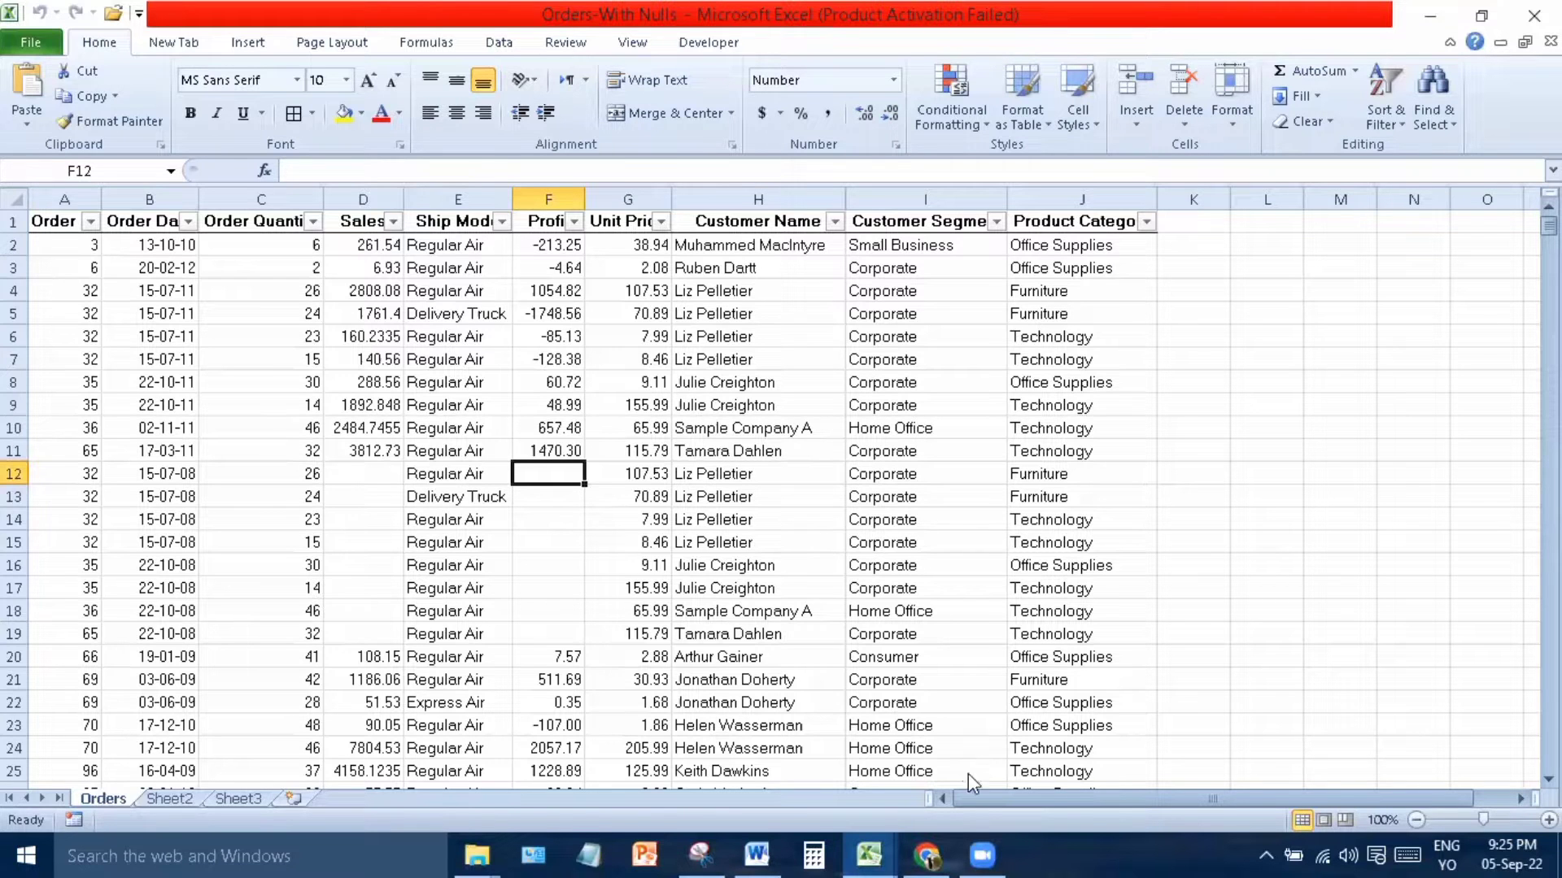
Show the desktop and refresh it several times.
{"action": "key", "text": "super+d"}
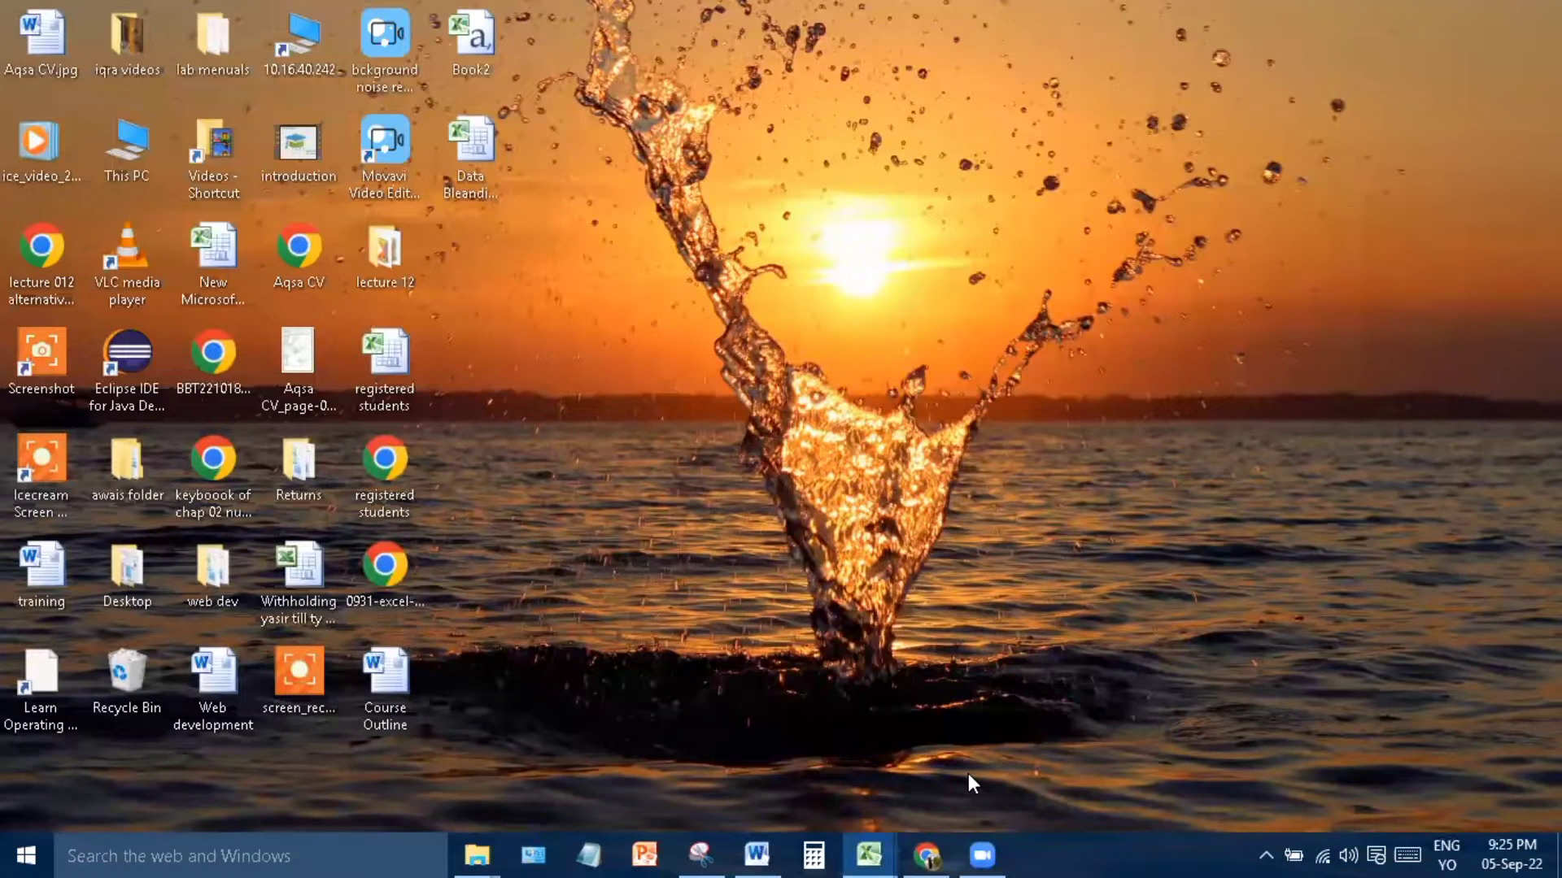
{"action": "right_click", "coordinate": [974, 476]}
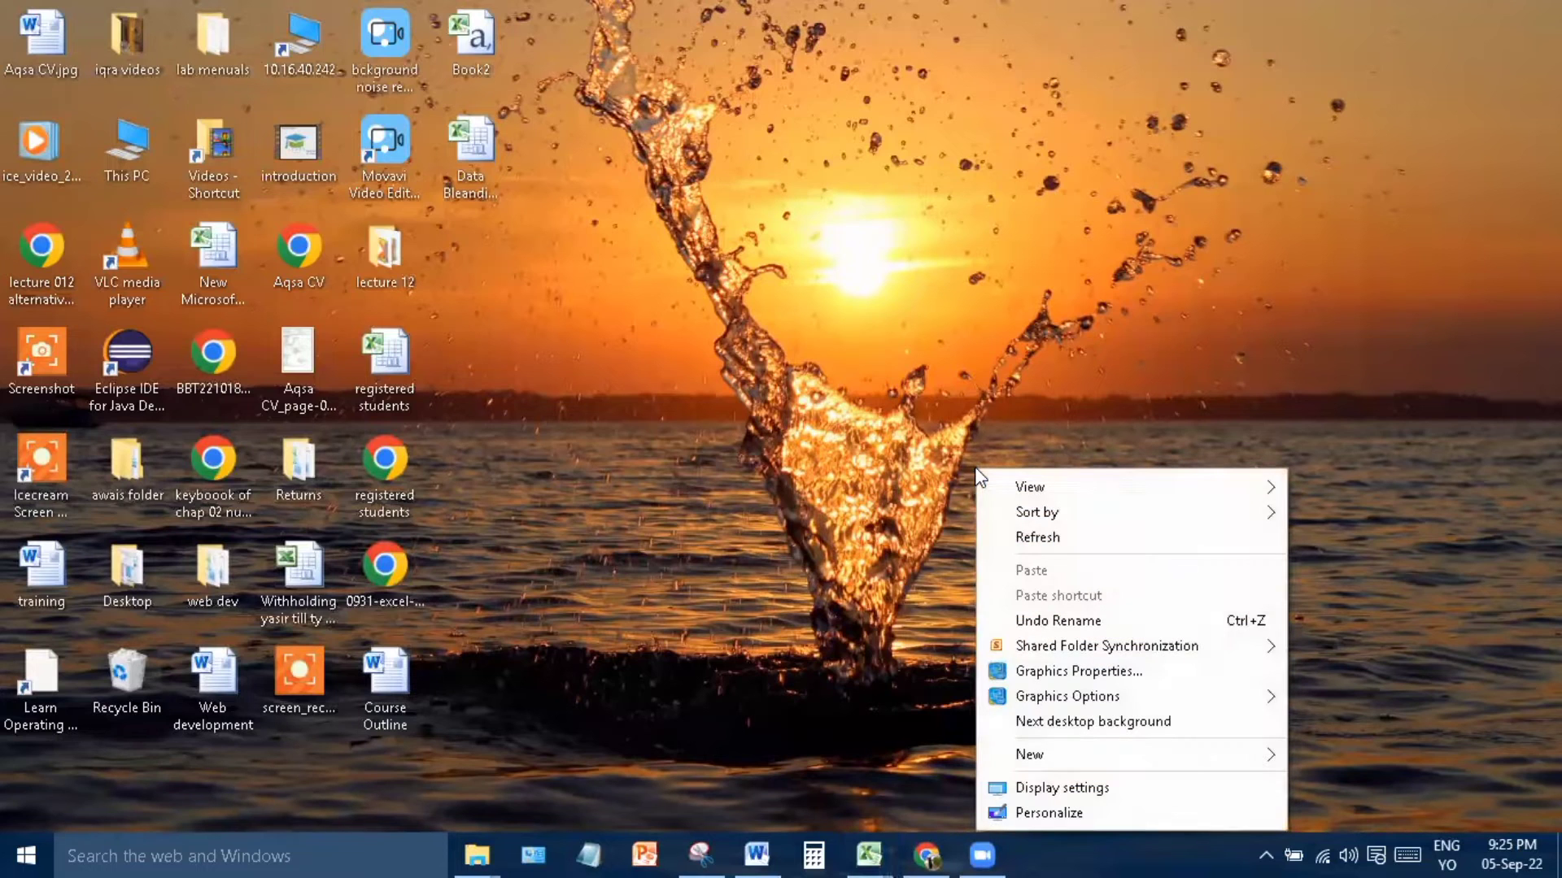
{"action": "left_click", "coordinate": [1022, 549]}
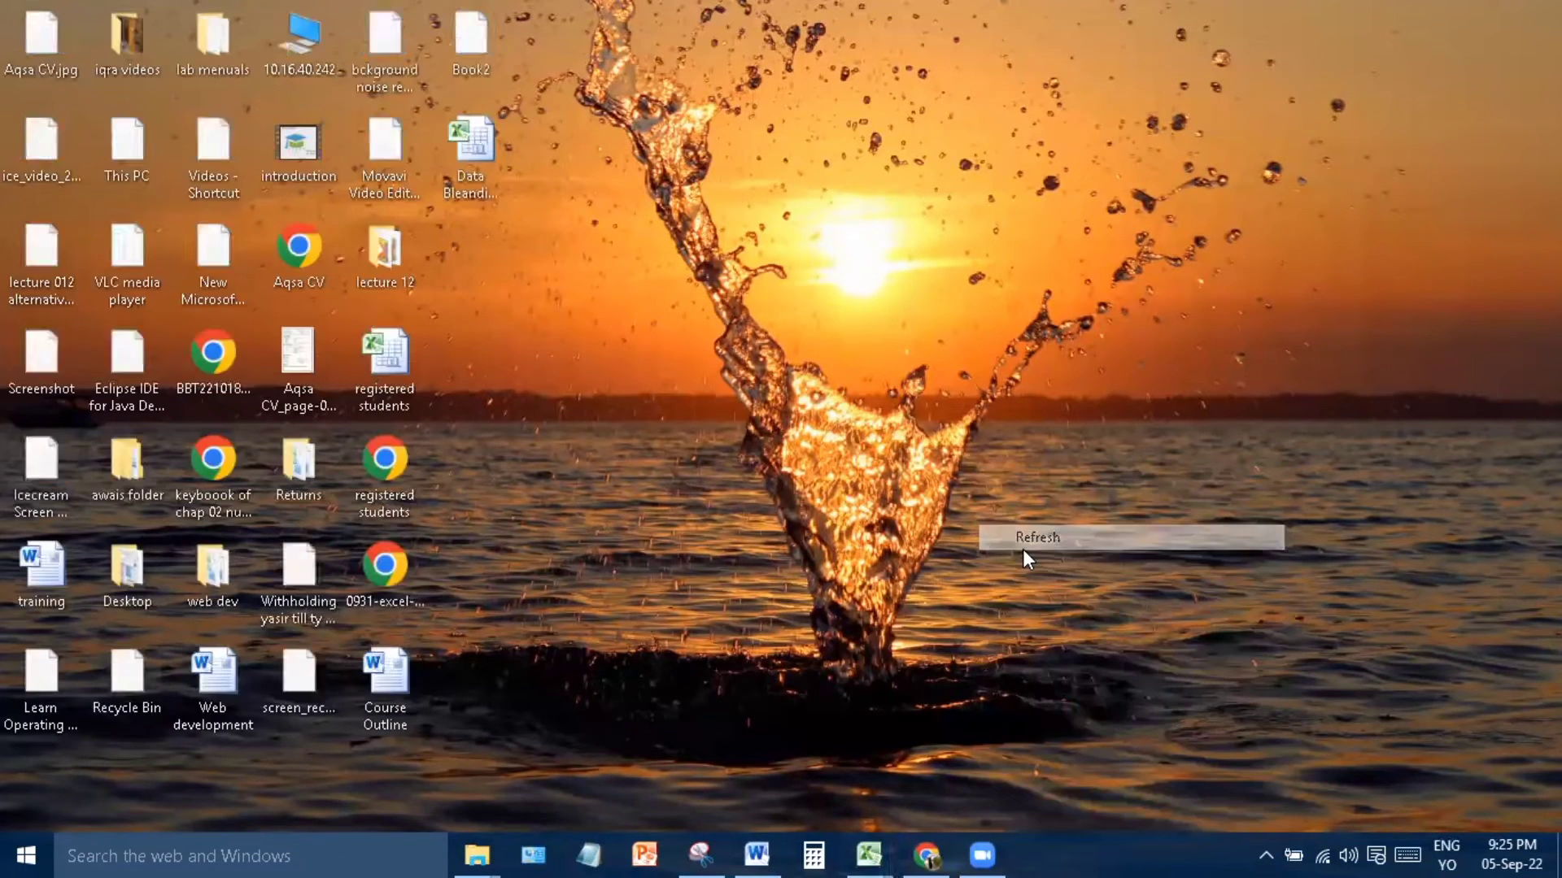
{"action": "right_click", "coordinate": [589, 246]}
{"action": "left_click", "coordinate": [655, 316]}
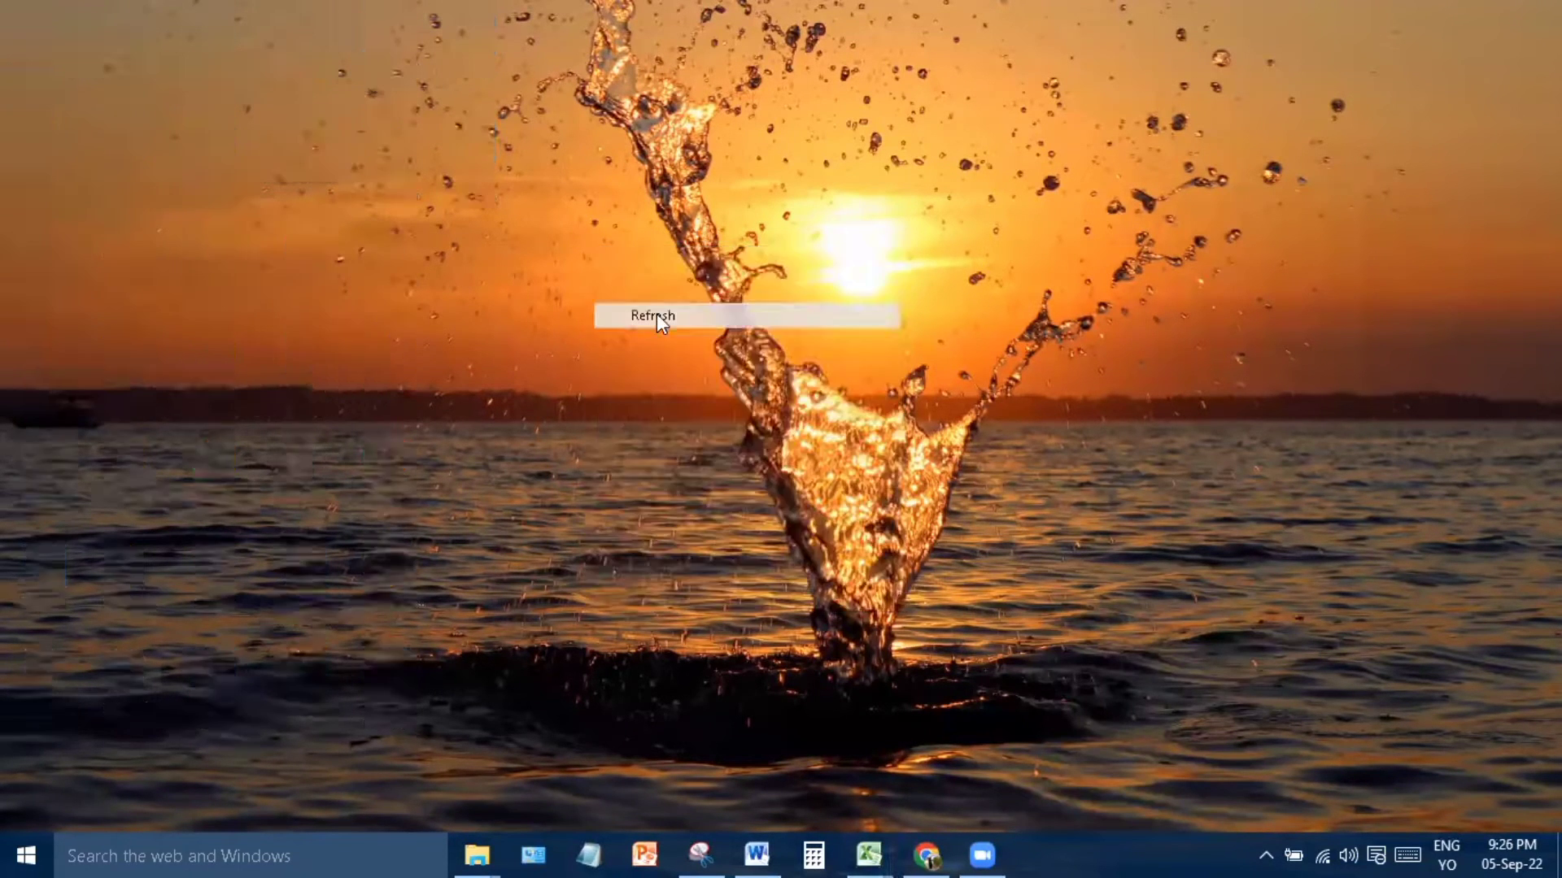
{"action": "right_click", "coordinate": [656, 315]}
{"action": "left_click", "coordinate": [725, 382]}
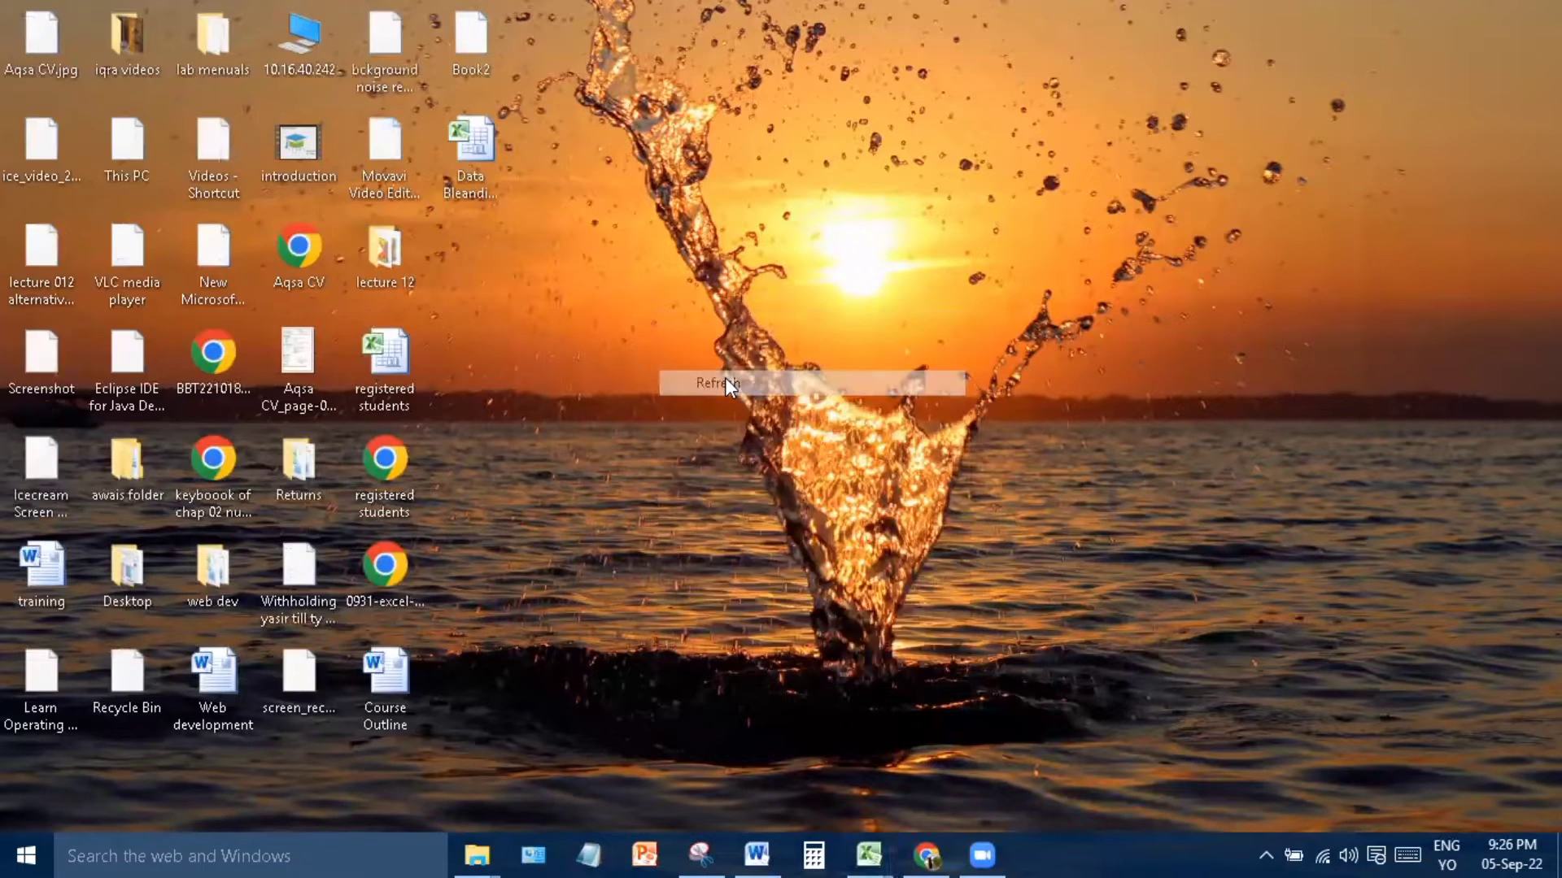
{"action": "right_click", "coordinate": [725, 378]}
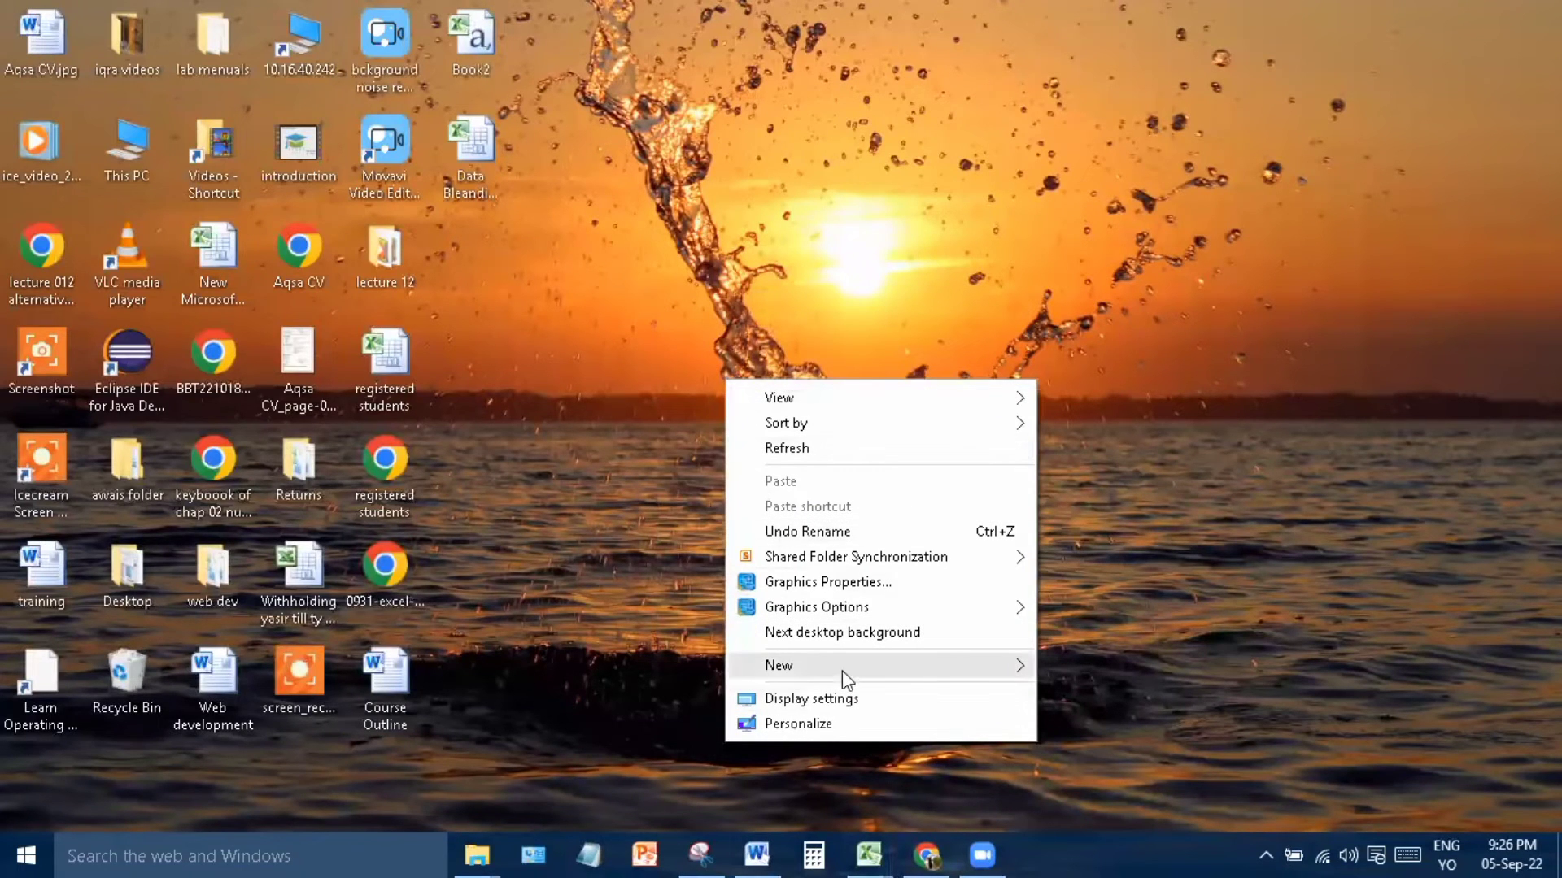
{"action": "mouse_move", "coordinate": [888, 671]}
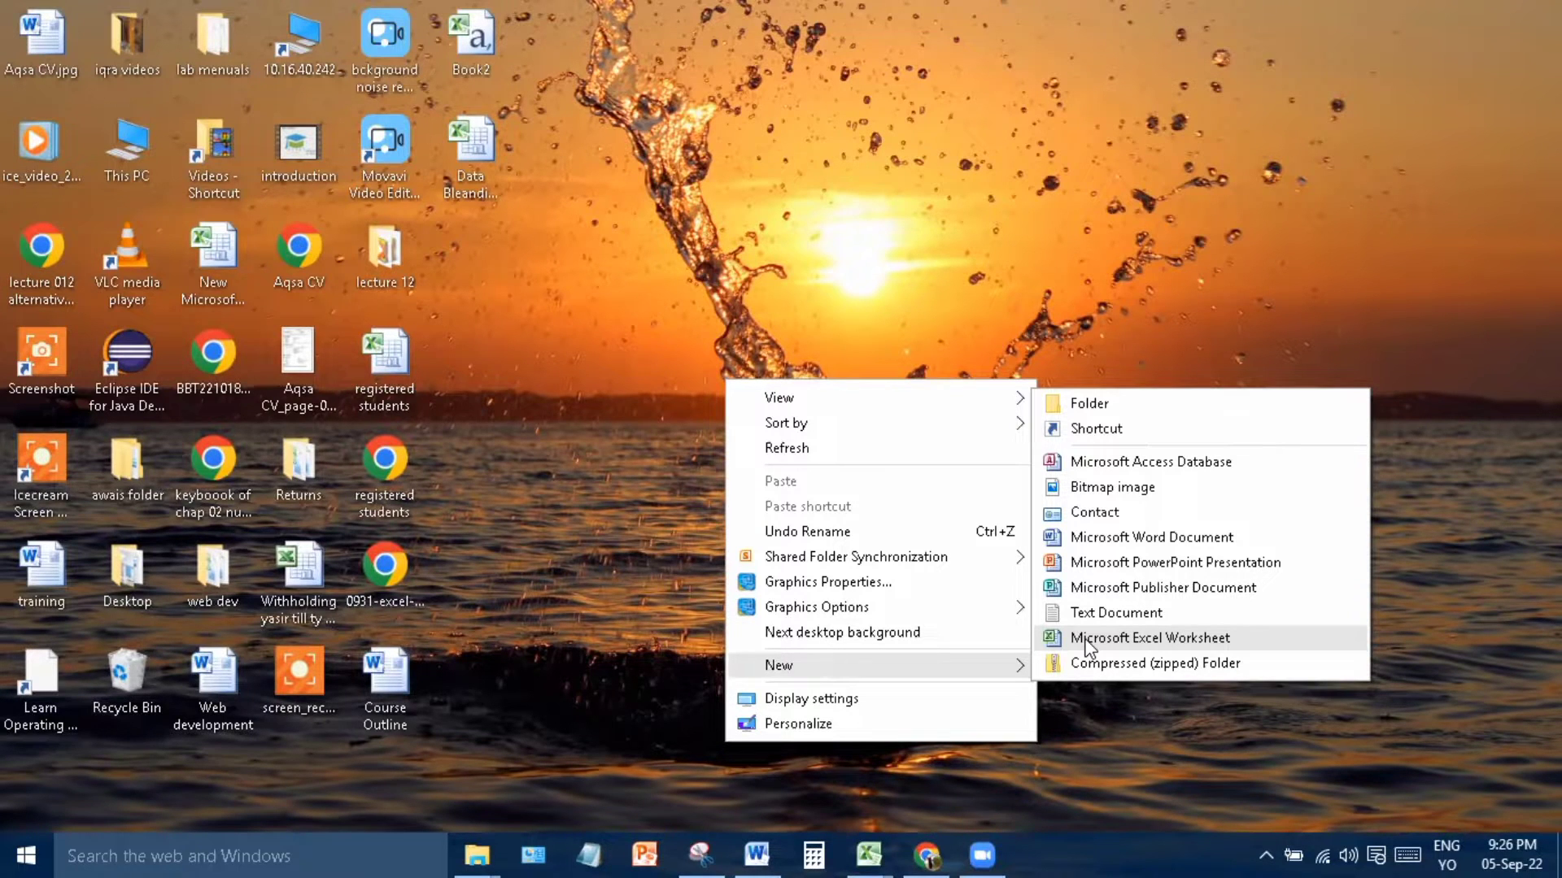
{"action": "left_click", "coordinate": [724, 315]}
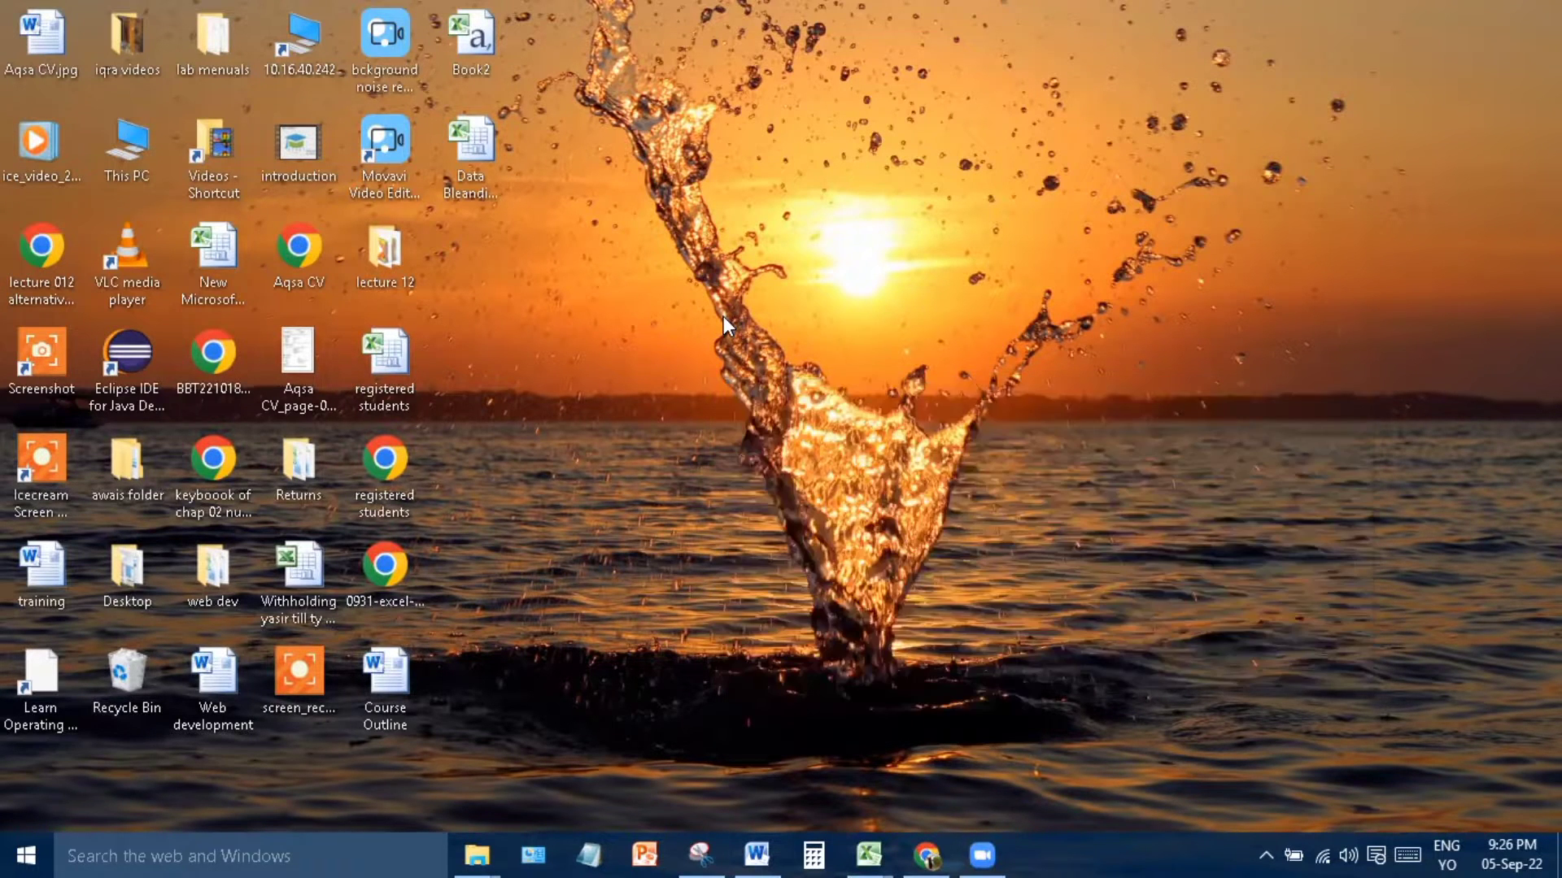
Search Windows for "excel" to locate Microsoft Excel 2010, and dismiss the results.
{"action": "left_click", "coordinate": [249, 854]}
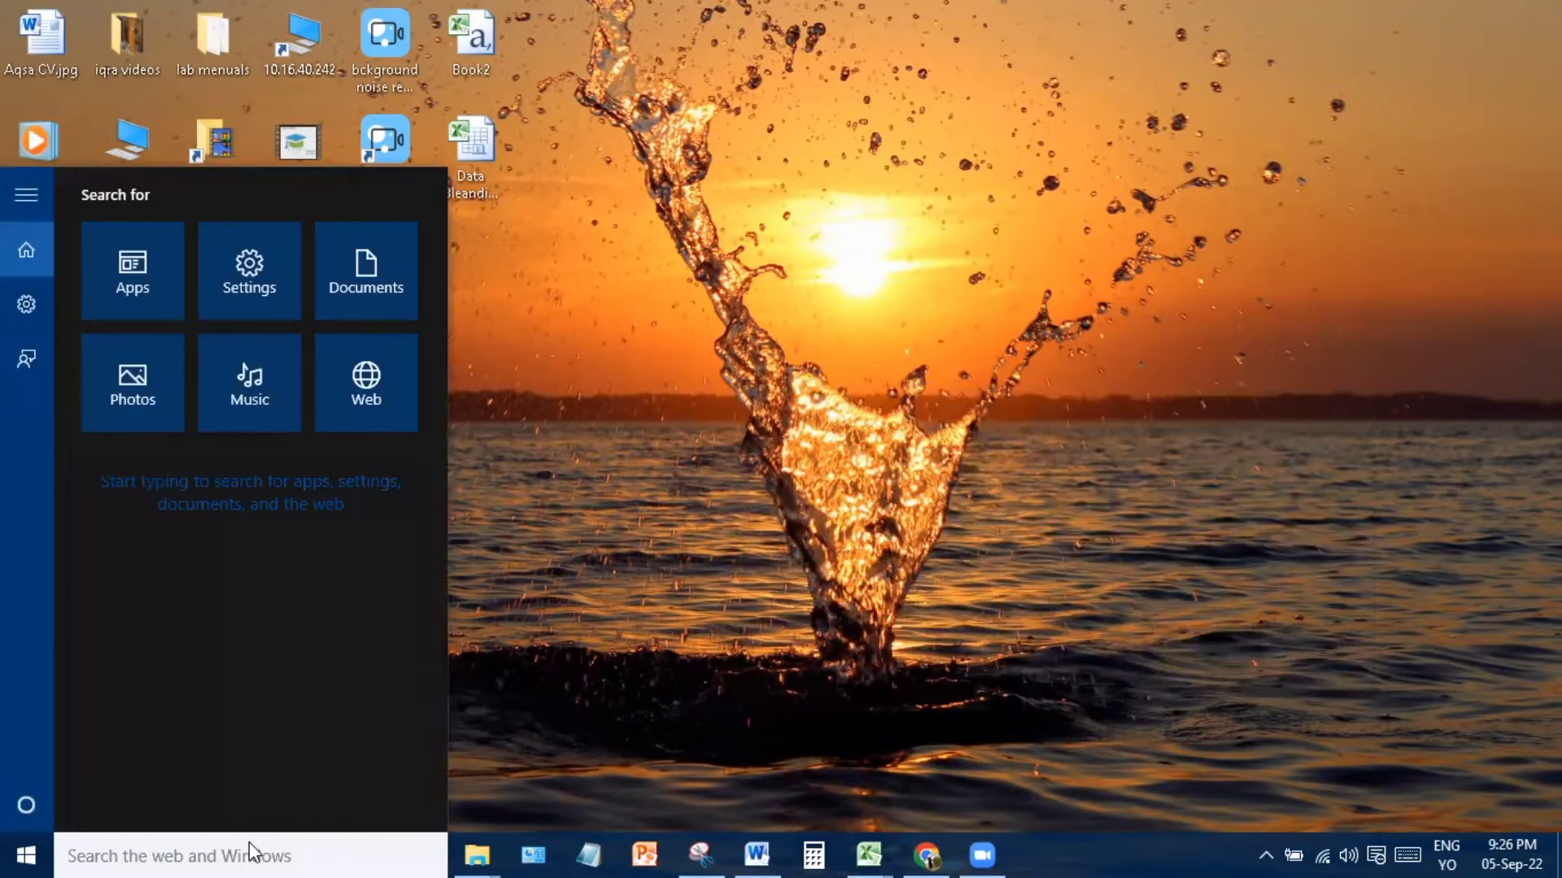
{"action": "type", "text": "e"}
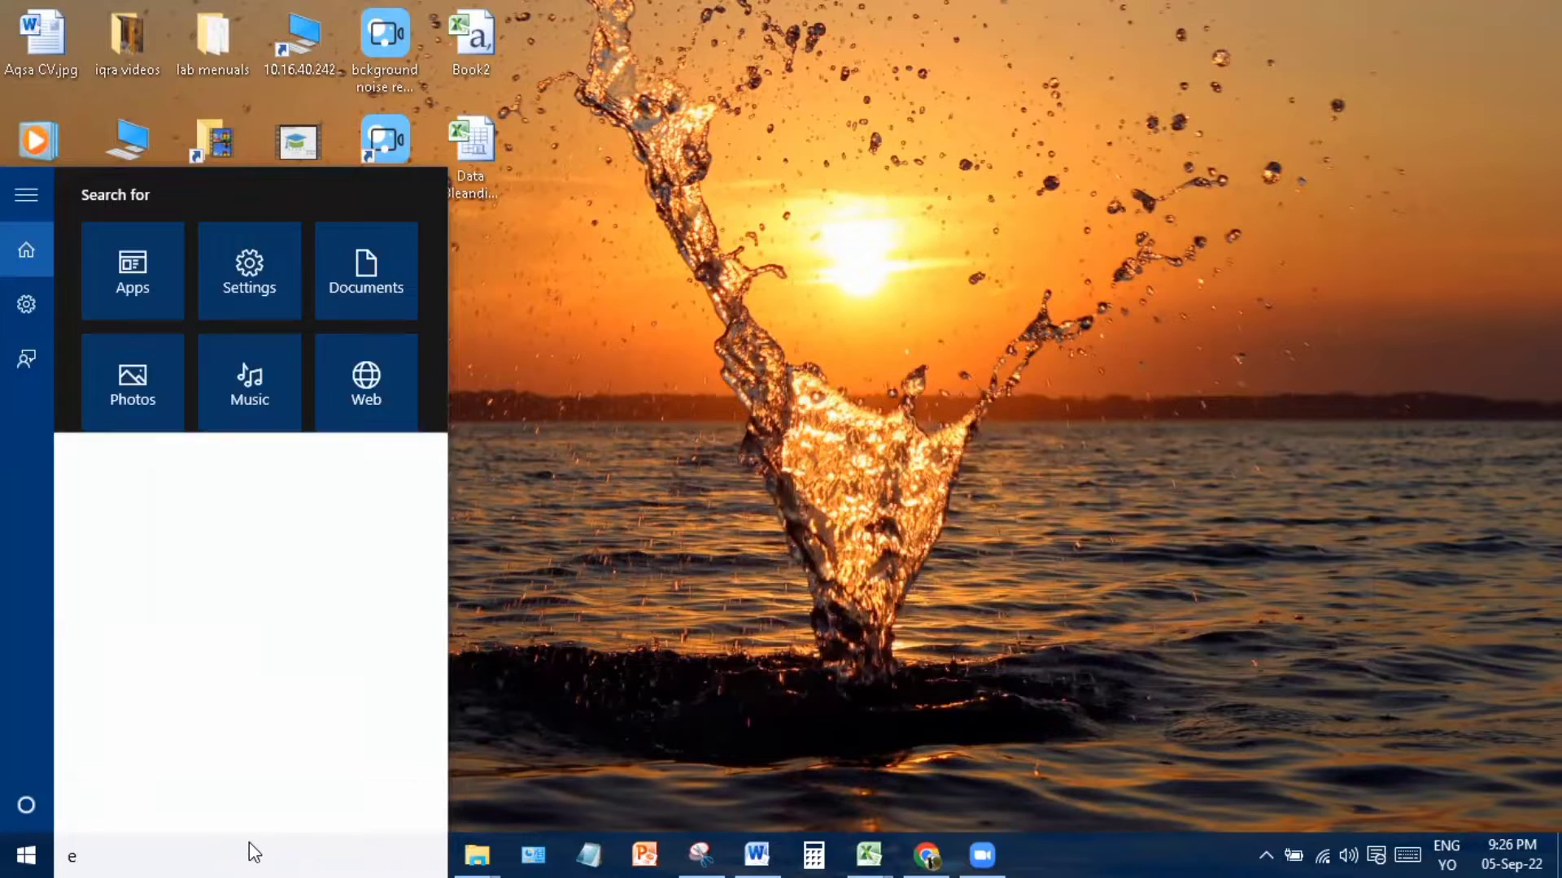
{"action": "type", "text": "xcel"}
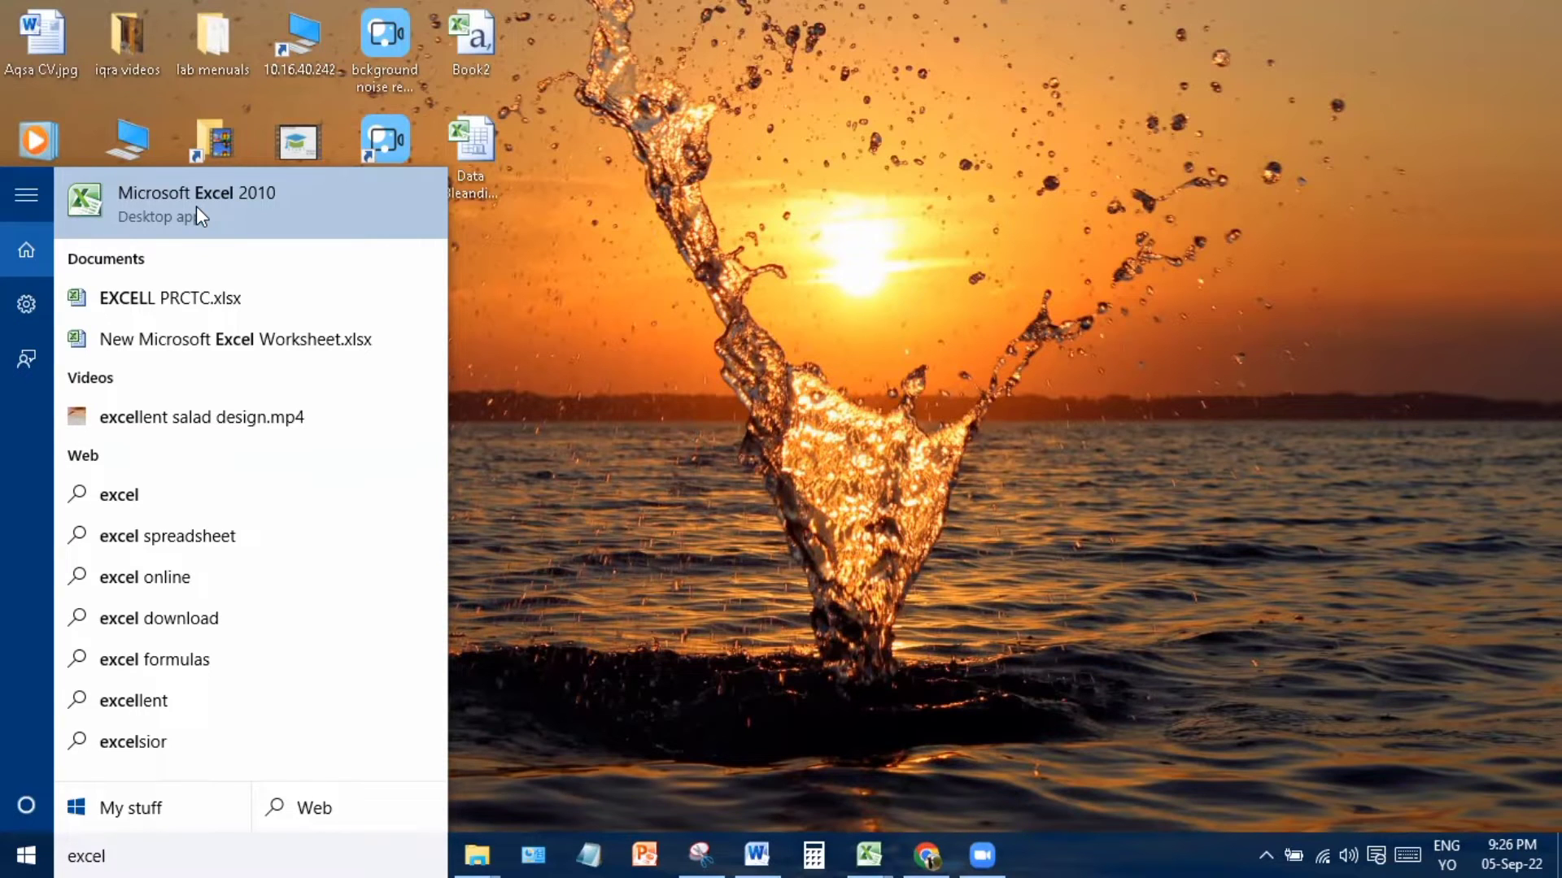
{"action": "left_click", "coordinate": [640, 416]}
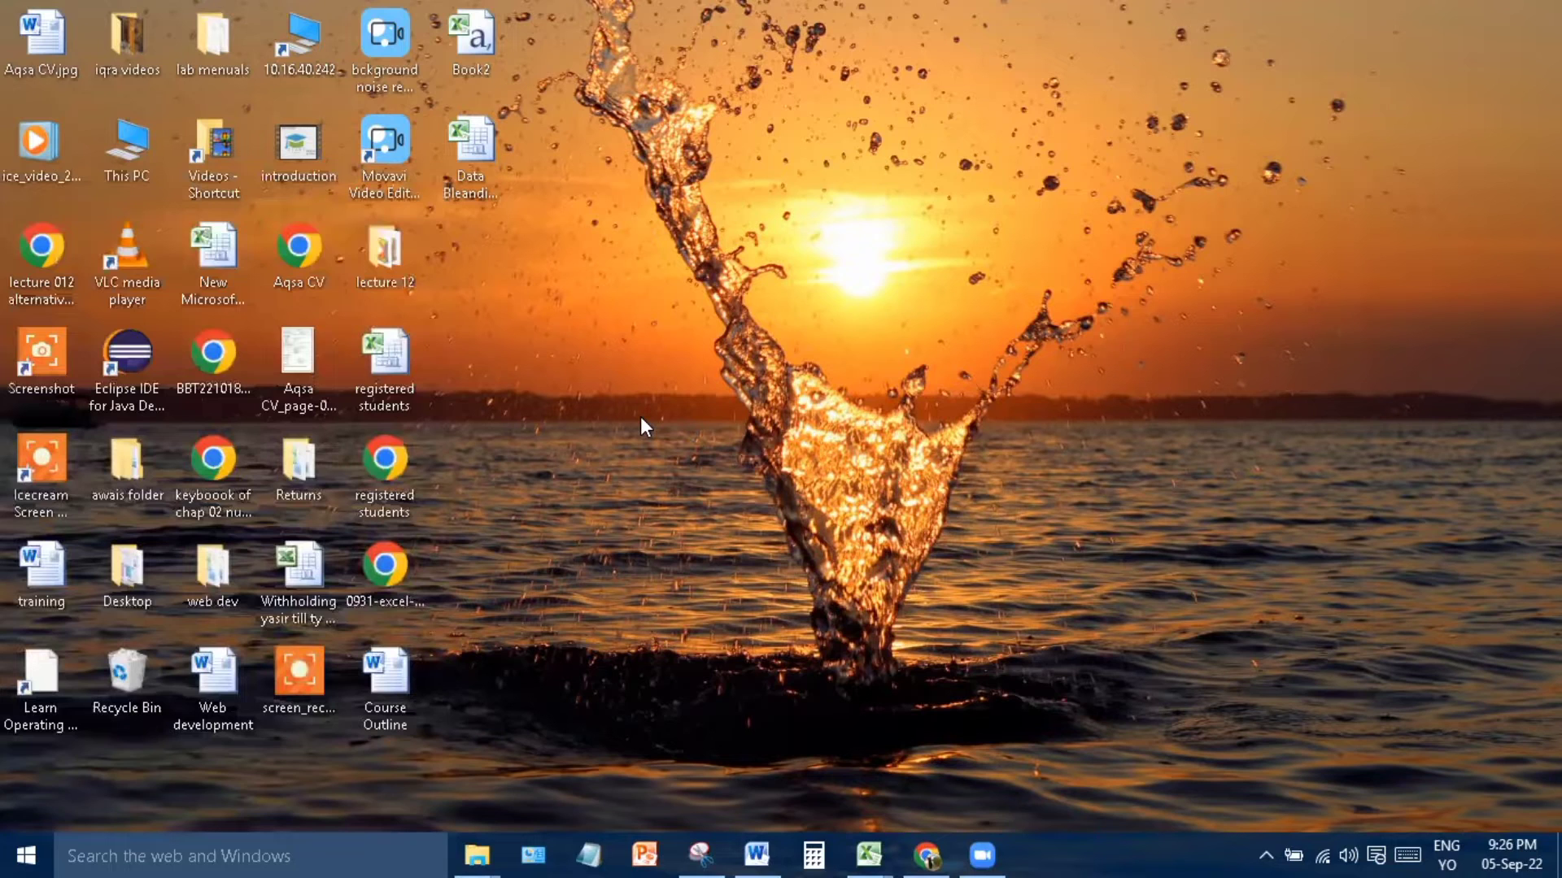
Launch Microsoft Excel 2010 from the Microsoft Office folder in the list of all installed apps.
{"action": "left_click", "coordinate": [27, 854]}
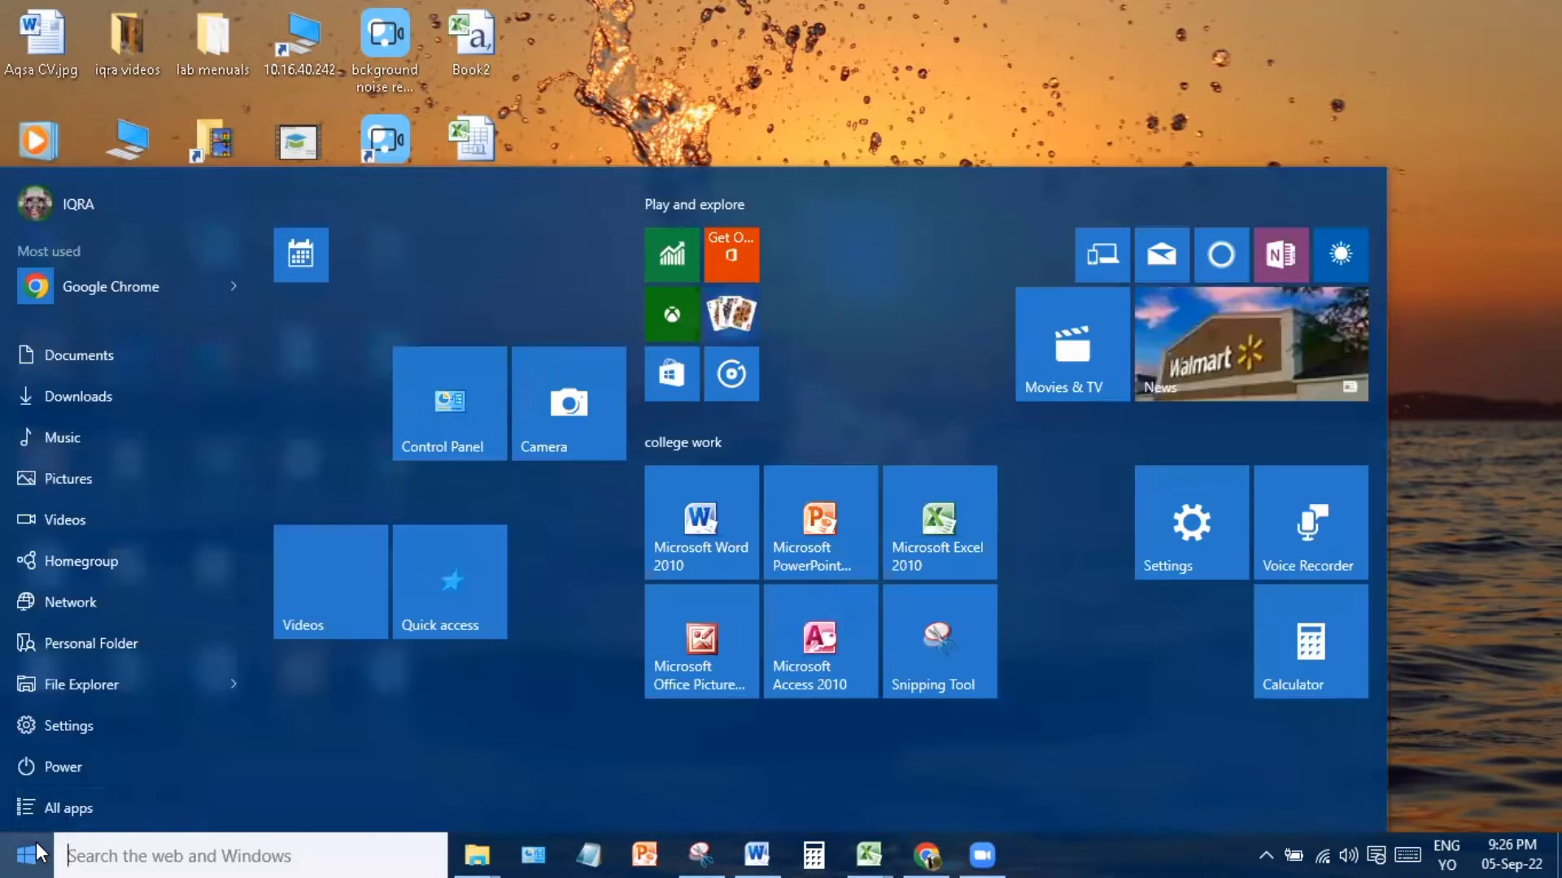
{"action": "left_click", "coordinate": [91, 807]}
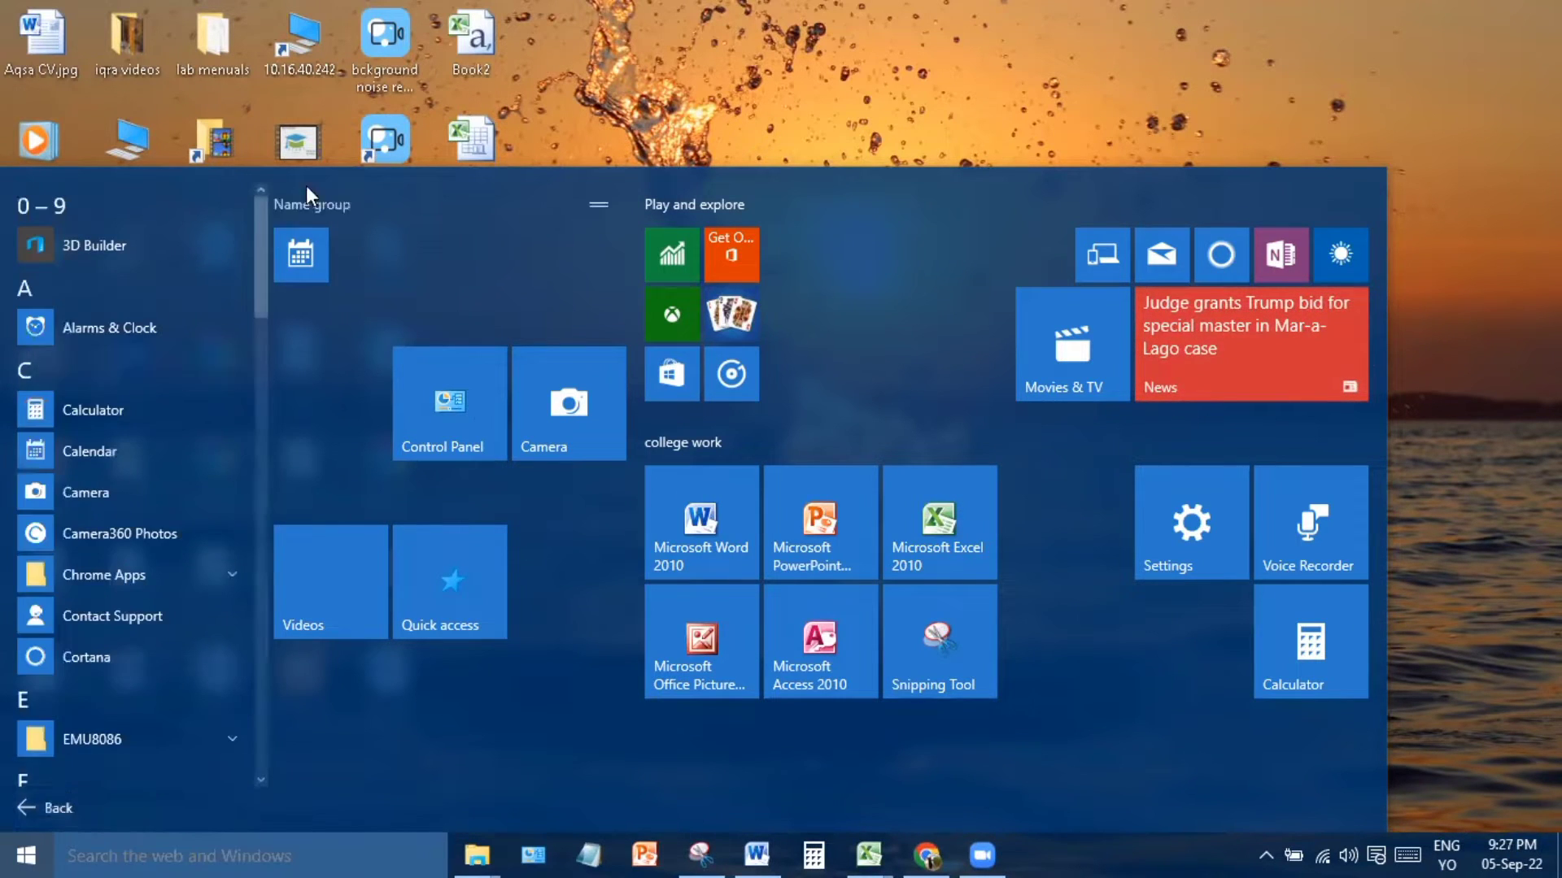
{"action": "left_click_drag", "start_coordinate": [262, 251], "coordinate": [260, 418]}
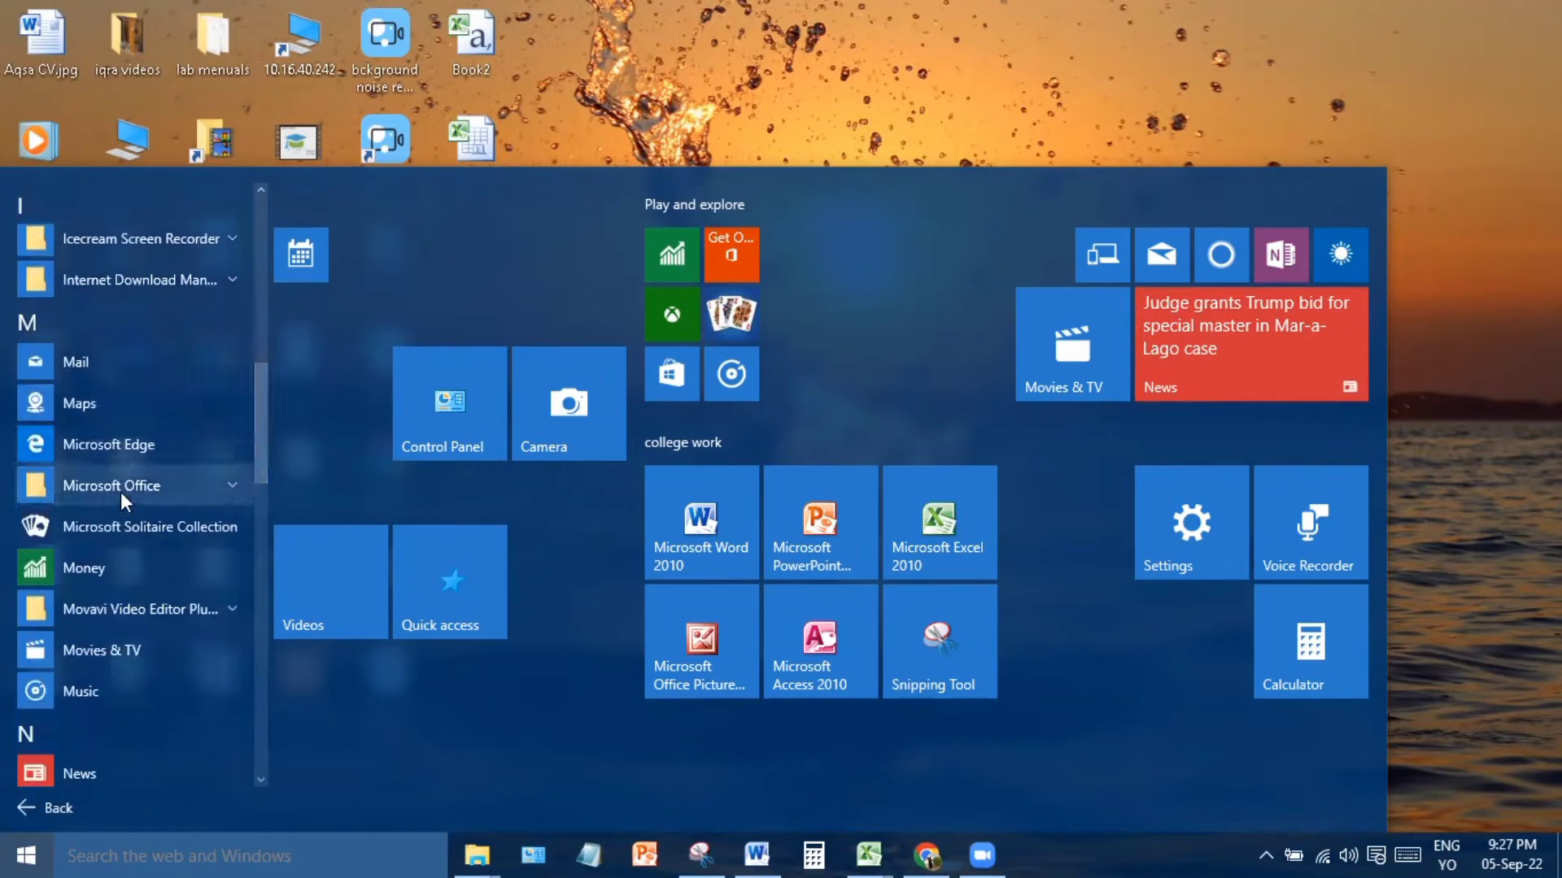
{"action": "left_click", "coordinate": [231, 486]}
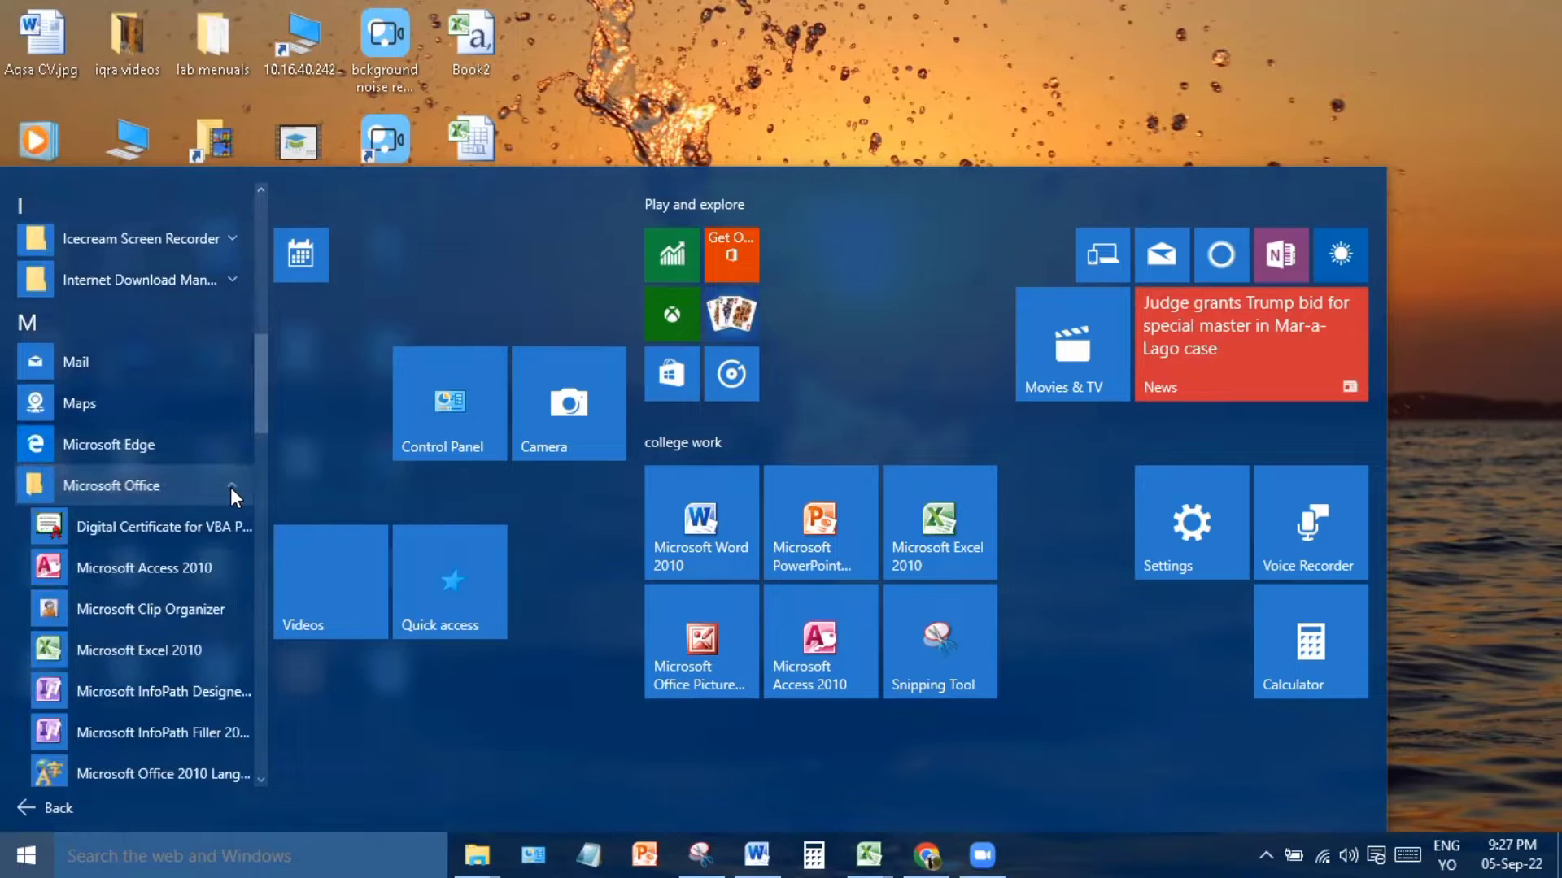
{"action": "left_click", "coordinate": [164, 652]}
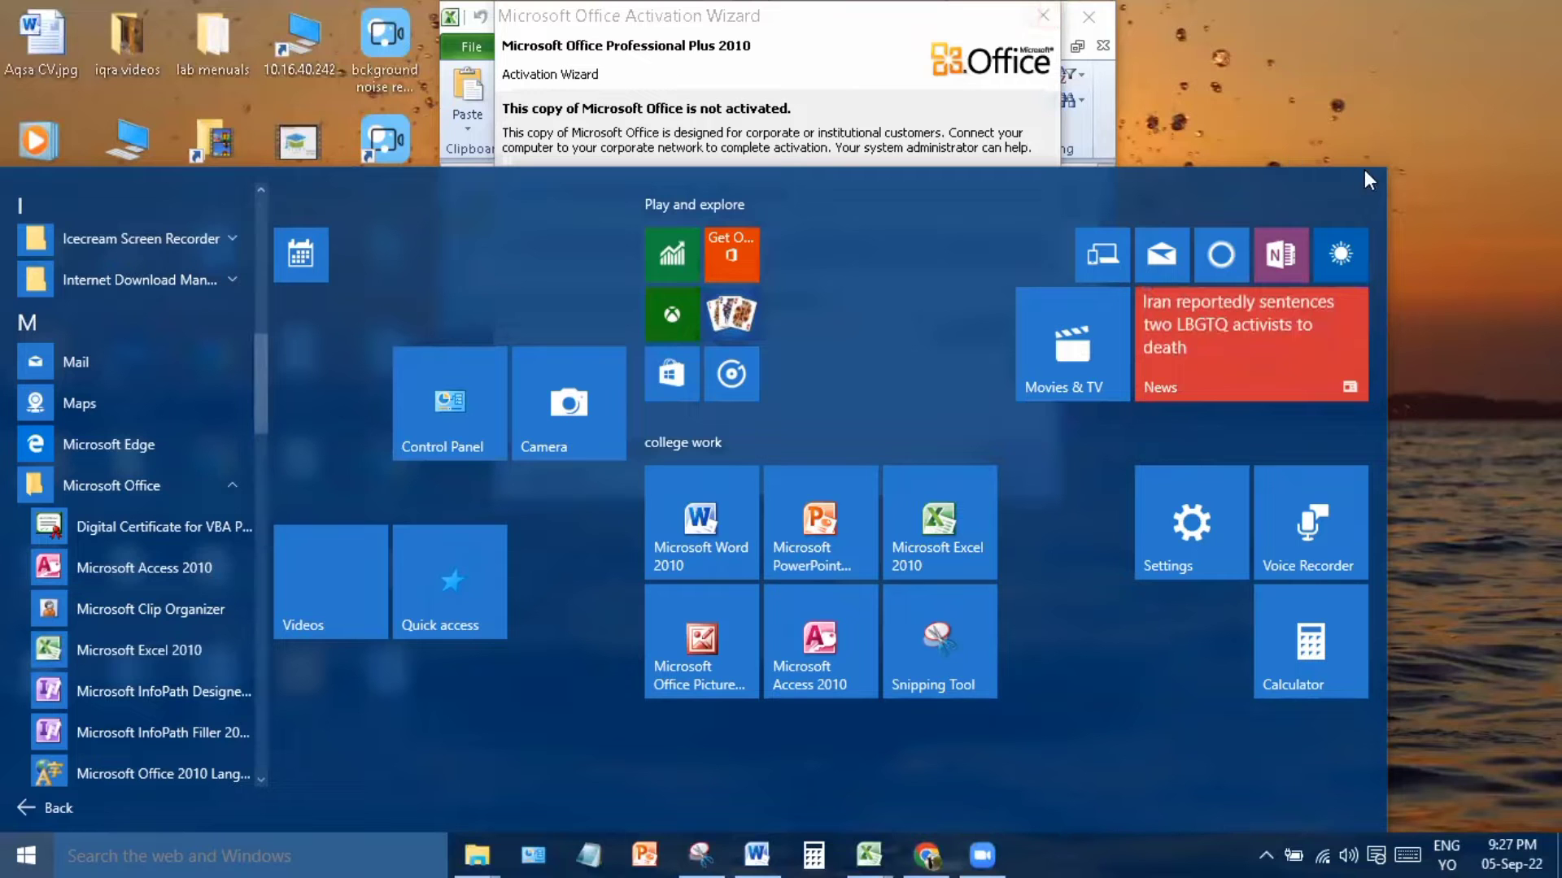
Dismiss the Microsoft Office Activation Wizard and maximize the new Book1 window.
{"action": "left_click", "coordinate": [1461, 221]}
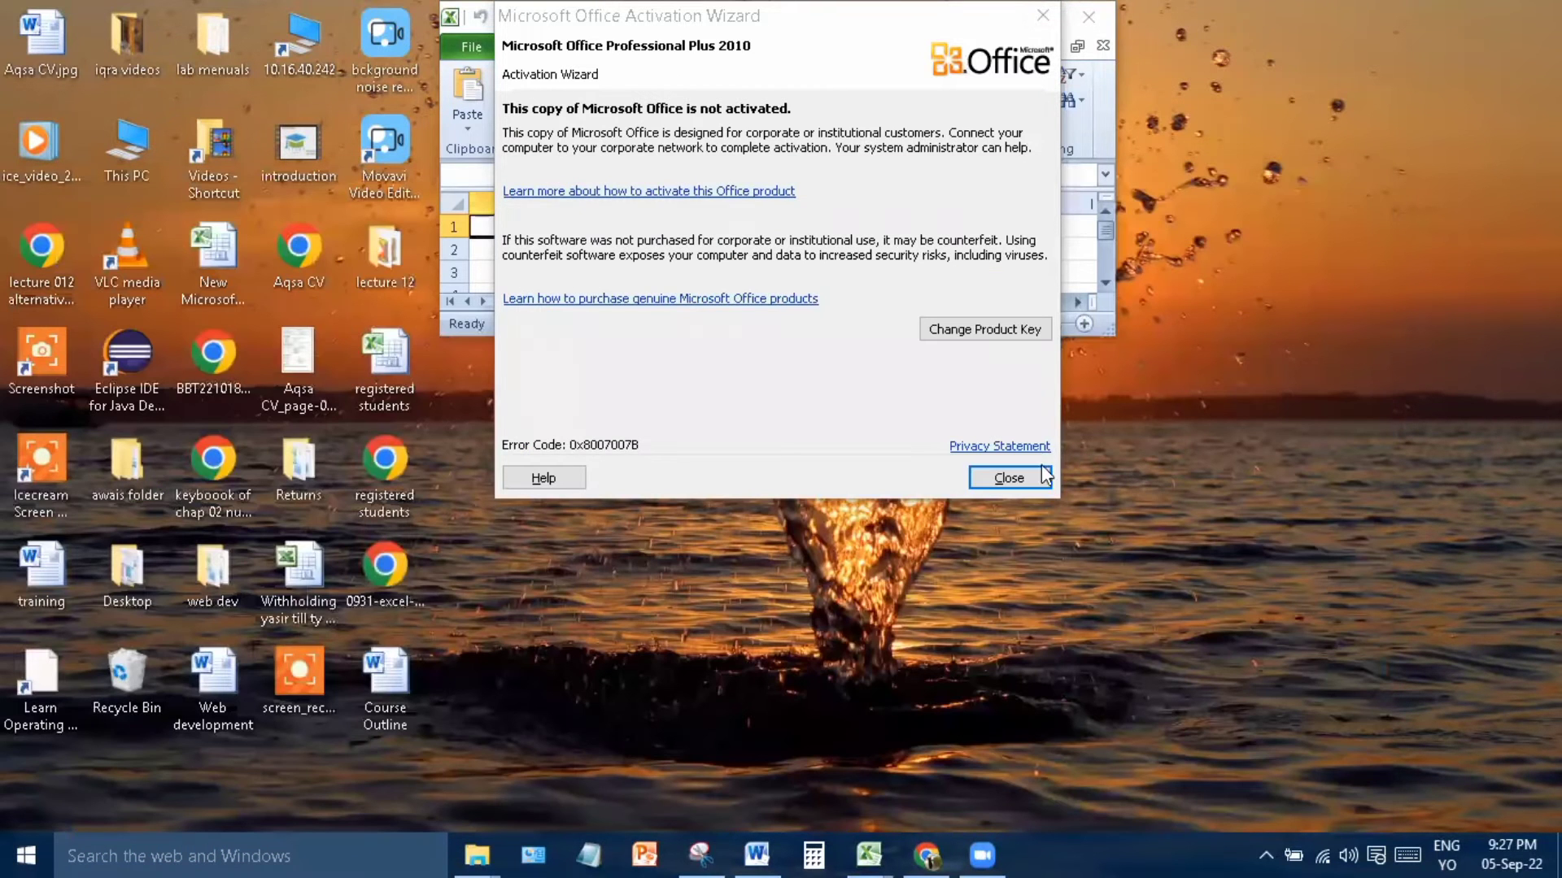
{"action": "left_click", "coordinate": [1011, 477]}
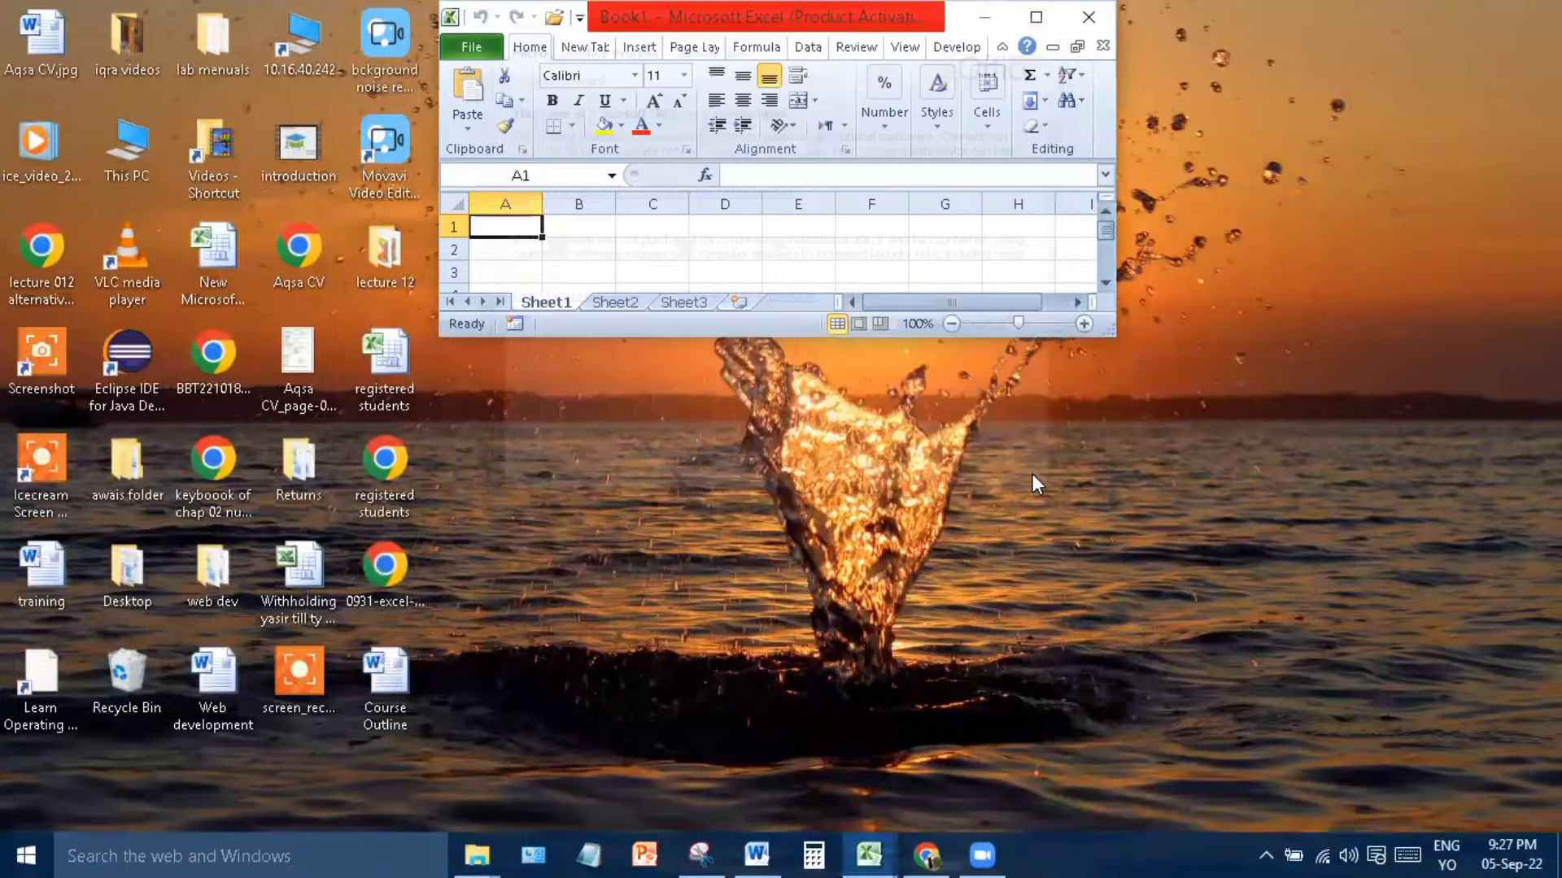
{"action": "left_click", "coordinate": [1037, 17]}
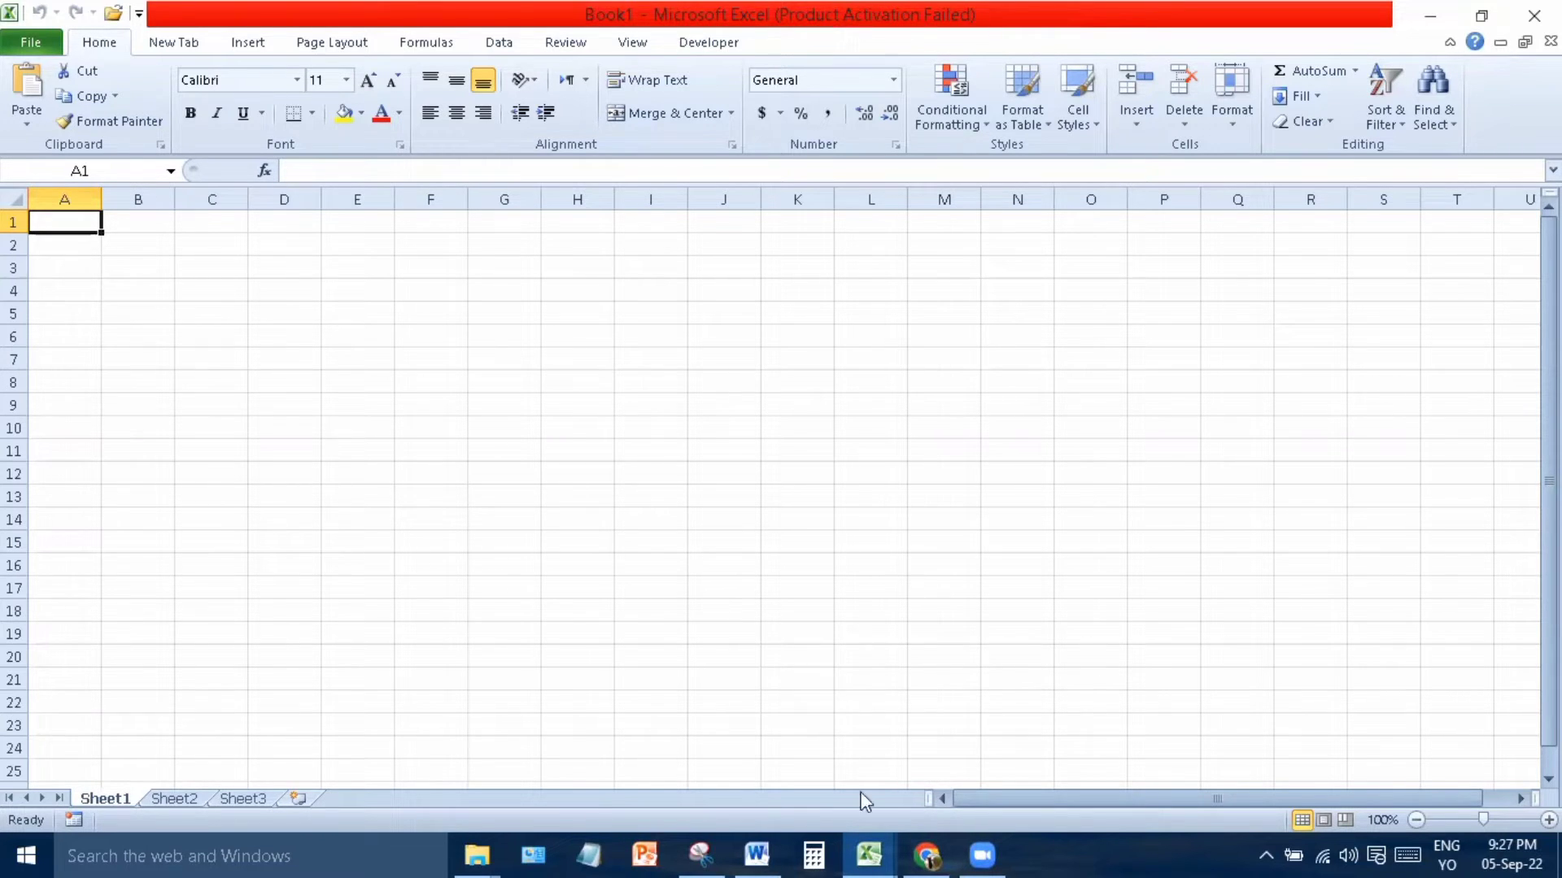
Switch to the Orders-With Nulls workbook and select cell E12 in the Ship Mode column.
{"action": "left_click", "coordinate": [869, 855]}
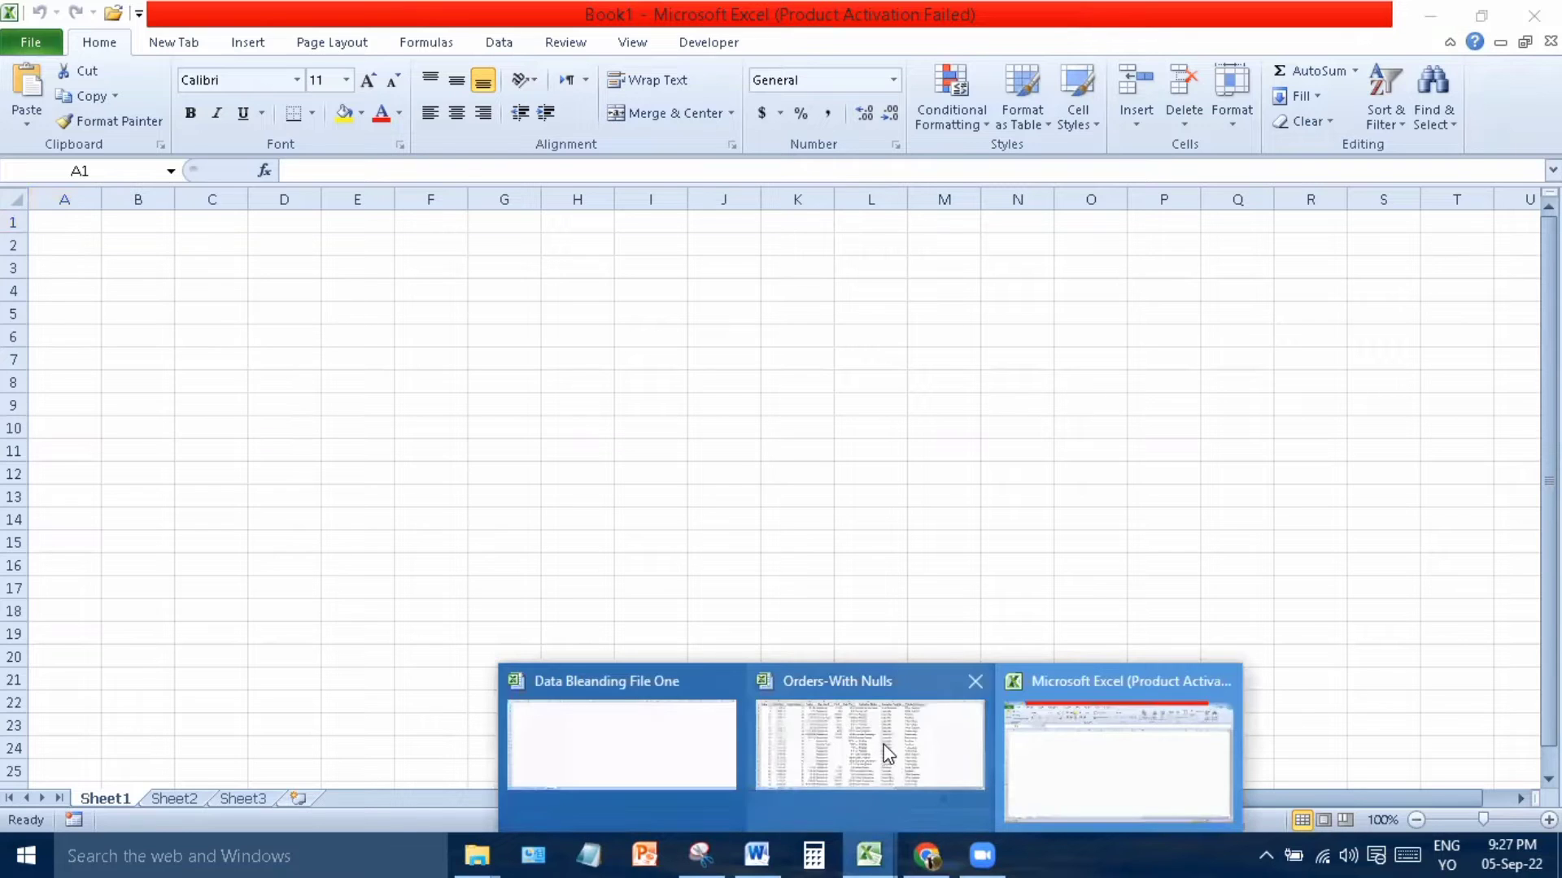
{"action": "left_click", "coordinate": [881, 743]}
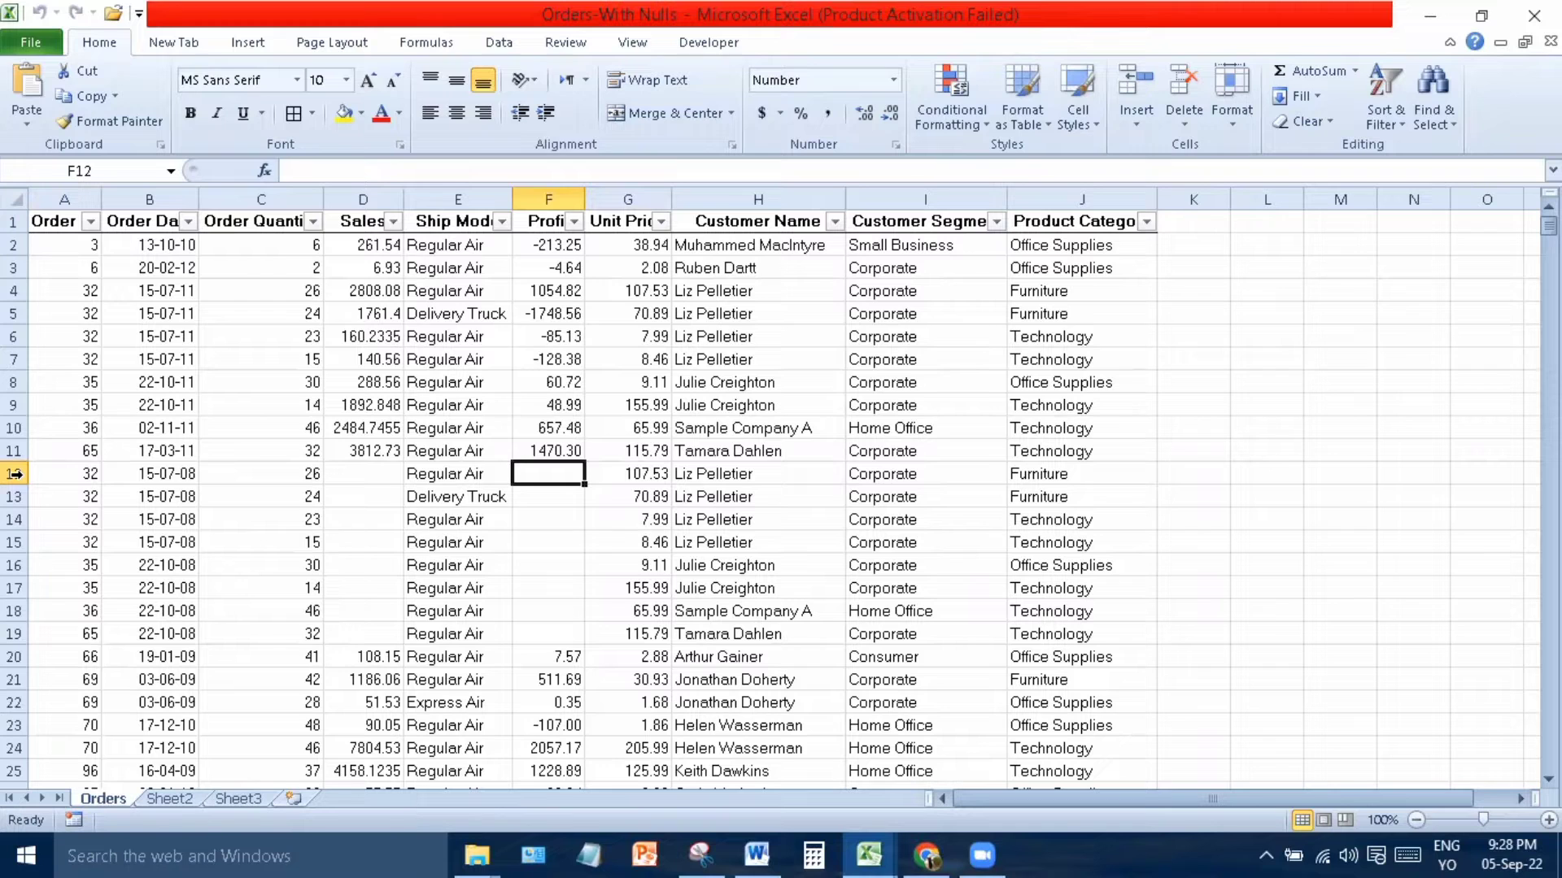
{"action": "left_click", "coordinate": [146, 178]}
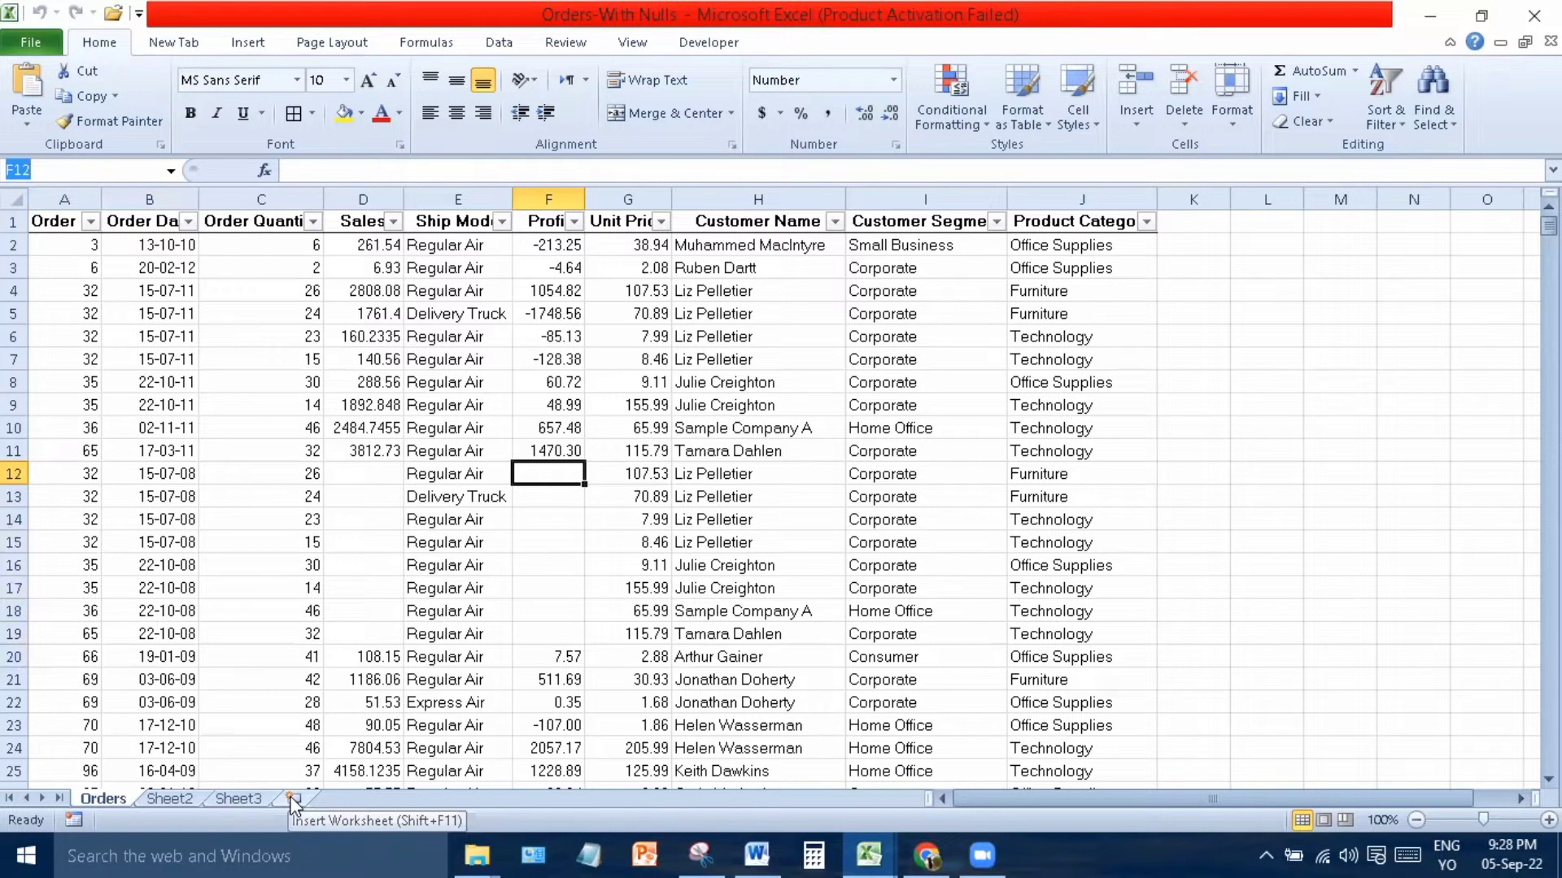
{"action": "left_click", "coordinate": [497, 473]}
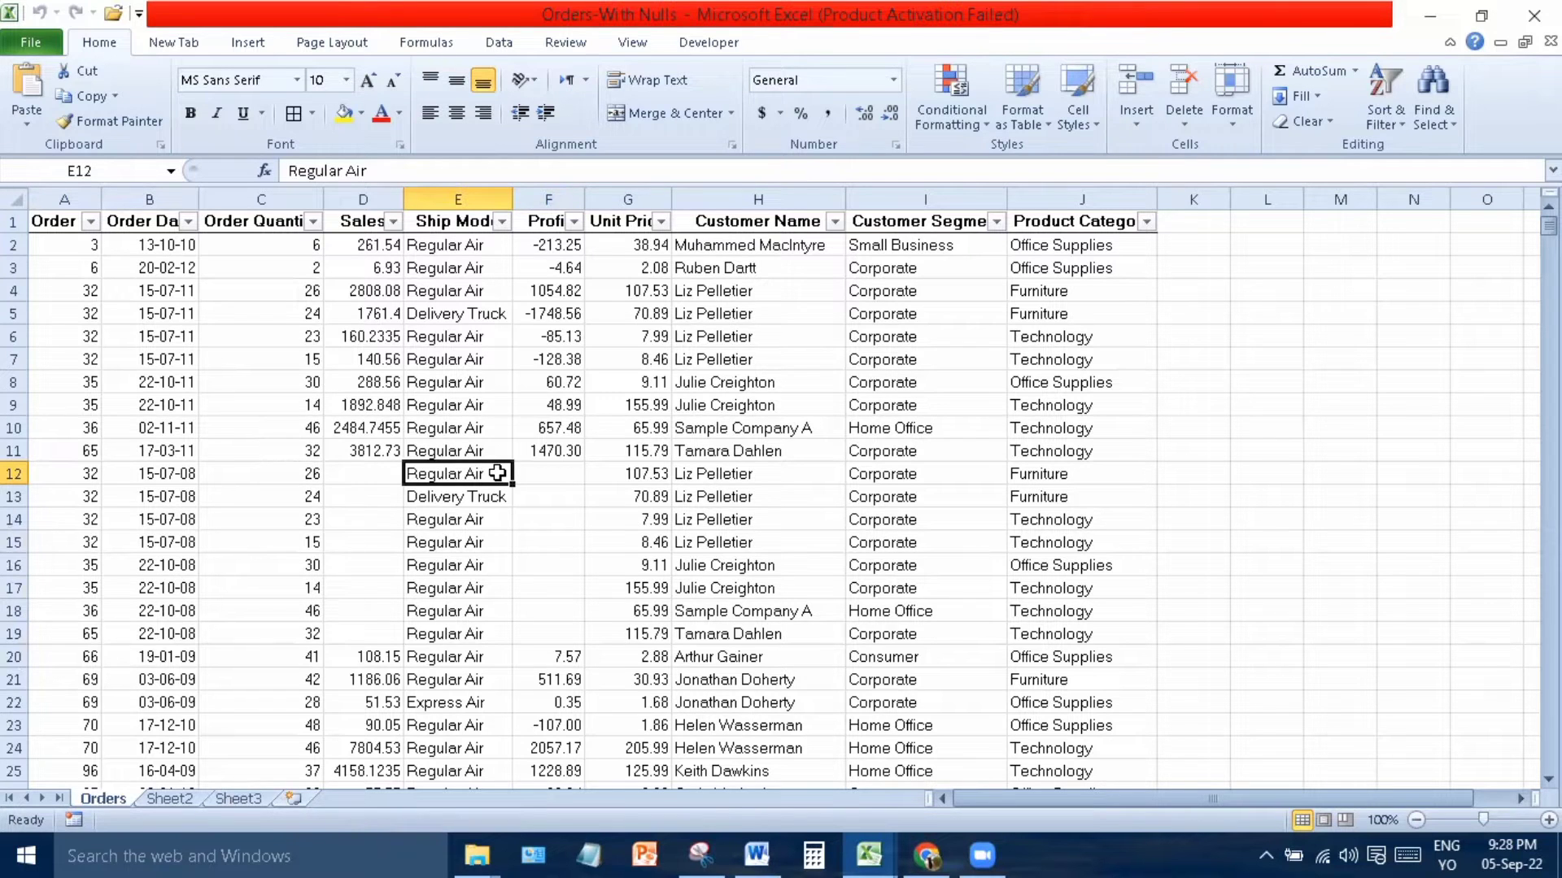
View Sheet2 and Sheet3, selecting column D on Sheet3, and return to the Orders sheet.
{"action": "left_click", "coordinate": [171, 799]}
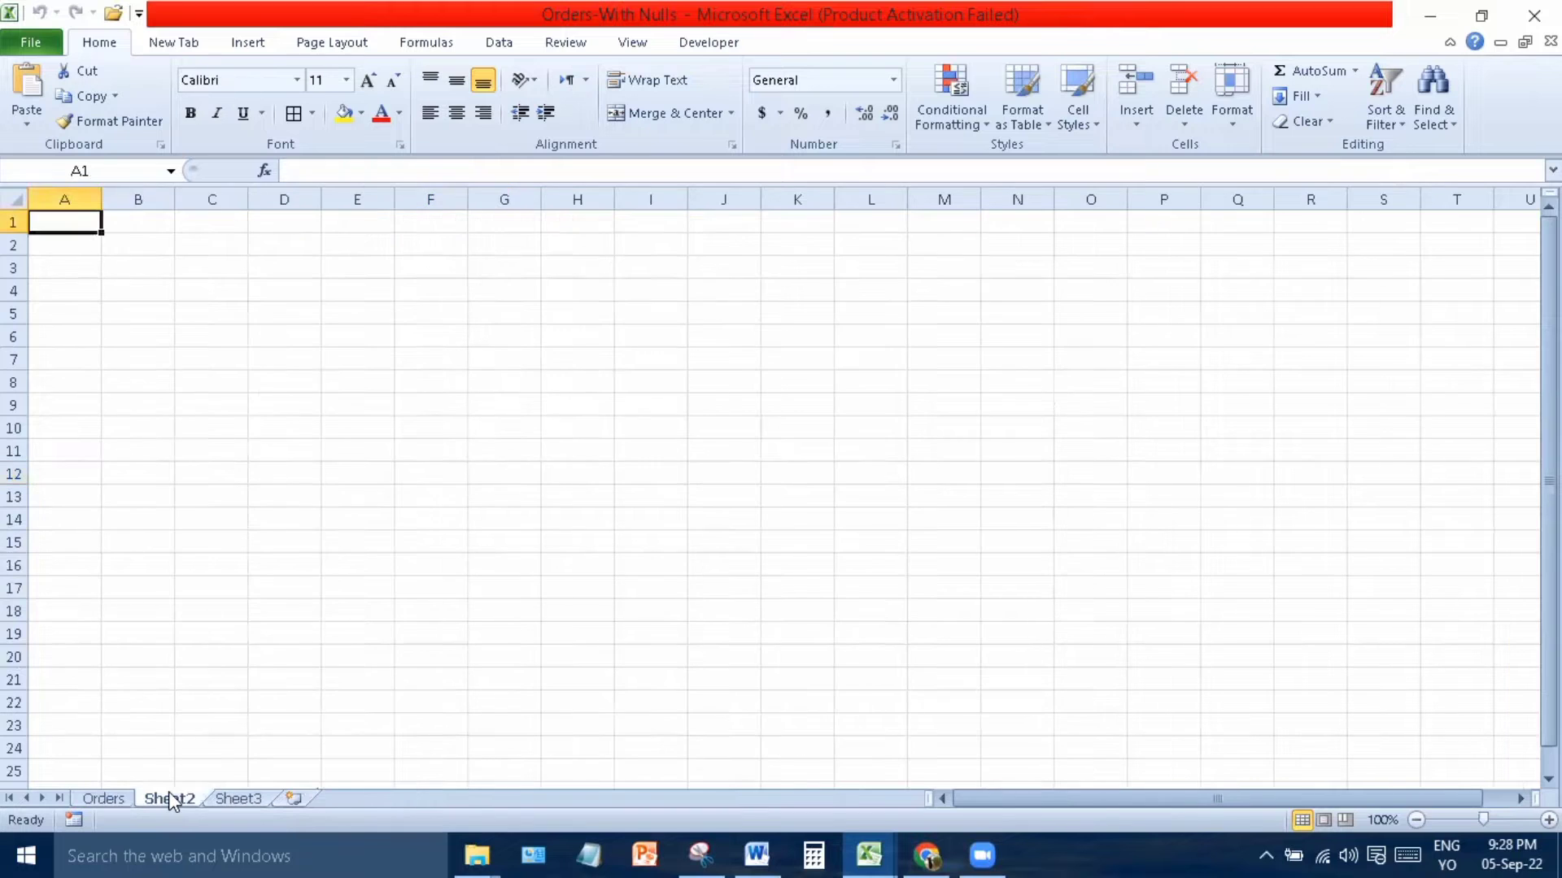
{"action": "left_click", "coordinate": [231, 796]}
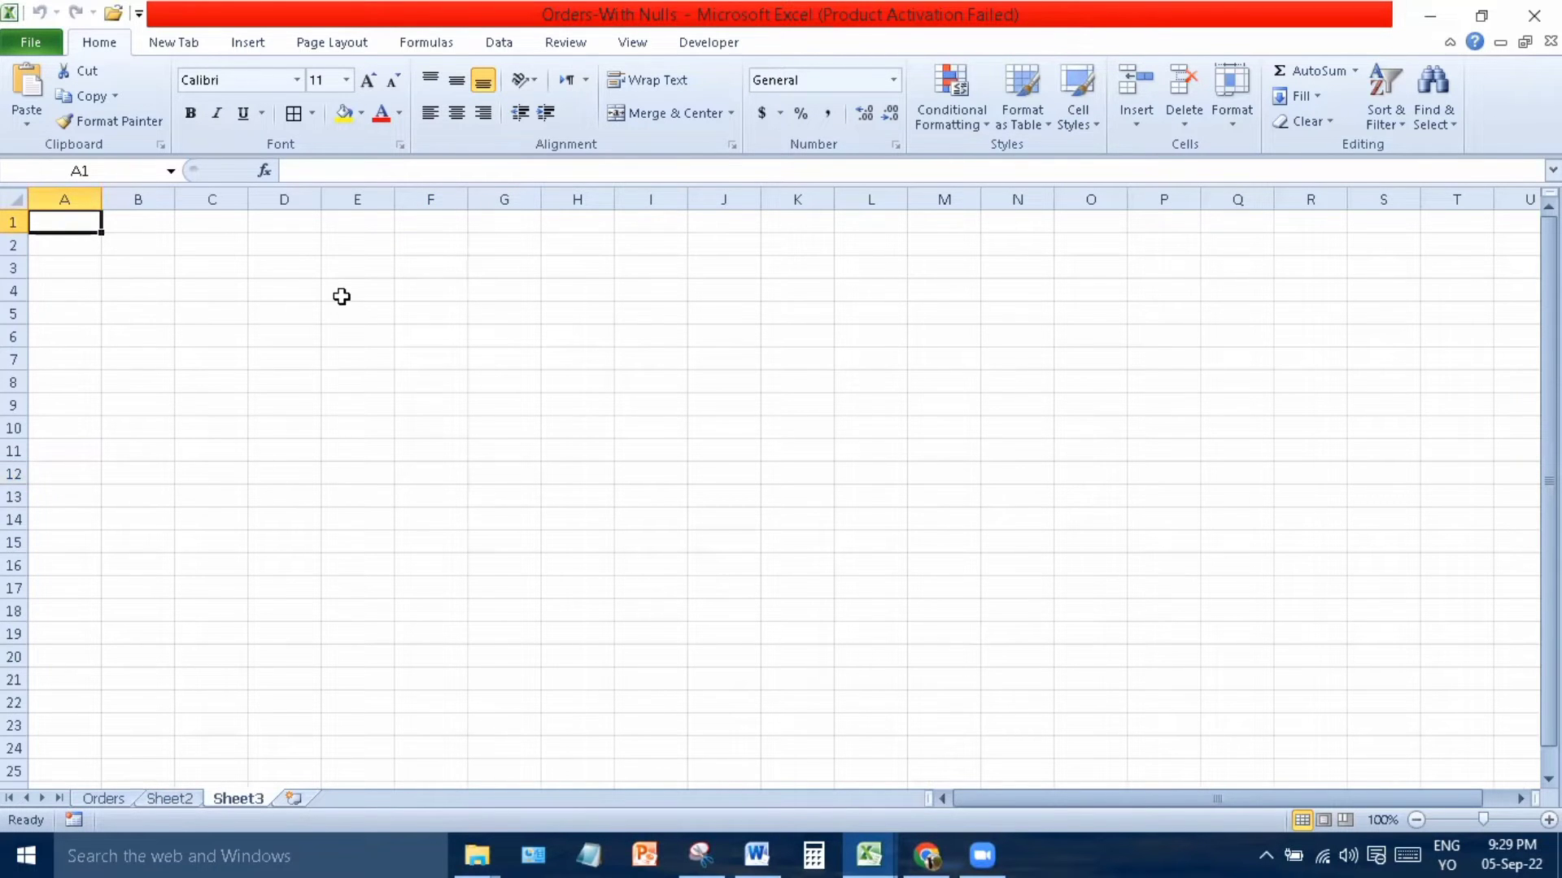
{"action": "left_click", "coordinate": [290, 197]}
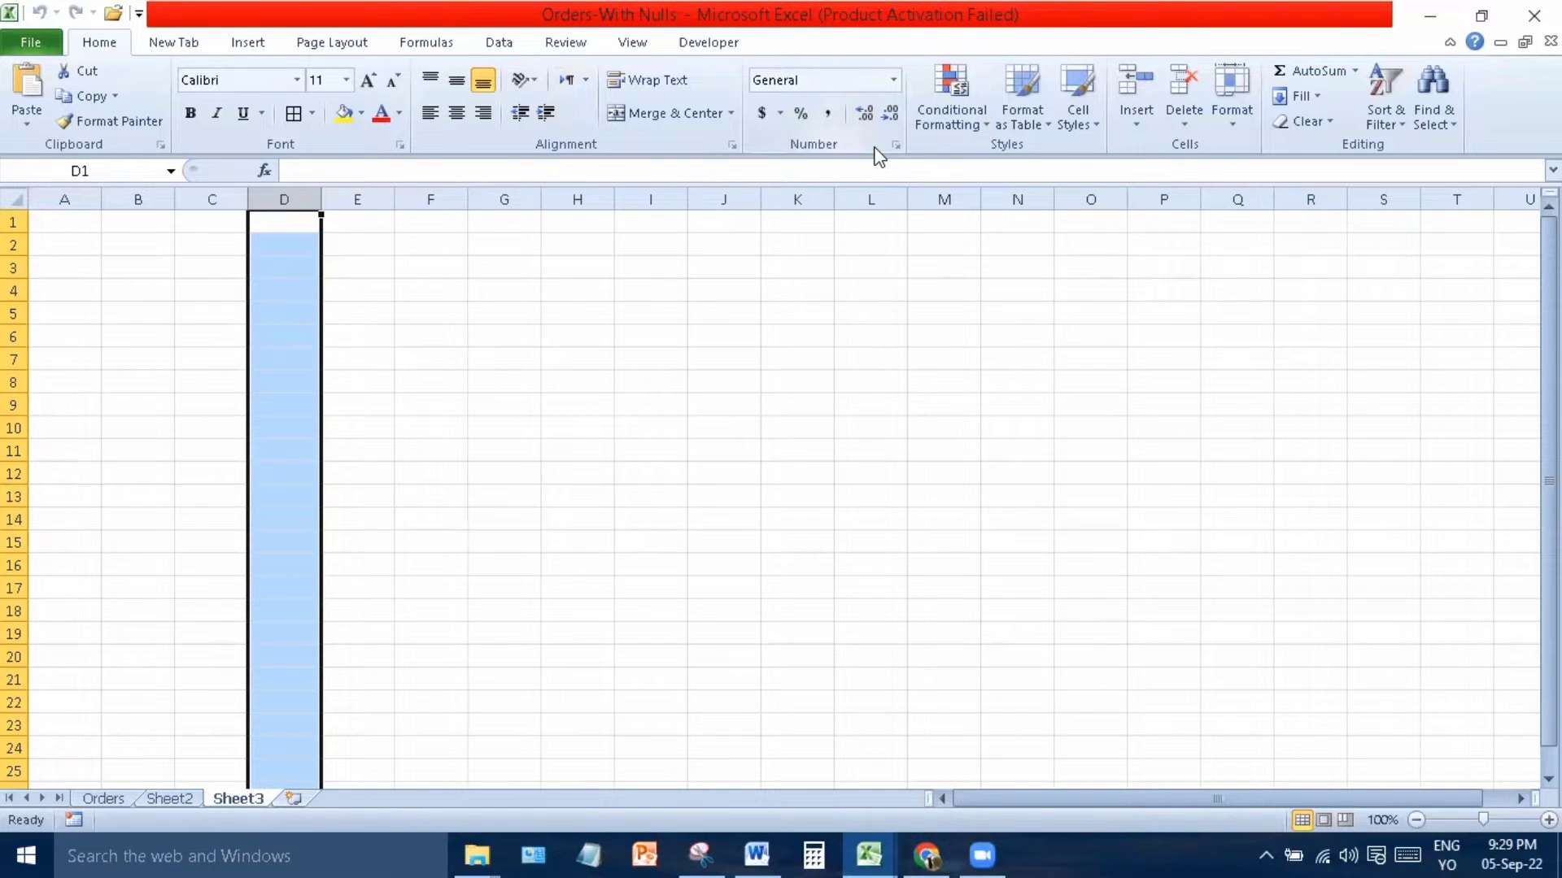
{"action": "left_click", "coordinate": [618, 474]}
{"action": "left_click", "coordinate": [116, 800]}
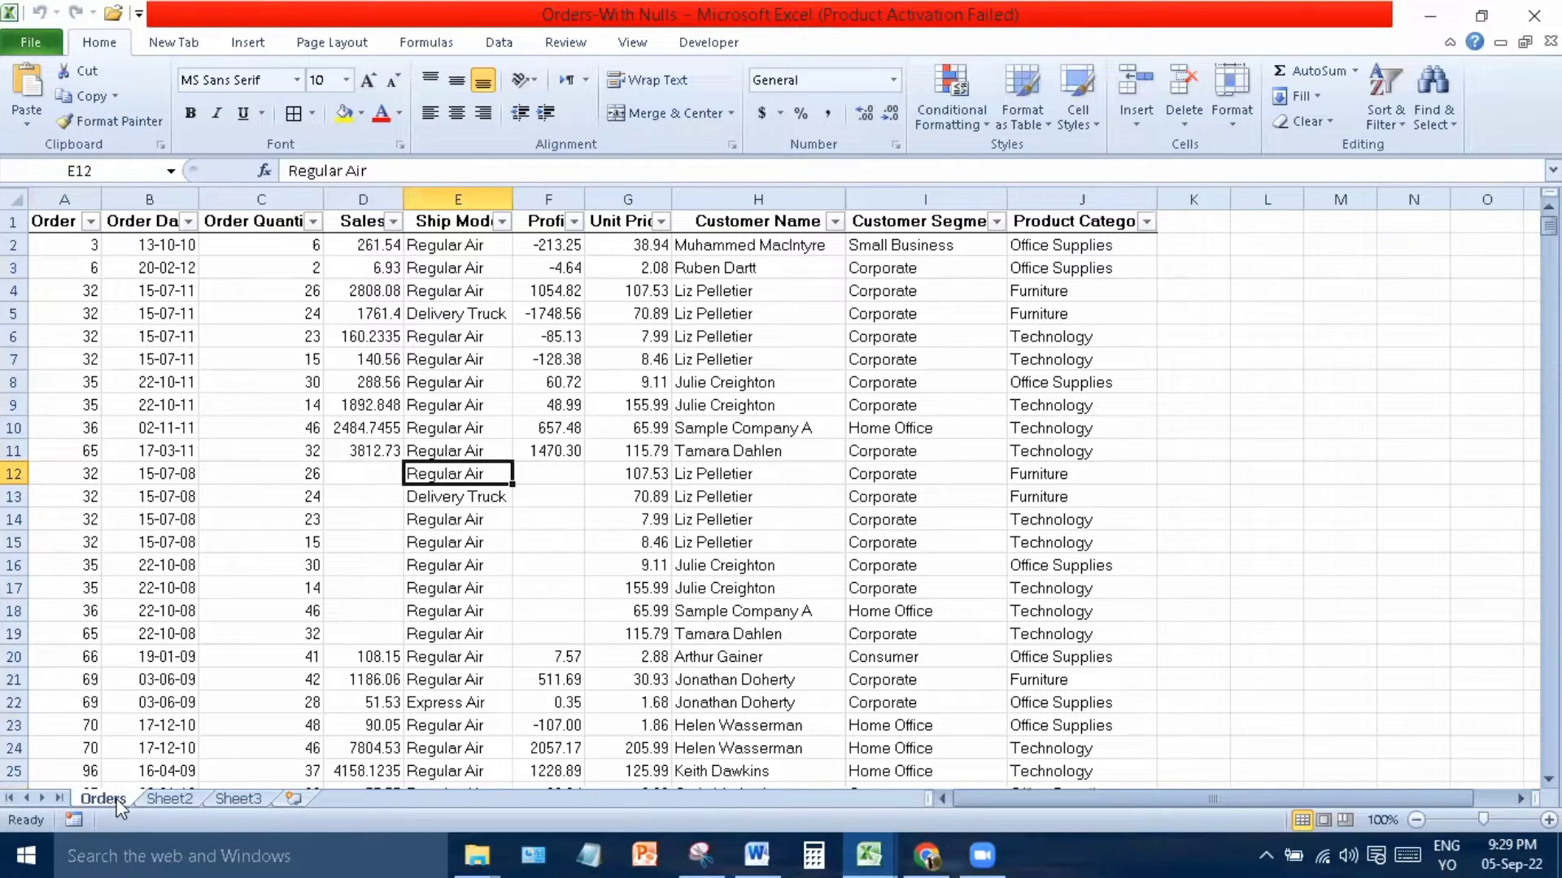
Move the active cell around the Customer Name, Customer Segment and Product Category columns of the Orders sheet, ending on I13.
{"action": "left_click", "coordinate": [706, 630]}
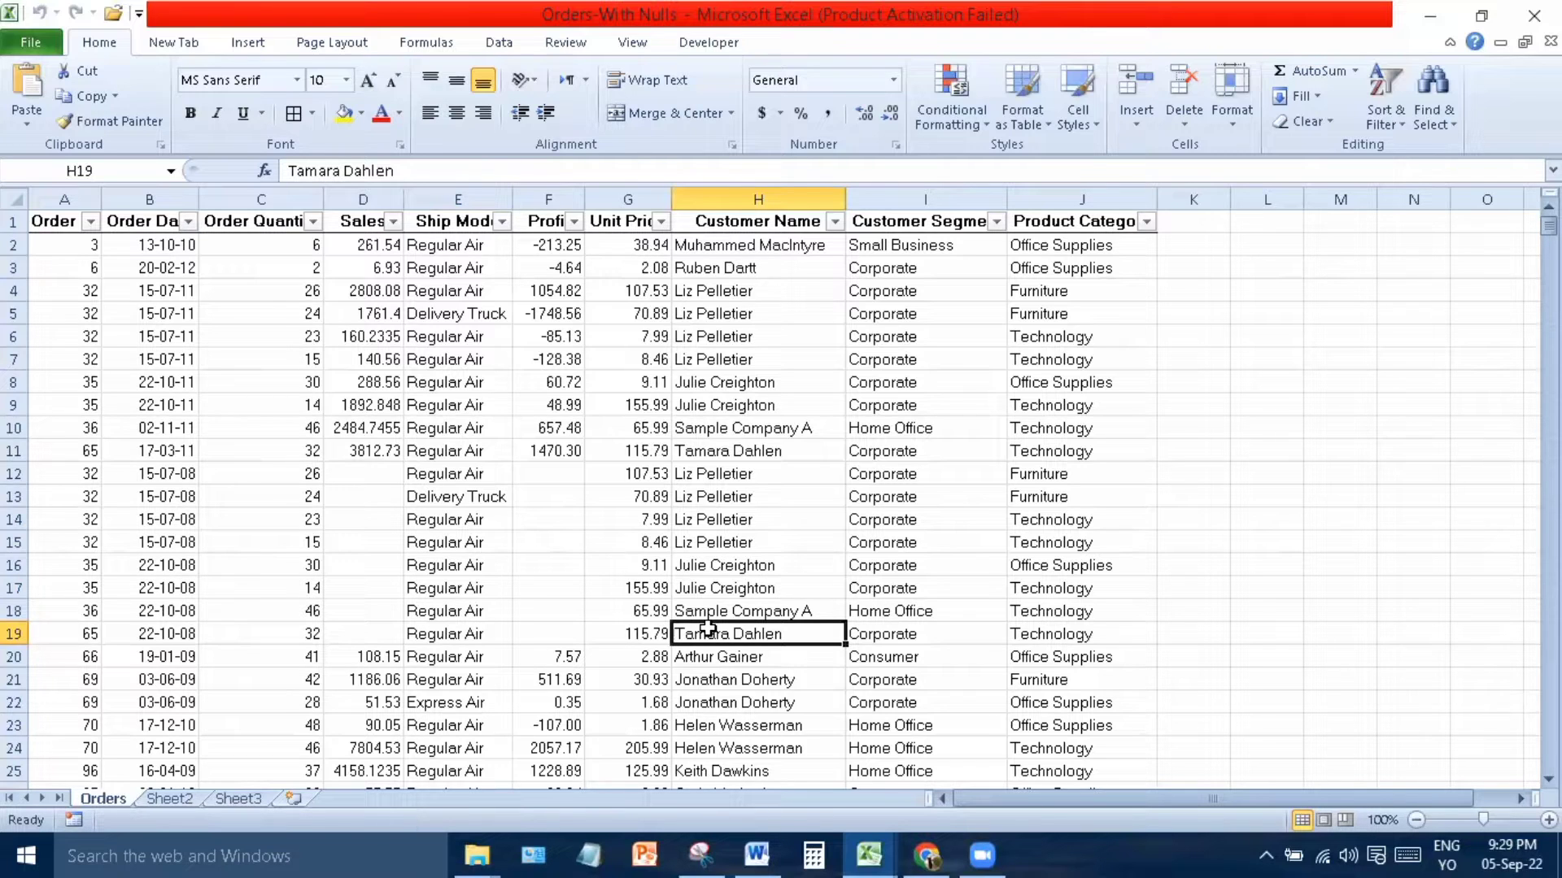
{"action": "left_click", "coordinate": [713, 512]}
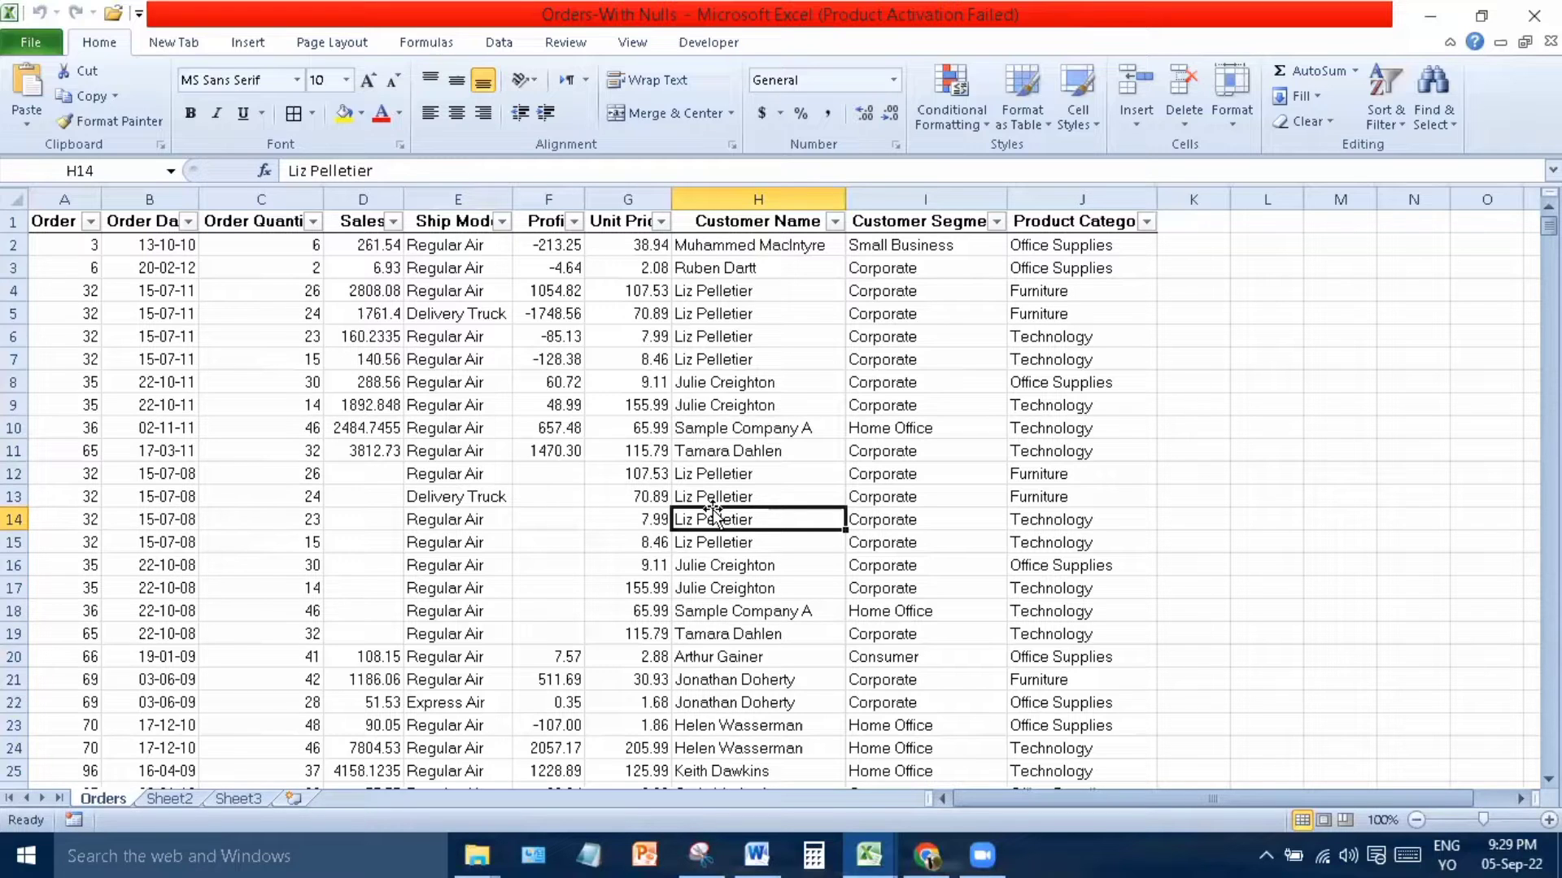
{"action": "key", "text": "Right"}
{"action": "key", "text": "Right"}
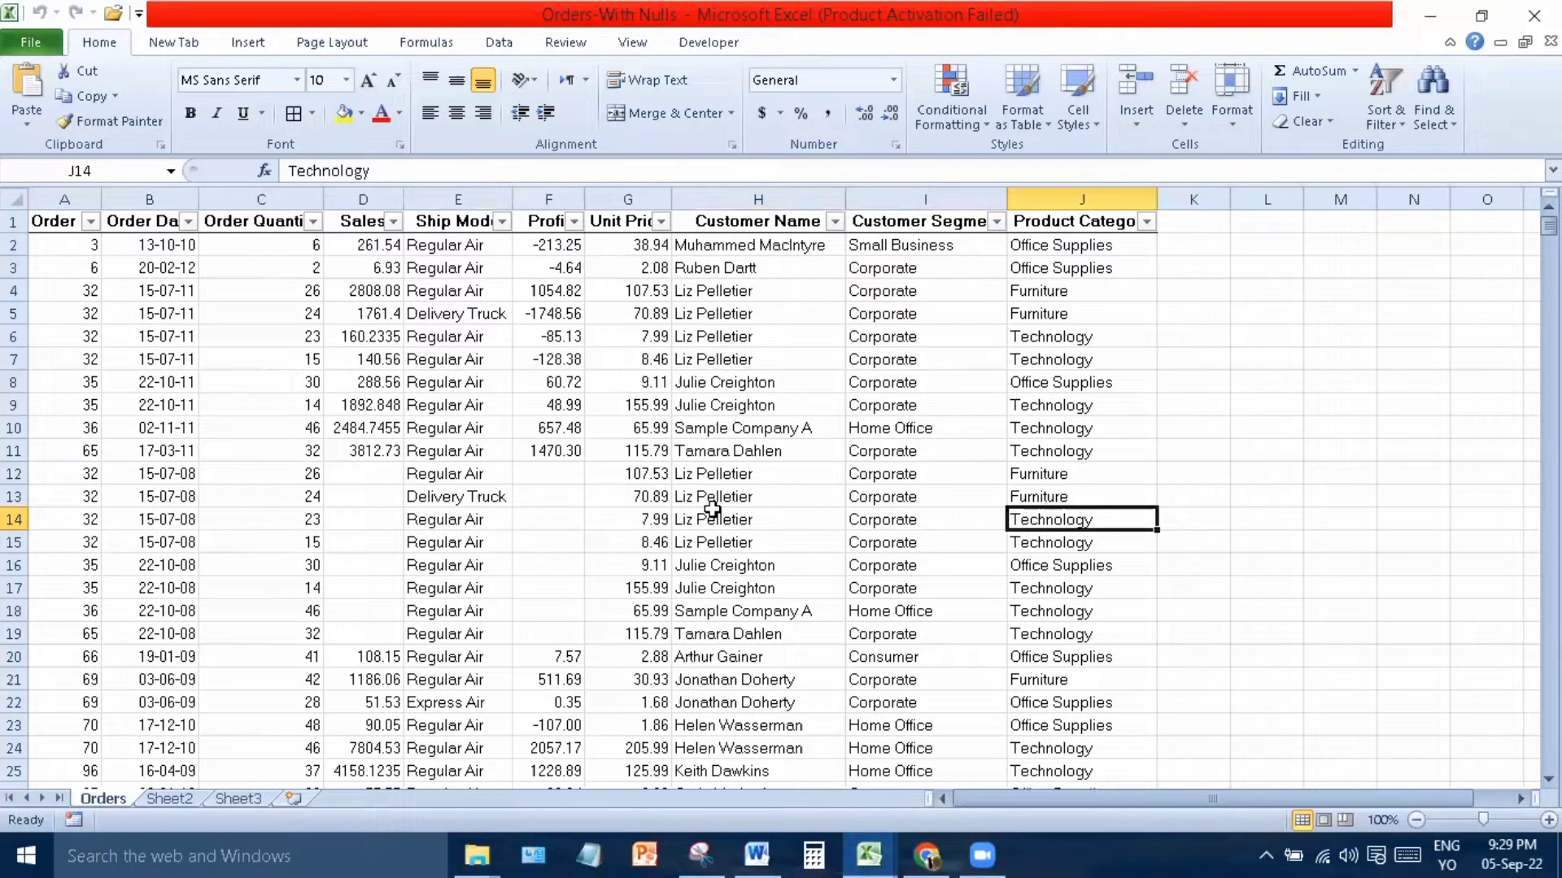
{"action": "key", "text": "Left"}
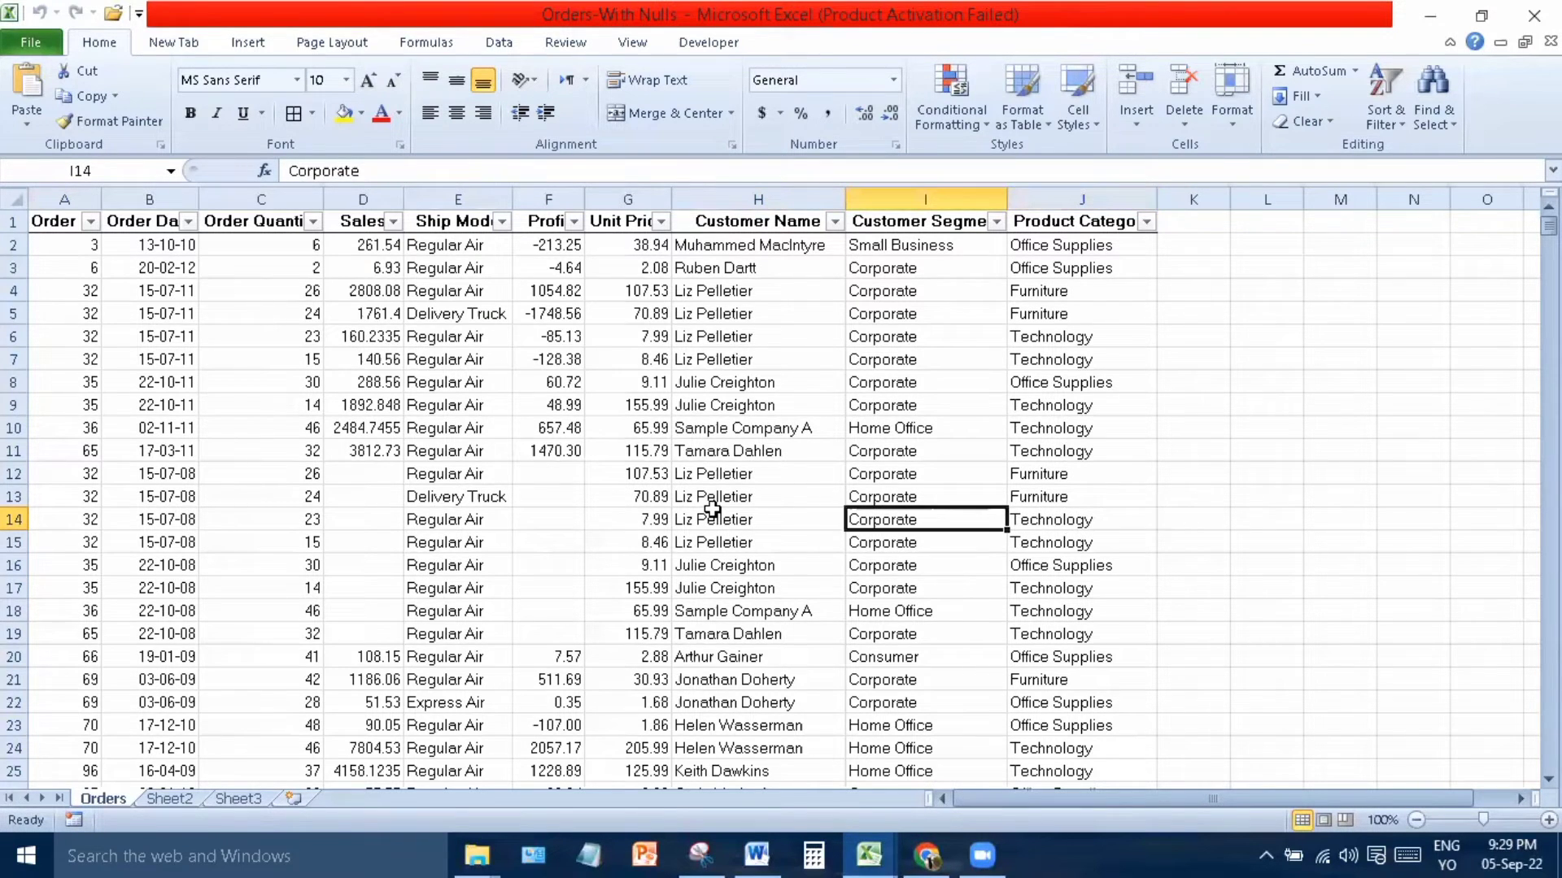
{"action": "key", "text": "Up"}
{"action": "key", "text": "Down"}
{"action": "key", "text": "Down"}
{"action": "key", "text": "Up"}
{"action": "key", "text": "Down"}
{"action": "key", "text": "Left"}
{"action": "key", "text": "Right"}
{"action": "key", "text": "Left"}
{"action": "key", "text": "Up"}
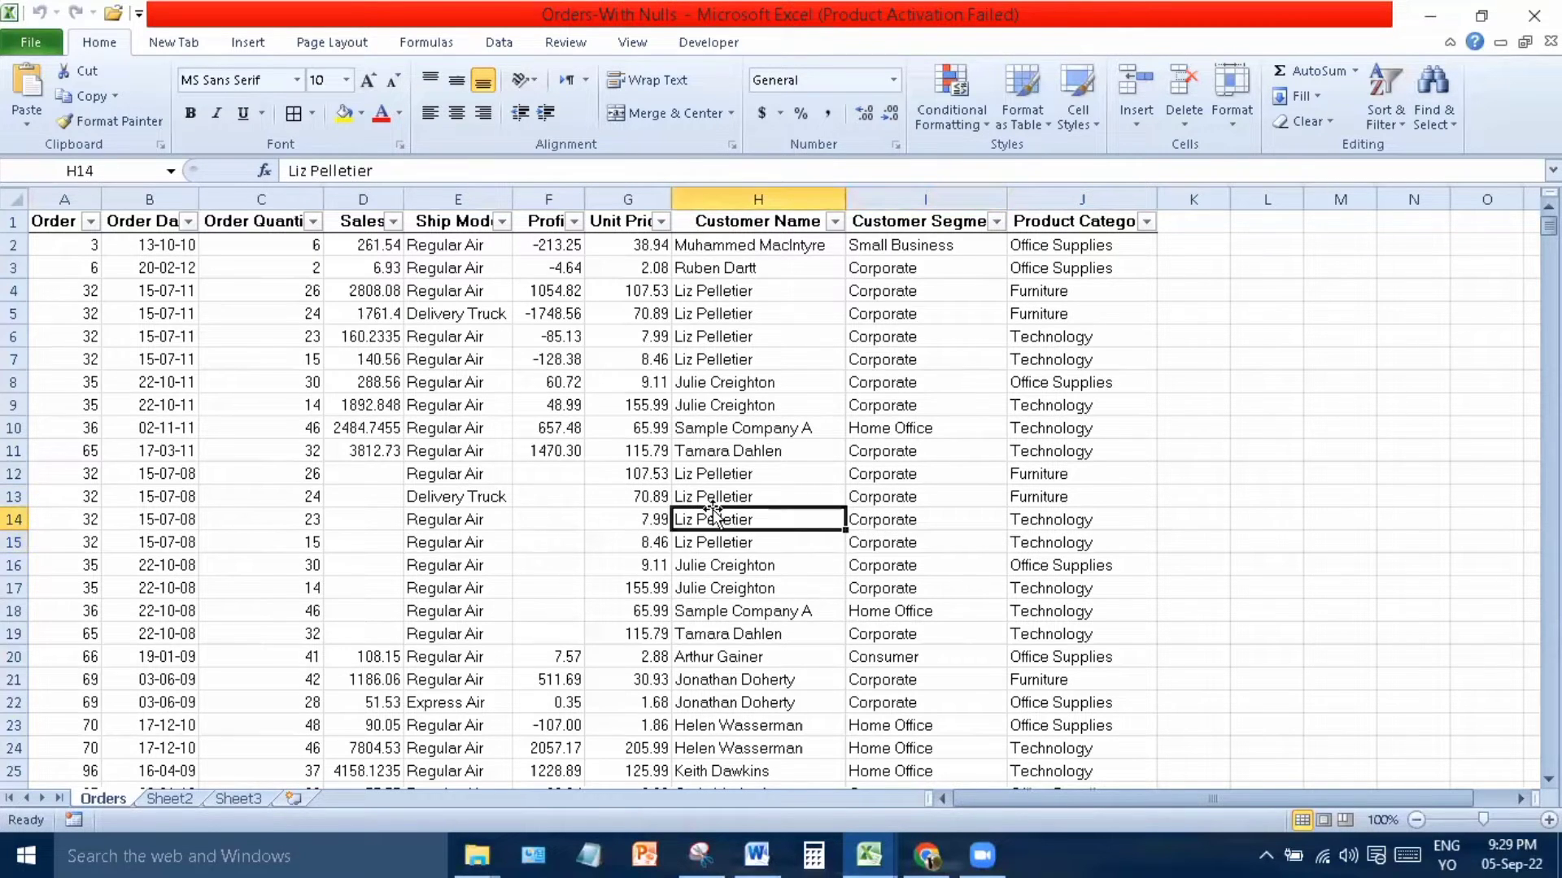
{"action": "key", "text": "Right"}
{"action": "key", "text": "Up"}
{"action": "key", "text": "Left"}
{"action": "key", "text": "Down"}
{"action": "key", "text": "Right"}
{"action": "key", "text": "Up"}
{"action": "key", "text": "Left"}
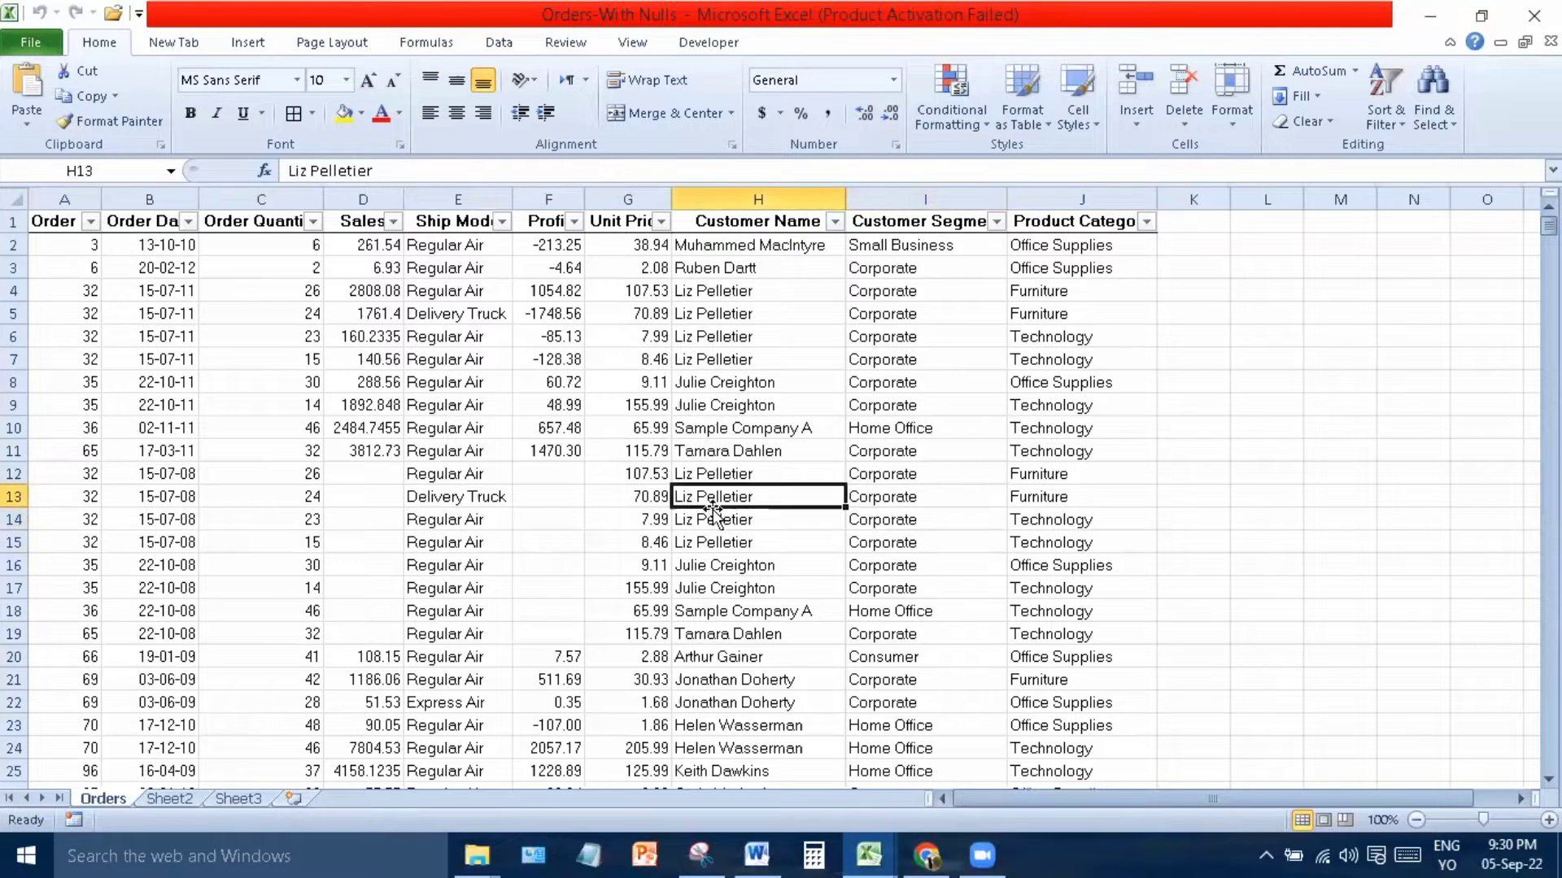
{"action": "key", "text": "Down"}
{"action": "key", "text": "Right"}
{"action": "key", "text": "Up"}
{"action": "key", "text": "Left"}
{"action": "key", "text": "Down"}
{"action": "key", "text": "Right"}
{"action": "key", "text": "Up"}
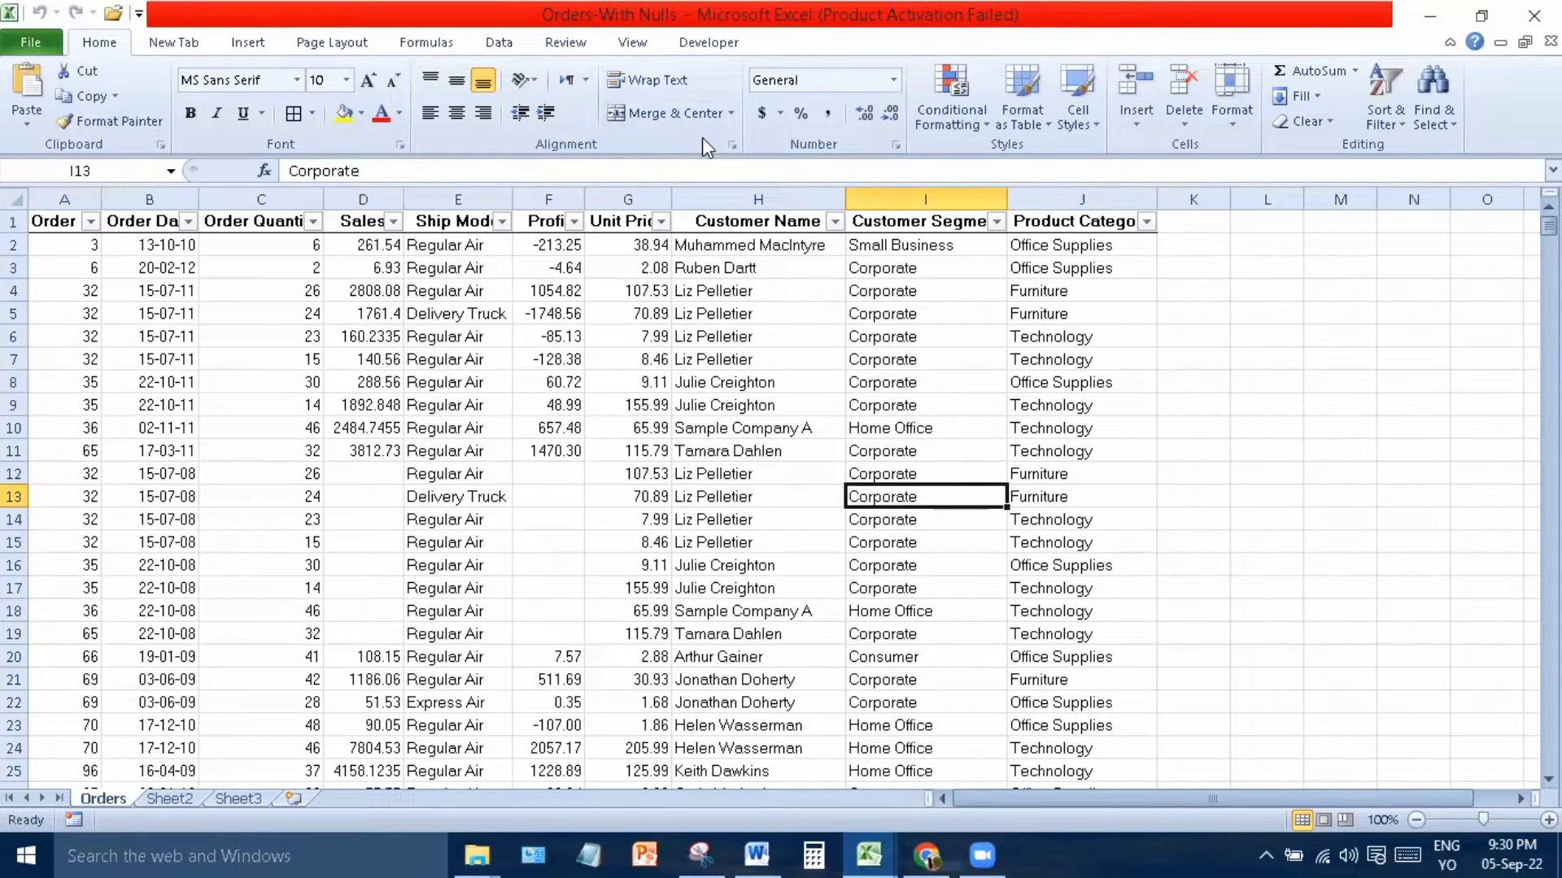
Display the Developer commands, and move the active cell rightward along row 8 from E8 to J8.
{"action": "key", "text": "alt+l"}
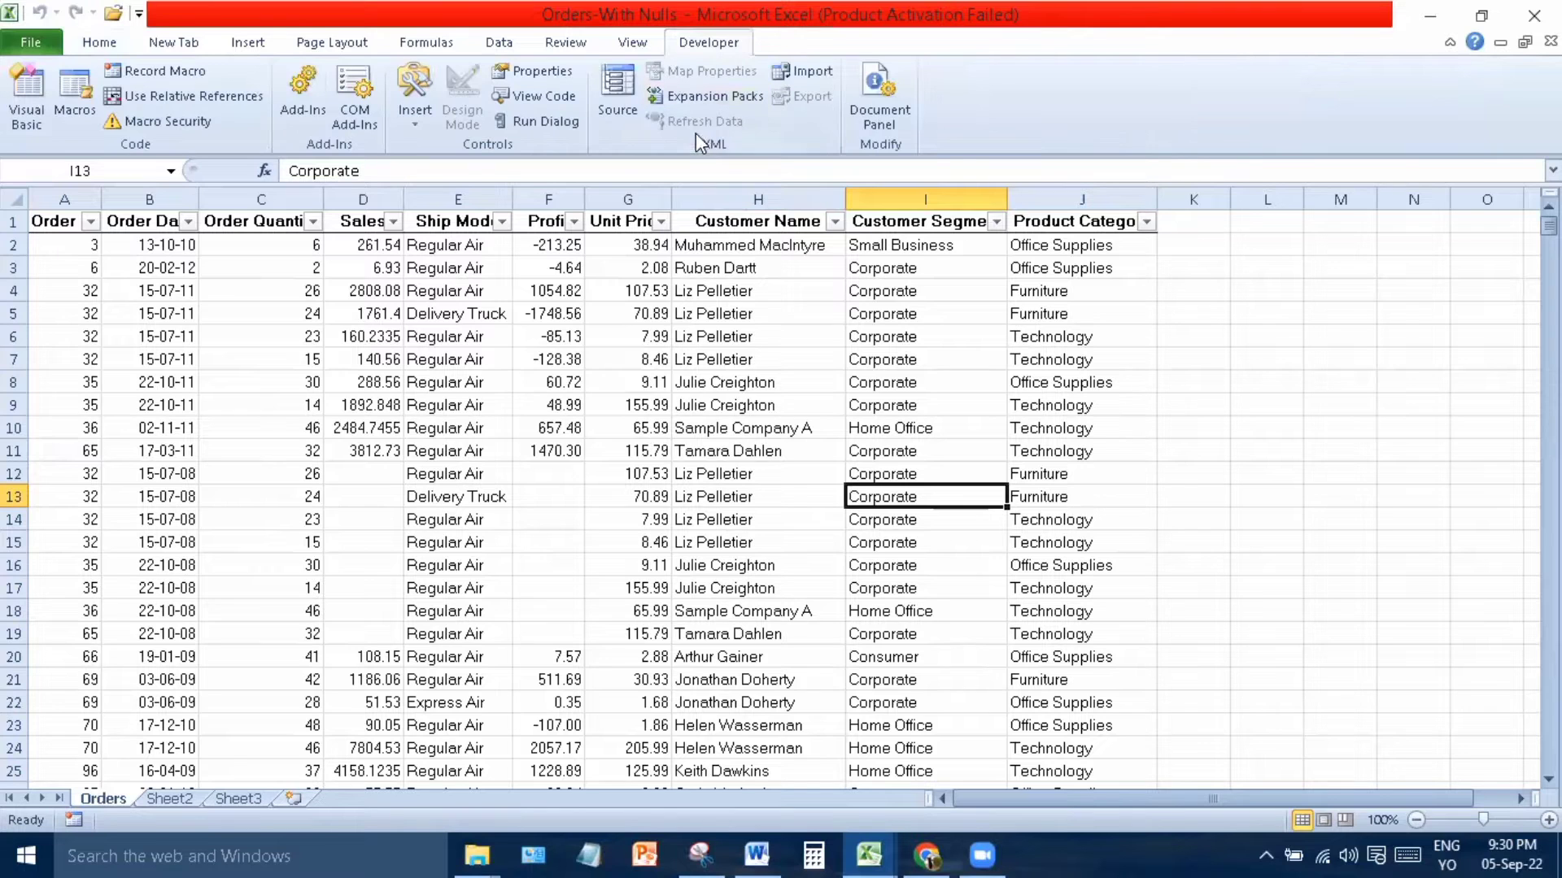
{"action": "key", "text": "Up"}
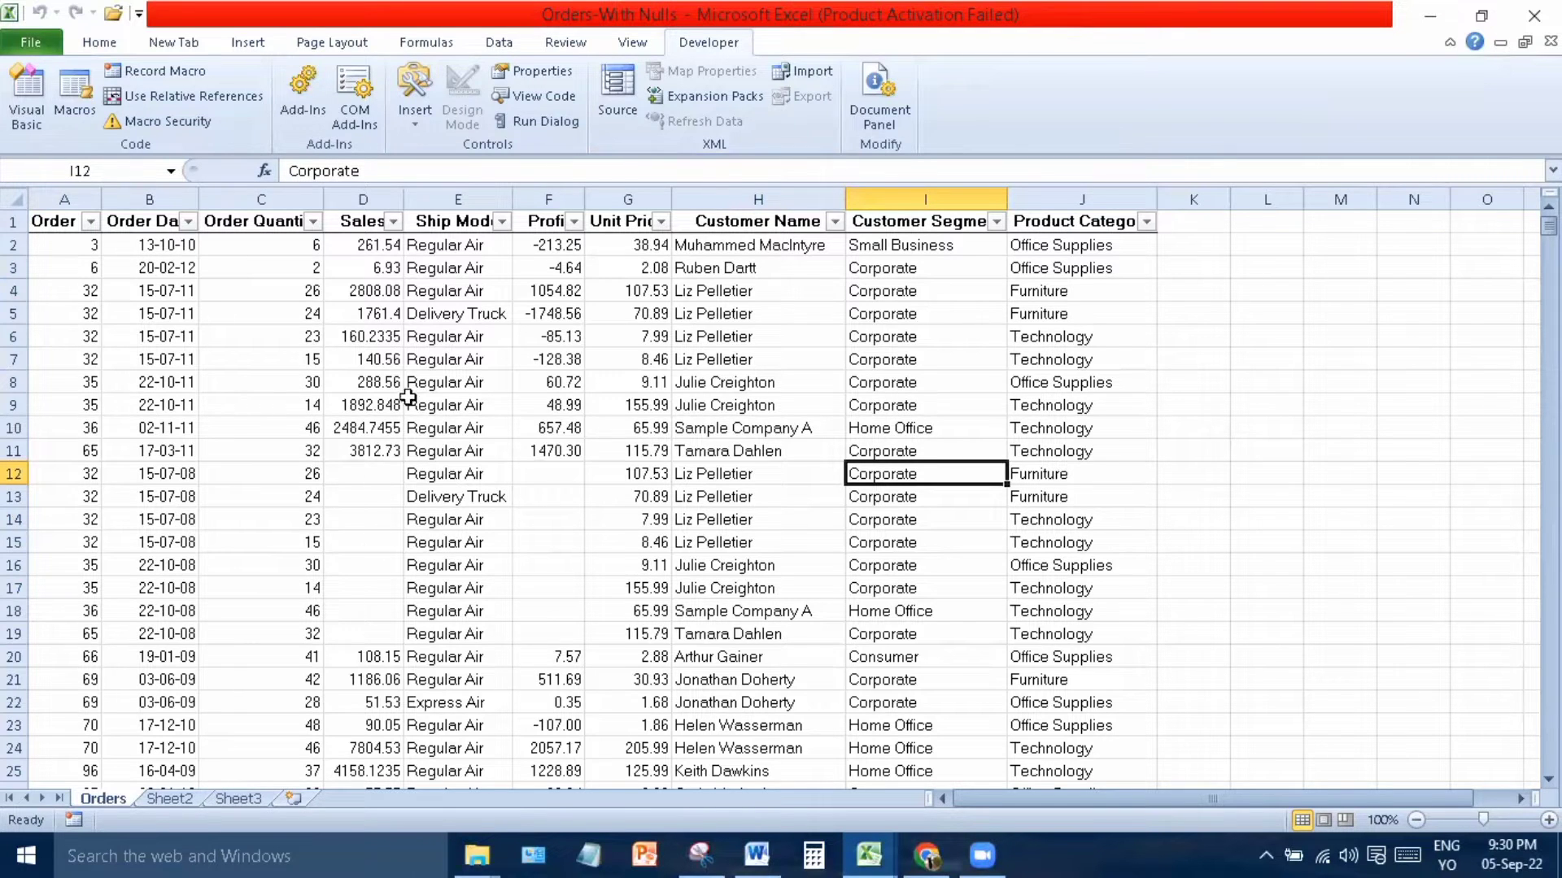
{"action": "left_click", "coordinate": [426, 382]}
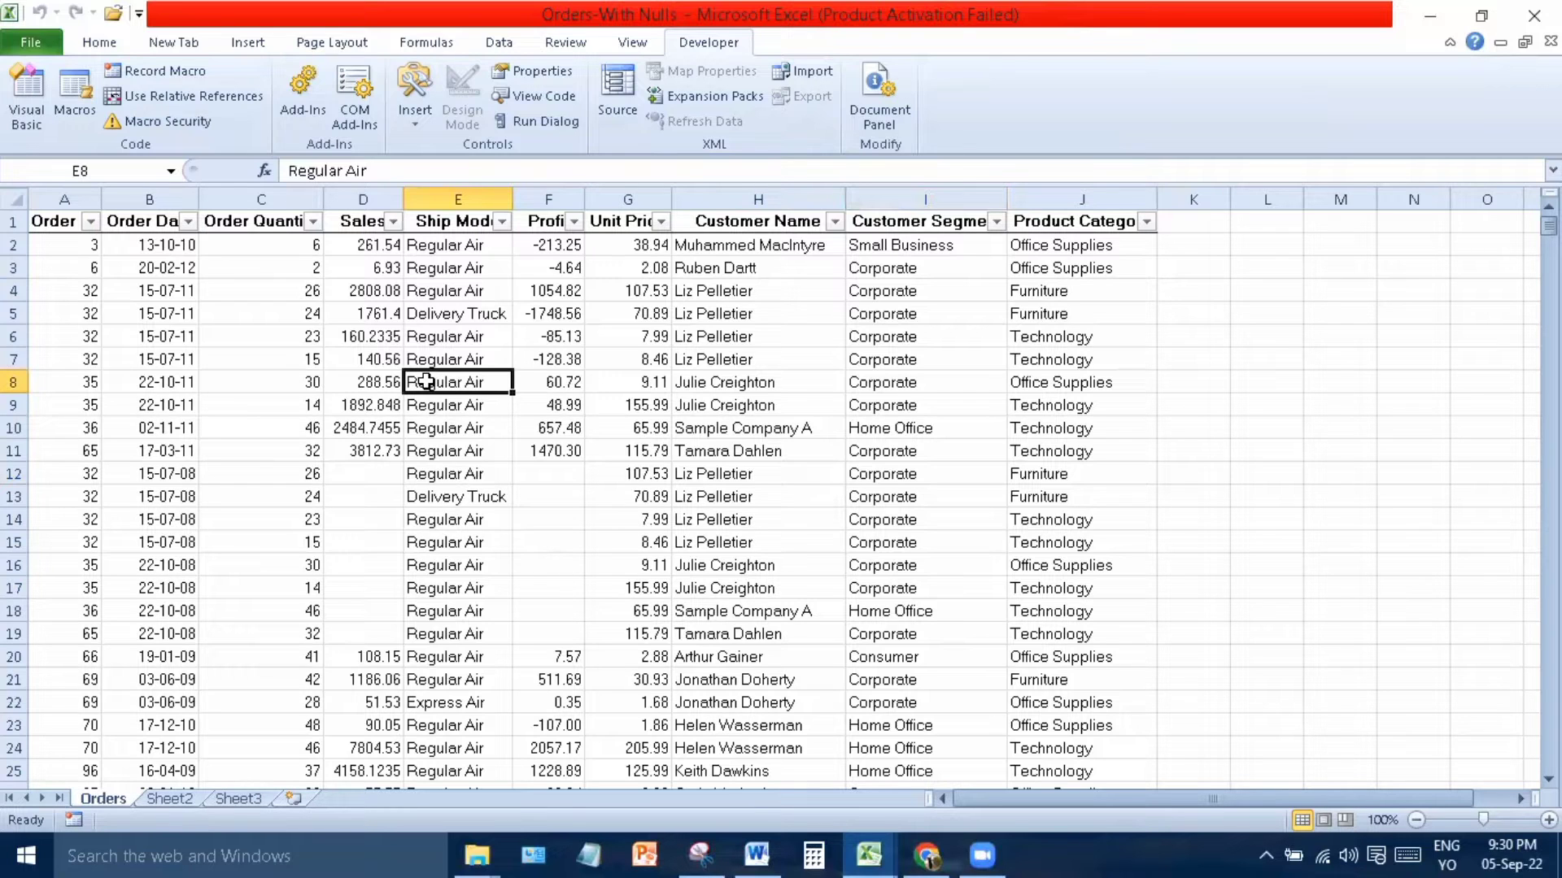
{"action": "key", "text": "Right"}
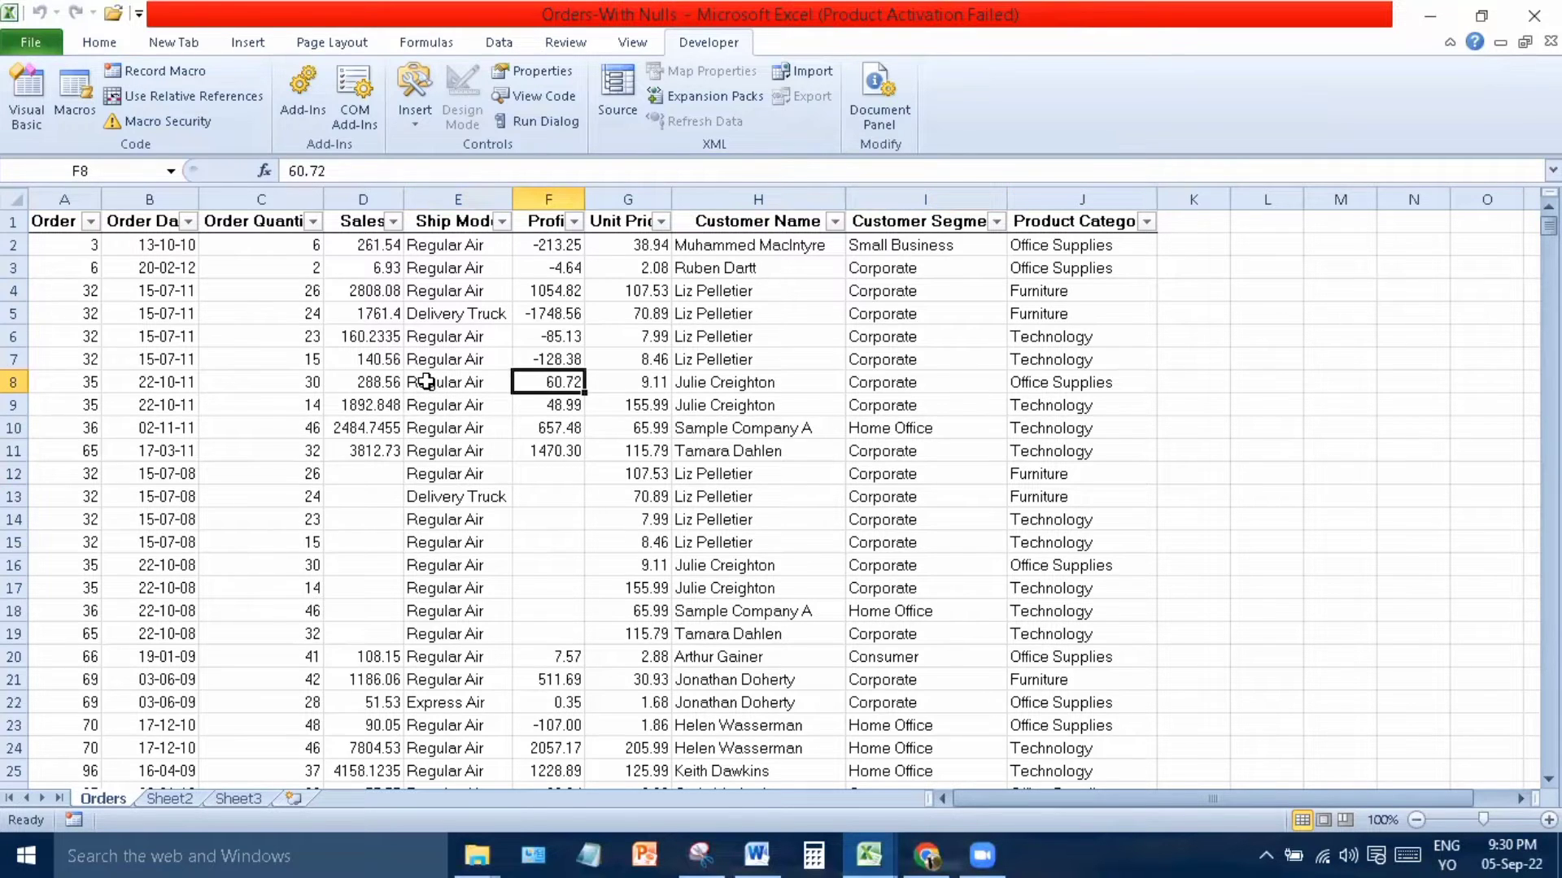
{"action": "key", "text": "Right"}
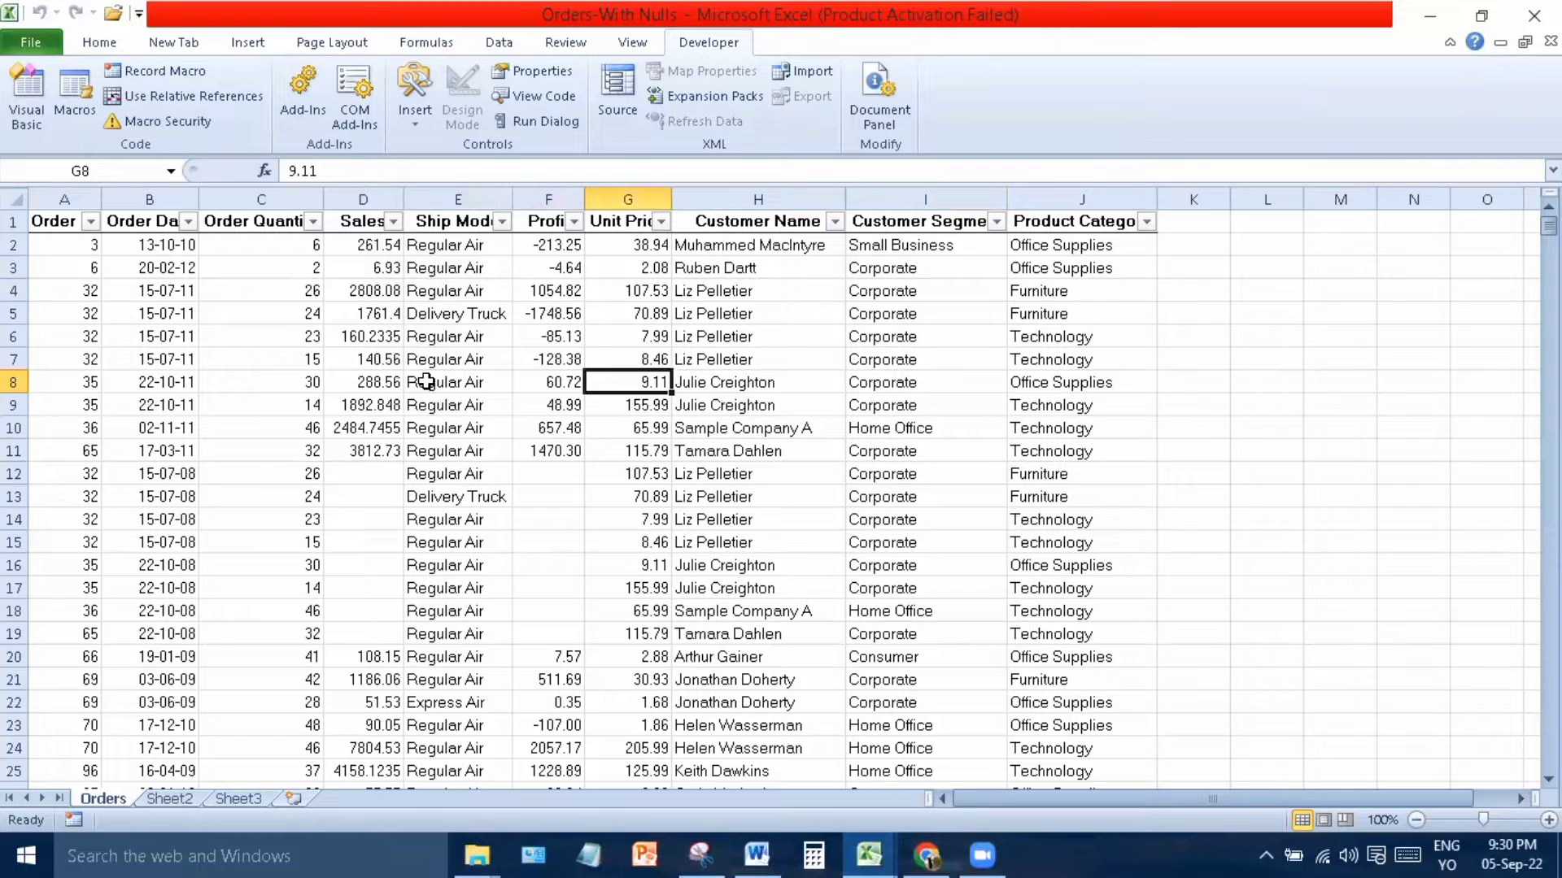
{"action": "key", "text": "Right"}
{"action": "key", "text": "Right"}
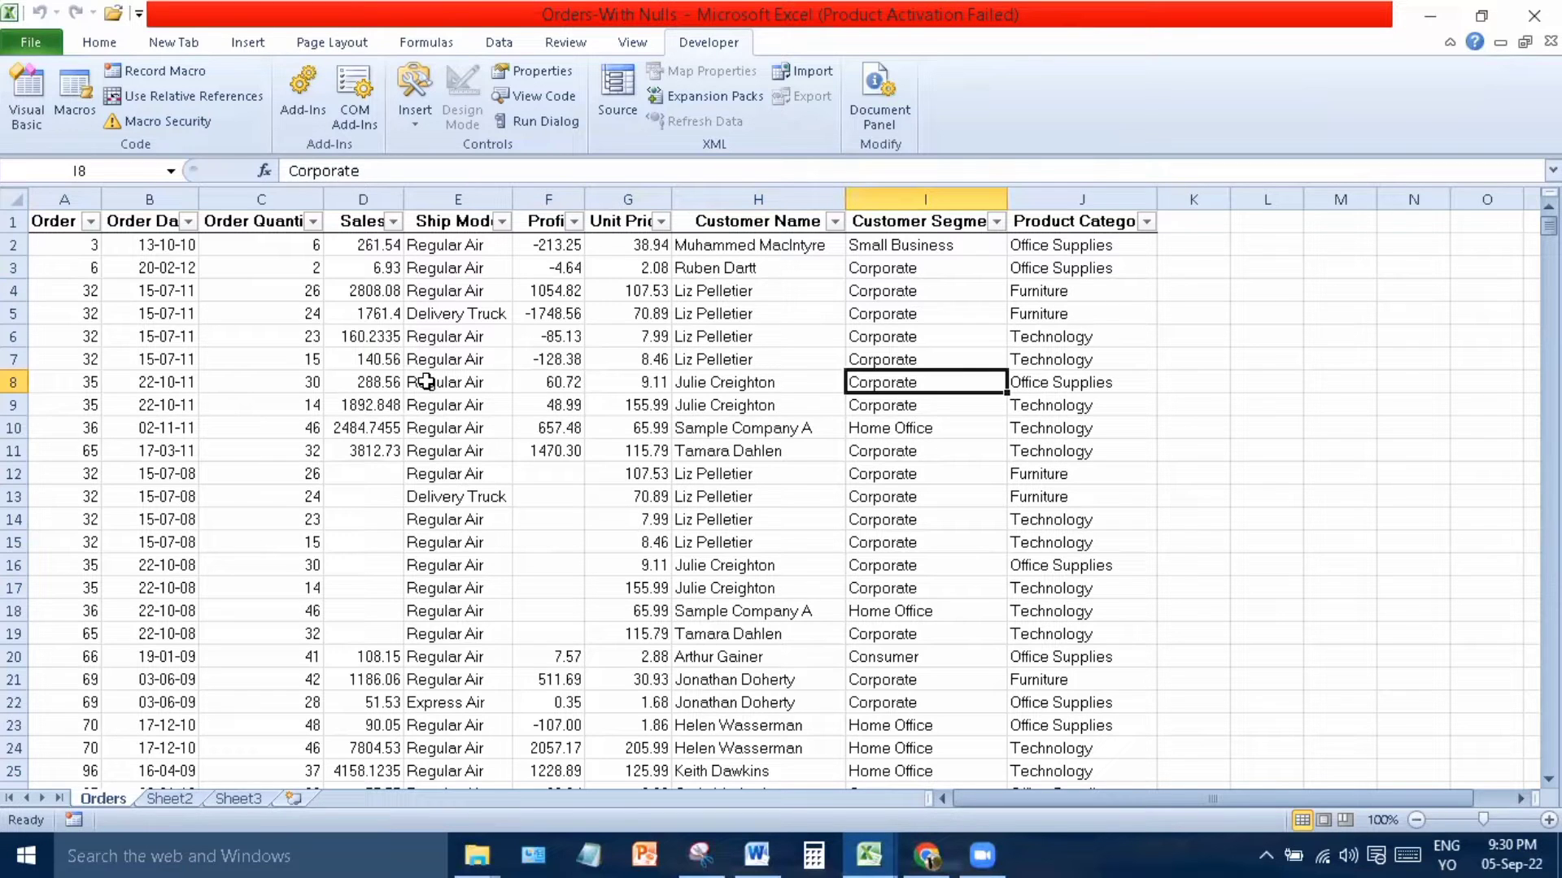
{"action": "key", "text": "Right"}
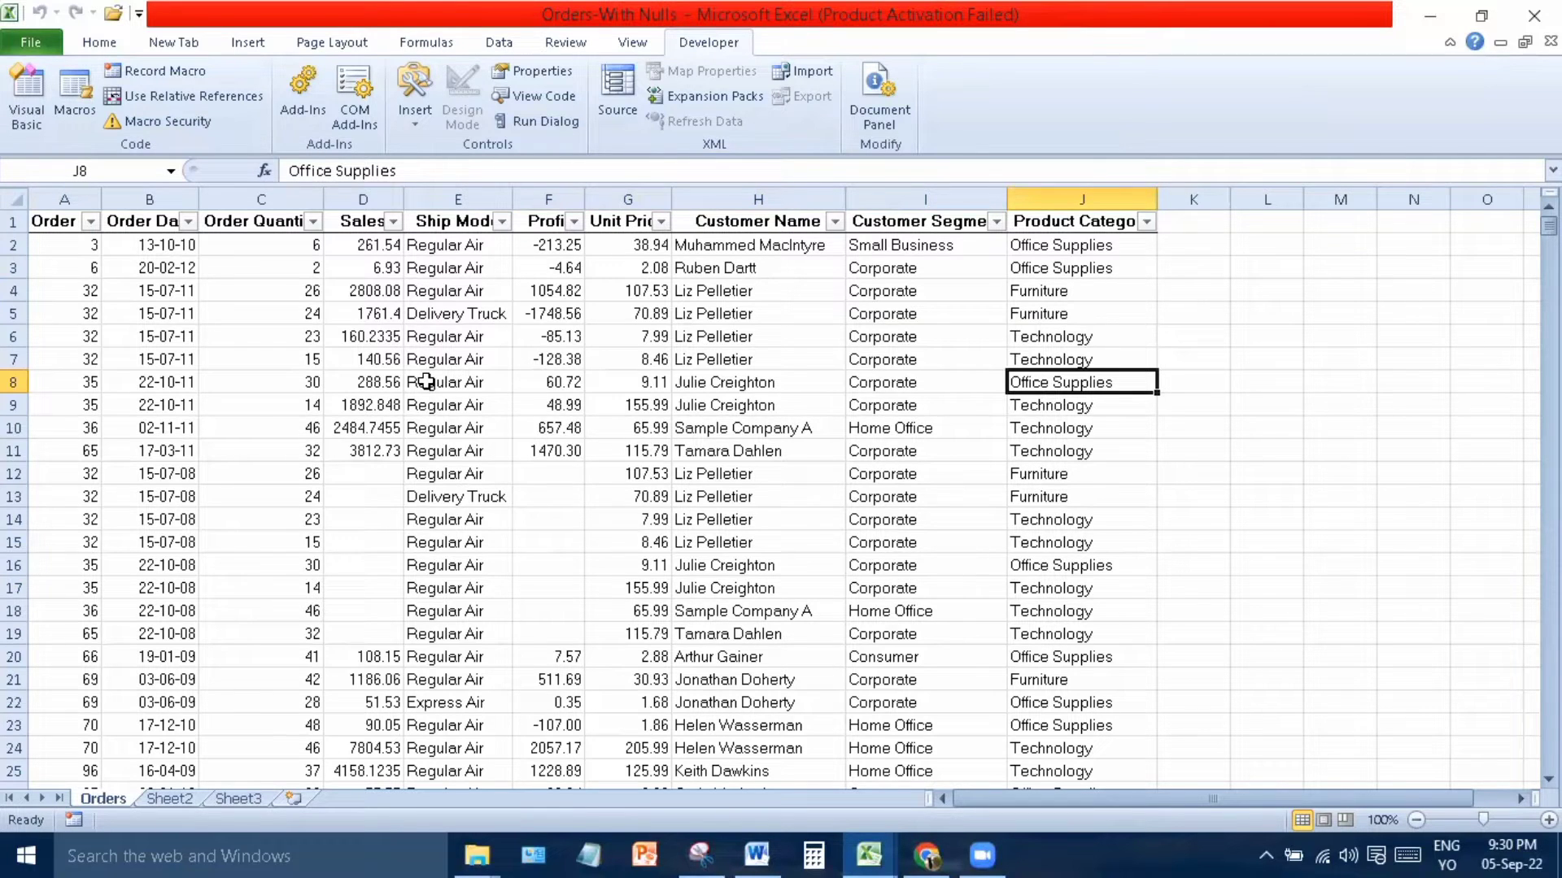
Move the active cell back leftward along row 8, one cell at a time, to F8 in the Profit column.
{"action": "key", "text": "Left"}
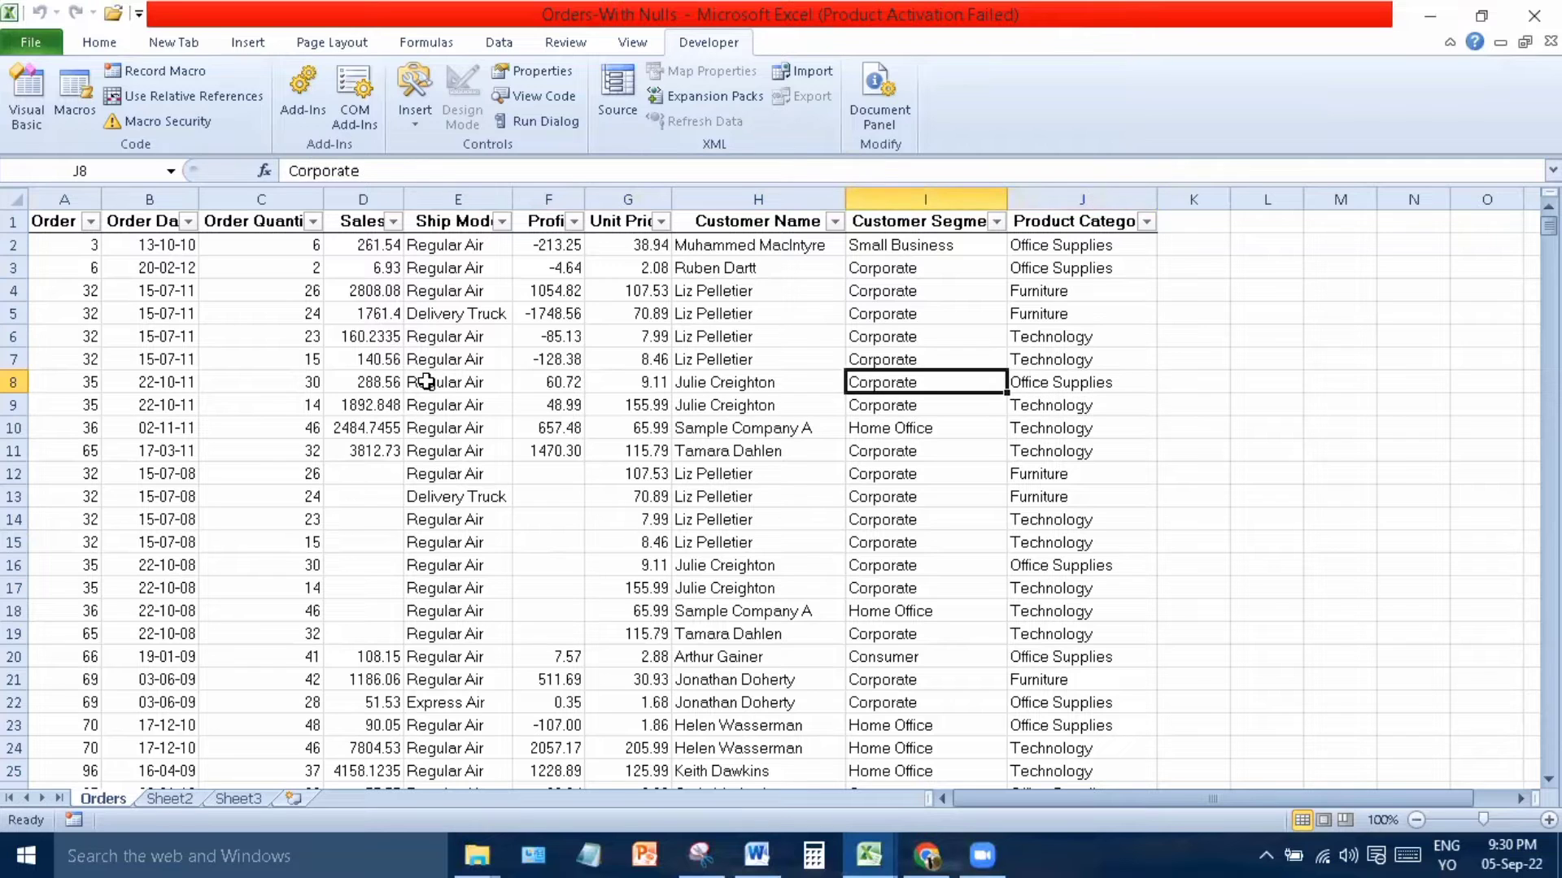
{"action": "key", "text": "Left"}
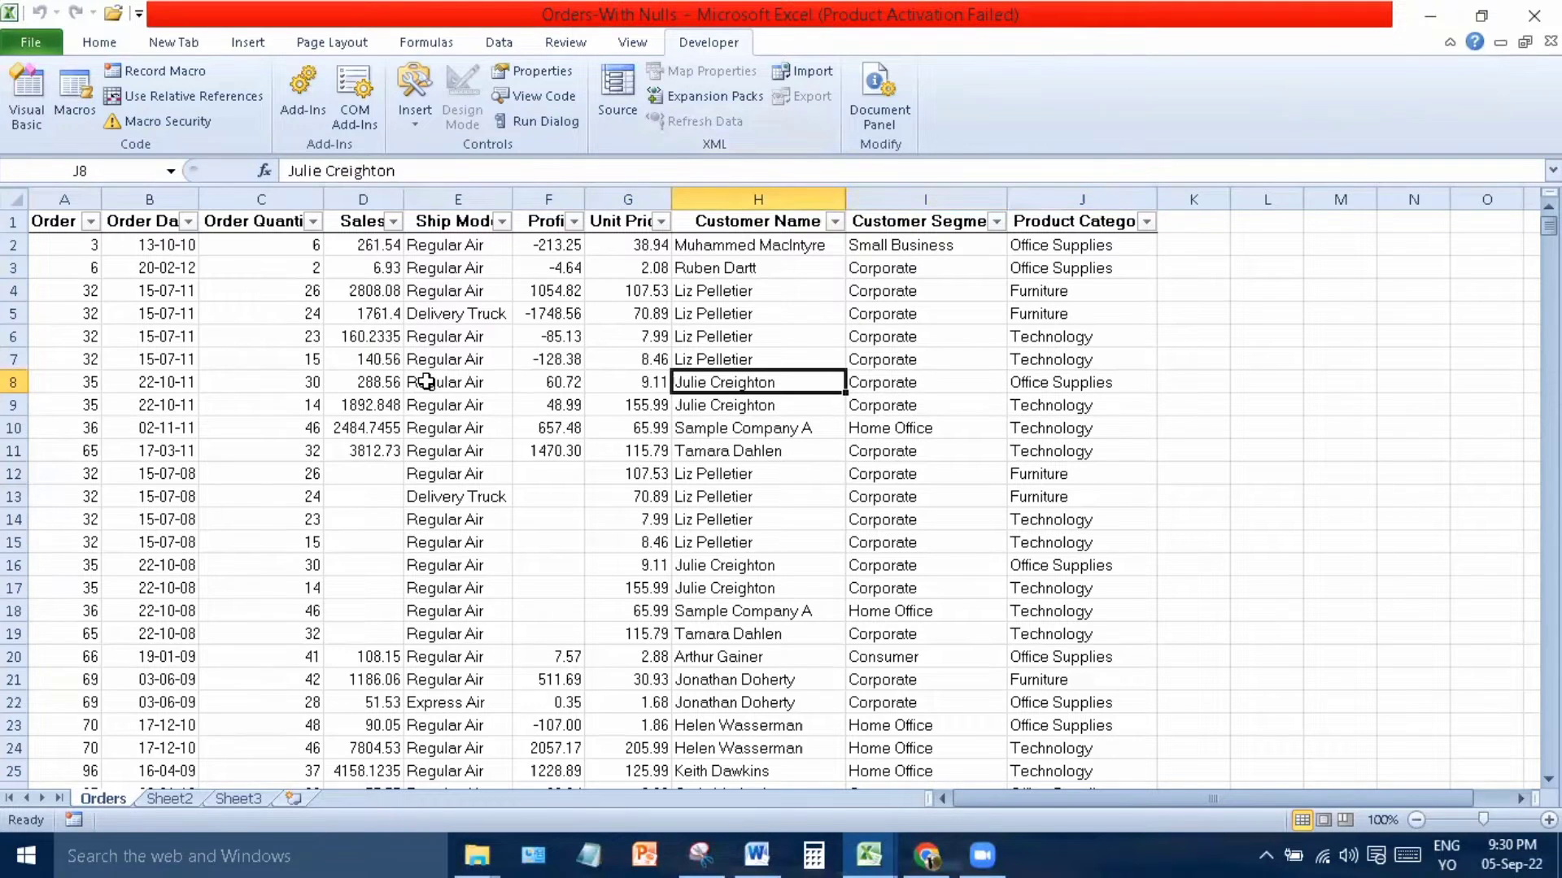
{"action": "key", "text": "Left"}
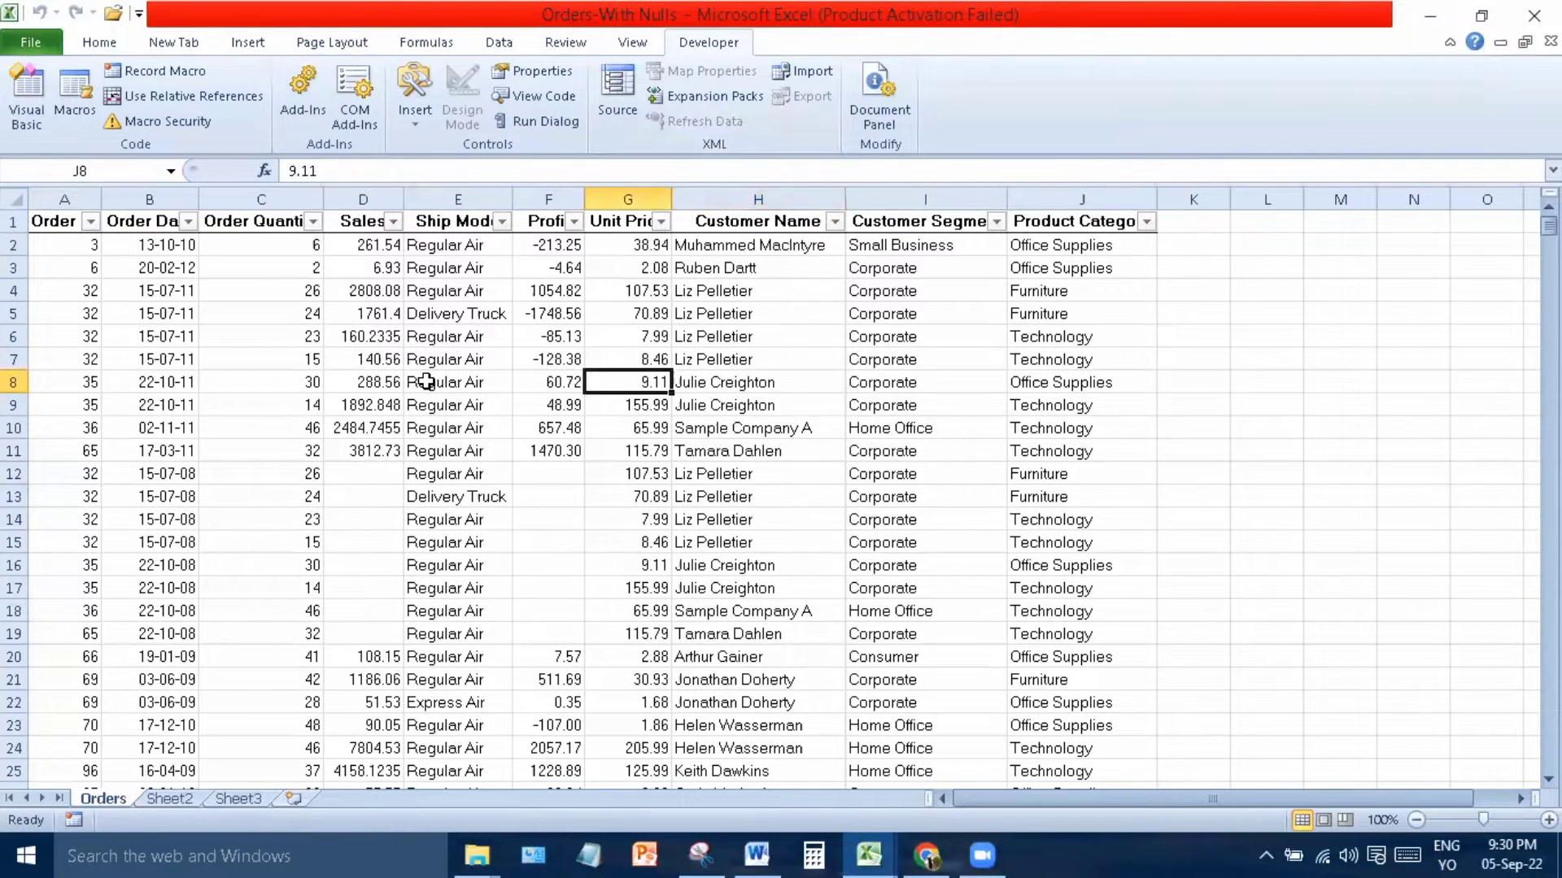
{"action": "key", "text": "Left"}
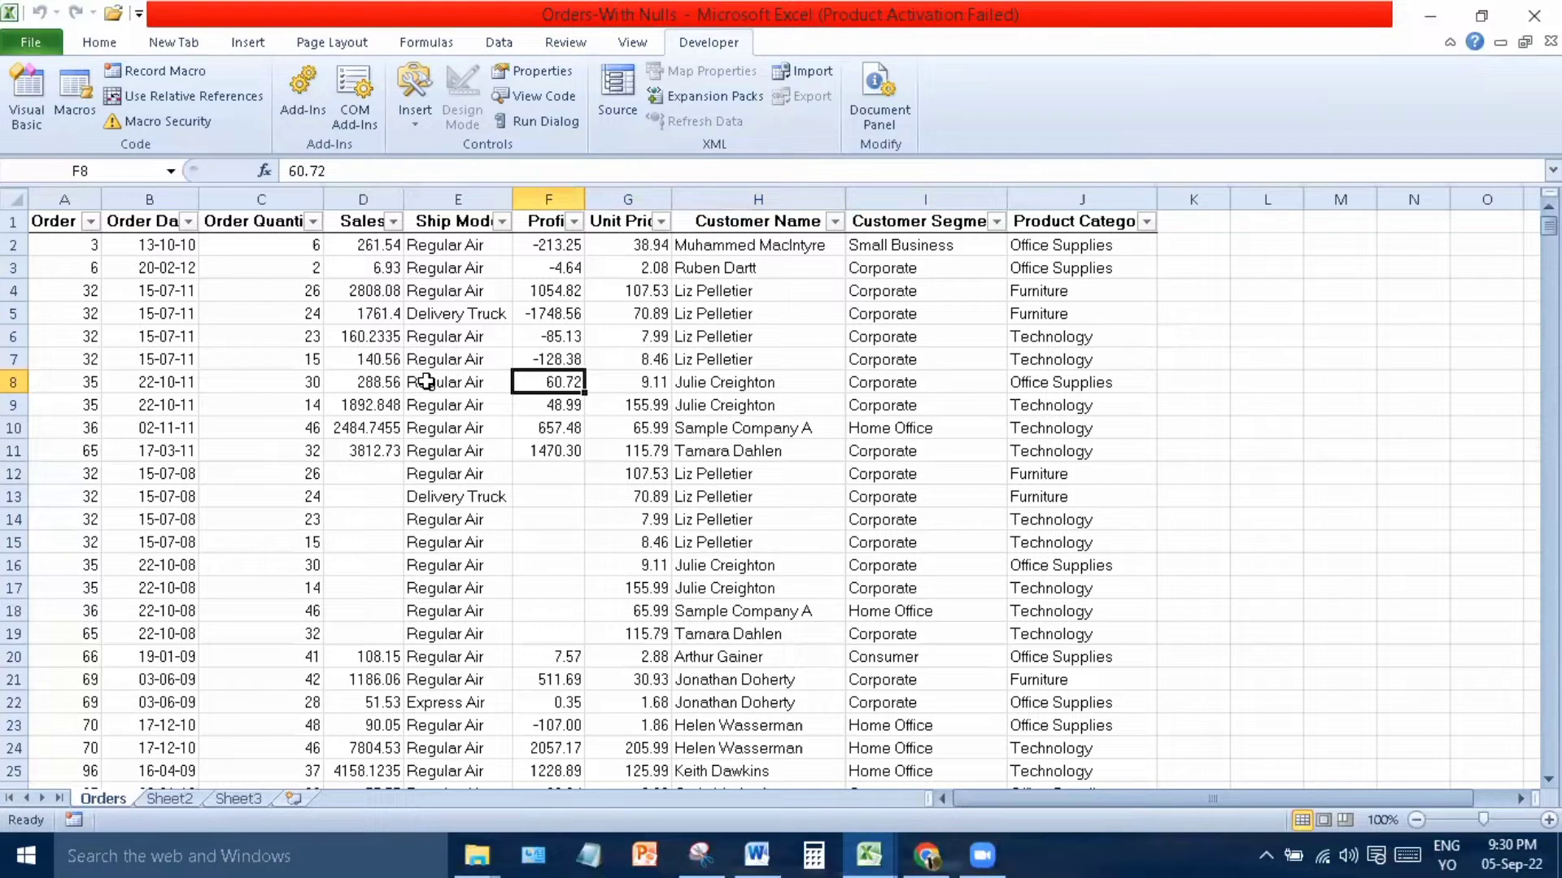
Select cells H12 and A25 in turn, and move one screen down column A to A50.
{"action": "left_click", "coordinate": [759, 477]}
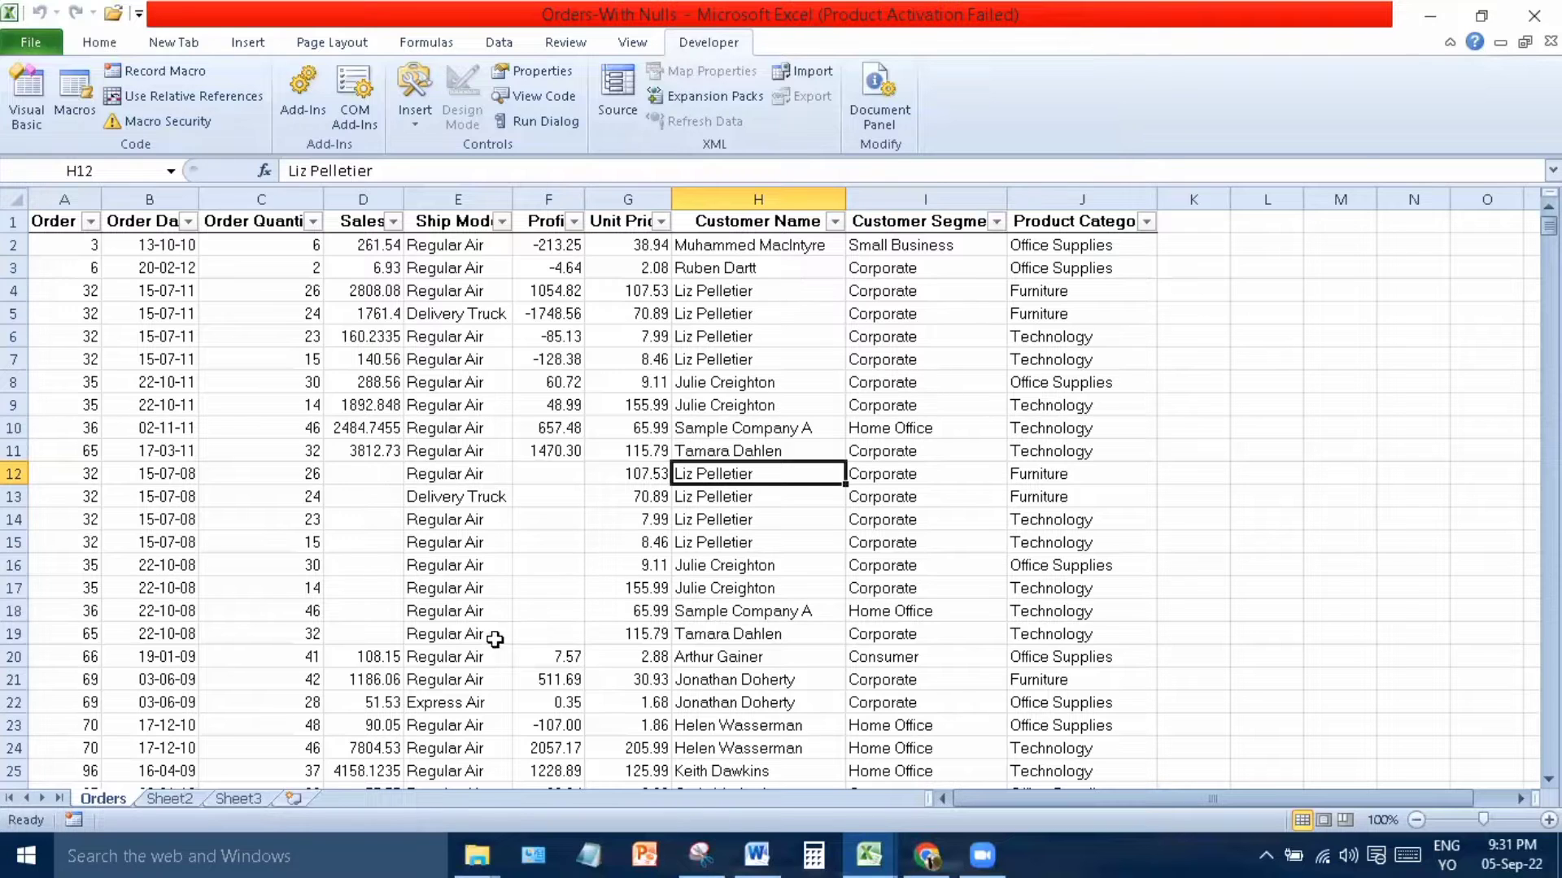
{"action": "left_click", "coordinate": [87, 770]}
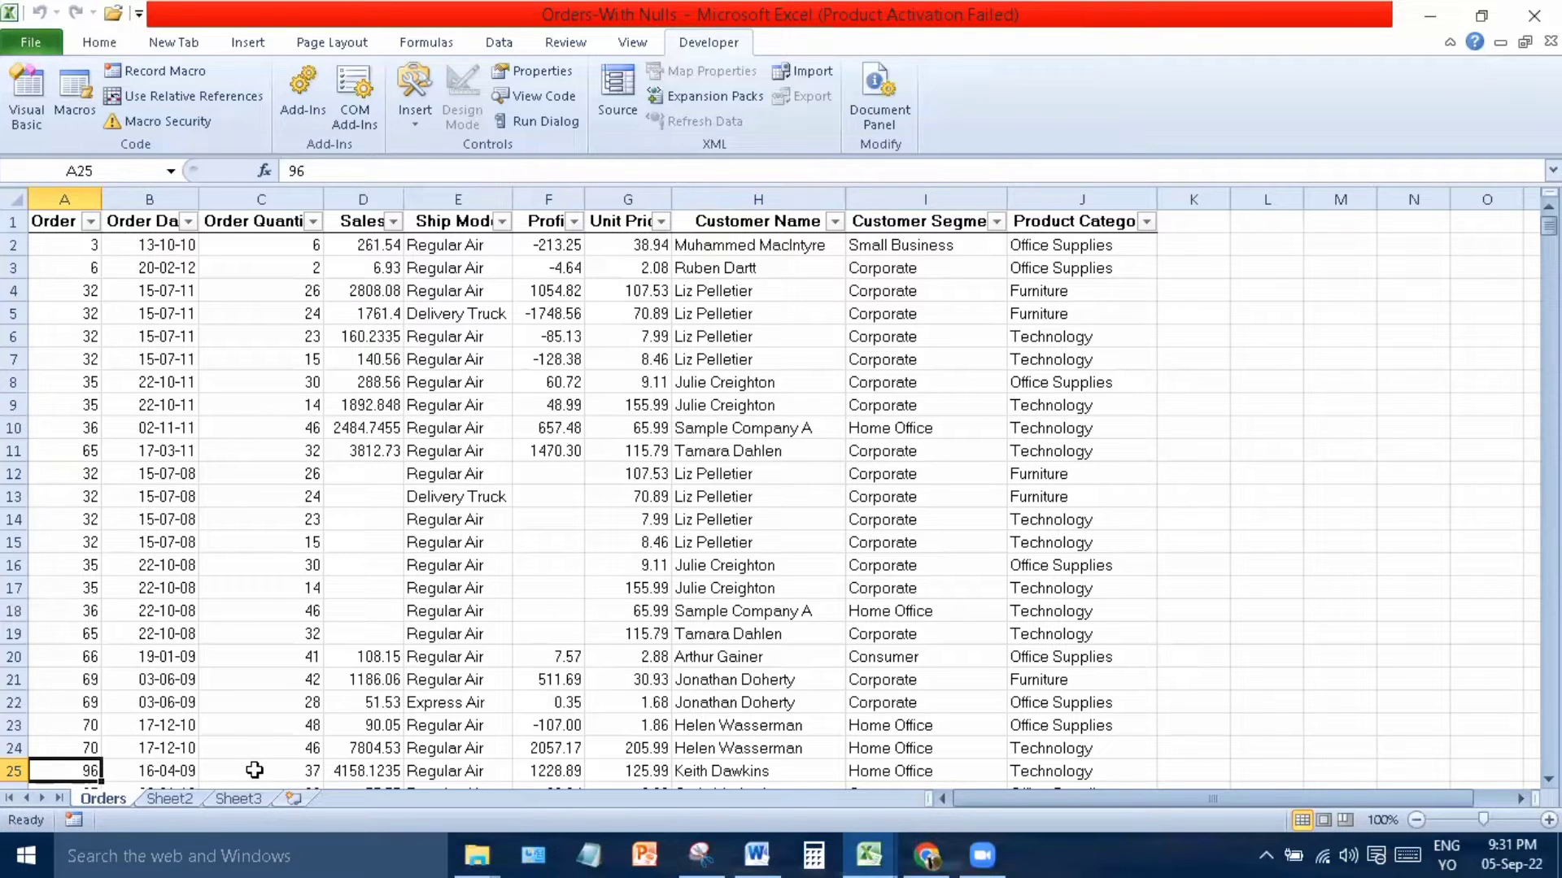
{"action": "key", "text": "Page_Down"}
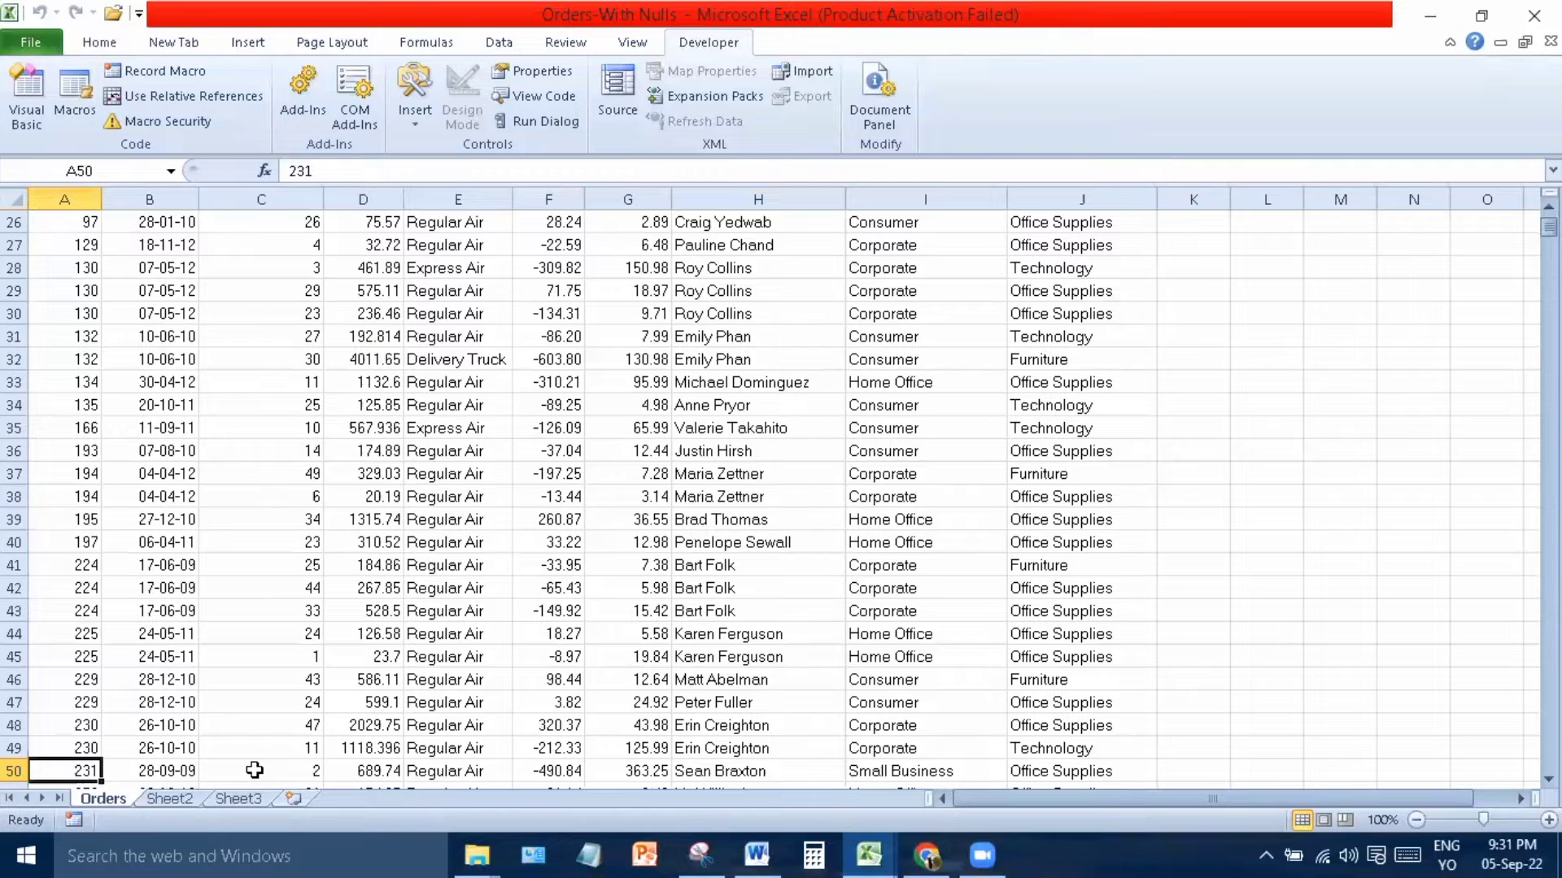
Select A26 and move down the Orders sheet screen by screen to cell A376.
{"action": "left_click", "coordinate": [81, 220]}
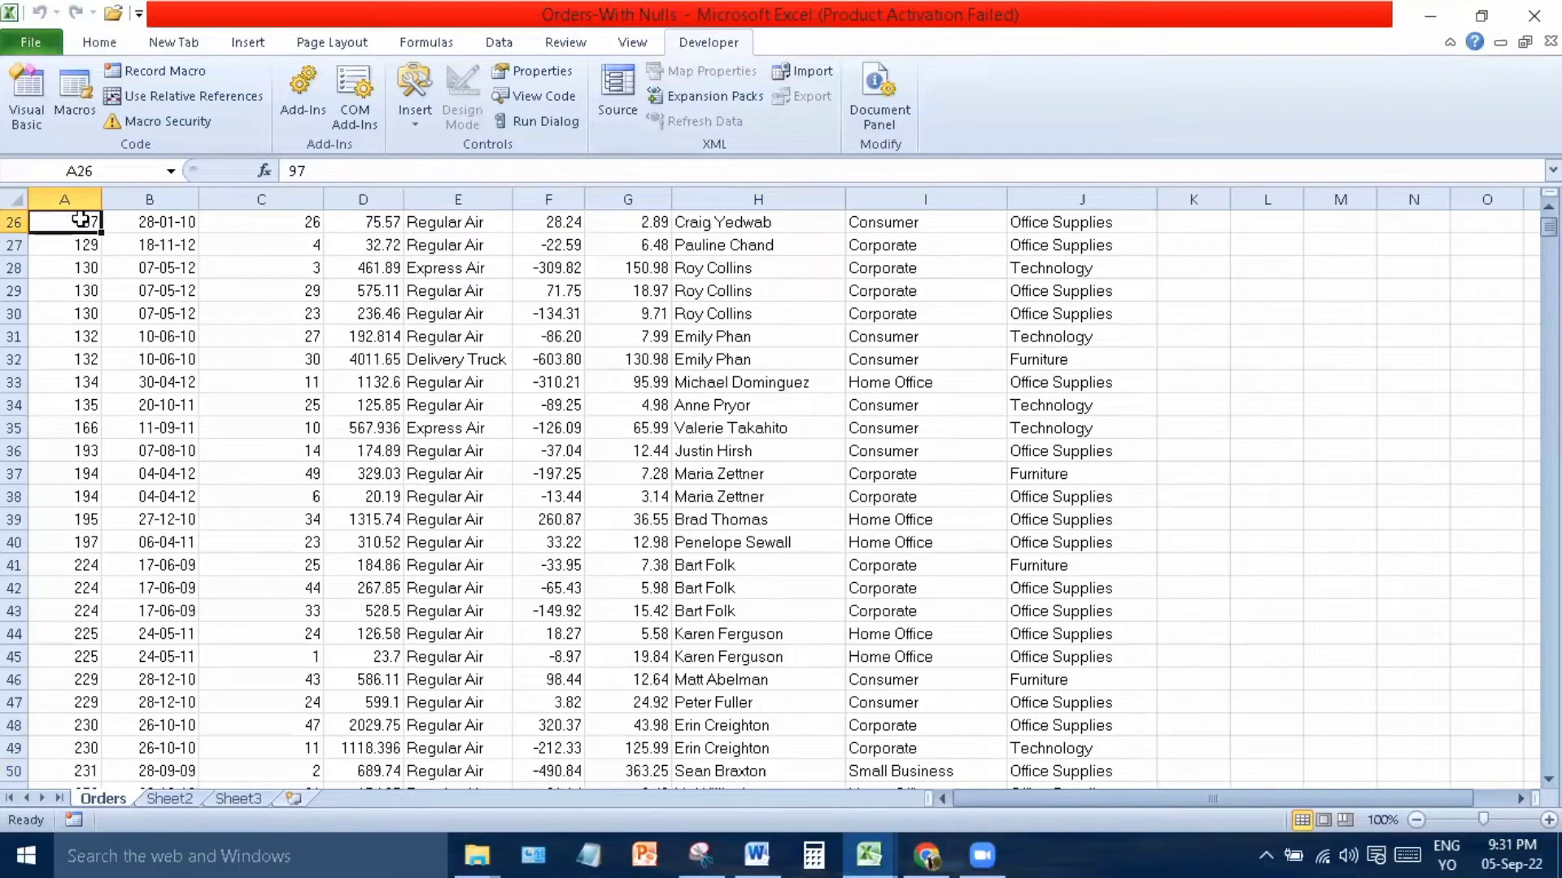
{"action": "key", "text": "Page_Down"}
{"action": "key", "text": "Page_Down"}
{"action": "key", "text": "Page_Down"}
{"action": "key", "text": "Page_Down"}
{"action": "key", "text": "Page_Down"}
{"action": "key", "text": "Page_Down"}
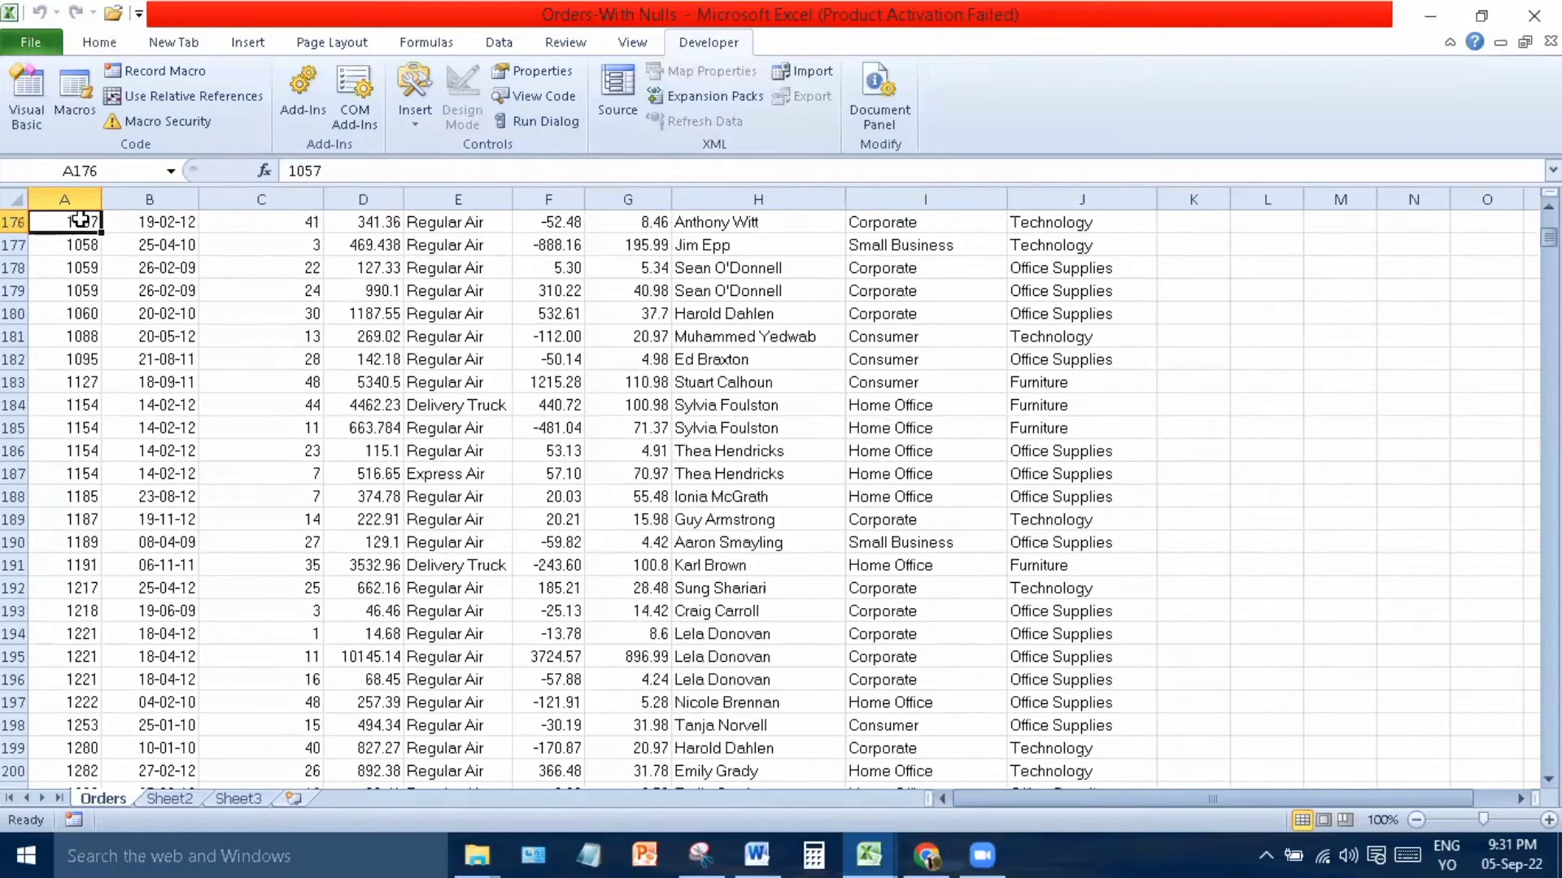
{"action": "key", "text": "Page_Down"}
{"action": "key", "text": "Page_Down"}
{"action": "key", "text": "Page_Down"}
{"action": "key", "text": "Page_Down"}
{"action": "key", "text": "Page_Down"}
{"action": "key", "text": "Page_Down"}
{"action": "key", "text": "Page_Down"}
{"action": "key", "text": "Page_Down"}
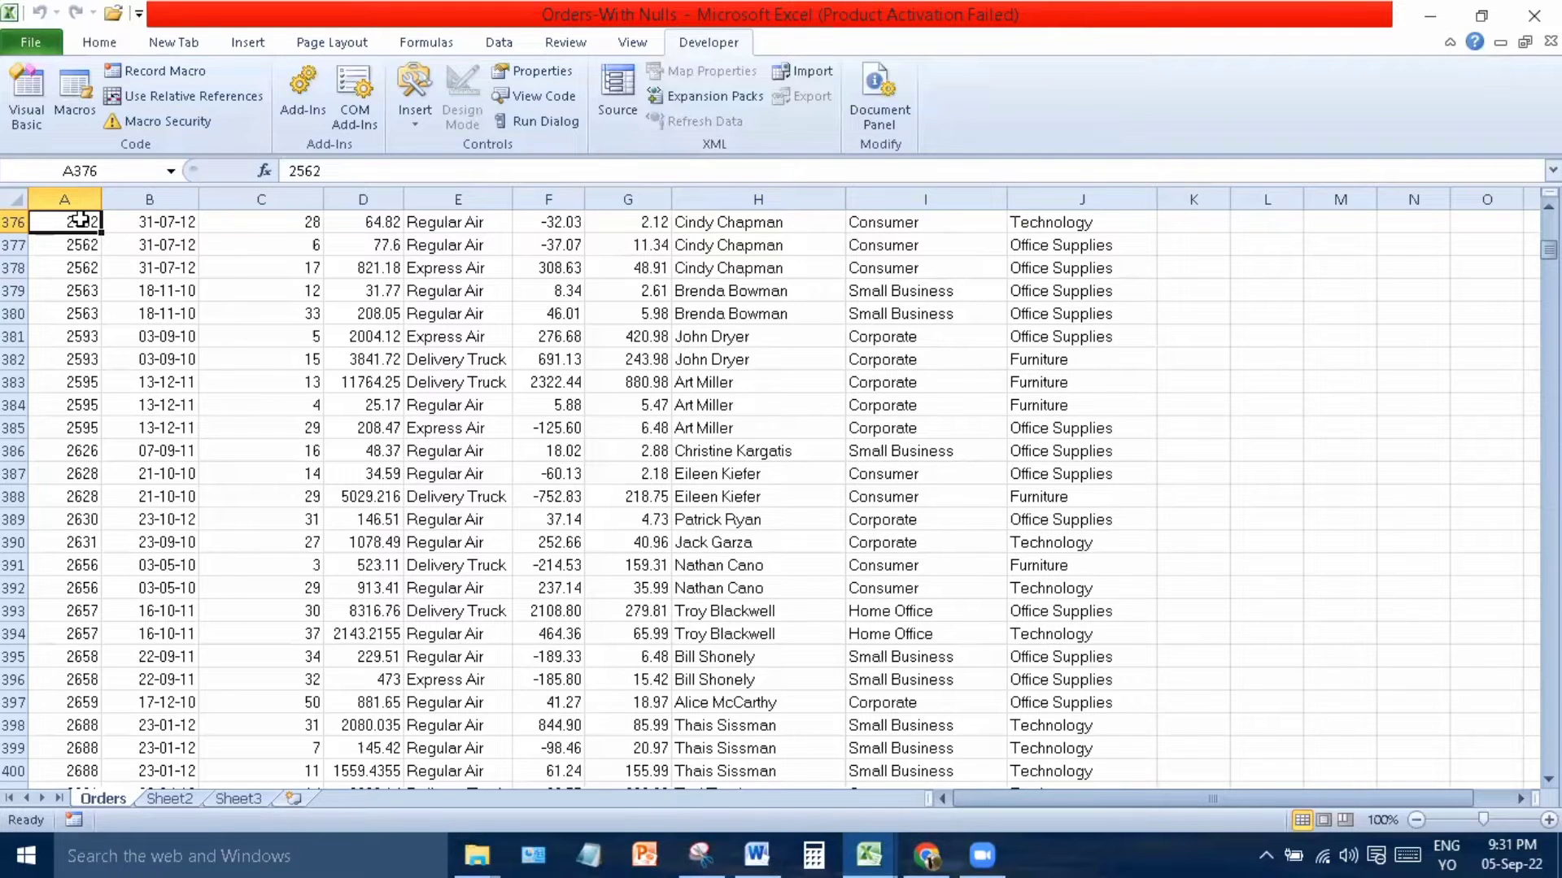
From cell D380, jump to A1, to the last used cell J8408, and back to A1.
{"action": "left_click", "coordinate": [351, 317]}
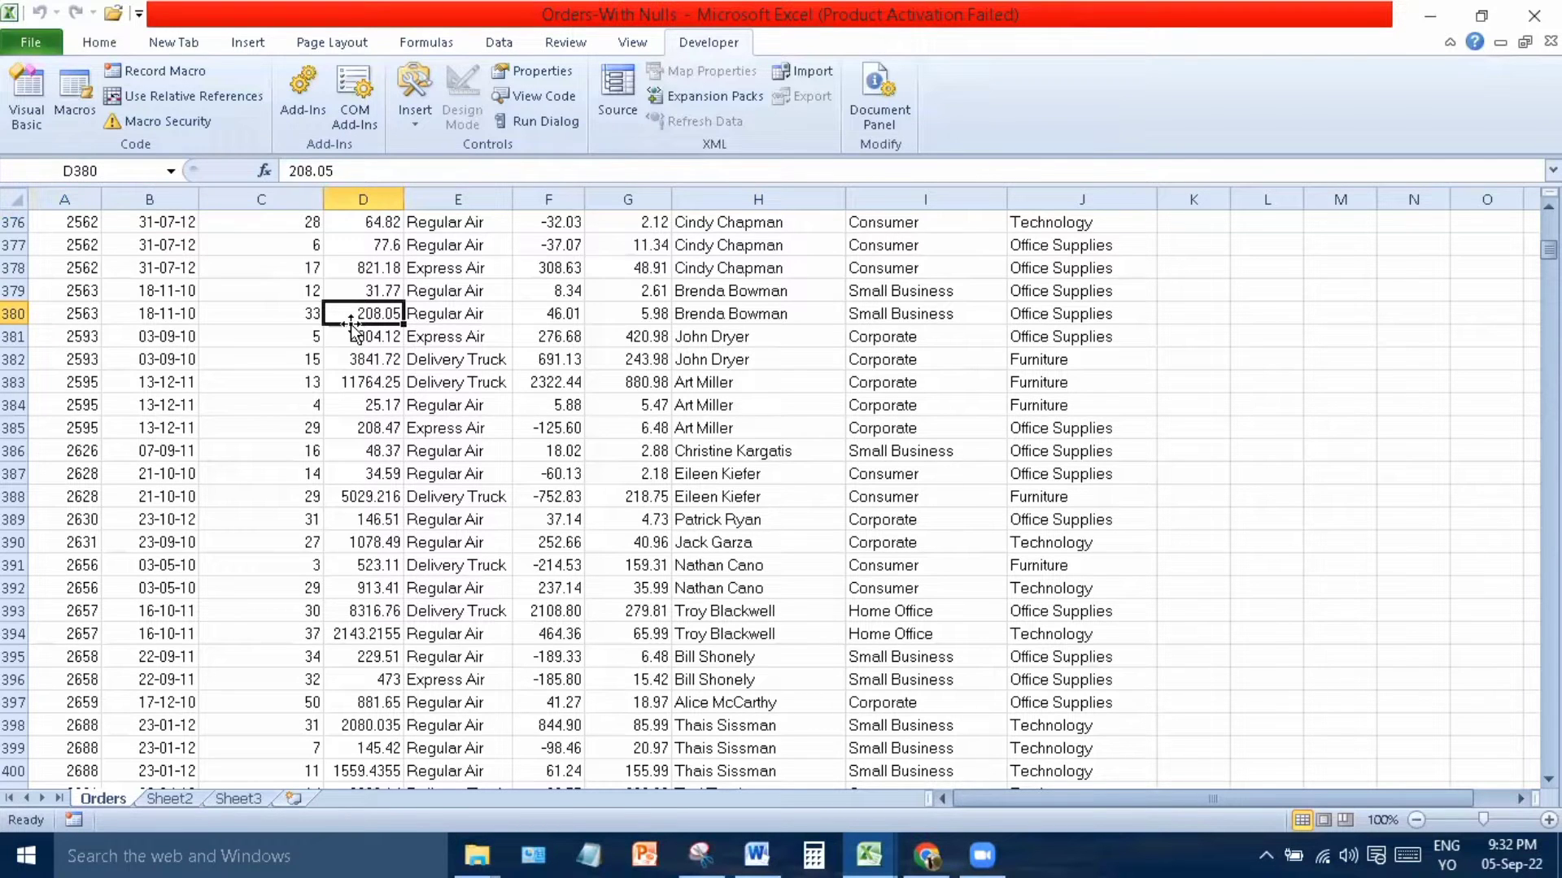
{"action": "key", "text": "ctrl+Home"}
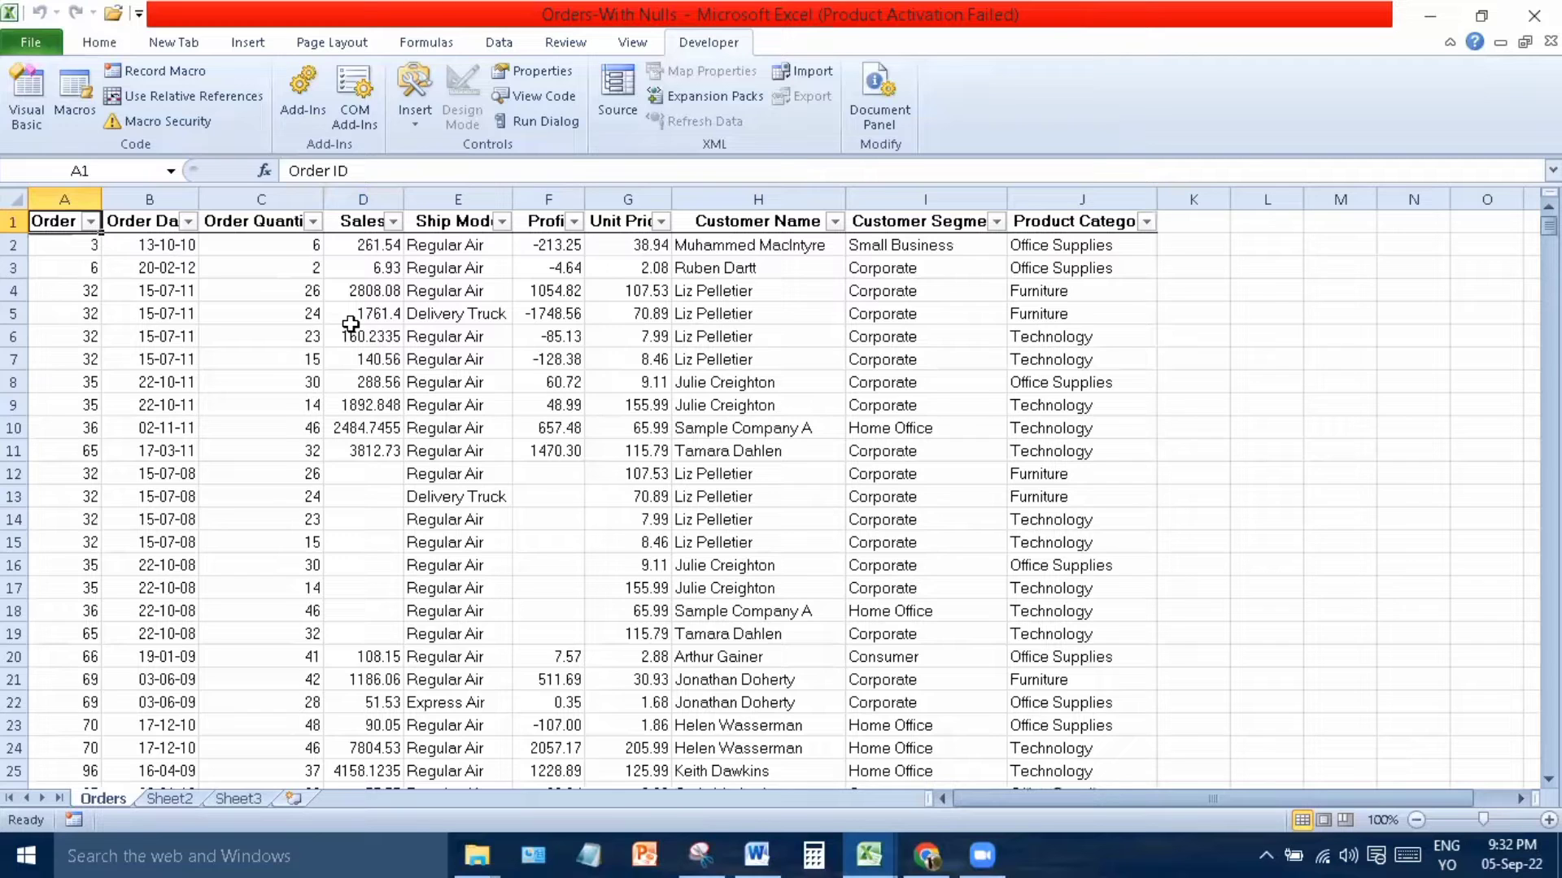
{"action": "key", "text": "ctrl+End"}
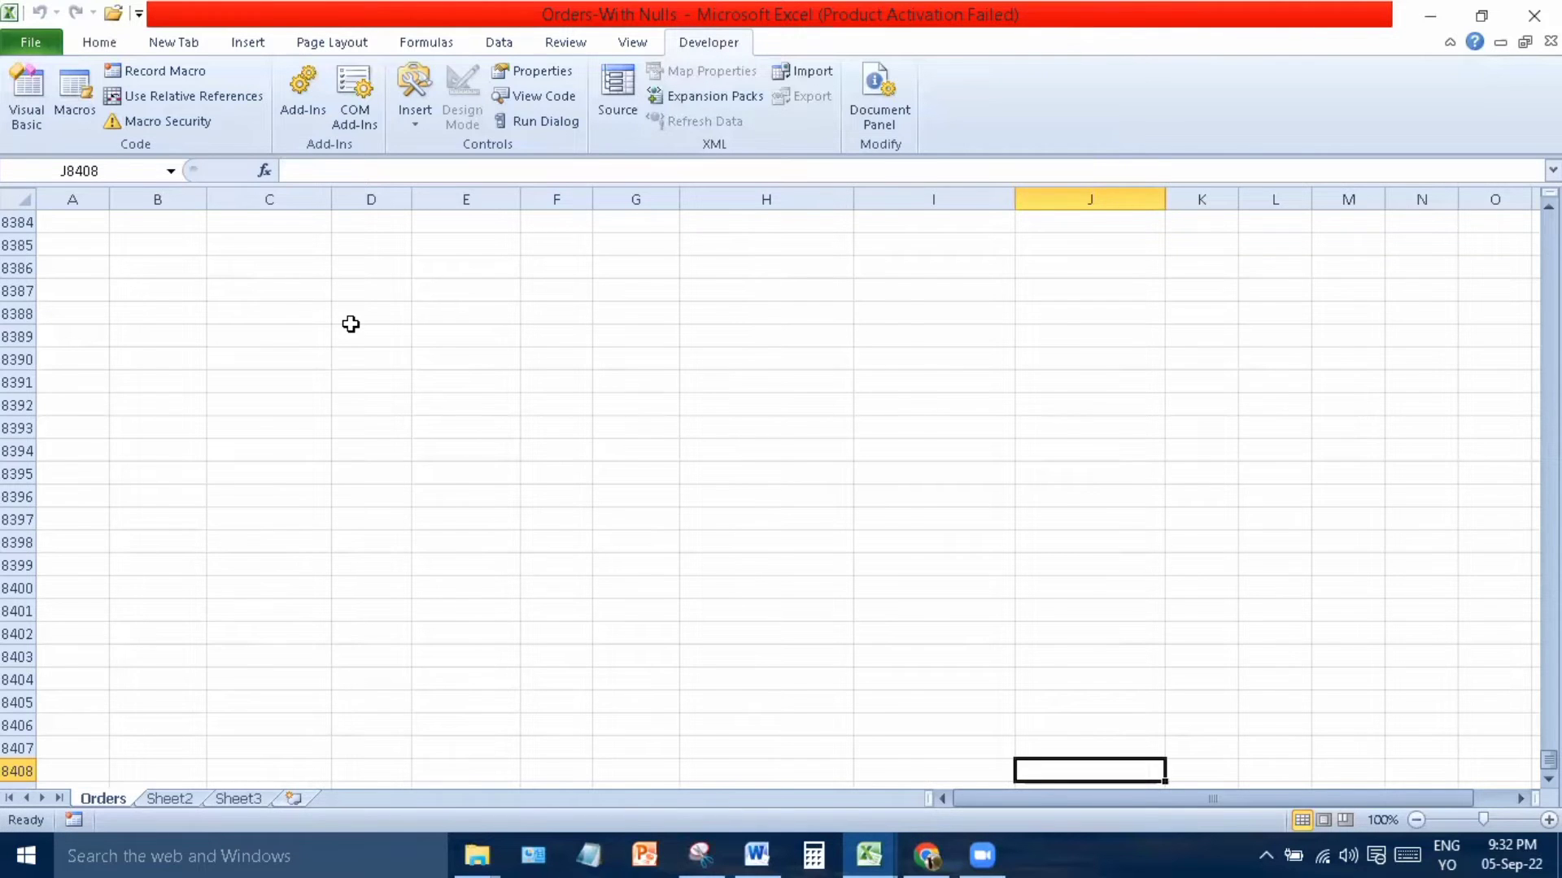
{"action": "key", "text": "ctrl+Home"}
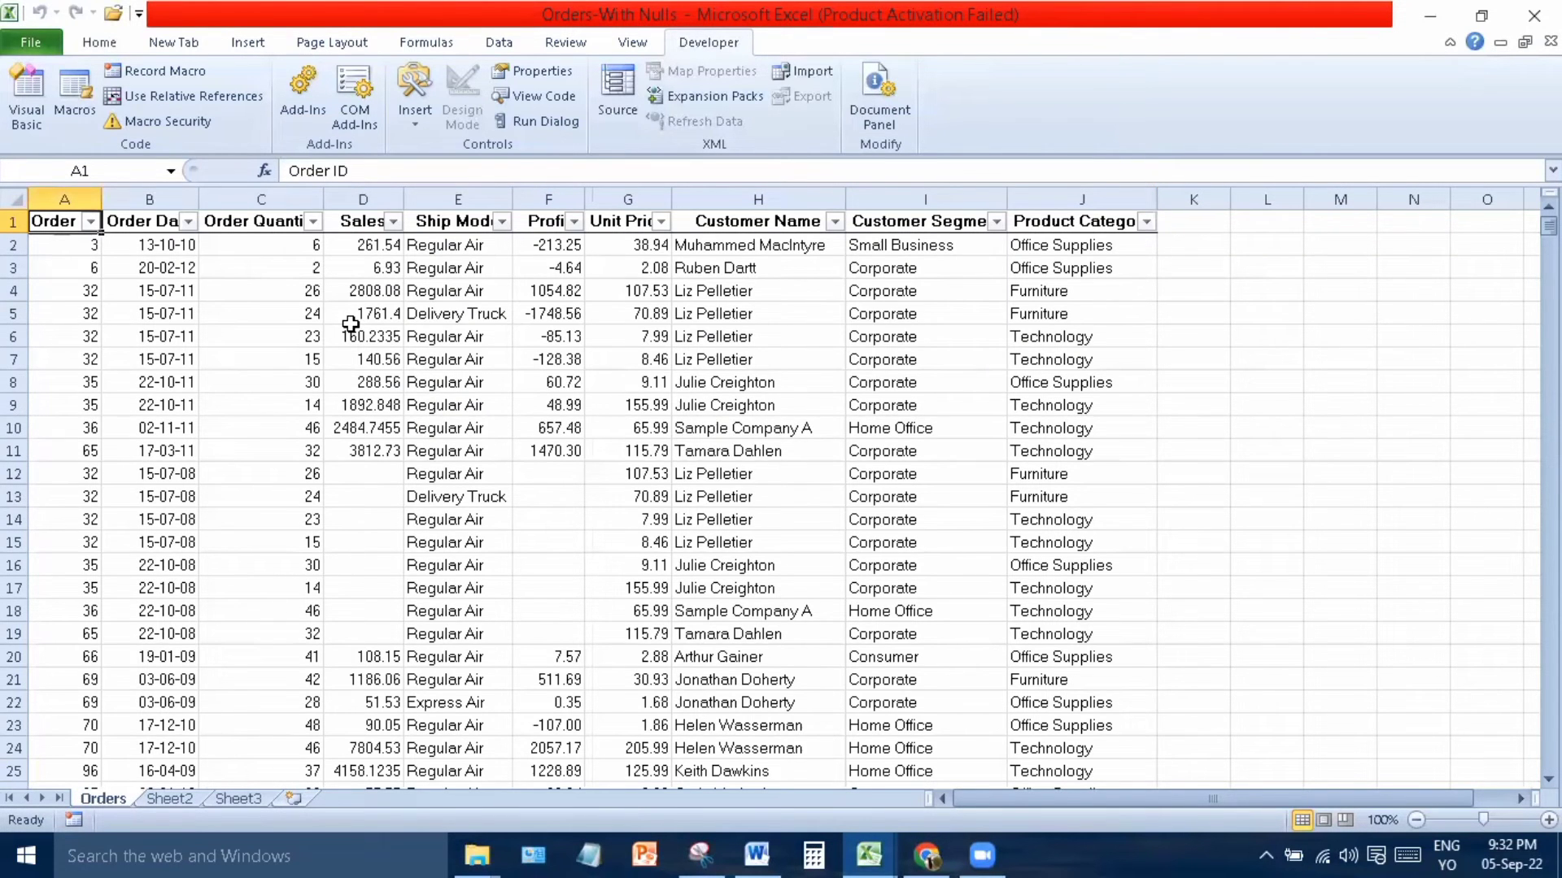
Select the entire Order ID column, followed by the single cells D5 and C5.
{"action": "left_click", "coordinate": [66, 196]}
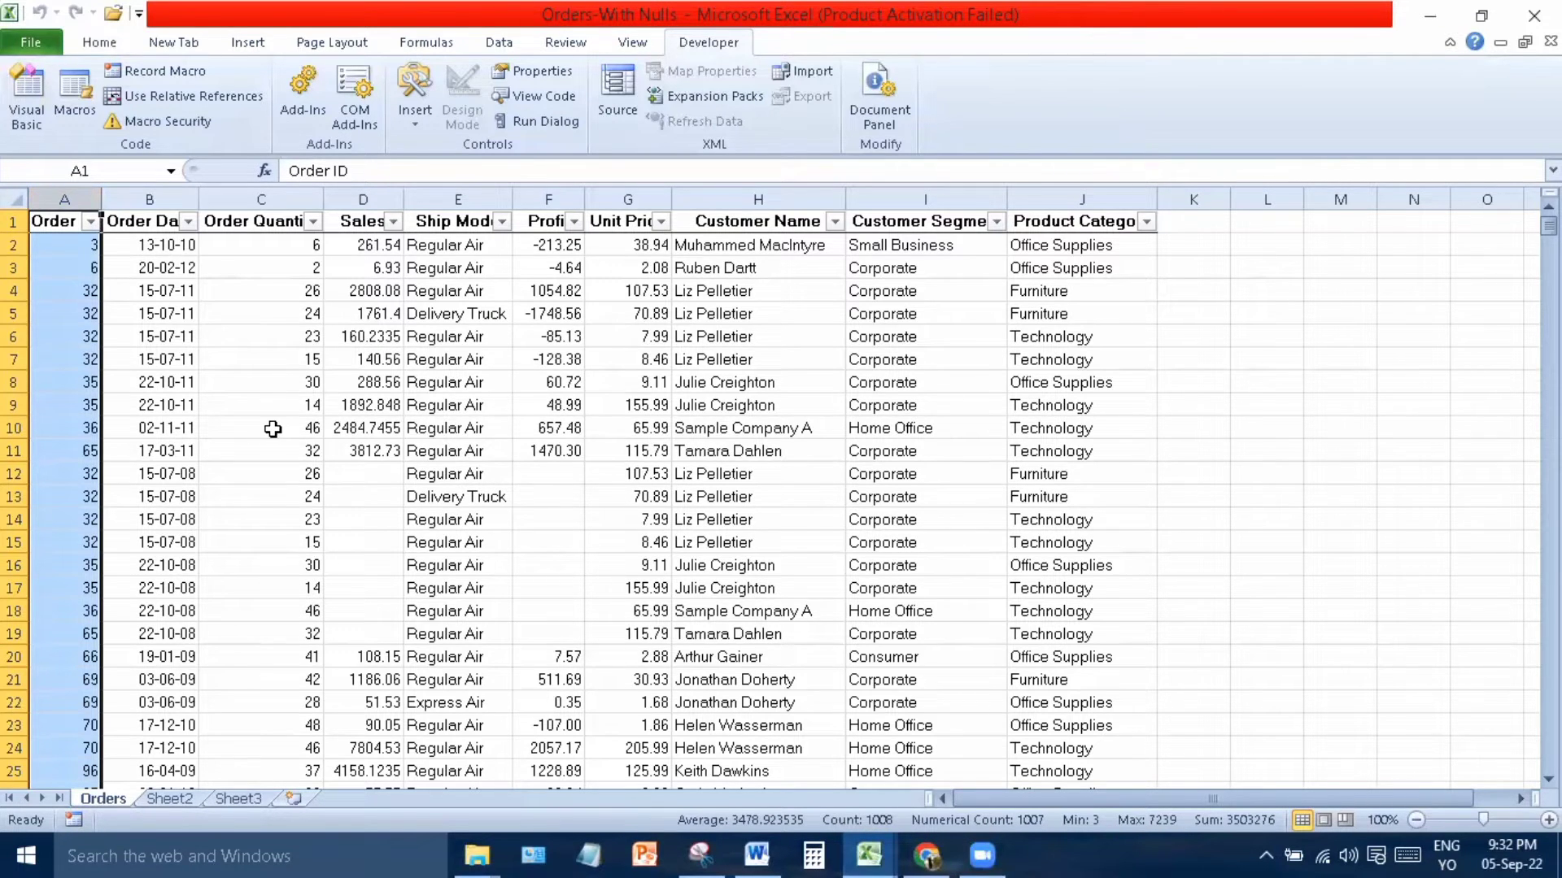
{"action": "left_click", "coordinate": [387, 319]}
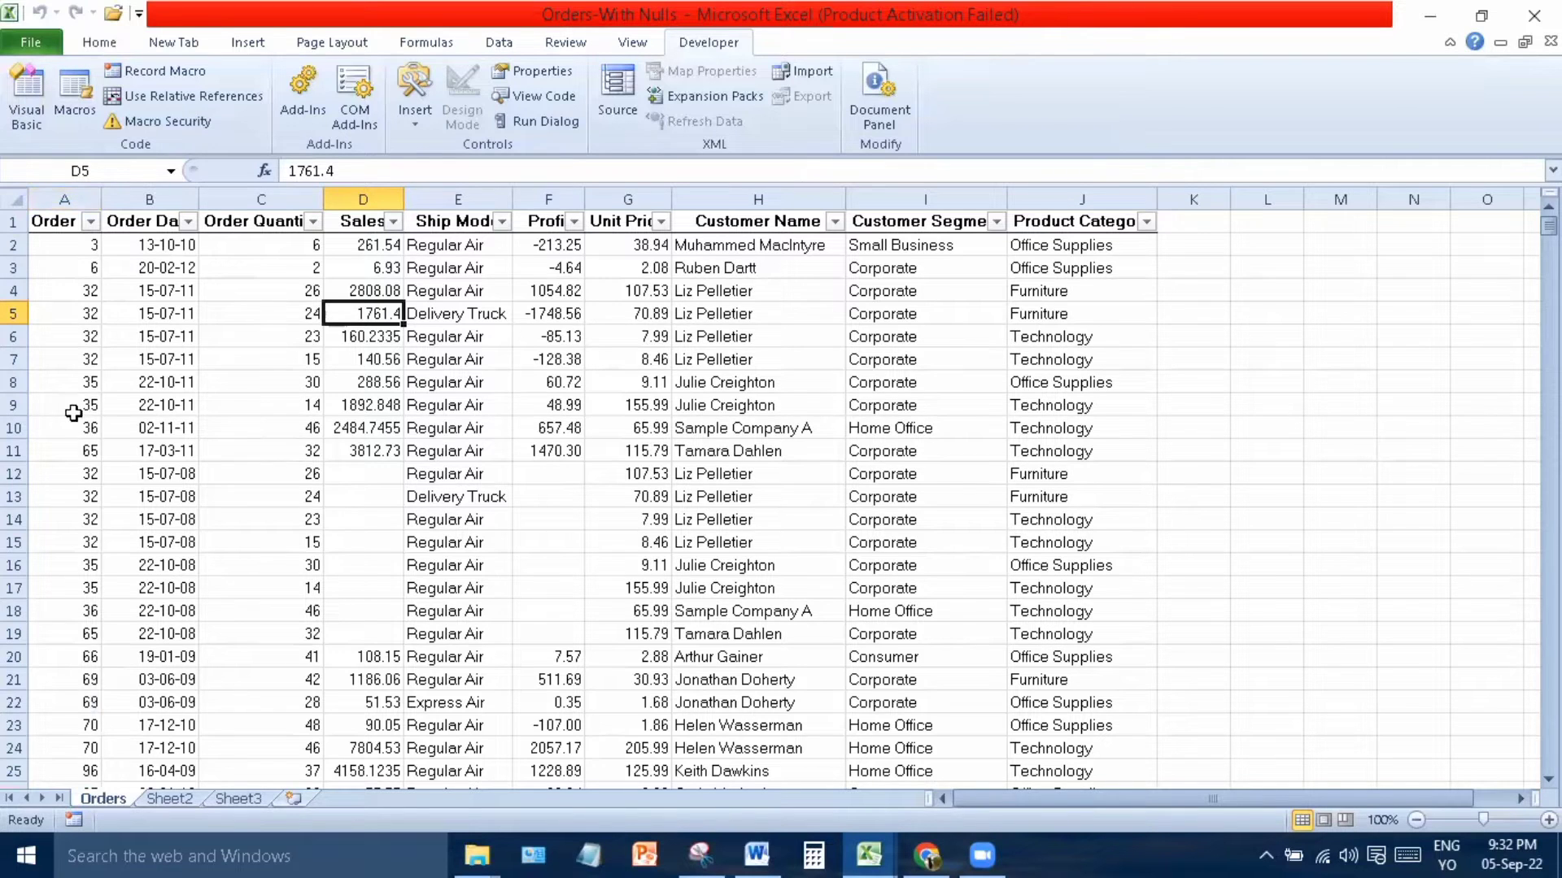
{"action": "left_click", "coordinate": [275, 312]}
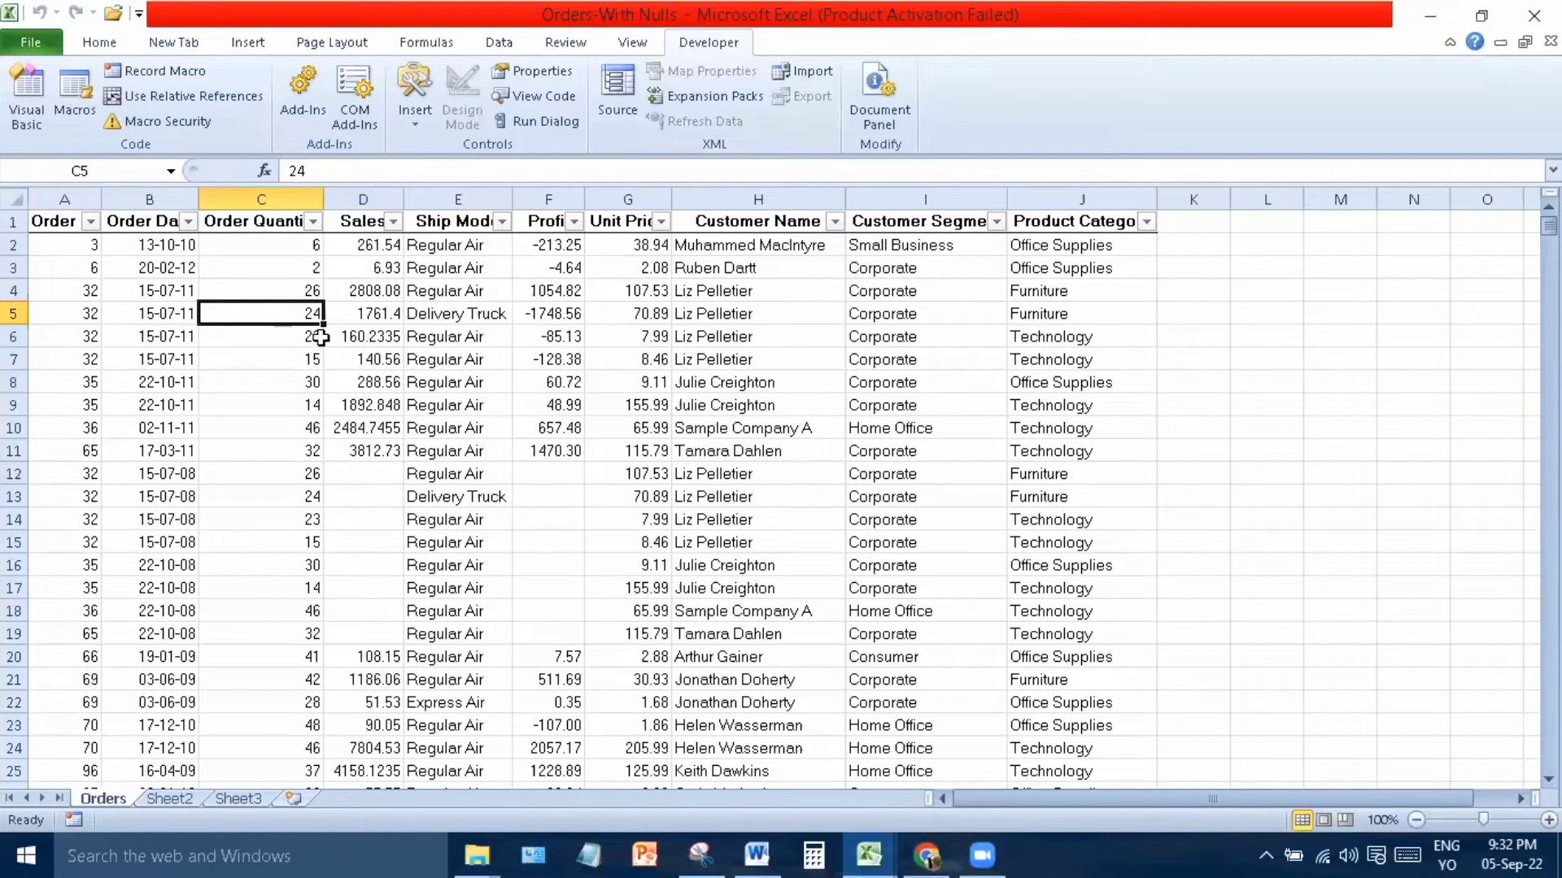
Select the cell range C5:H17, clear it by selecting J17, and select the range A2:J23.
{"action": "left_click_drag", "start_coordinate": [258, 310], "coordinate": [839, 599]}
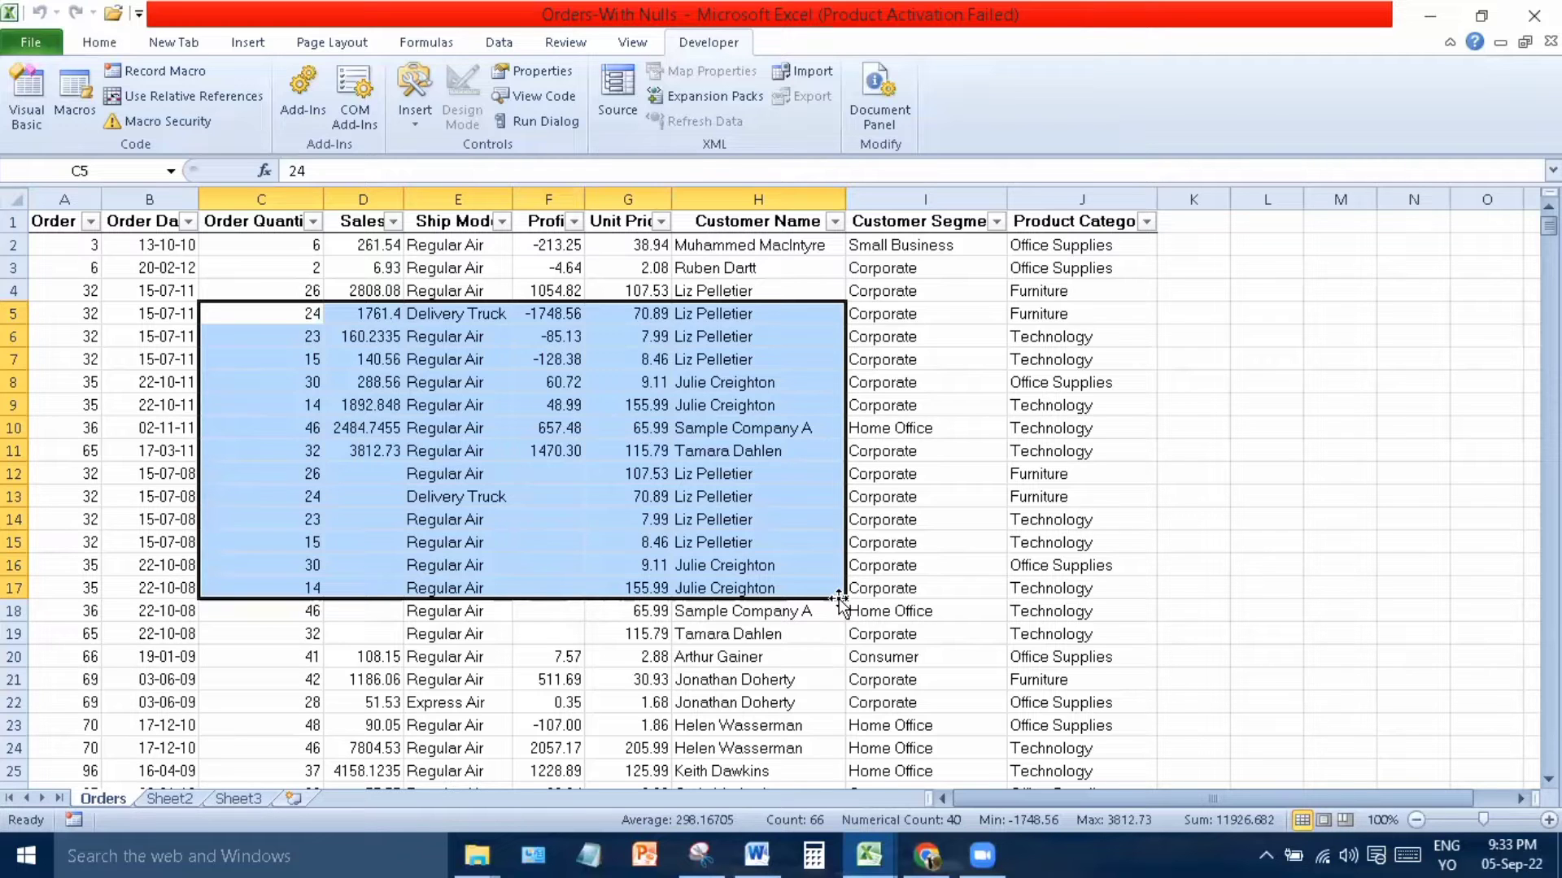
{"action": "left_click", "coordinate": [1037, 590]}
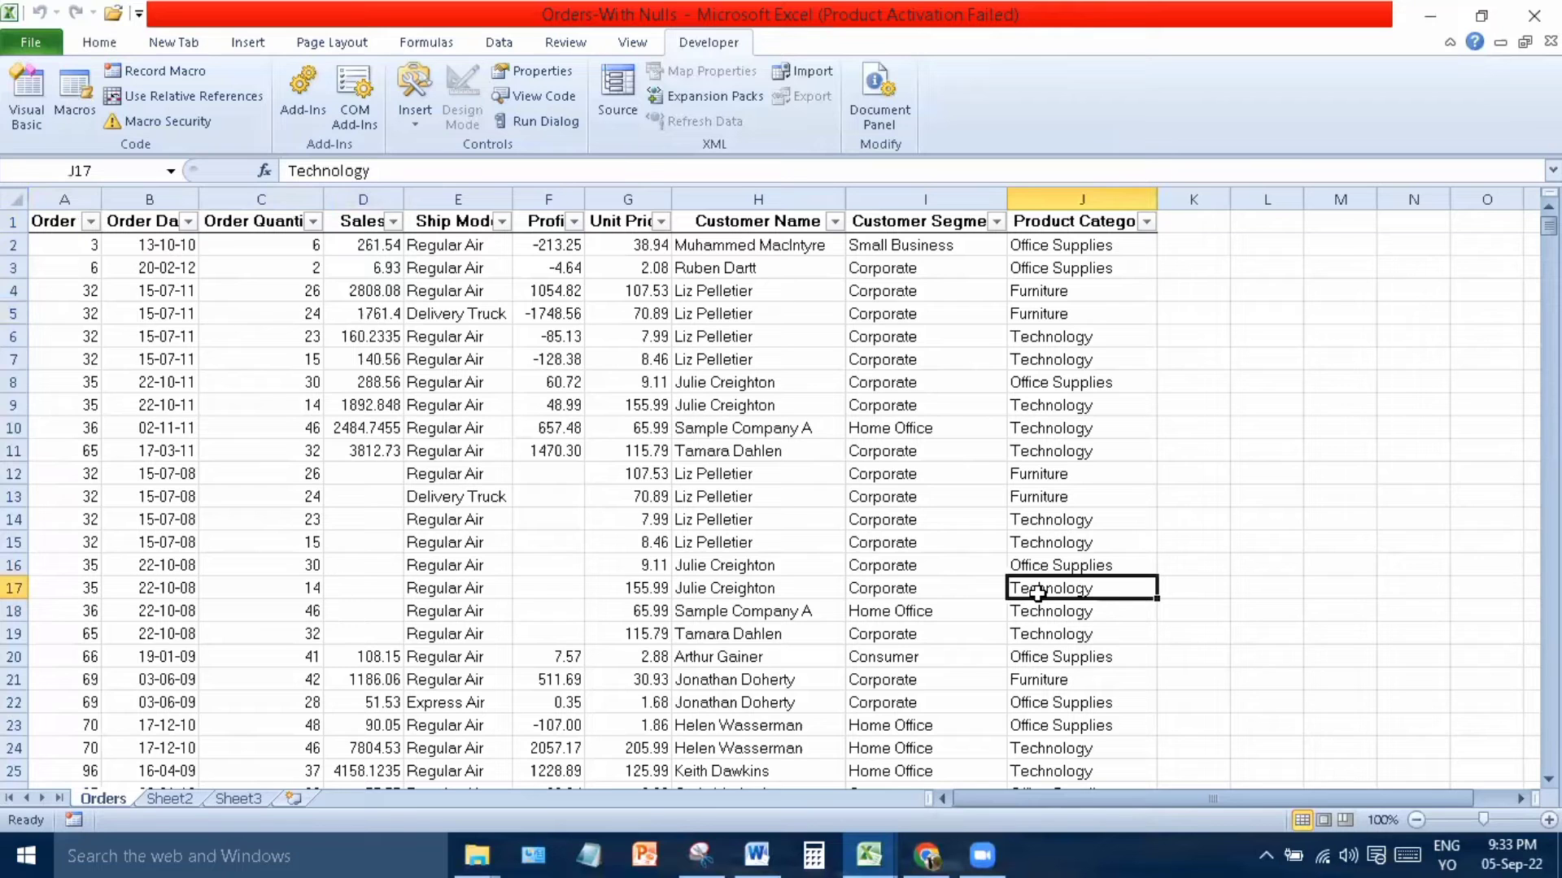
{"action": "left_click", "coordinate": [52, 233]}
{"action": "left_click_drag", "start_coordinate": [52, 233], "coordinate": [1035, 736]}
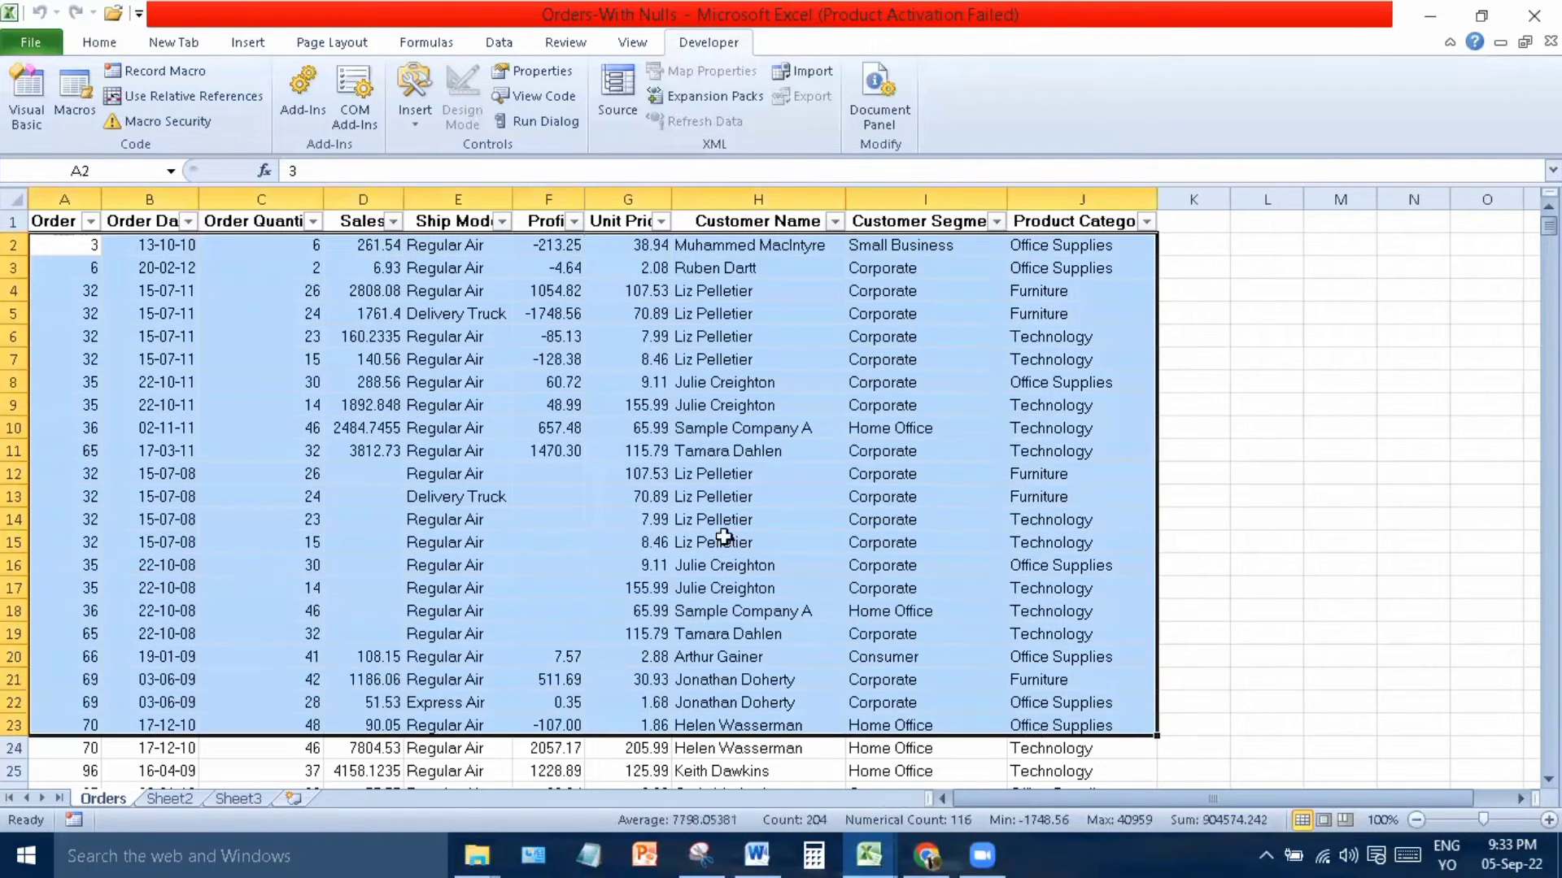
{"action": "left_click", "coordinate": [37, 259]}
{"action": "left_click_drag", "start_coordinate": [37, 260], "coordinate": [308, 476]}
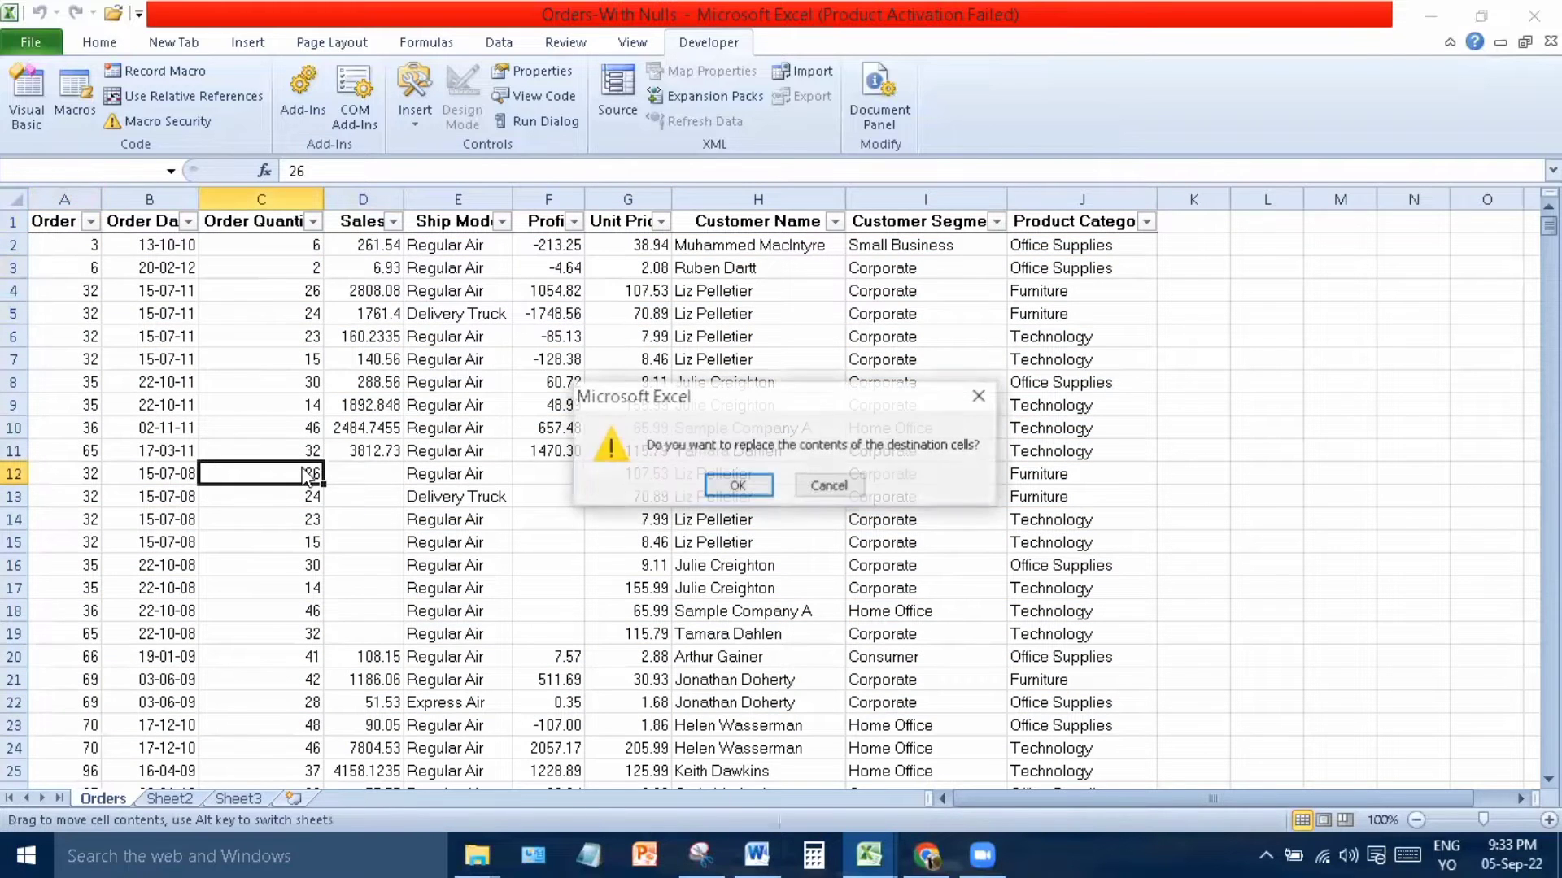
{"action": "left_click", "coordinate": [979, 399]}
Select the cell range A2:E13, and clear the selection by making I11 the active cell.
{"action": "left_click_drag", "start_coordinate": [77, 247], "coordinate": [471, 492]}
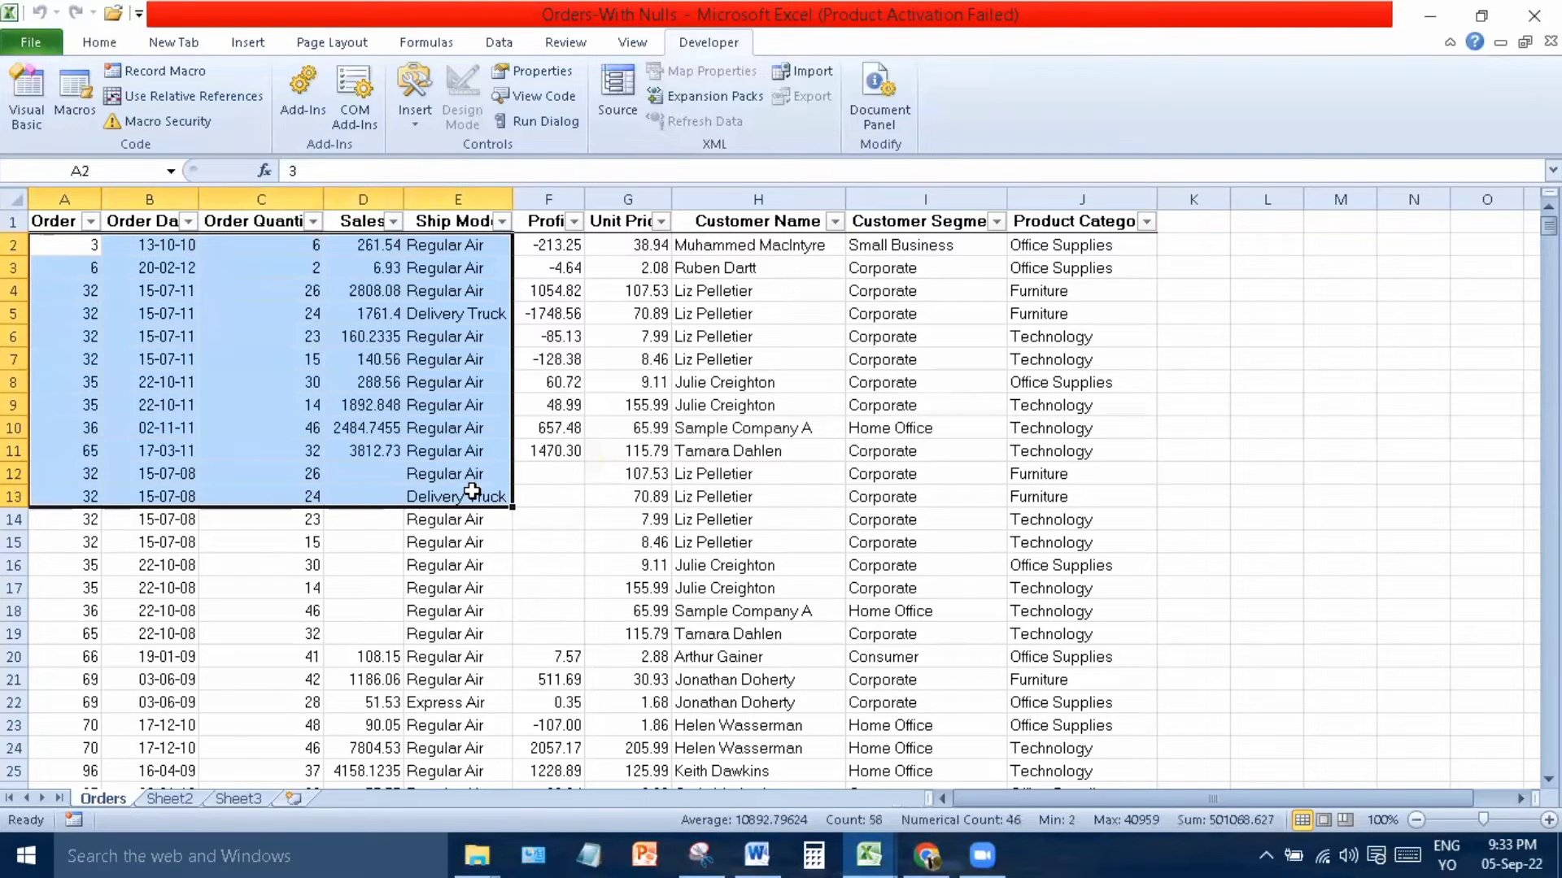
{"action": "left_click", "coordinate": [858, 455]}
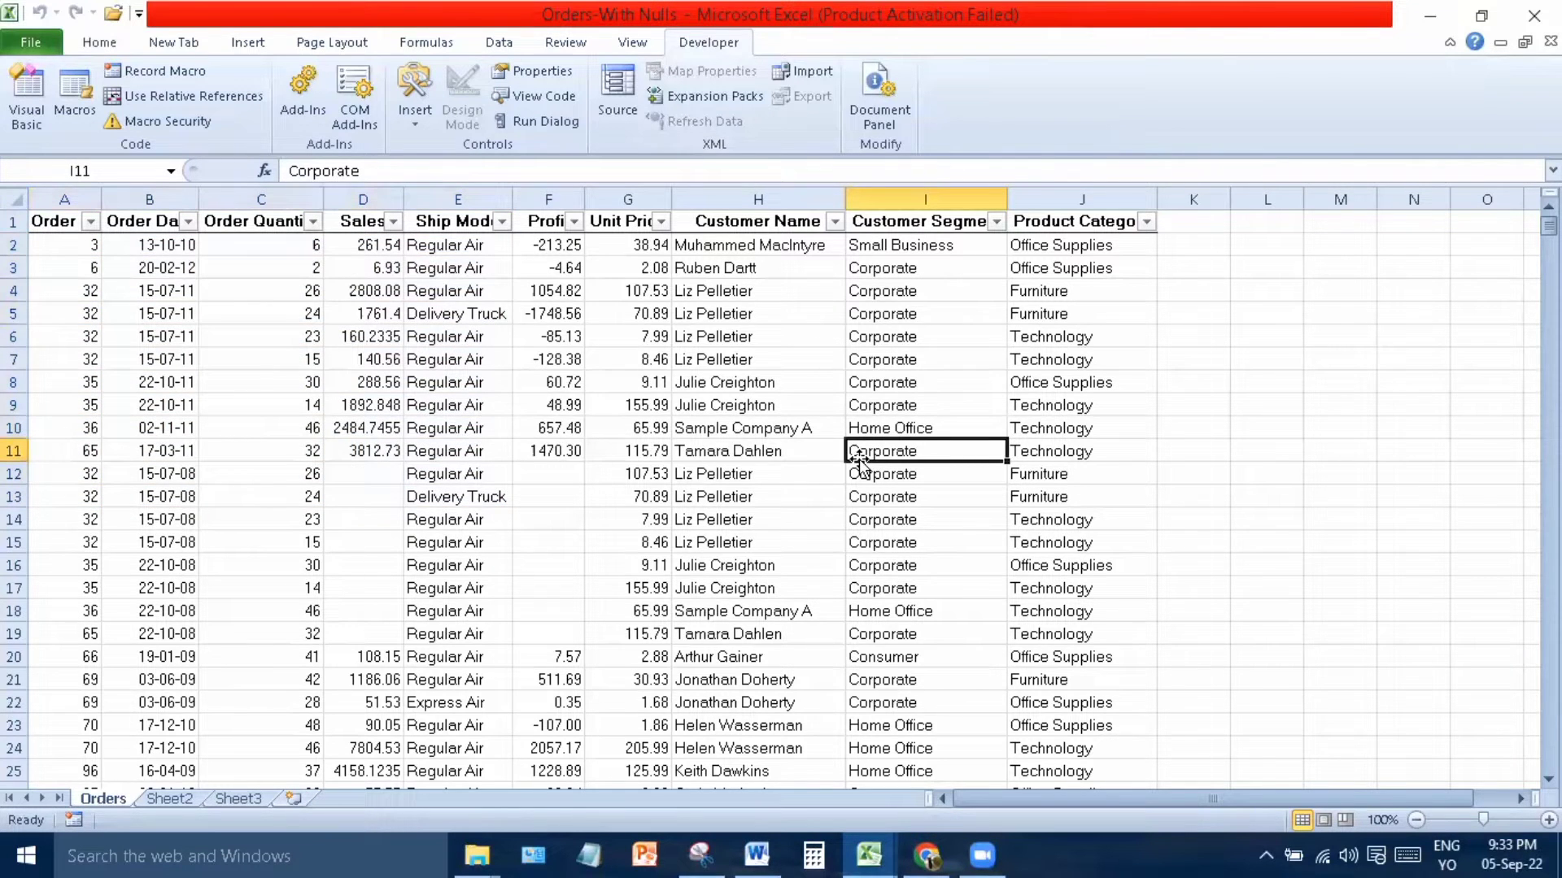
Turn on extend-selection mode at cell A1 and extend the selection to J24.
{"action": "left_click", "coordinate": [58, 222]}
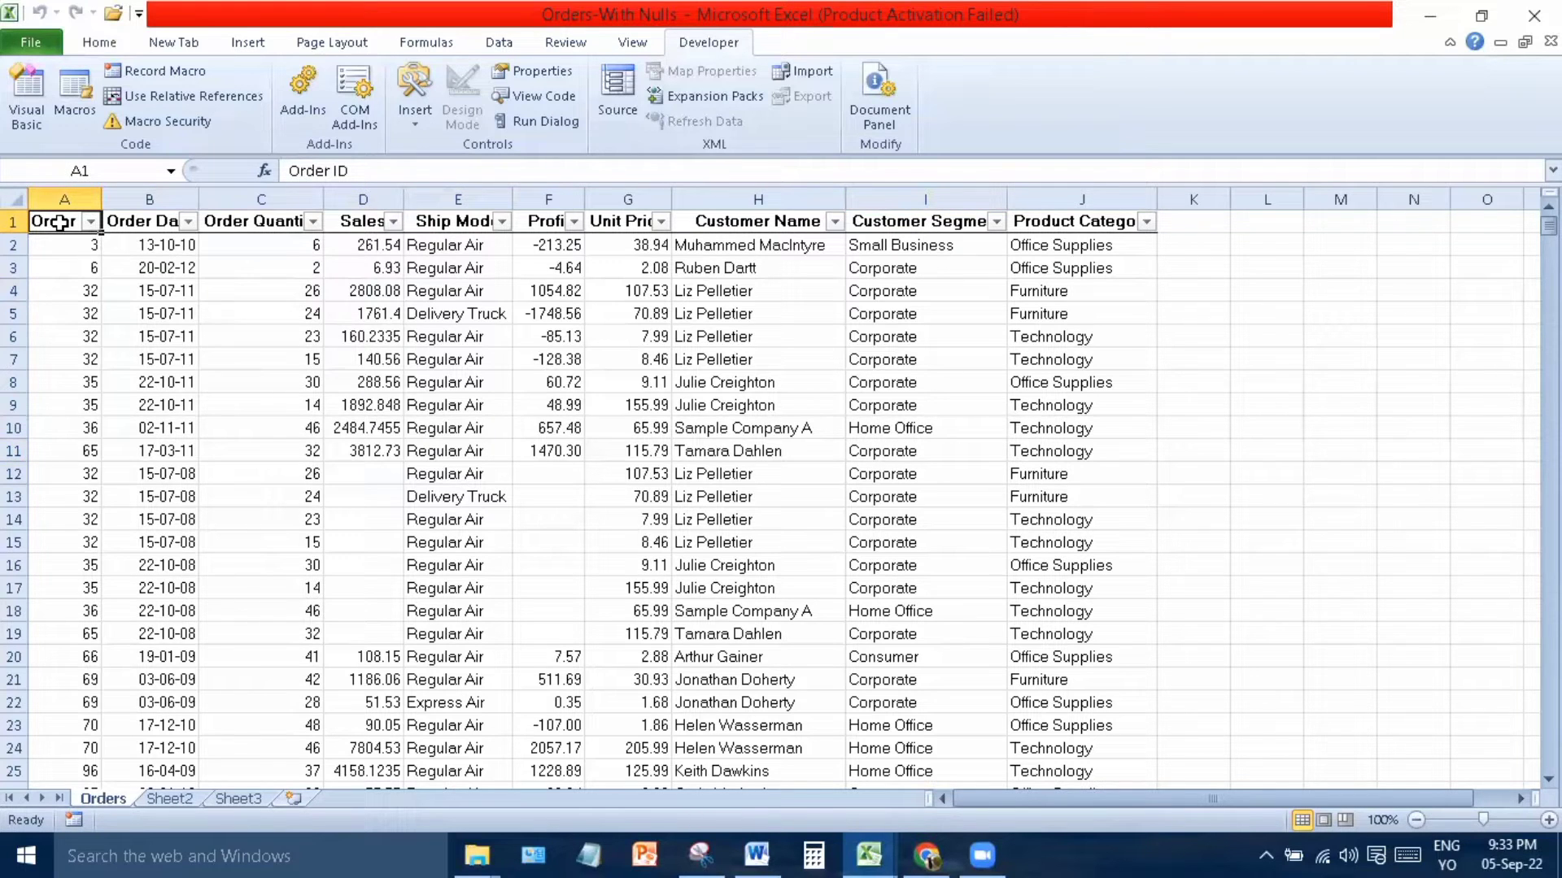
{"action": "key", "text": "F8"}
{"action": "left_click", "coordinate": [1049, 745]}
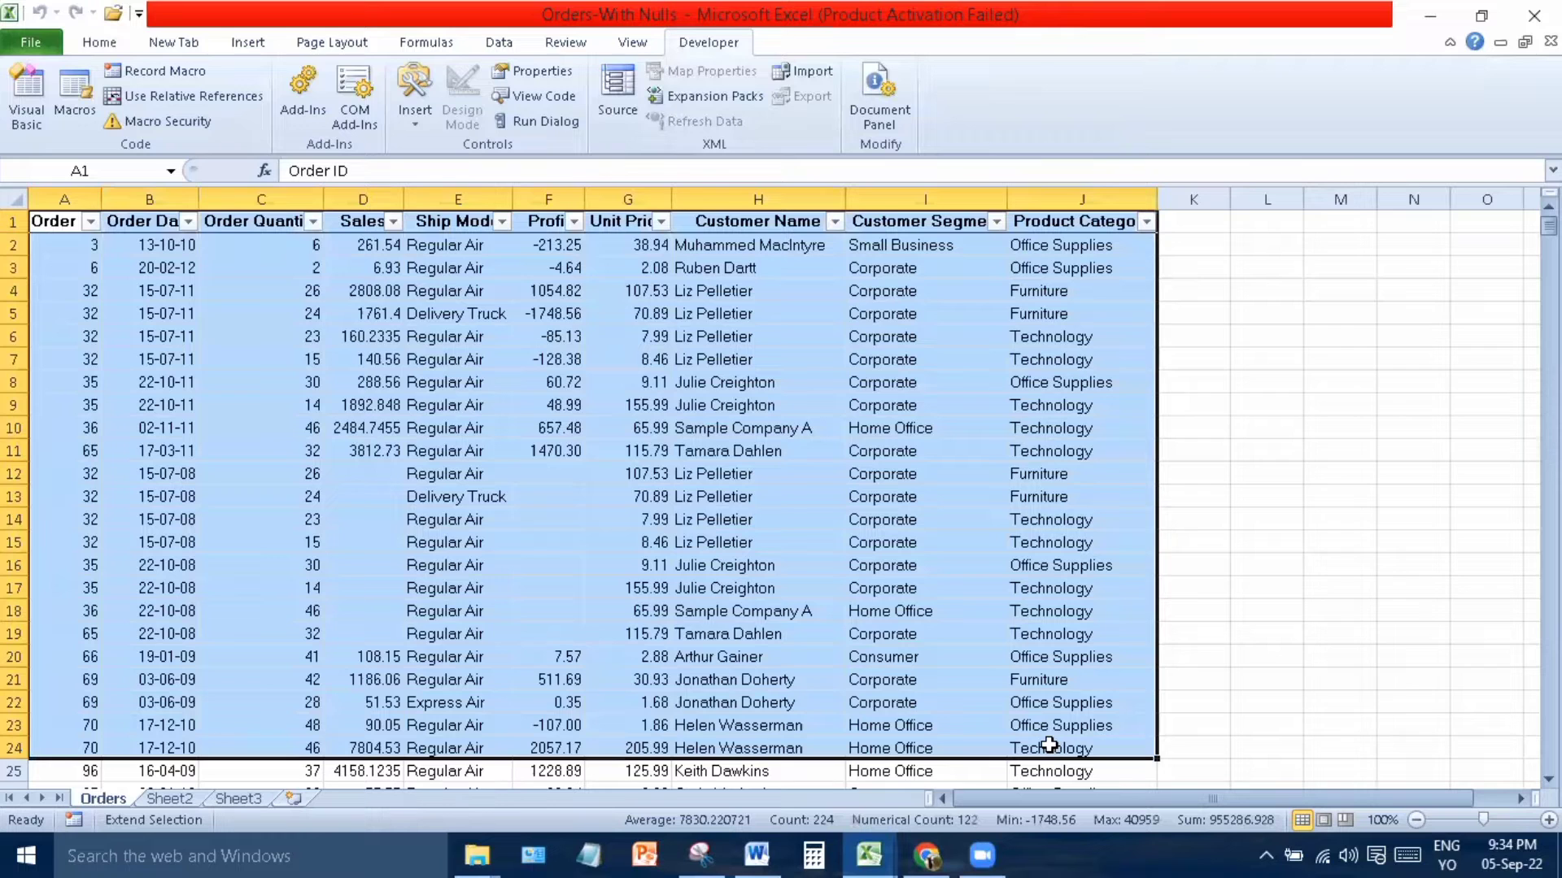
Resize the extended selection anchored at A1 to end at L13, at J22 and finally at D16.
{"action": "left_click", "coordinate": [1294, 500]}
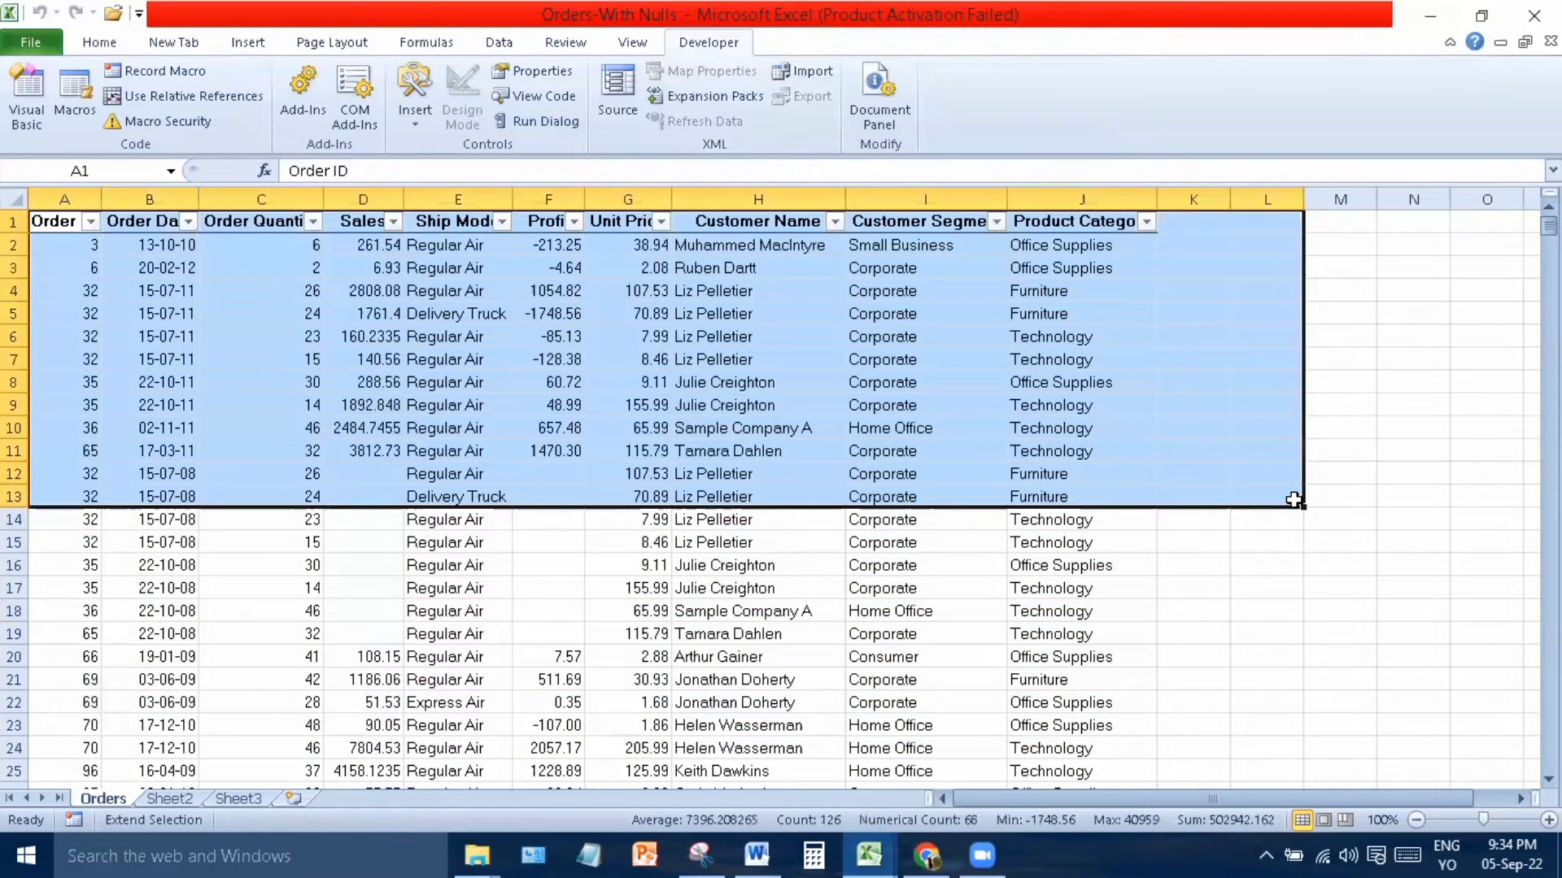
{"action": "left_click", "coordinate": [1047, 695]}
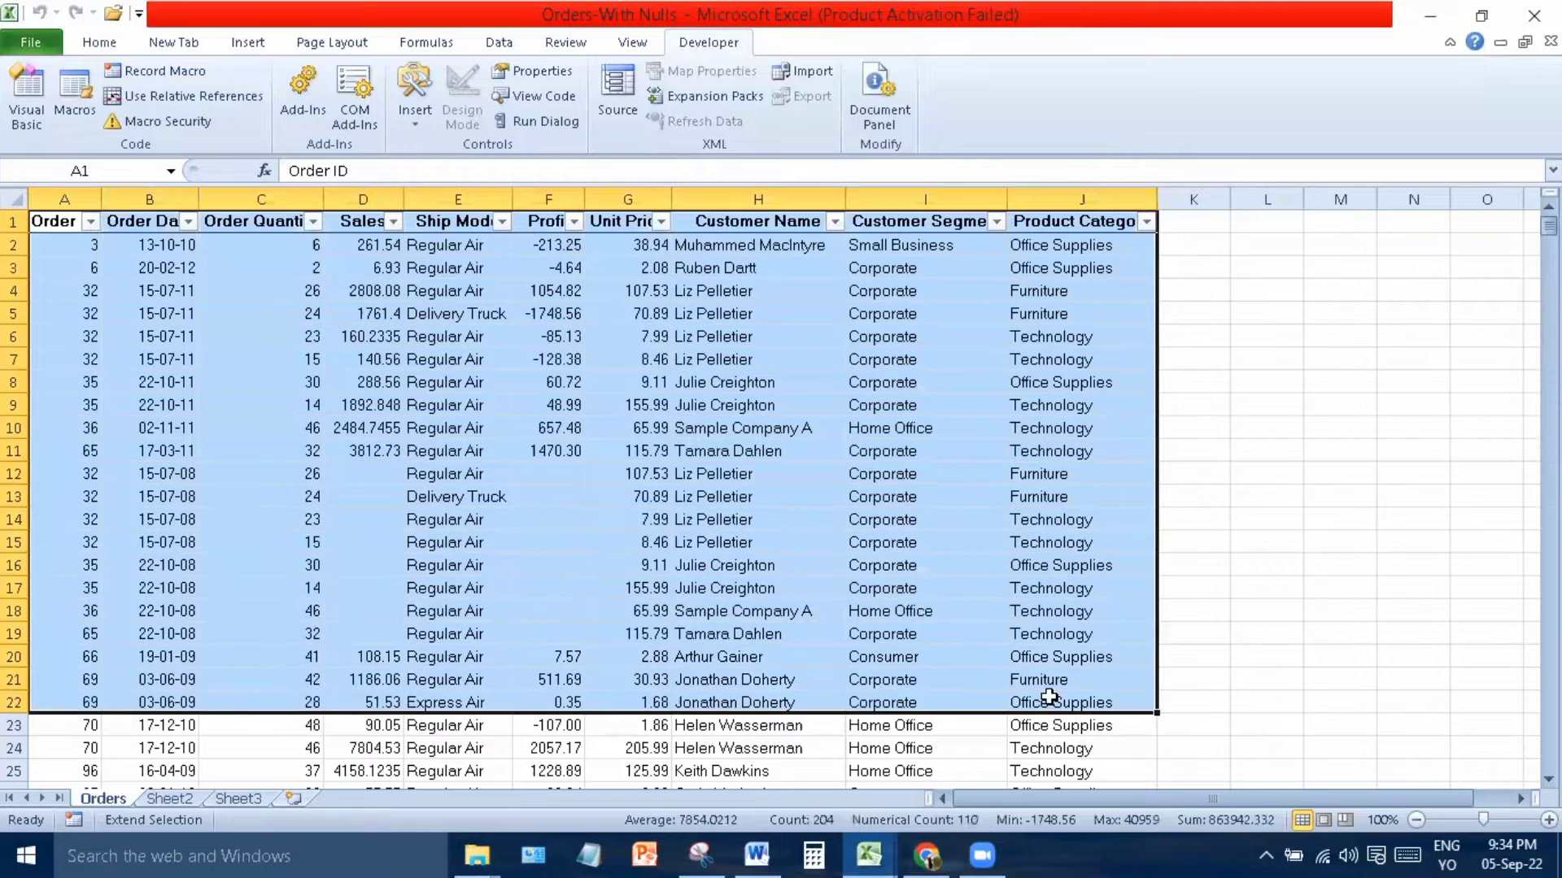
{"action": "left_click", "coordinate": [634, 400]}
{"action": "left_click", "coordinate": [401, 574]}
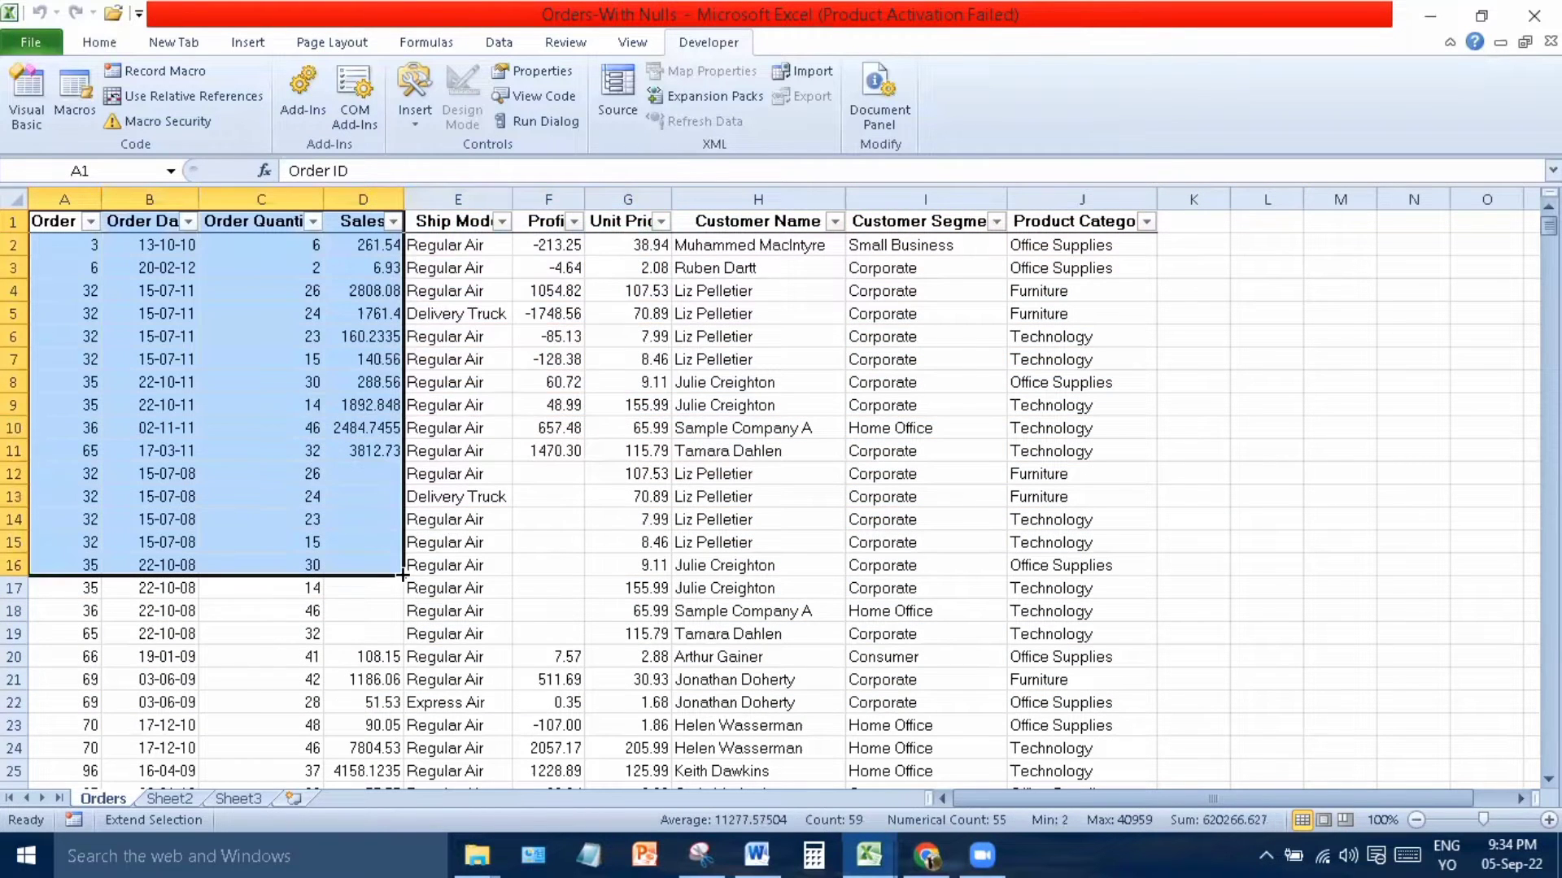
Resize the extended selection anchored at A1 several times, including to J17, ending at C15.
{"action": "left_click", "coordinate": [854, 667]}
{"action": "left_click", "coordinate": [1101, 597]}
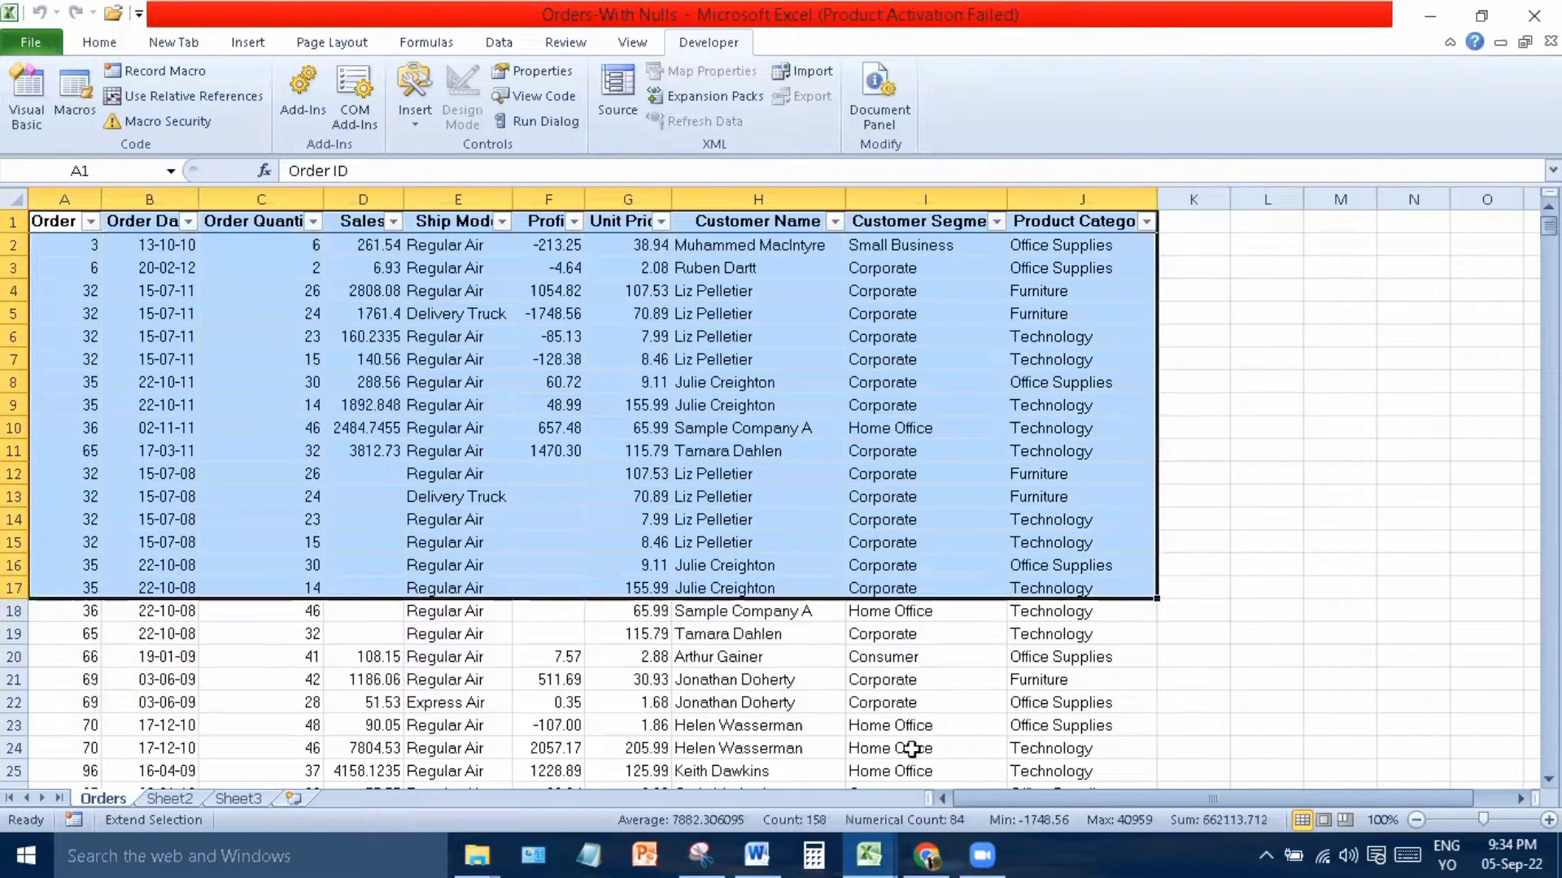
{"action": "left_click", "coordinate": [664, 779]}
{"action": "left_click", "coordinate": [381, 599]}
{"action": "left_click", "coordinate": [250, 534]}
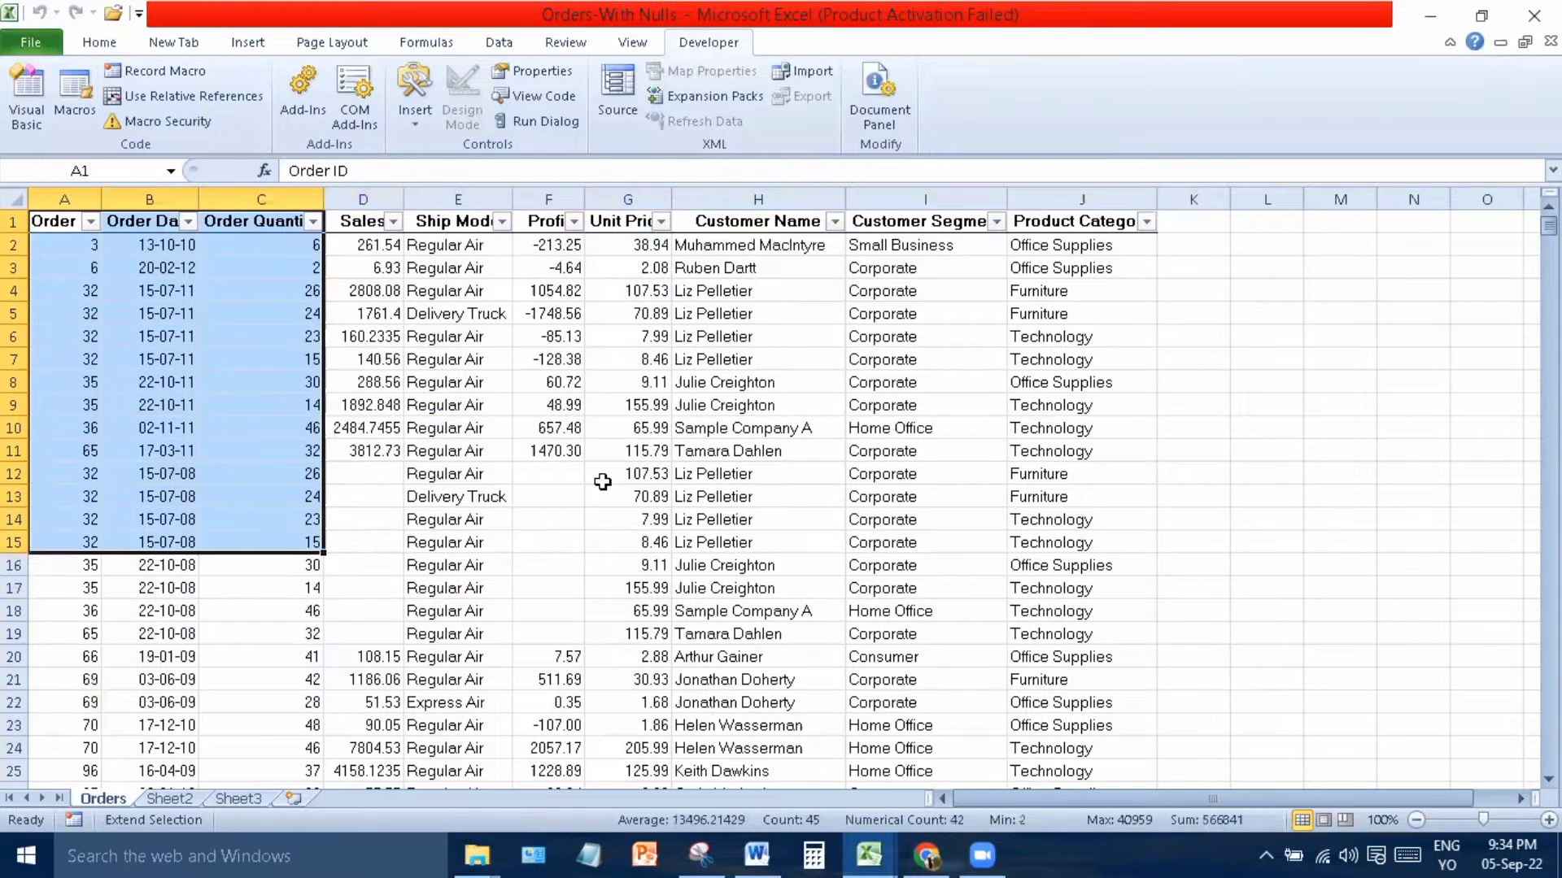
Widen the extended selection from A1 until it ends at I19, and finally at H24.
{"action": "left_click", "coordinate": [604, 488]}
{"action": "left_click", "coordinate": [974, 514]}
{"action": "left_click", "coordinate": [864, 638]}
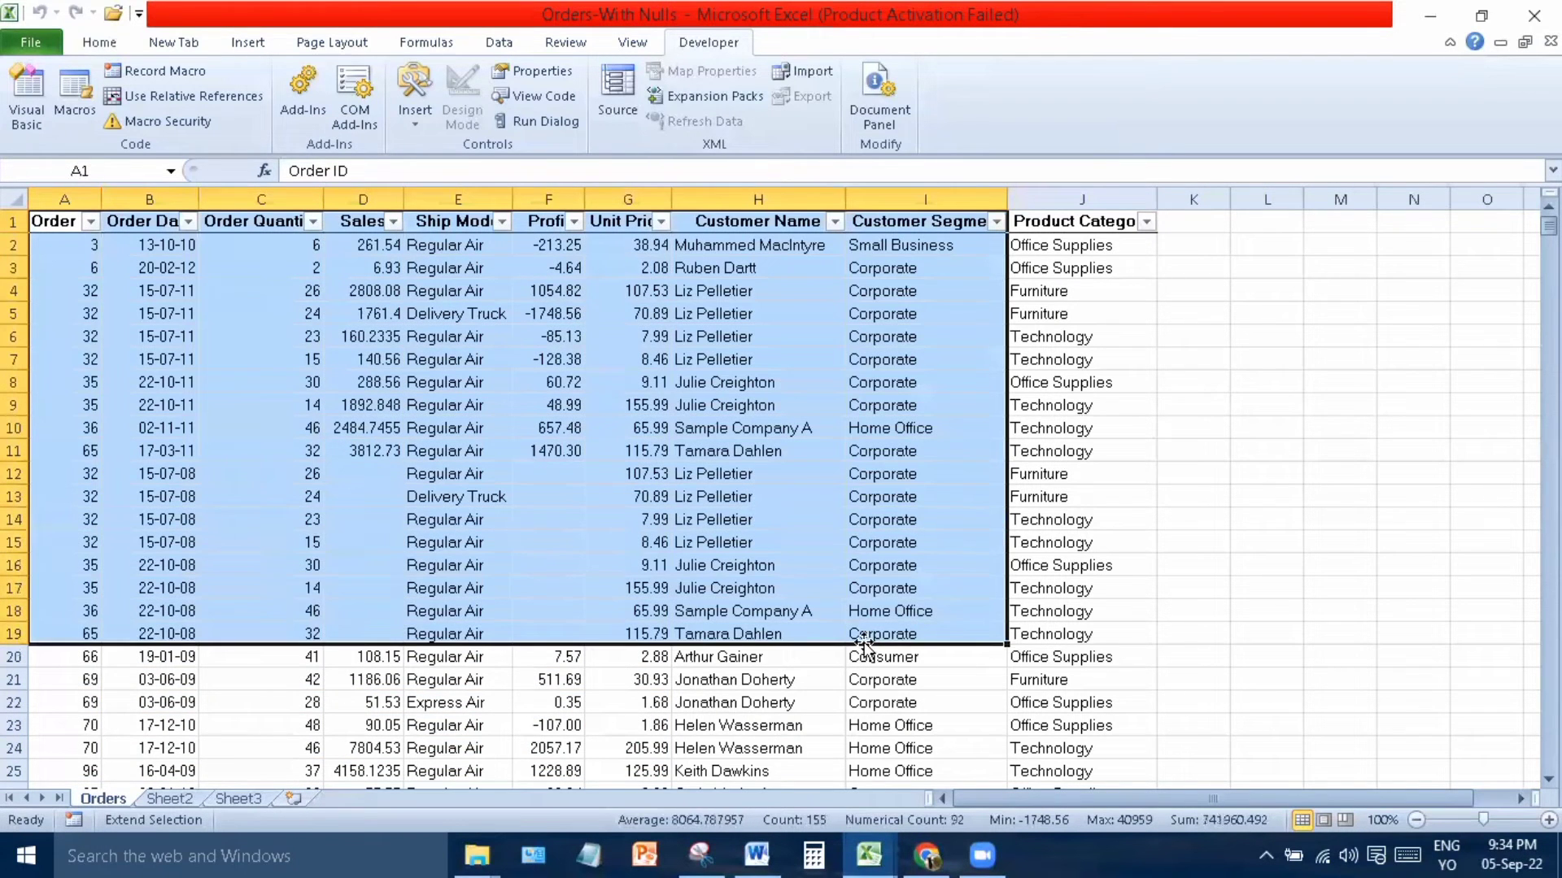
{"action": "left_click", "coordinate": [786, 750]}
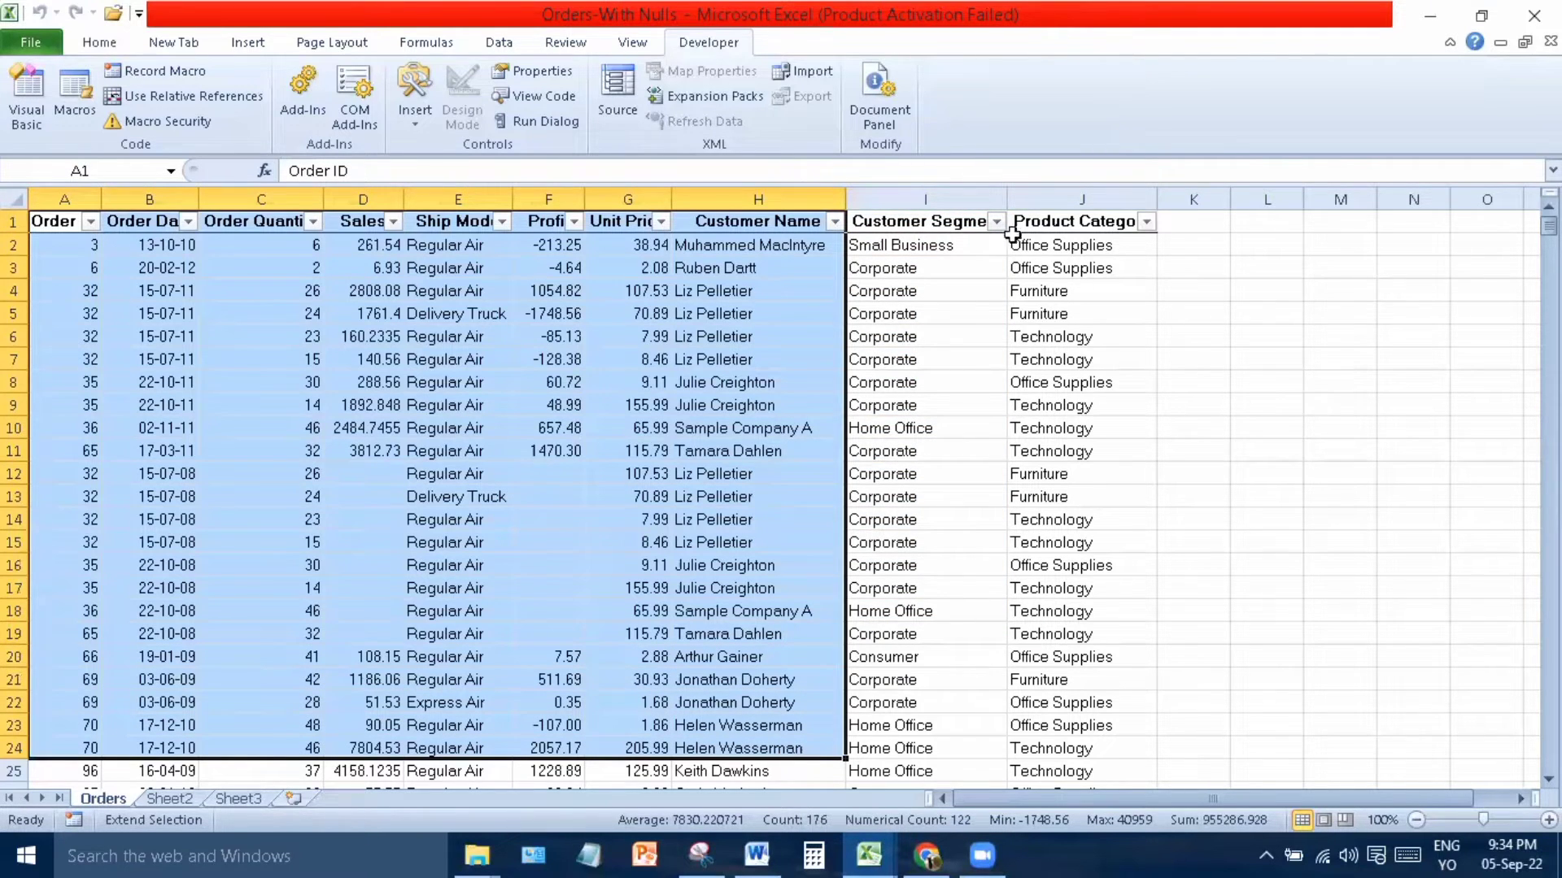
Reduce the extended selection to the header cells A1:J1, and grow it down column J to rows 17, 23 and 25.
{"action": "left_click", "coordinate": [1125, 220]}
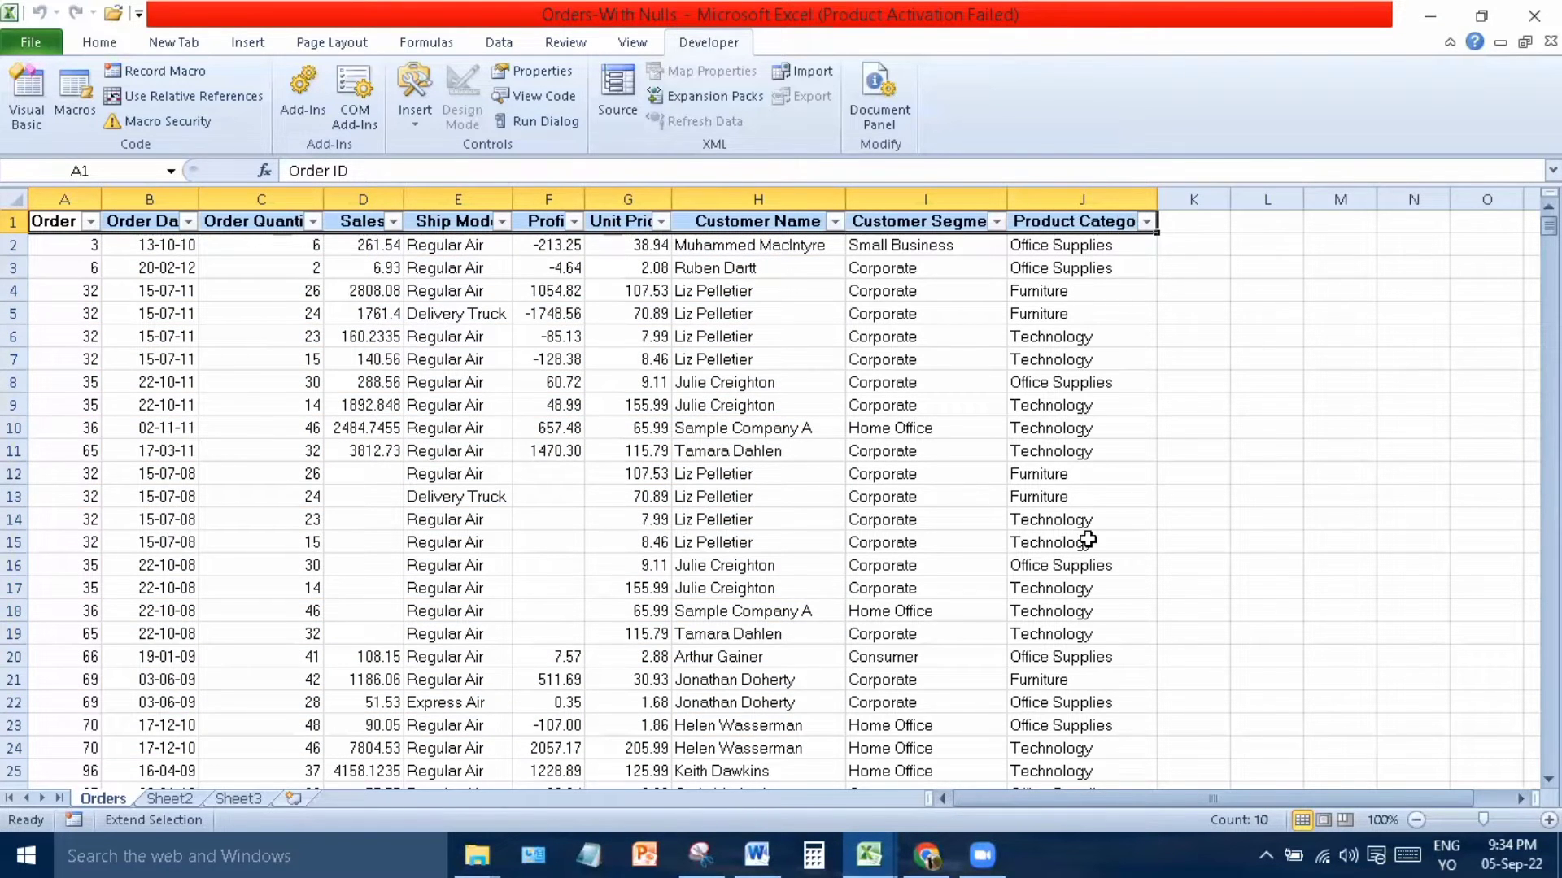
{"action": "left_click", "coordinate": [1097, 588]}
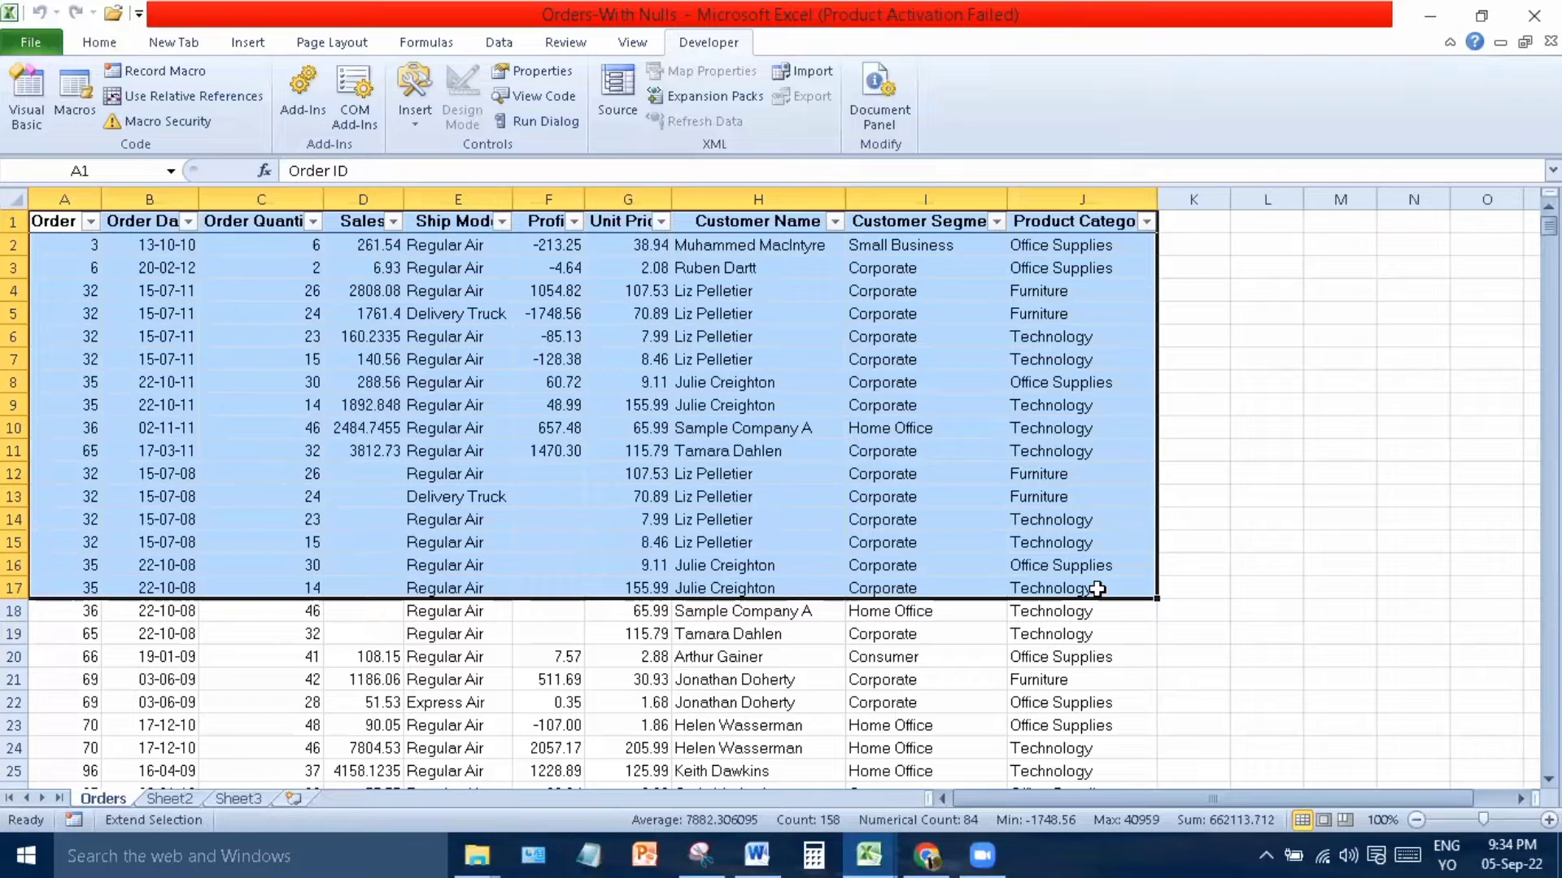
{"action": "left_click", "coordinate": [1108, 727]}
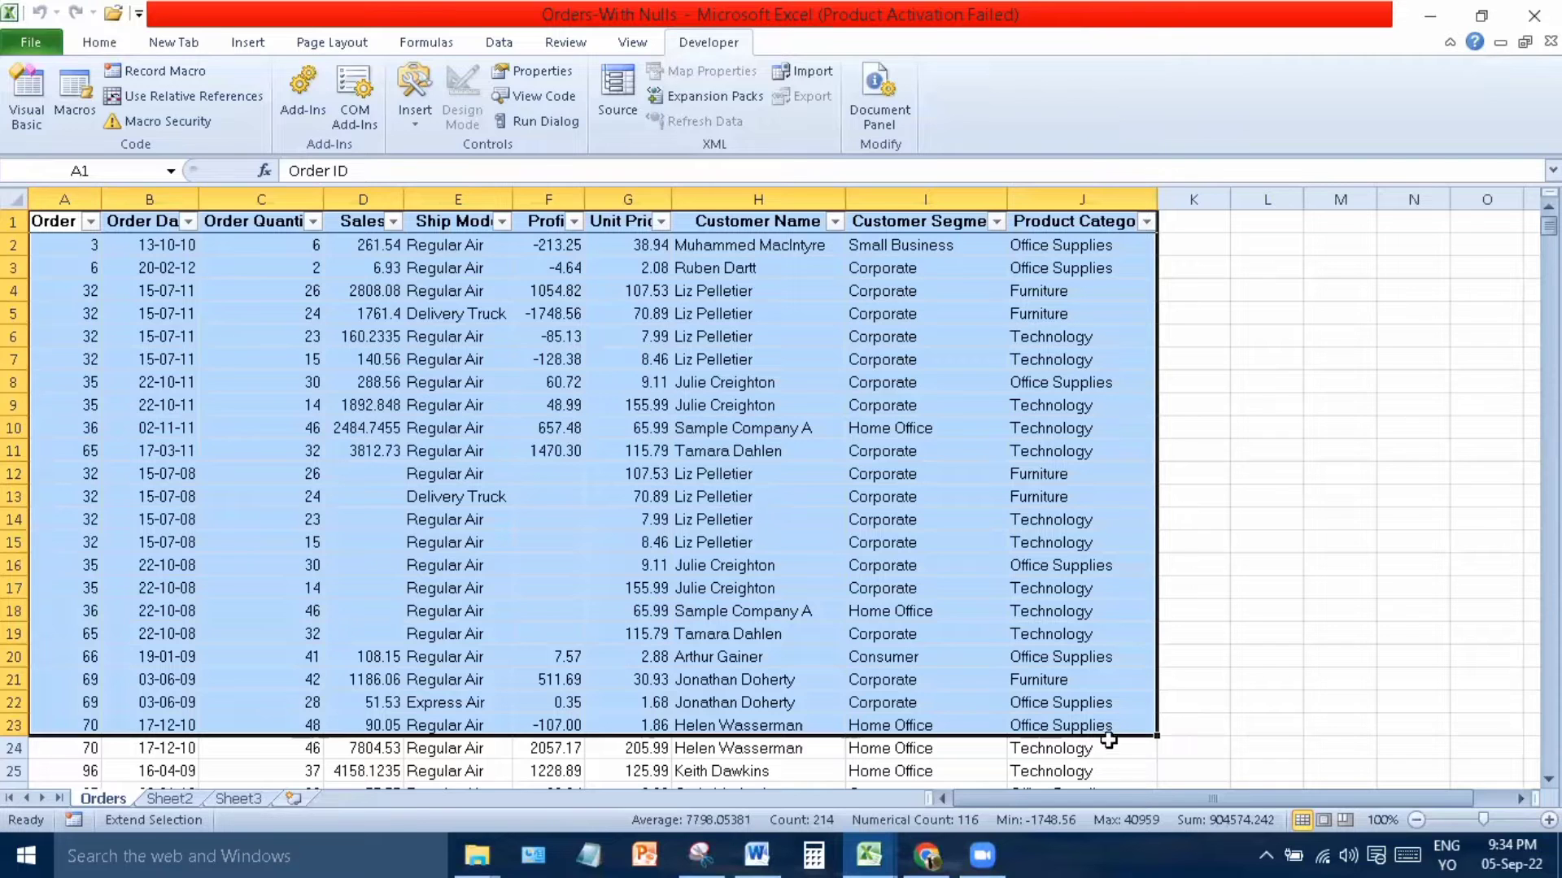
{"action": "left_click", "coordinate": [1101, 770]}
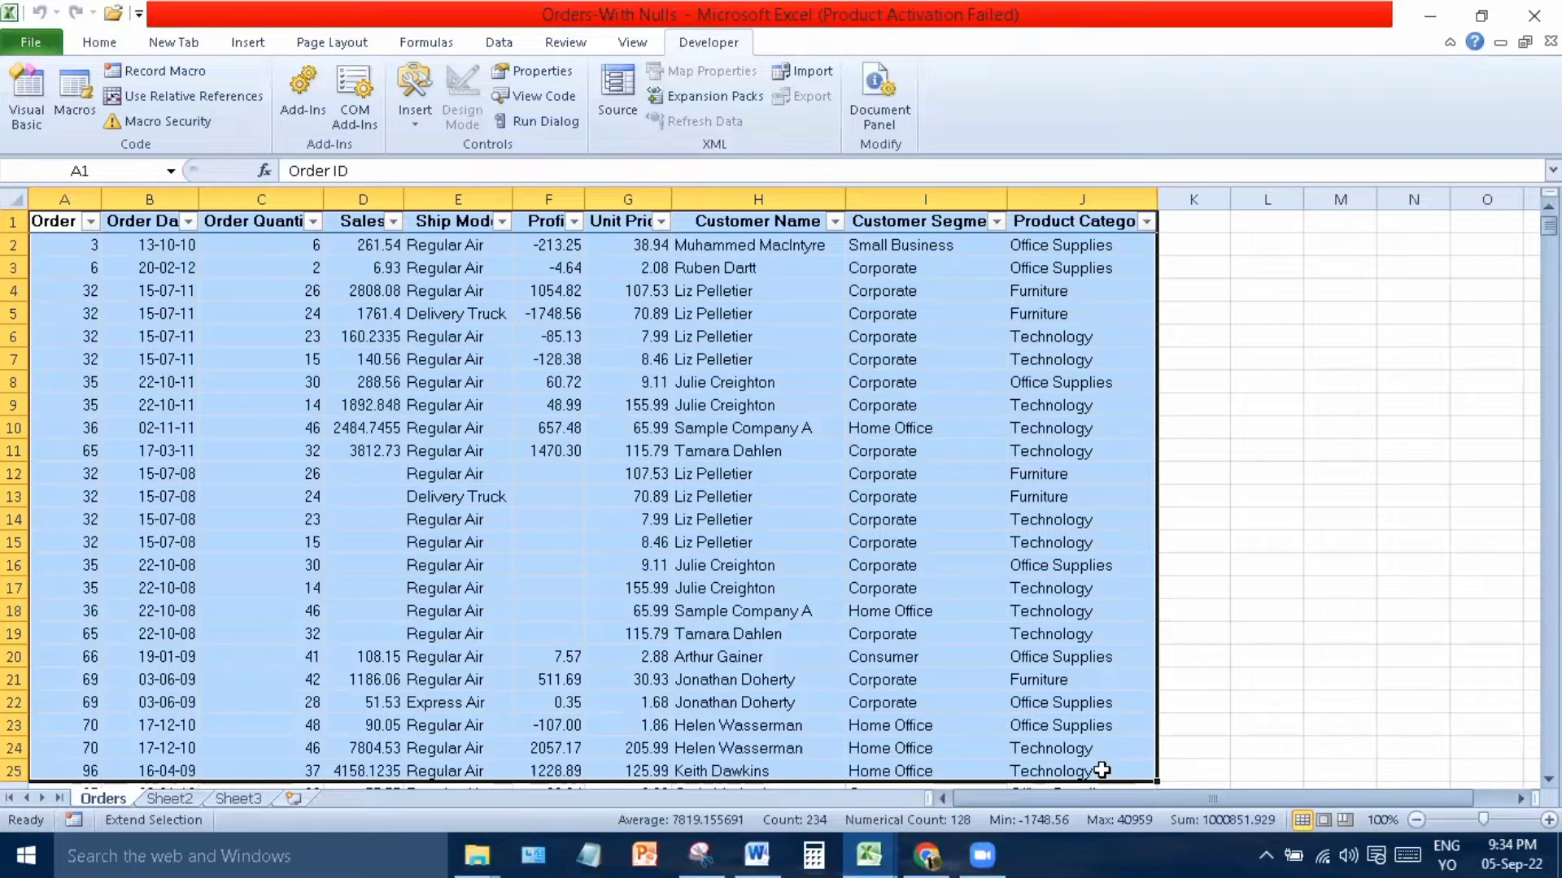
Change the extended selection to A1:K14, turn off extend-selection mode and make I18 the active cell.
{"action": "left_click", "coordinate": [1206, 522]}
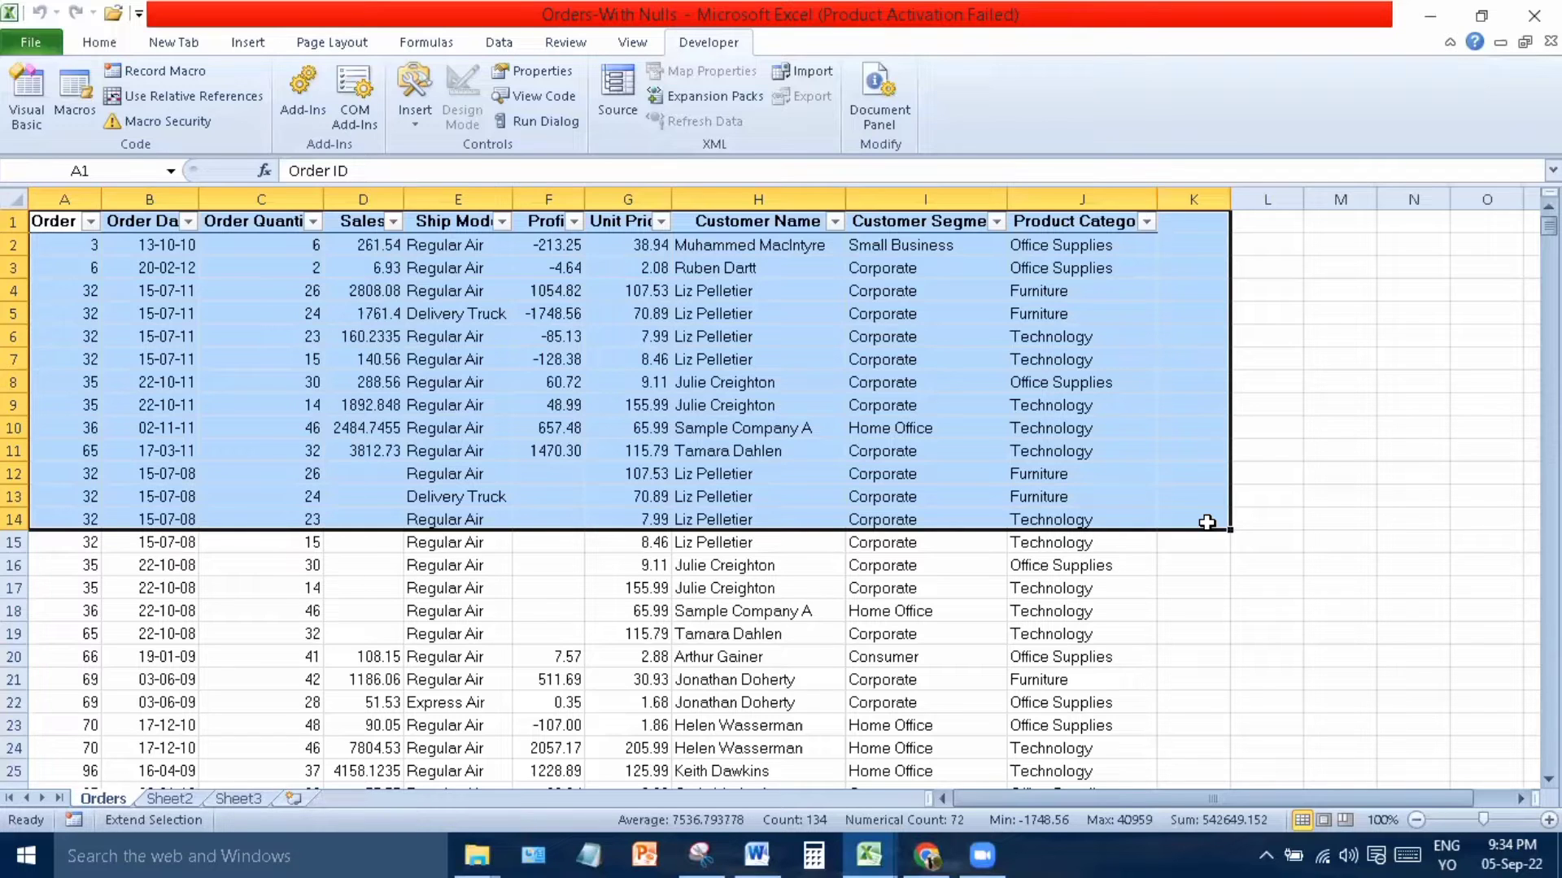
{"action": "key", "text": "F8"}
{"action": "left_click", "coordinate": [888, 603]}
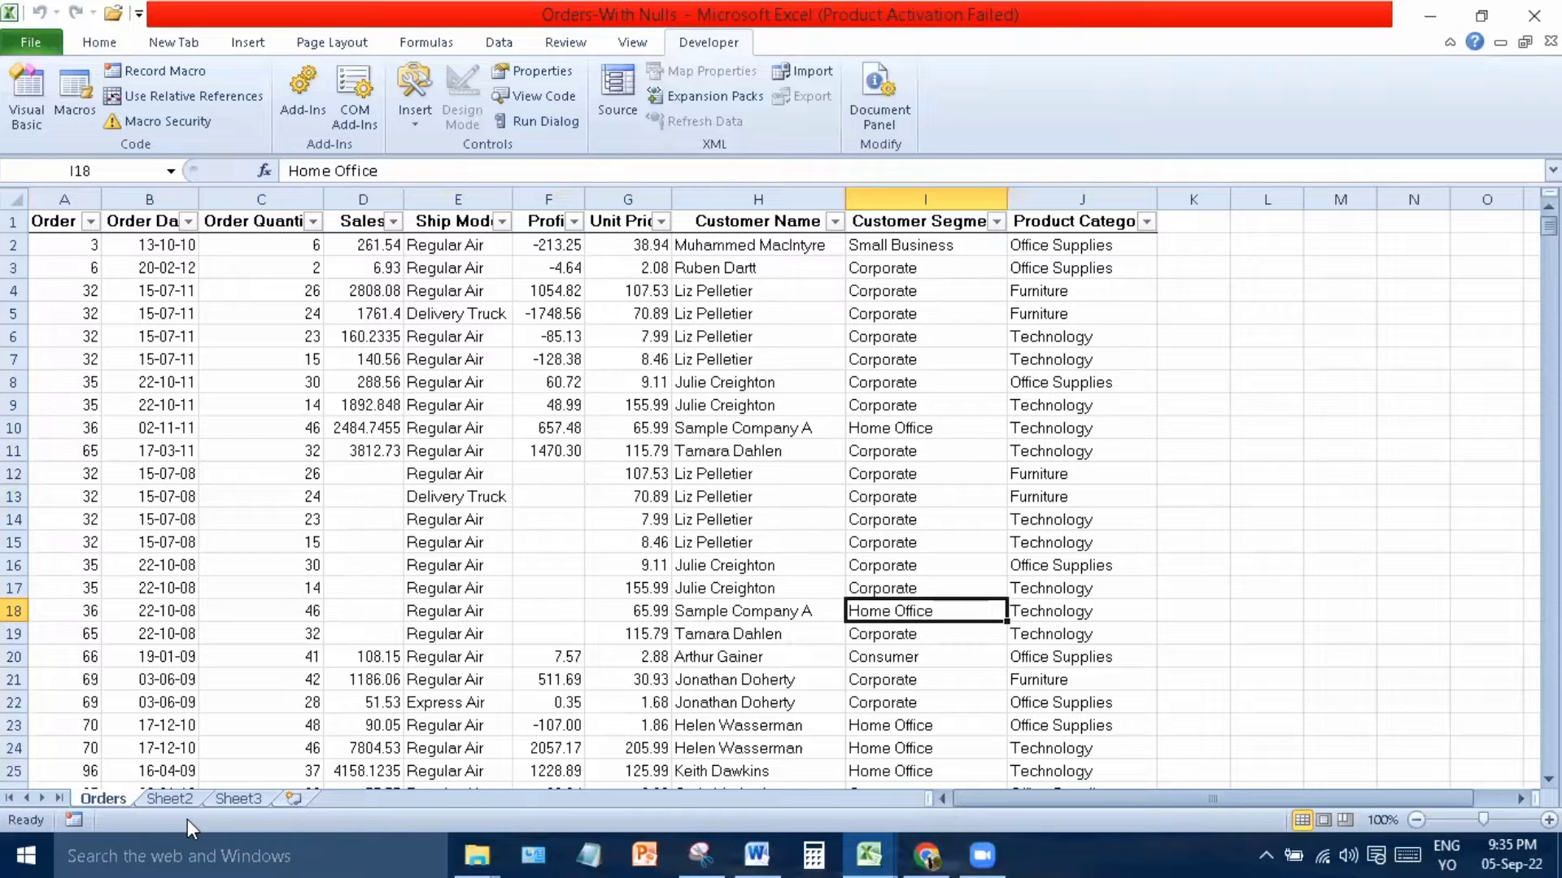
Select B5:I19 using extend-selection mode from cell B5, and leave the mode by making H20 the active cell.
{"action": "left_click", "coordinate": [138, 307]}
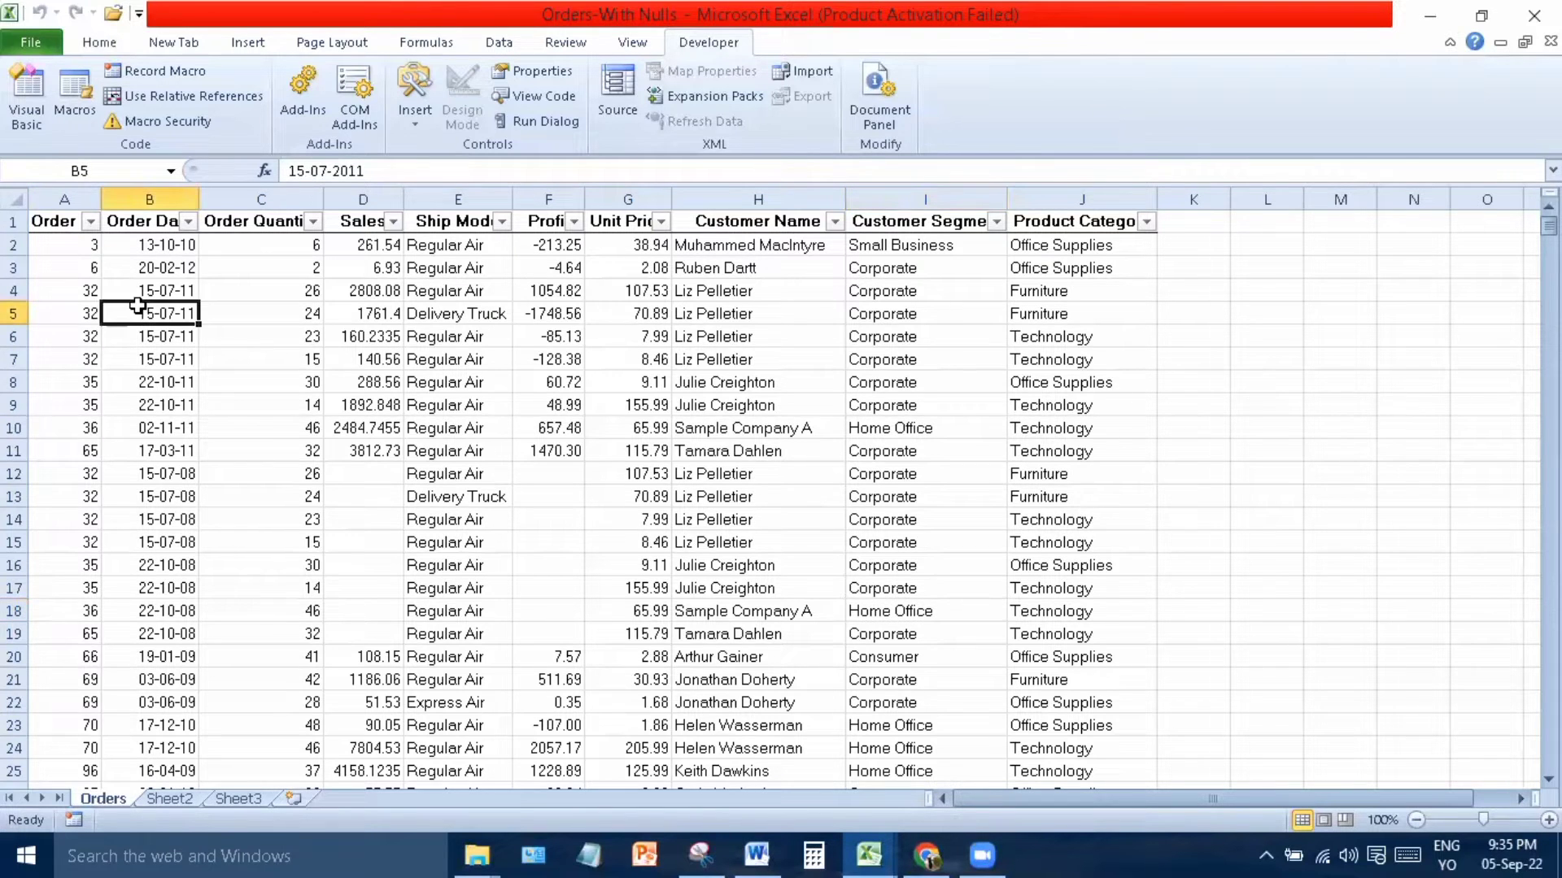
{"action": "key", "text": "F8"}
{"action": "left_click", "coordinate": [870, 633]}
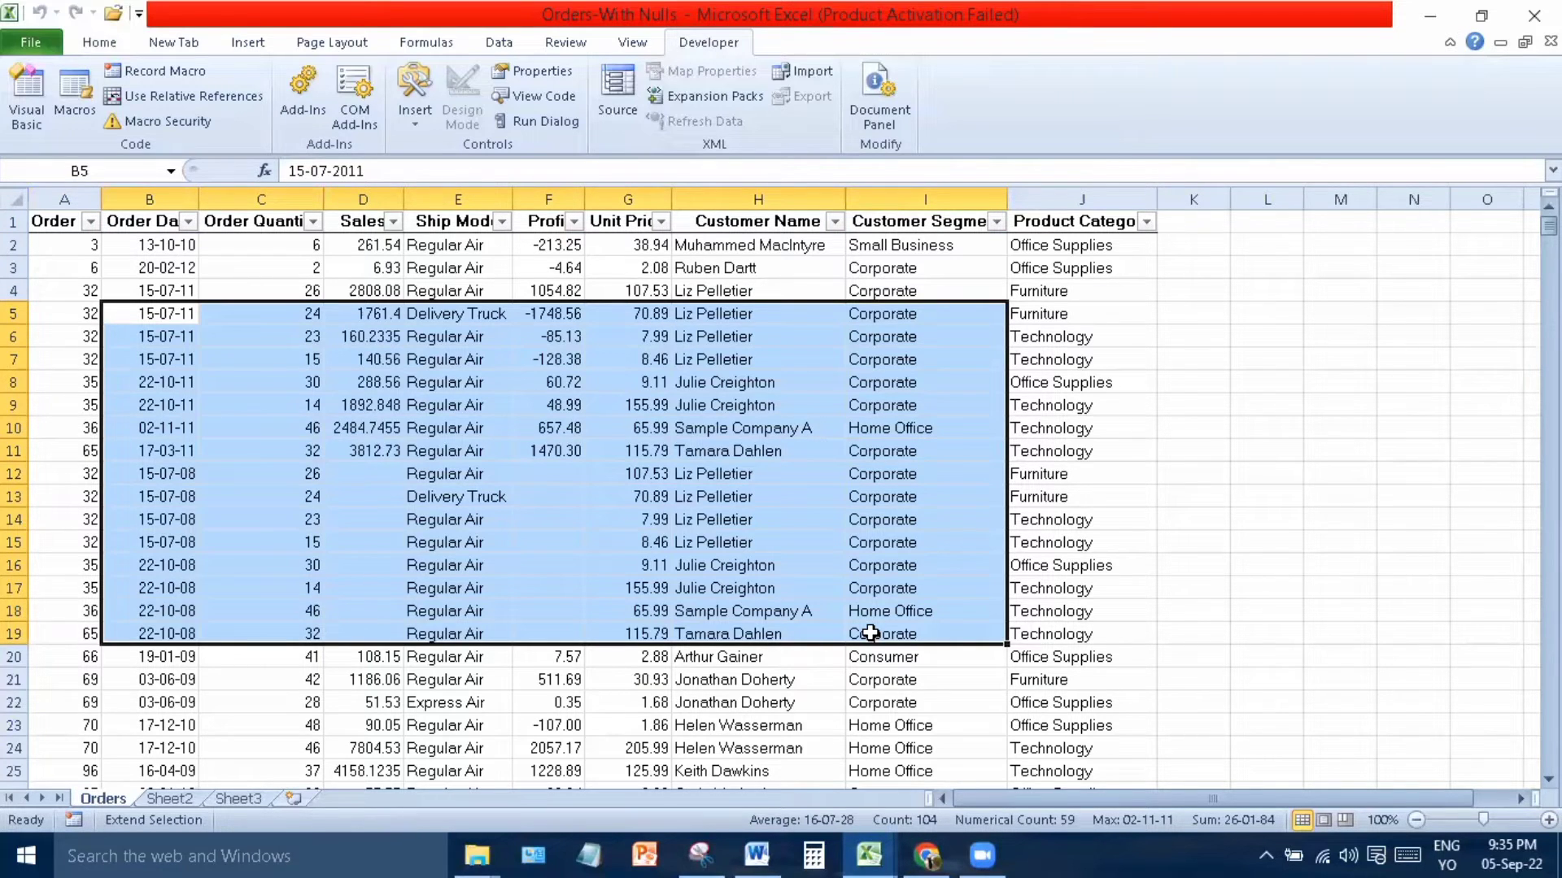
{"action": "key", "text": "F8"}
{"action": "left_click", "coordinate": [683, 663]}
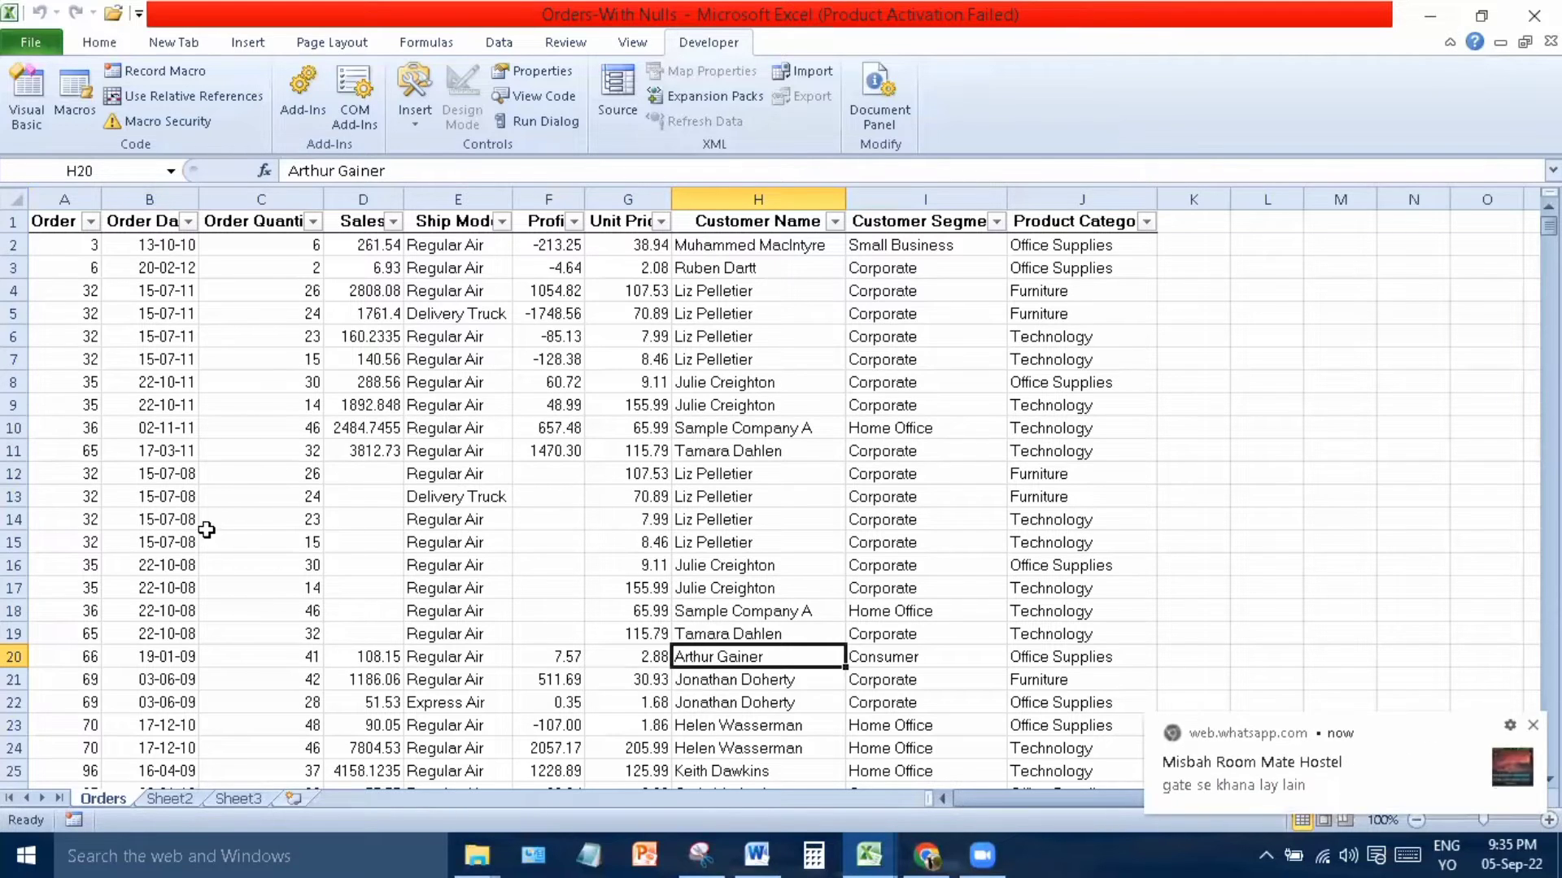
Select B15:H15, replace it with C3:C15, clear that selection at B8 and select the whole Ship Mode column.
{"action": "left_click_drag", "start_coordinate": [180, 532], "coordinate": [733, 547]}
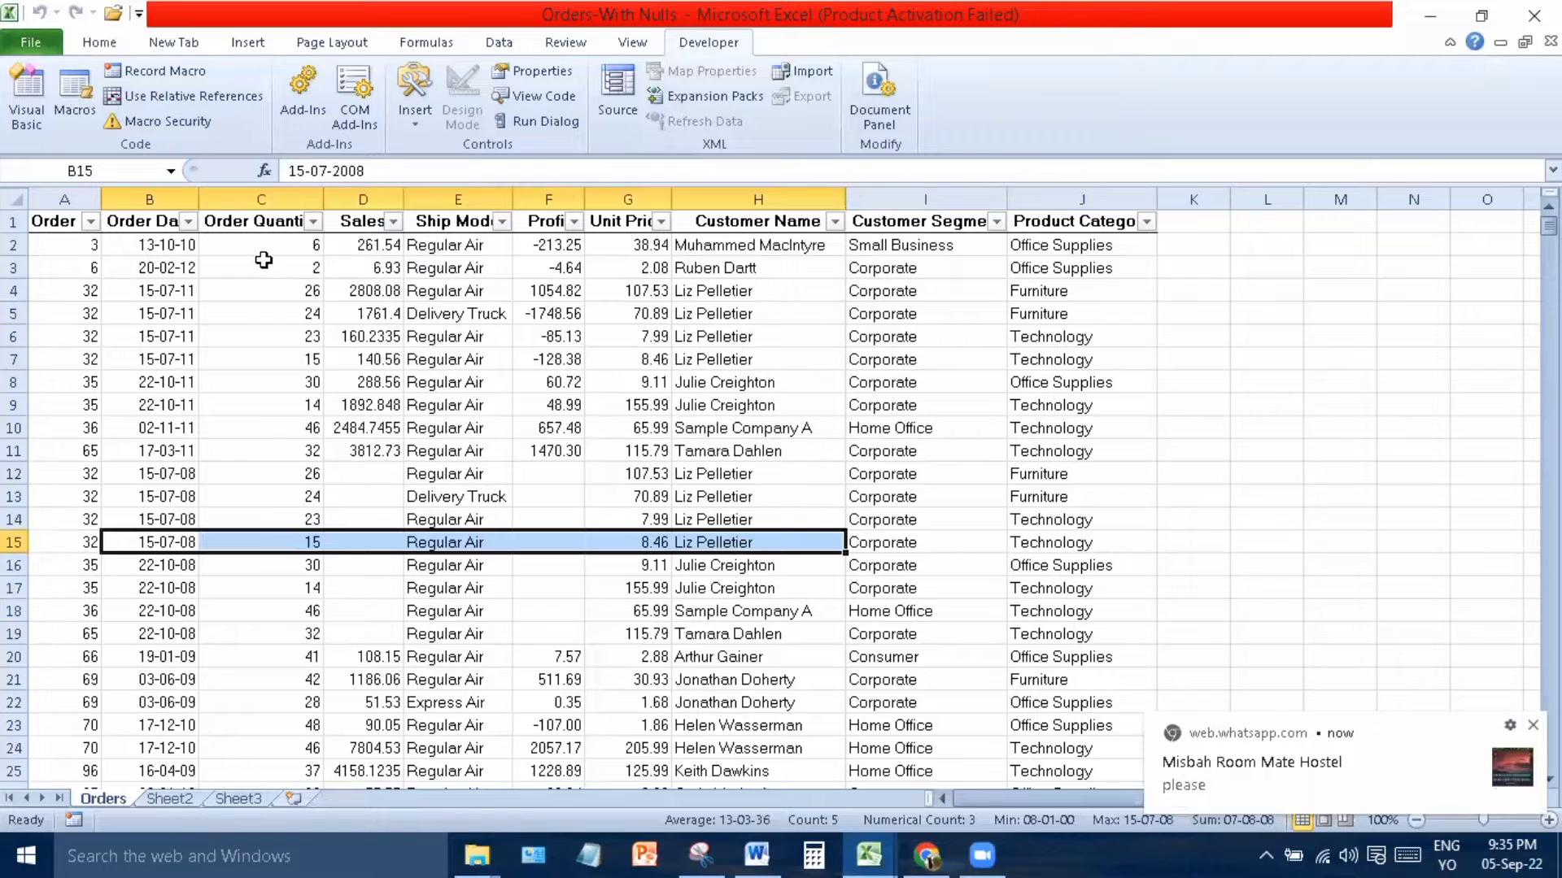
{"action": "left_click_drag", "start_coordinate": [261, 259], "coordinate": [266, 550]}
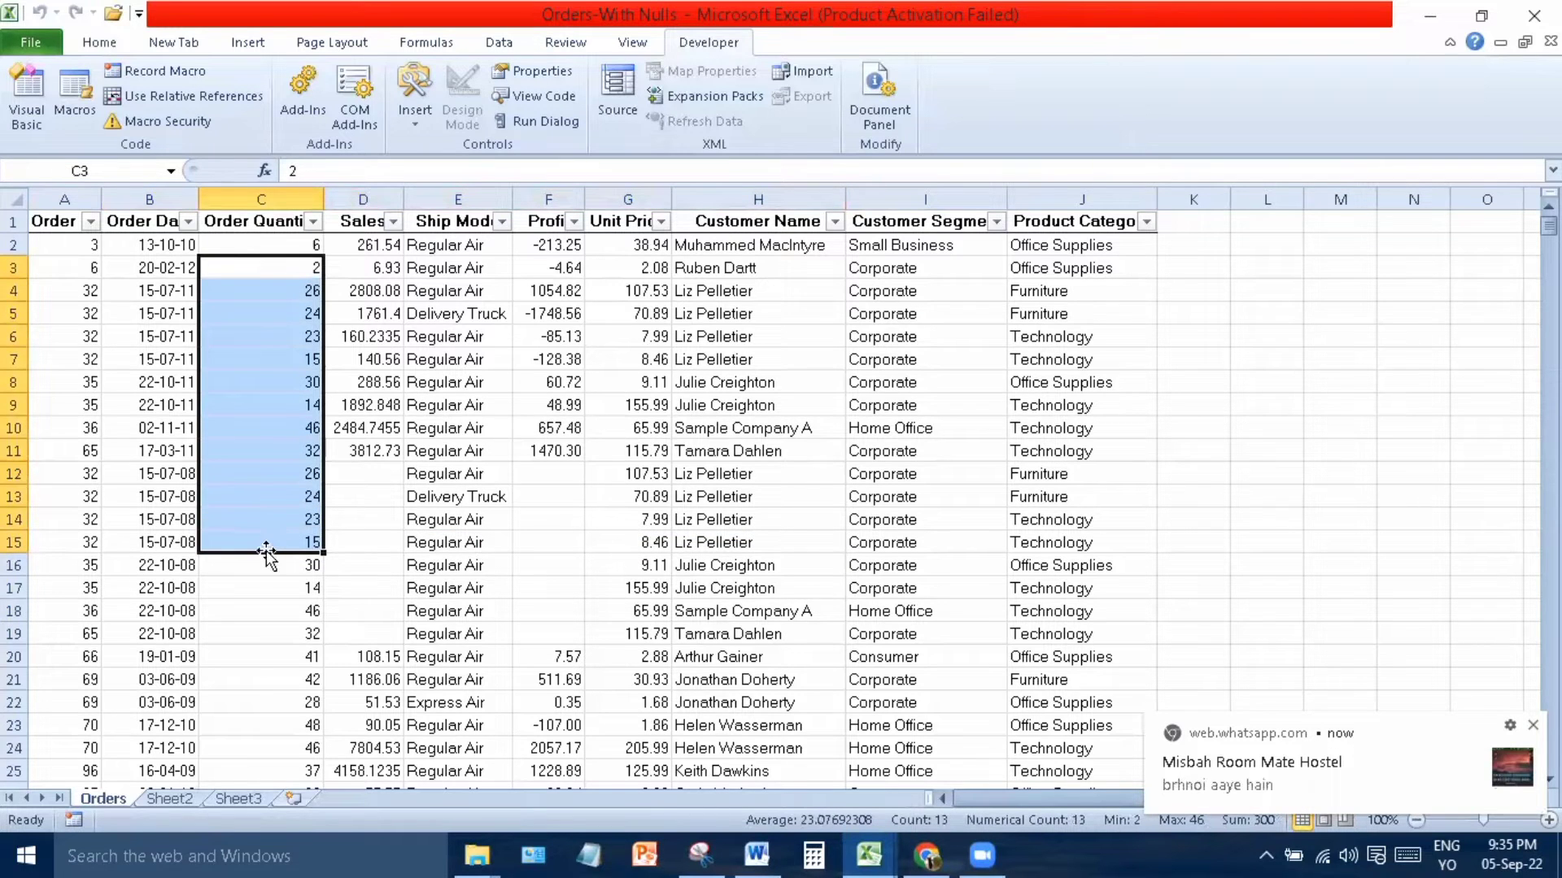
{"action": "left_click", "coordinate": [111, 386]}
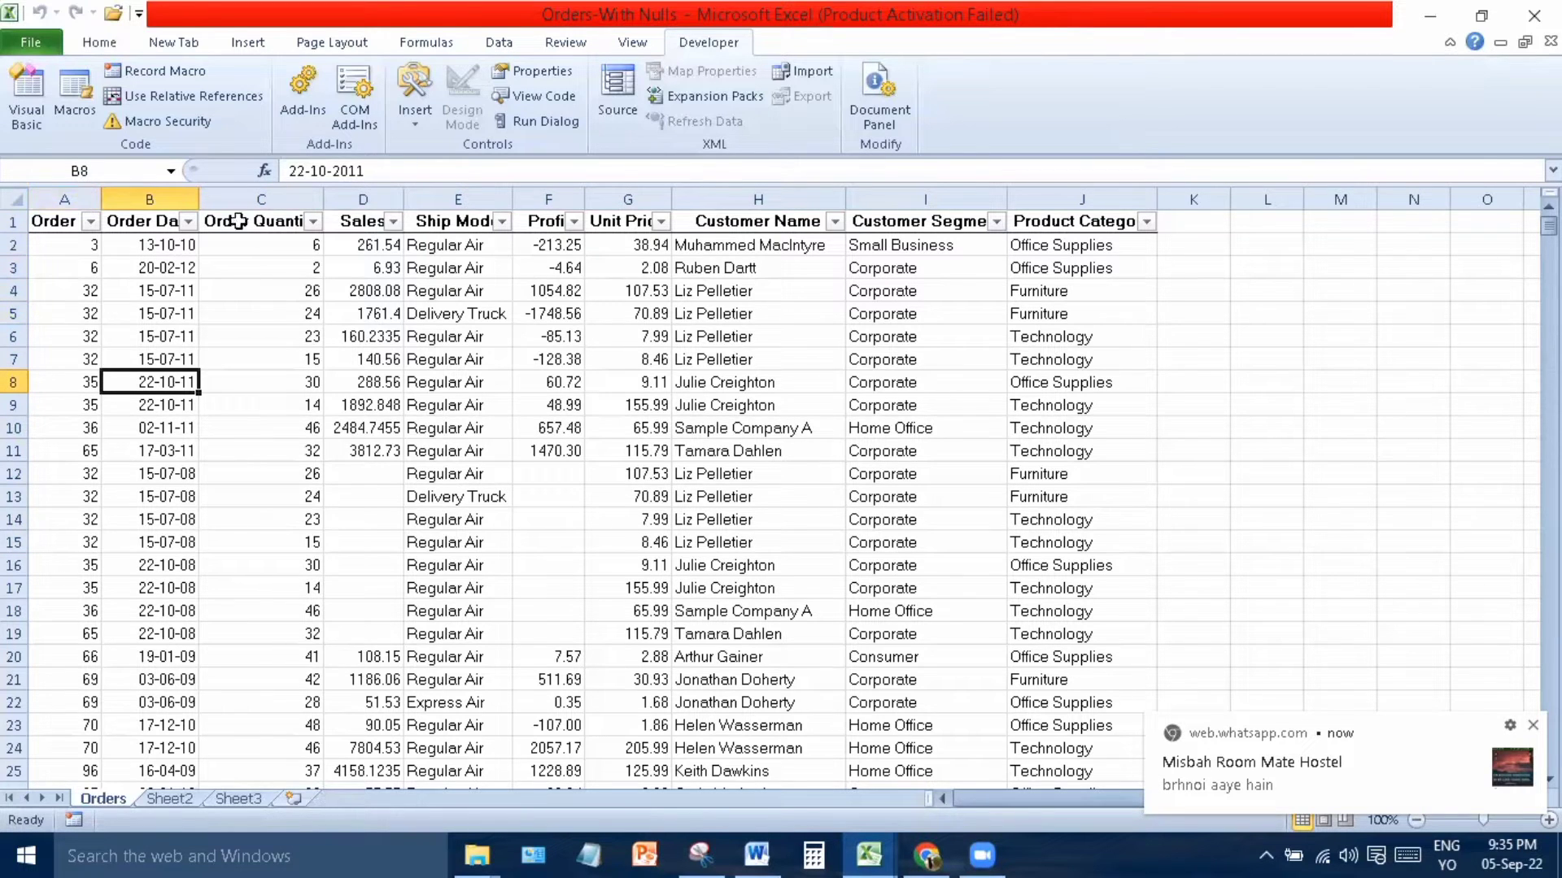
{"action": "left_click", "coordinate": [463, 195]}
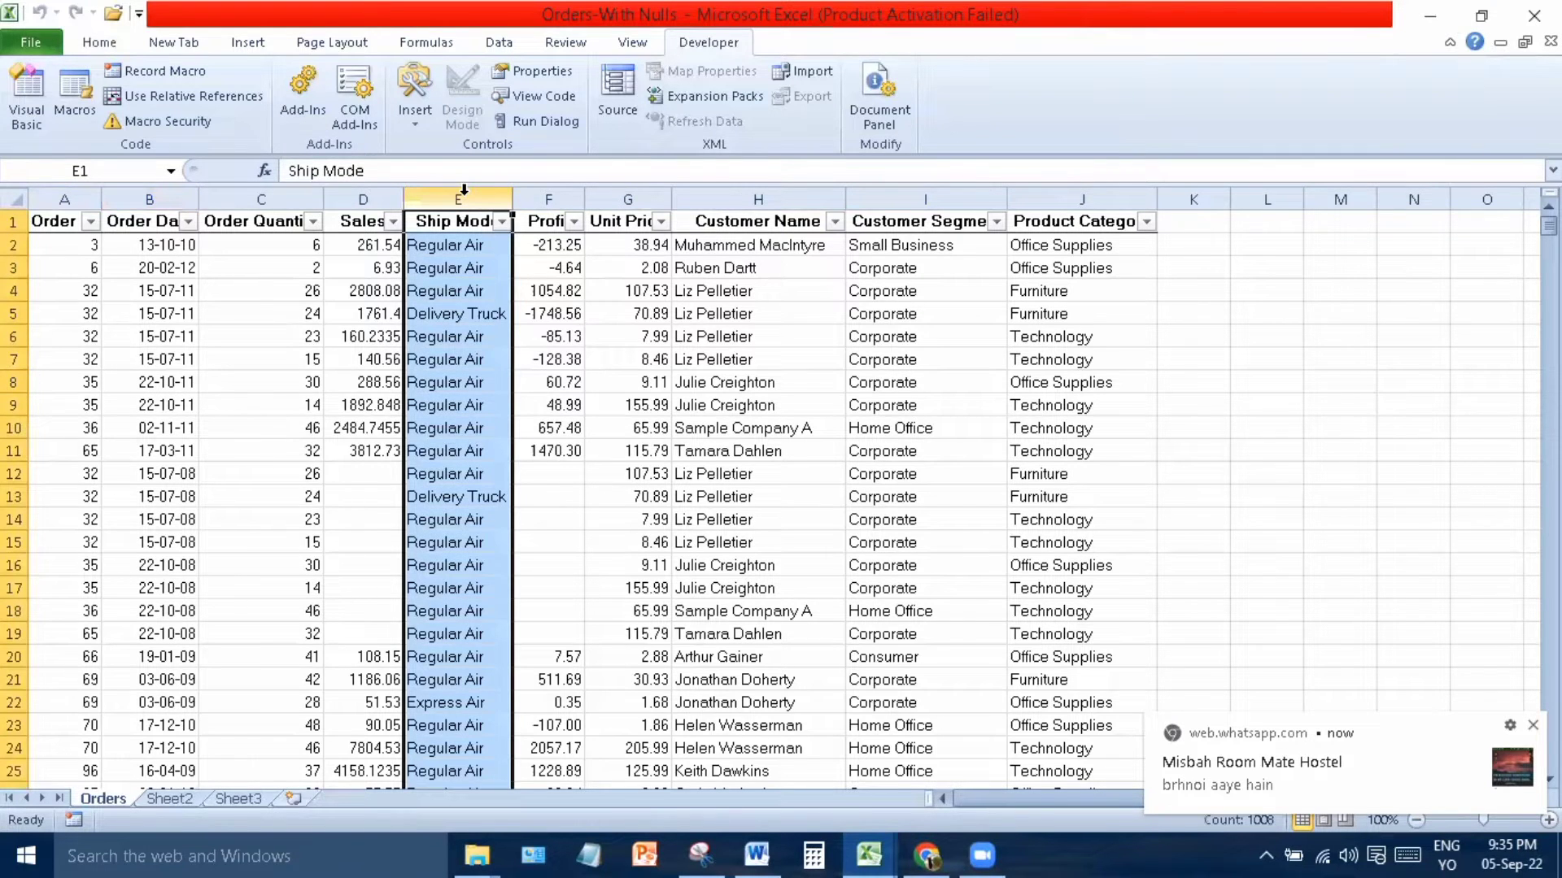
Hide row 12 of the Orders sheet and make F22 the active cell.
{"action": "left_click", "coordinate": [14, 472]}
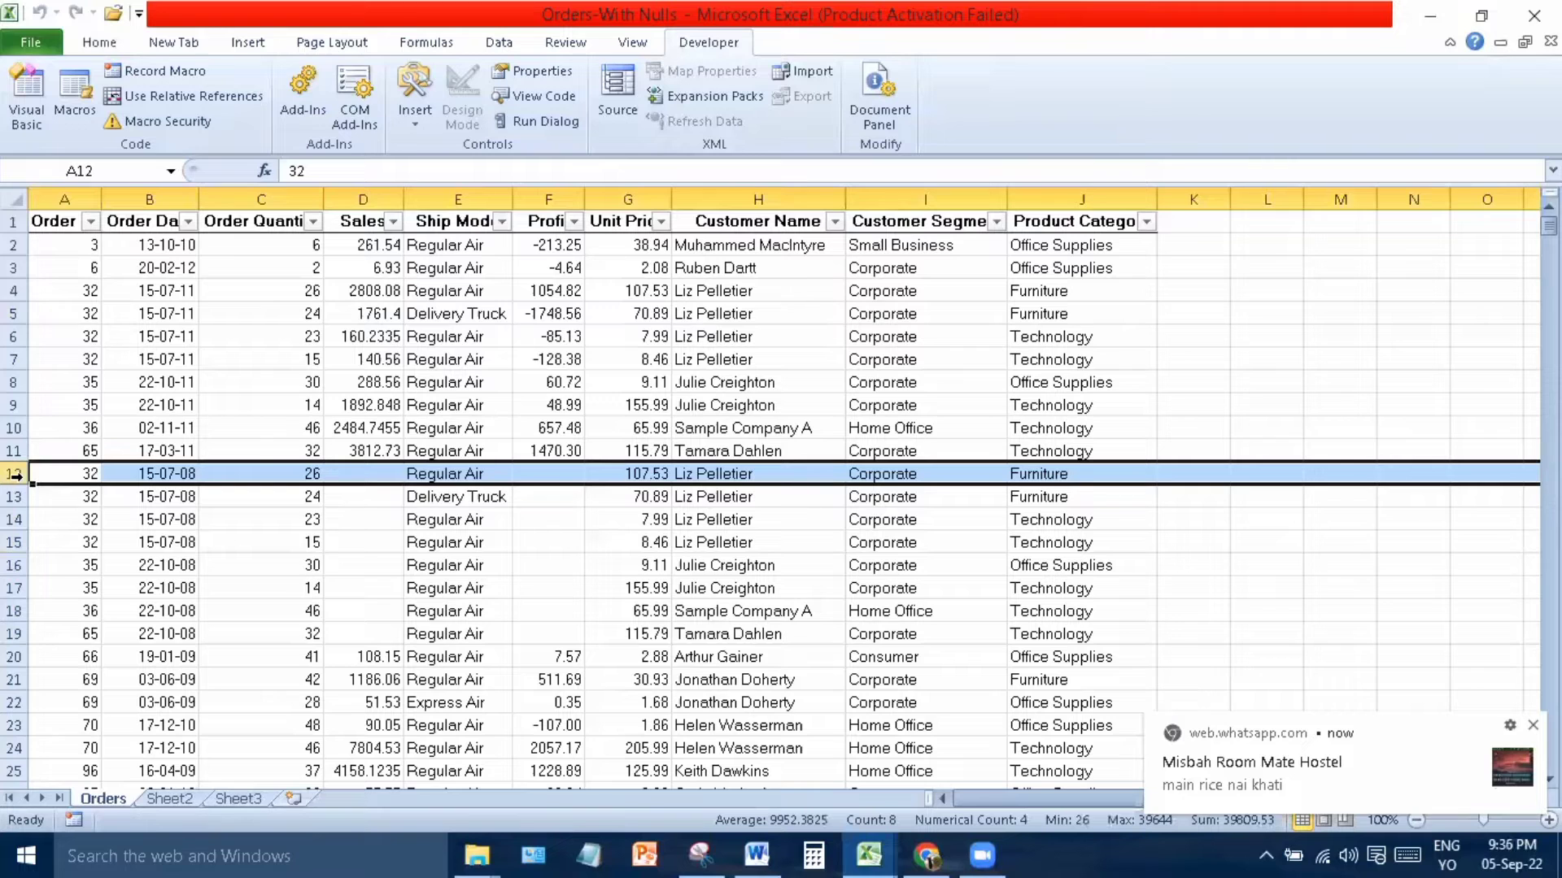
{"action": "right_click", "coordinate": [17, 477]}
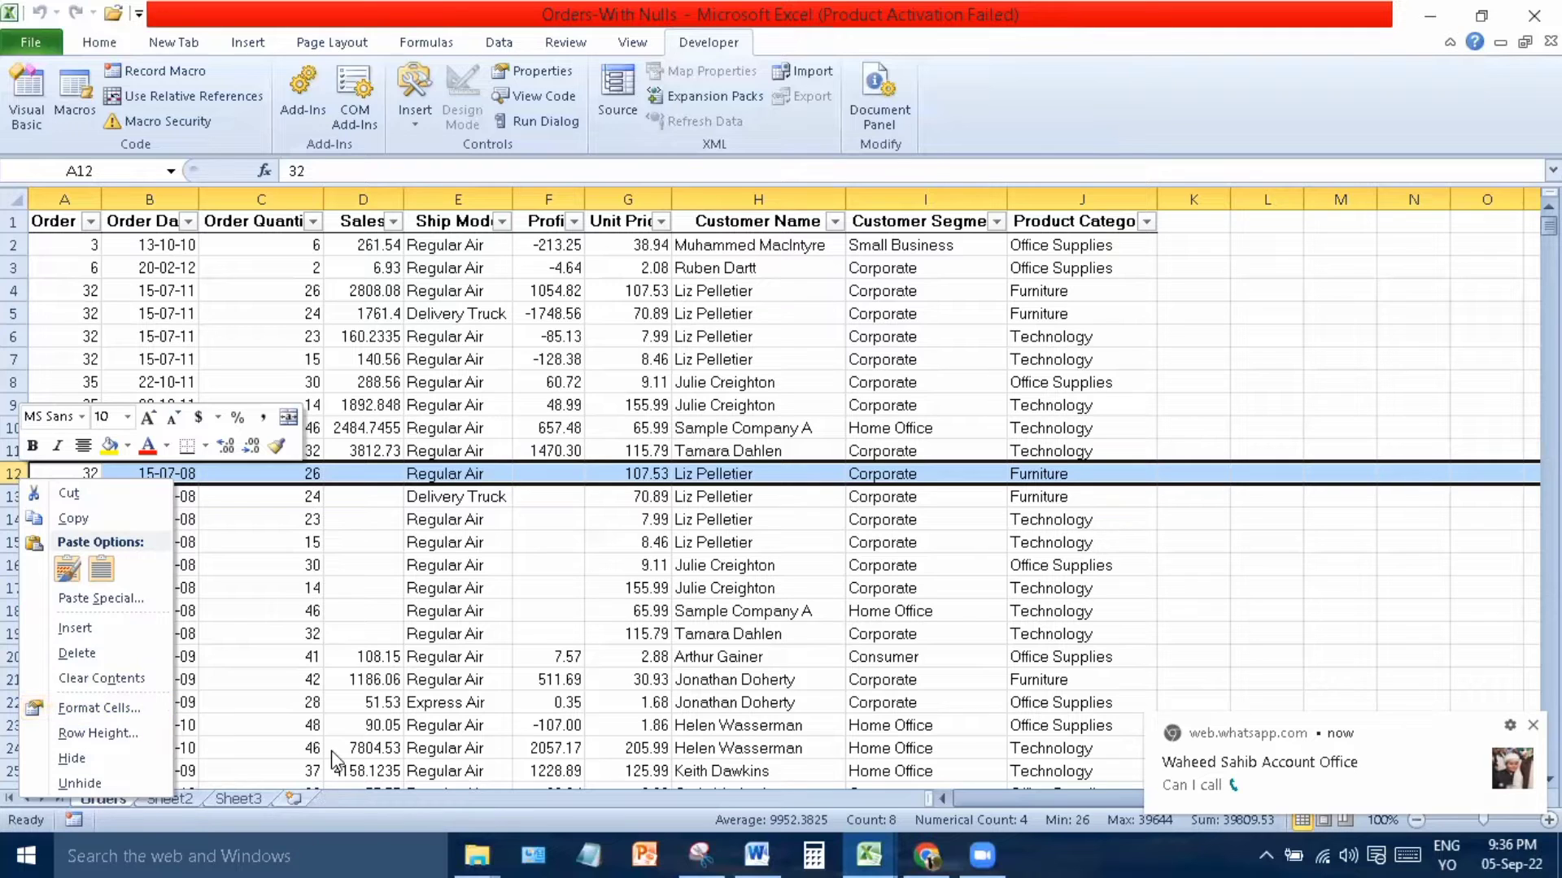
{"action": "left_click", "coordinate": [72, 758]}
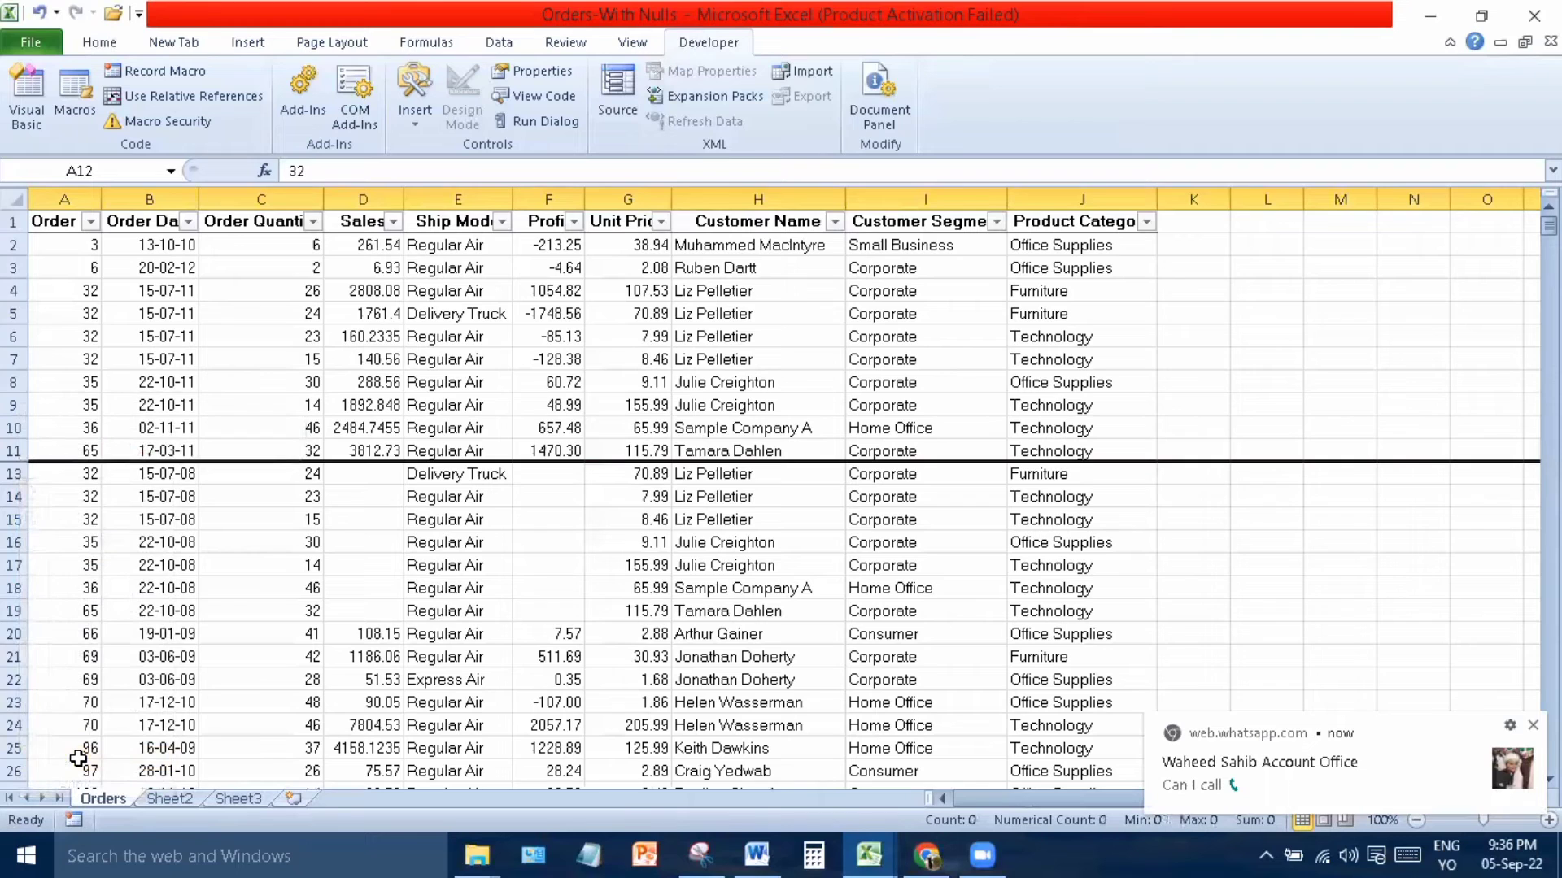
{"action": "left_click", "coordinate": [520, 691]}
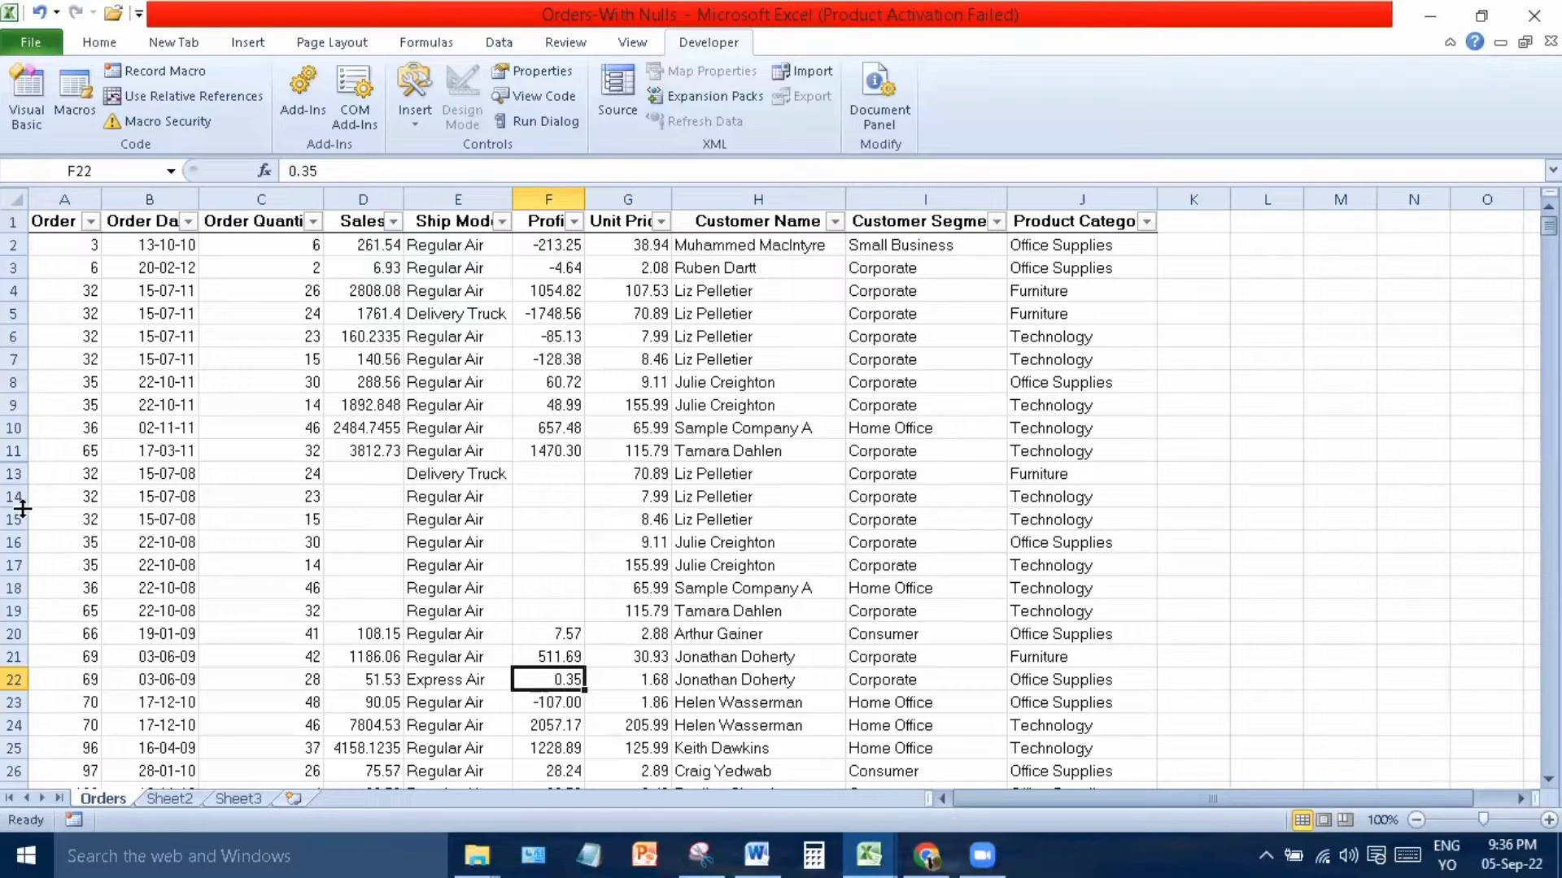
Unhide row 12 between rows 11 and 13, and clear the row selection by making C17 the active cell.
{"action": "right_click", "coordinate": [15, 468]}
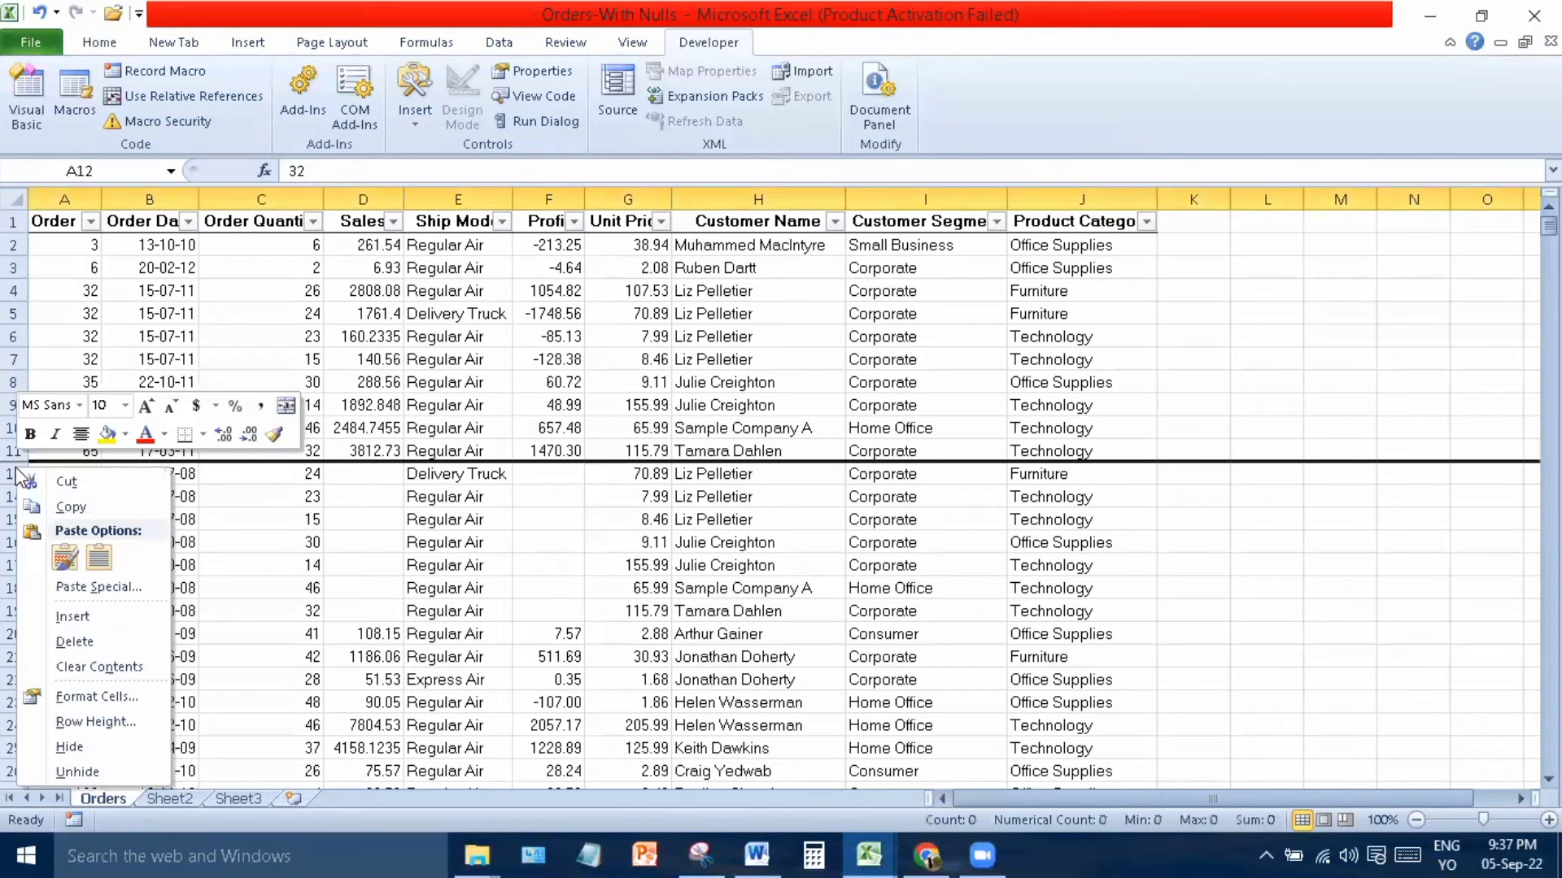
{"action": "left_click", "coordinate": [77, 772]}
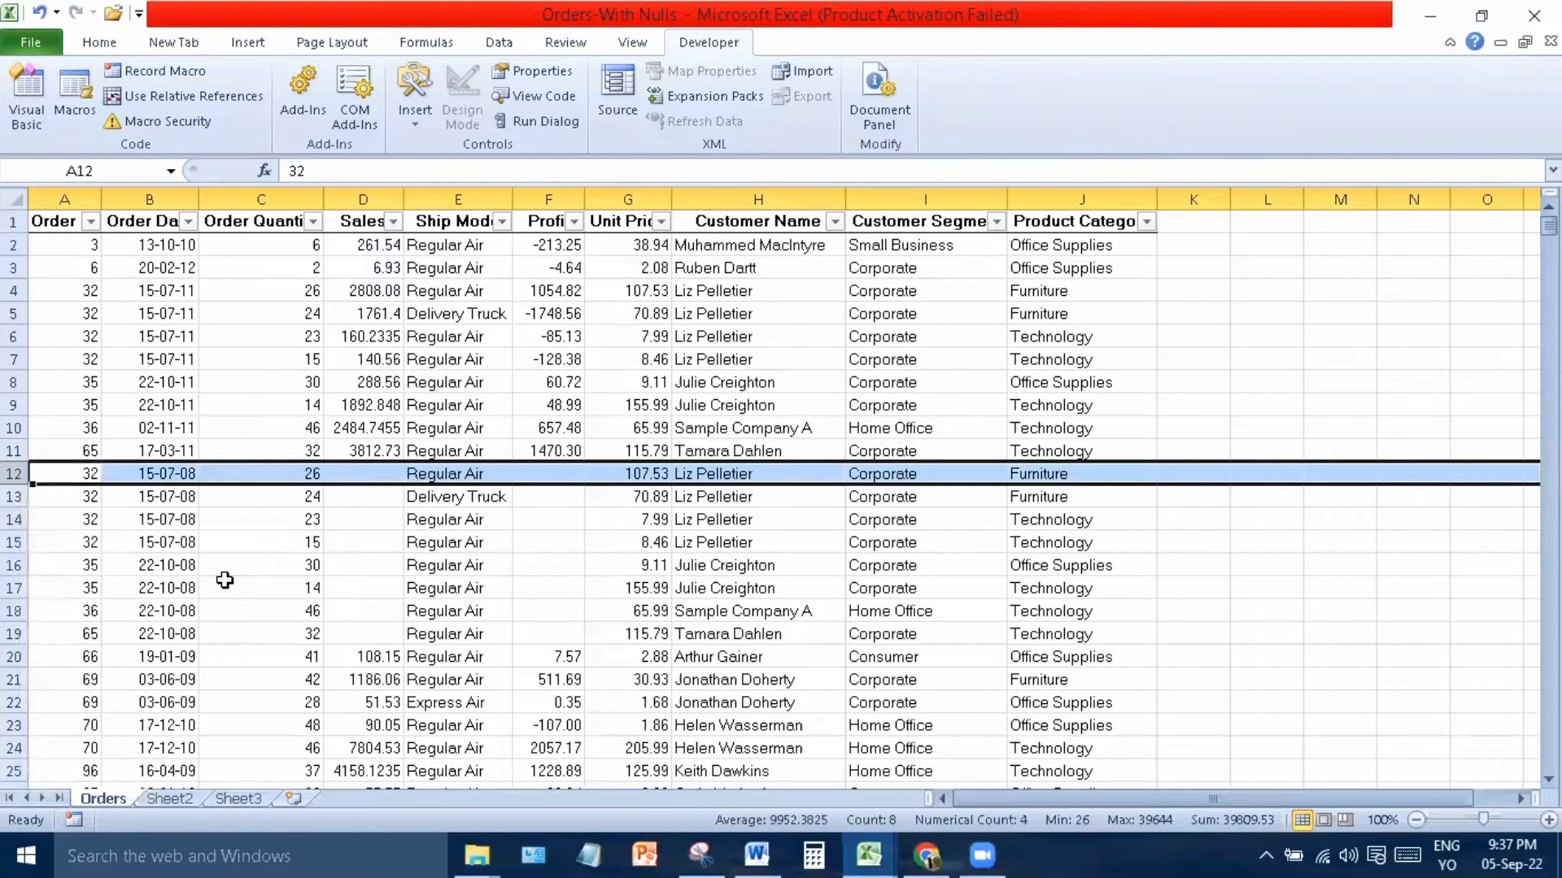
{"action": "left_click", "coordinate": [301, 590]}
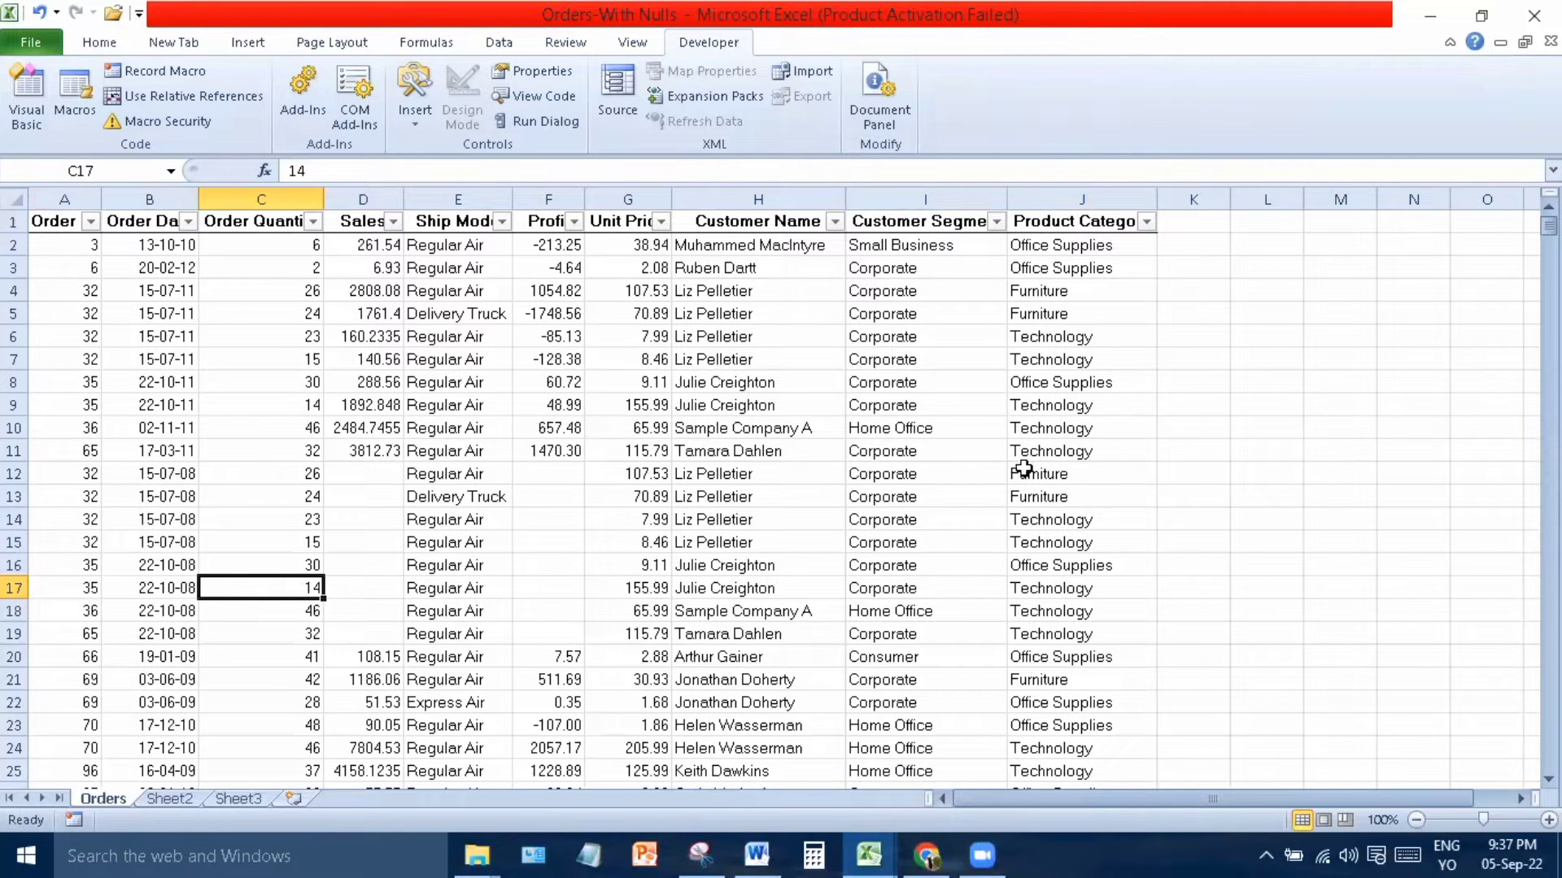
Enter the sample values 78060, 79p70 and gctyzyh in cells K6, K7 and K8.
{"action": "left_click", "coordinate": [1183, 337]}
{"action": "type", "text": "78060"}
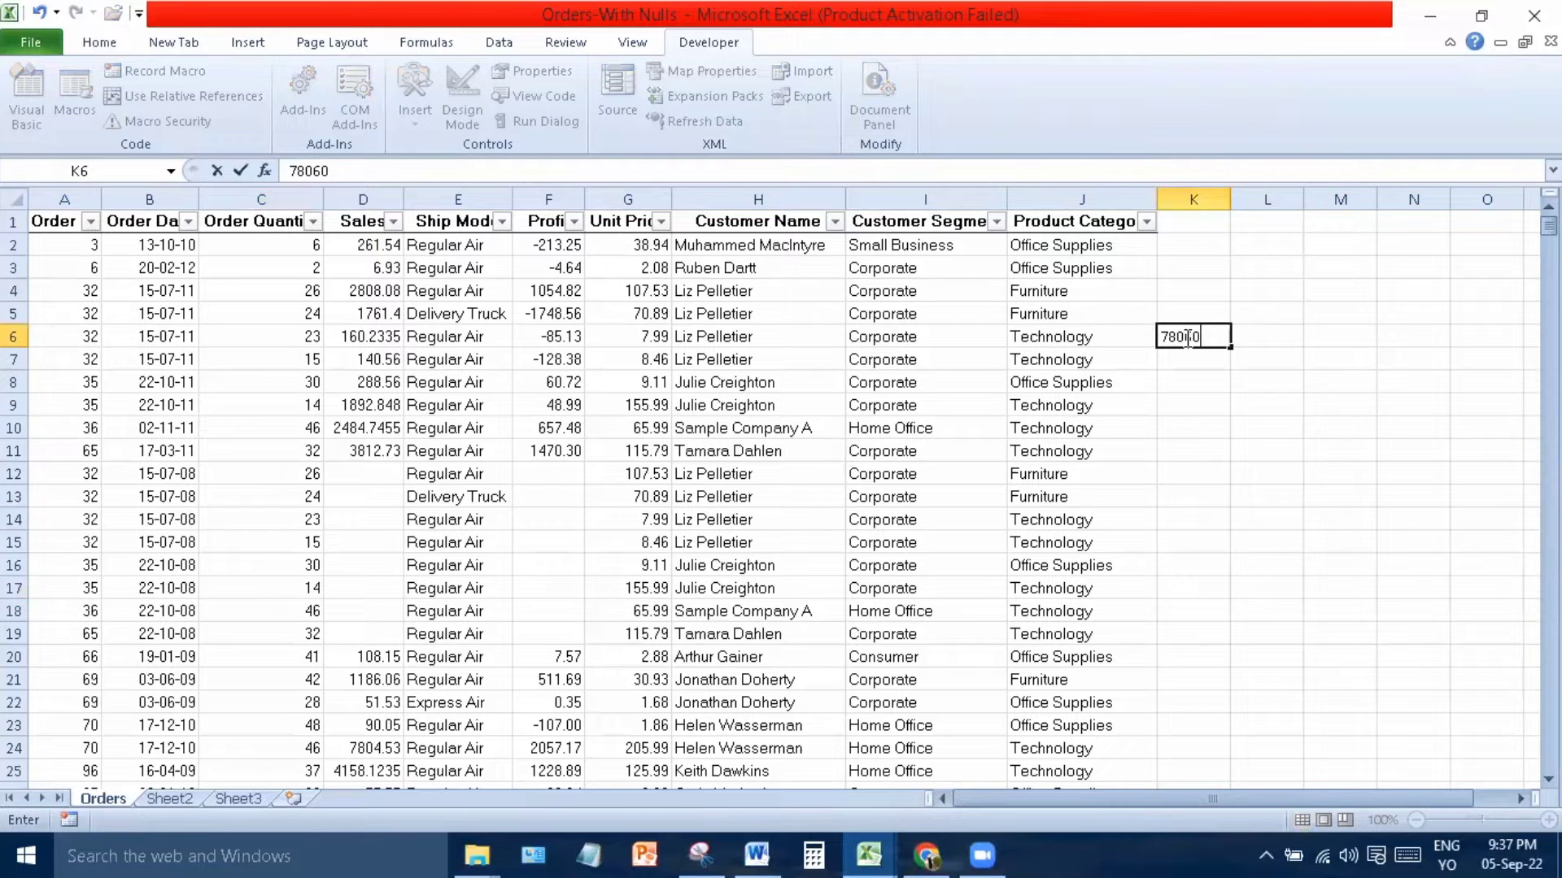
{"action": "key", "text": "Return"}
{"action": "type", "text": "79p70"}
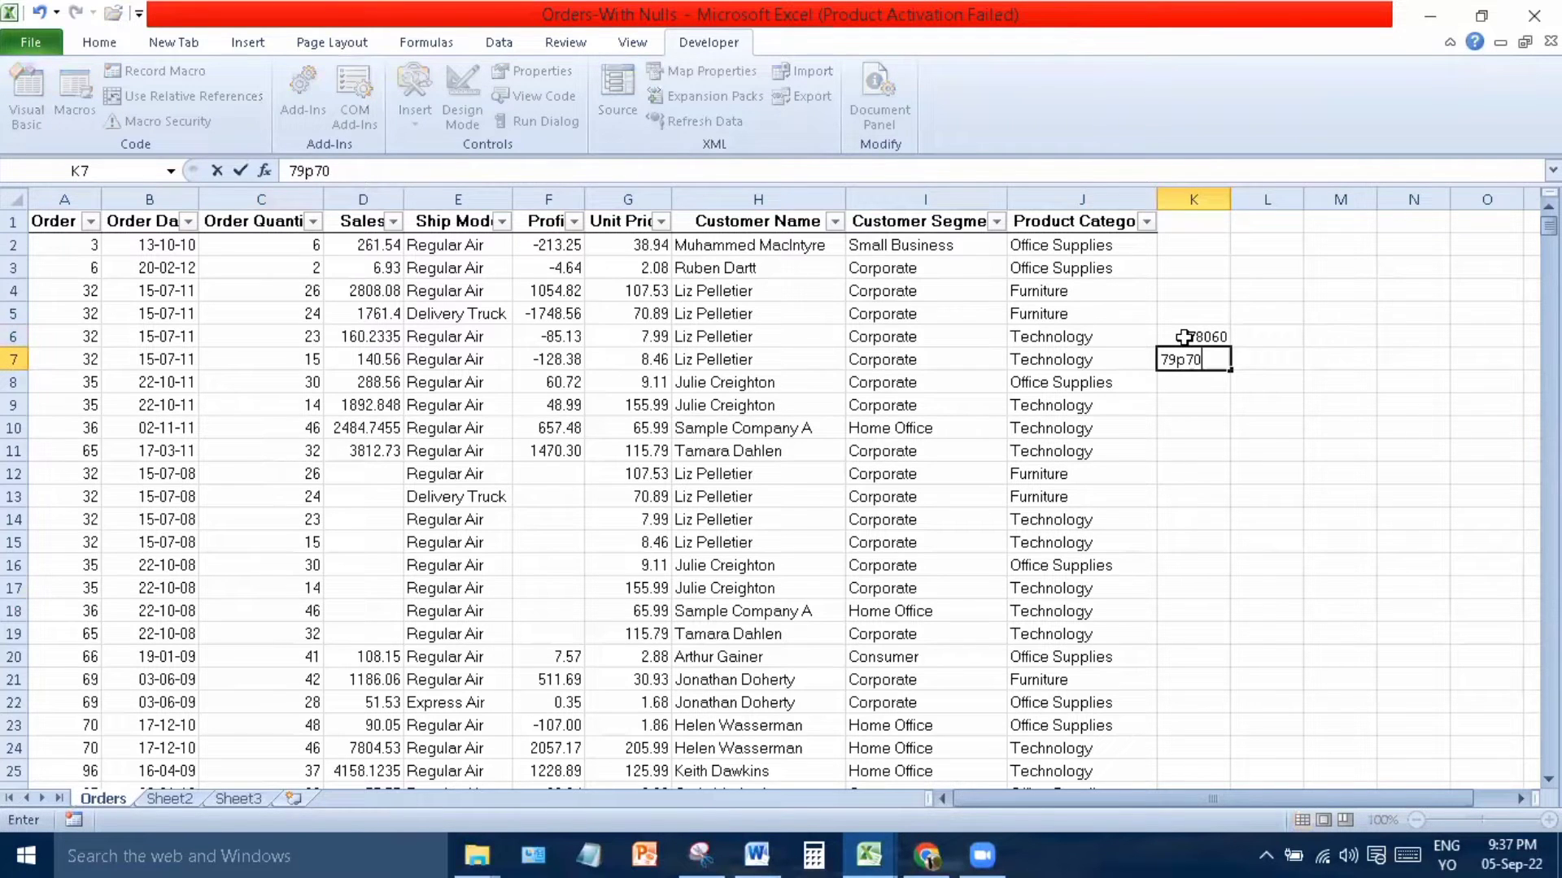
{"action": "key", "text": "Return"}
{"action": "type", "text": "gctyzyh"}
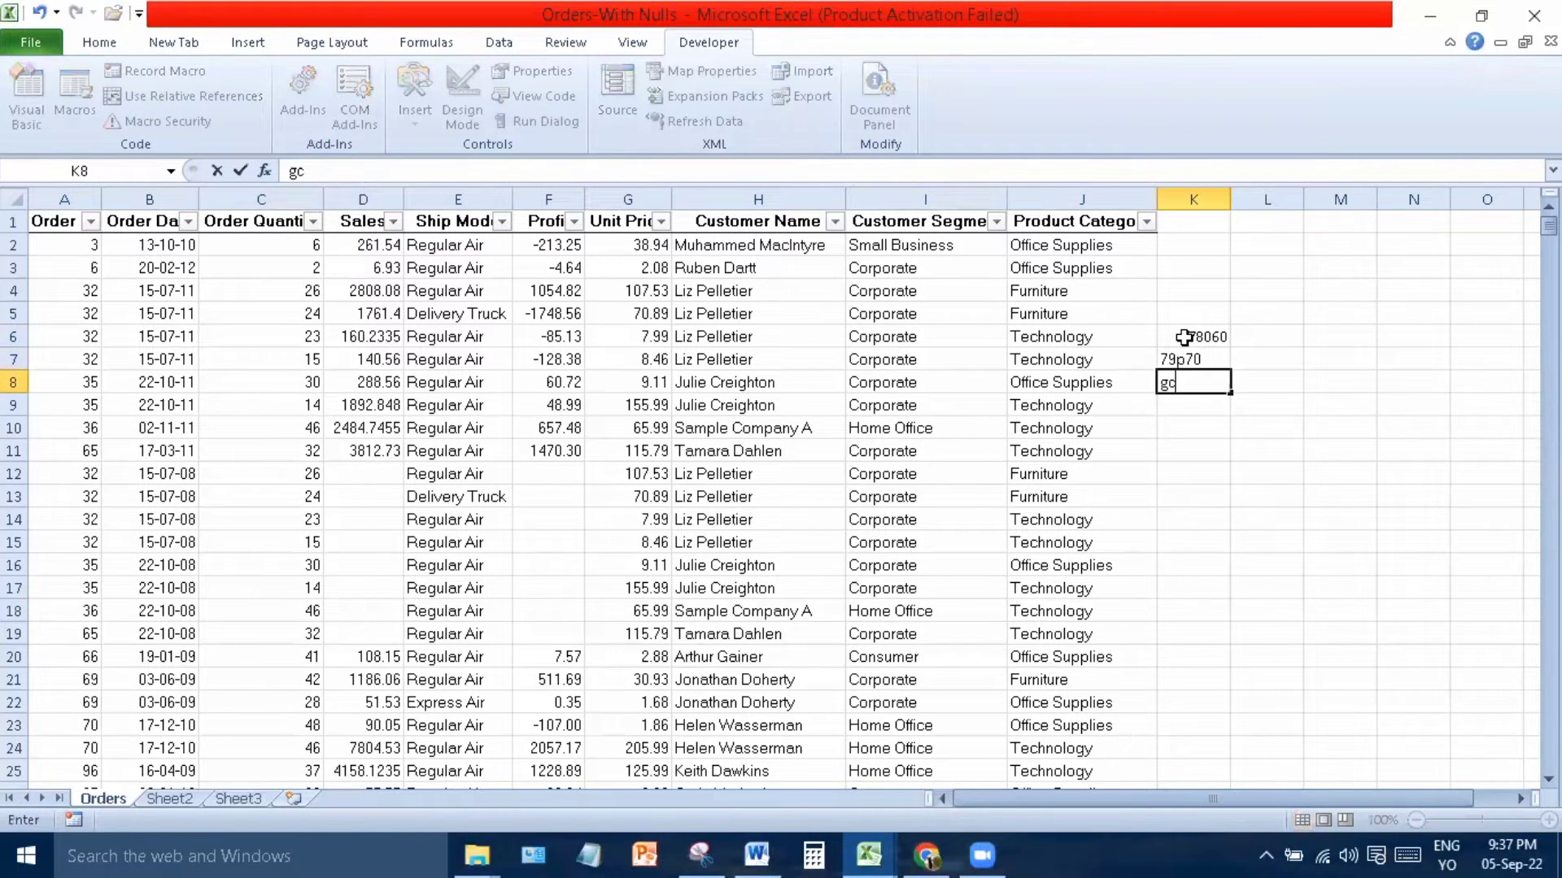
{"action": "key", "text": "Return"}
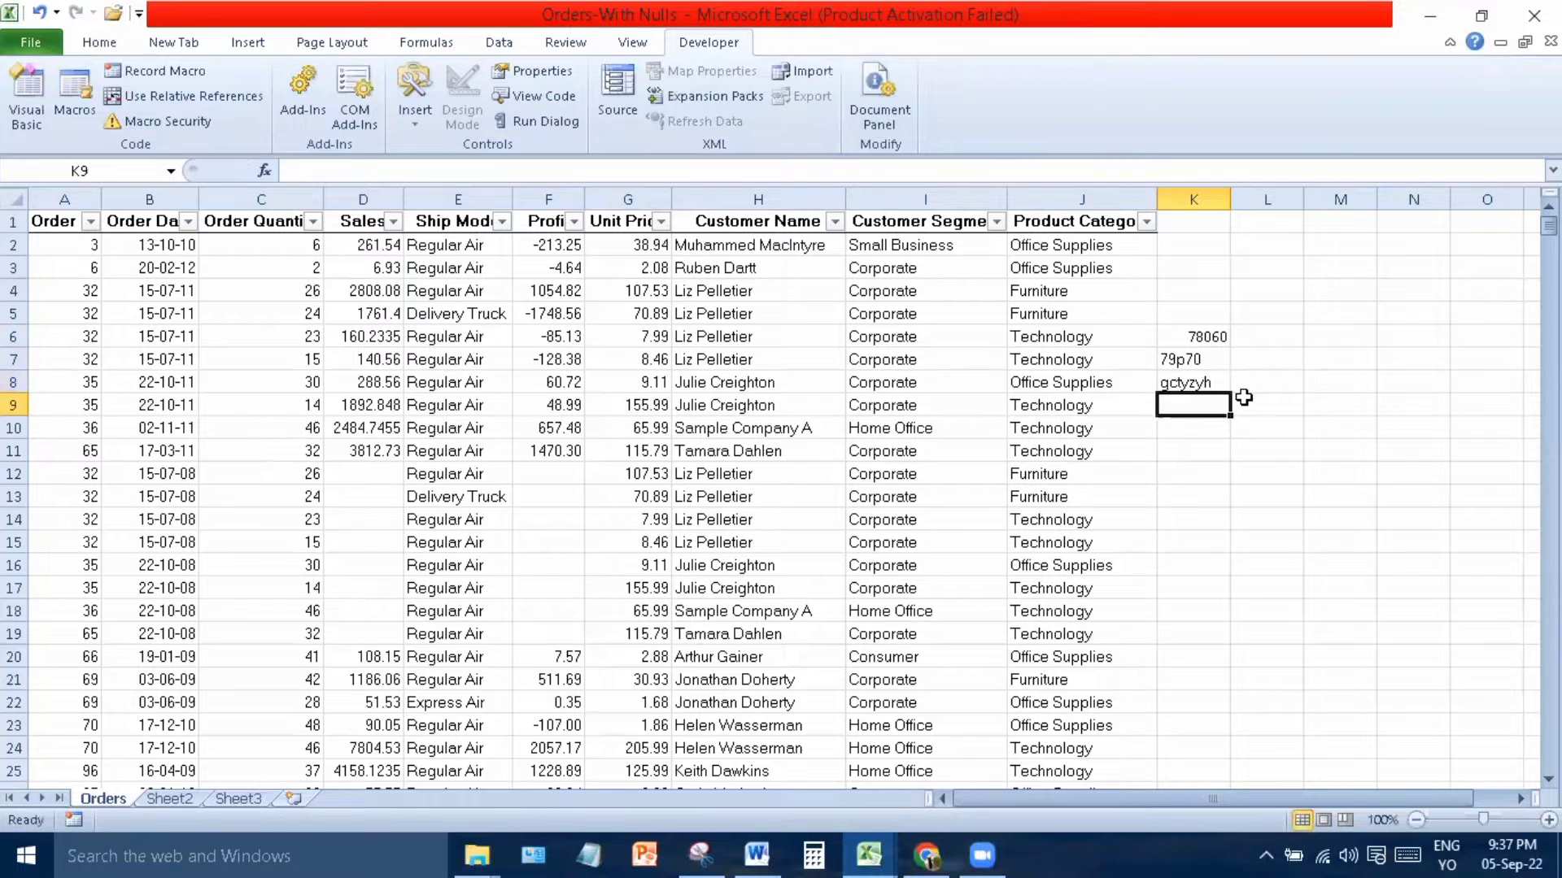
Clear the contents of the cell range K5:K12.
{"action": "left_click", "coordinate": [1184, 452]}
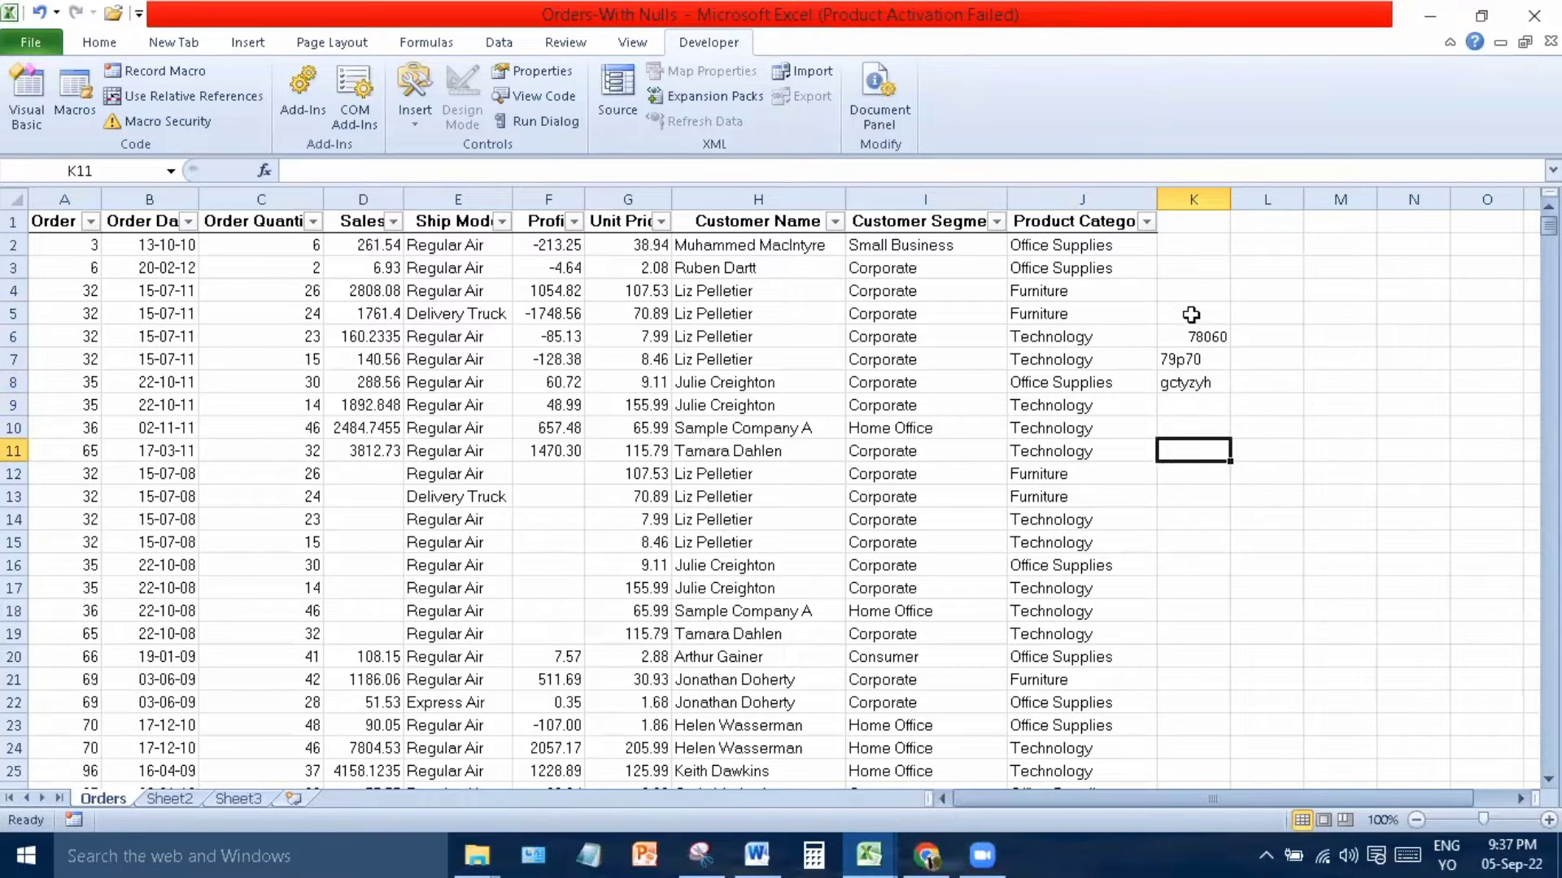
{"action": "left_click_drag", "start_coordinate": [1192, 312], "coordinate": [1205, 465]}
{"action": "key", "text": "Delete"}
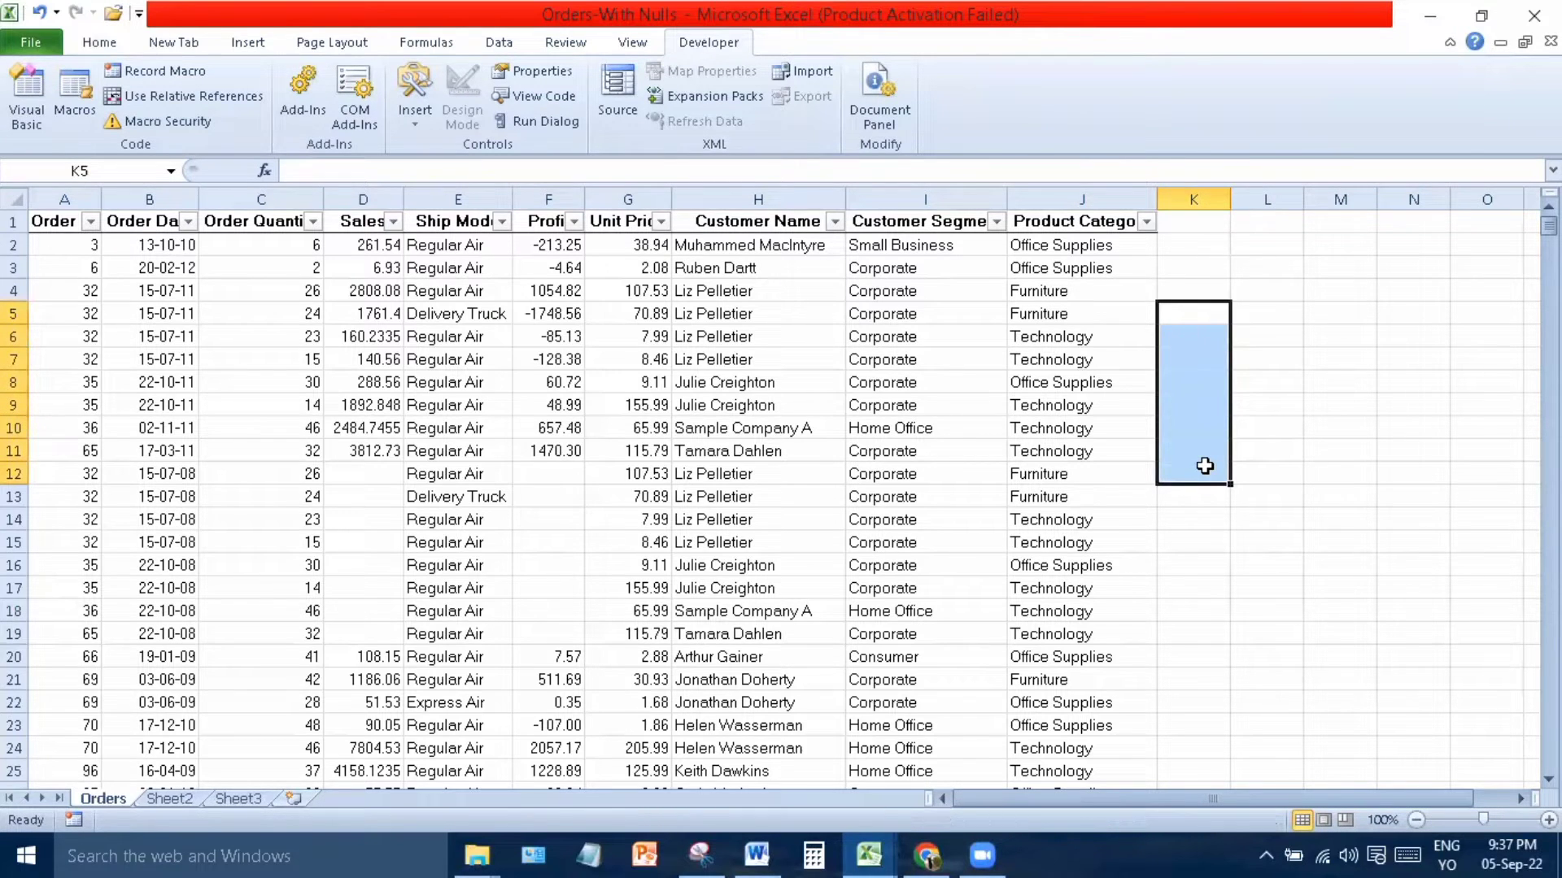
Enter the numbers 2500000 in cell K5 and 0.54000 in cell K6.
{"action": "left_click", "coordinate": [1187, 323]}
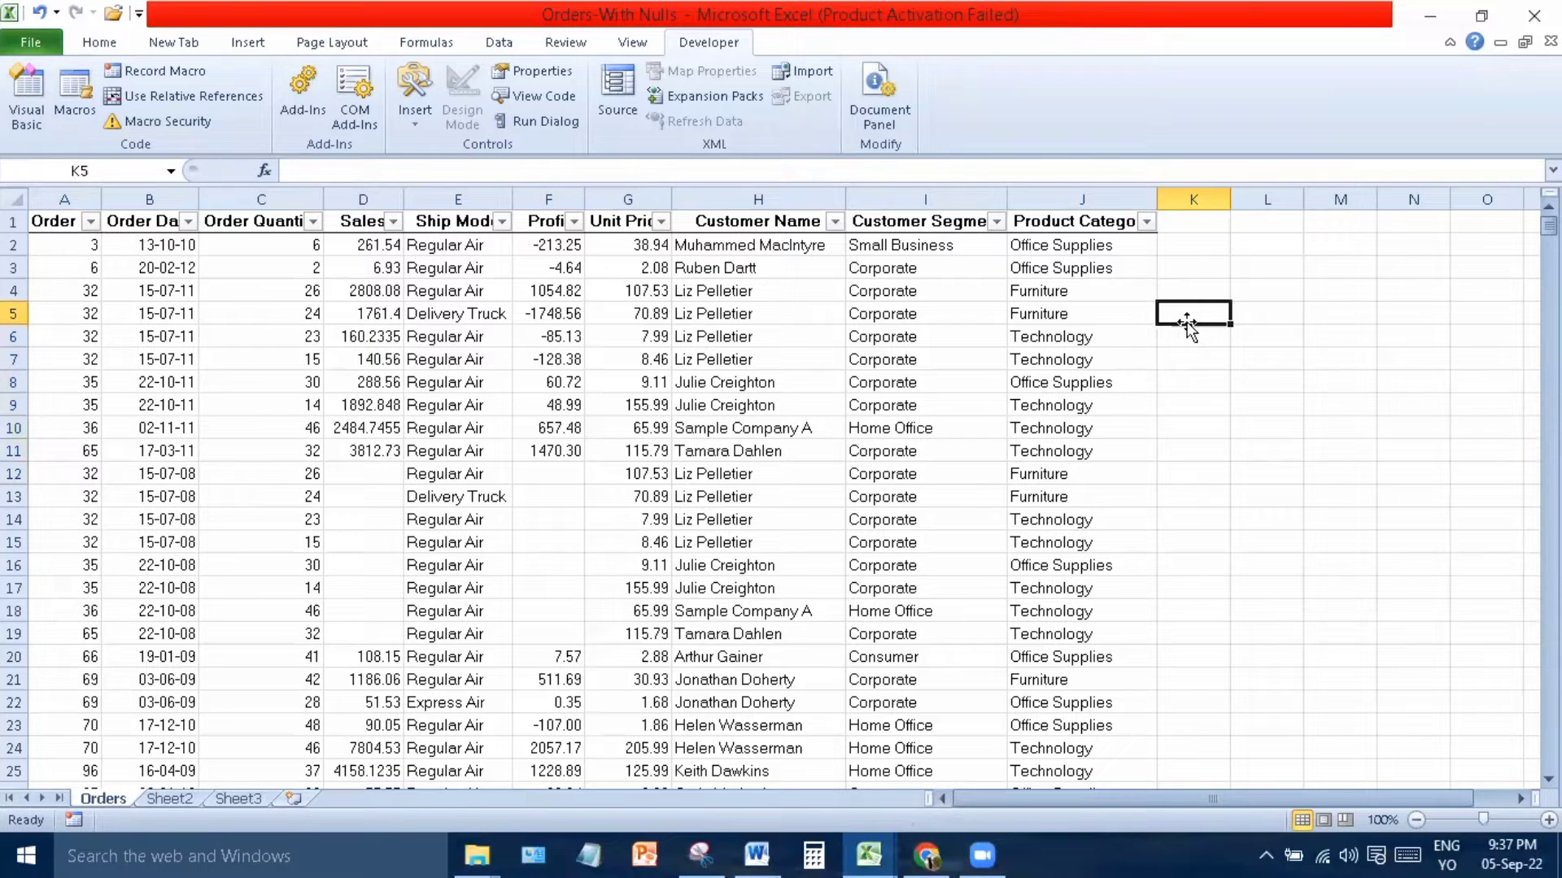
{"action": "type", "text": "2500"}
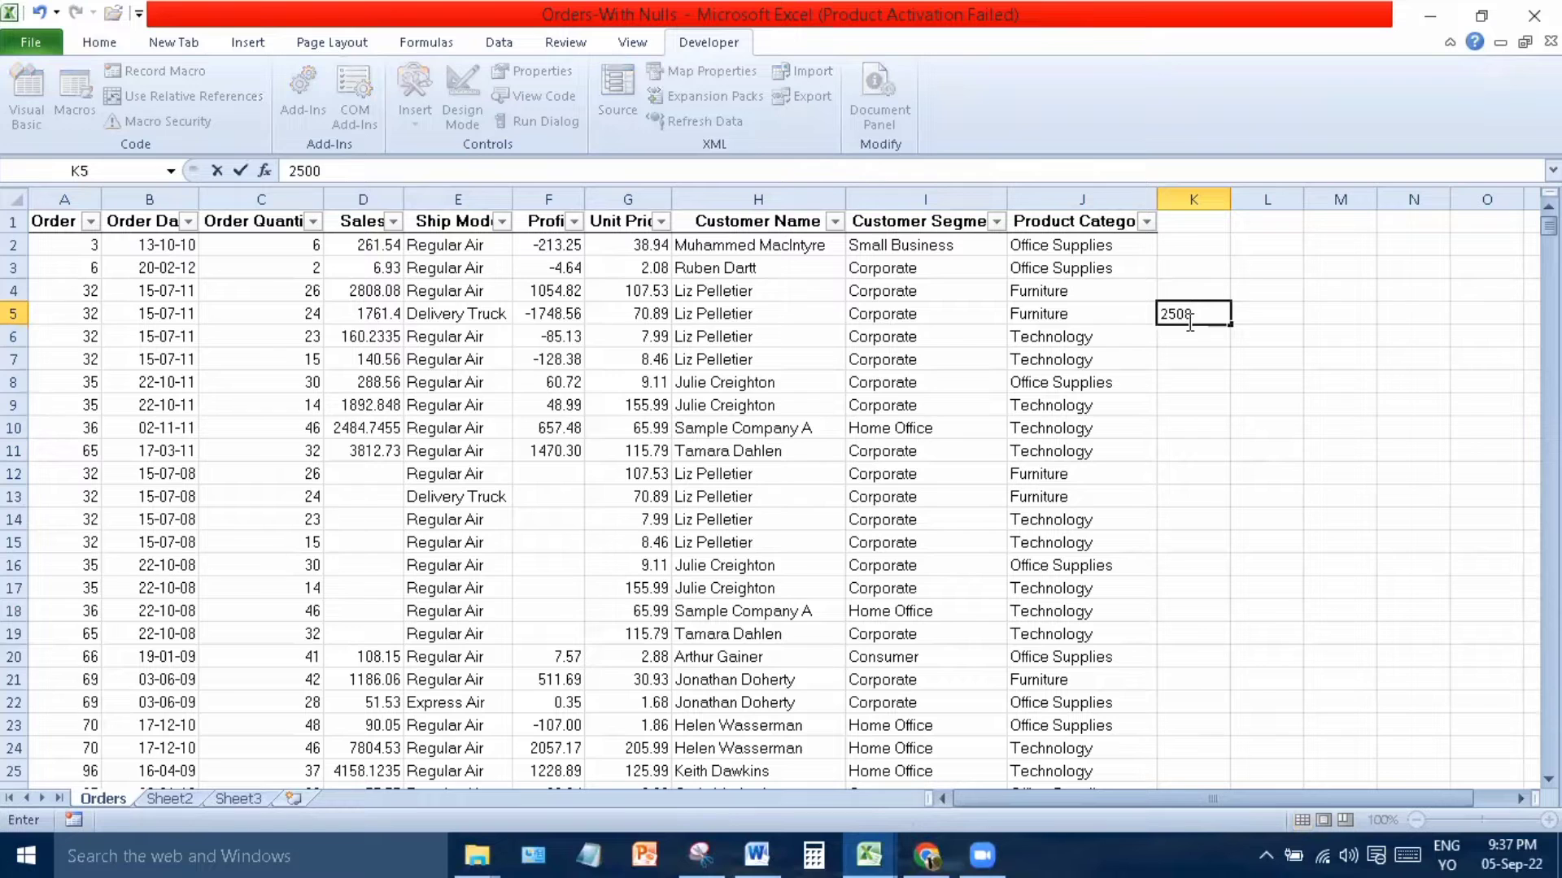
{"action": "type", "text": "000"}
{"action": "key", "text": "Return"}
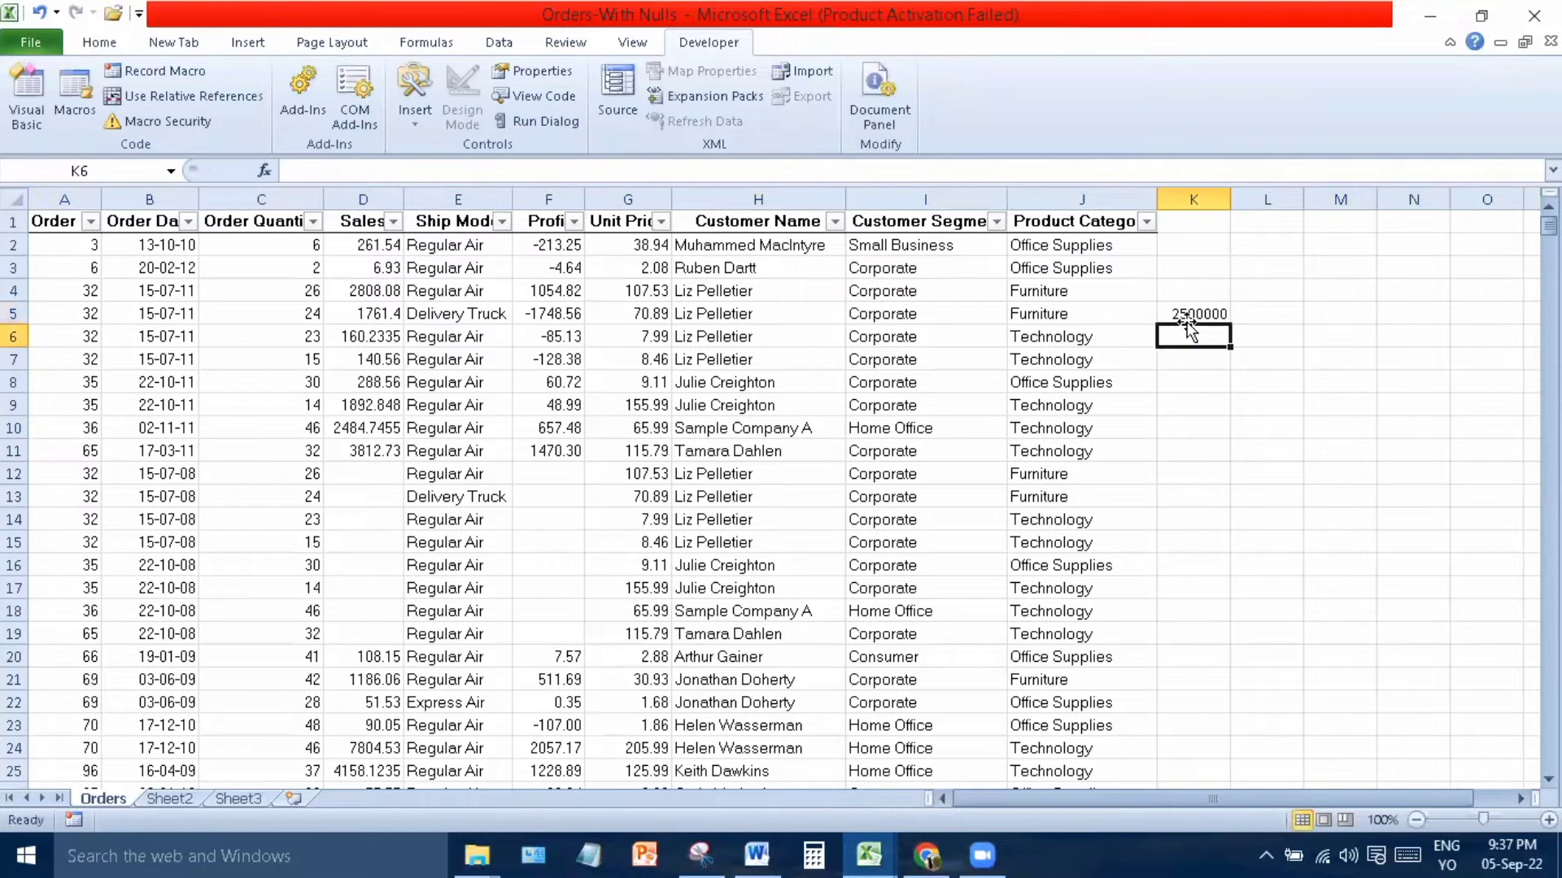
{"action": "type", "text": "0"}
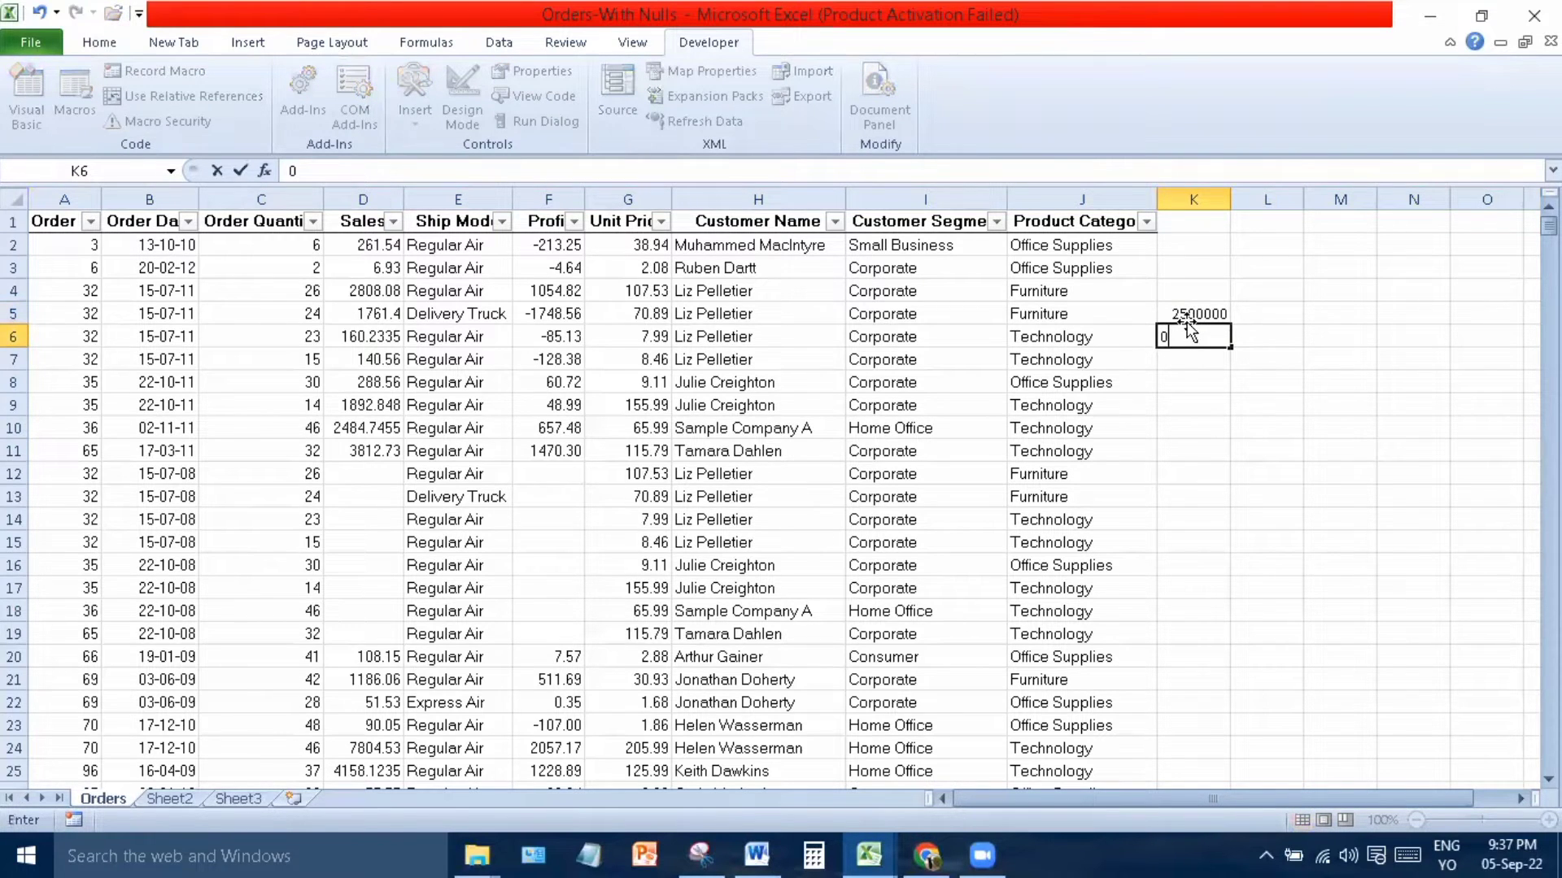
{"action": "type", "text": ".54000"}
{"action": "key", "text": "Return"}
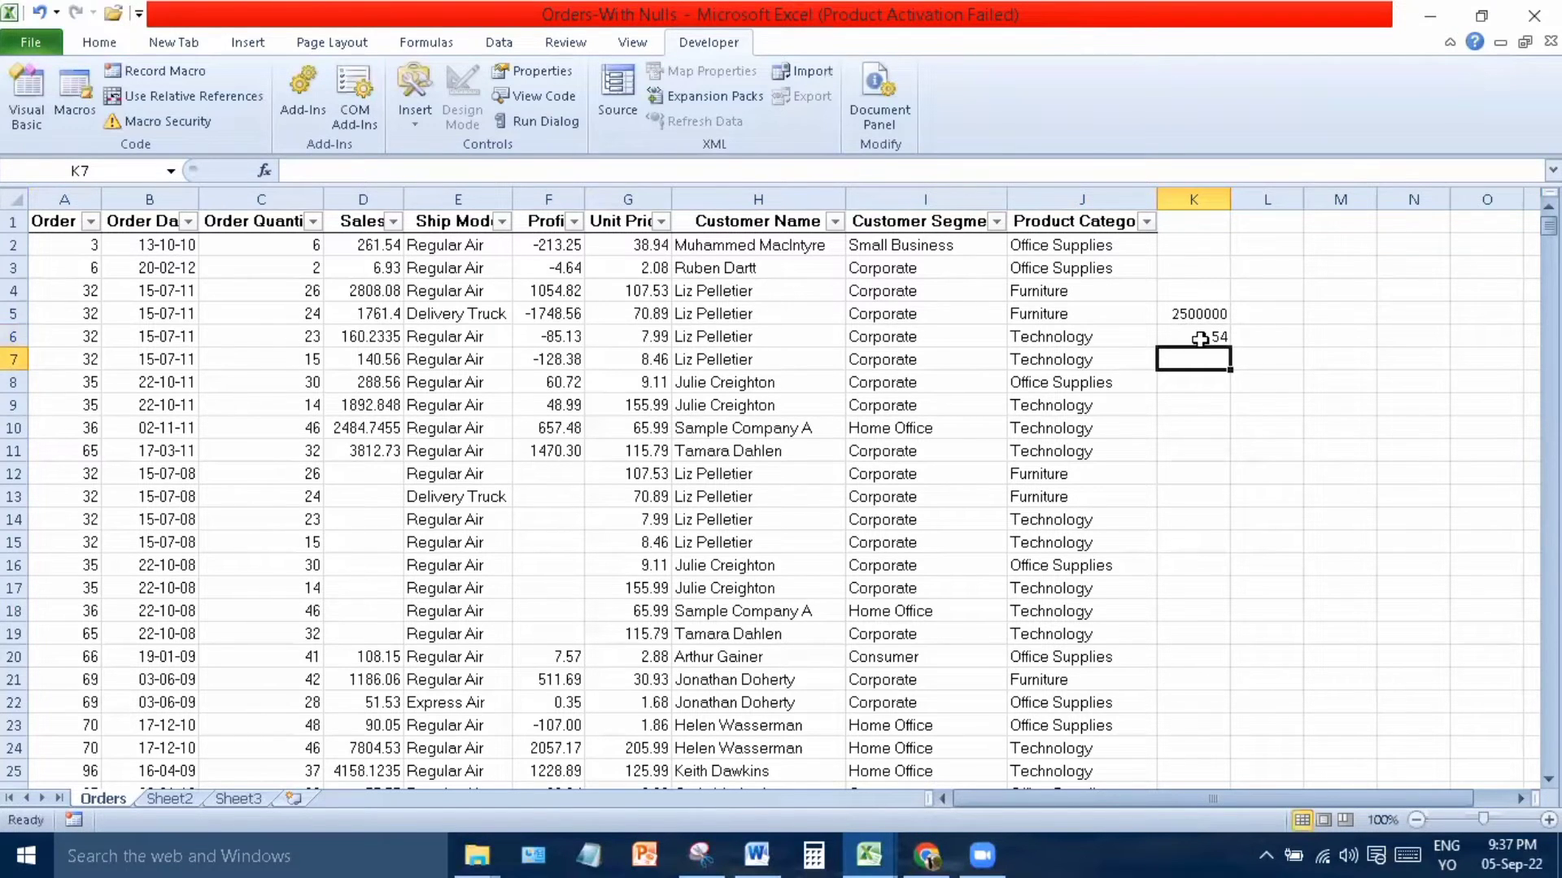
Re-enter the number 0.54000 in cell K6.
{"action": "left_click", "coordinate": [1203, 338]}
{"action": "key", "text": "BackSpace"}
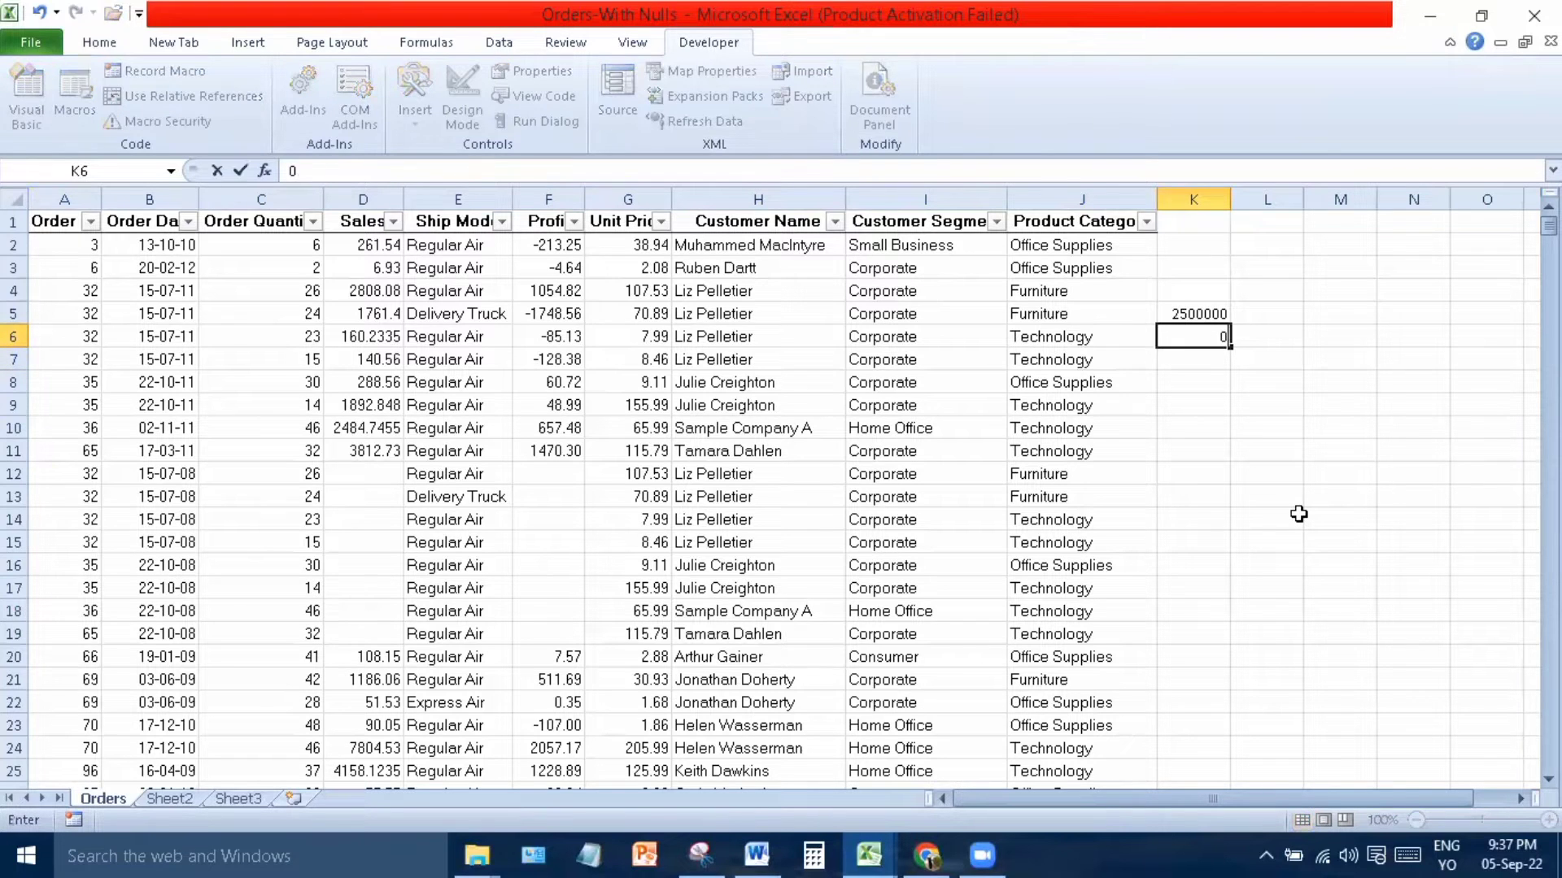
{"action": "type", "text": "0.54000"}
{"action": "key", "text": "Return"}
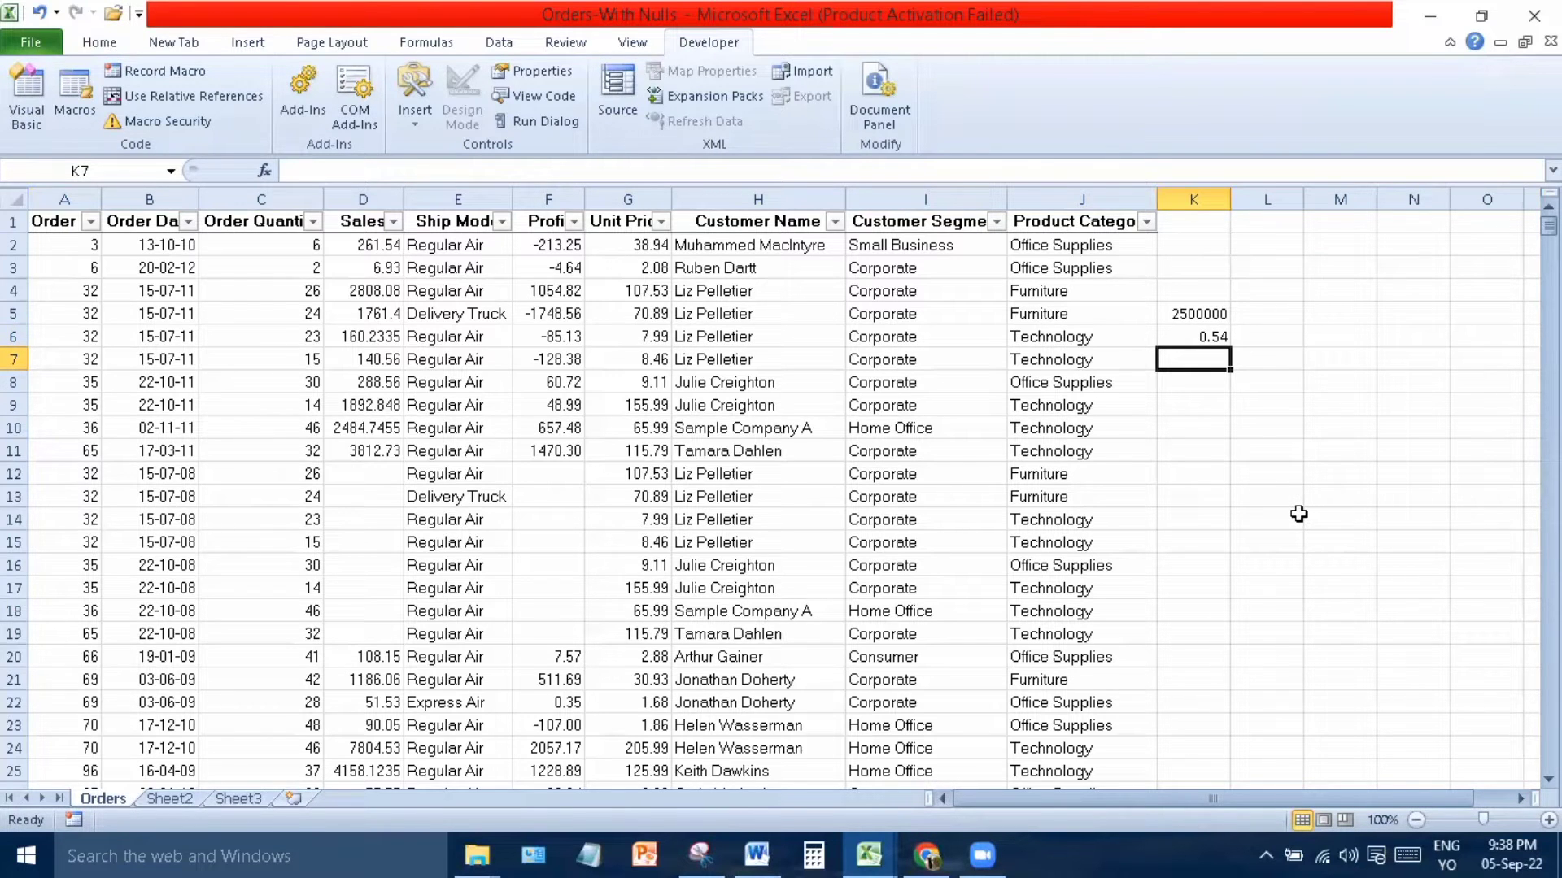
Apply the comma style with thousands separators to the number in cell K5.
{"action": "left_click", "coordinate": [1202, 310]}
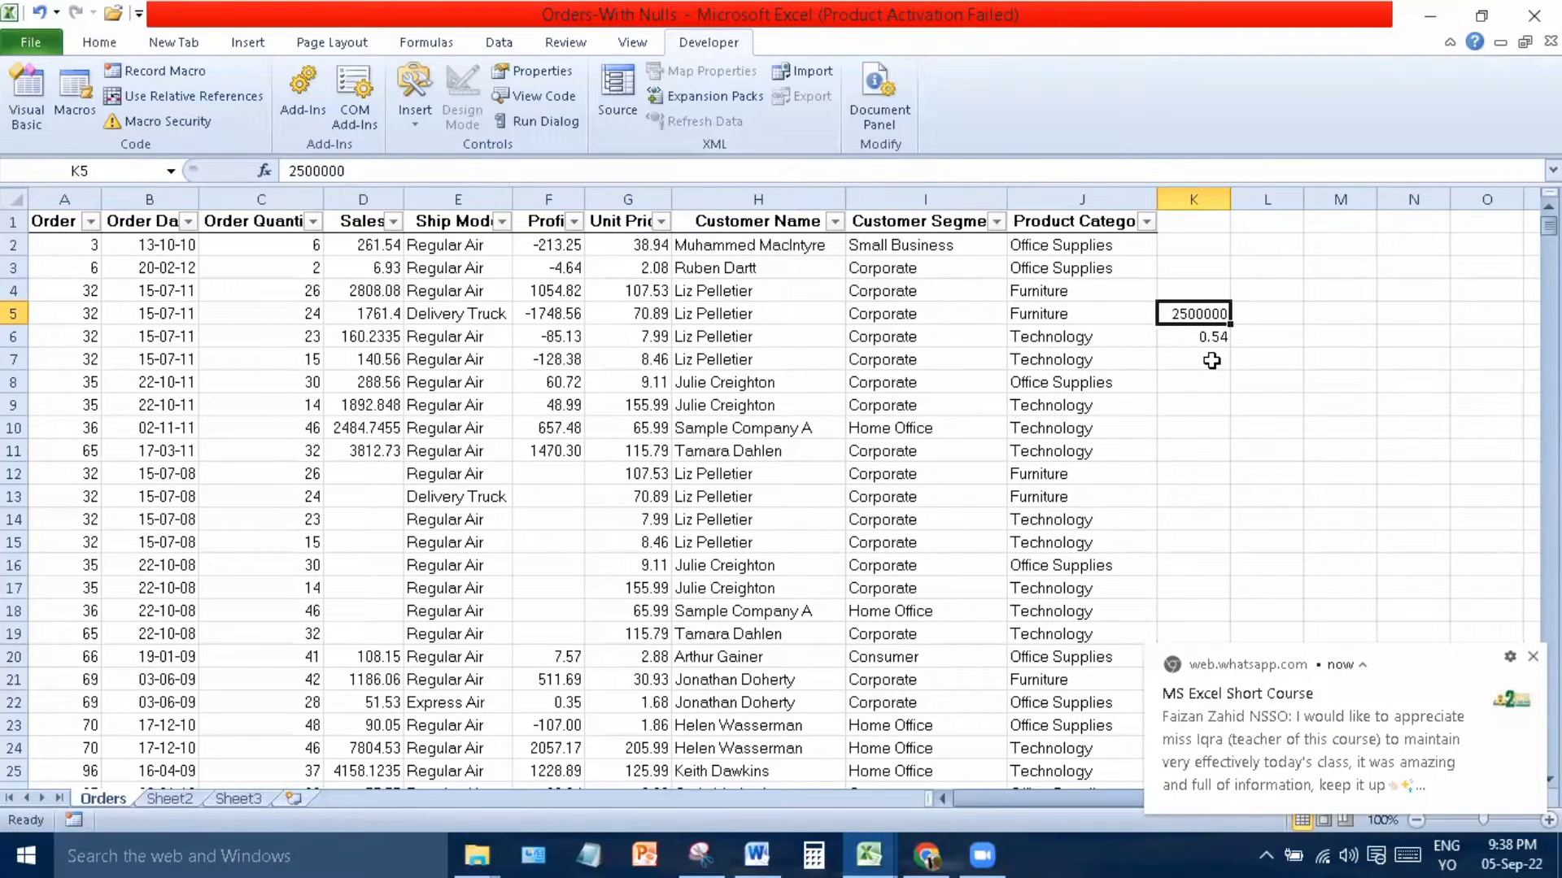
{"action": "left_click", "coordinate": [1532, 656]}
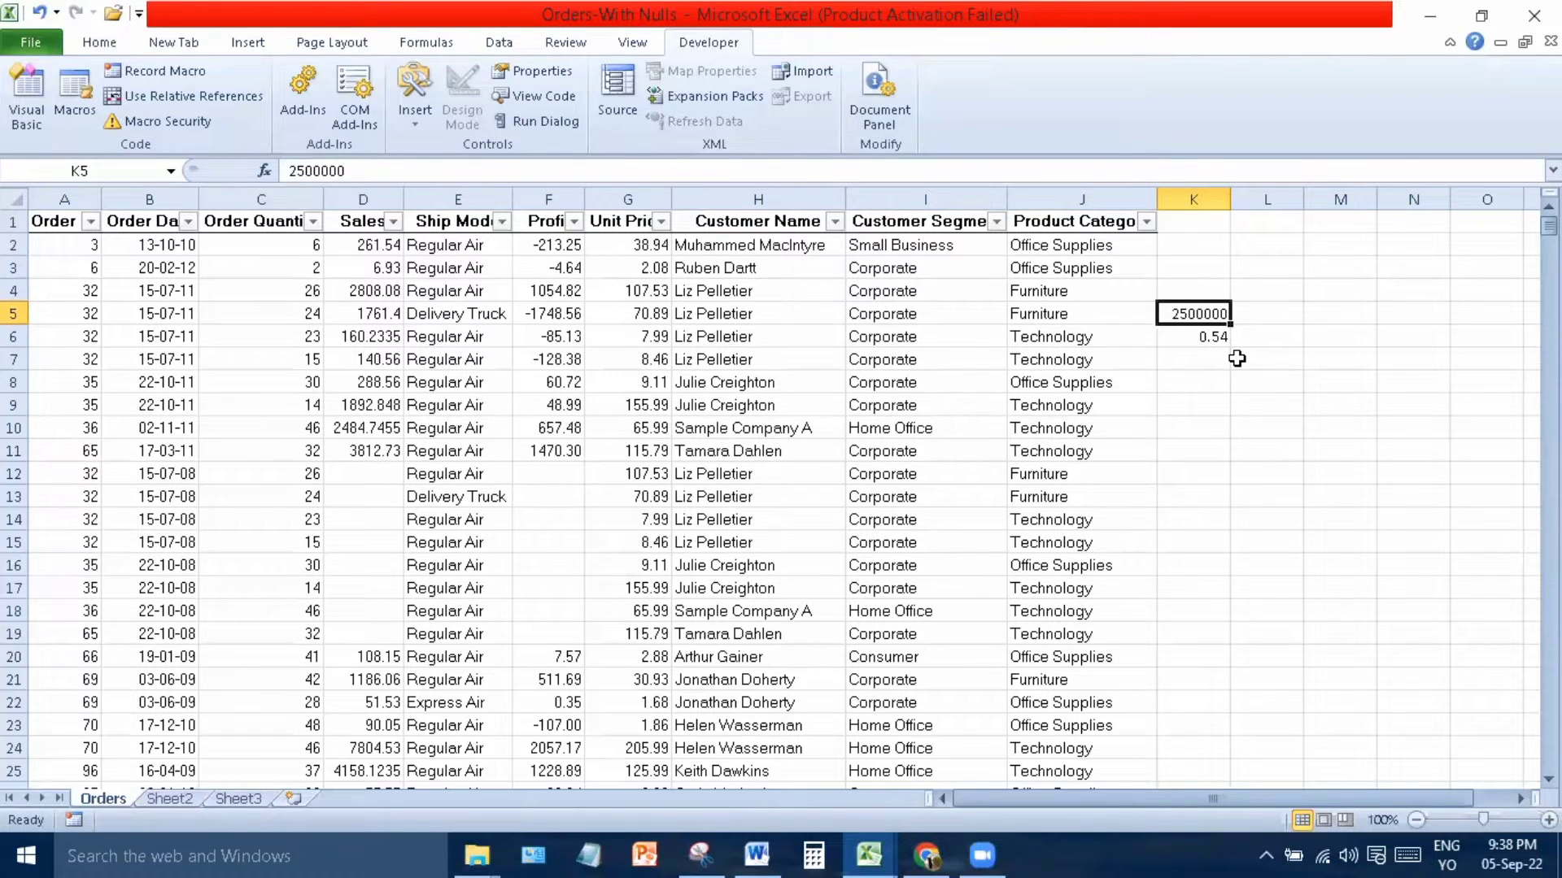
{"action": "left_click", "coordinate": [98, 47]}
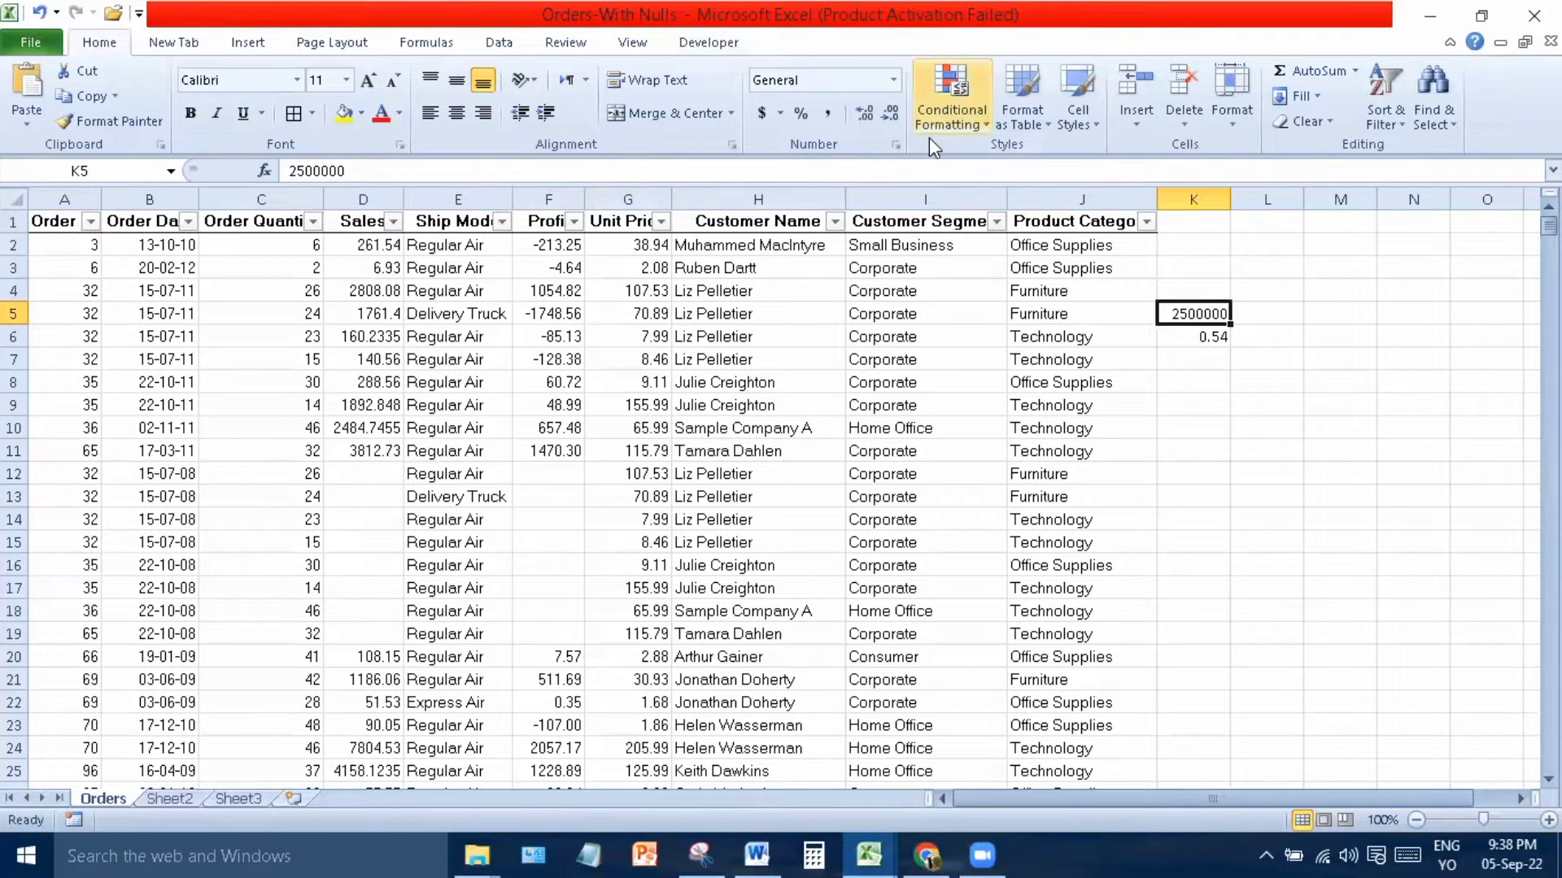
{"action": "left_click_drag", "start_coordinate": [929, 139], "coordinate": [985, 175]}
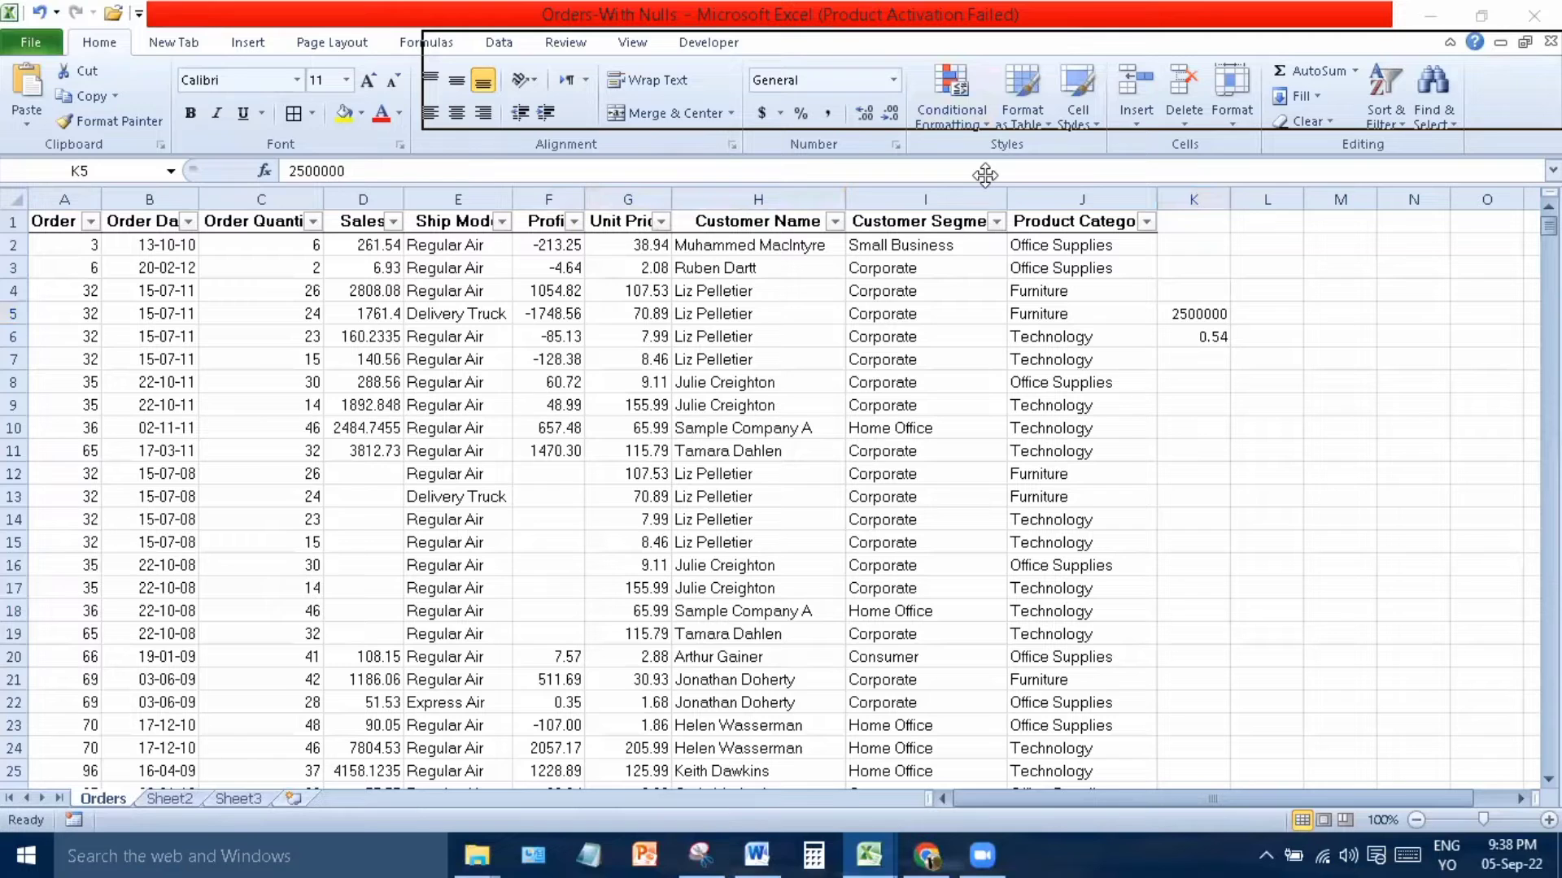
{"action": "left_click", "coordinate": [1187, 316]}
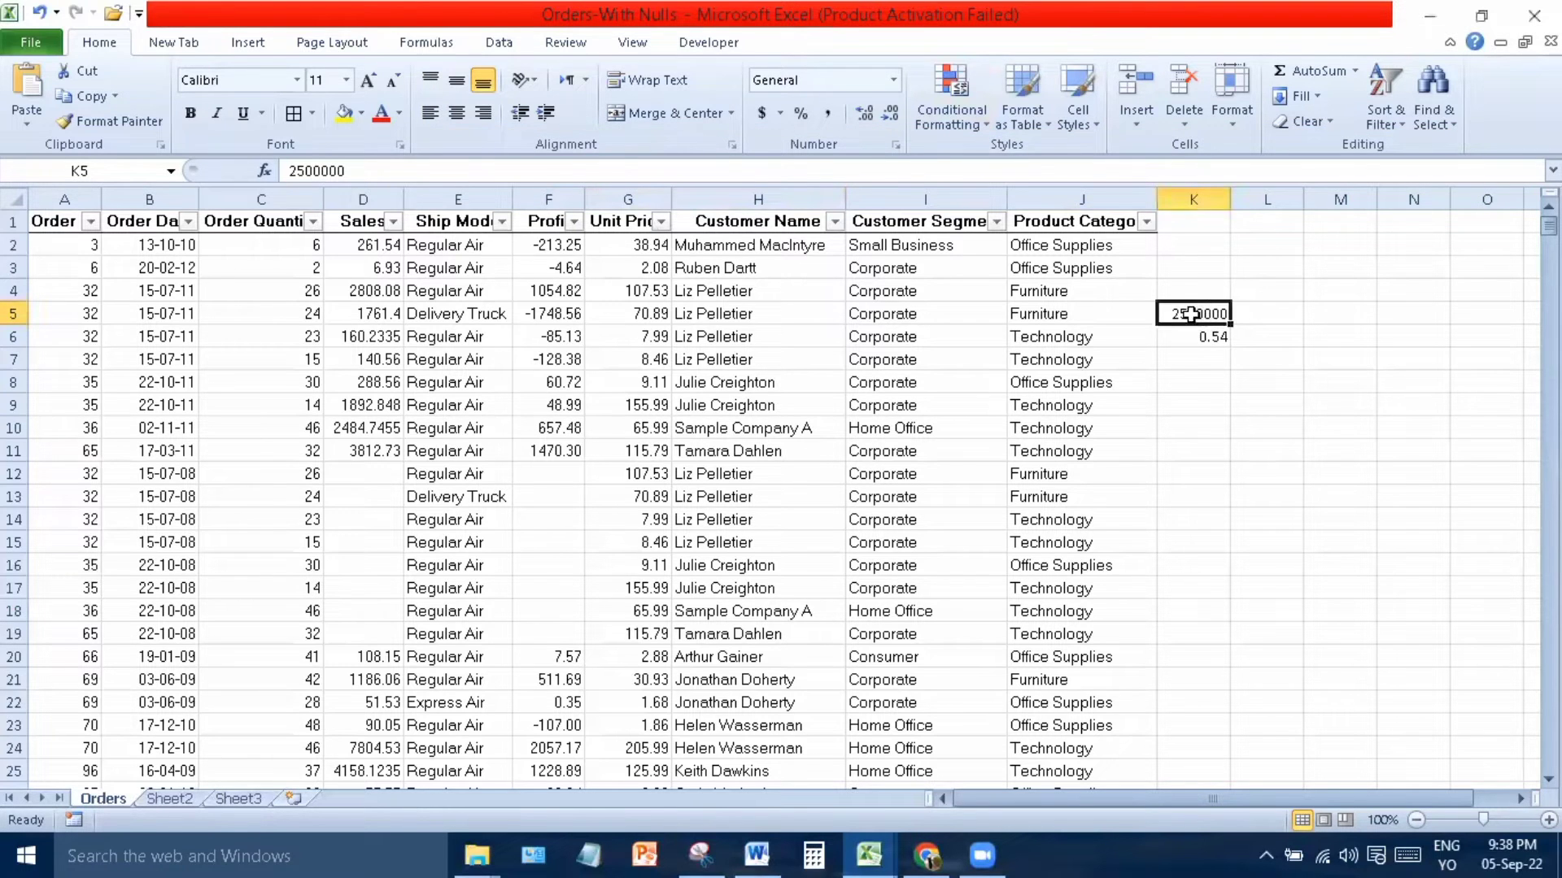
{"action": "left_click", "coordinate": [826, 111]}
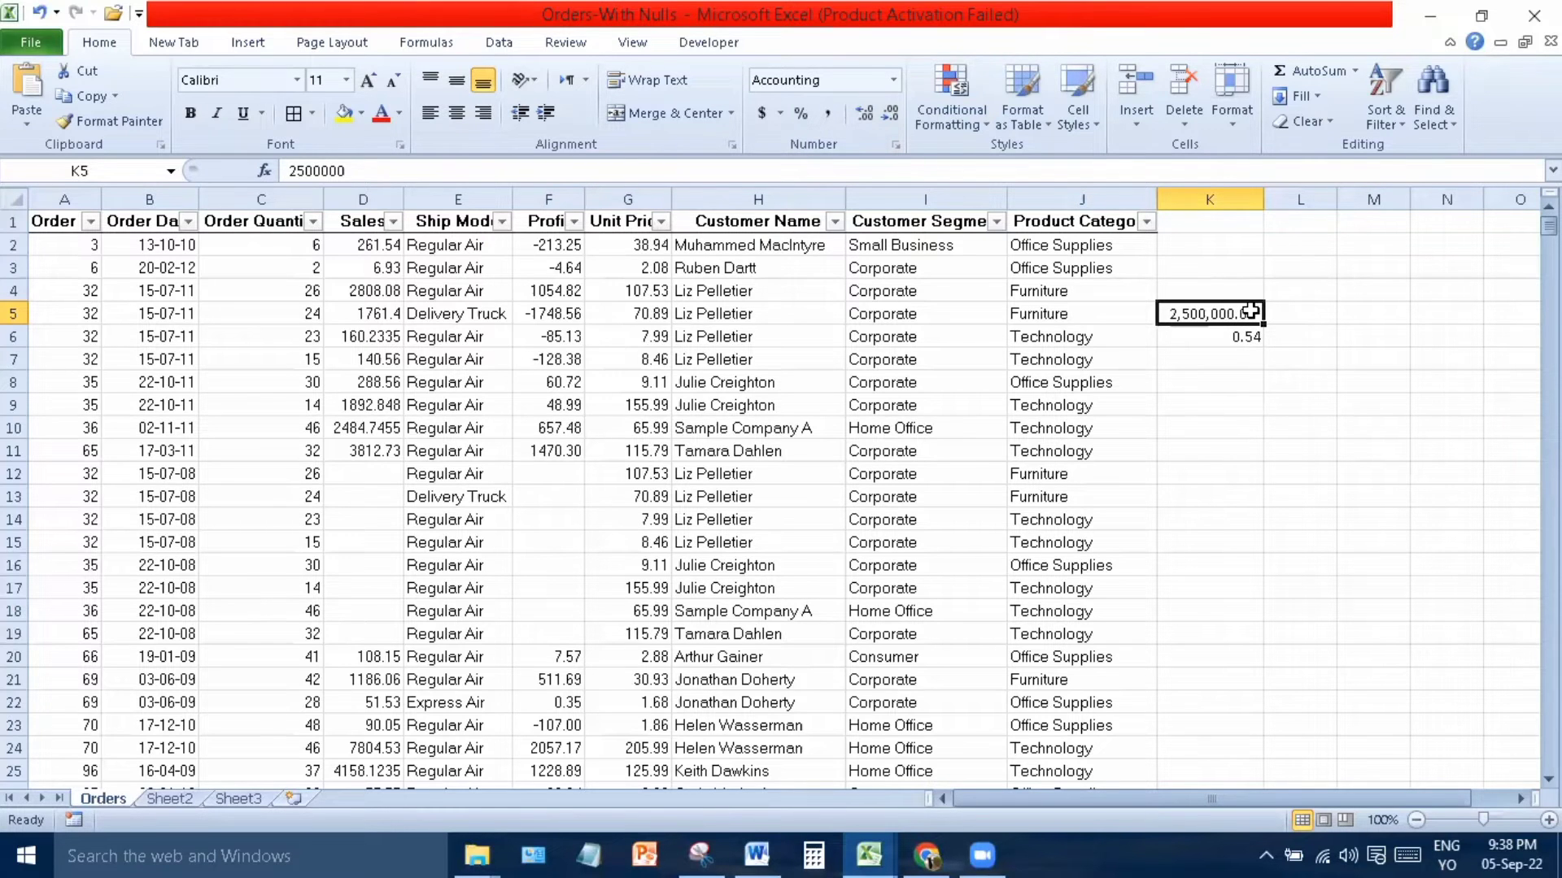
Decrease and increase the decimal places of cell K5, finishing with no decimals.
{"action": "left_click", "coordinate": [890, 115]}
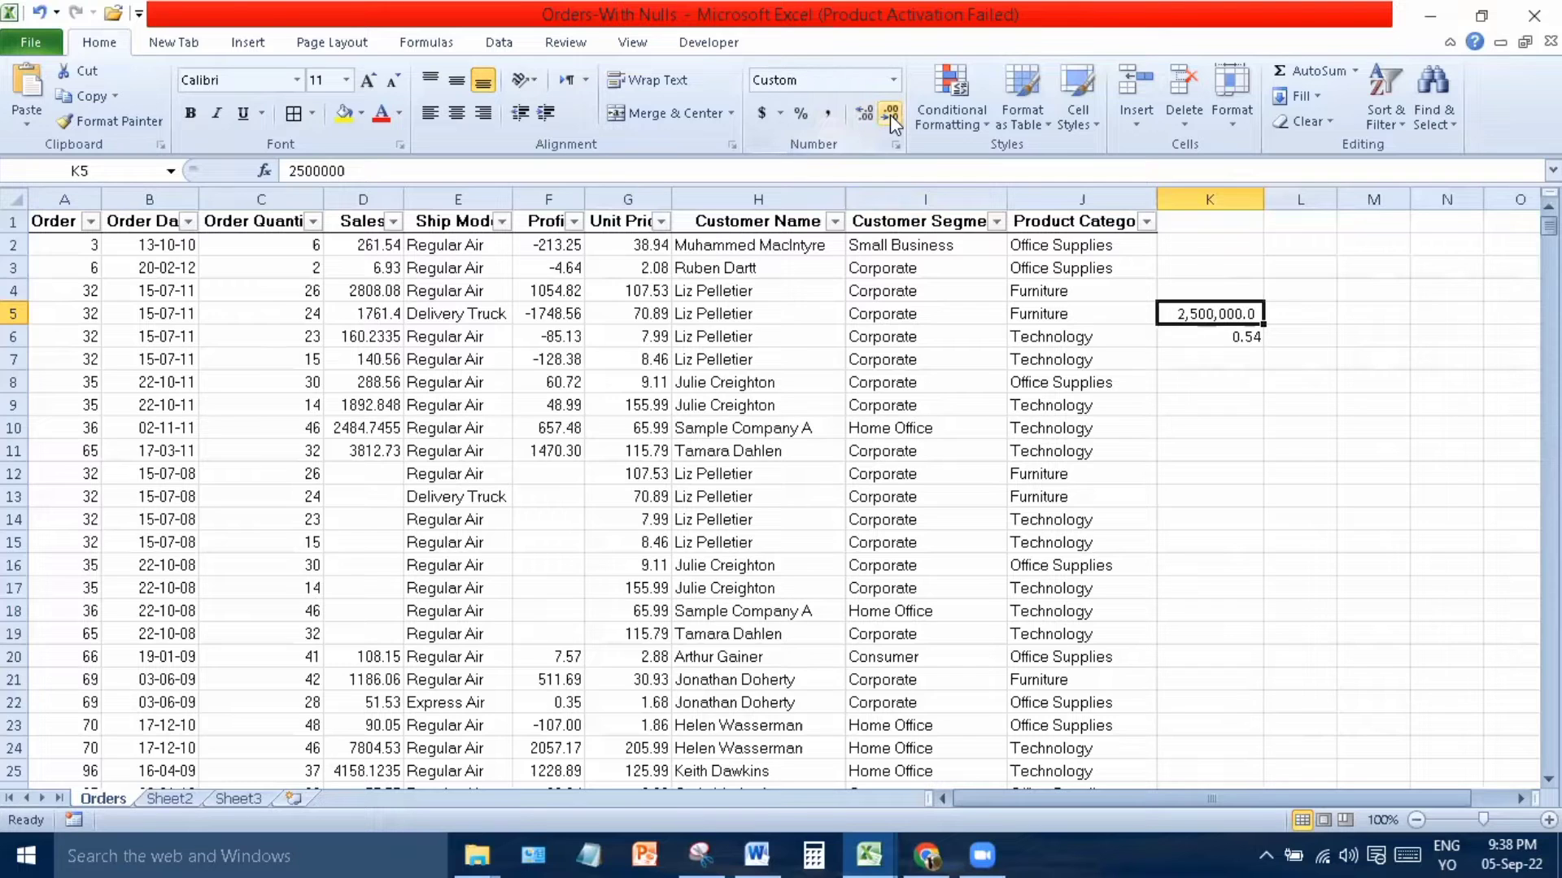
{"action": "left_click", "coordinate": [890, 115]}
{"action": "left_click", "coordinate": [864, 116]}
{"action": "left_click", "coordinate": [865, 116]}
{"action": "left_click", "coordinate": [893, 111]}
{"action": "left_click", "coordinate": [892, 111]}
Increase the displayed decimal places of cell K6 to five and deselect the cell.
{"action": "left_click", "coordinate": [1186, 337]}
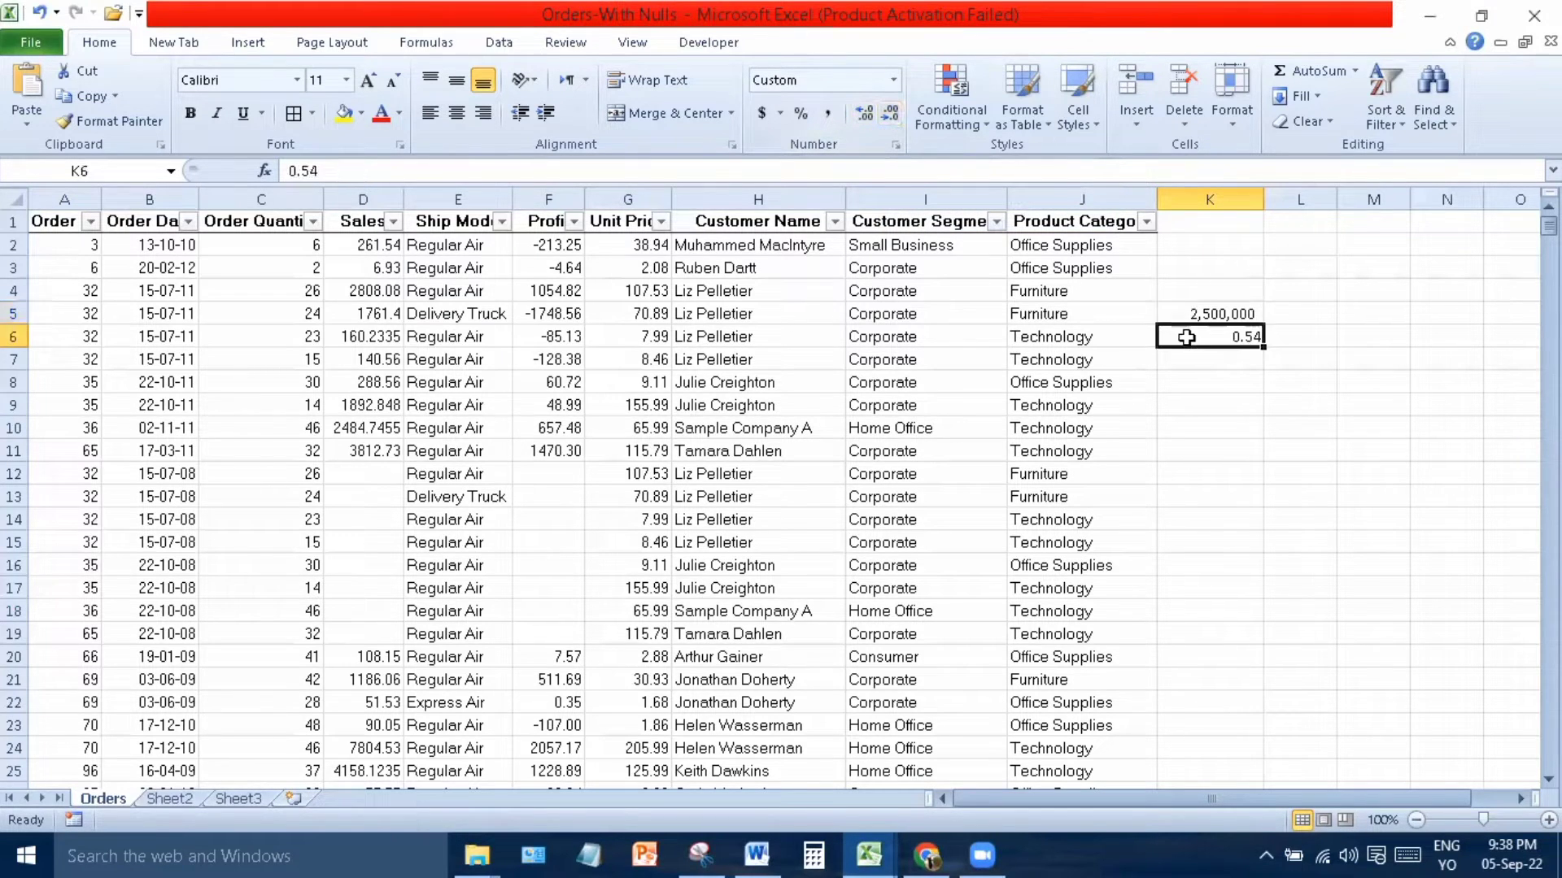
{"action": "left_click", "coordinate": [865, 112]}
{"action": "left_click", "coordinate": [865, 112]}
{"action": "left_click", "coordinate": [865, 114]}
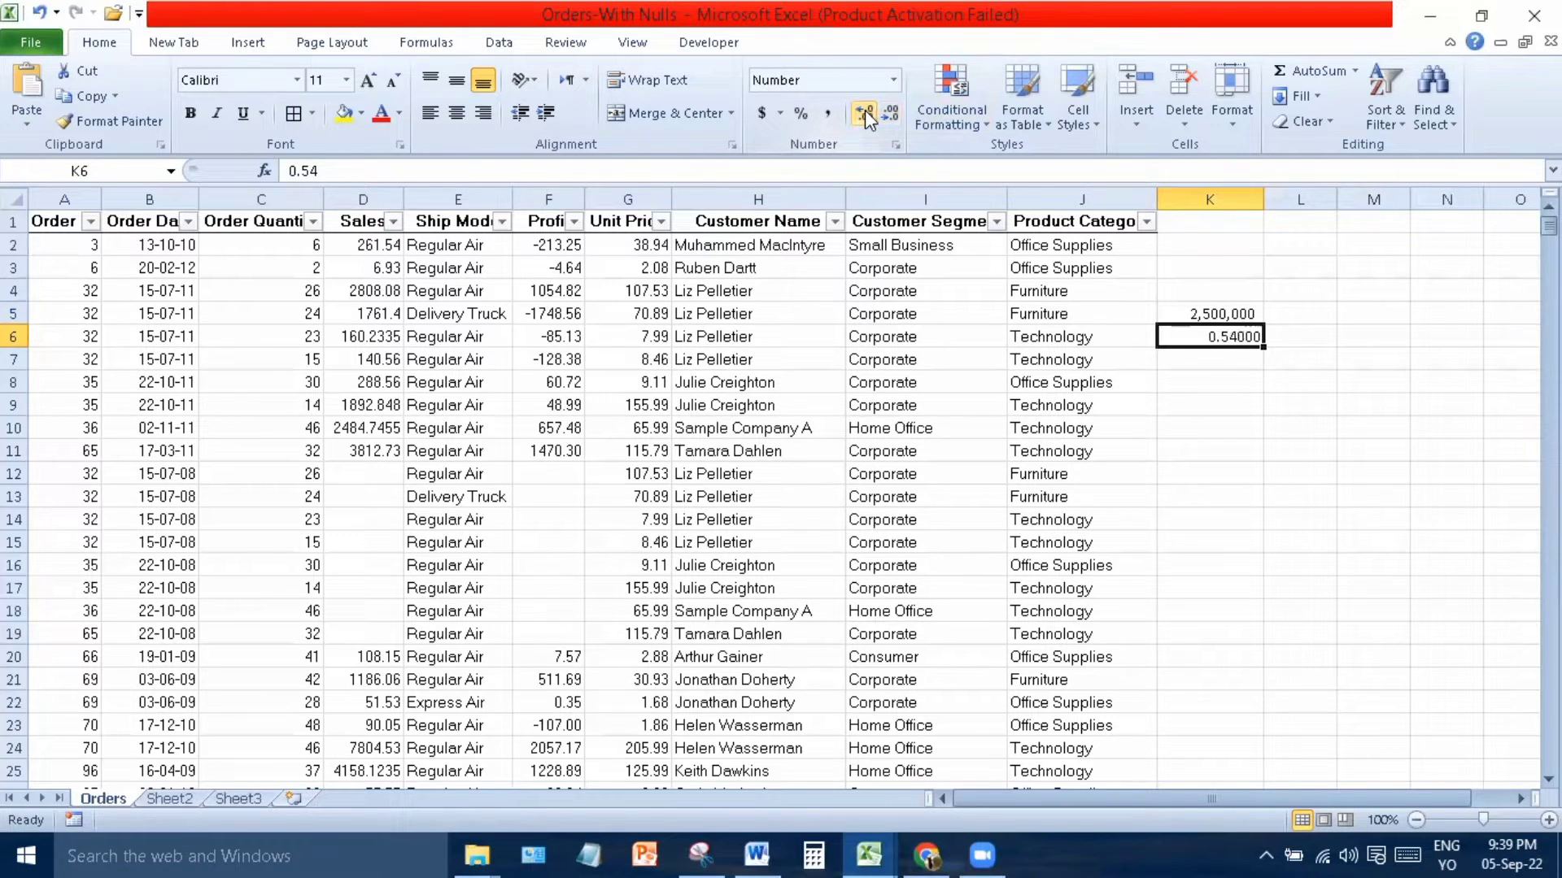
{"action": "left_click", "coordinate": [1291, 408]}
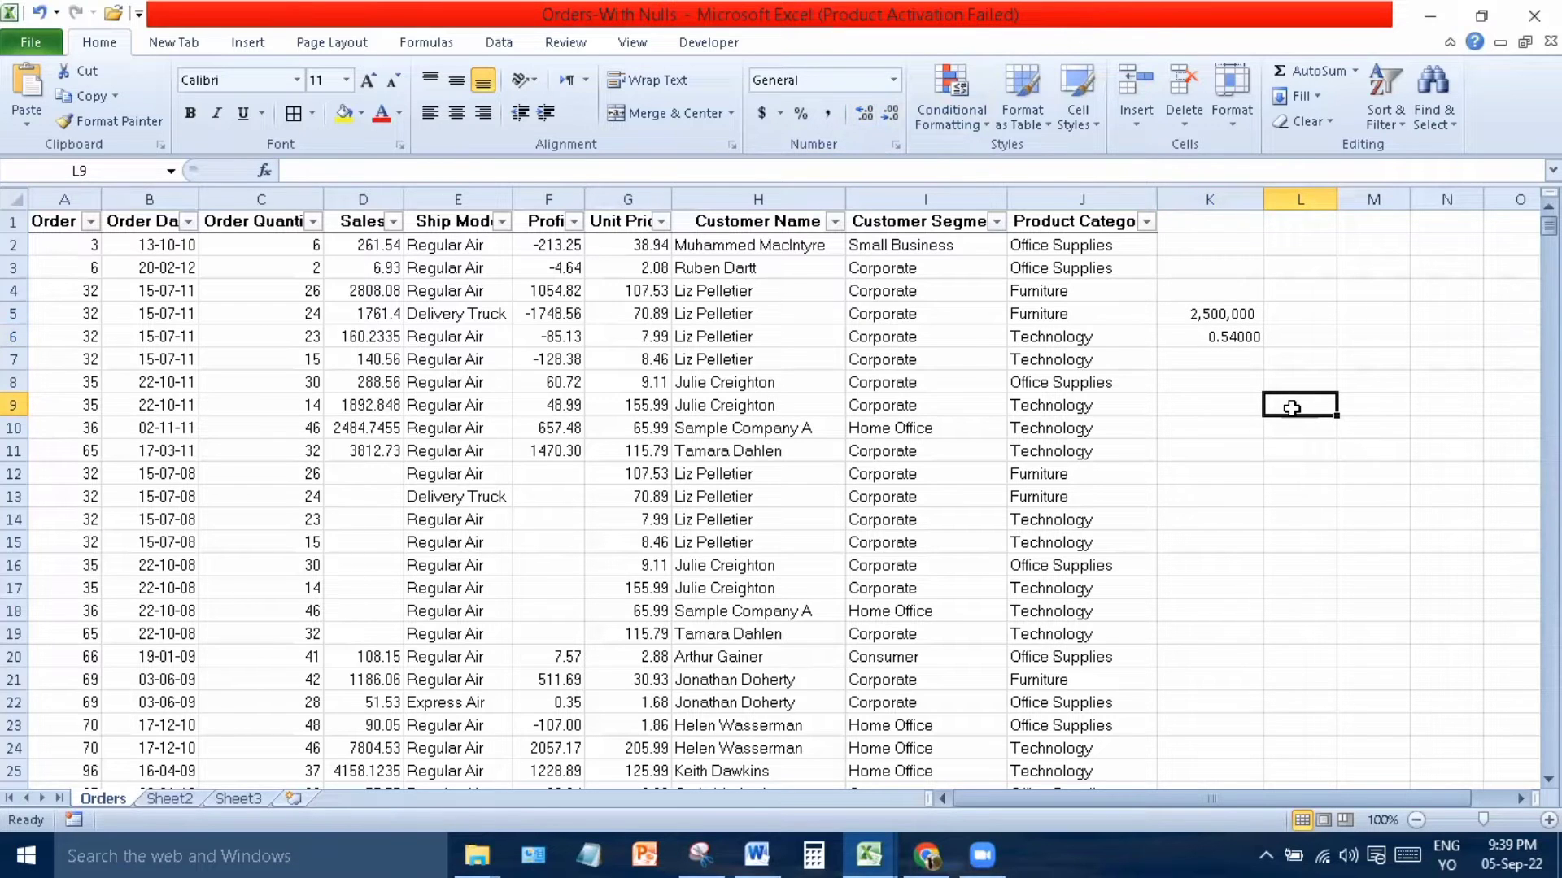
Open the Format Cells settings for K5 and try the Number category with 8 and with 0 decimal places.
{"action": "left_click", "coordinate": [1202, 313]}
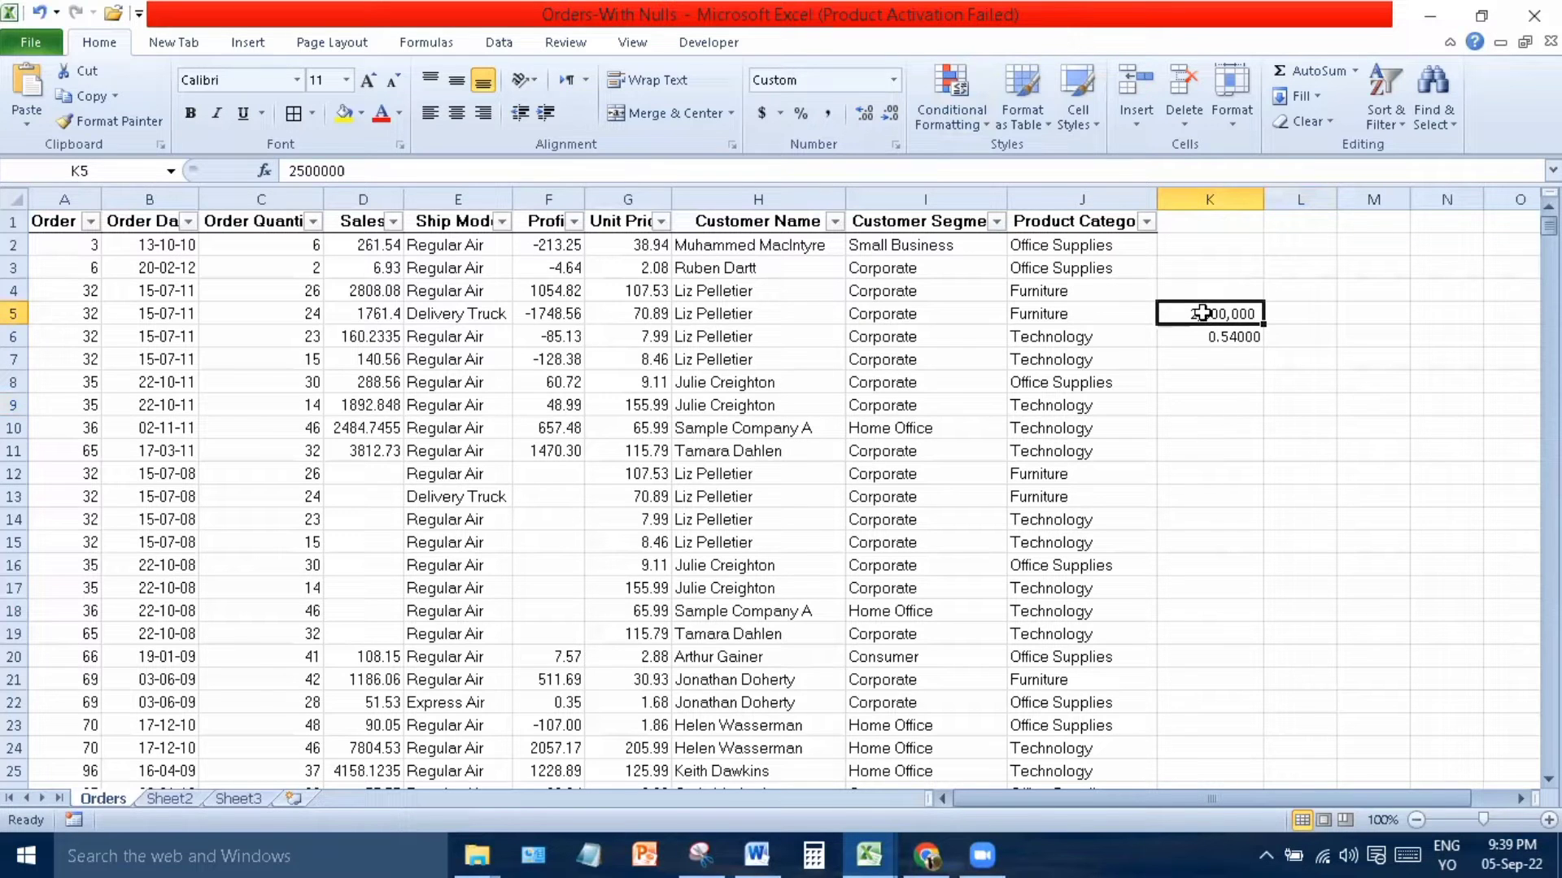
{"action": "right_click", "coordinate": [1204, 315]}
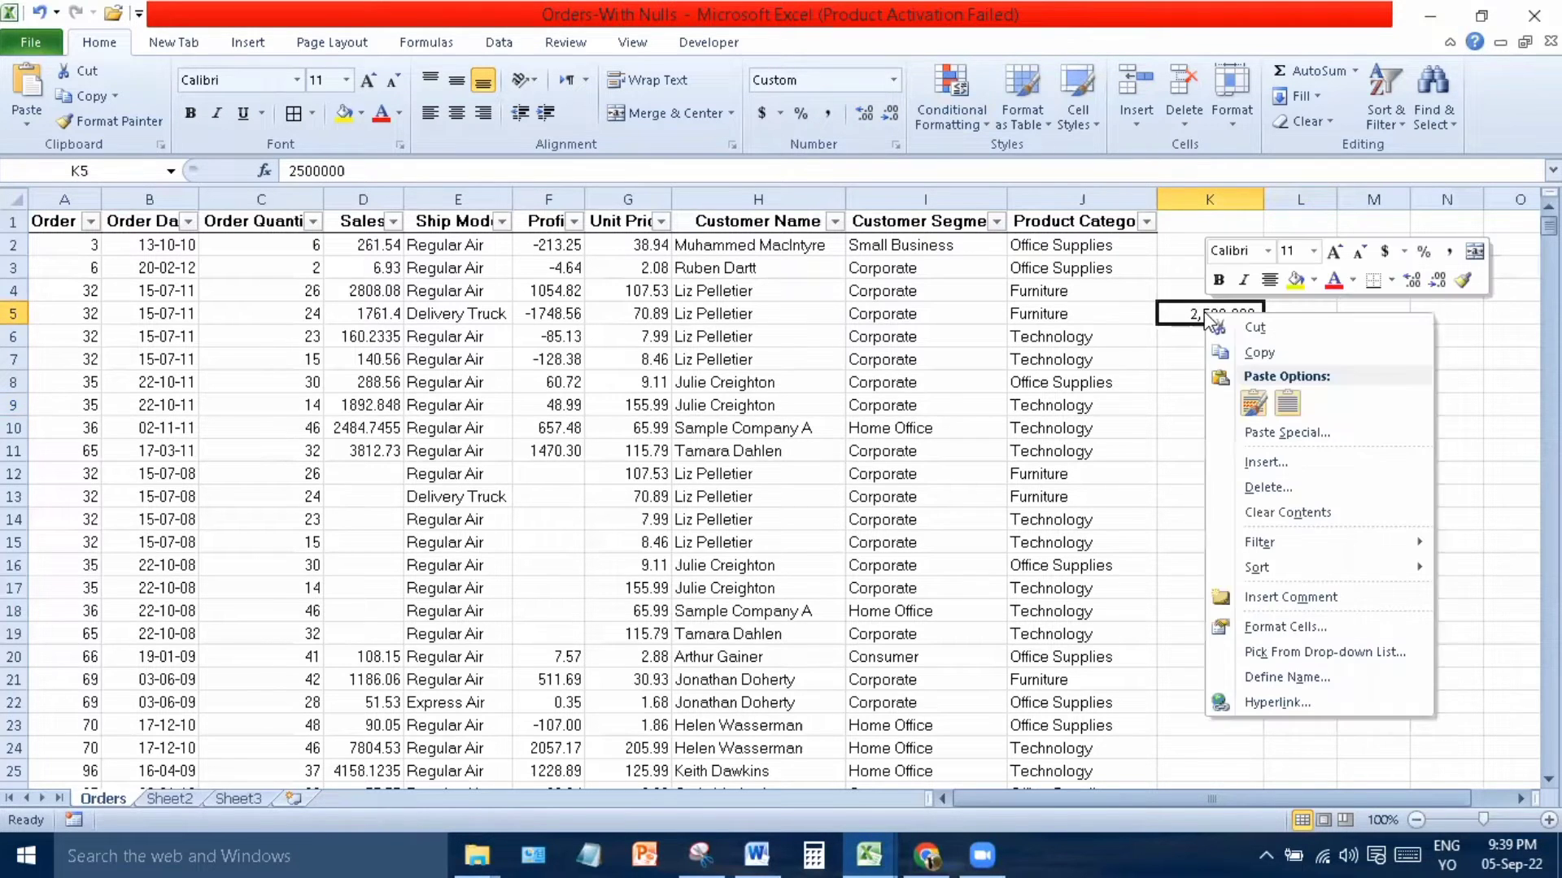
{"action": "left_click", "coordinate": [1299, 631]}
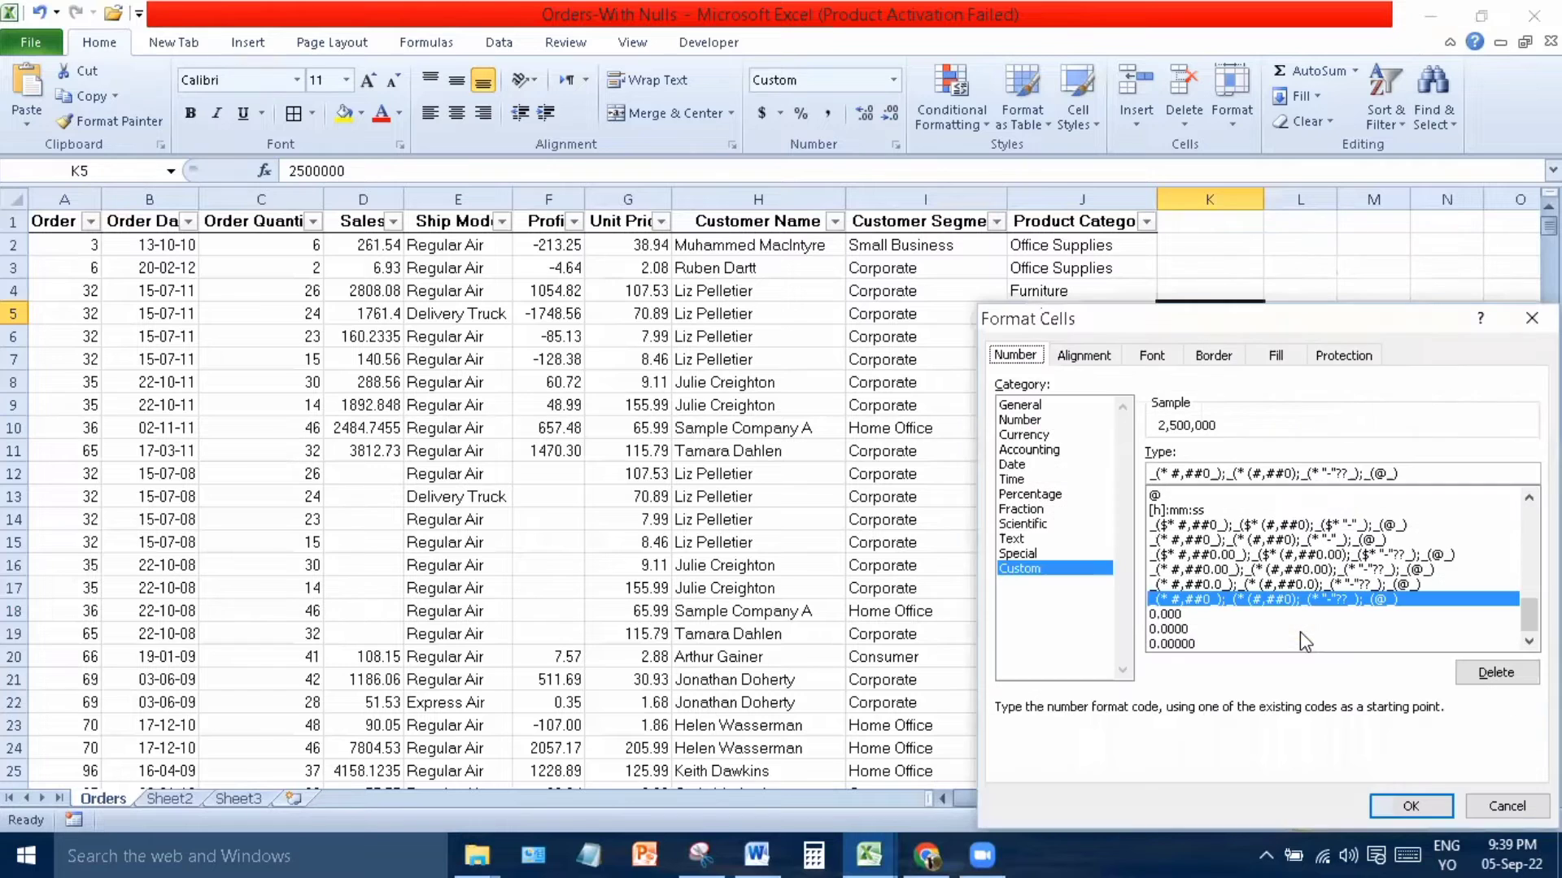
{"action": "left_click", "coordinate": [1026, 419]}
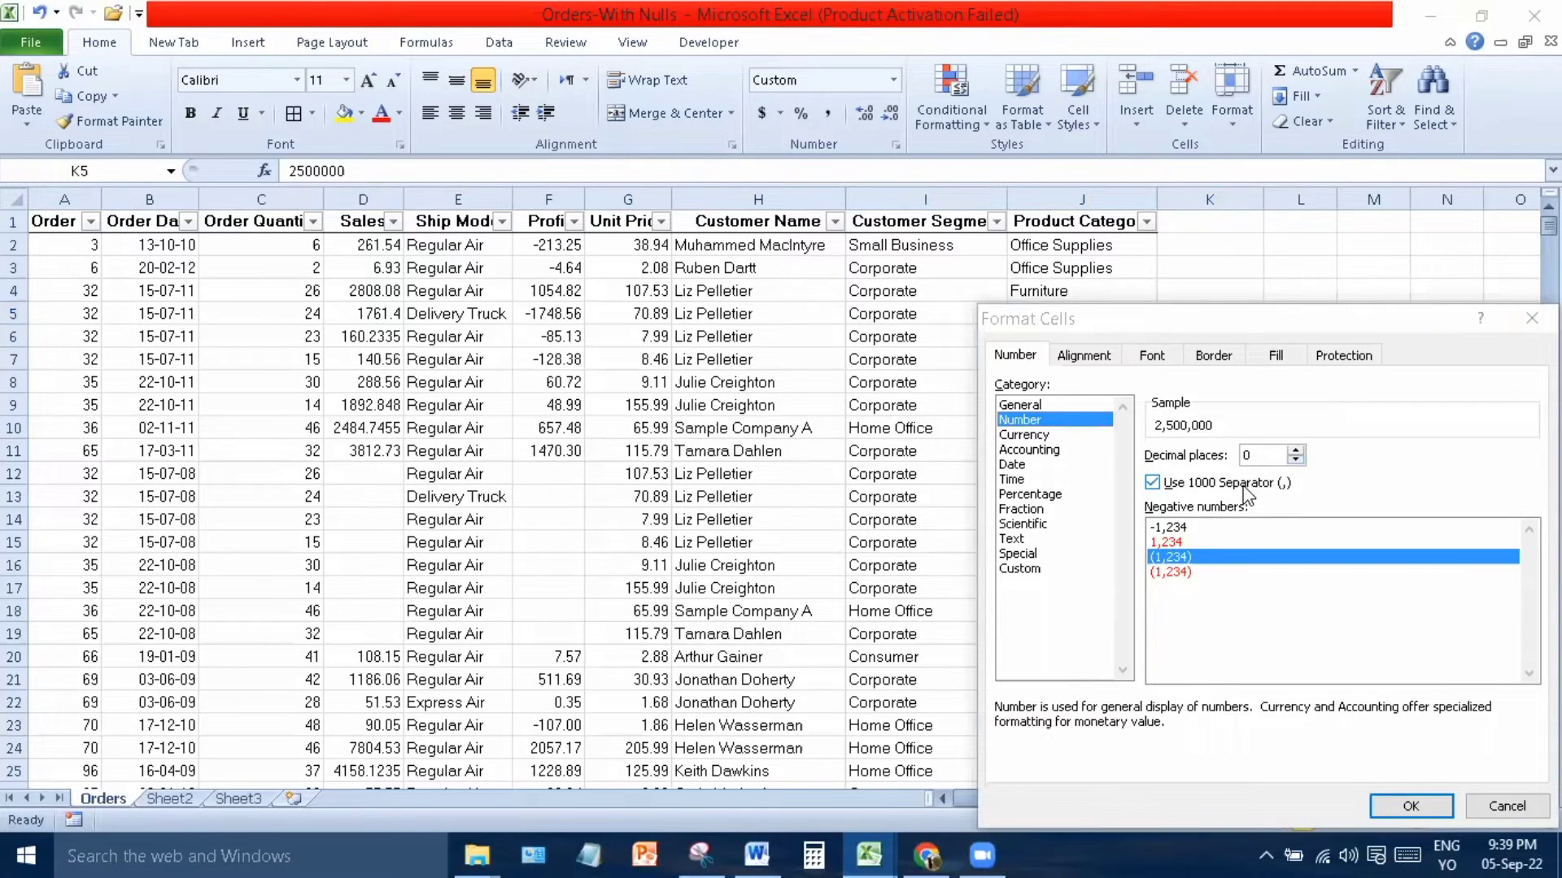
{"action": "left_click", "coordinate": [1295, 451]}
{"action": "left_click", "coordinate": [1295, 451]}
{"action": "left_click", "coordinate": [1296, 451]}
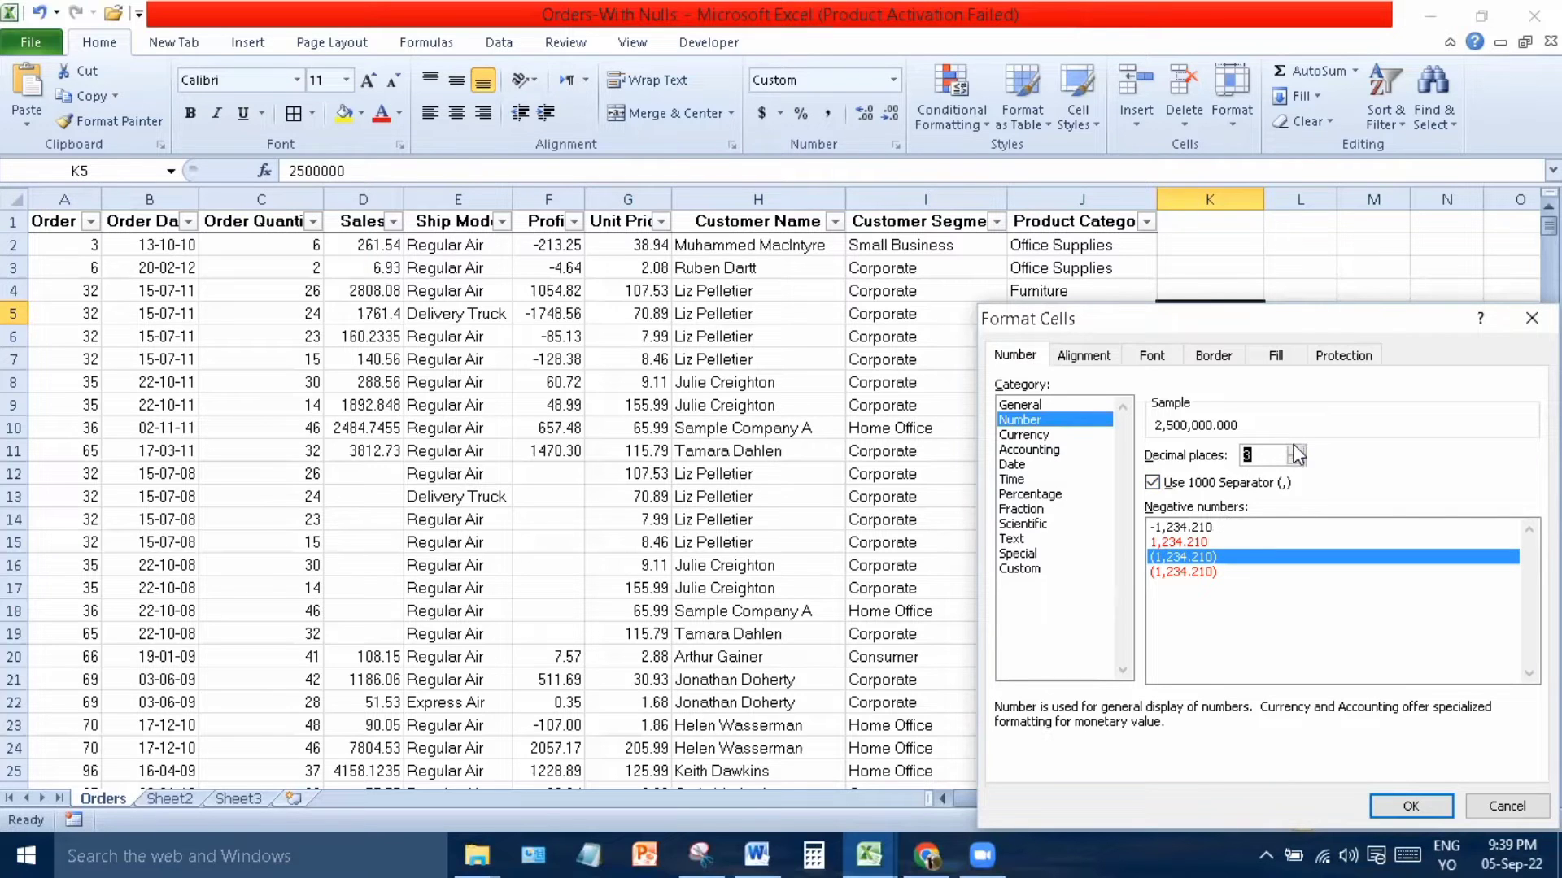
{"action": "left_click", "coordinate": [1295, 450]}
{"action": "left_click", "coordinate": [1295, 450]}
{"action": "left_click", "coordinate": [1294, 450]}
{"action": "left_click", "coordinate": [1295, 450]}
{"action": "left_click", "coordinate": [1295, 450]}
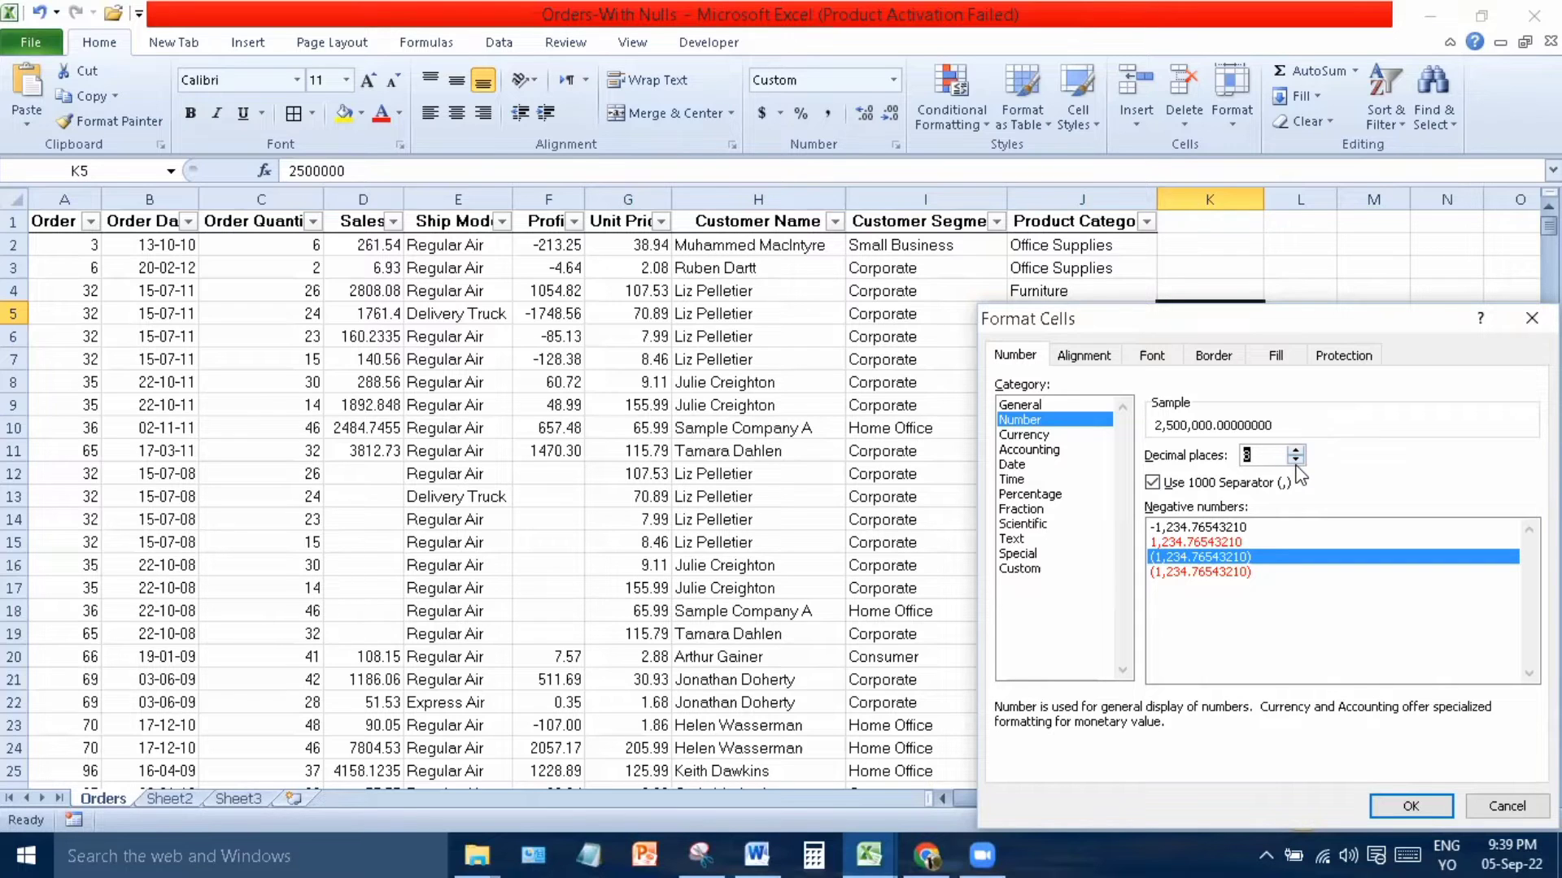
{"action": "type", "text": "0"}
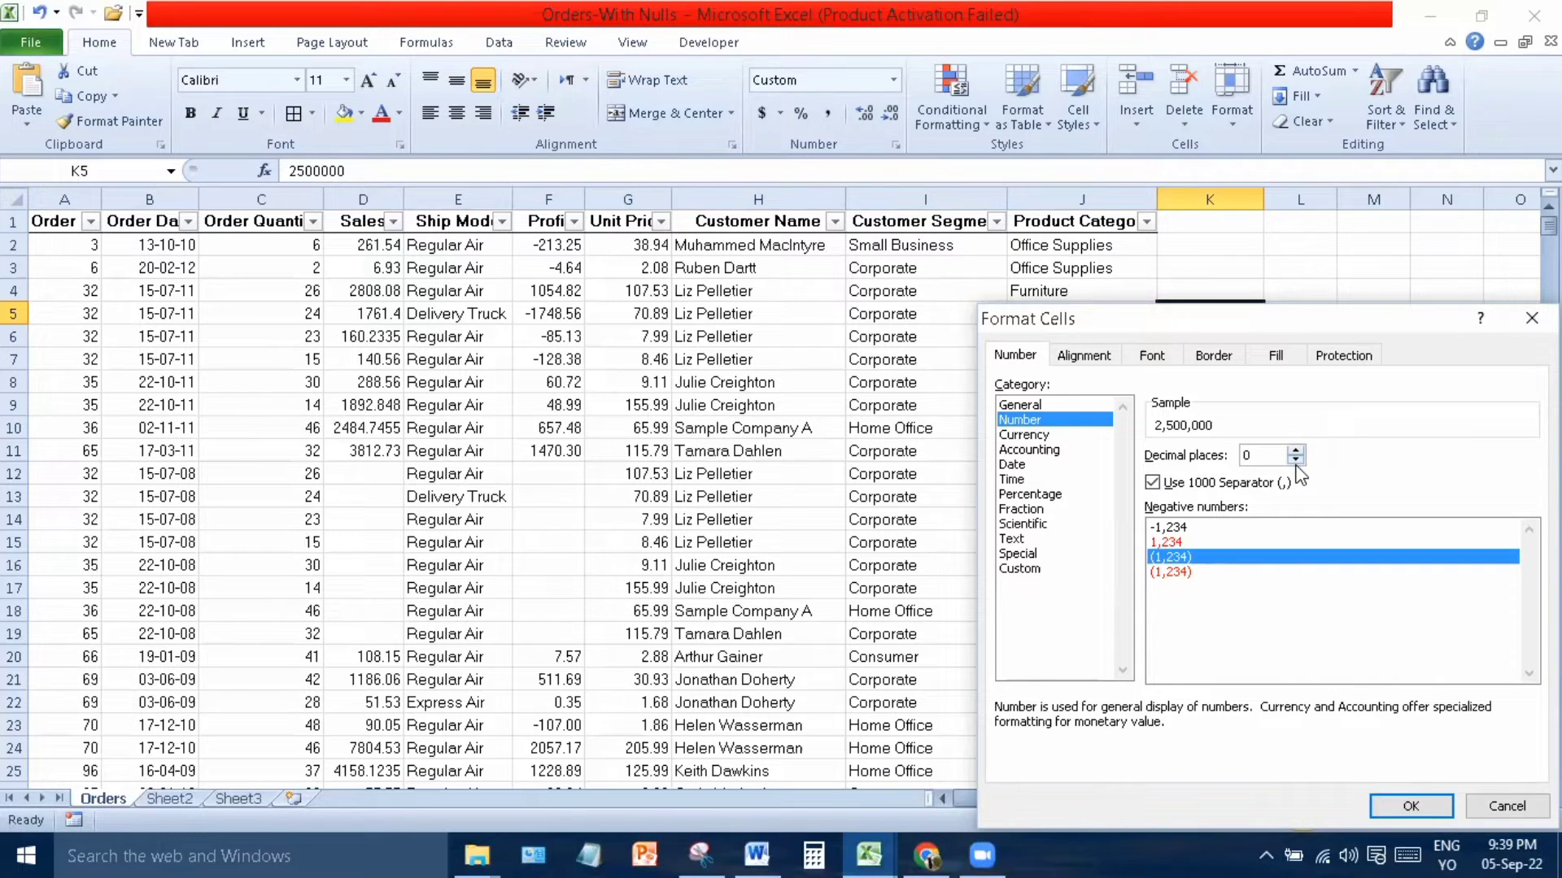
Review the Currency, Accounting, Date, Time, Special and Custom number categories, and close the cell formatting settings without applying a change.
{"action": "left_click", "coordinate": [1029, 439]}
{"action": "left_click", "coordinate": [1031, 450]}
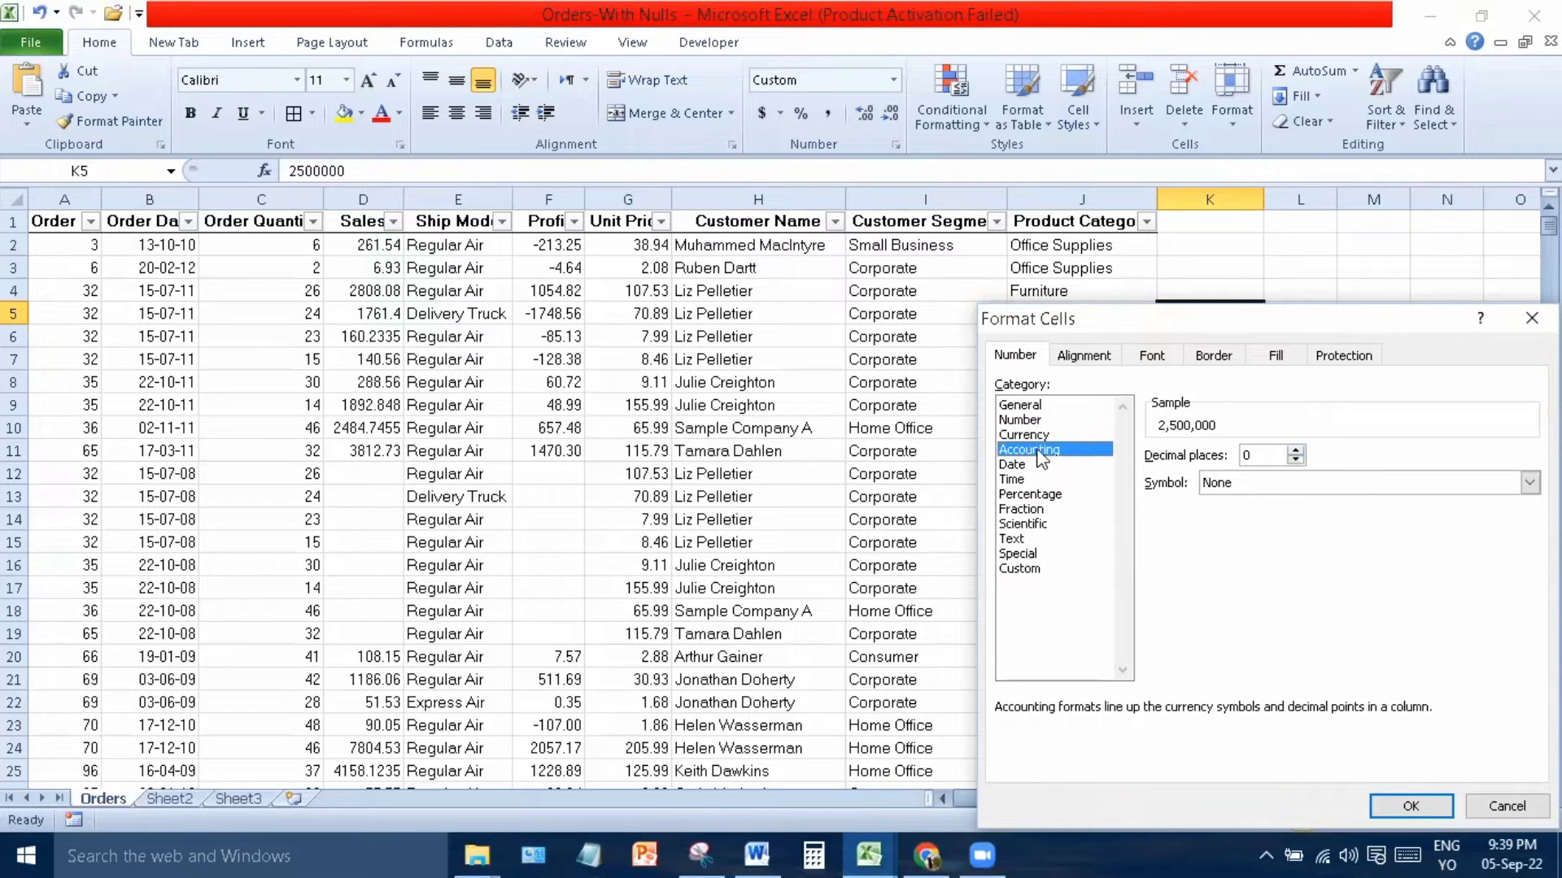
{"action": "left_click", "coordinate": [1011, 466]}
{"action": "left_click", "coordinate": [1012, 480]}
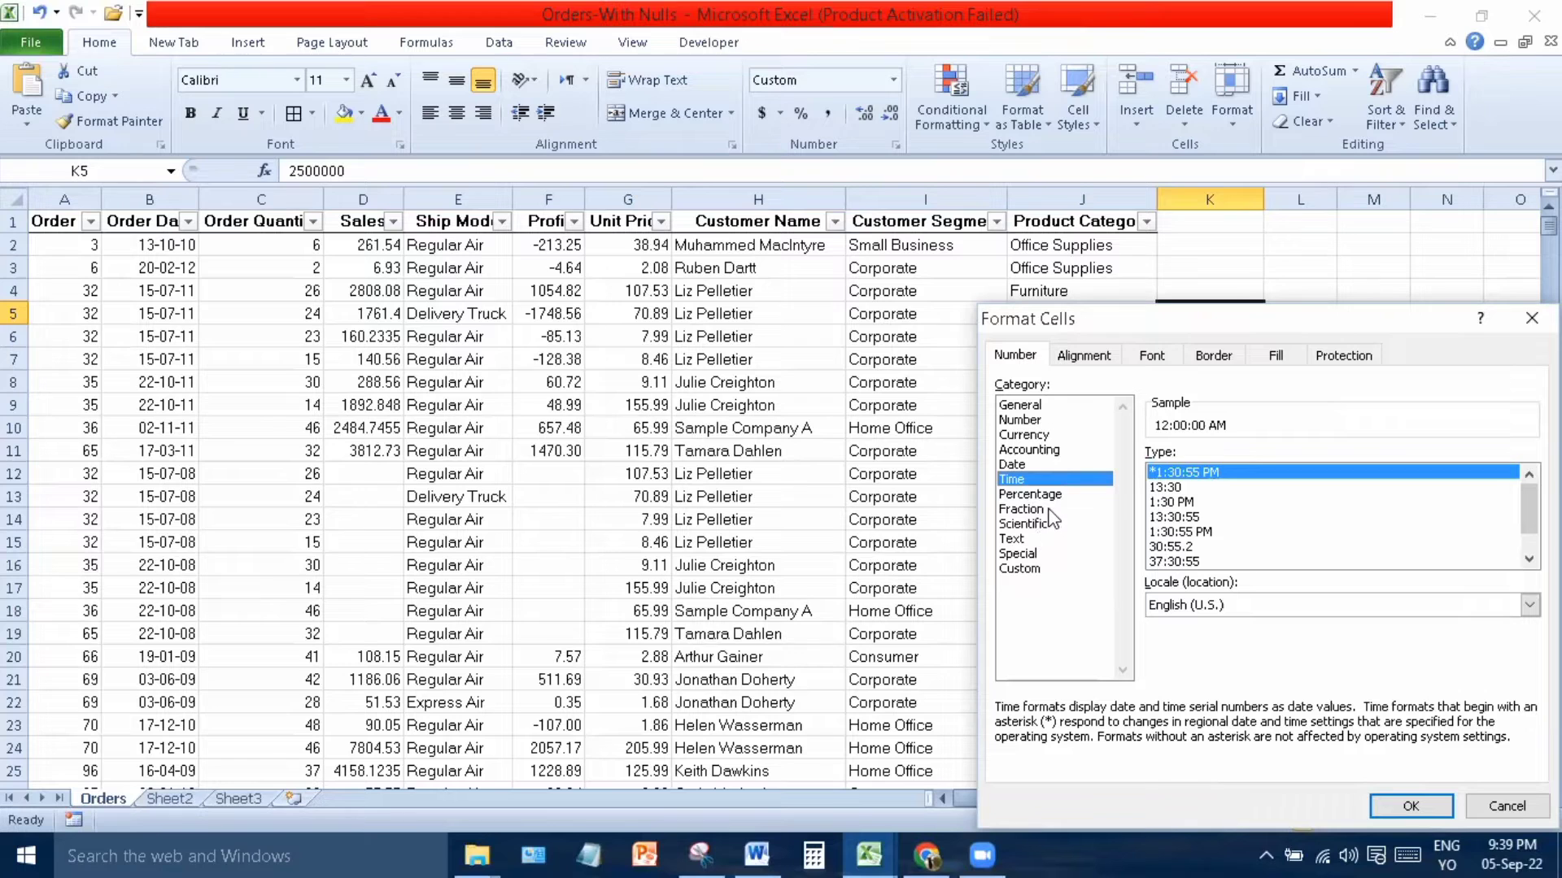
{"action": "left_click", "coordinate": [1033, 555]}
{"action": "left_click", "coordinate": [1030, 571]}
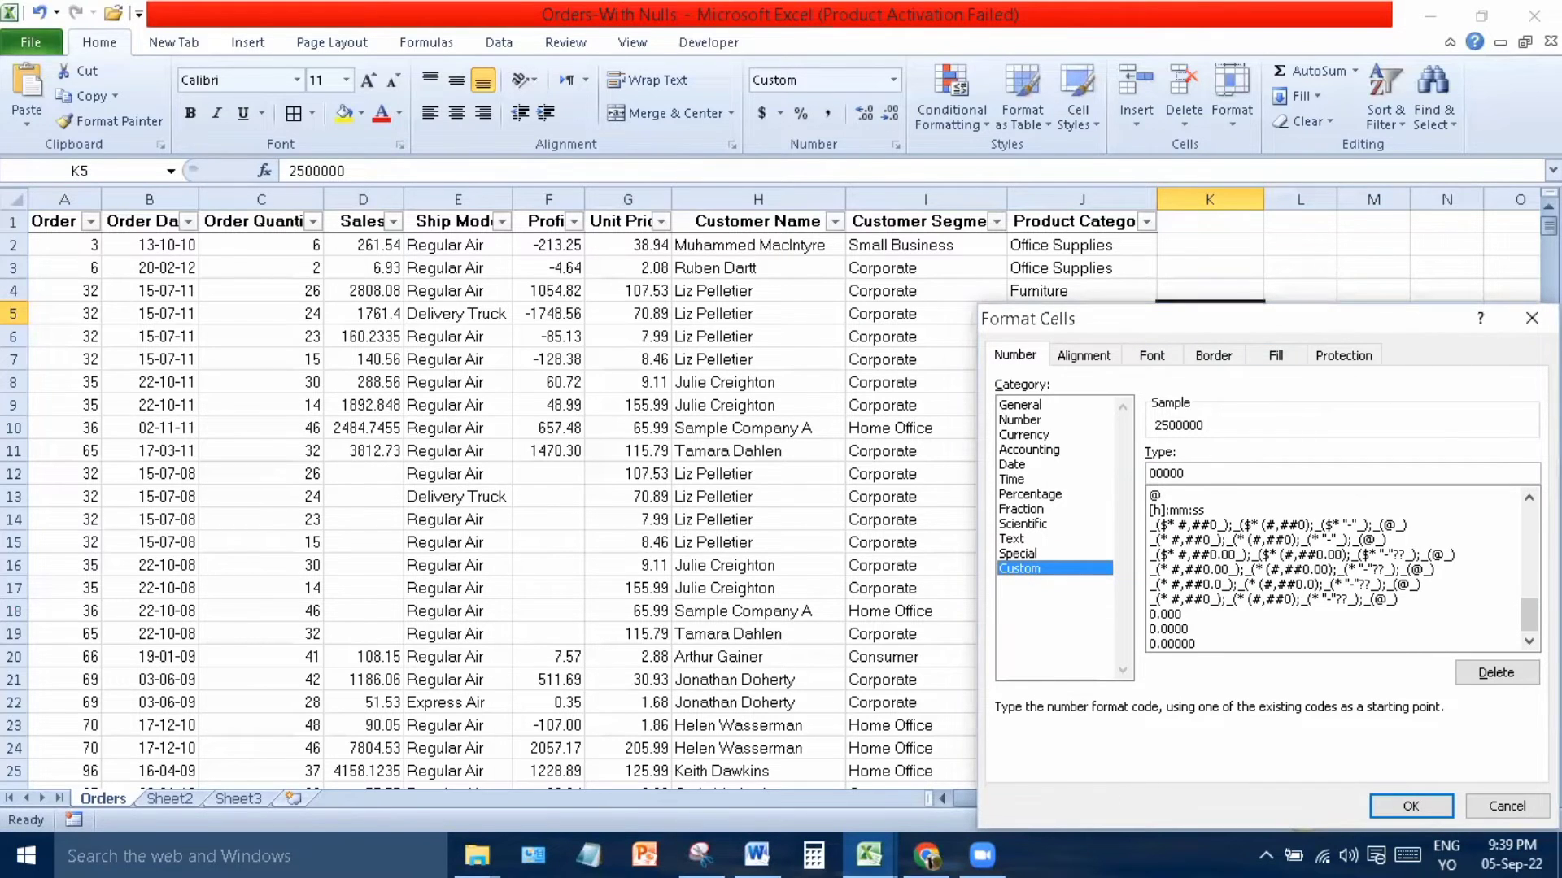
{"action": "left_click", "coordinate": [1532, 318]}
Enter the date 08/02/2022 in cell K8.
{"action": "left_click", "coordinate": [1225, 385]}
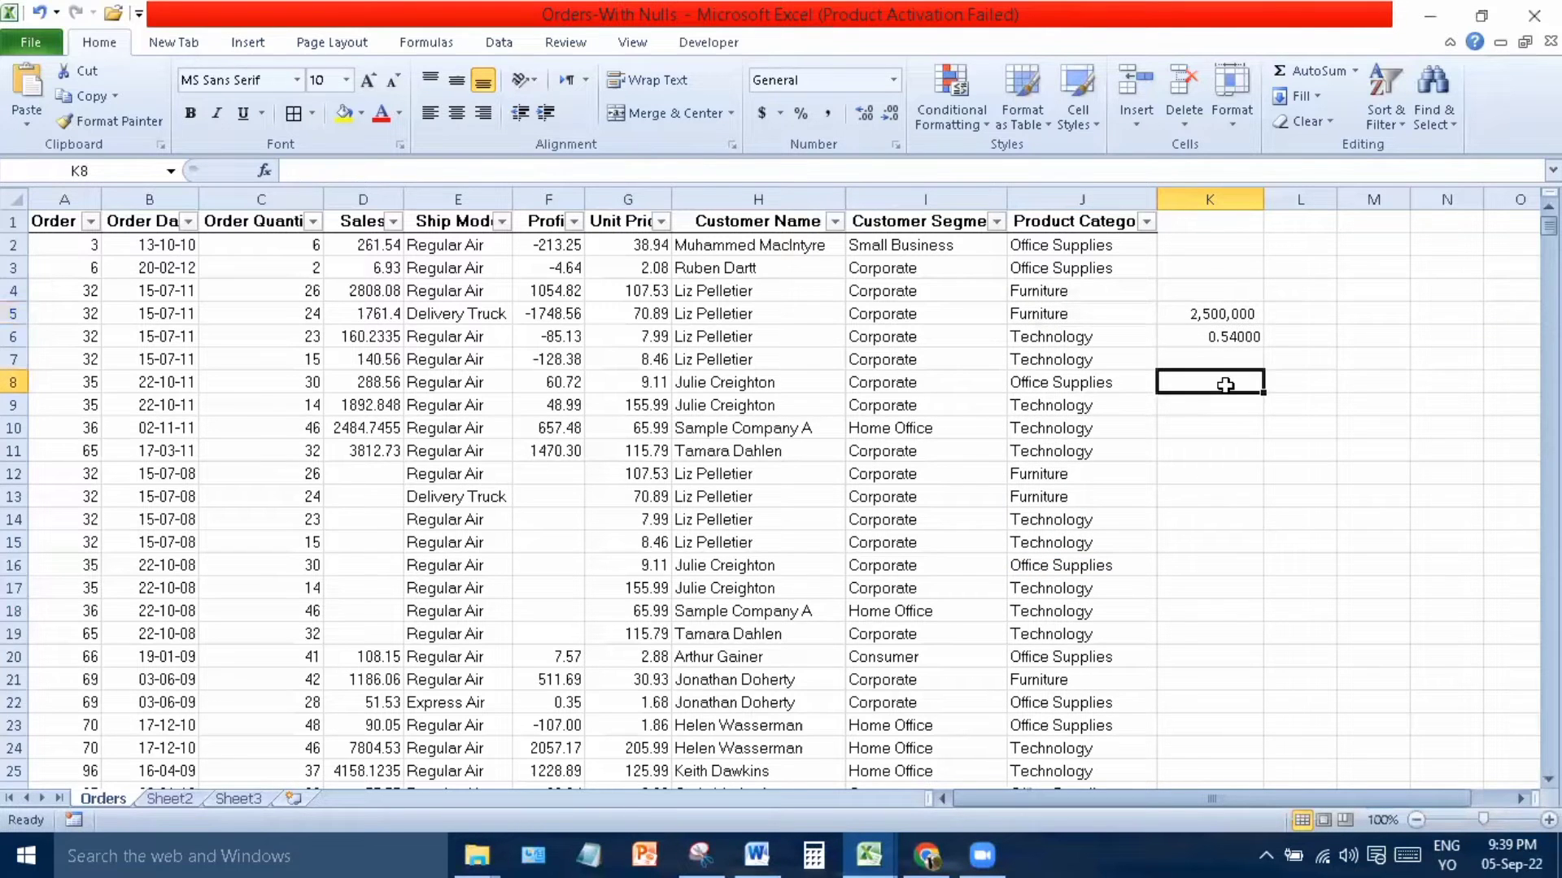
{"action": "type", "text": "08/"}
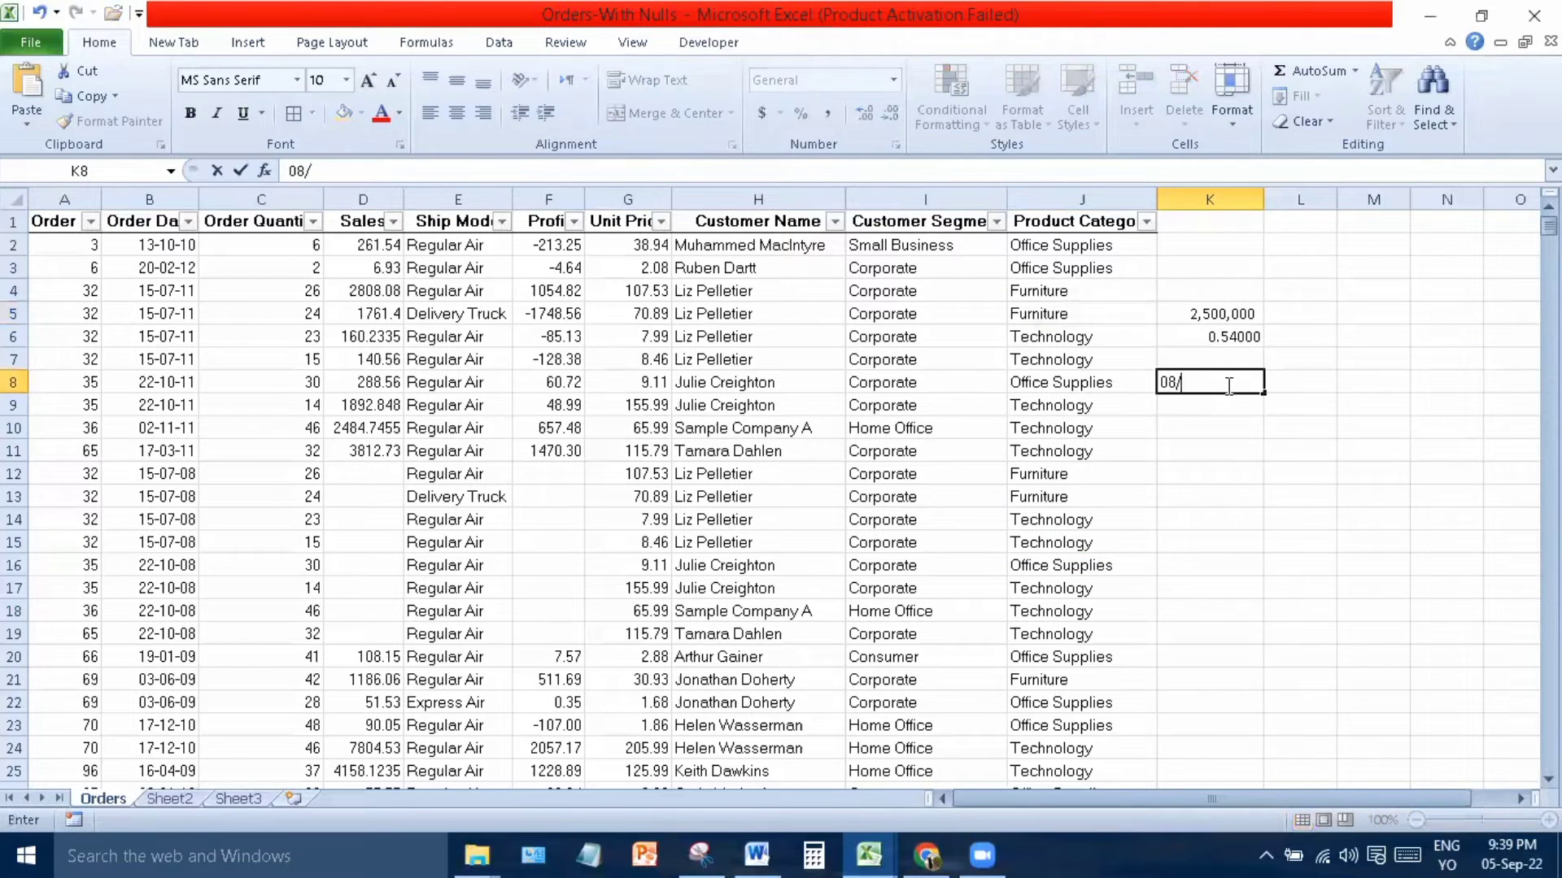
{"action": "type", "text": "02/2022"}
{"action": "key", "text": "Return"}
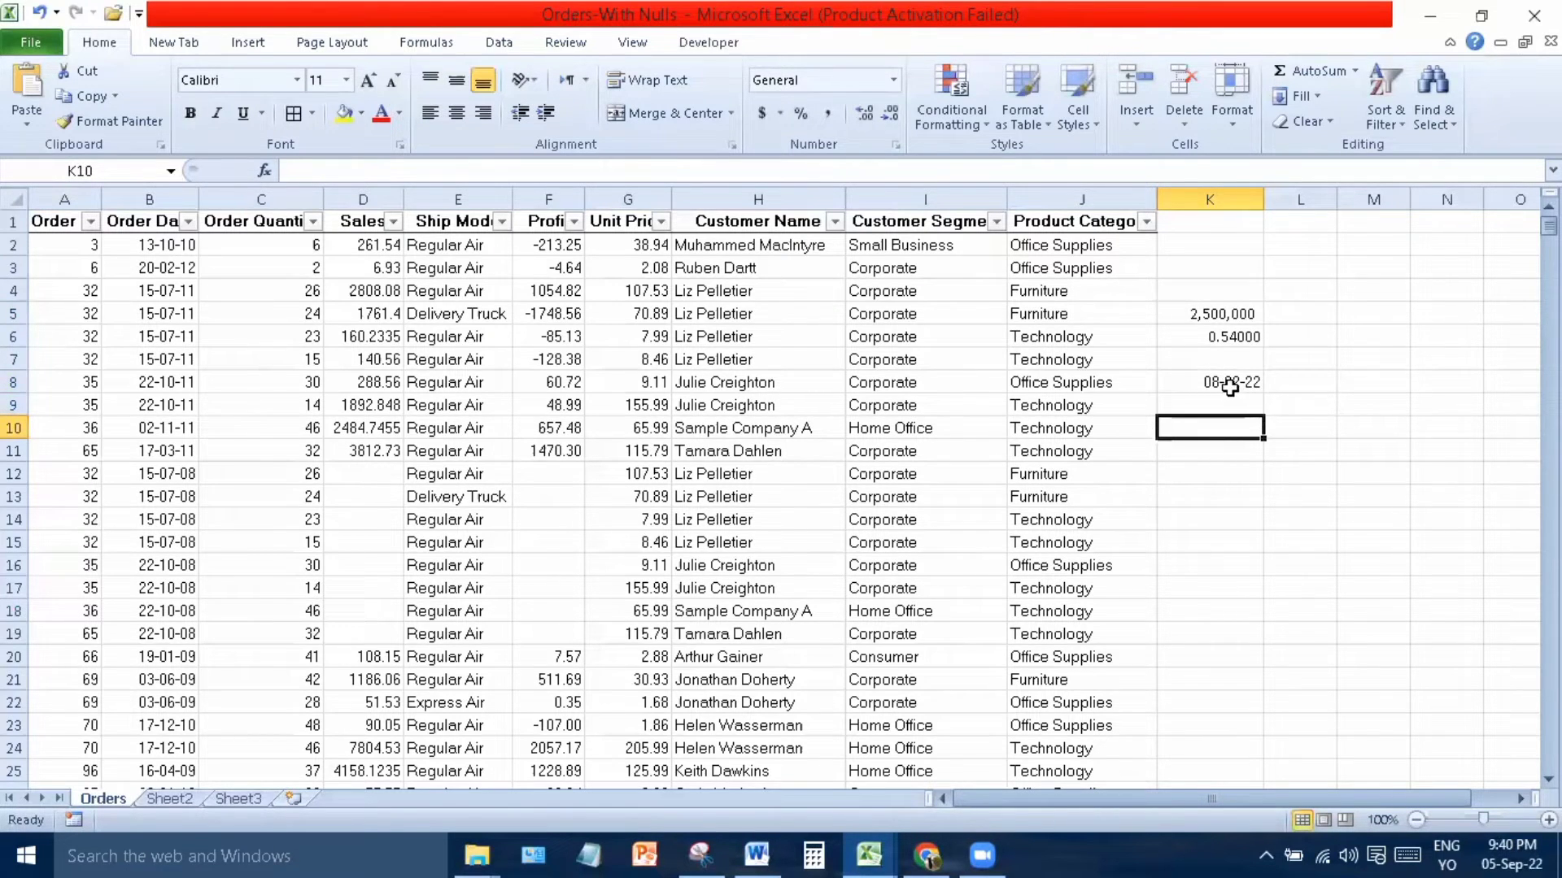
Format the date in cell K8 with the 14-Mar-01 date type.
{"action": "left_click", "coordinate": [1226, 385]}
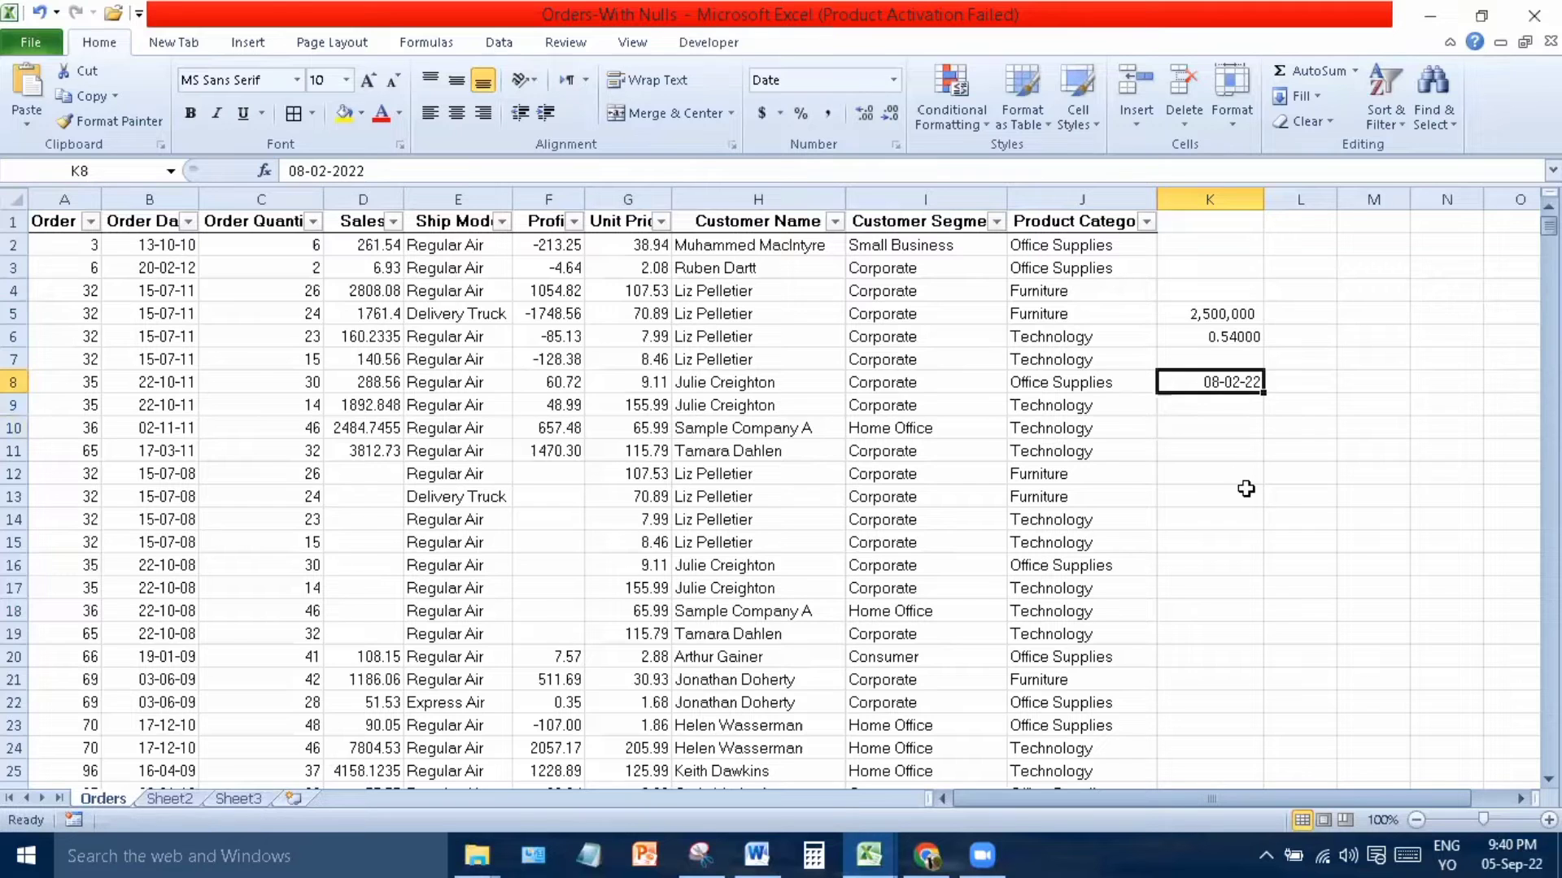
{"action": "right_click", "coordinate": [1196, 393]}
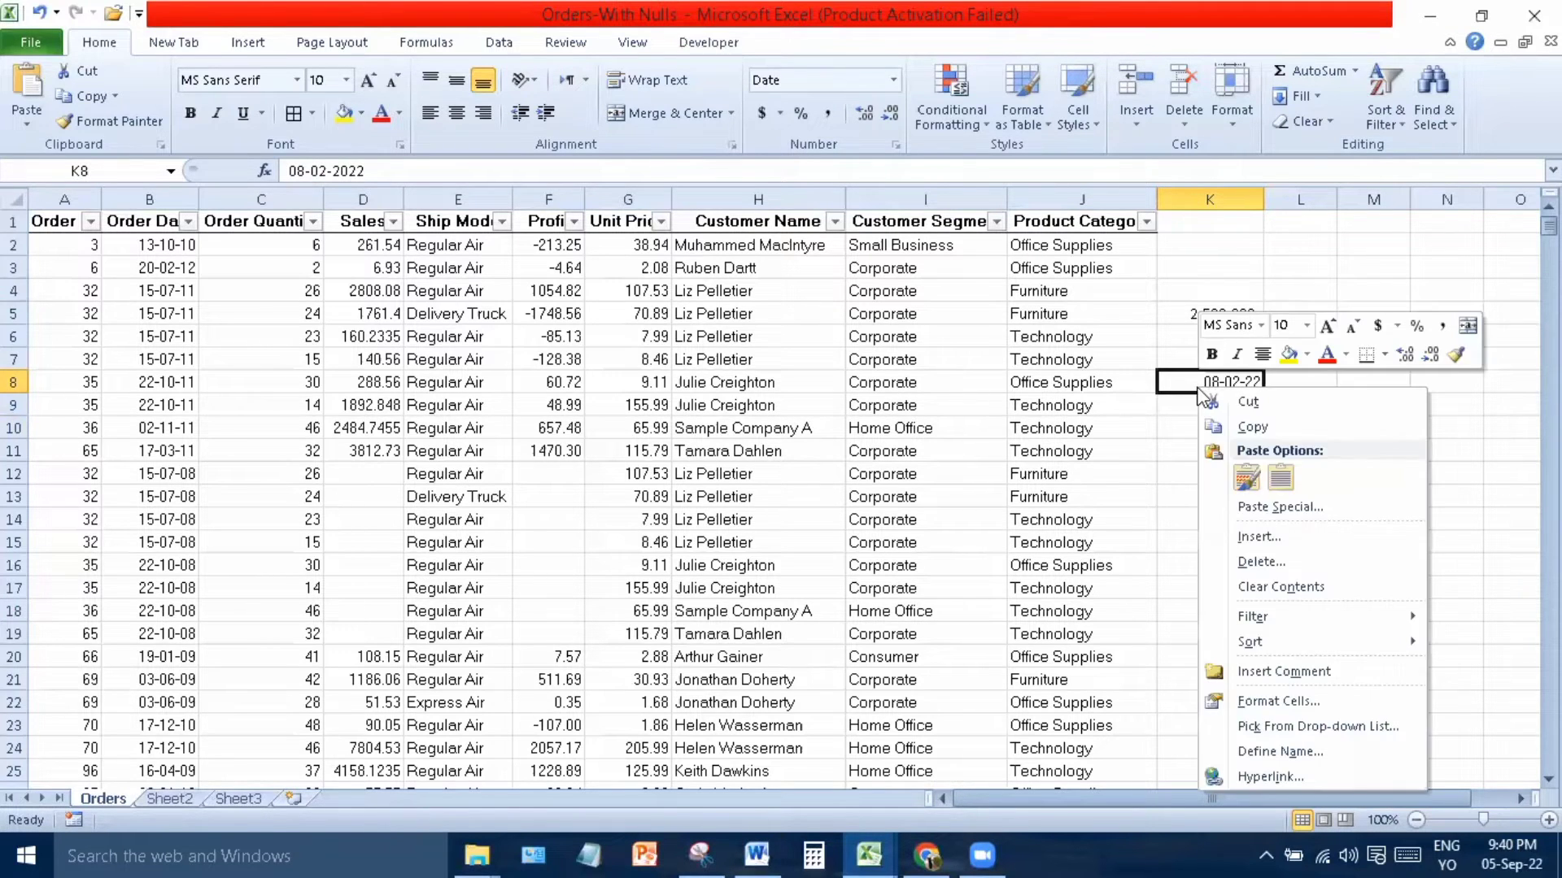
{"action": "left_click", "coordinate": [1249, 698]}
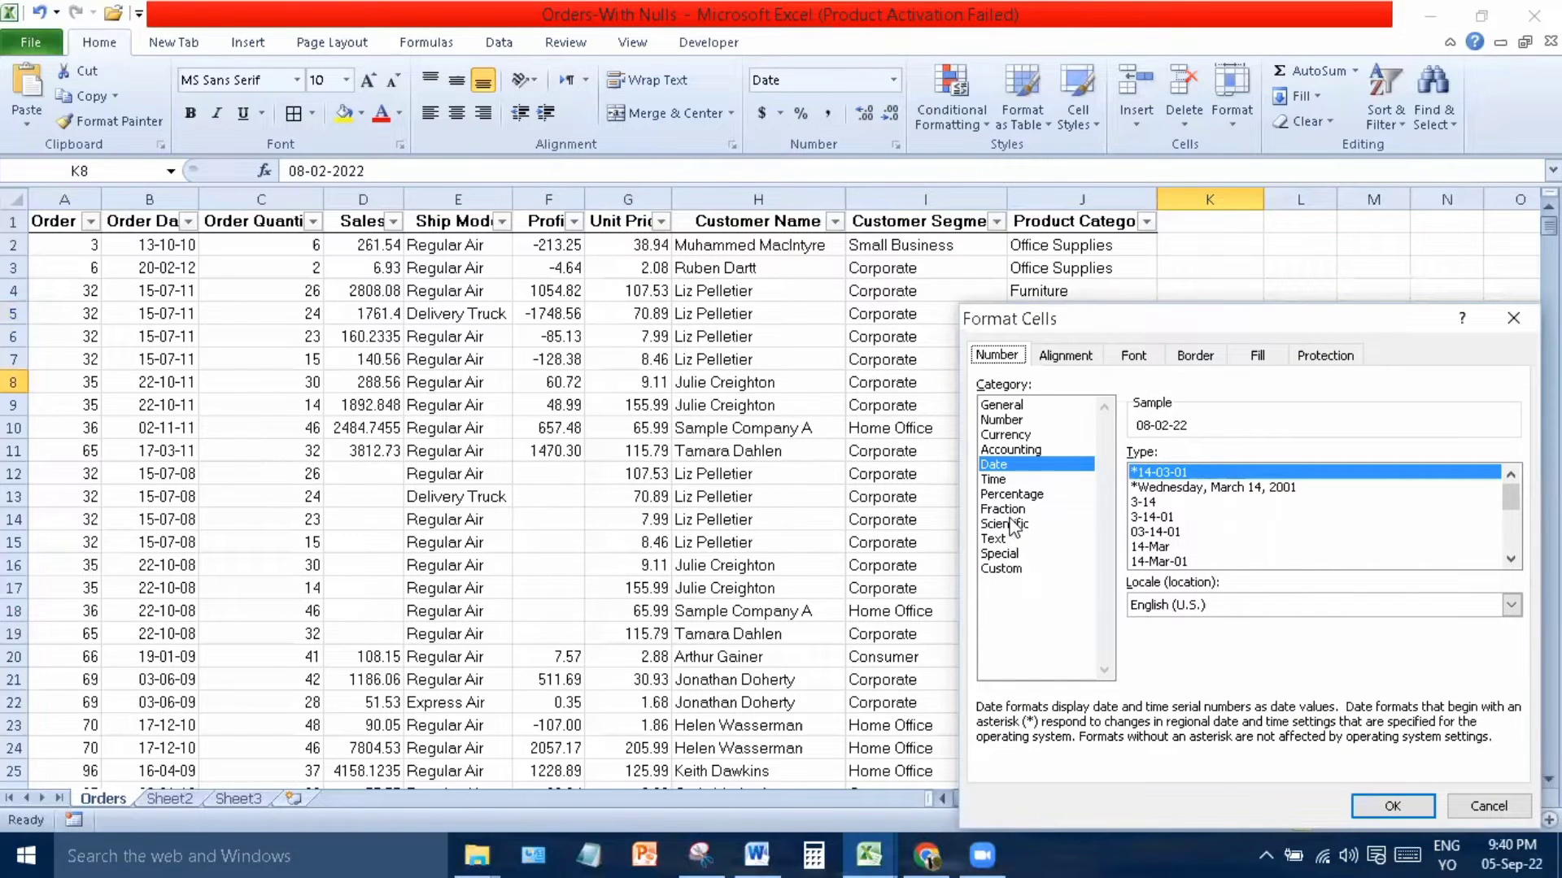
{"action": "left_click", "coordinate": [1159, 562]}
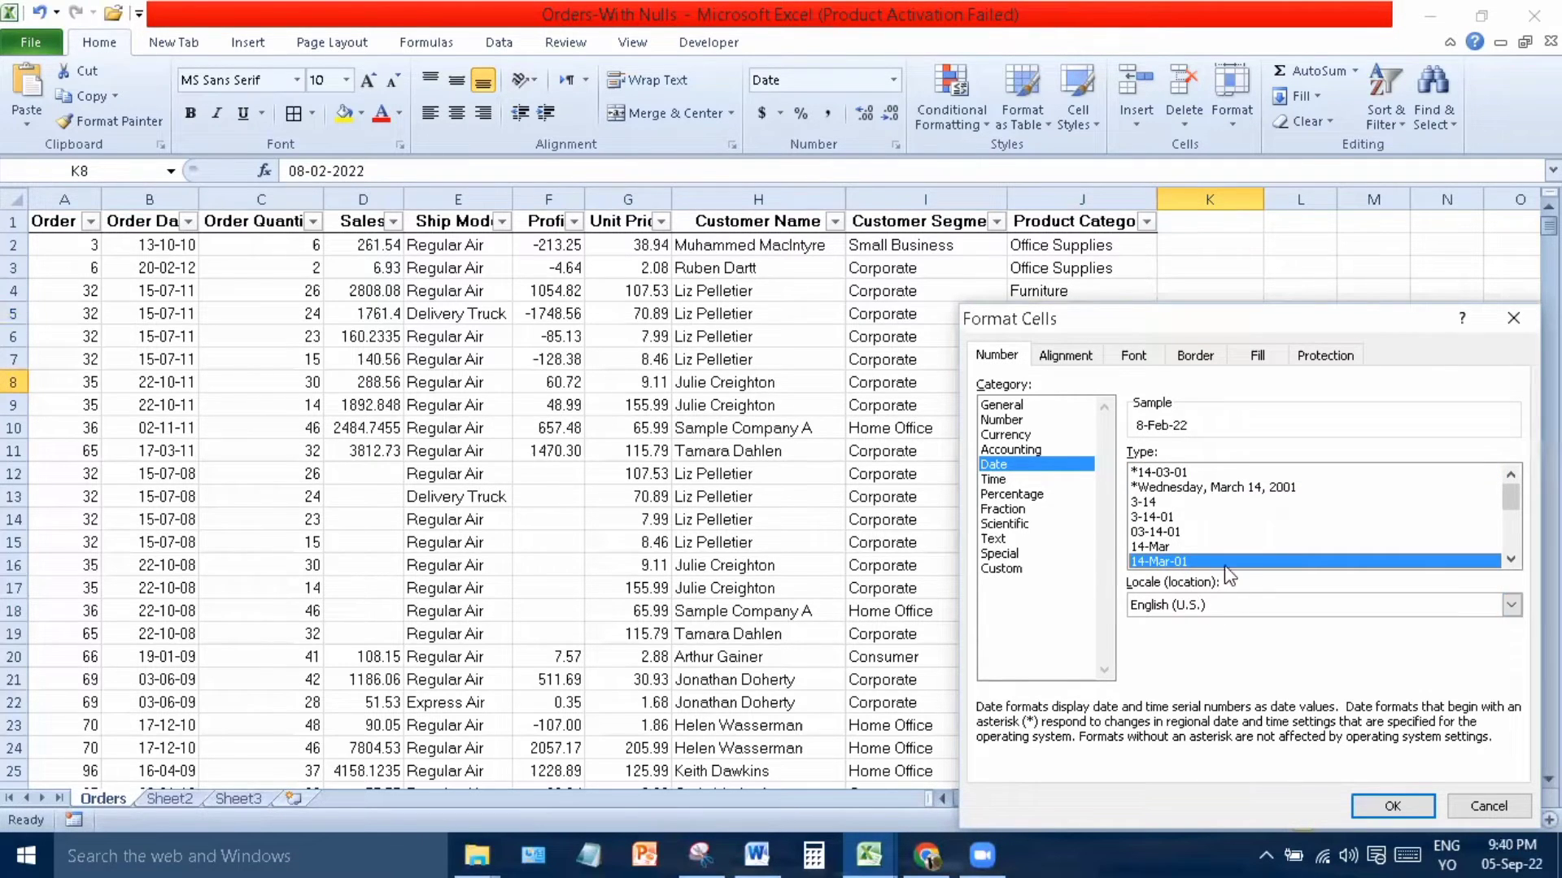
{"action": "left_click", "coordinate": [1389, 807]}
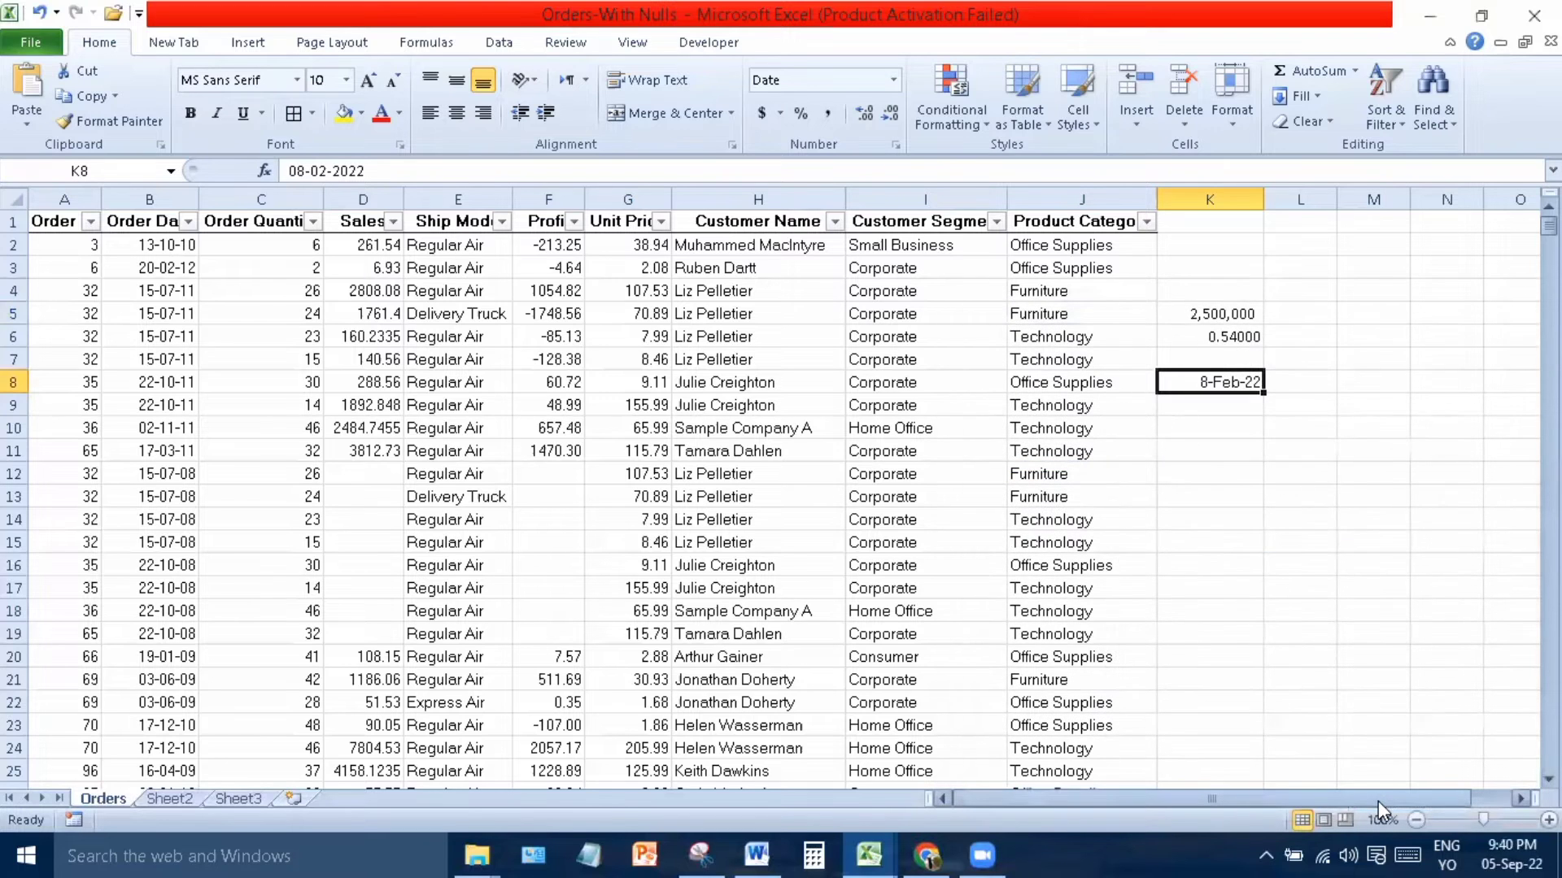
Clear the contents of the cell range K4:K10 and deselect it.
{"action": "left_click", "coordinate": [1220, 409]}
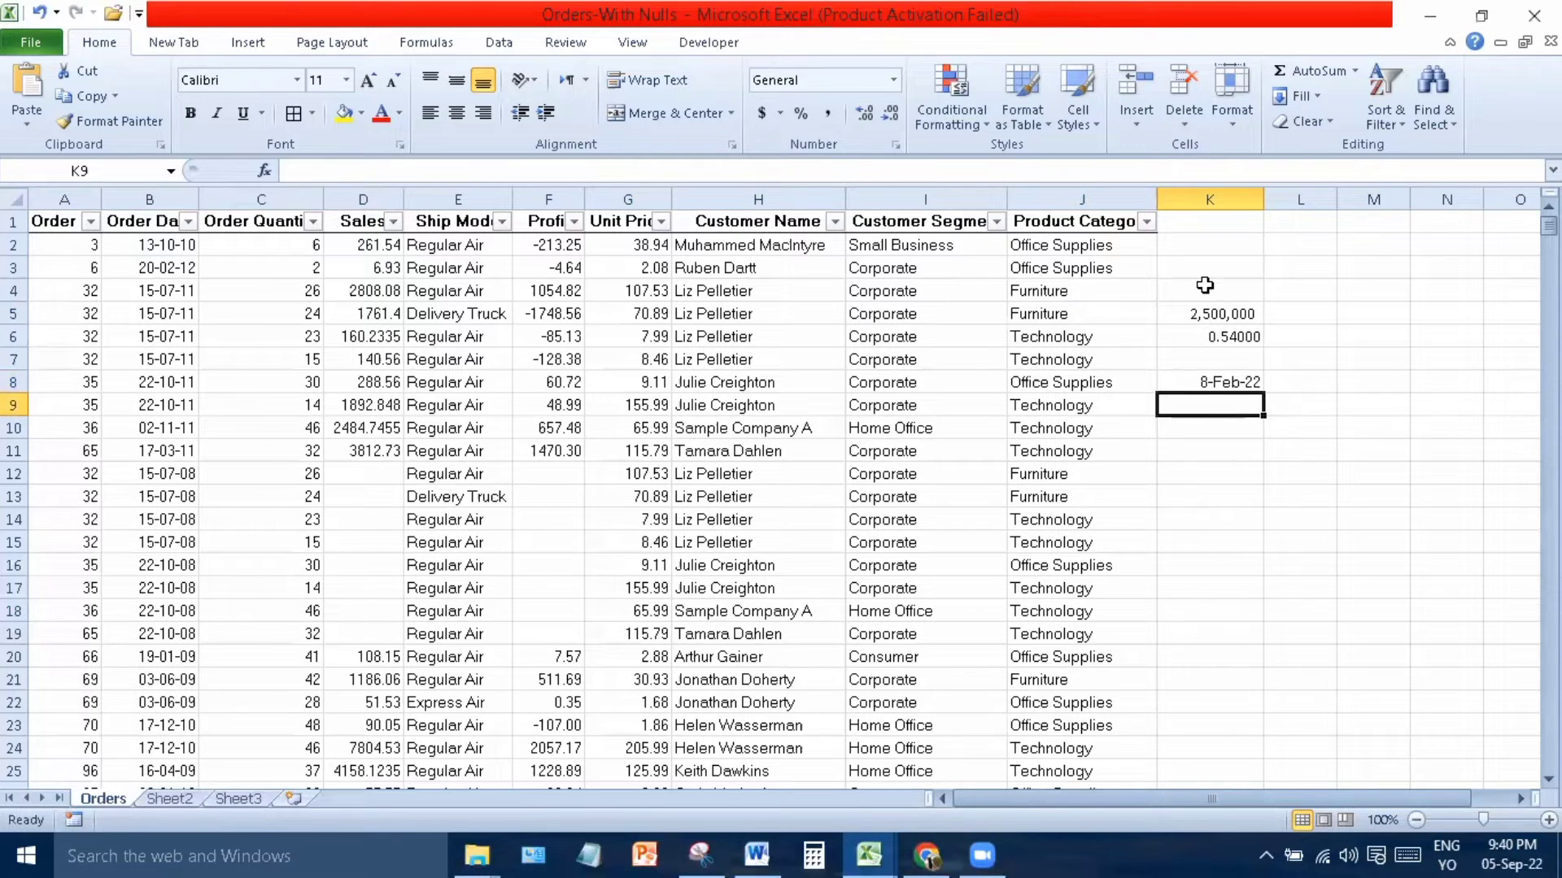
{"action": "left_click_drag", "start_coordinate": [1202, 291], "coordinate": [1218, 433]}
{"action": "key", "text": "Delete"}
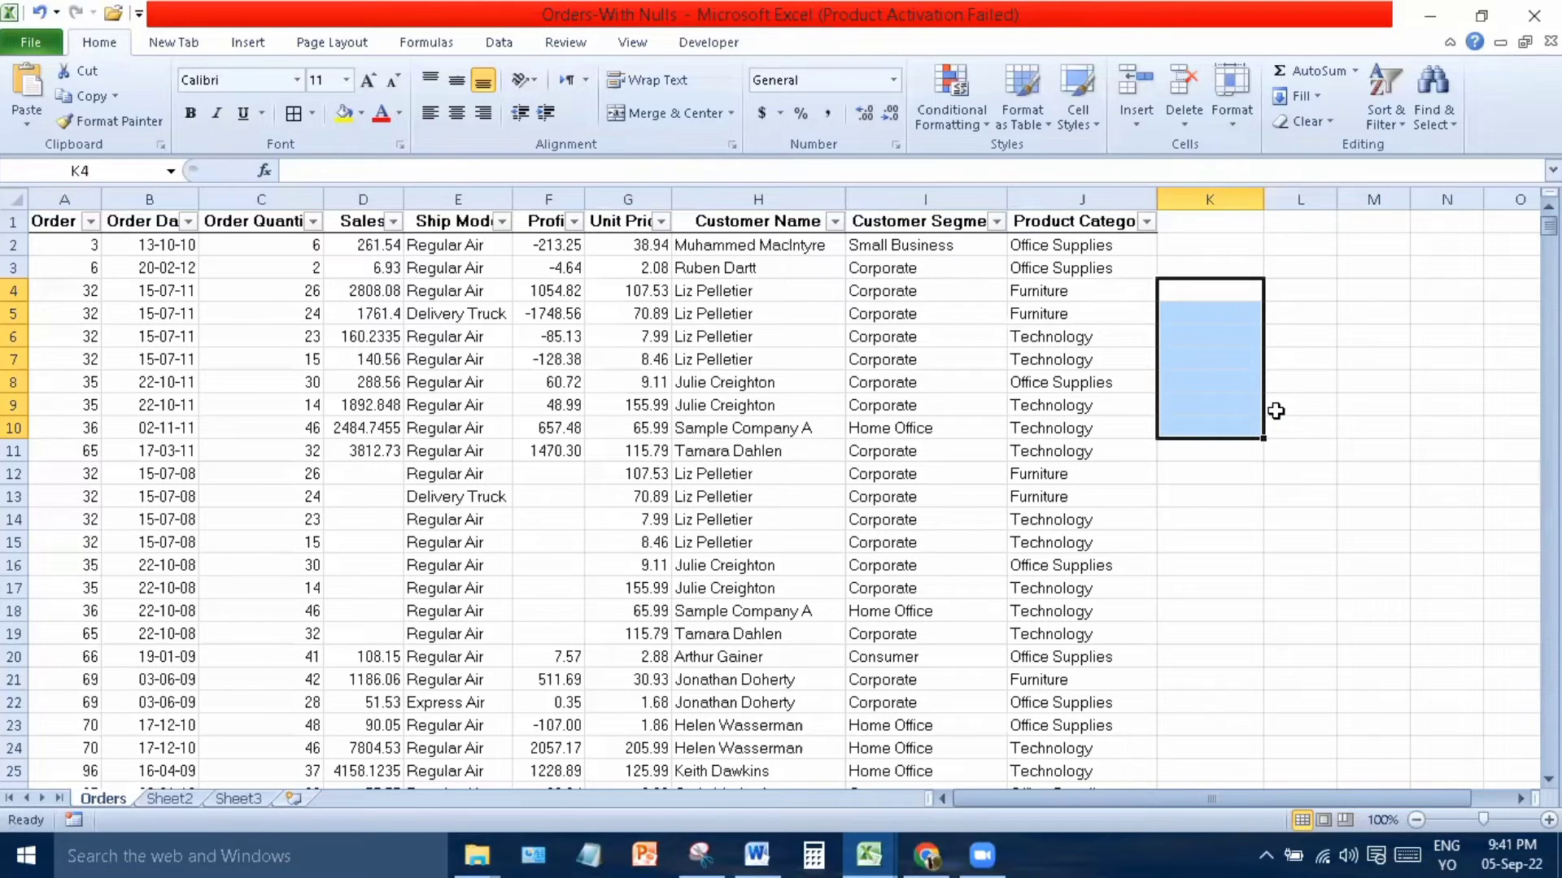
{"action": "left_click", "coordinate": [1293, 359]}
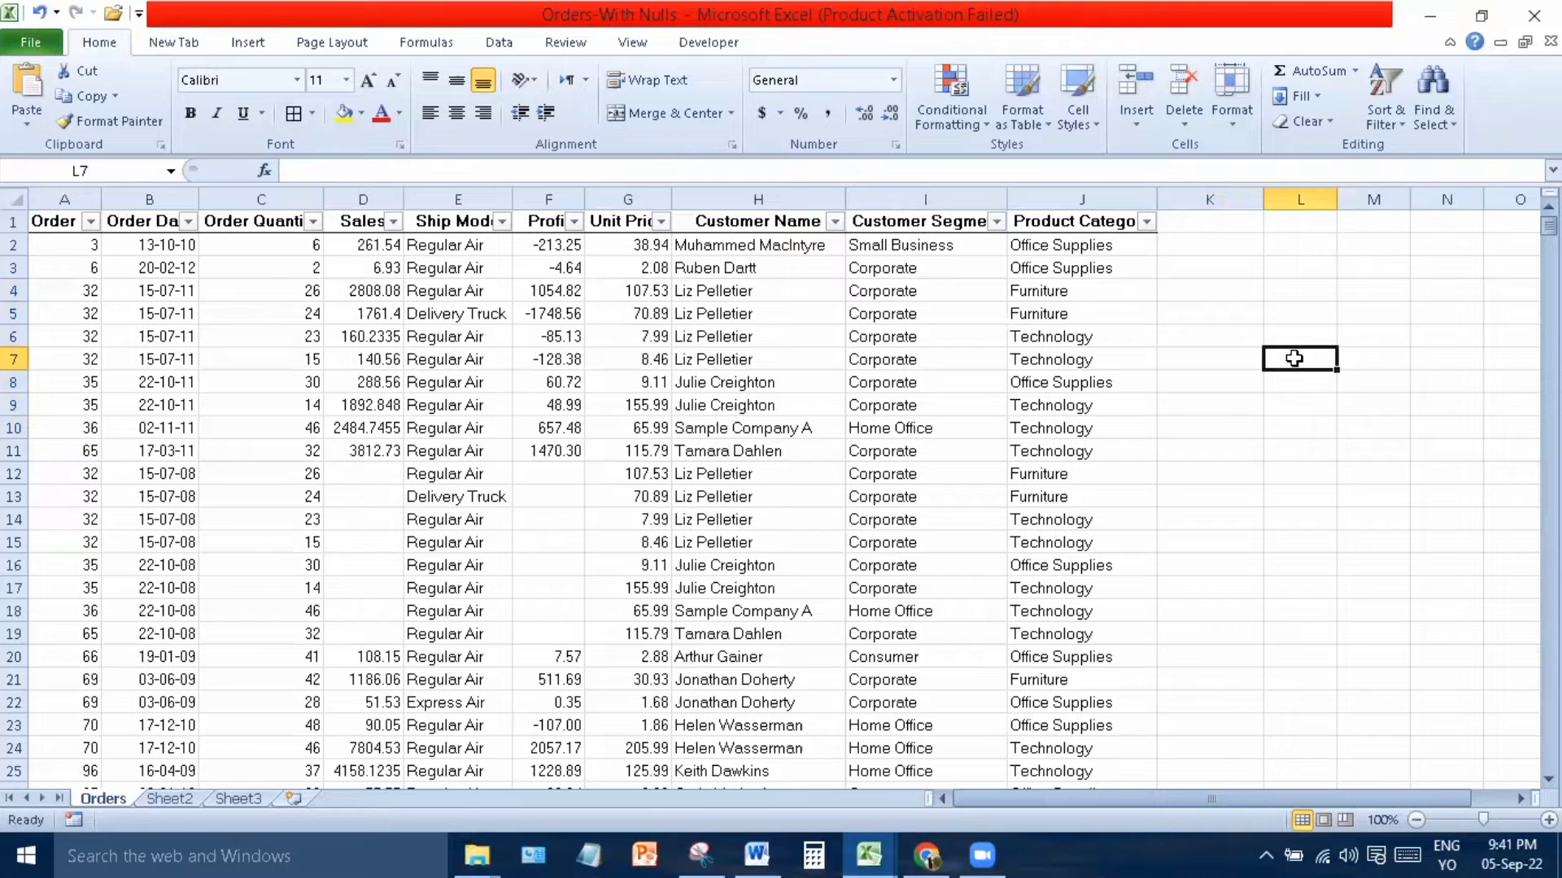
Enter 1 in cell K3 and 2 in cell K4.
{"action": "left_click", "coordinate": [1252, 278]}
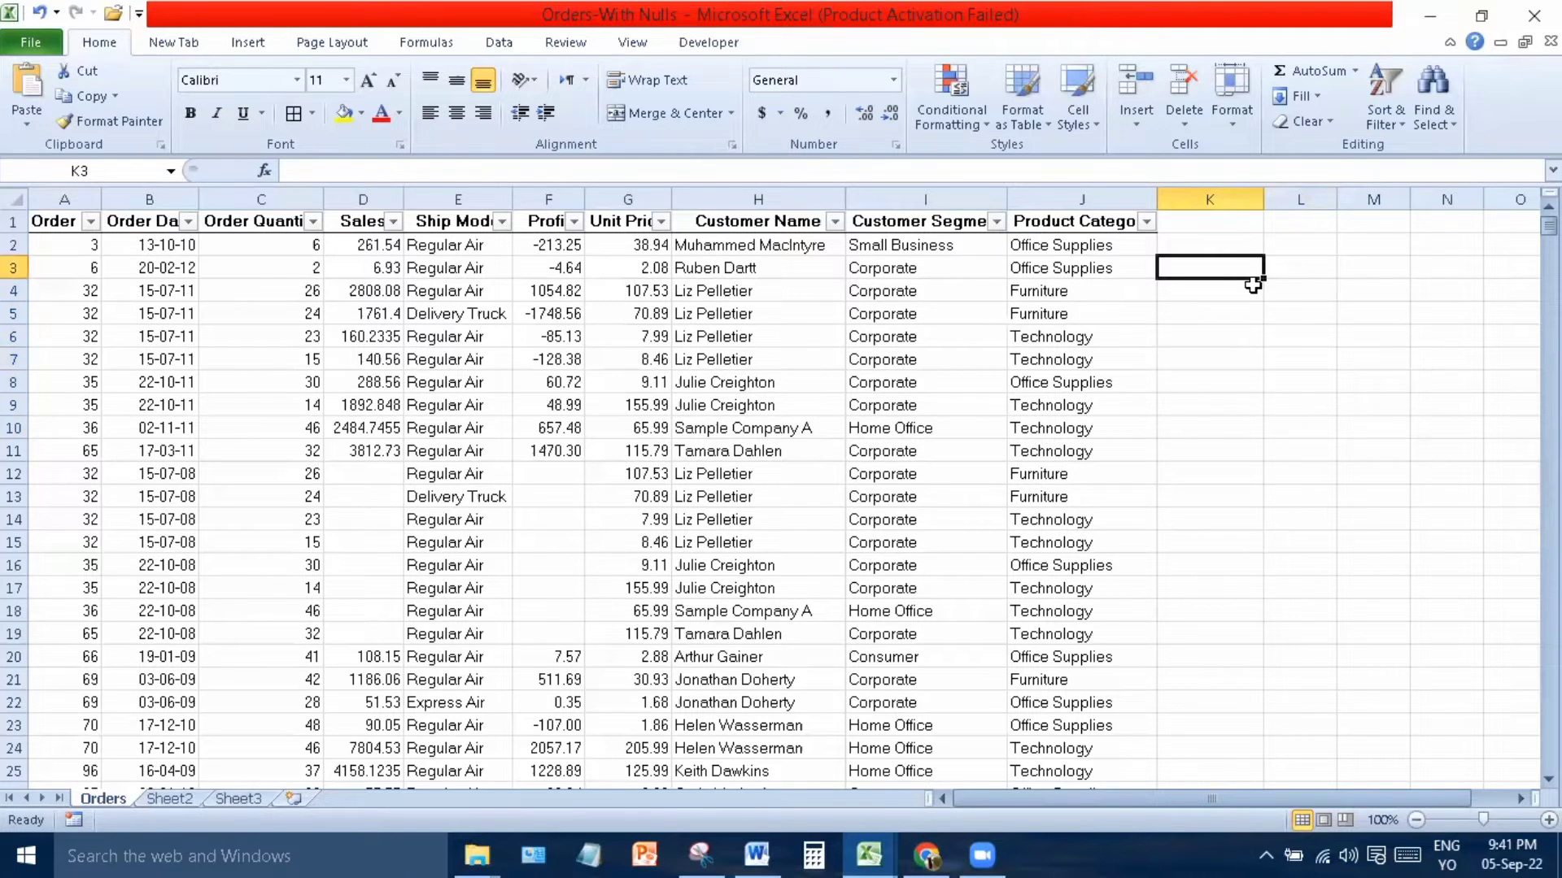
{"action": "type", "text": "1"}
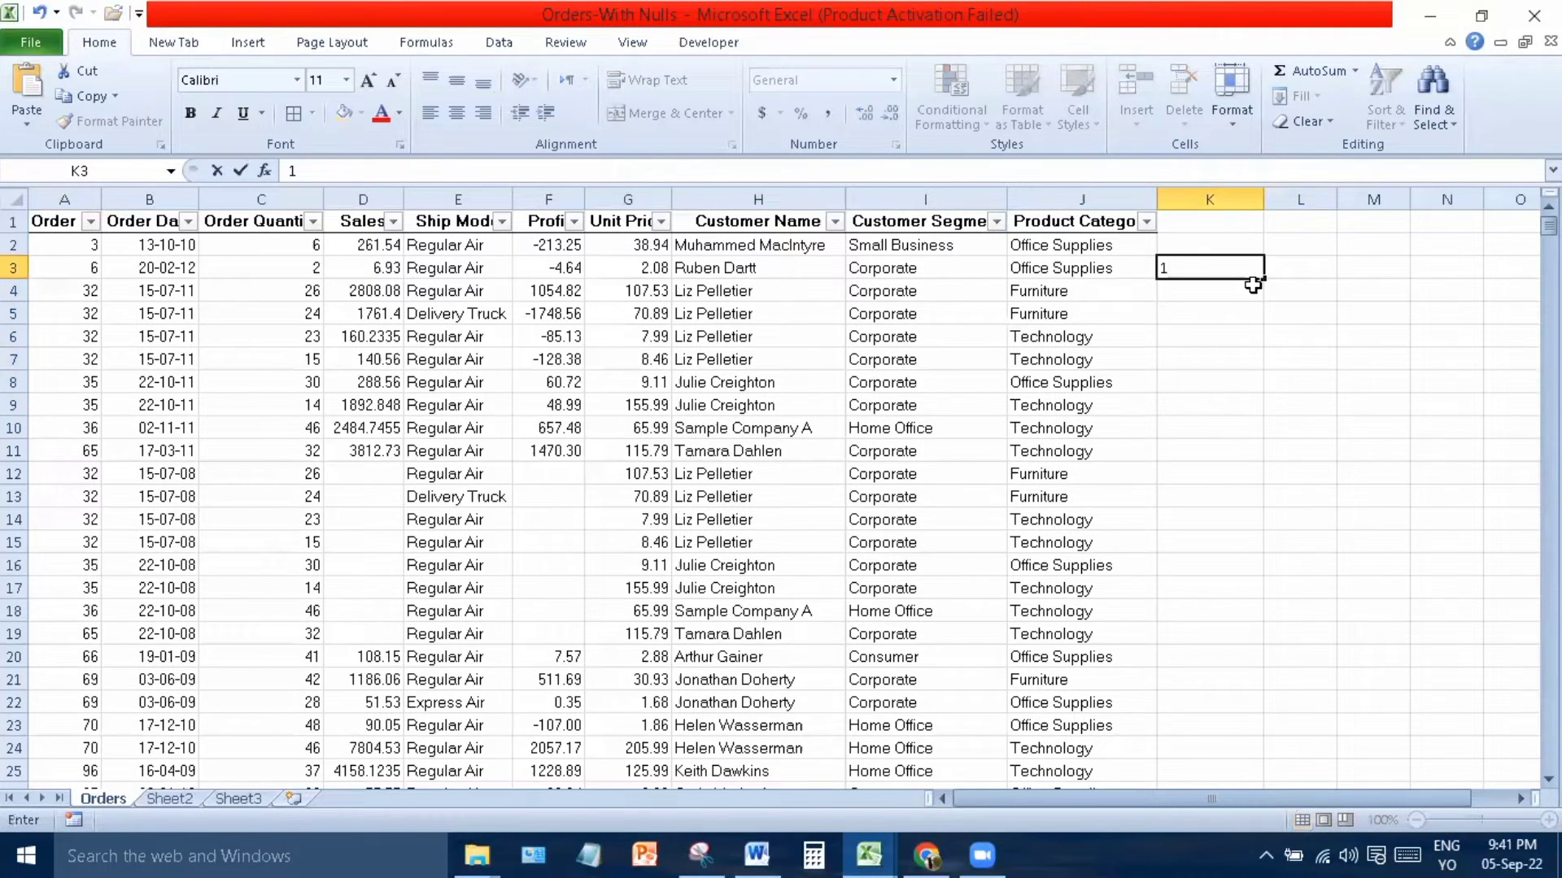
{"action": "key", "text": "Return"}
{"action": "type", "text": "2"}
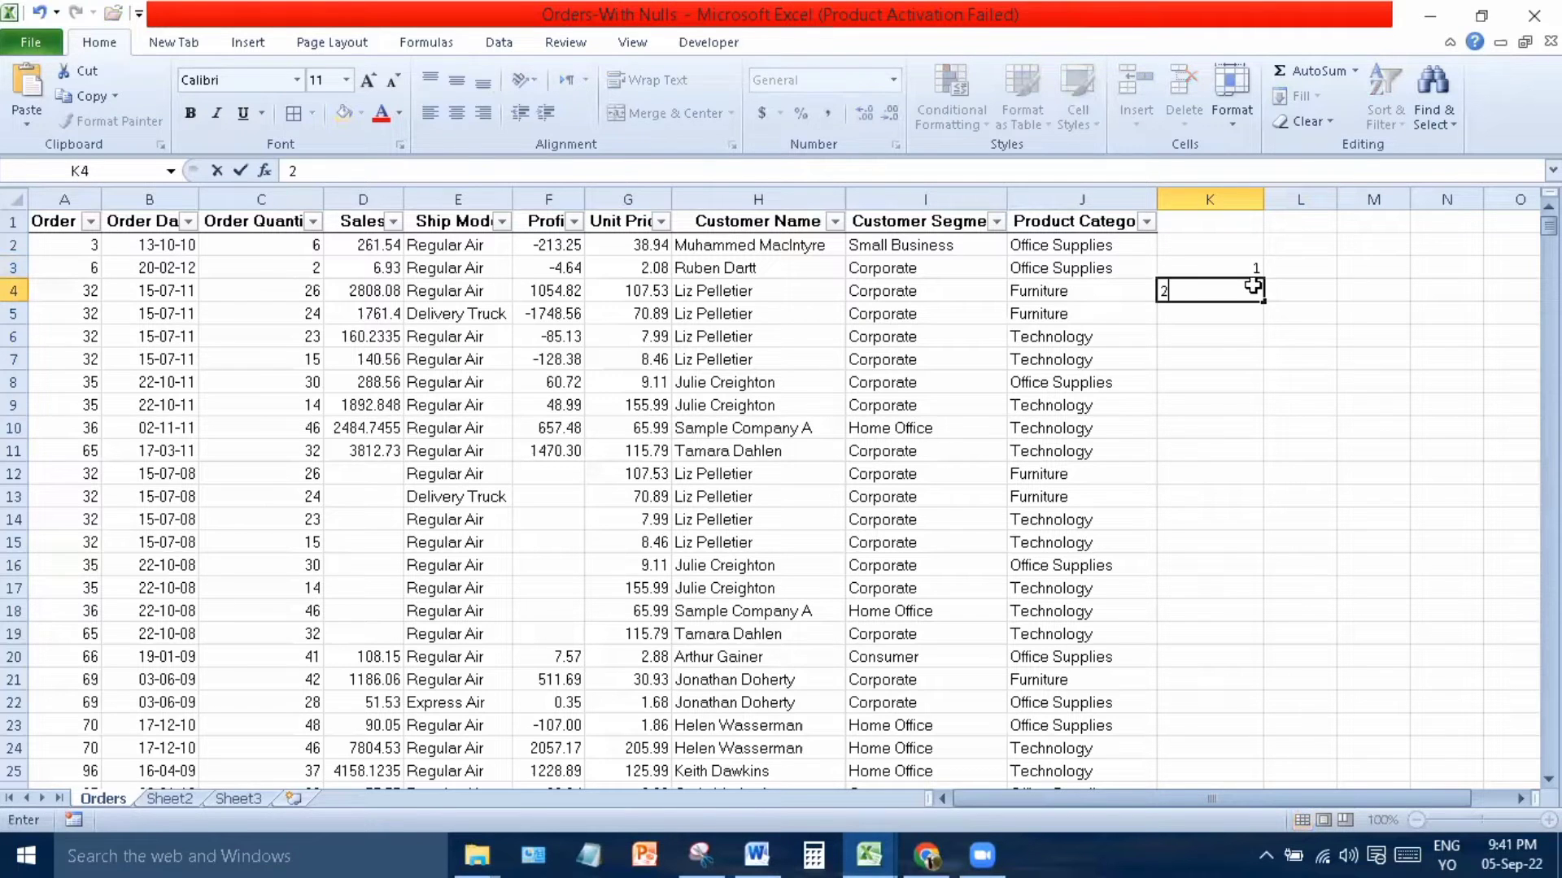
{"action": "key", "text": "Return"}
{"action": "left_click", "coordinate": [1356, 296]}
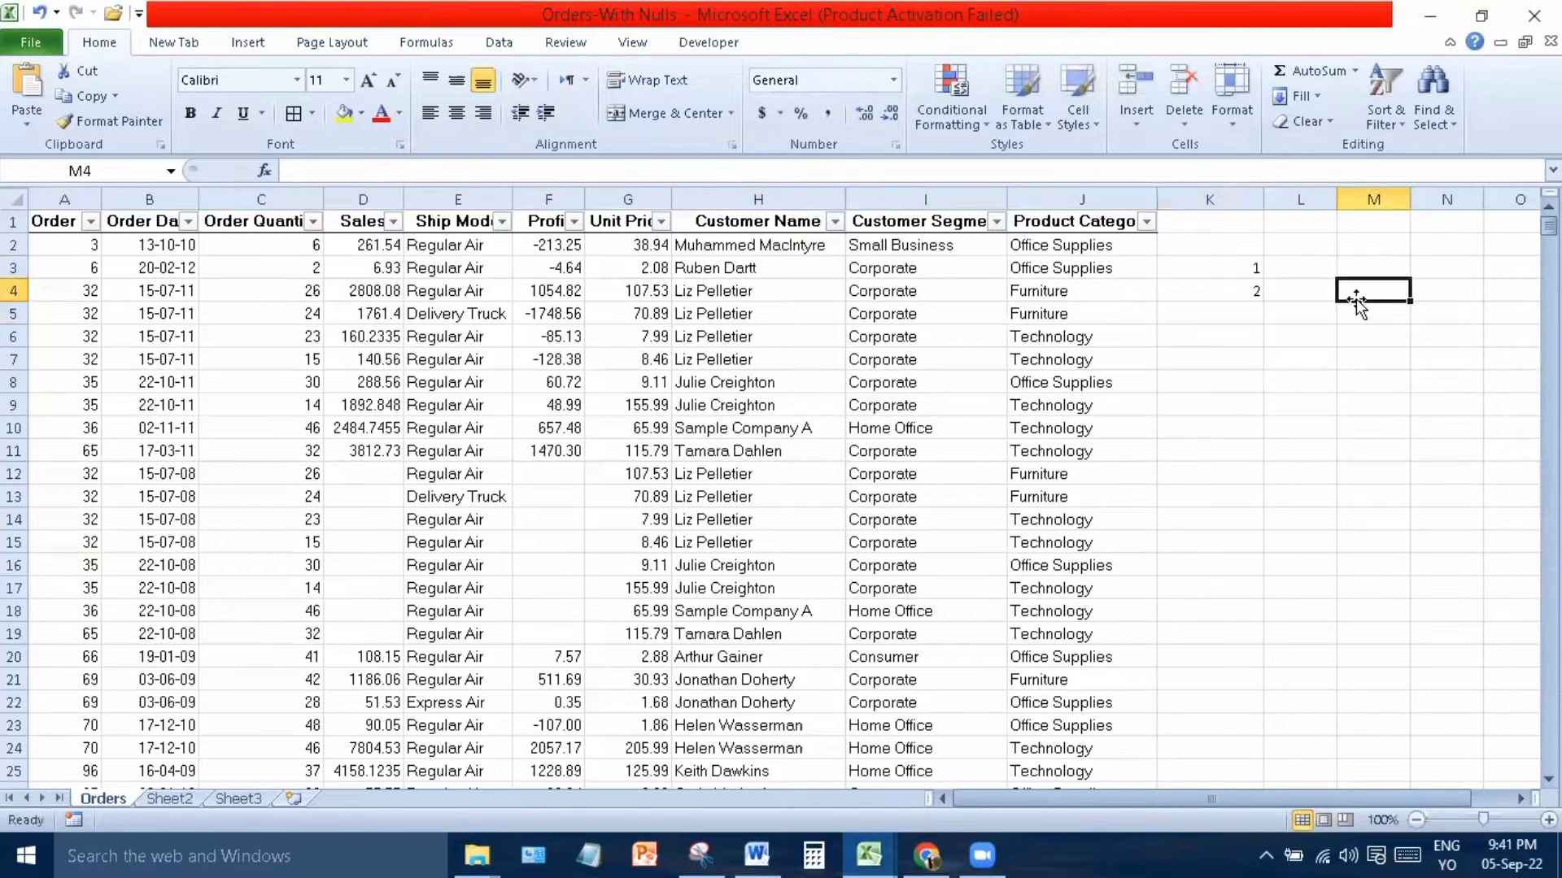
Fill the number series from cells K3:K4 down through cell K16.
{"action": "left_click_drag", "start_coordinate": [1244, 268], "coordinate": [1243, 300]}
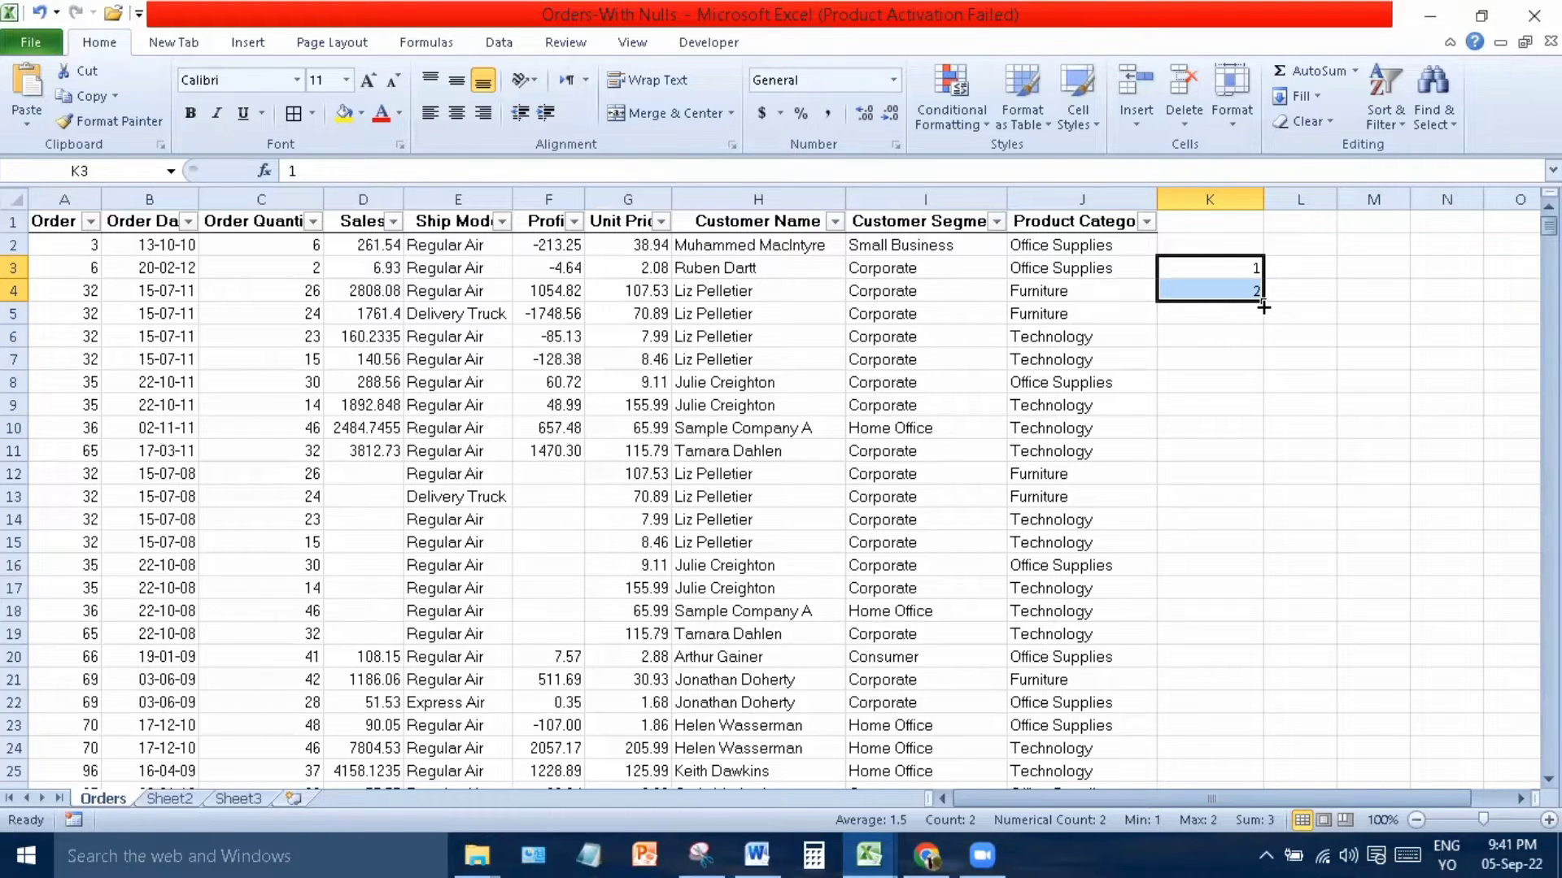
{"action": "left_click_drag", "start_coordinate": [1263, 307], "coordinate": [1252, 576]}
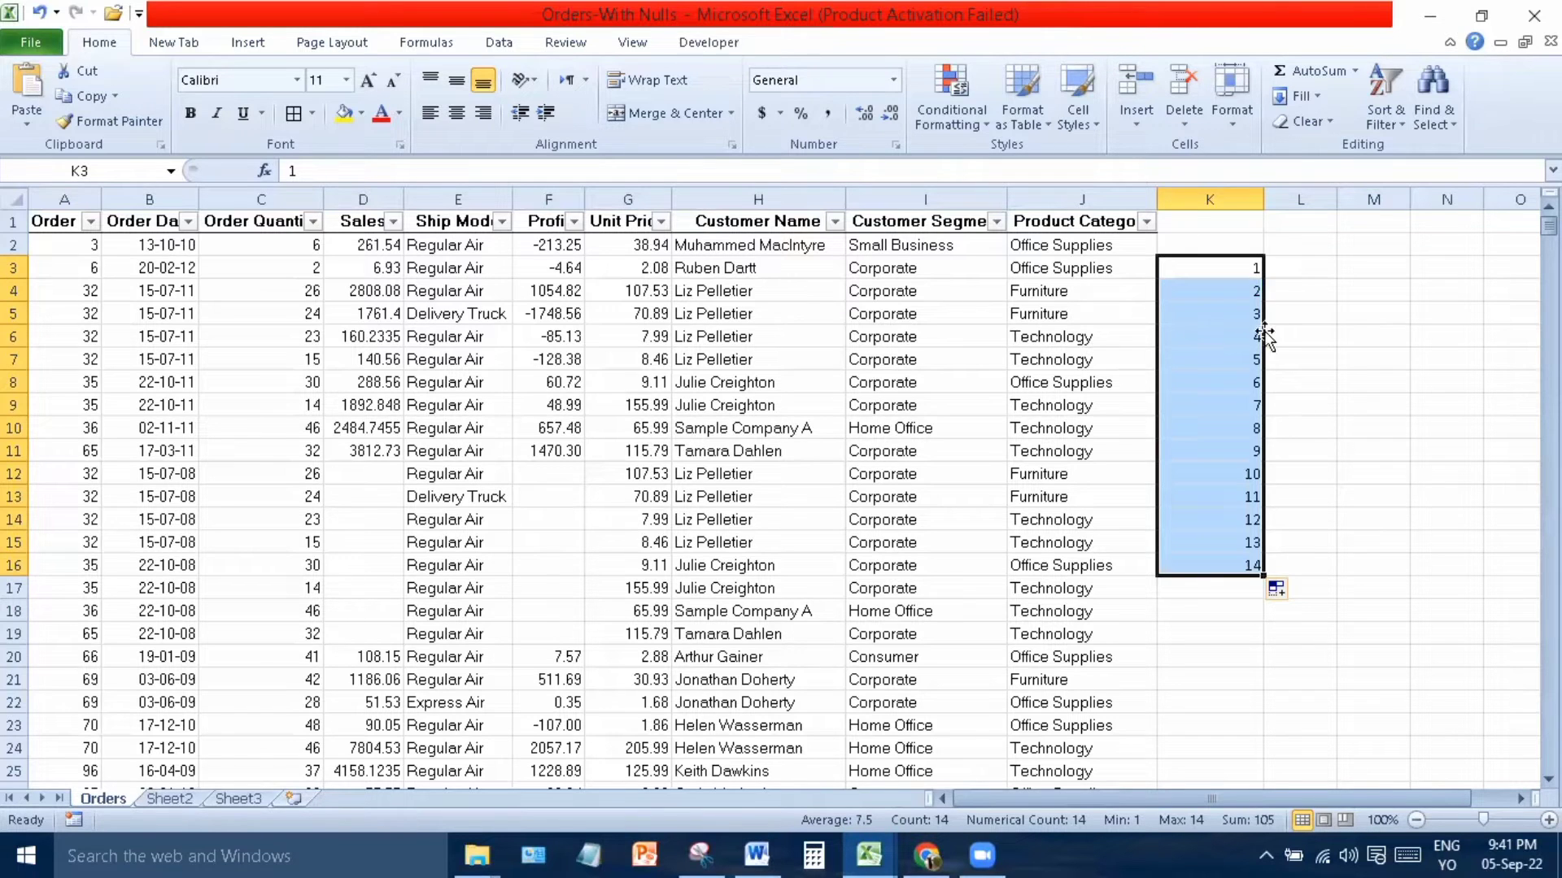
{"action": "left_click", "coordinate": [1288, 401]}
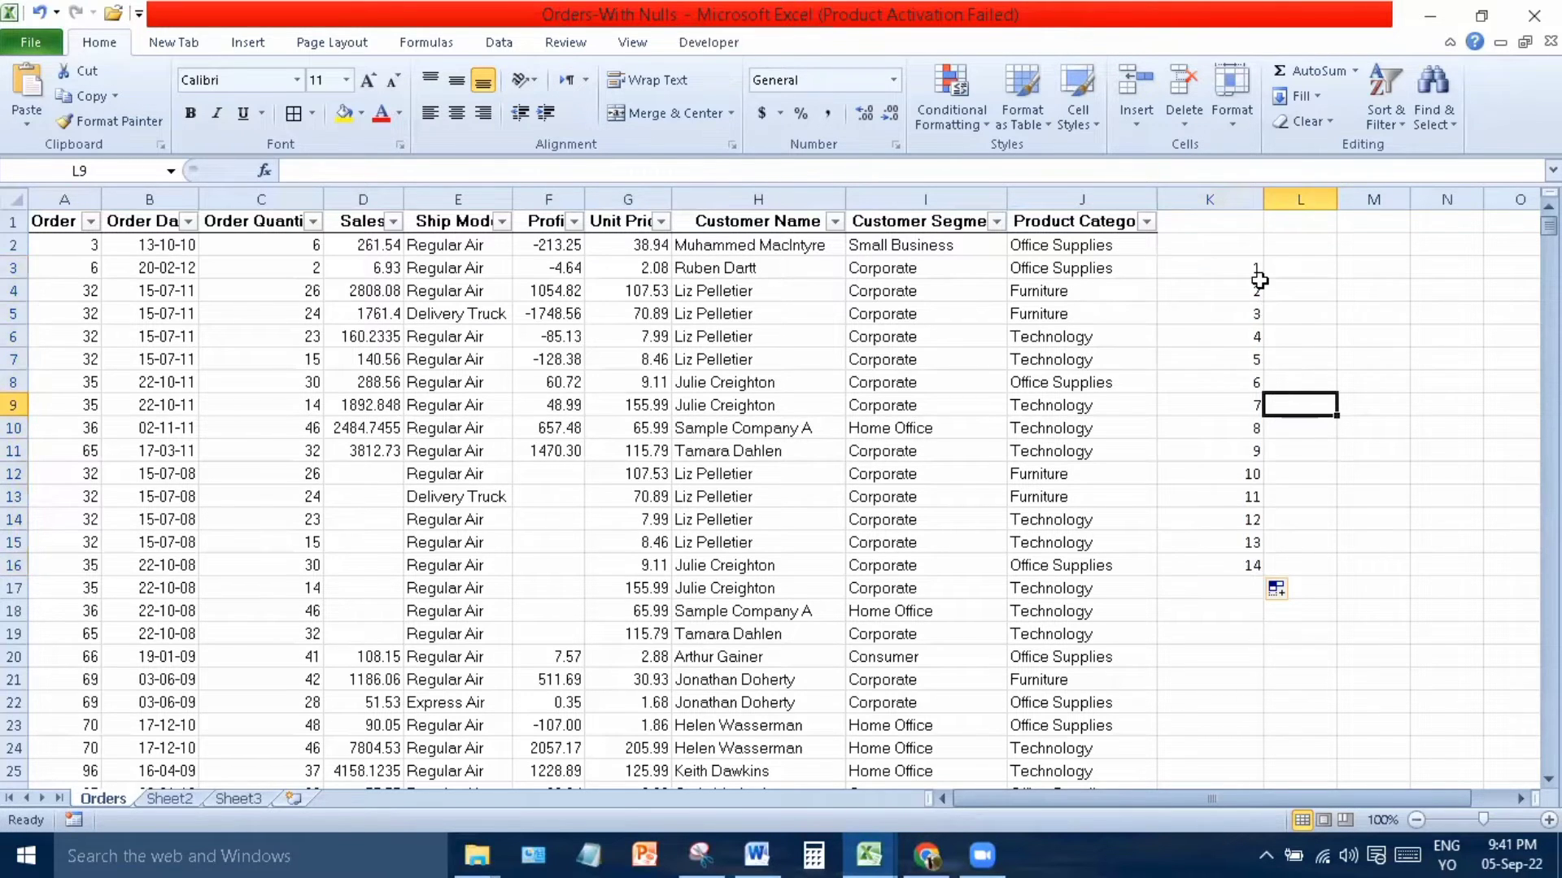
Enter 1 in cell L3 and fill that single value down through cell L15.
{"action": "left_click", "coordinate": [1292, 271]}
{"action": "type", "text": "1"}
{"action": "key", "text": "Return"}
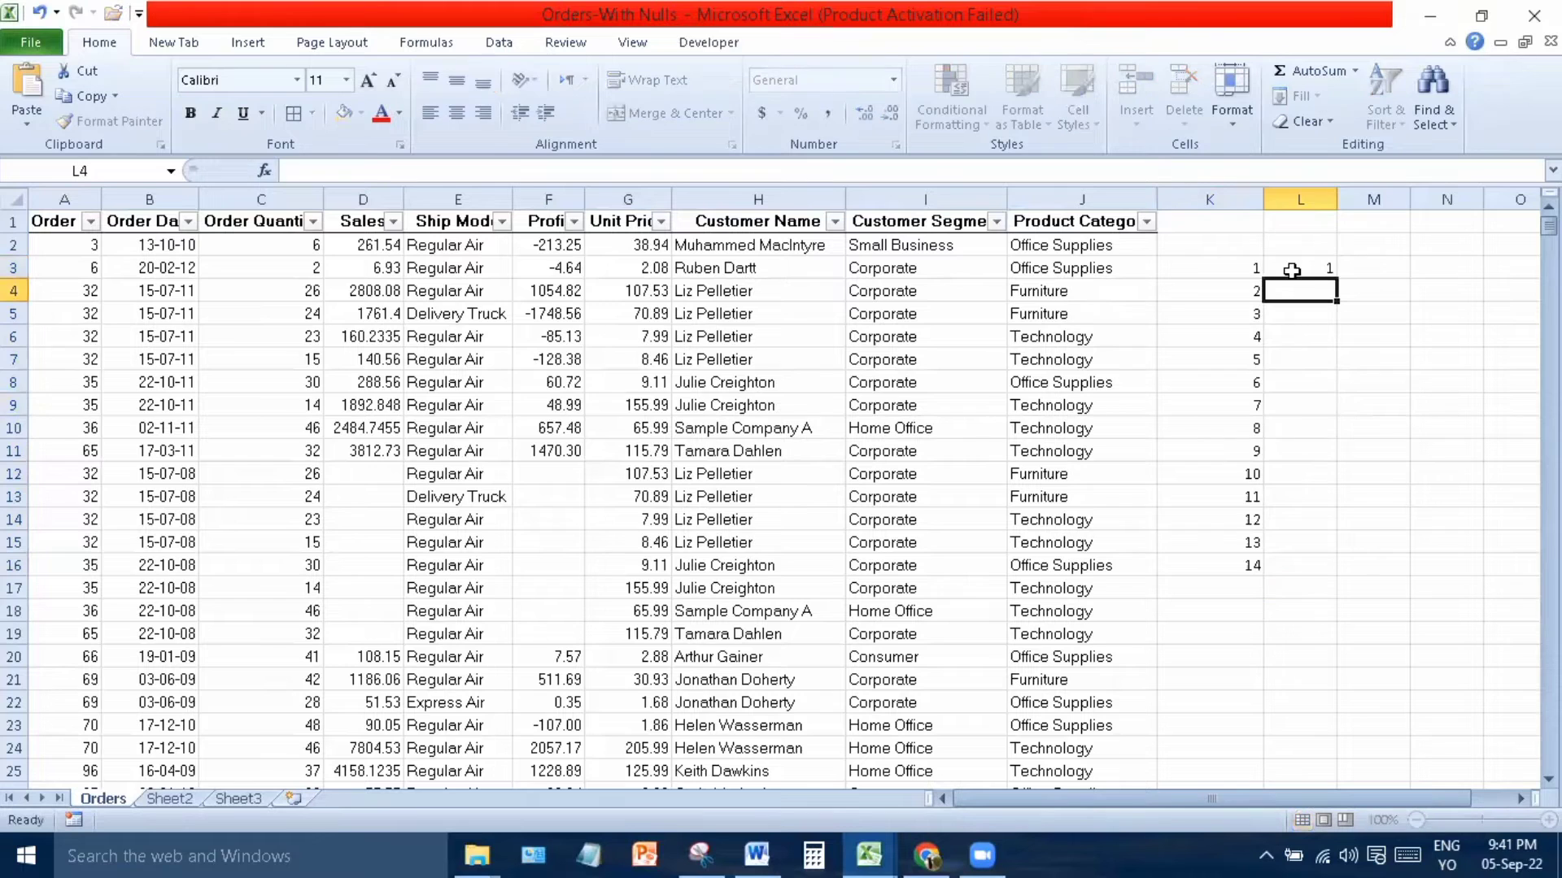
{"action": "left_click", "coordinate": [1293, 271]}
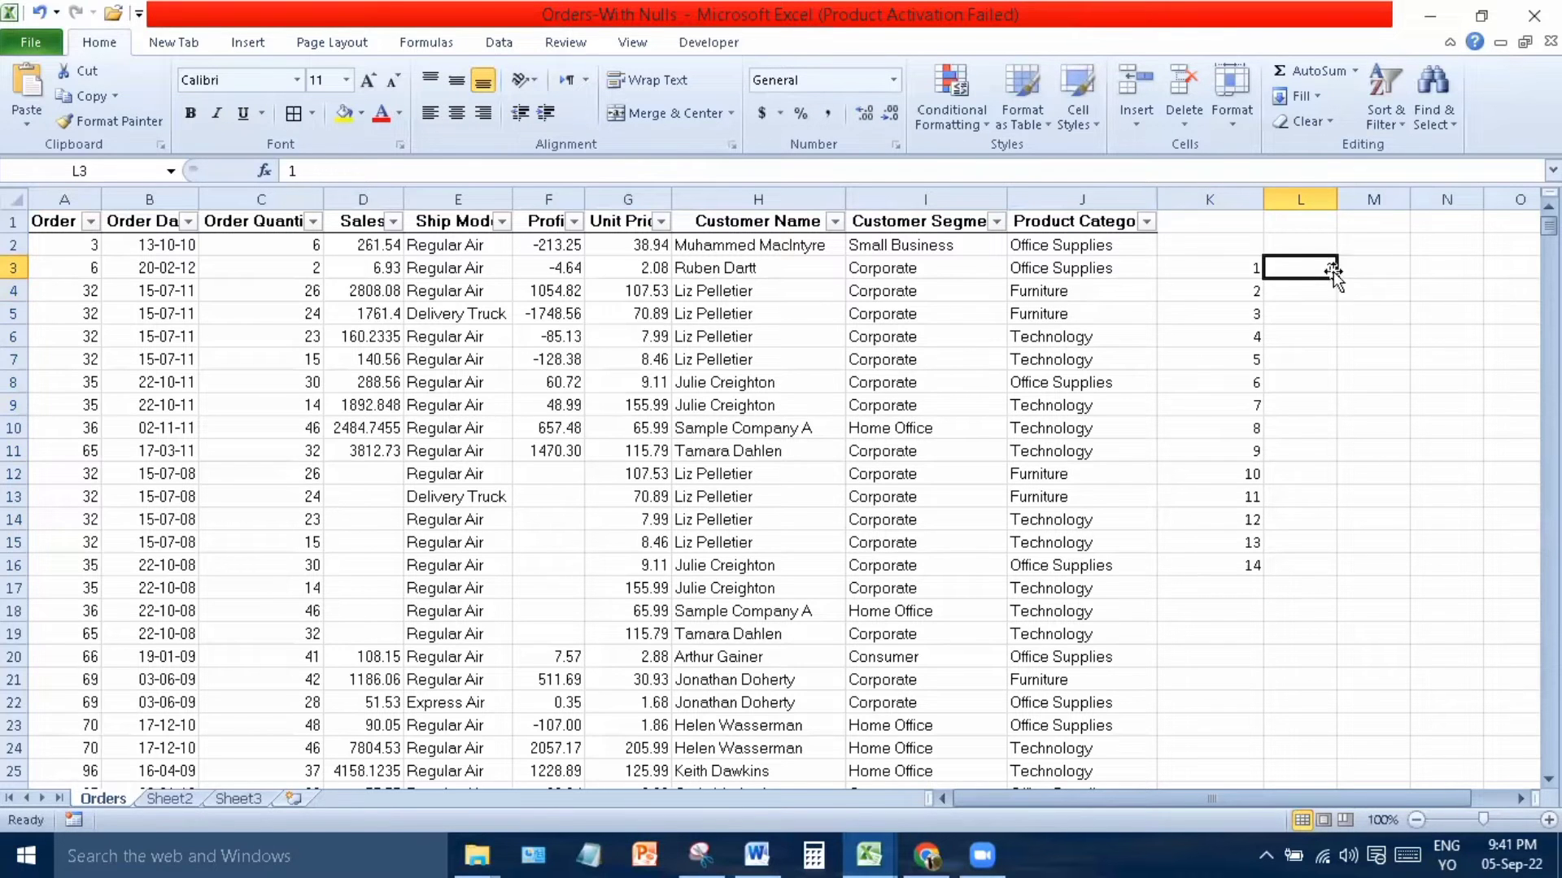
{"action": "left_click_drag", "start_coordinate": [1336, 279], "coordinate": [1328, 561]}
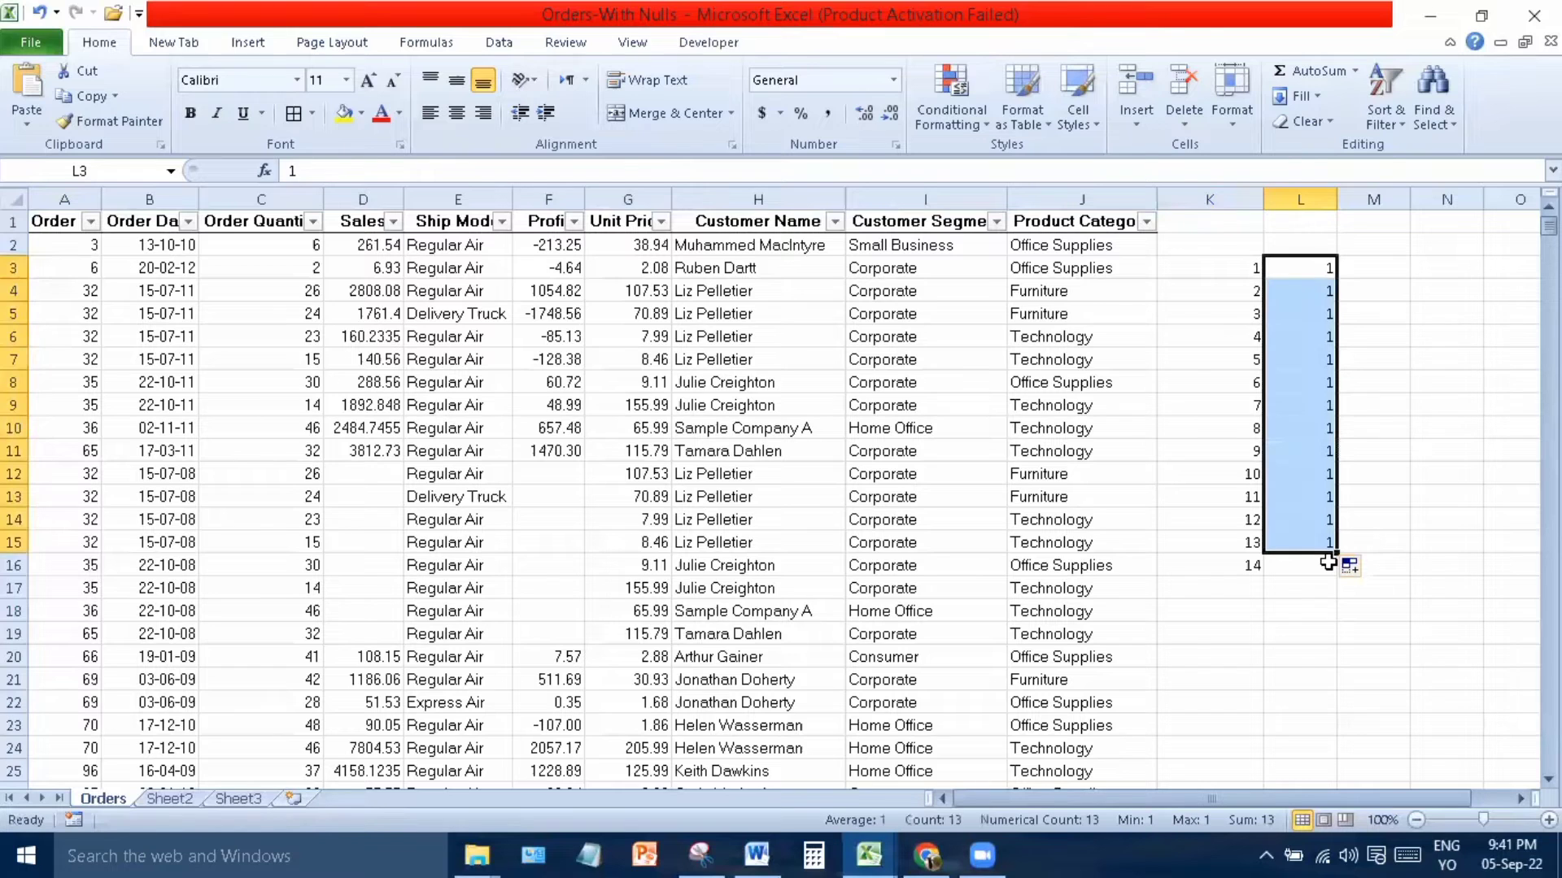
{"action": "left_click", "coordinate": [1407, 467]}
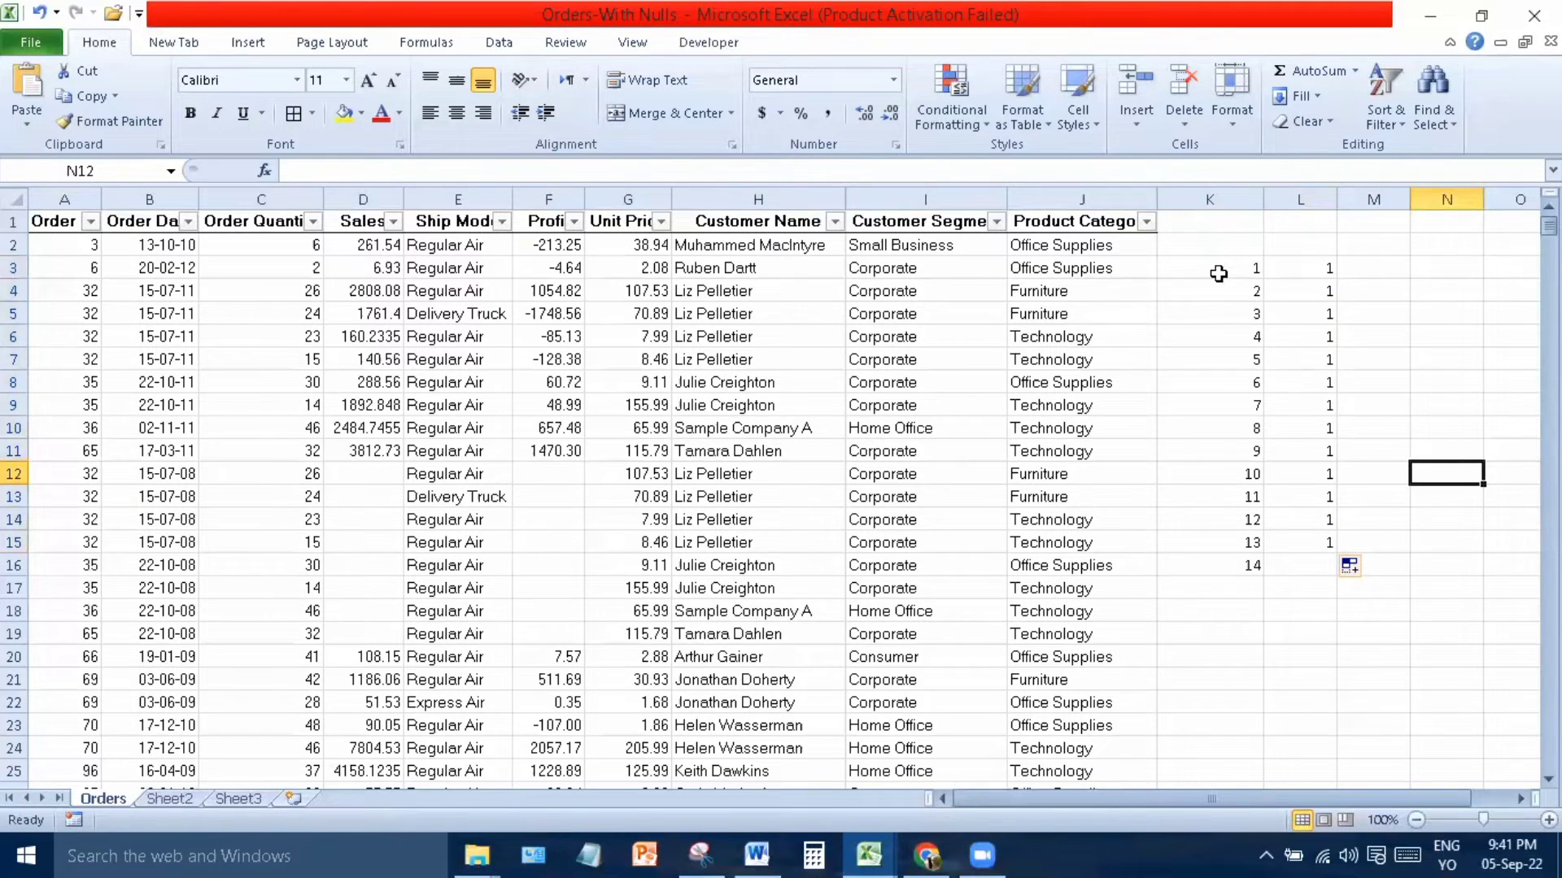
Enter 1 in cell N3, away from the other filled columns.
{"action": "left_click", "coordinate": [1431, 271]}
{"action": "type", "text": "1"}
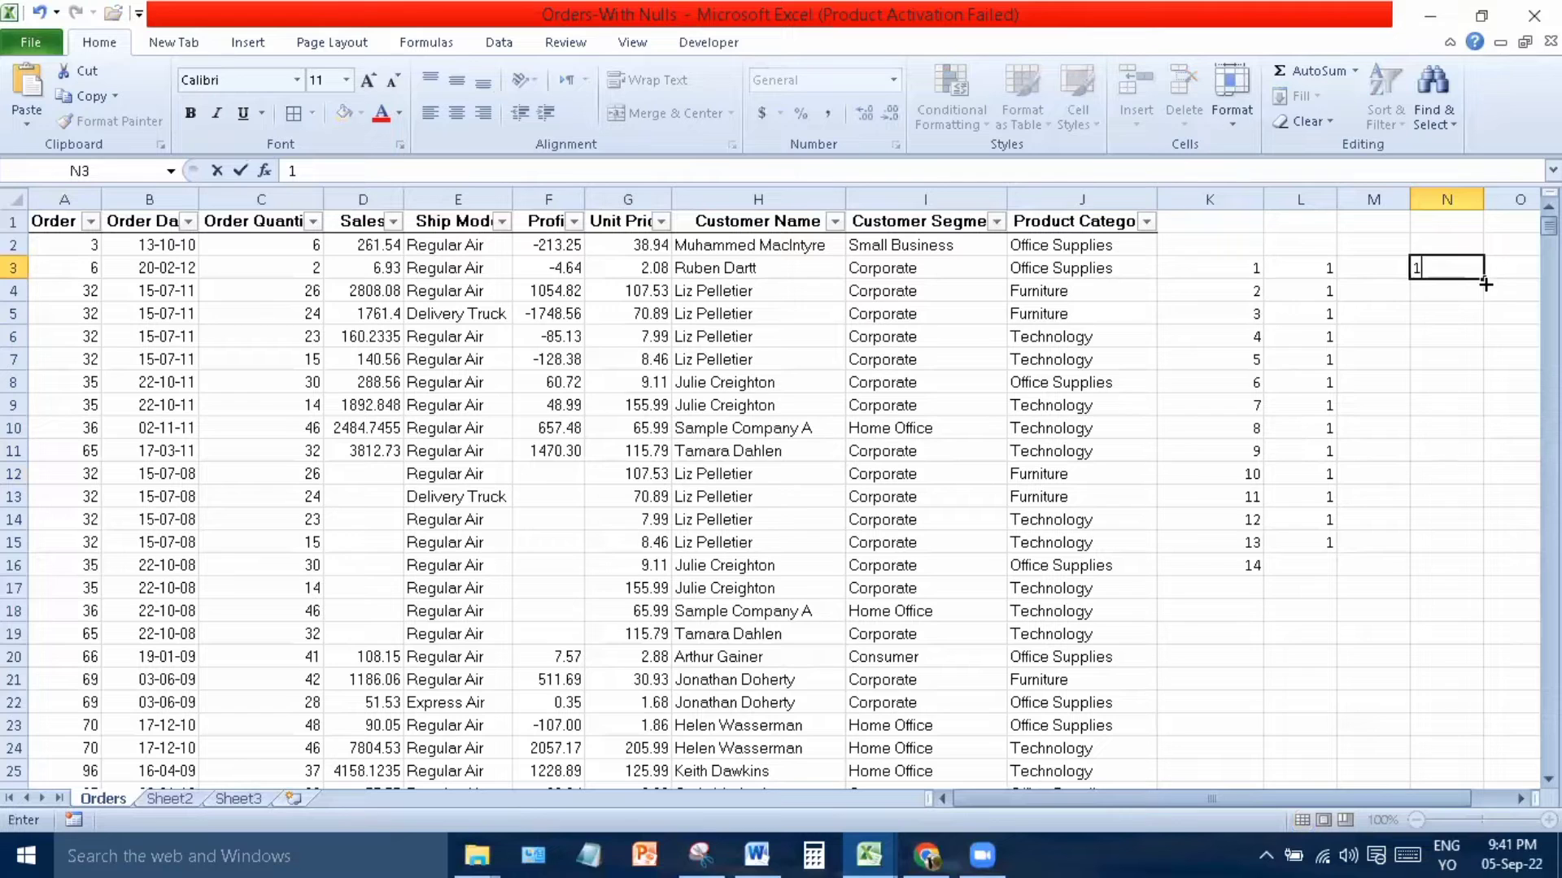
{"action": "left_click", "coordinate": [1463, 378]}
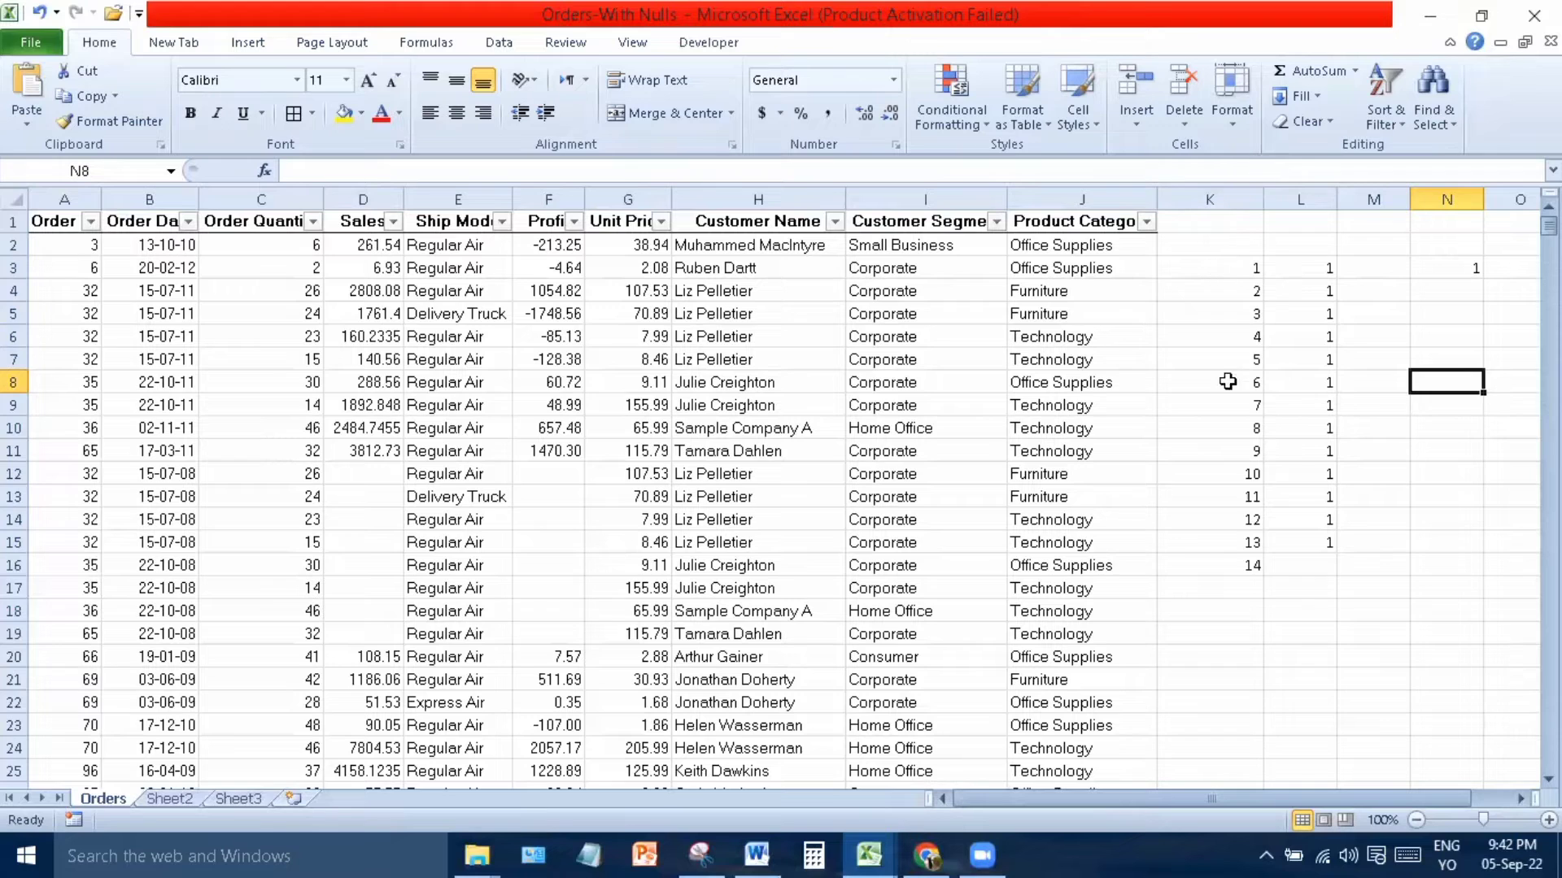
Auto-fill the series from cells K15:K16 down the rest of column K and check where it ends.
{"action": "left_click_drag", "start_coordinate": [1228, 540], "coordinate": [1227, 555]}
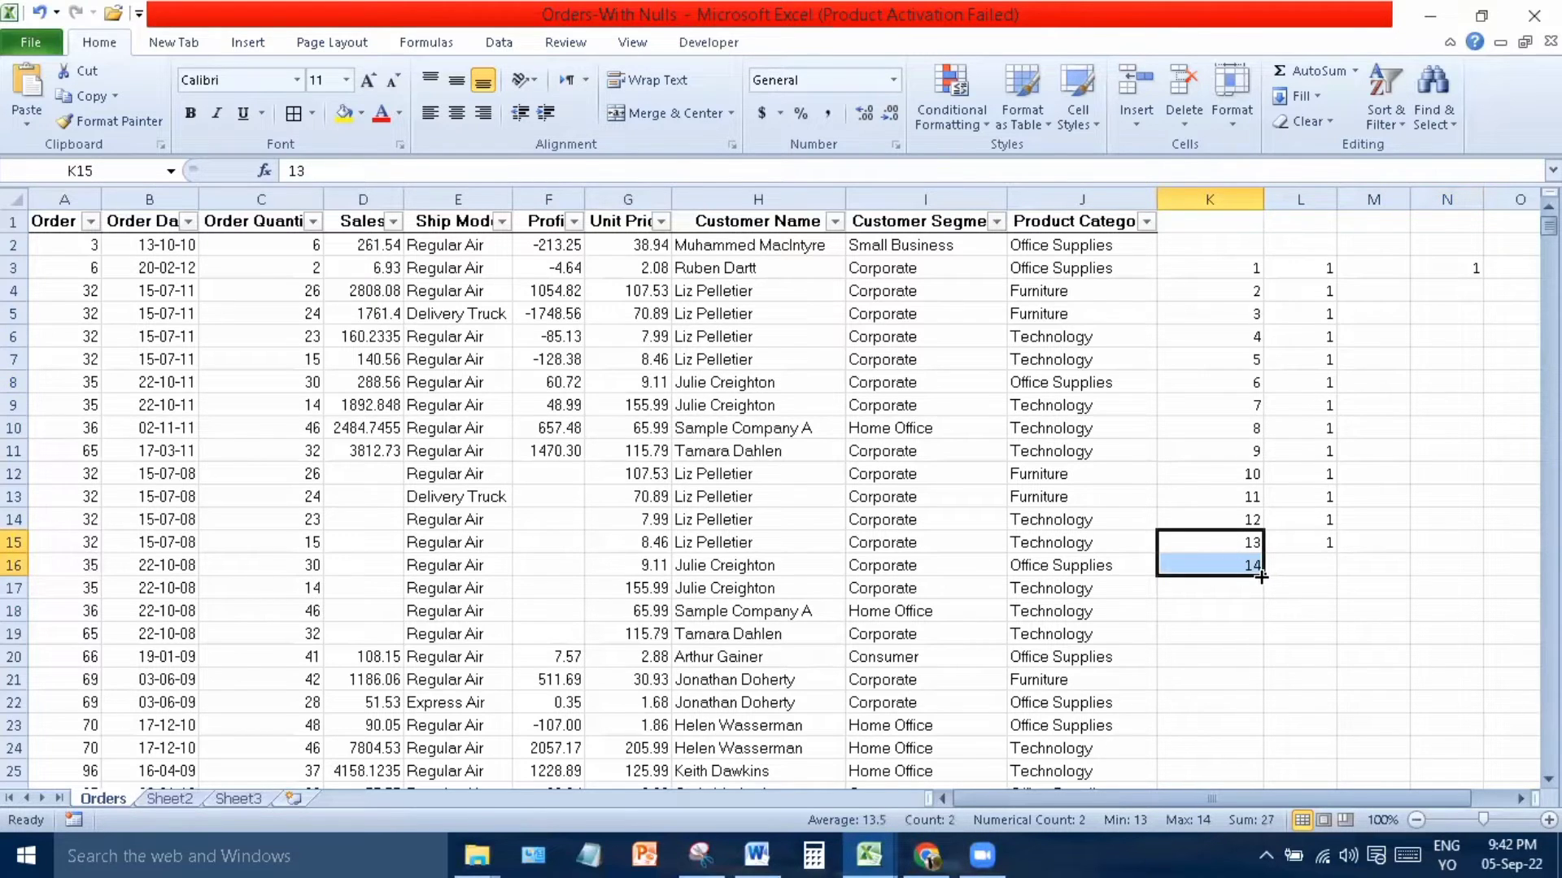
{"action": "double_click", "coordinate": [1260, 576]}
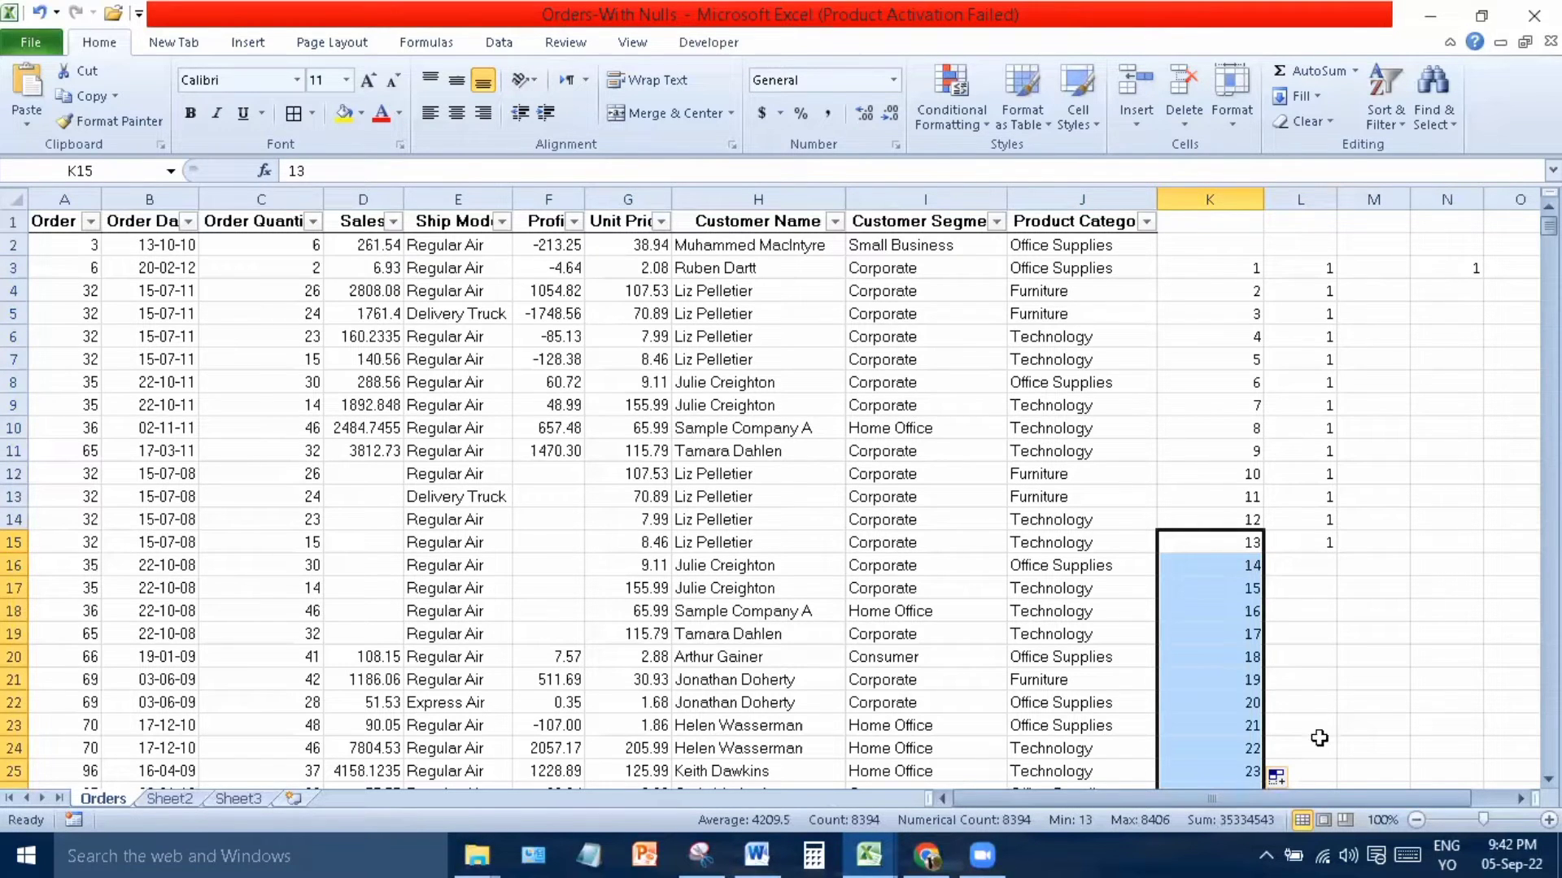
{"action": "left_click", "coordinate": [1241, 725]}
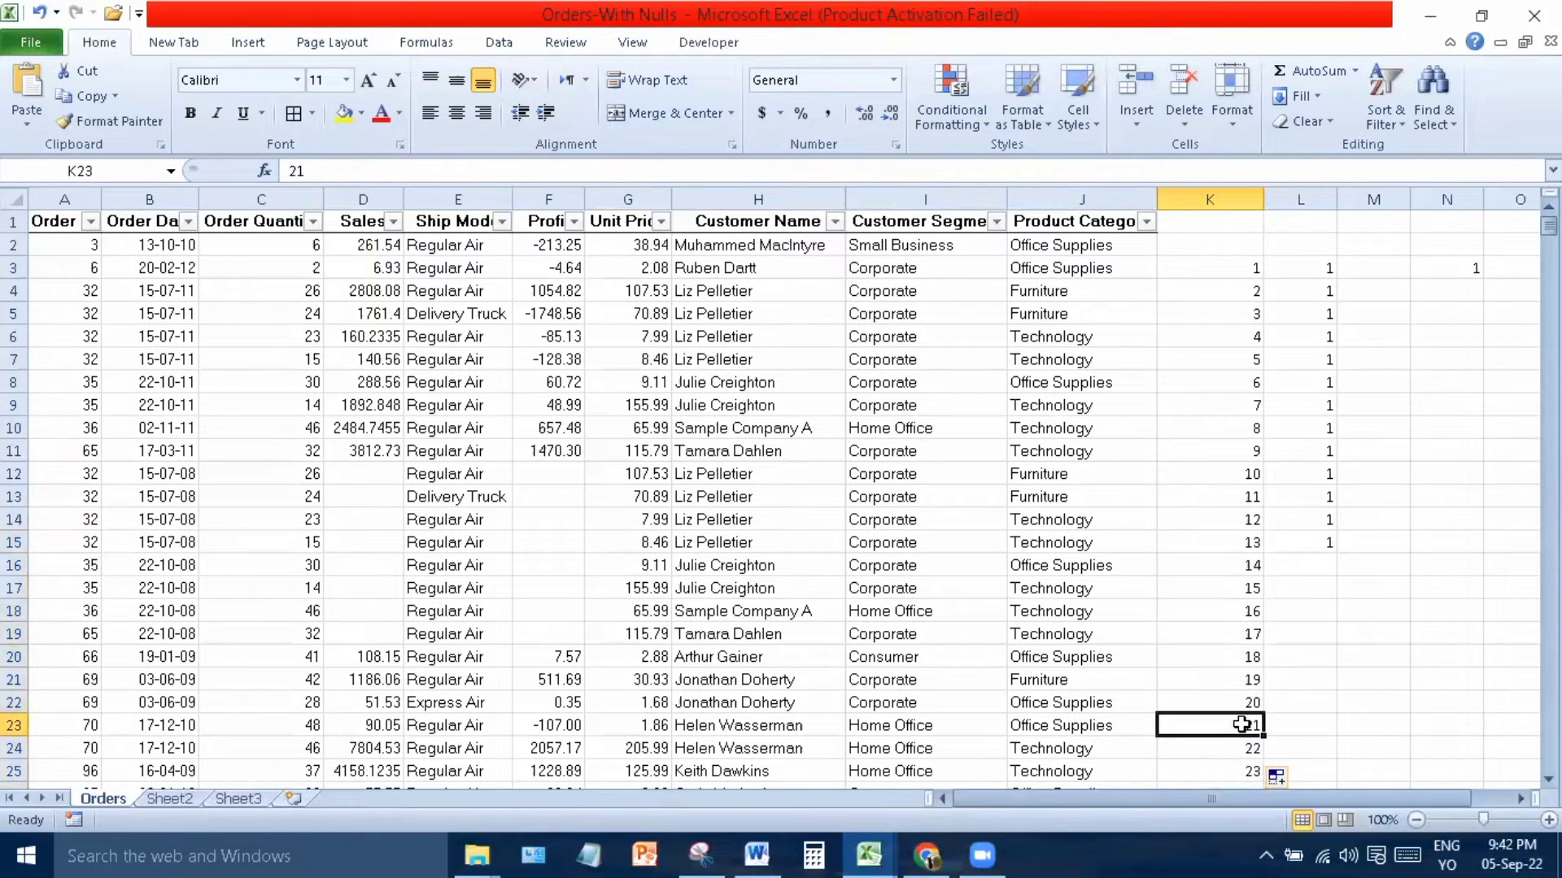
{"action": "key", "text": "ctrl+shift+Down"}
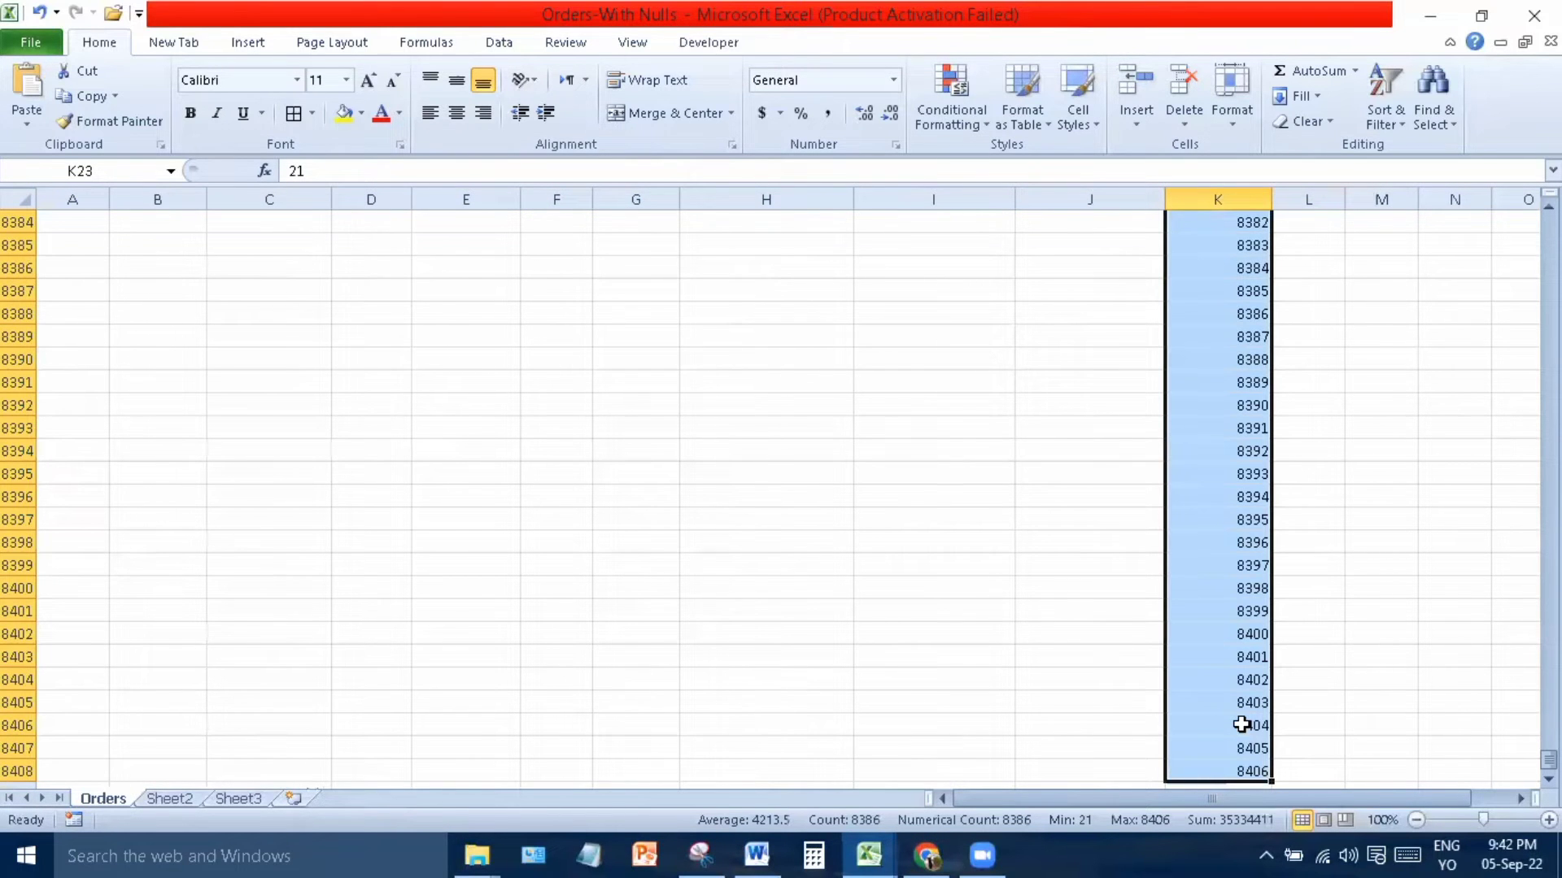
{"action": "key", "text": "ctrl+shift+Up"}
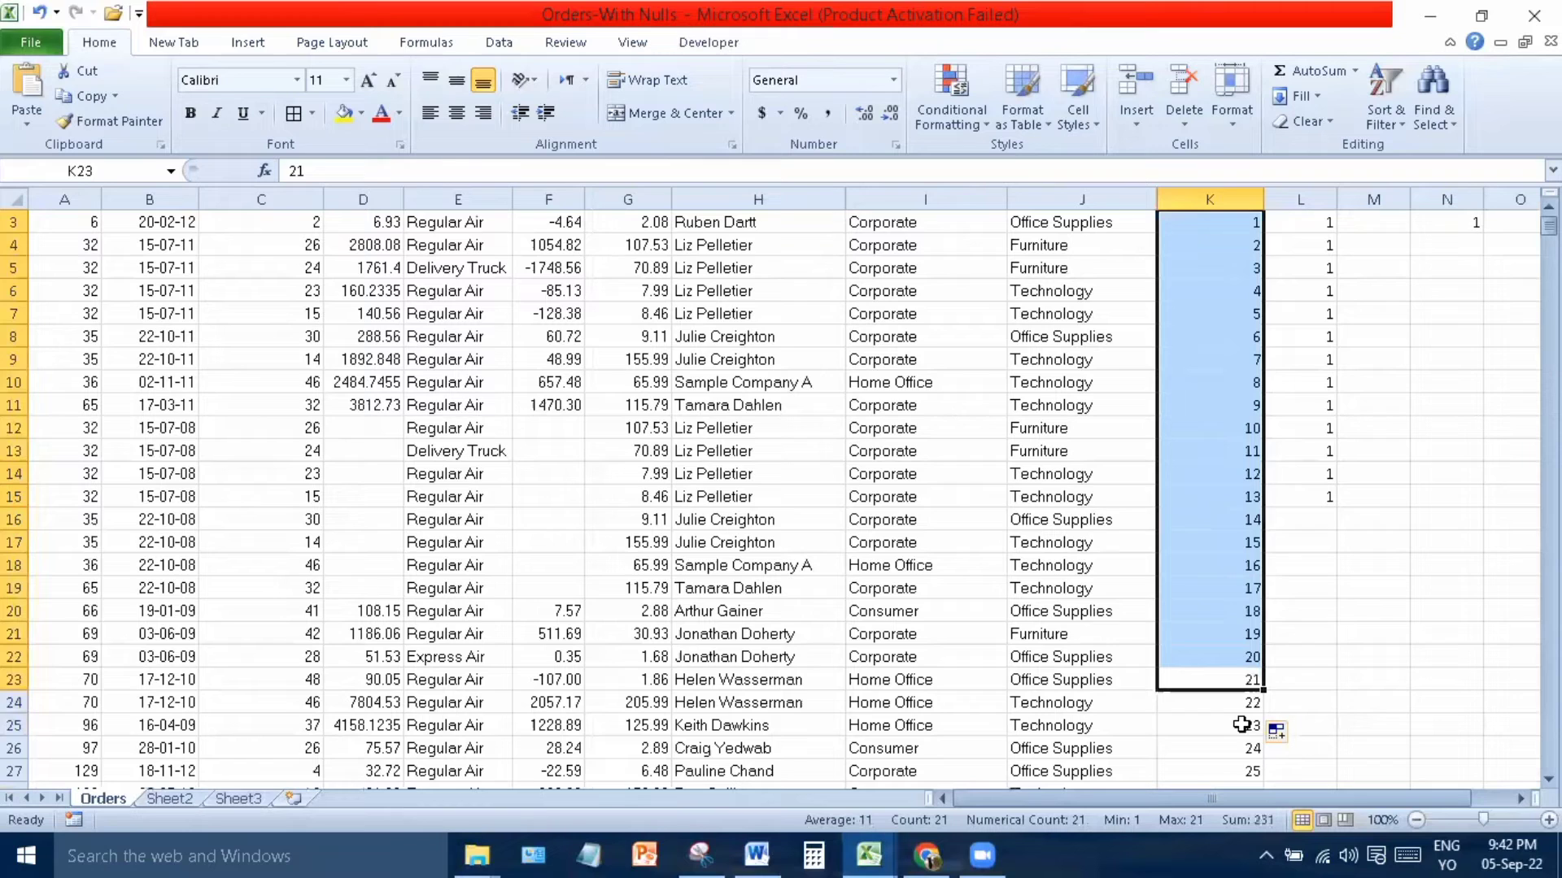
Return to the start of the number series and delete the entire column K.
{"action": "key", "text": "ctrl+Up"}
{"action": "key", "text": "ctrl+shift+Down"}
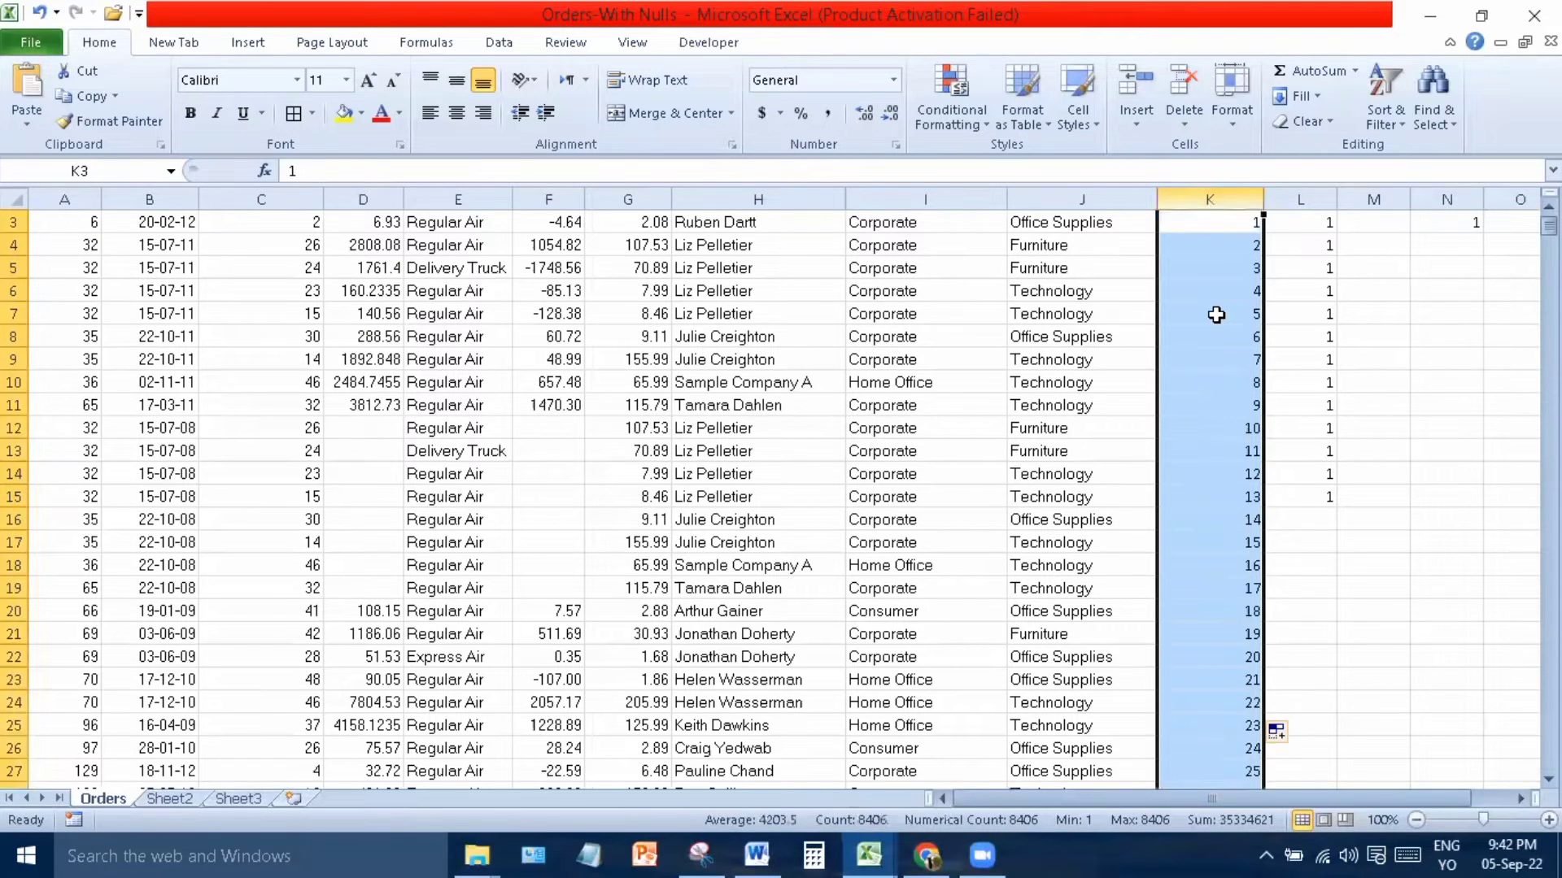
{"action": "right_click", "coordinate": [1216, 315]}
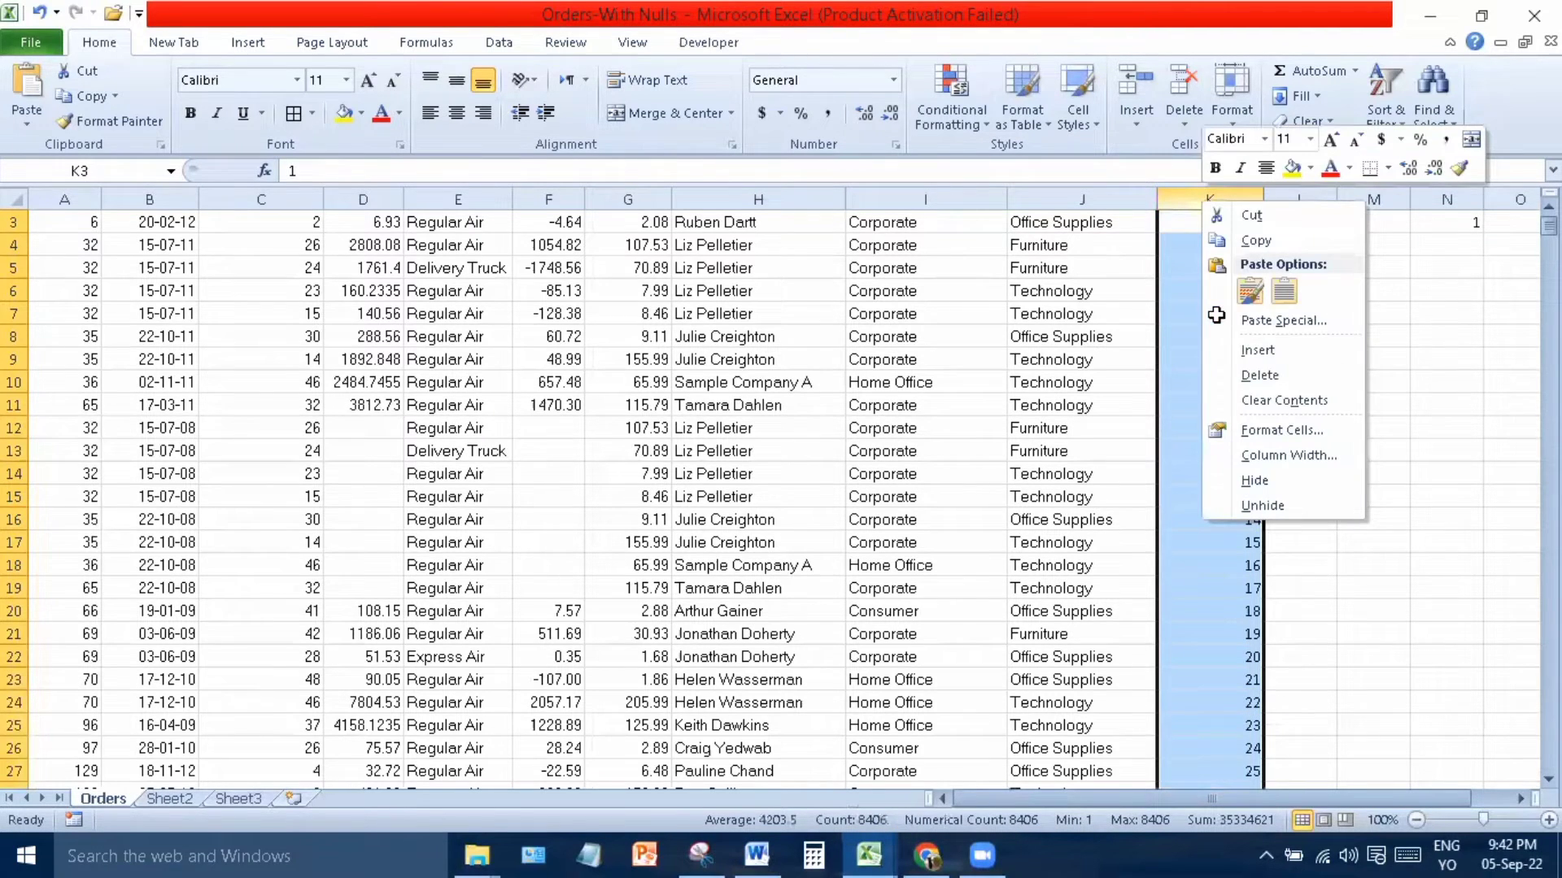
{"action": "left_click", "coordinate": [1258, 377]}
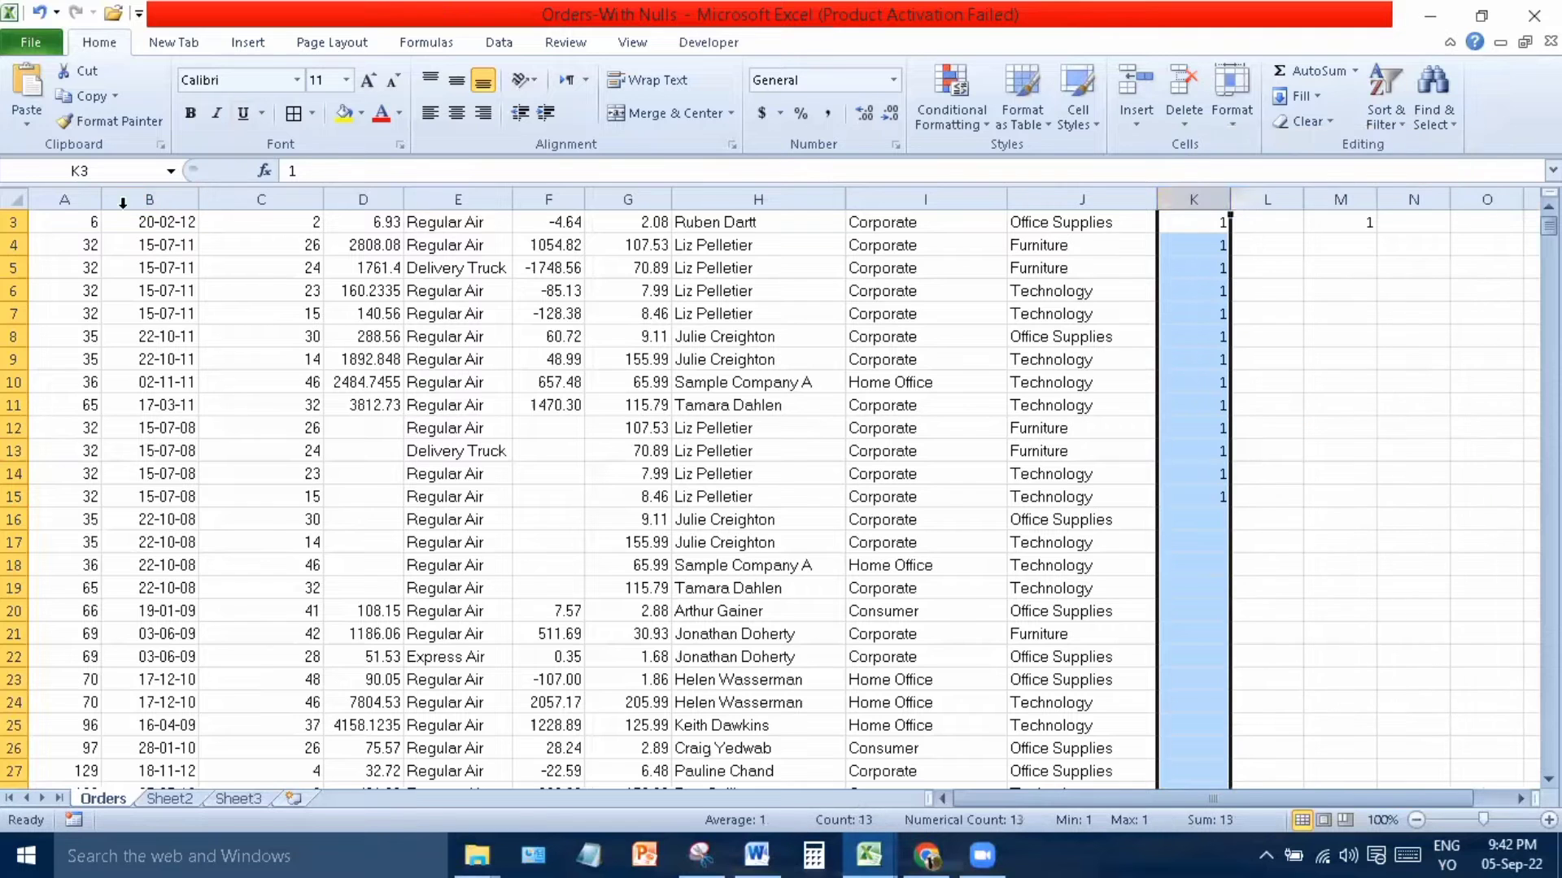
Insert a blank column before the Order column at column A.
{"action": "left_click", "coordinate": [83, 196]}
{"action": "right_click", "coordinate": [84, 193]}
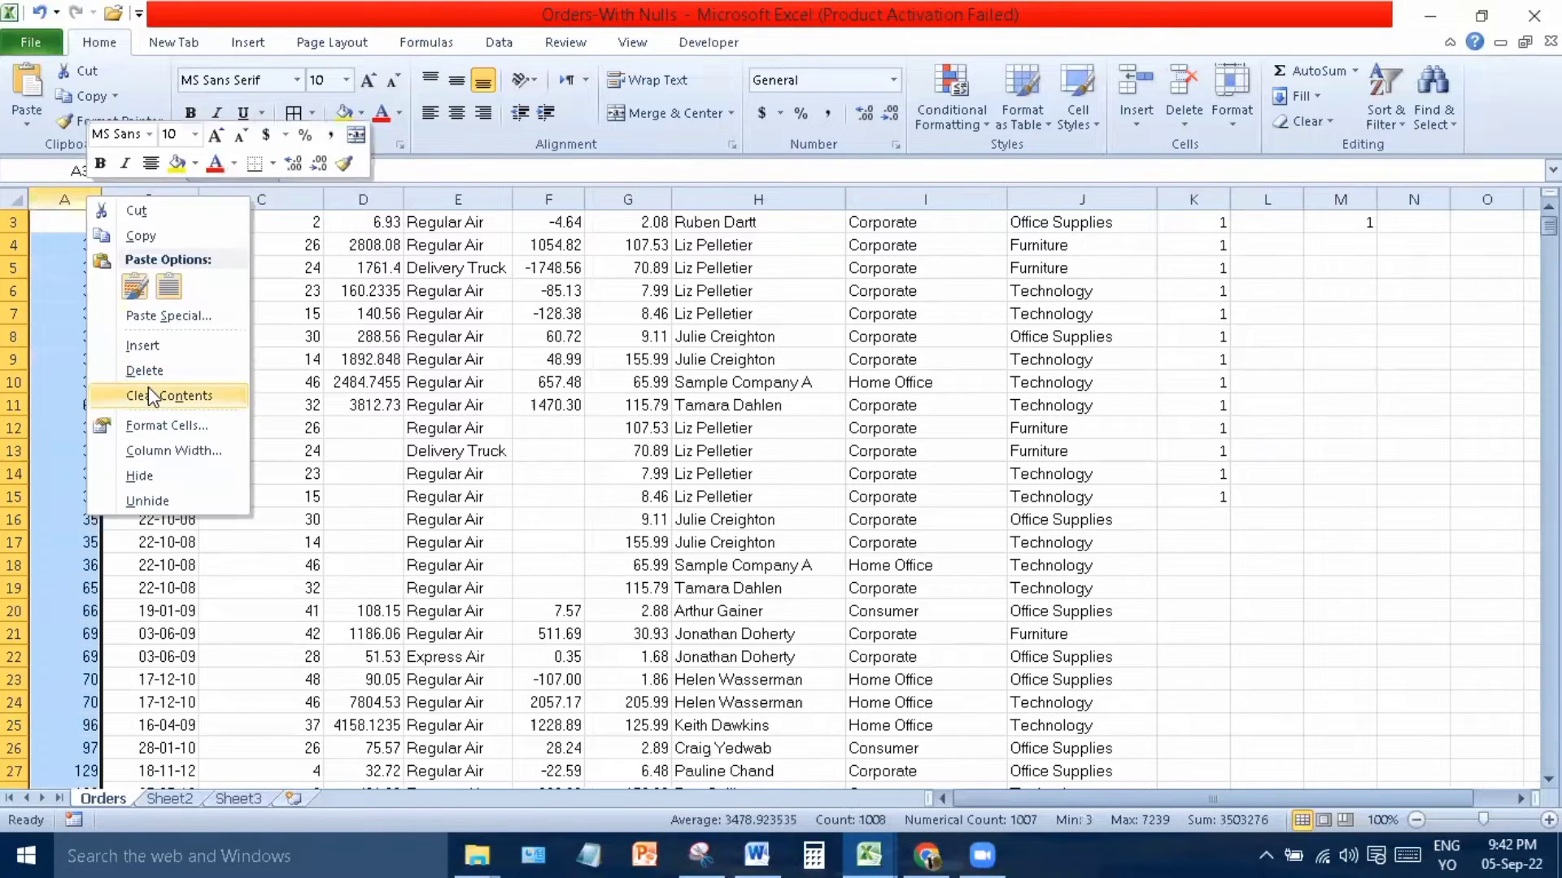
{"action": "left_click", "coordinate": [143, 346]}
{"action": "left_click", "coordinate": [60, 262]}
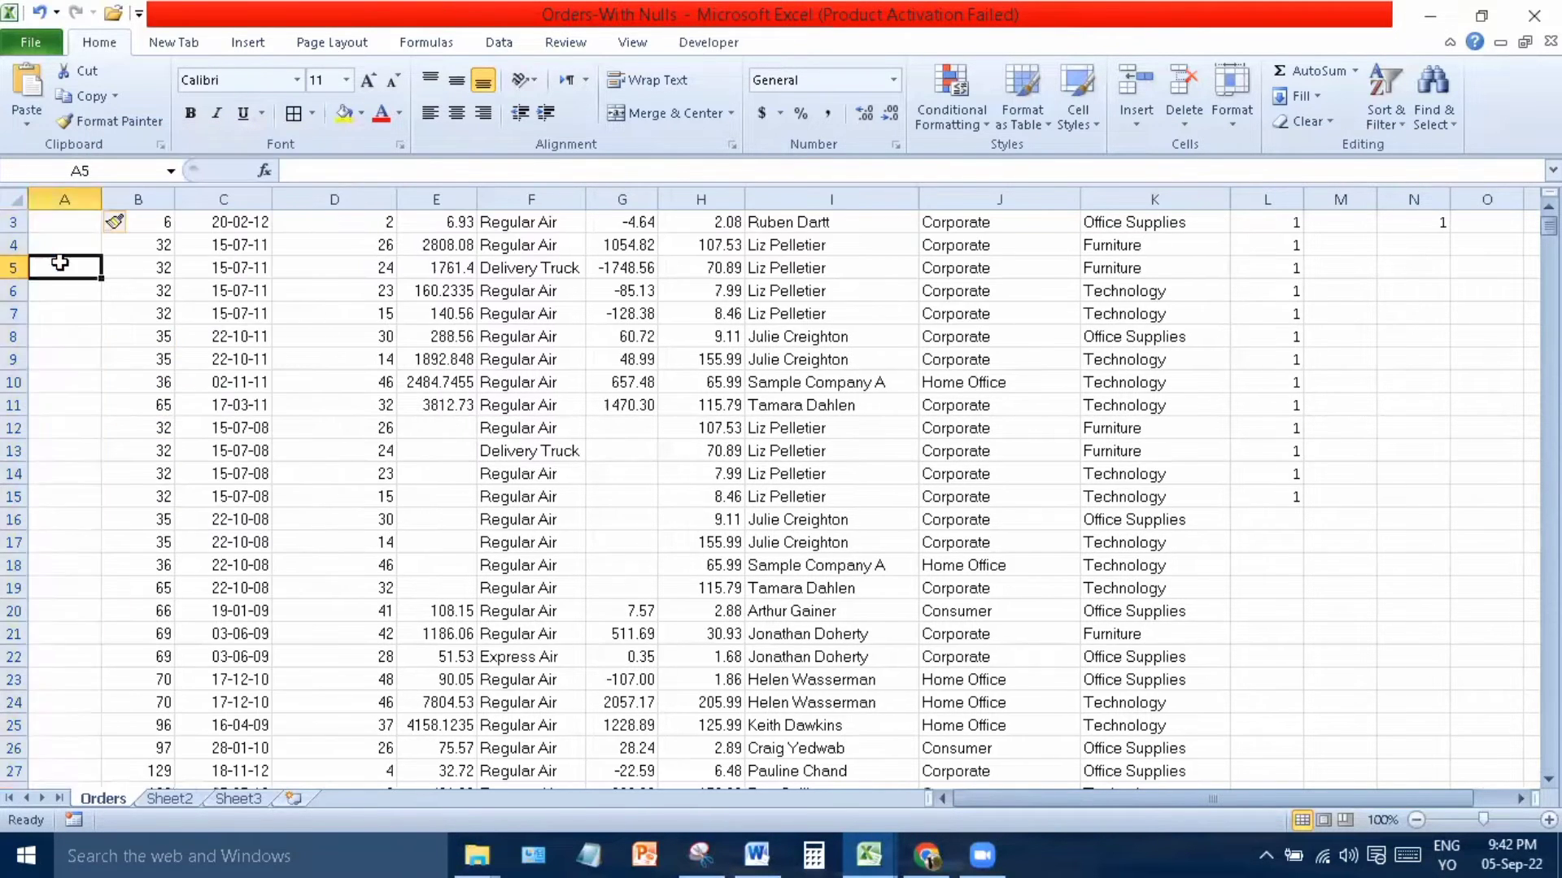
Enter 1 in cell A2 and 2 in cell A3 of the blank column.
{"action": "key", "text": "ctrl+Home"}
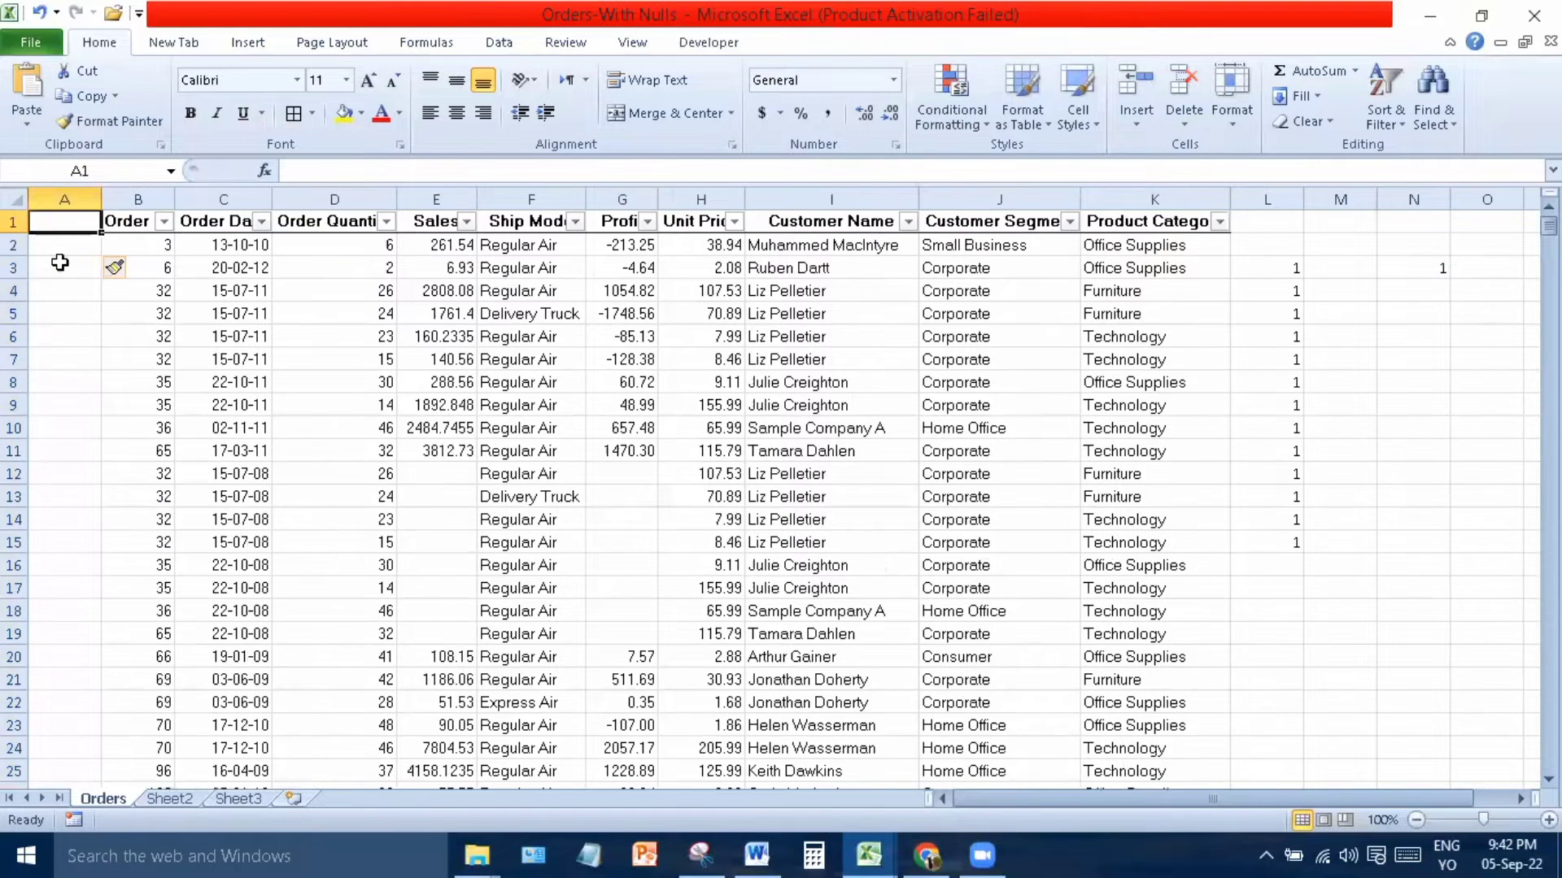
{"action": "left_click", "coordinate": [54, 242]}
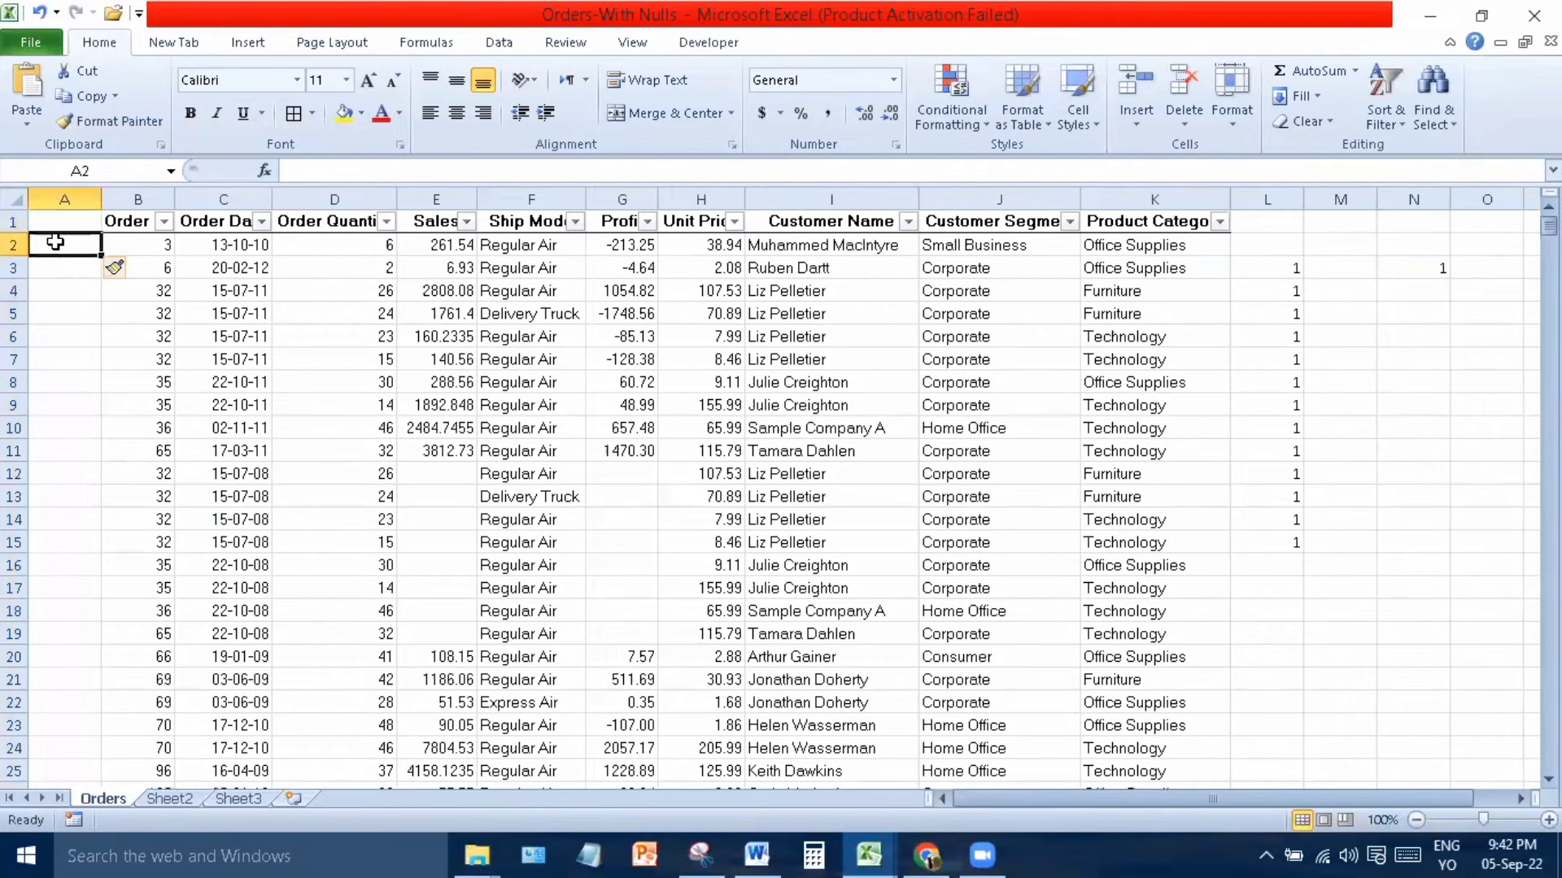
{"action": "type", "text": "1"}
{"action": "key", "text": "Return"}
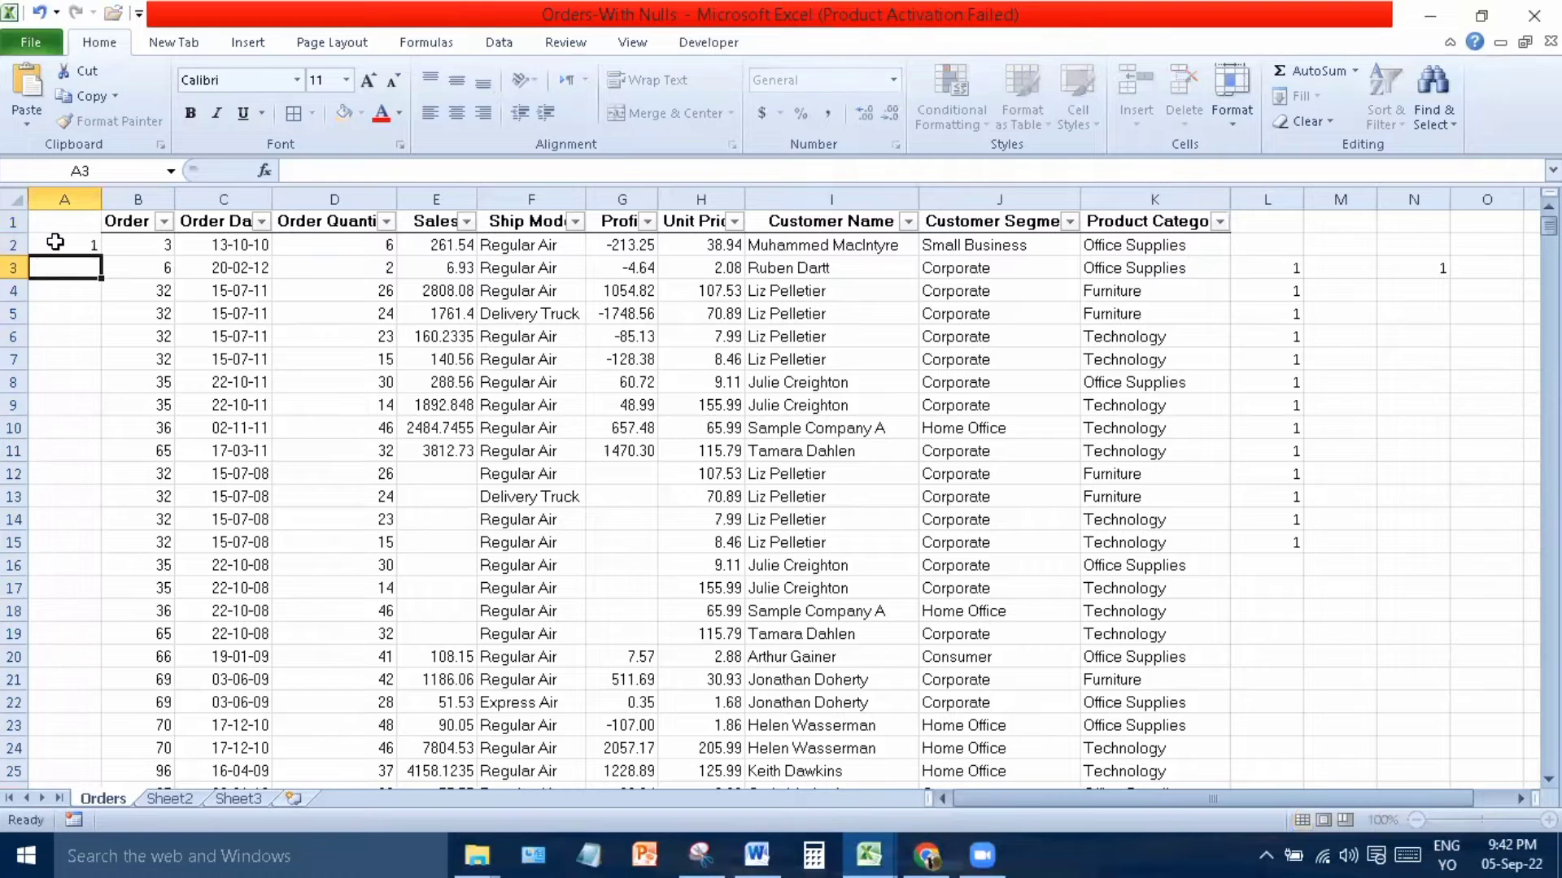
{"action": "type", "text": "2"}
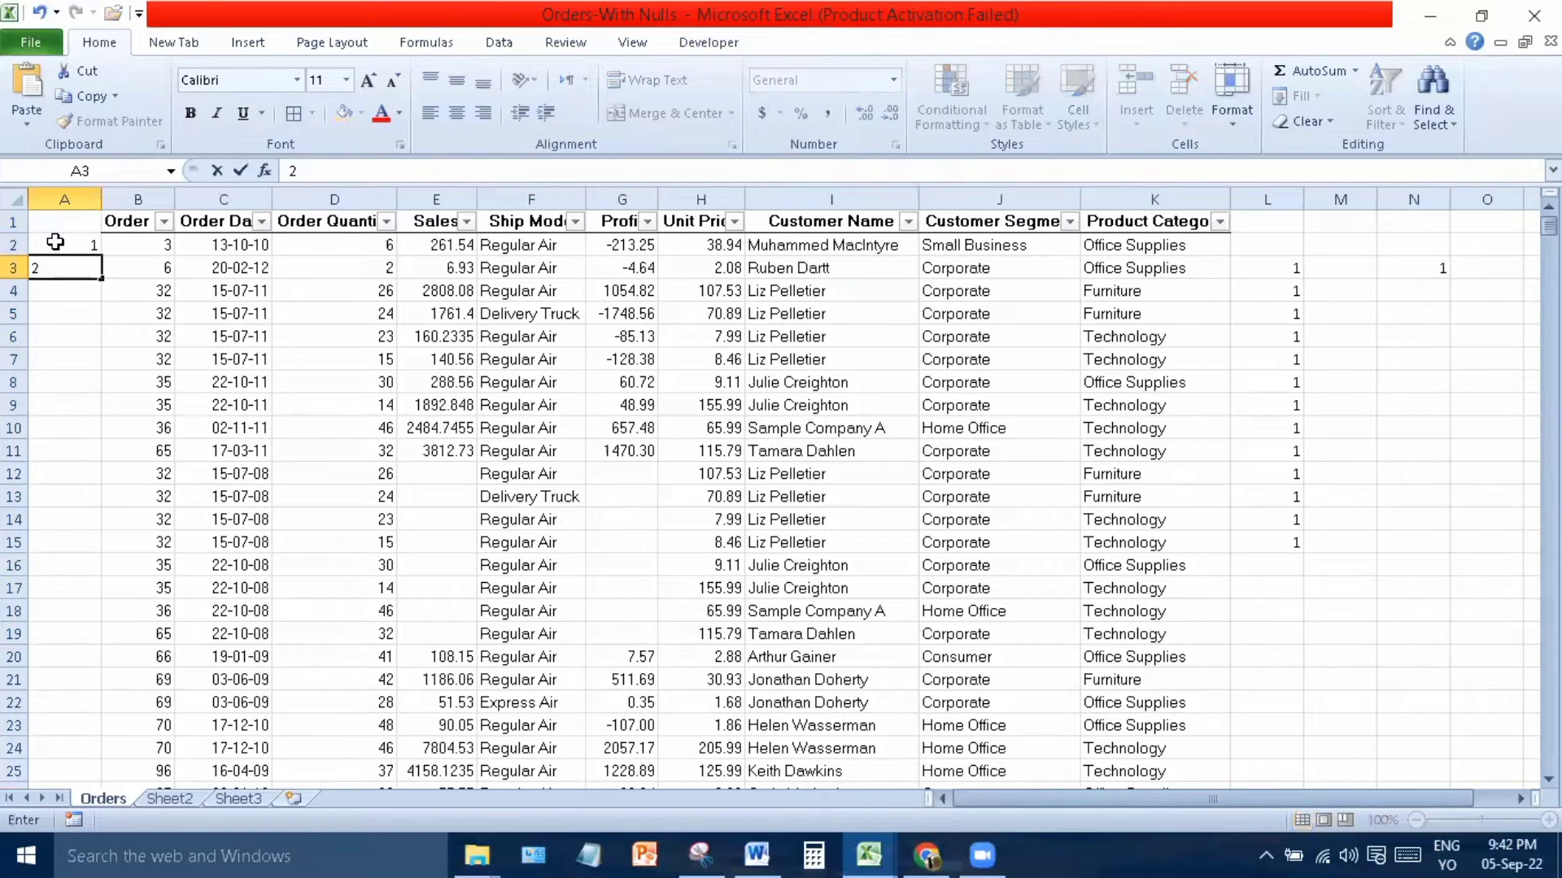
{"action": "left_click", "coordinate": [149, 274]}
Auto-fill the series from cells A2:A3 down column A, check its last row and return to cell A2.
{"action": "left_click_drag", "start_coordinate": [83, 248], "coordinate": [82, 268]}
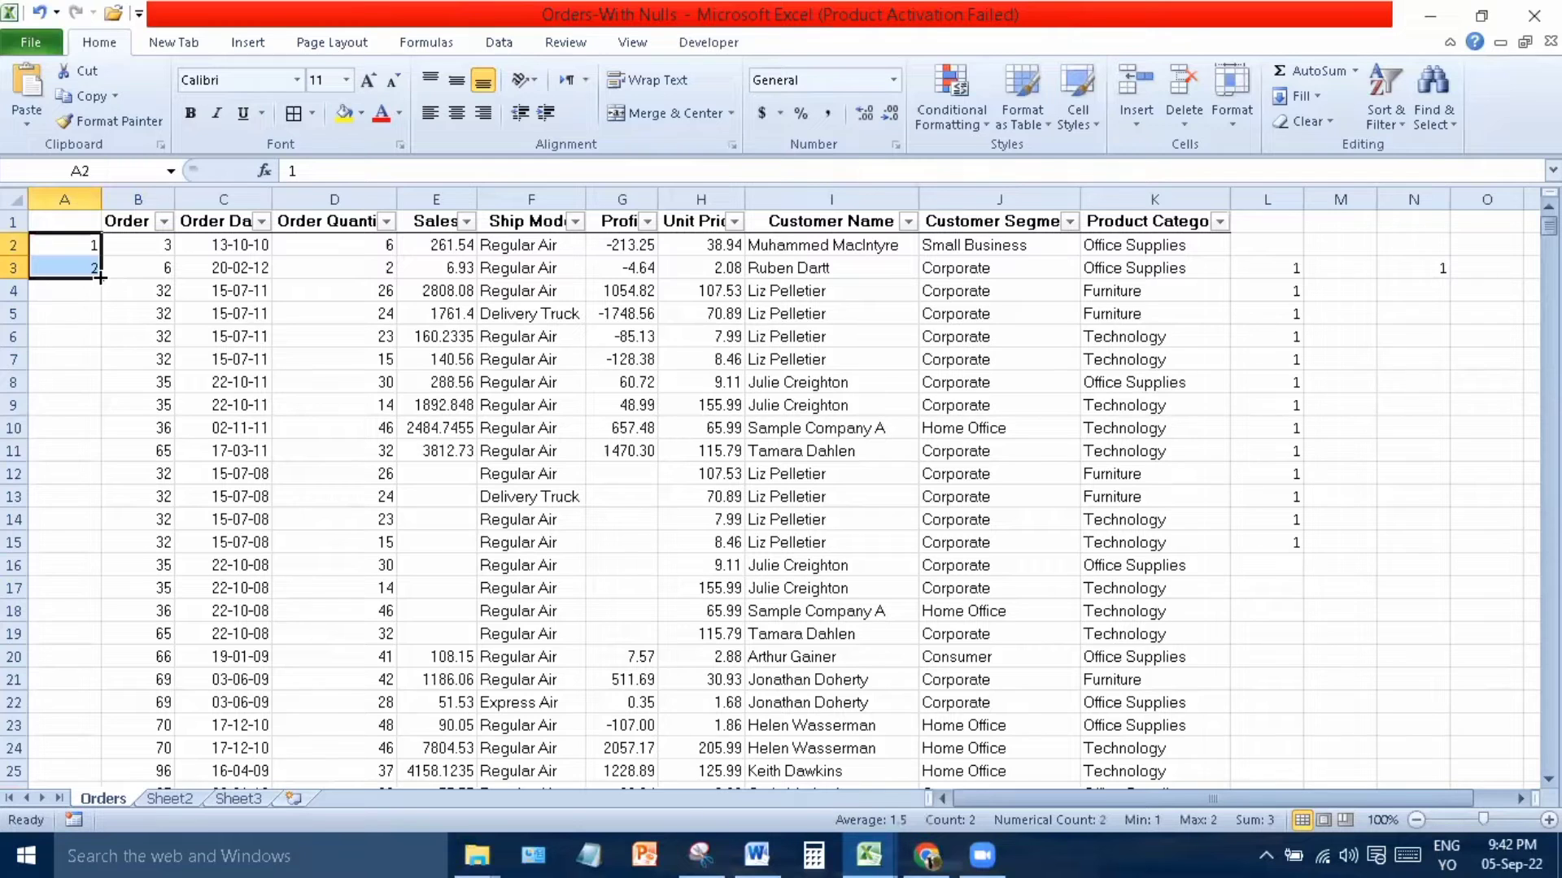
{"action": "double_click", "coordinate": [100, 279]}
{"action": "left_click", "coordinate": [72, 378]}
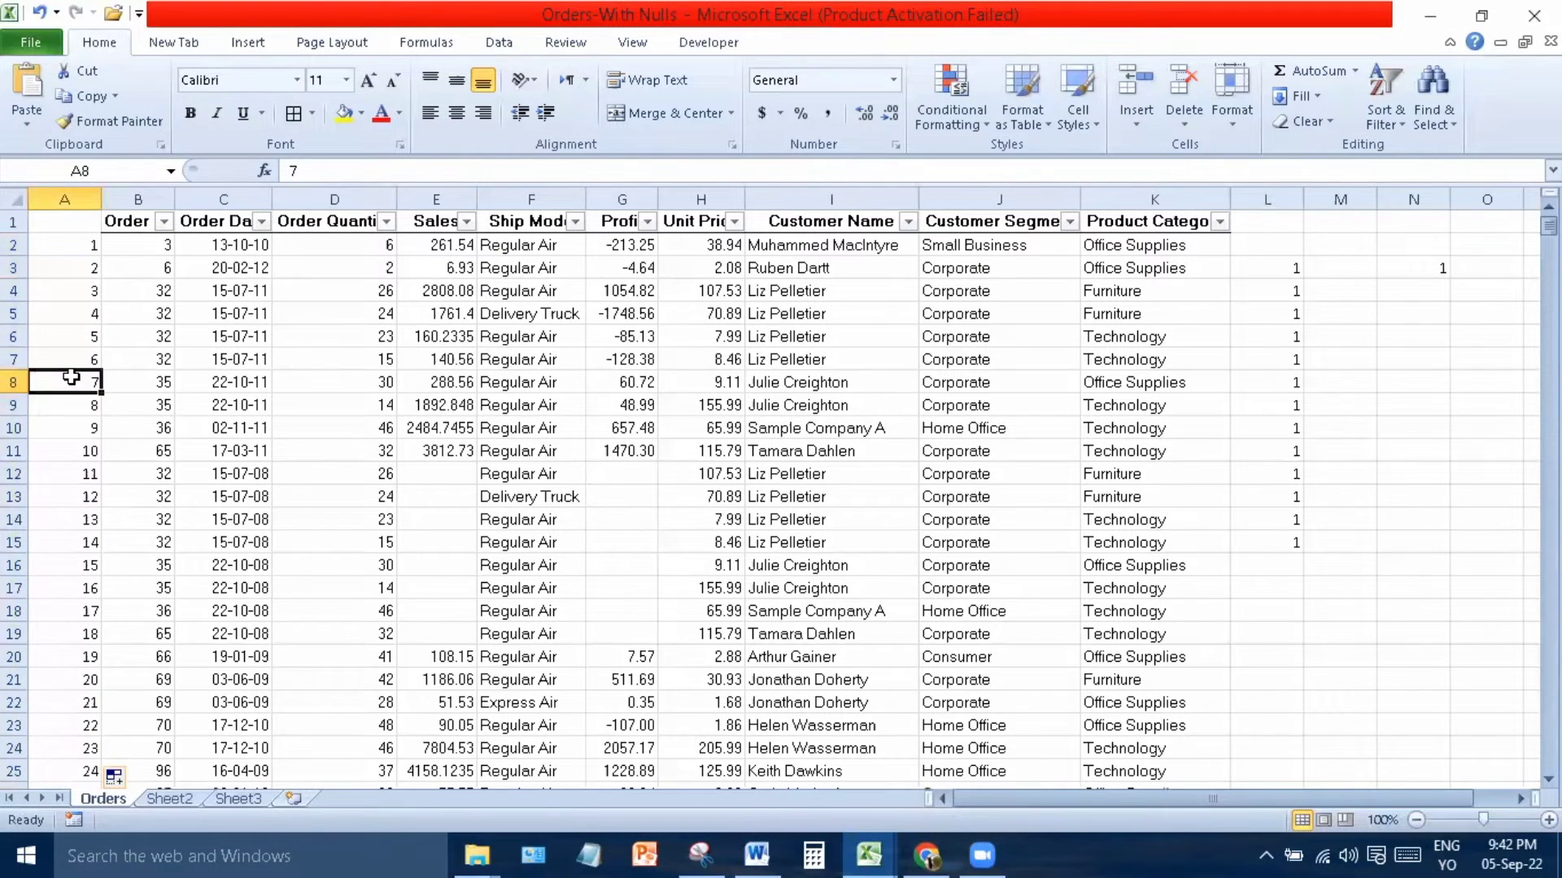
{"action": "key", "text": "shift+Down"}
{"action": "key", "text": "ctrl+Down"}
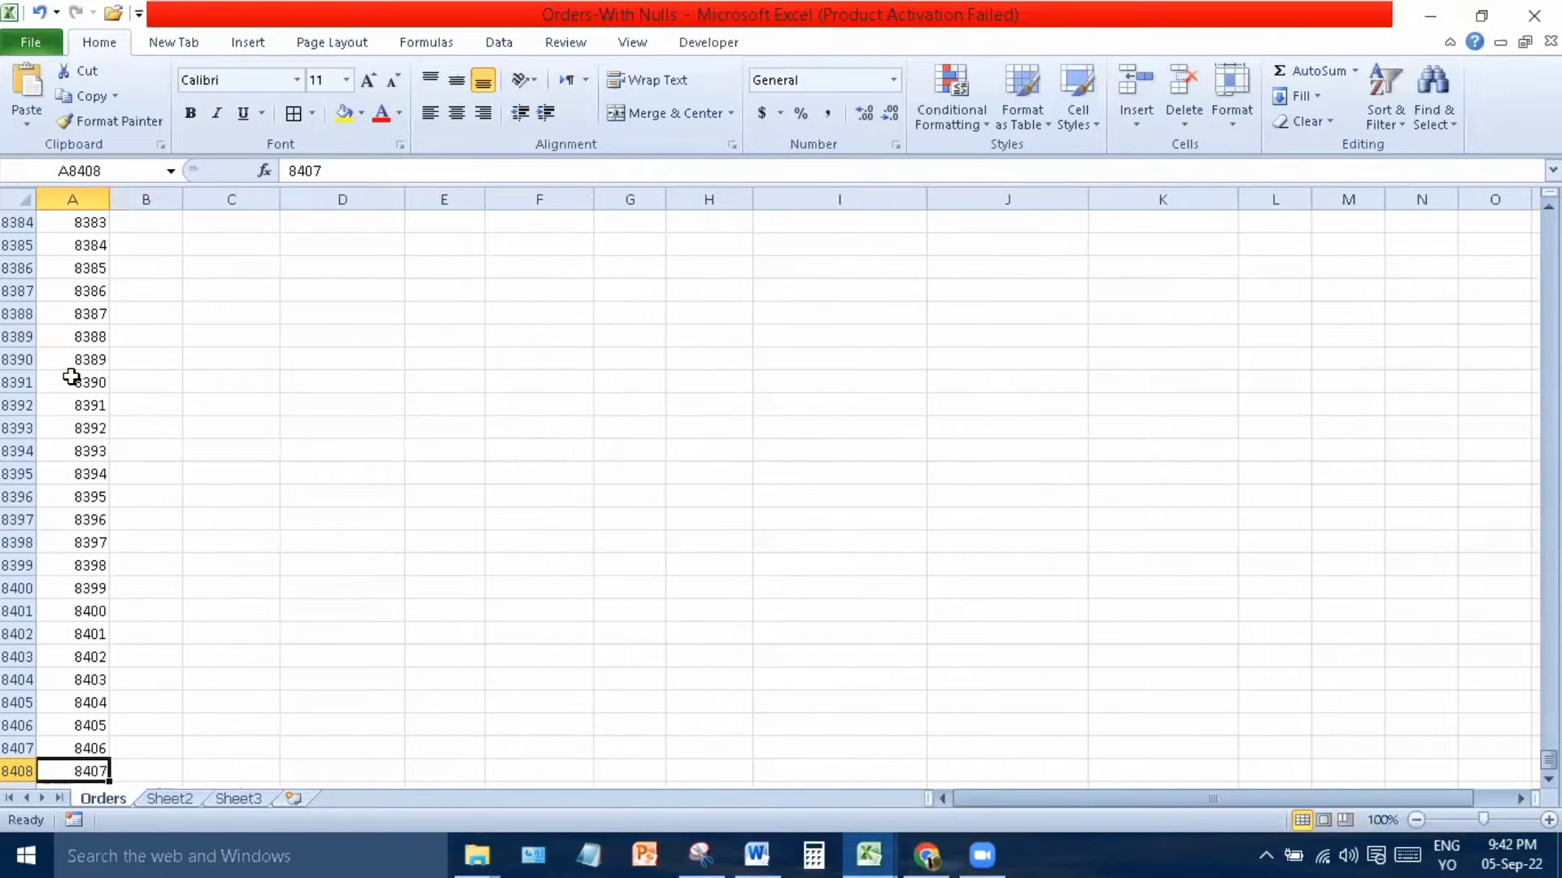
{"action": "key", "text": "ctrl+Up"}
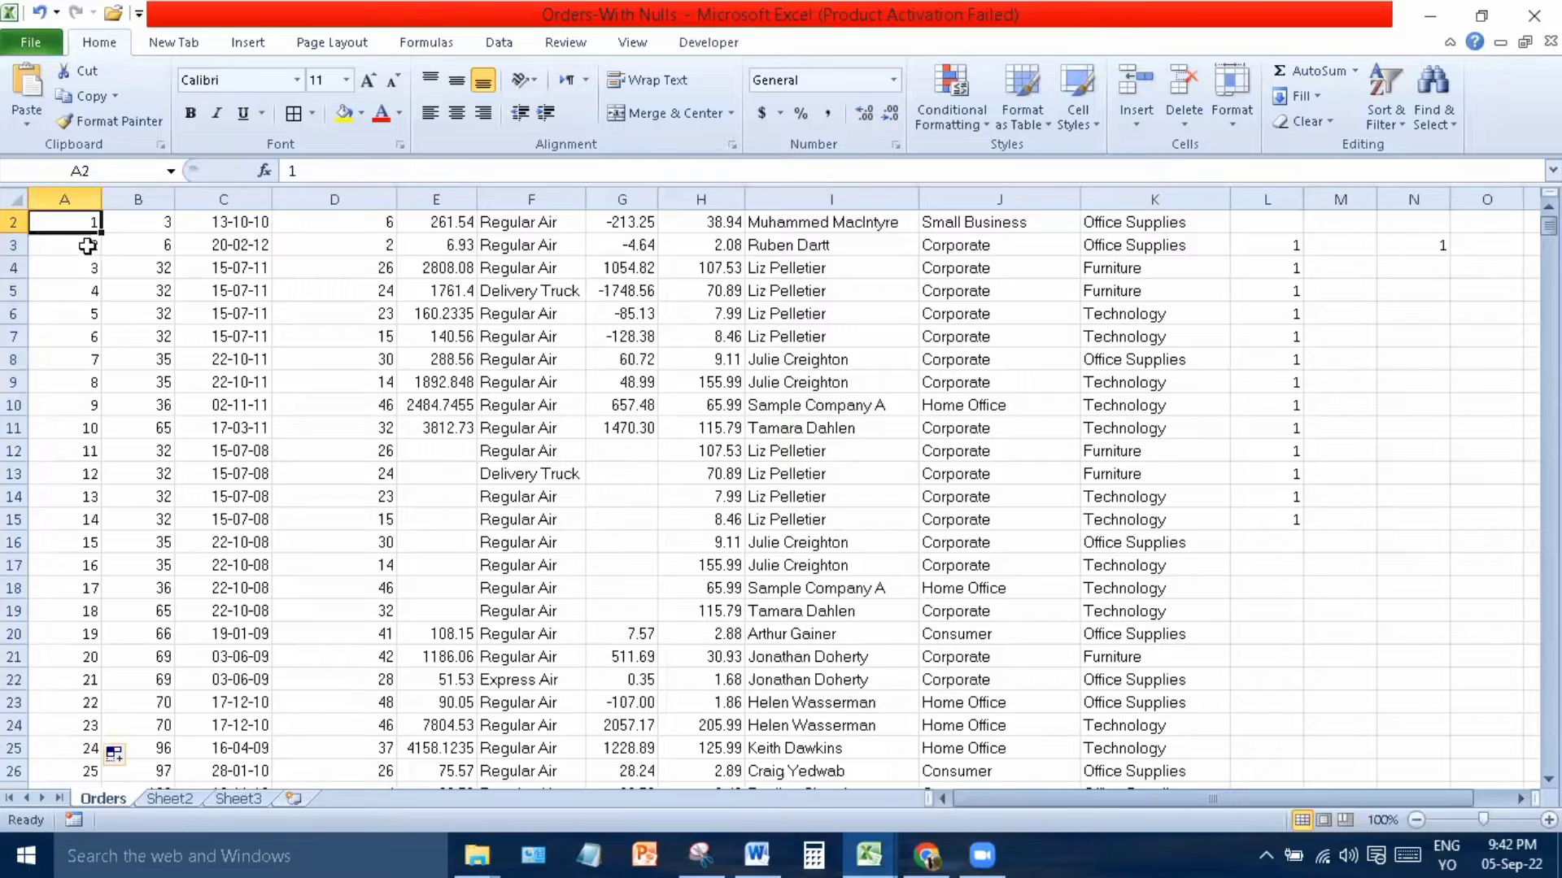
Delete the serial-number column A so the Order column is first again.
{"action": "left_click", "coordinate": [77, 192]}
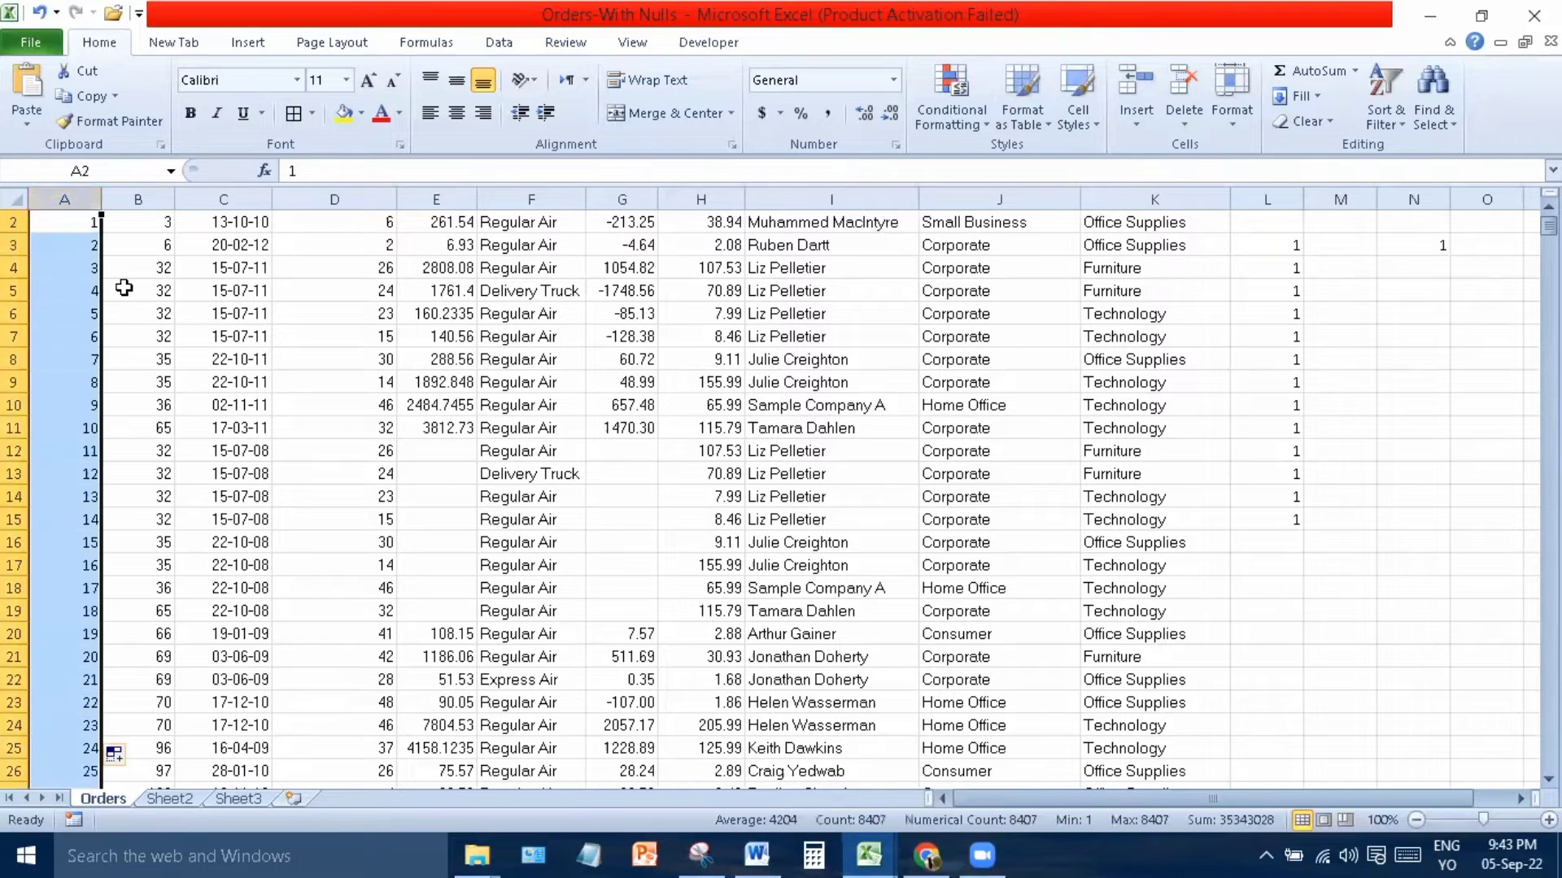
{"action": "right_click", "coordinate": [53, 199]}
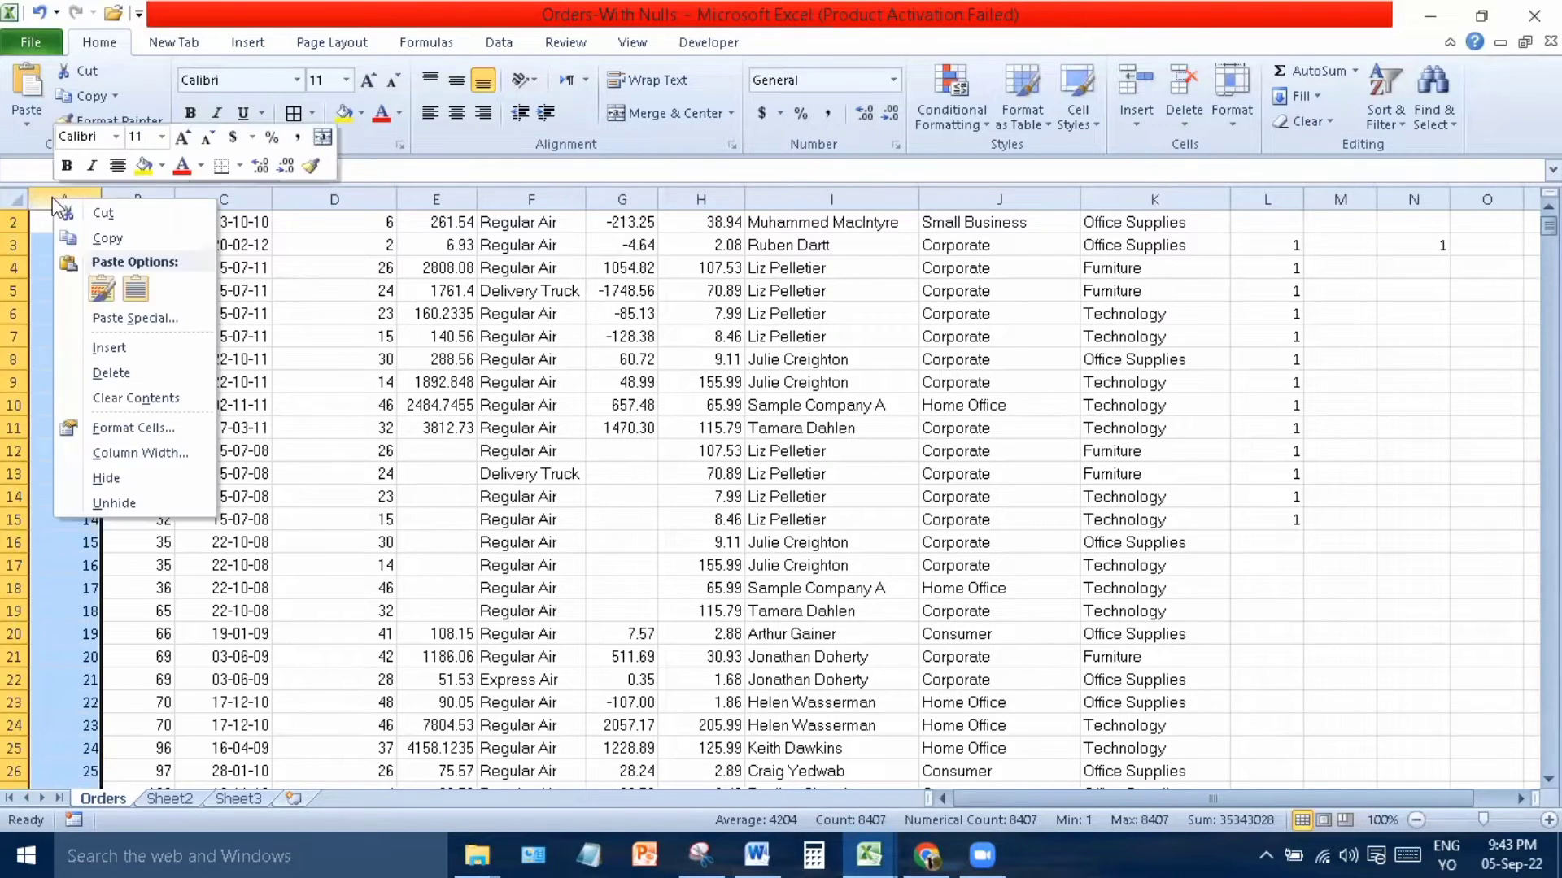
{"action": "left_click", "coordinate": [113, 373]}
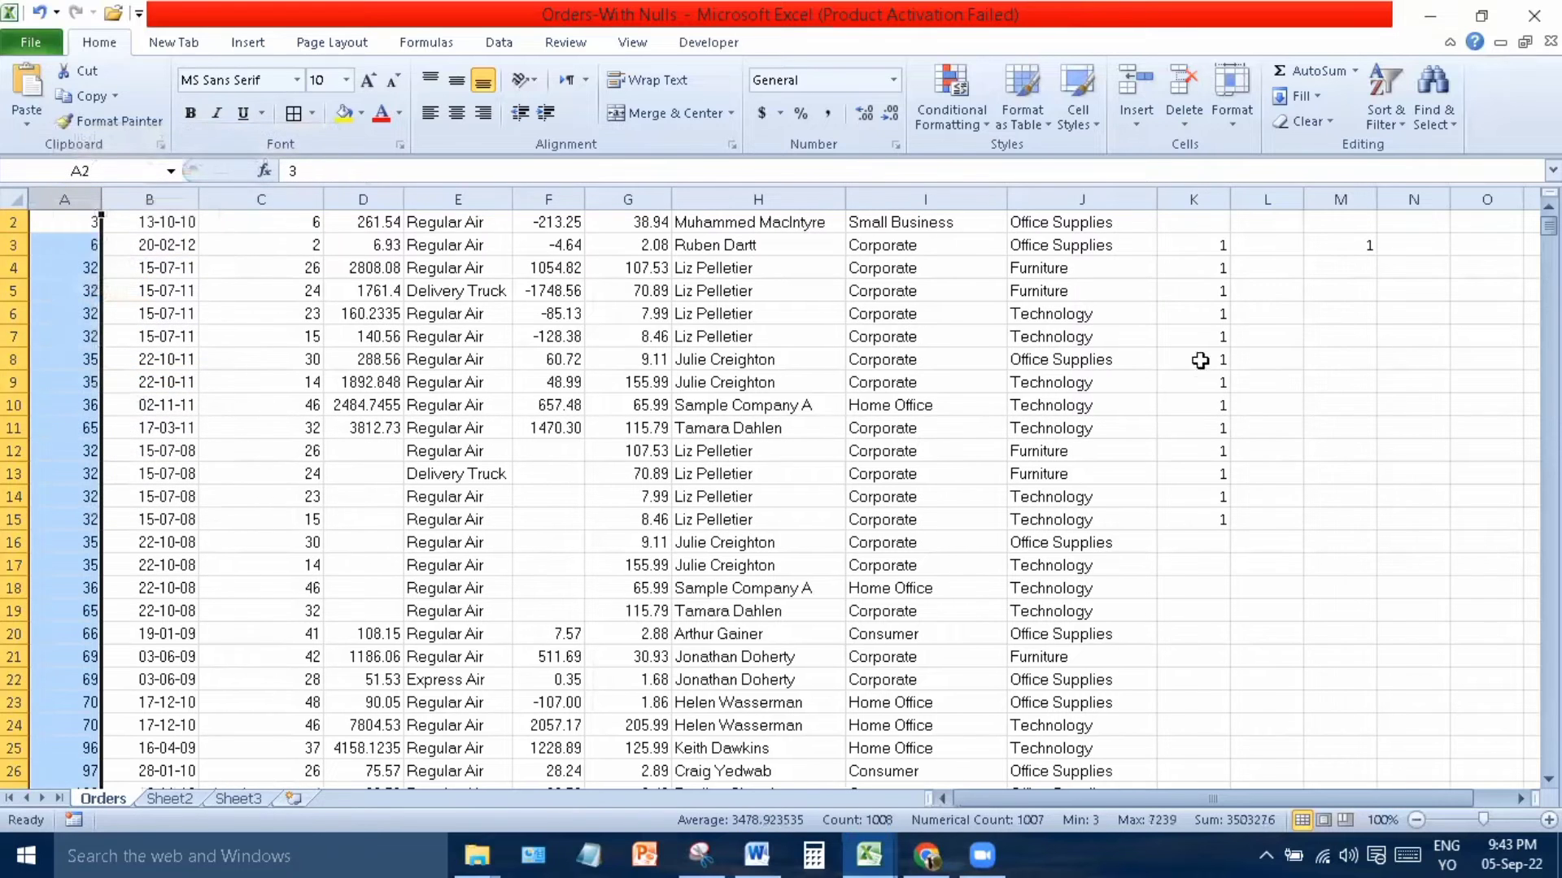
Clear the contents of the cell range K3:N17.
{"action": "left_click_drag", "start_coordinate": [1193, 245], "coordinate": [1413, 579]}
{"action": "key", "text": "Delete"}
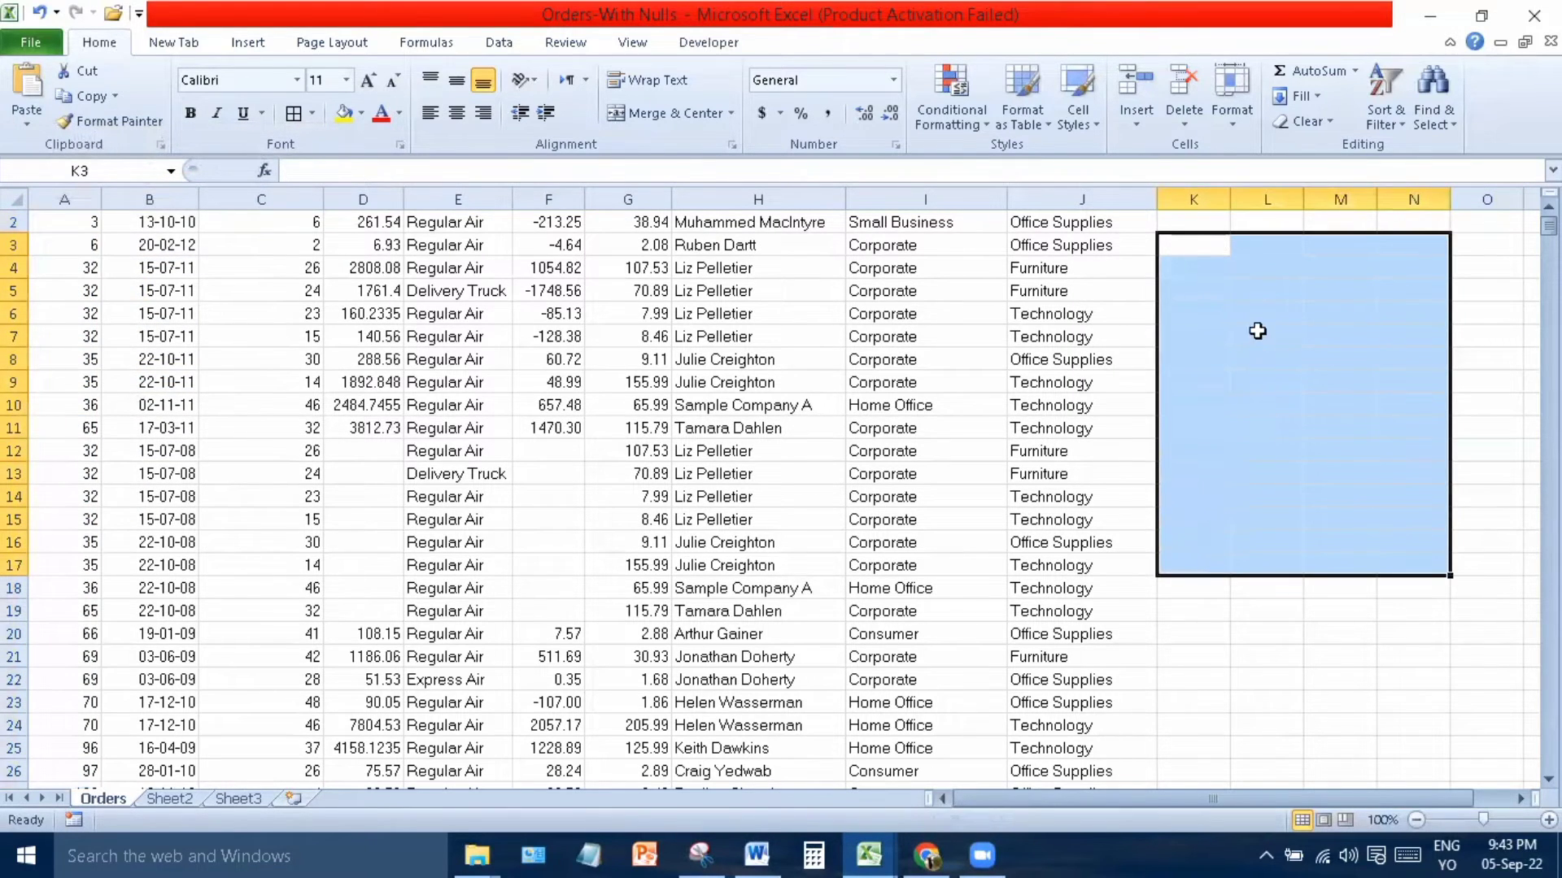
Enter Monday in cell L5 and Tuesday in cell L6, and auto-fill the weekday series down to cell L15.
{"action": "left_click", "coordinate": [1257, 285]}
{"action": "type", "text": "Mondau"}
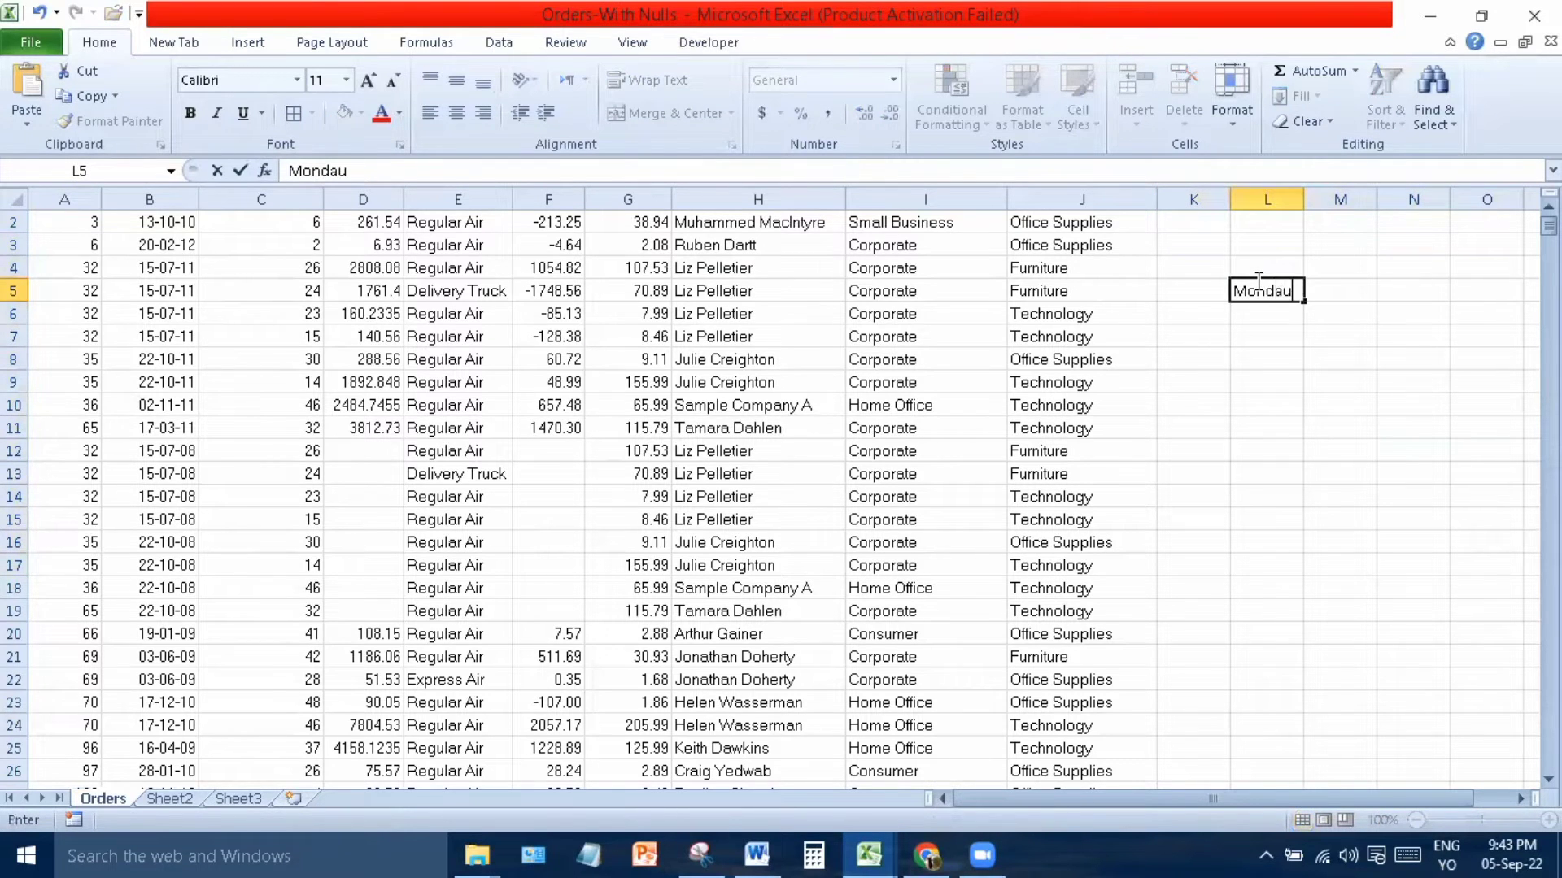
{"action": "key", "text": "BackSpace"}
{"action": "type", "text": "y"}
{"action": "key", "text": "Return"}
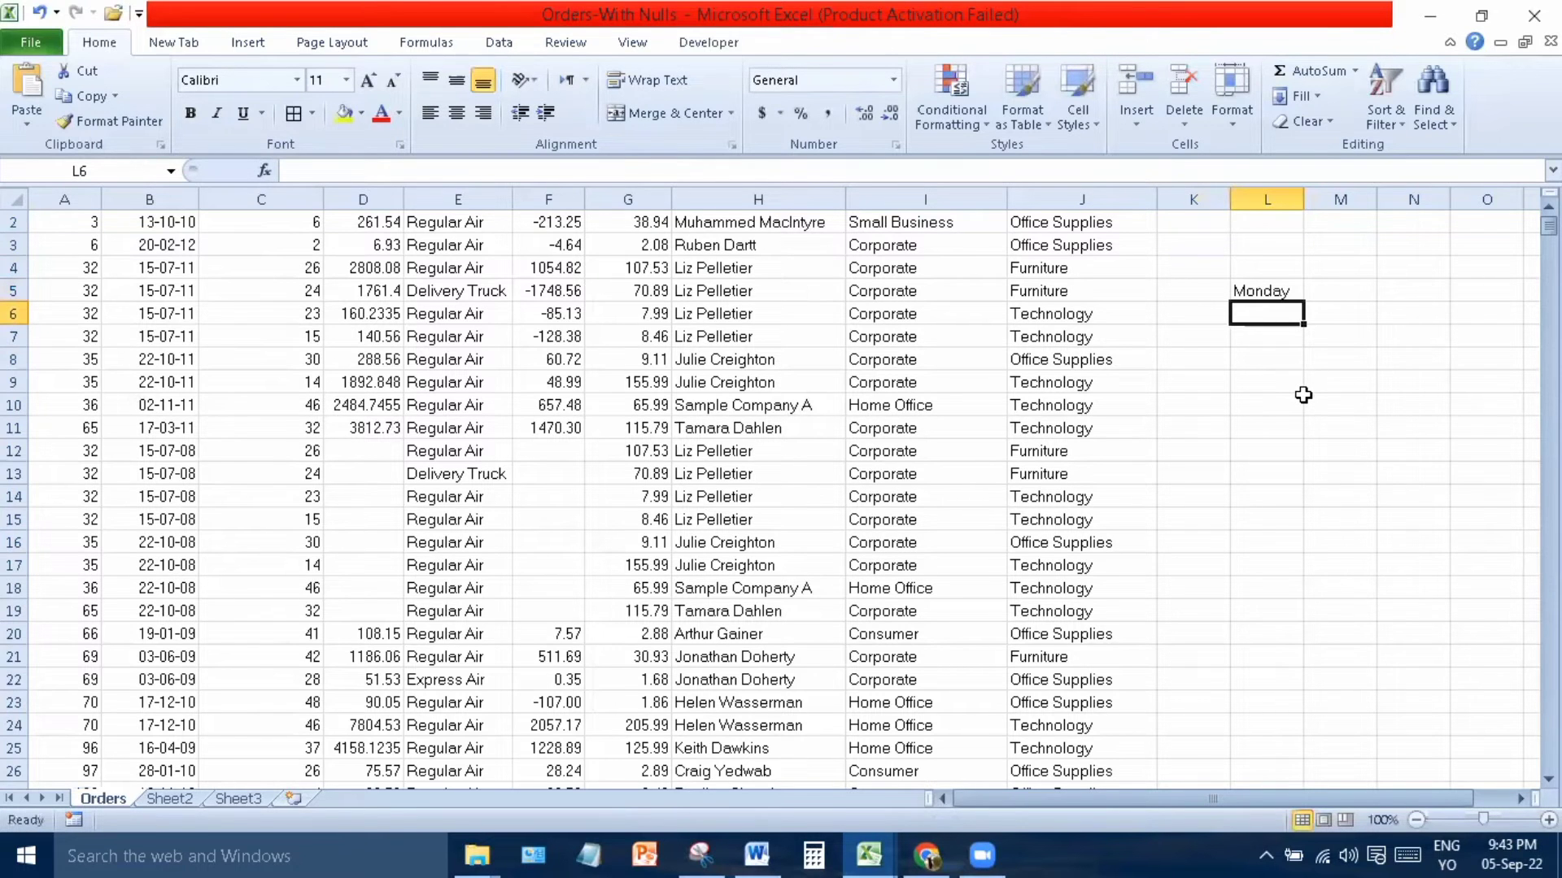
{"action": "type", "text": "Tue"}
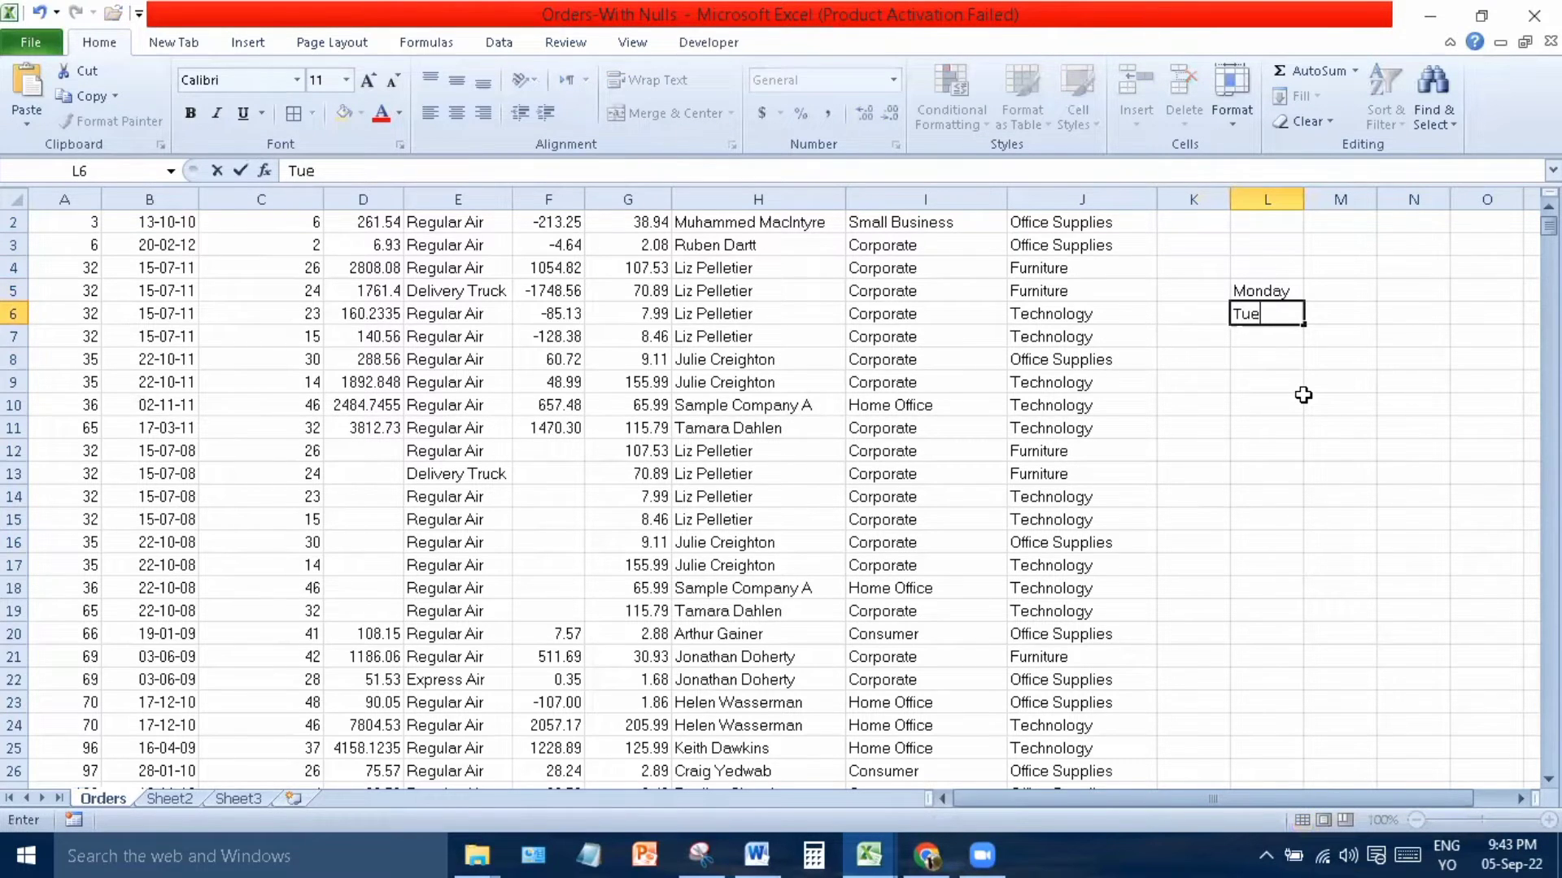
{"action": "type", "text": "sday"}
{"action": "key", "text": "Return"}
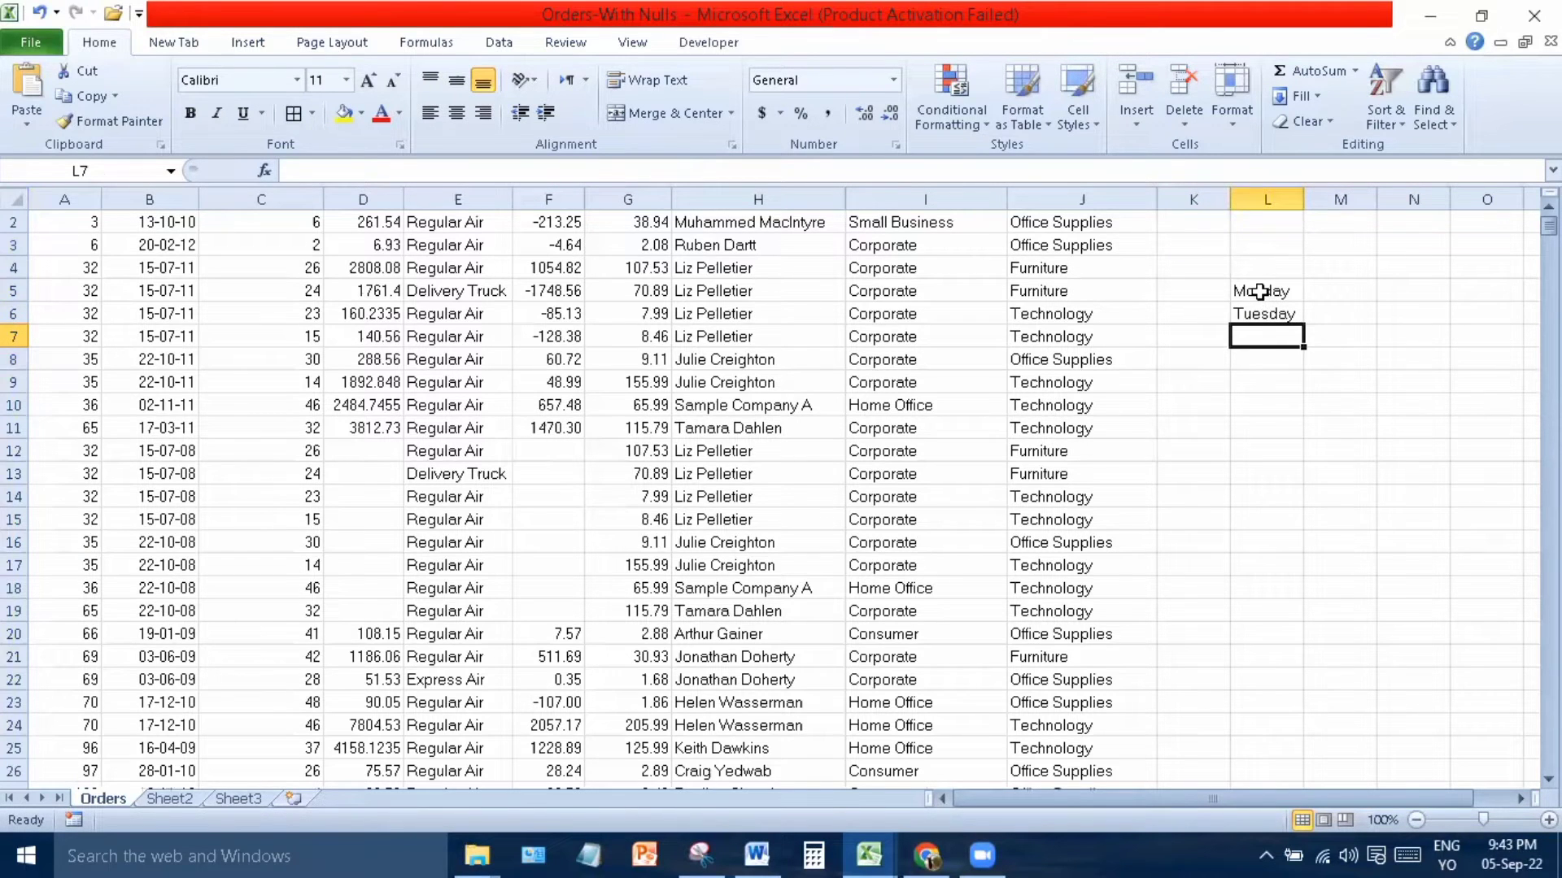
{"action": "left_click_drag", "start_coordinate": [1263, 293], "coordinate": [1296, 531]}
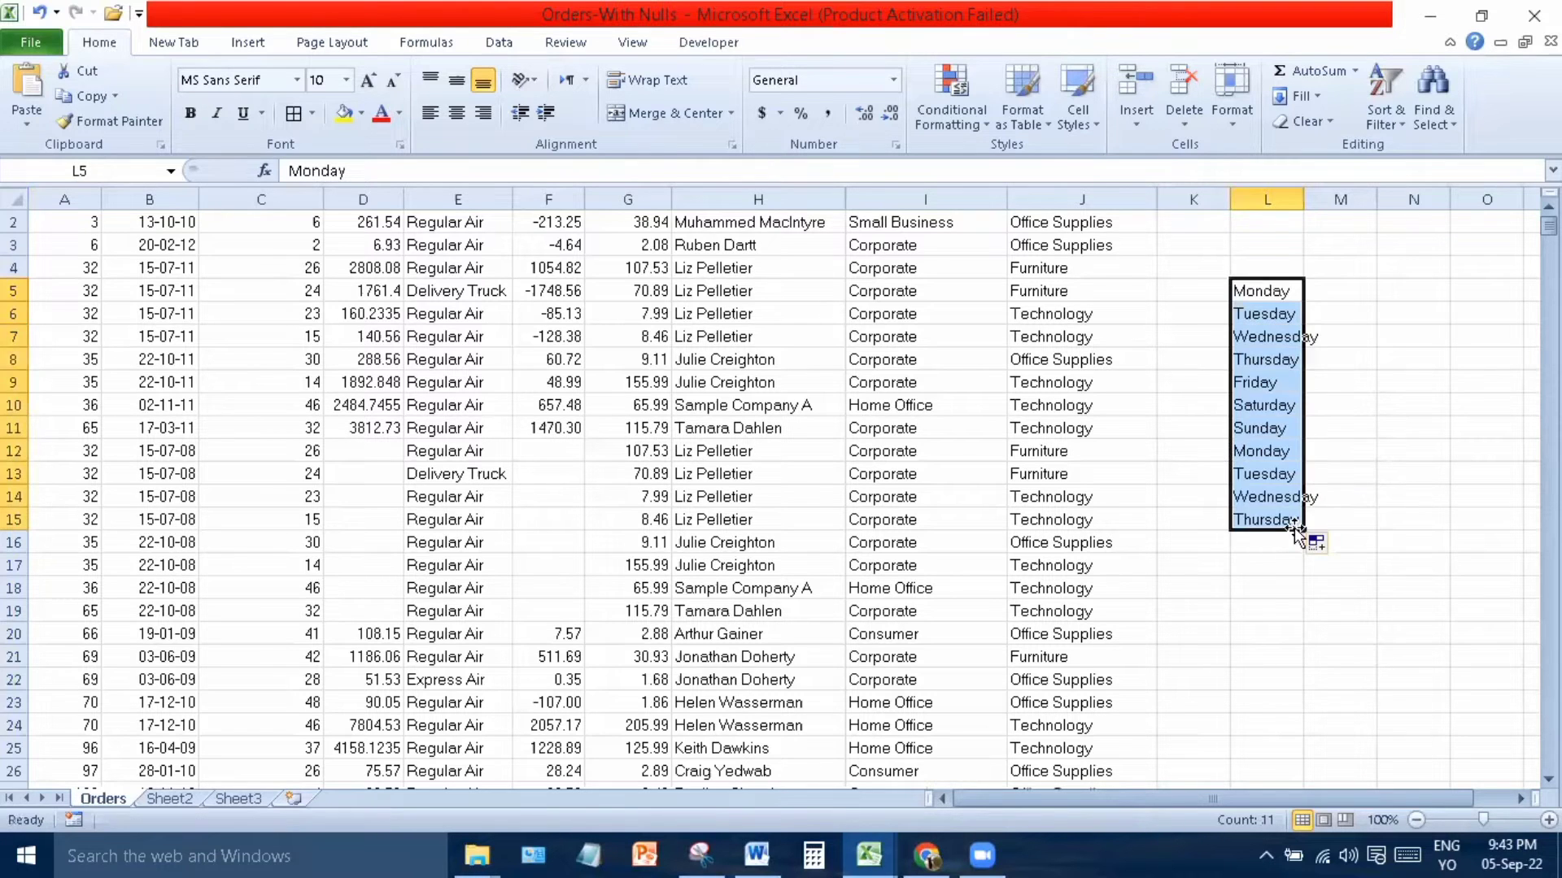
Enter Mon in cell M5 and Tues in cell M6, and auto-fill from these two cells down to cell M15.
{"action": "left_click", "coordinate": [1370, 294]}
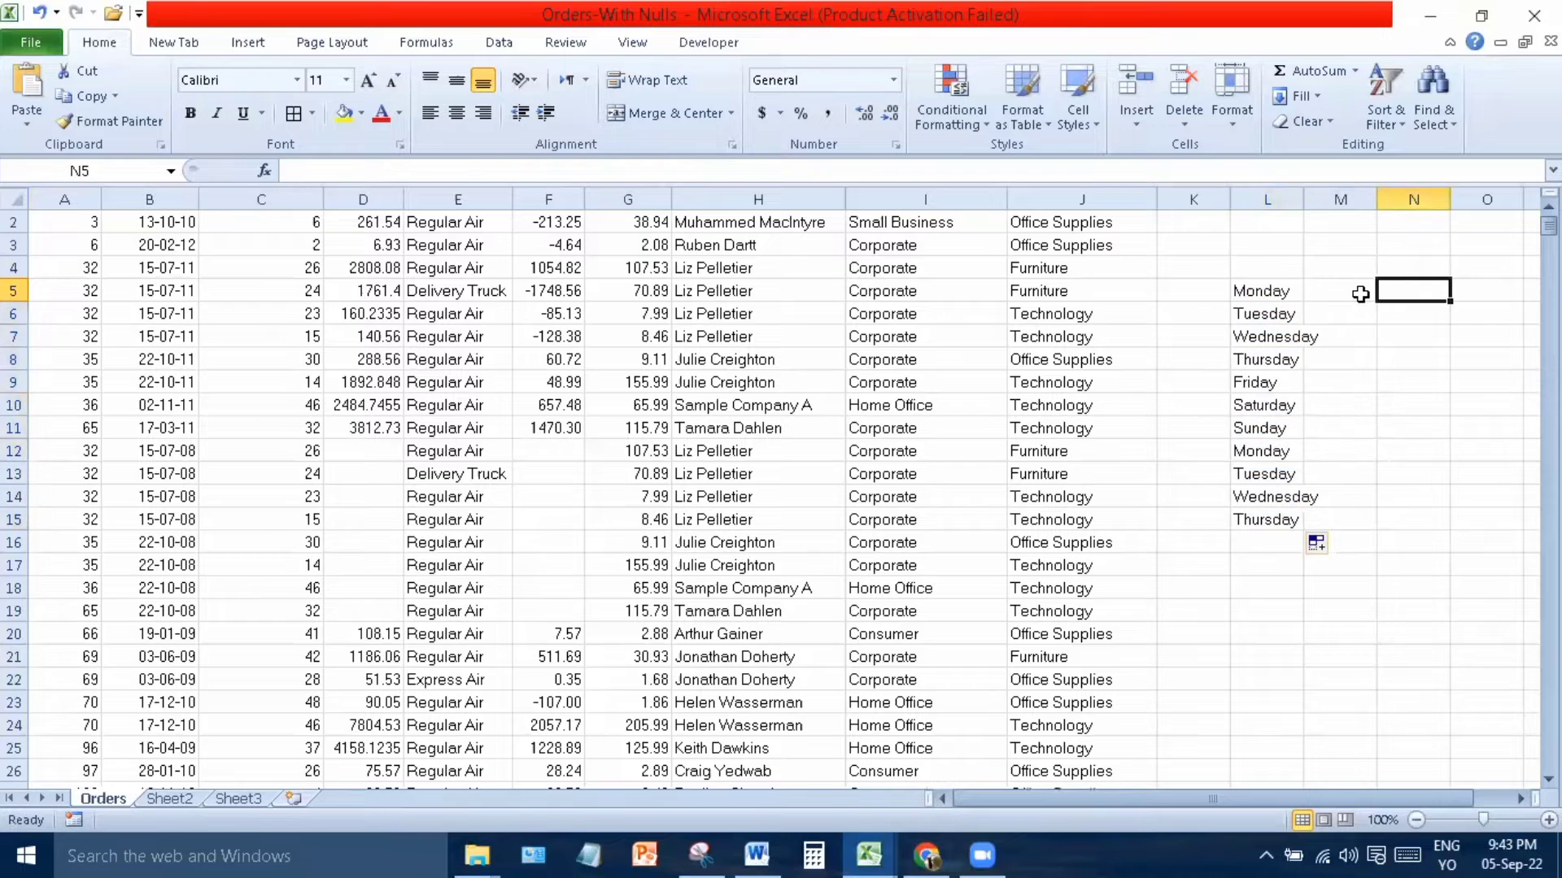
{"action": "type", "text": "Mon"}
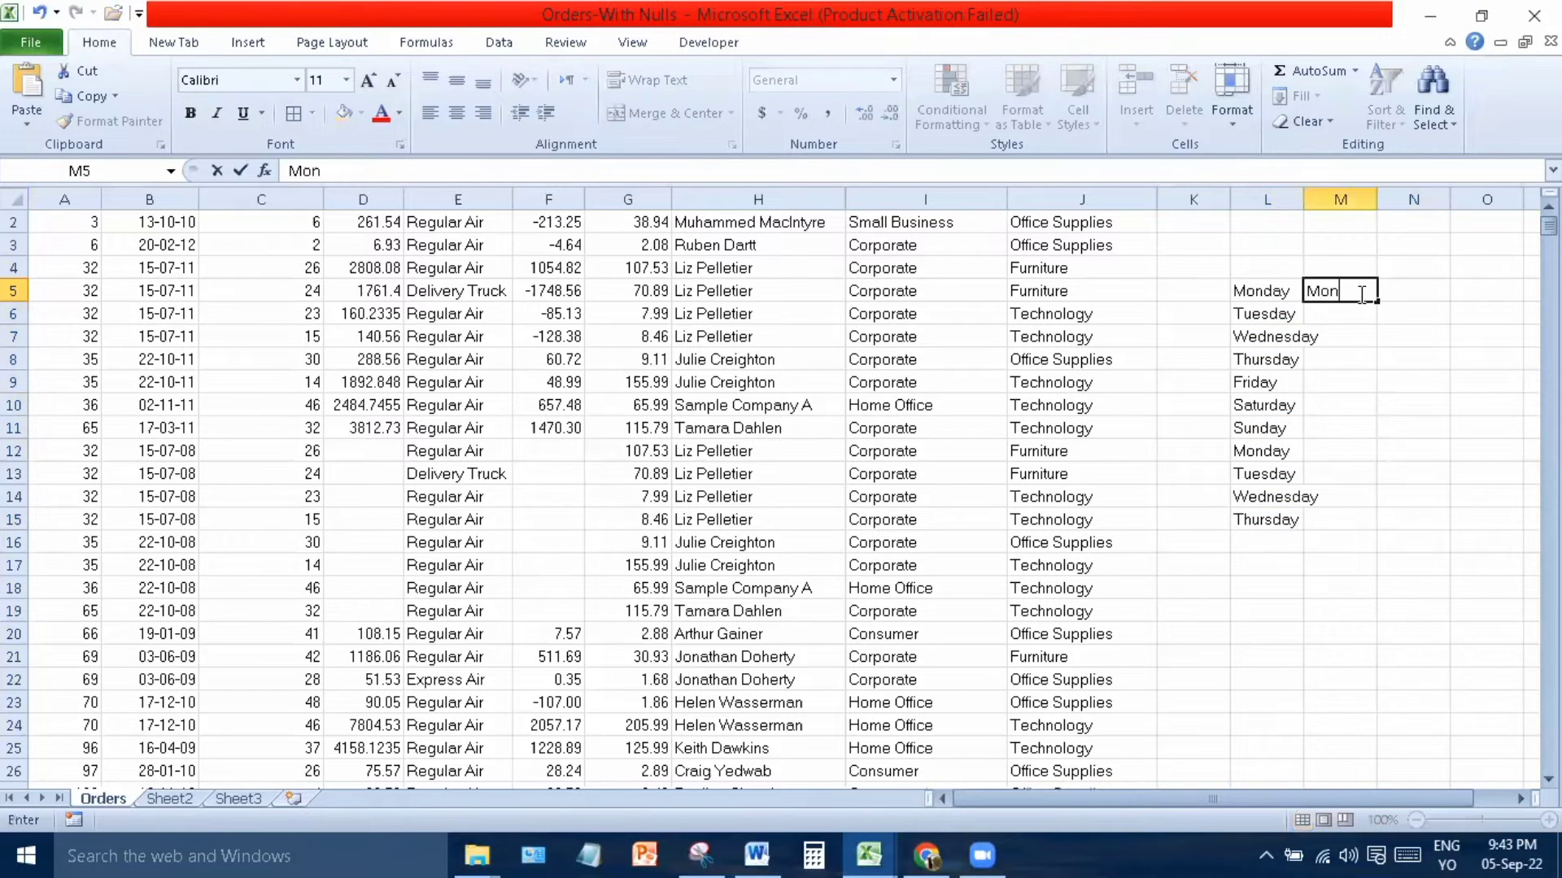
{"action": "key", "text": "Return"}
{"action": "type", "text": "Tues"}
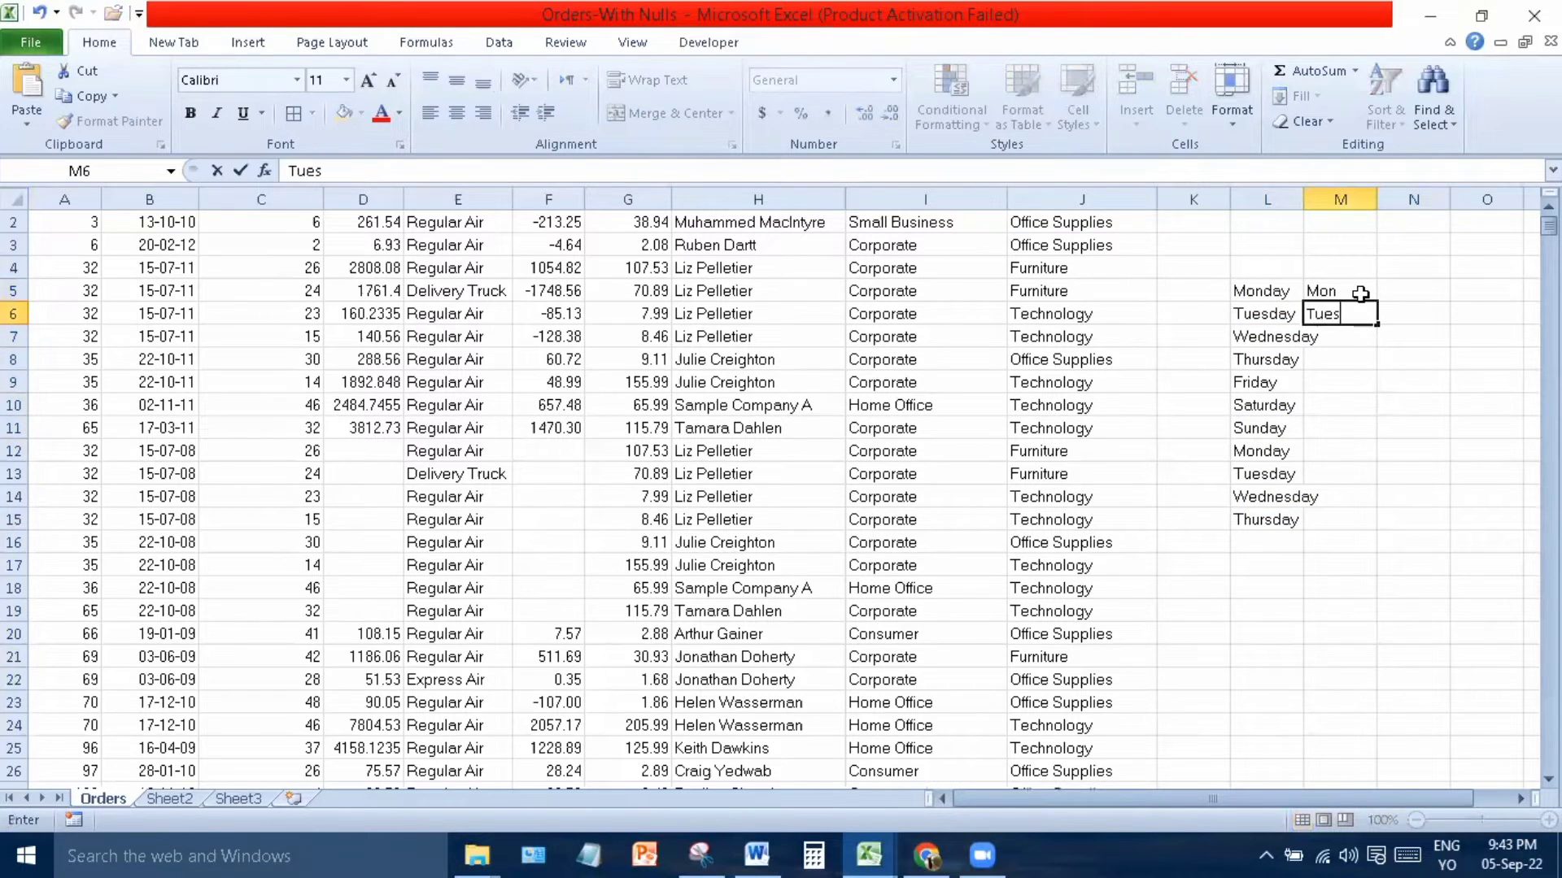
{"action": "key", "text": "Return"}
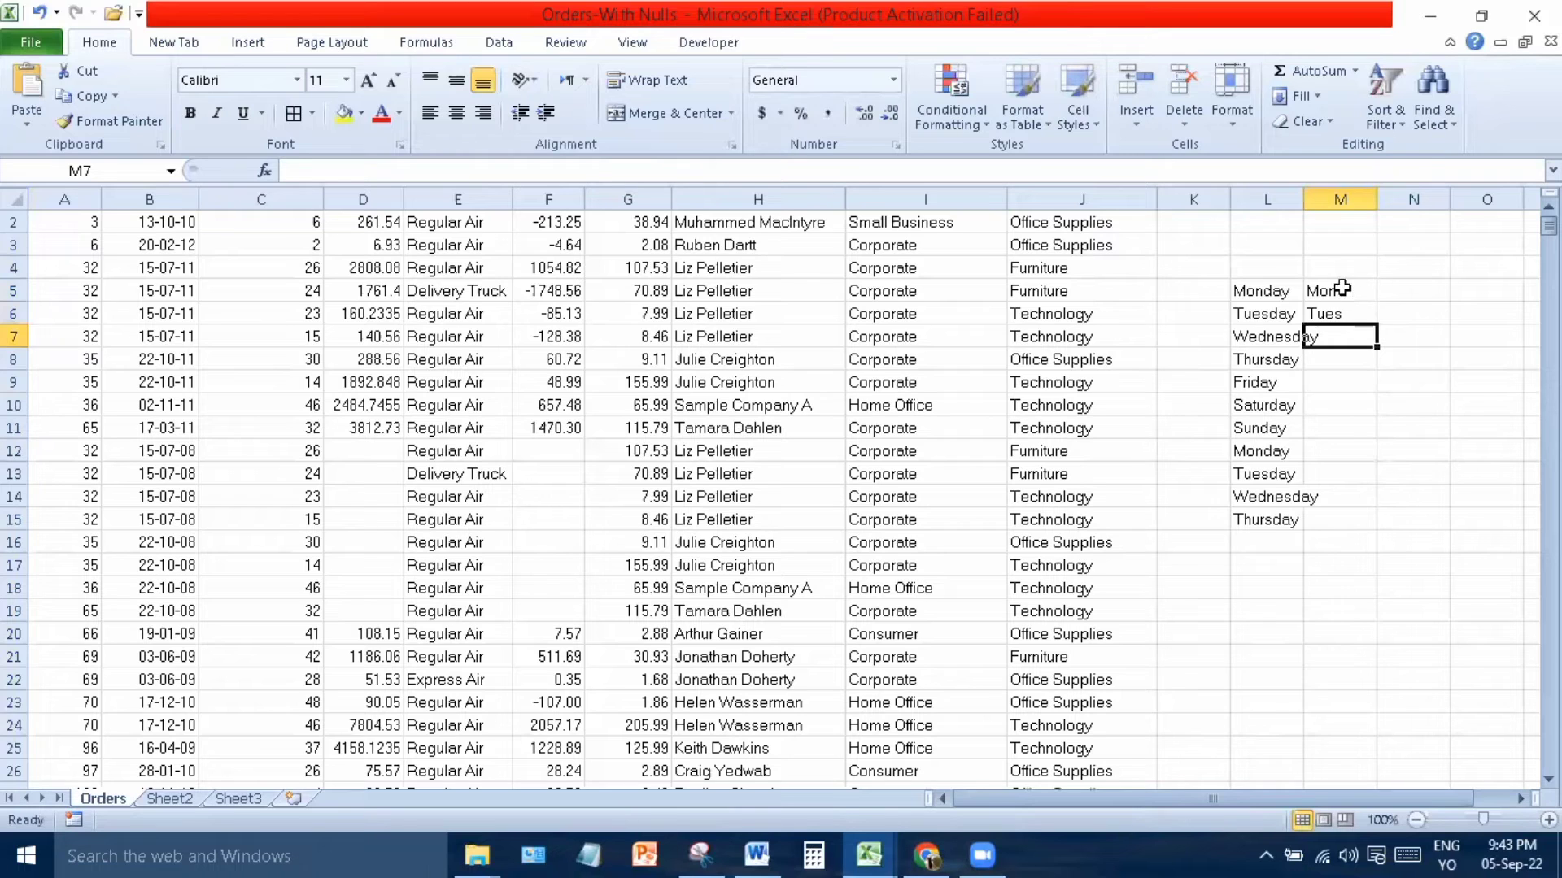
{"action": "left_click_drag", "start_coordinate": [1342, 291], "coordinate": [1338, 314]}
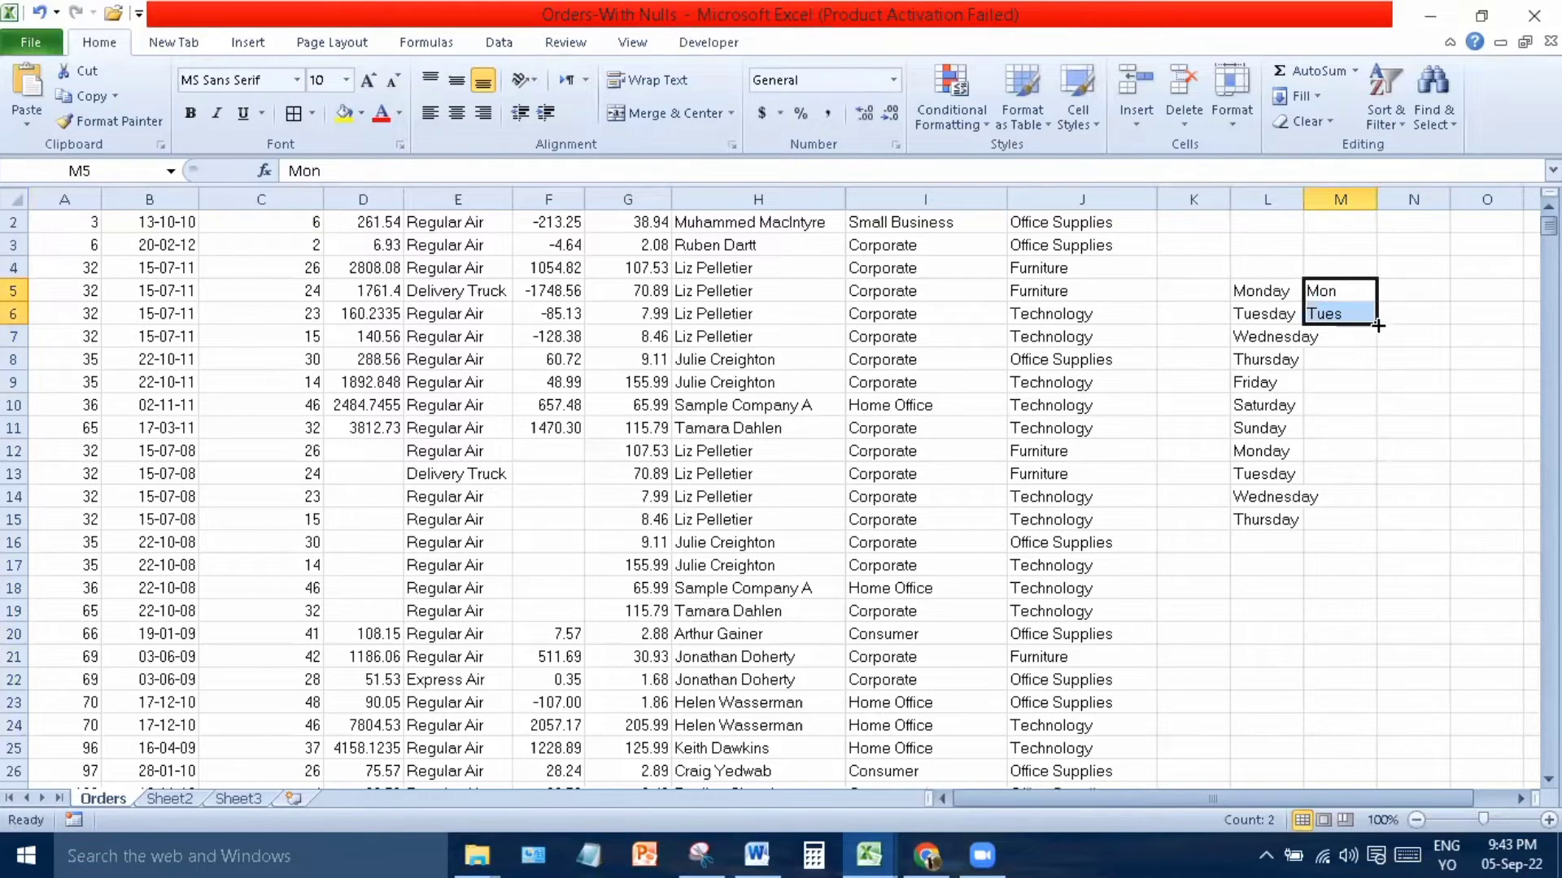
{"action": "double_click", "coordinate": [1375, 329]}
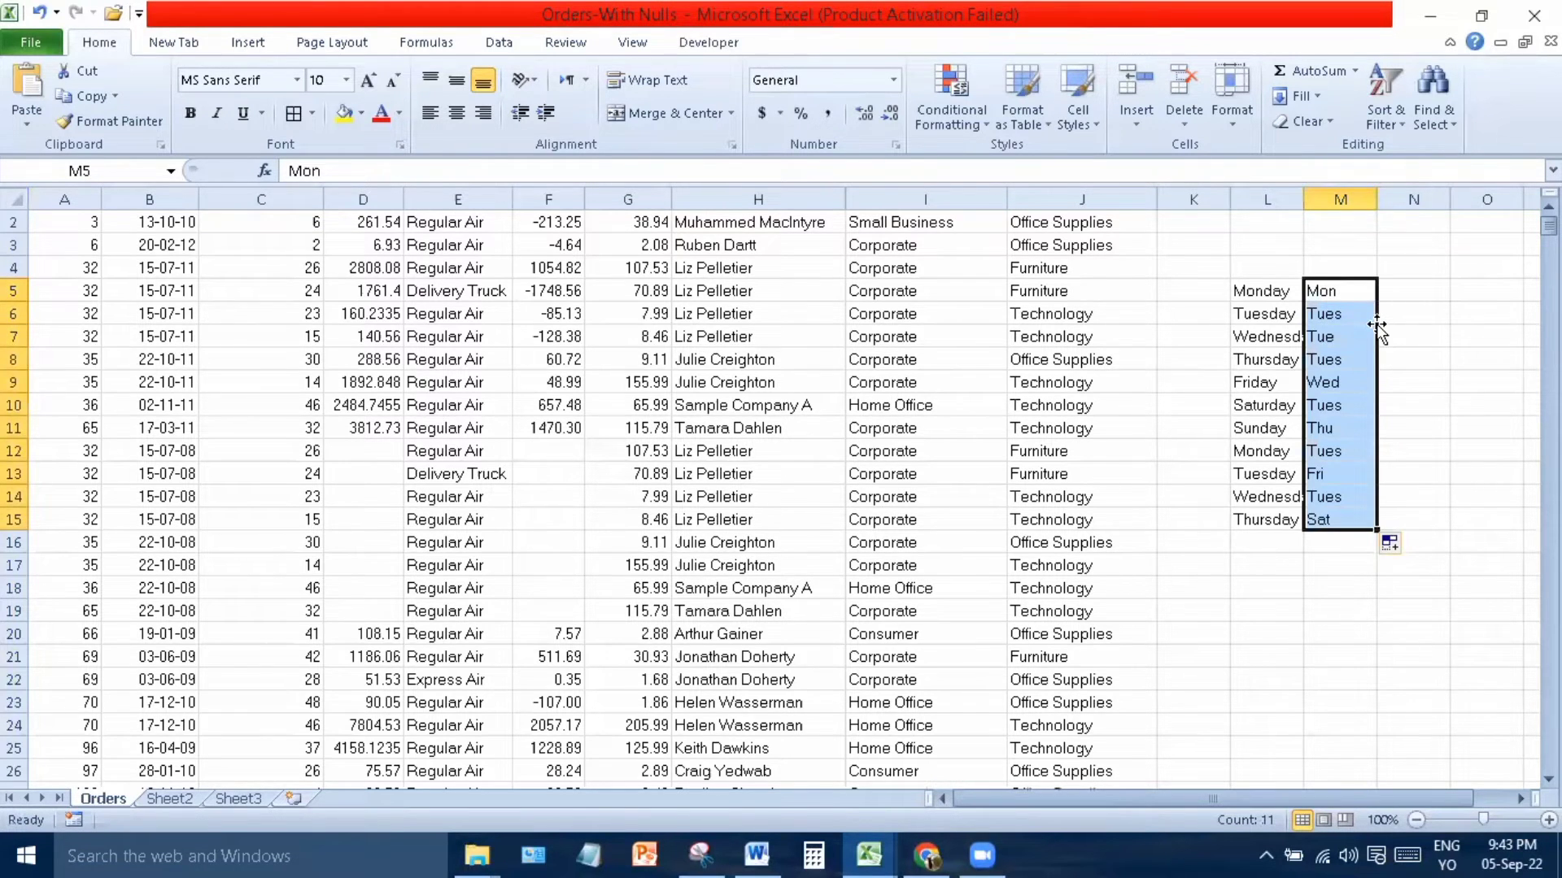
Enter Jan in cell N5 and feb in cell N6, and auto-fill from the range N5:N7 down to cell N15.
{"action": "left_click", "coordinate": [1412, 295]}
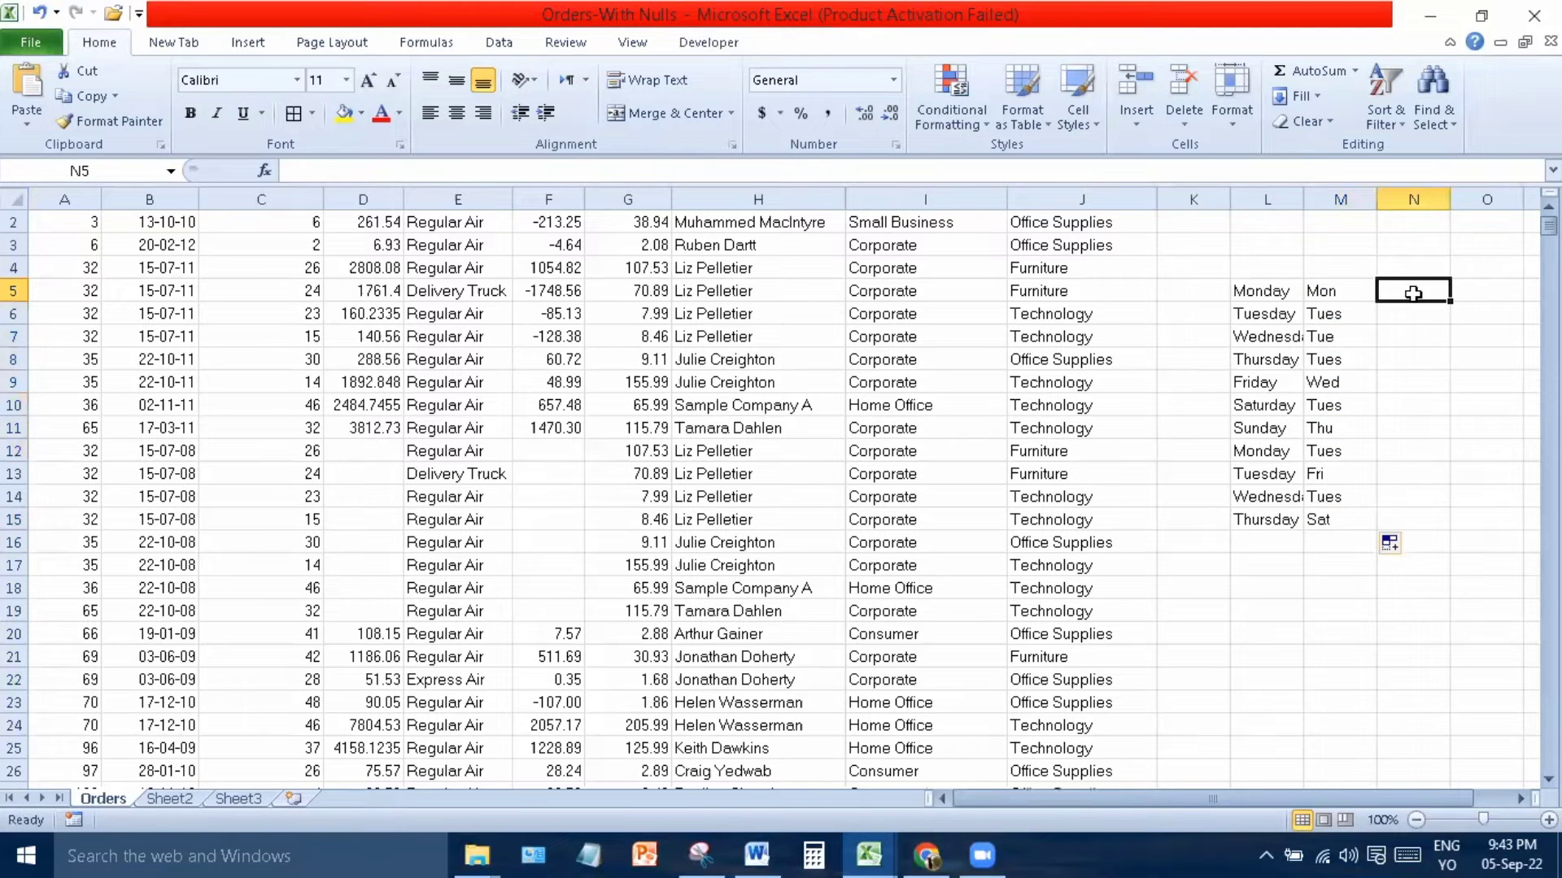
{"action": "type", "text": "Jan"}
{"action": "key", "text": "Return"}
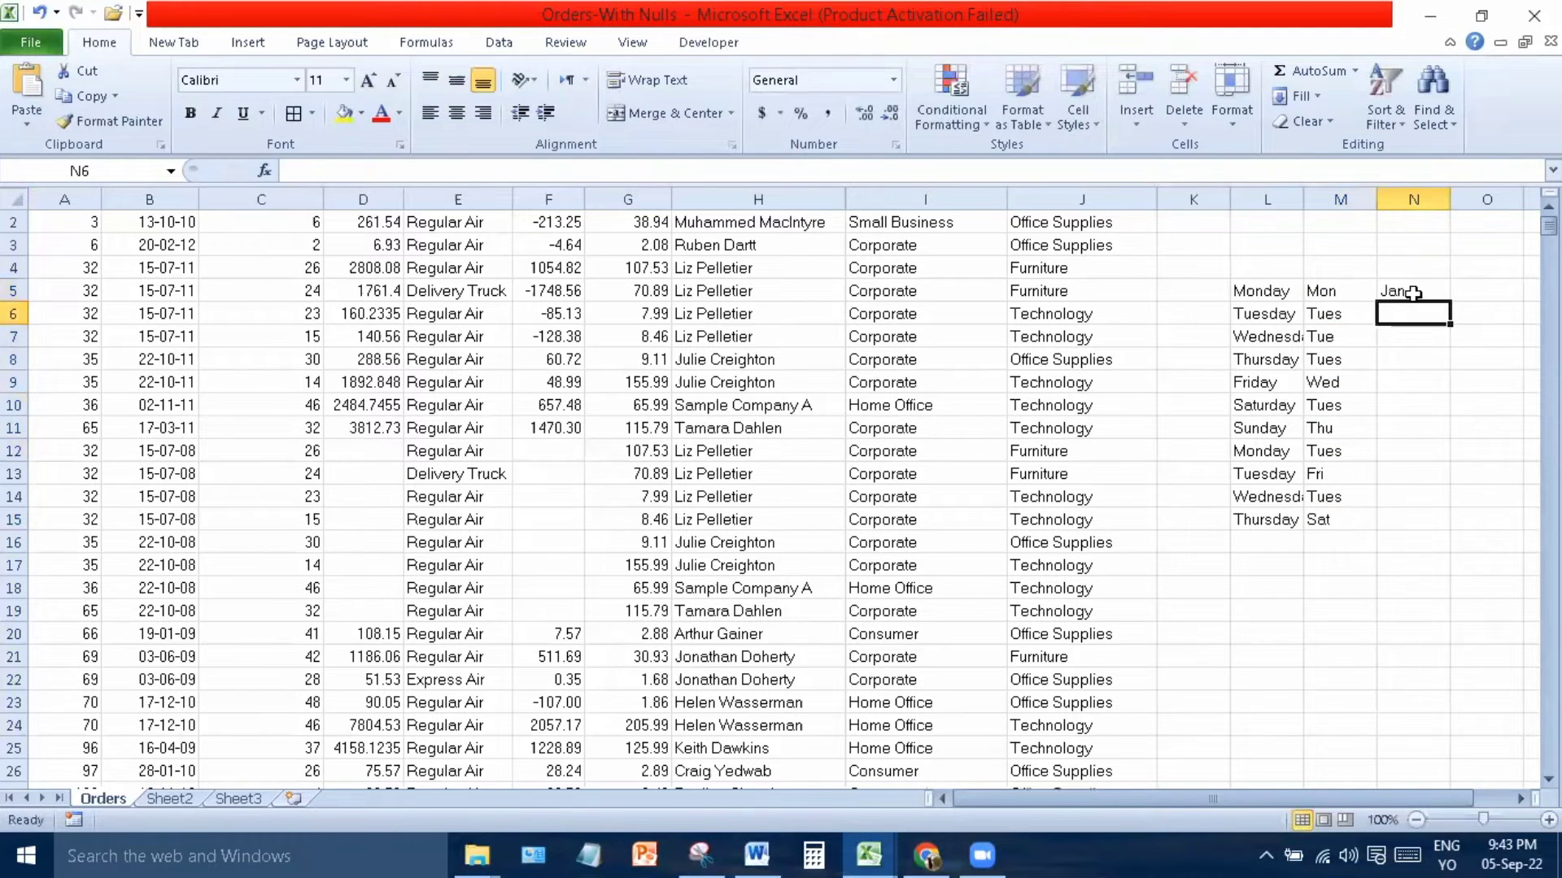
{"action": "type", "text": "feb"}
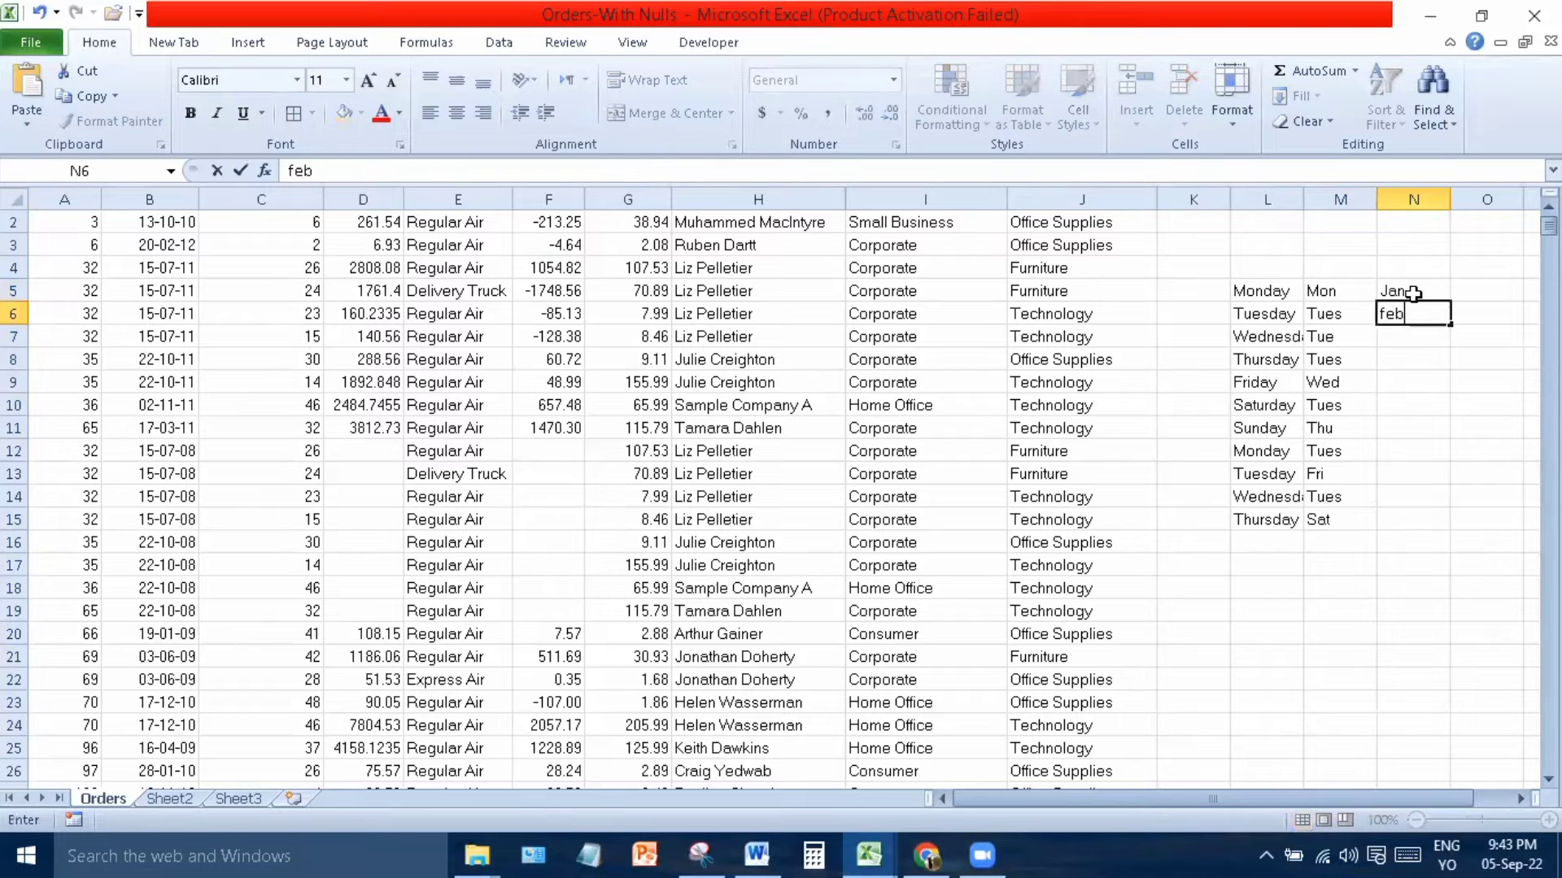
{"action": "key", "text": "Return"}
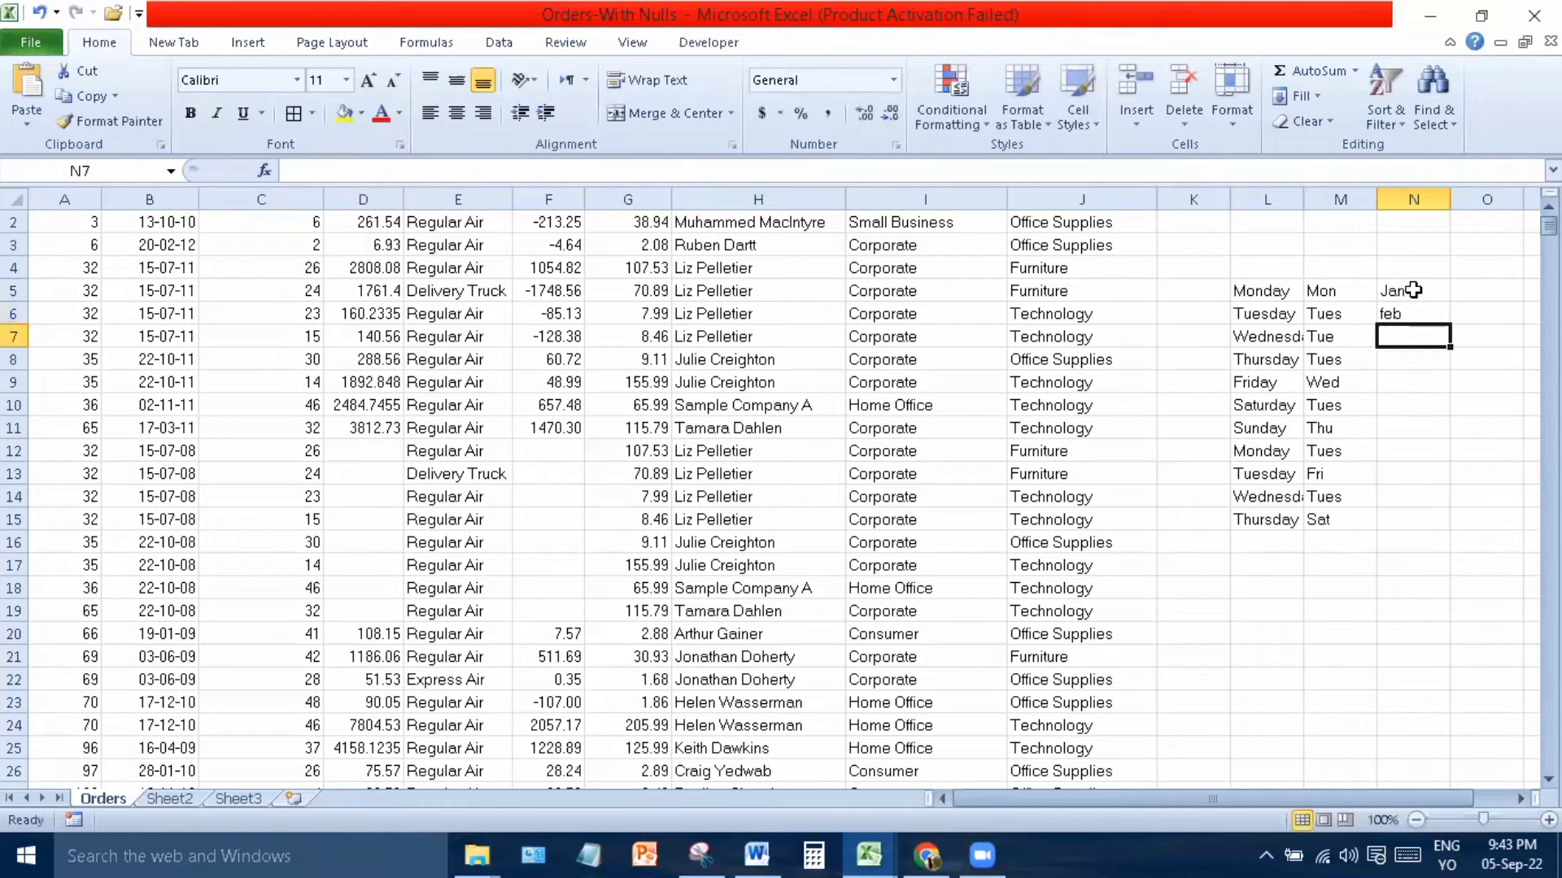
{"action": "left_click_drag", "start_coordinate": [1413, 294], "coordinate": [1415, 319]}
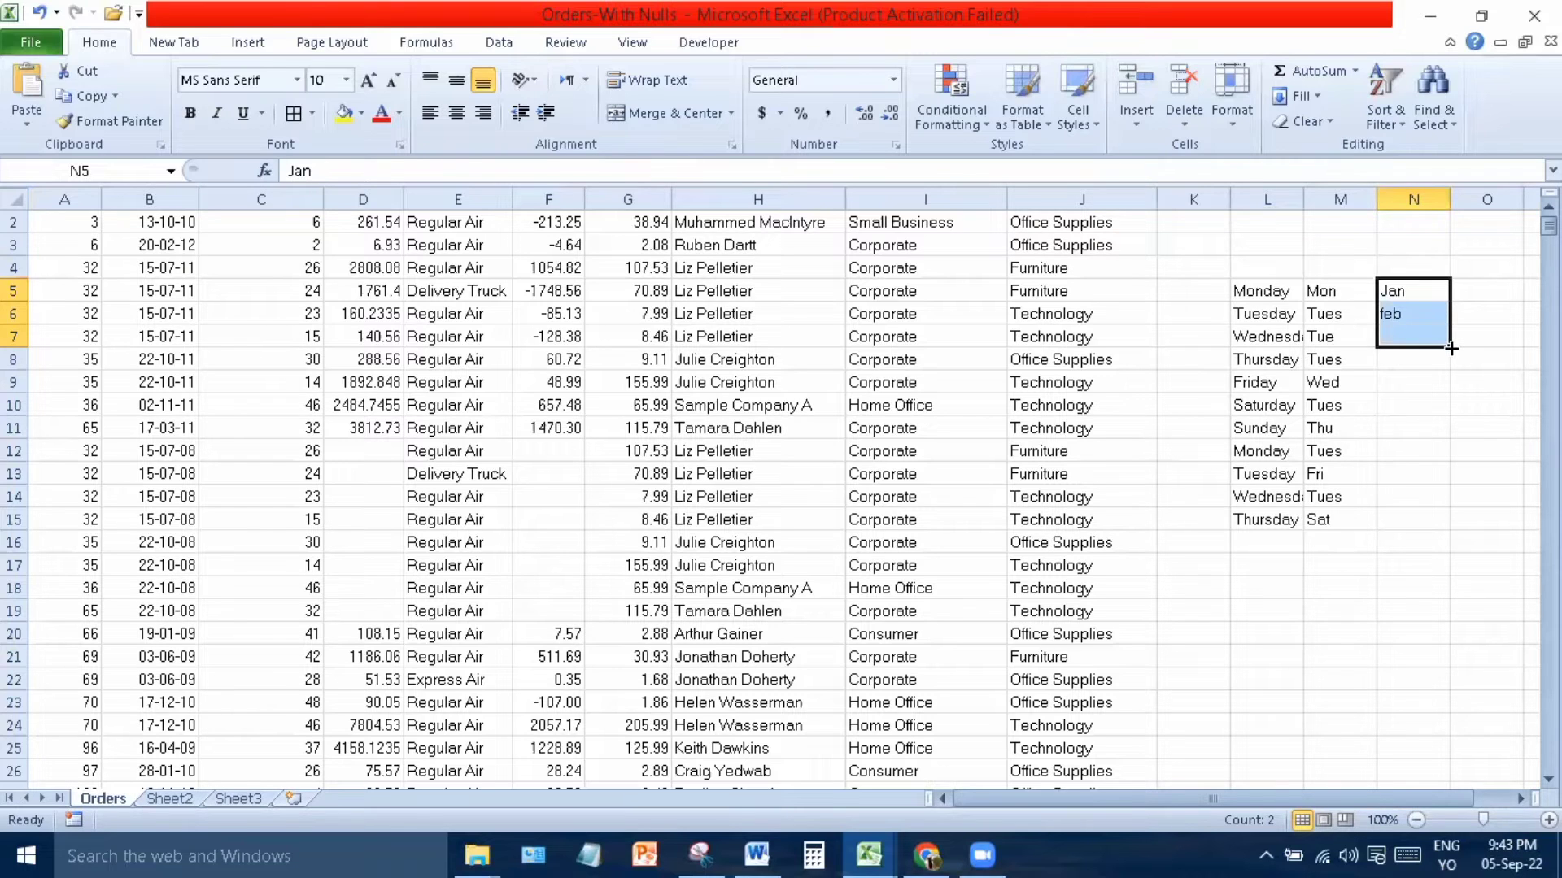
{"action": "double_click", "coordinate": [1451, 347]}
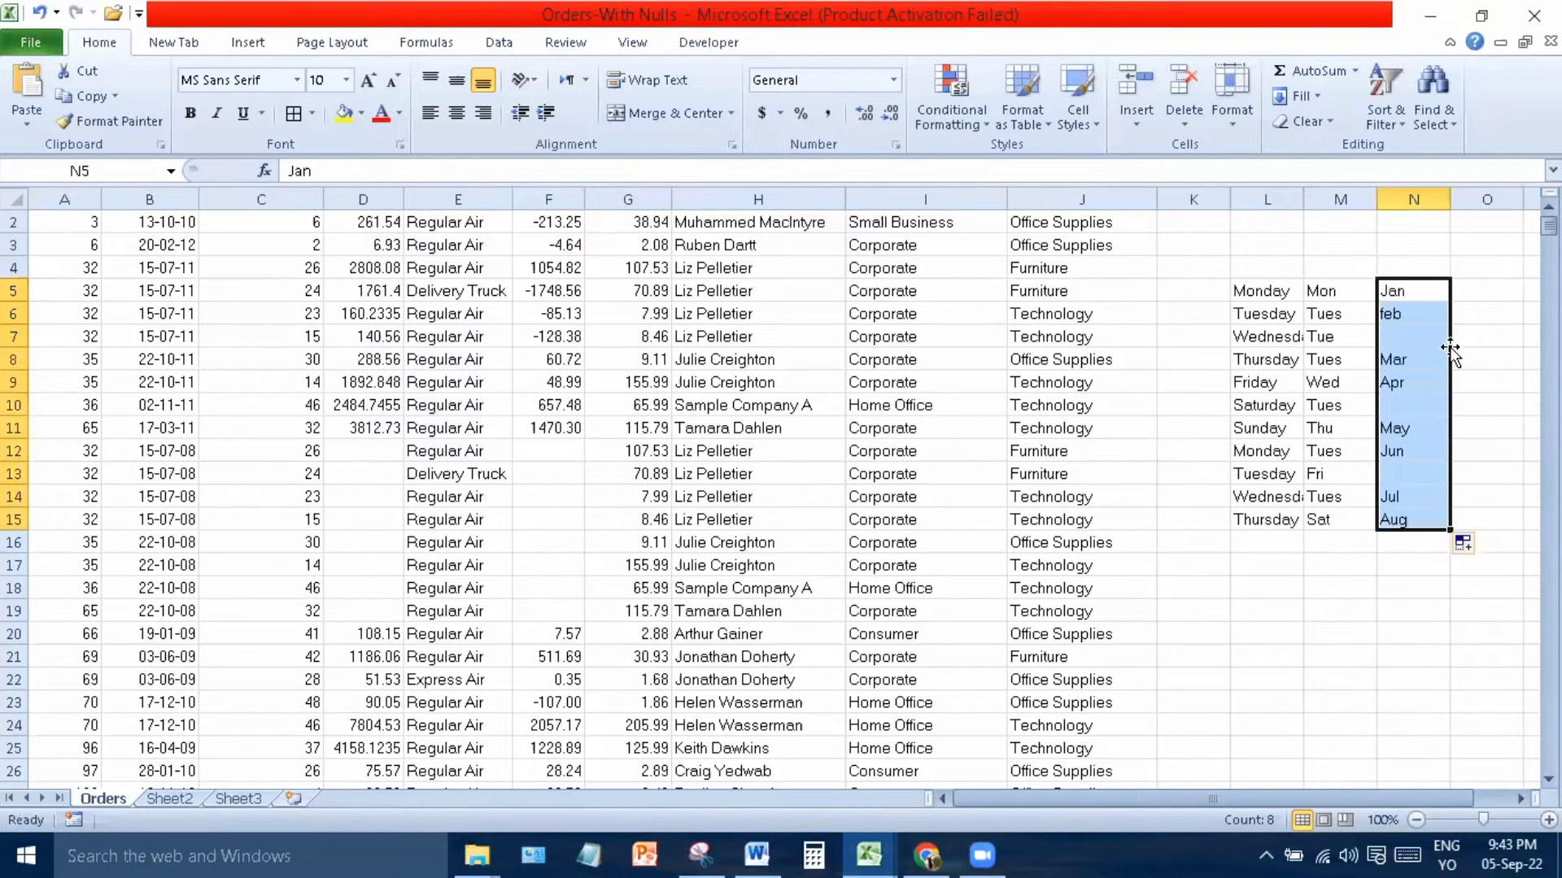
Clear the auto-filled weekday and month entries from the cell range K3:N16.
{"action": "left_click_drag", "start_coordinate": [1407, 358], "coordinate": [1404, 449]}
{"action": "left_click", "coordinate": [1406, 411]}
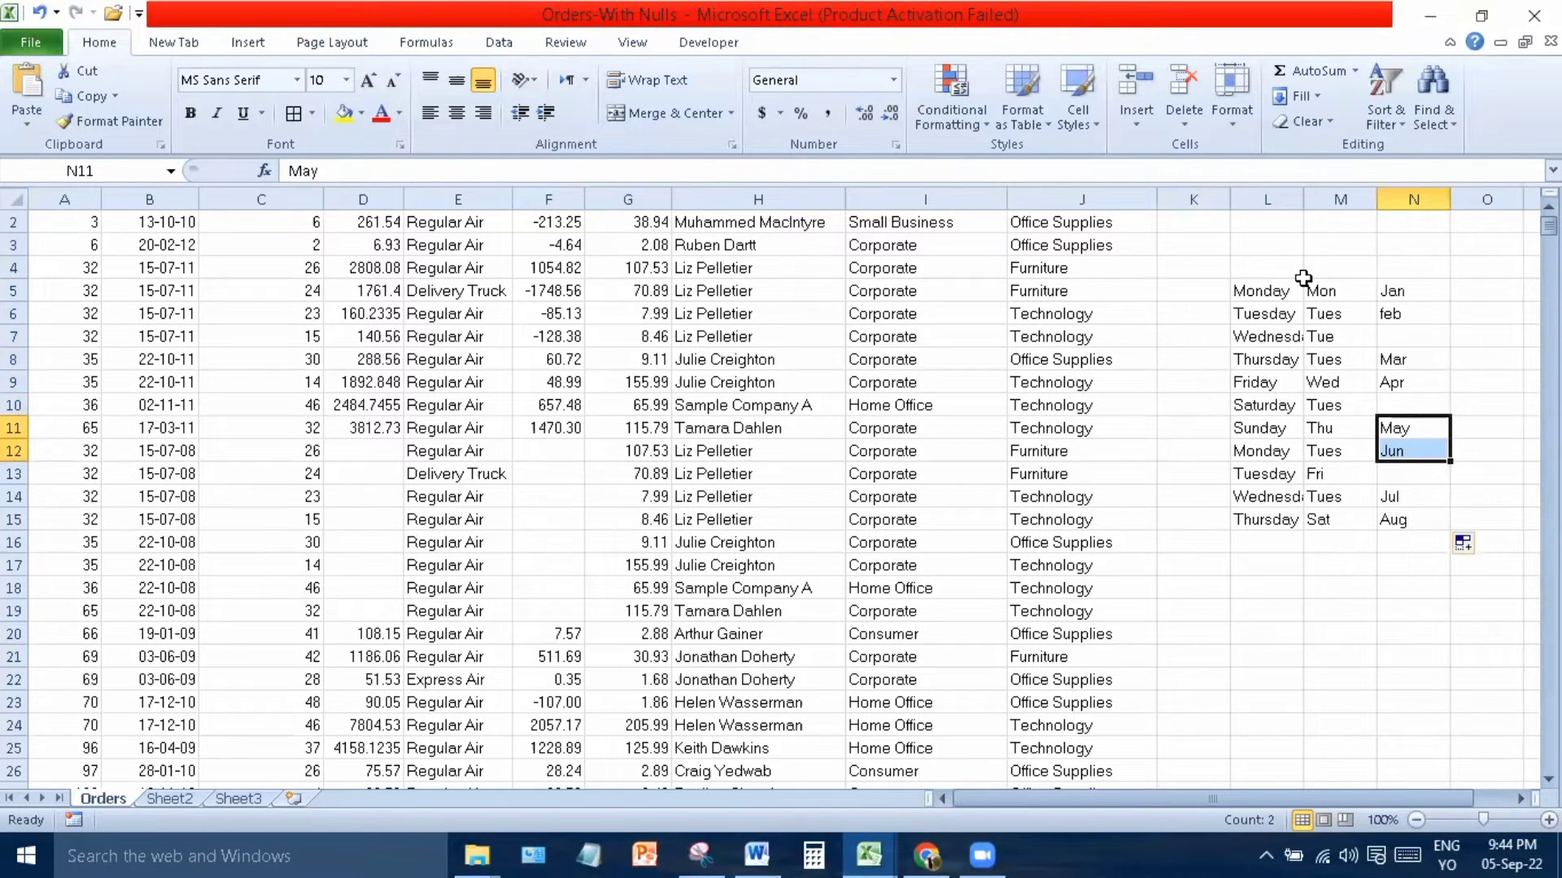
{"action": "left_click_drag", "start_coordinate": [1193, 245], "coordinate": [1415, 539]}
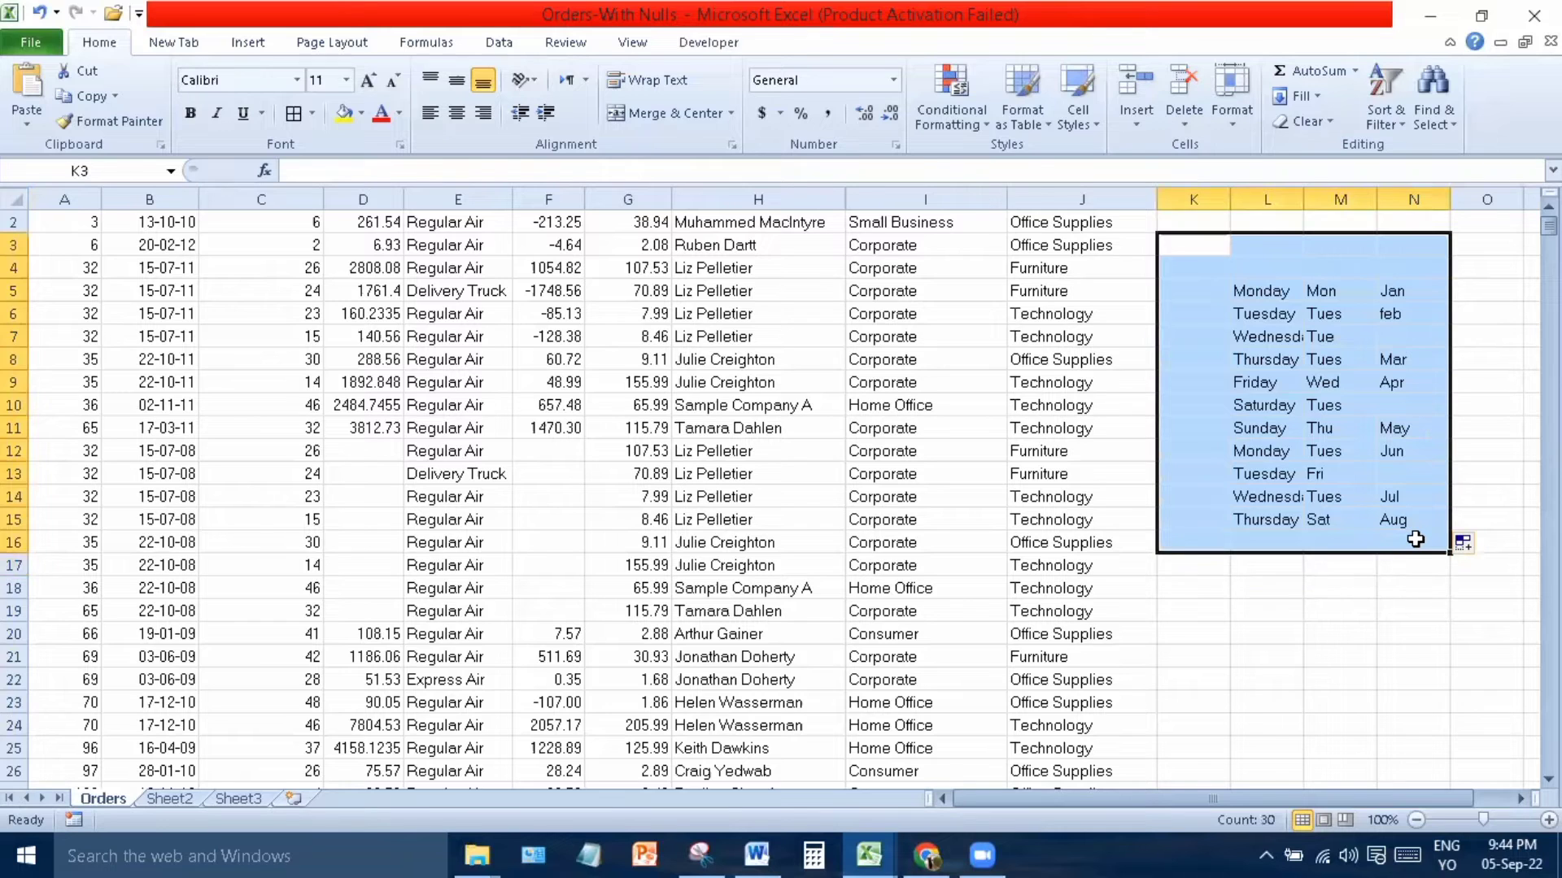
{"action": "key", "text": "Delete"}
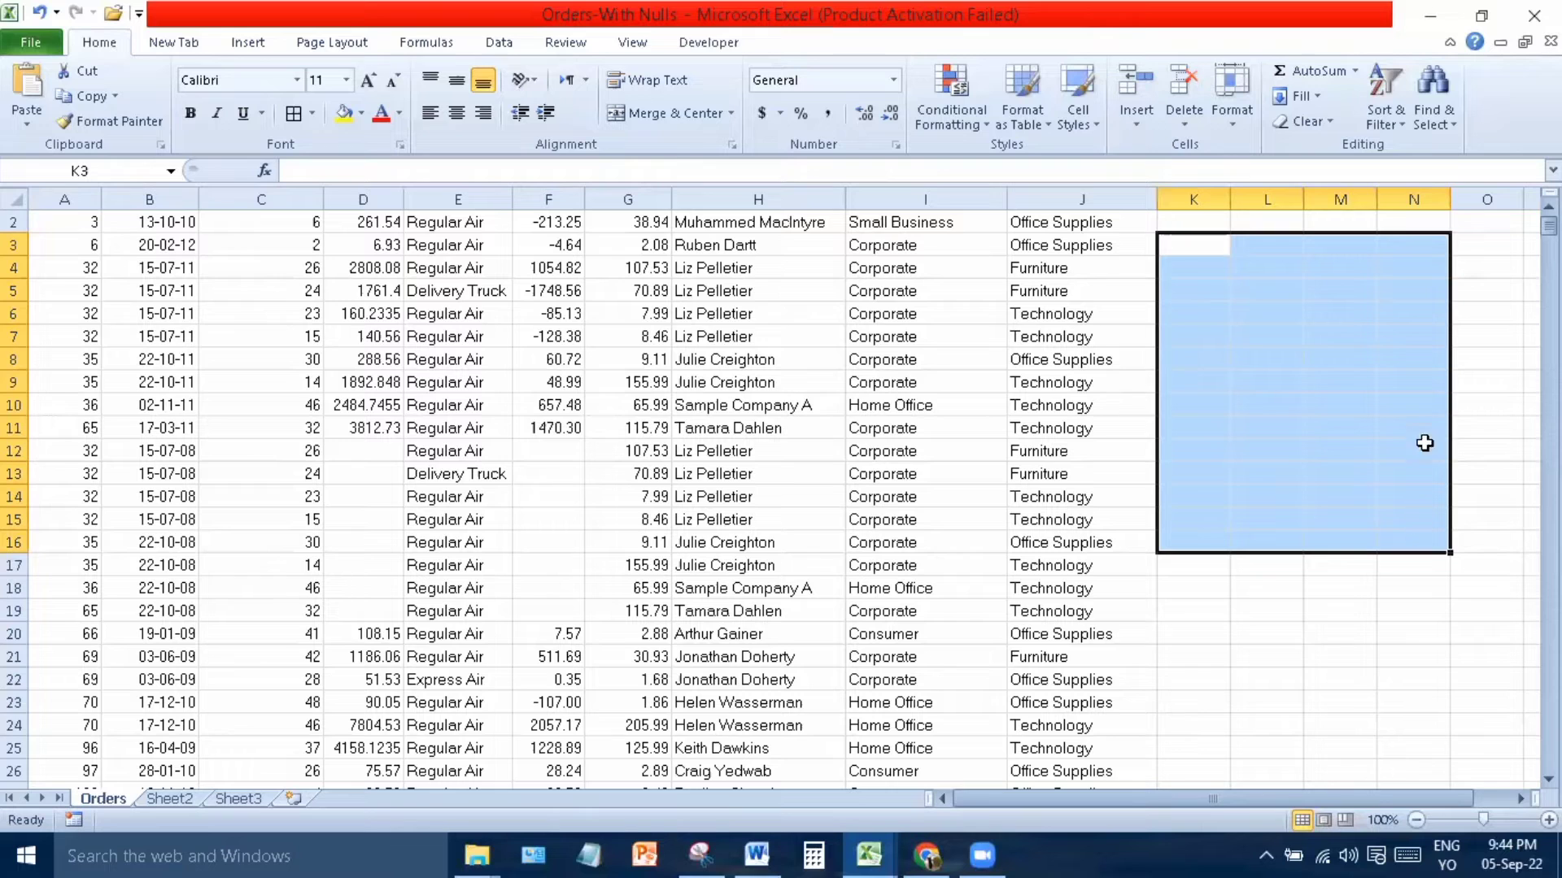
Add a new blank worksheet after Sheet3, at the end of the workbook.
{"action": "left_click", "coordinate": [547, 632]}
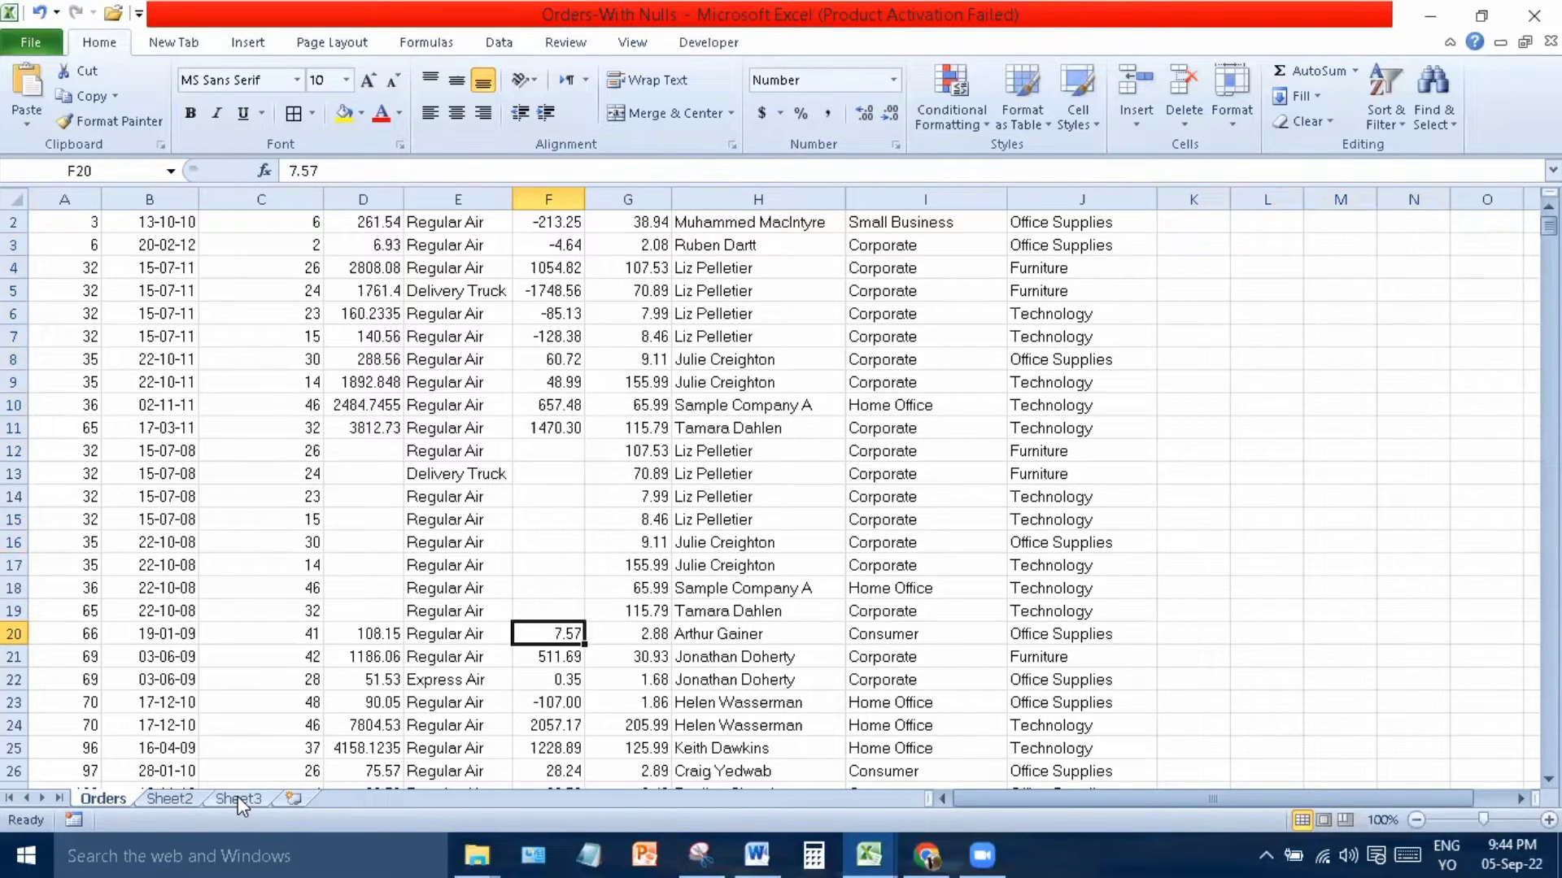
{"action": "left_click", "coordinate": [291, 799]}
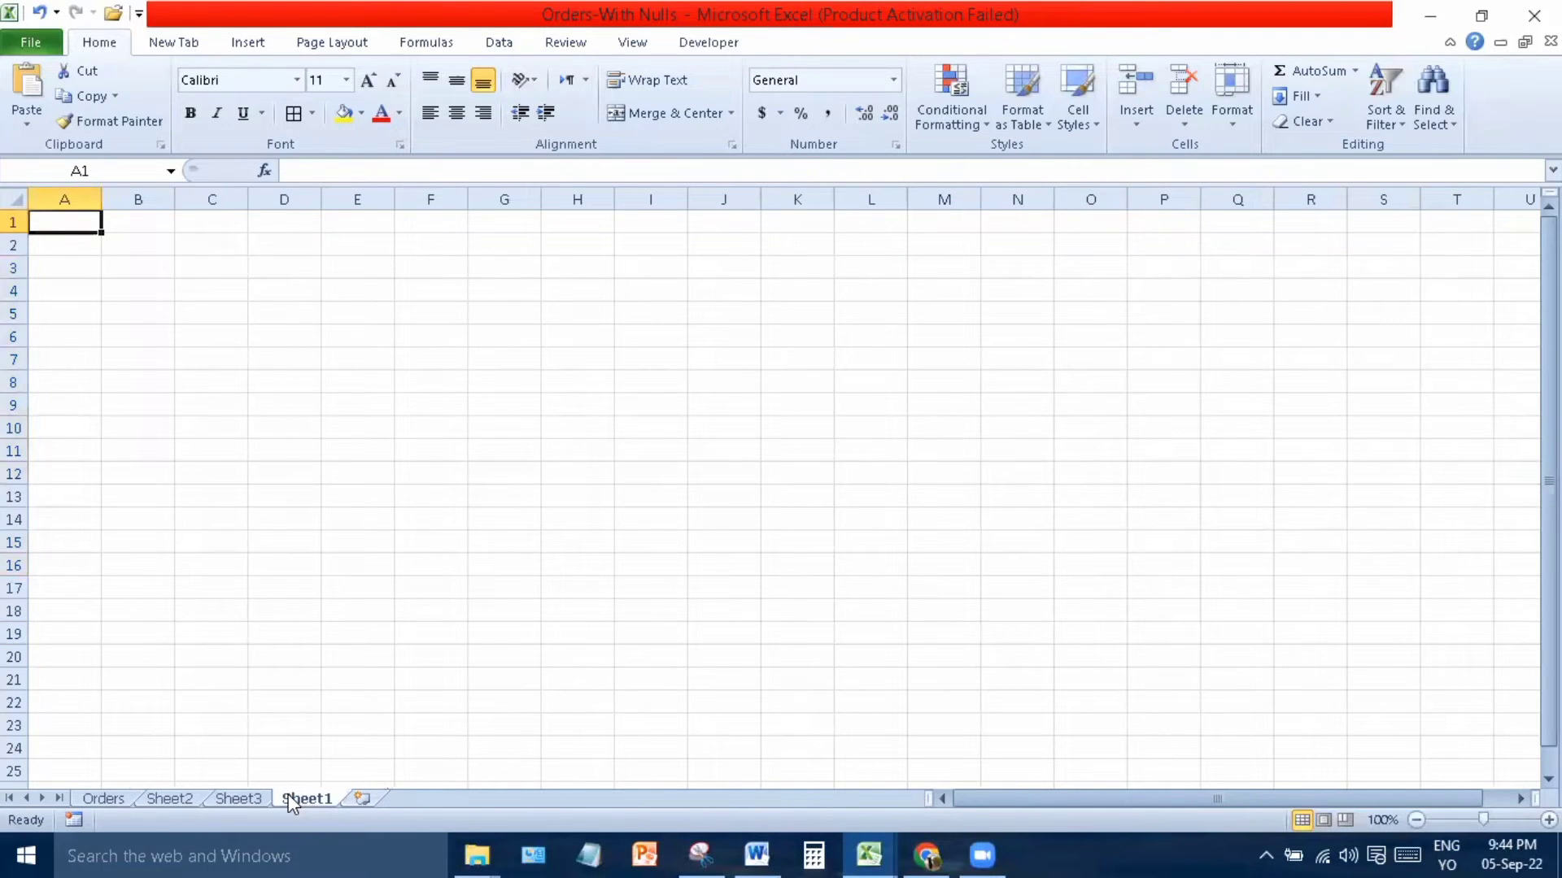
Insert a new worksheet directly before Sheet2, using the Worksheet type in the Insert dialog.
{"action": "right_click", "coordinate": [176, 797]}
{"action": "left_click", "coordinate": [461, 752]}
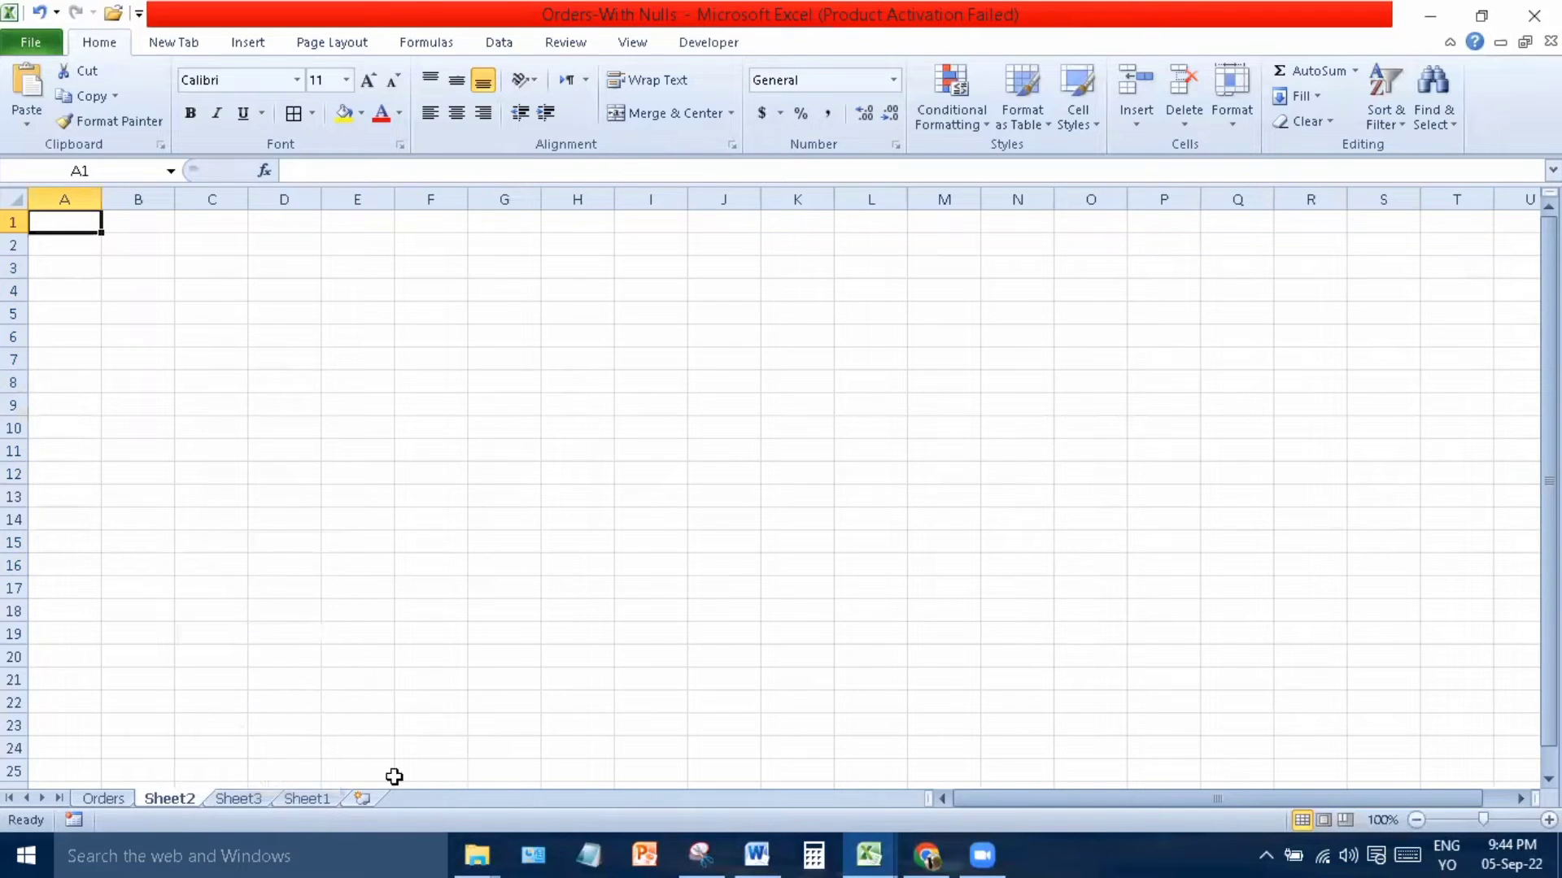
{"action": "right_click", "coordinate": [168, 797]}
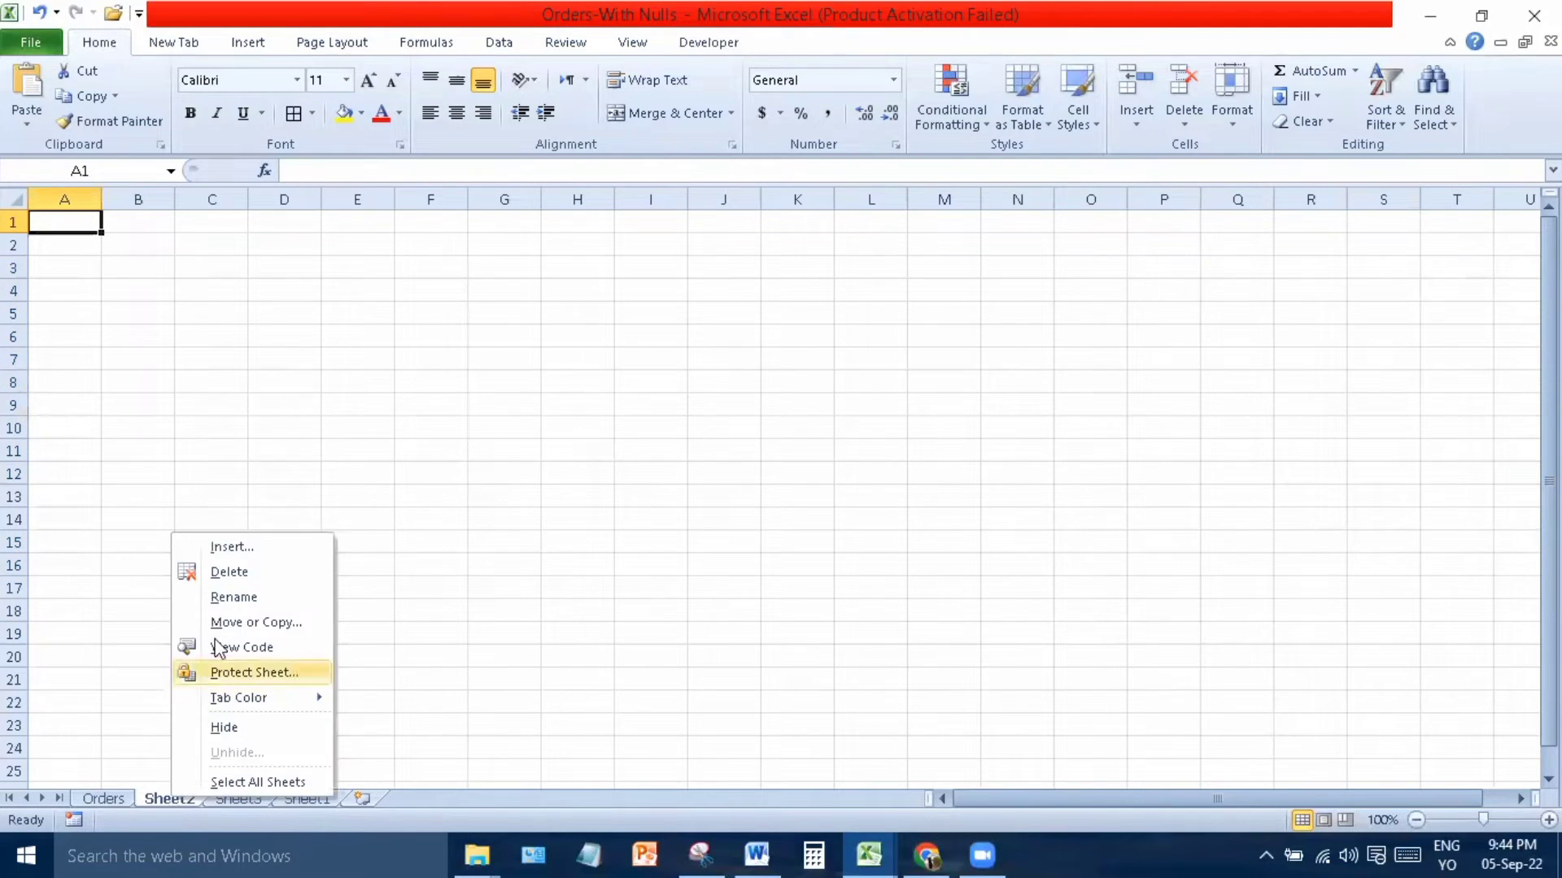
{"action": "left_click", "coordinate": [233, 547]}
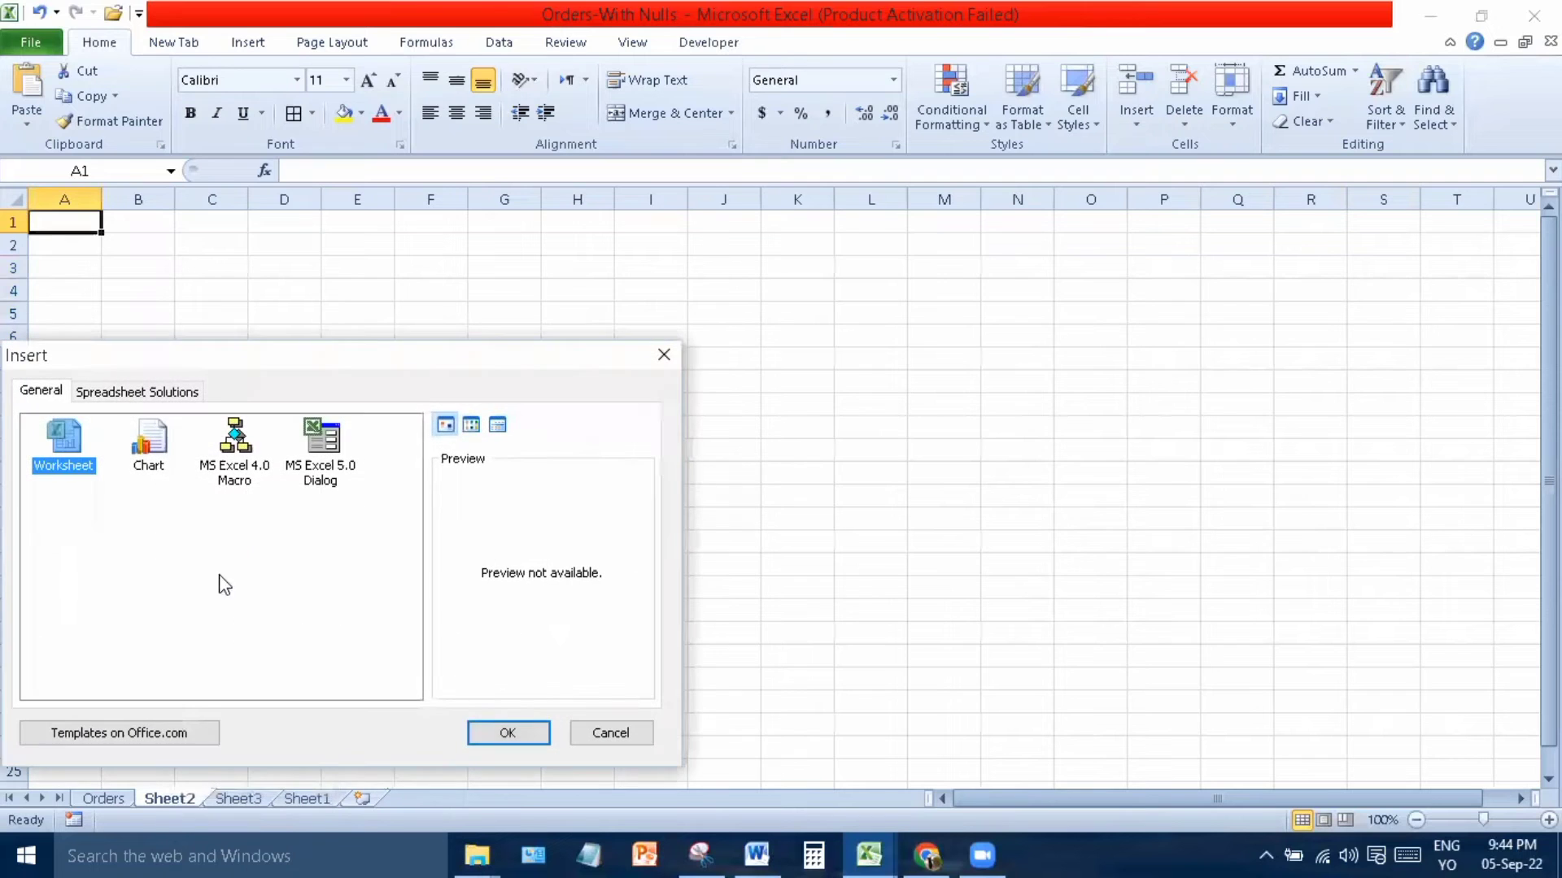
{"action": "left_click", "coordinate": [508, 731]}
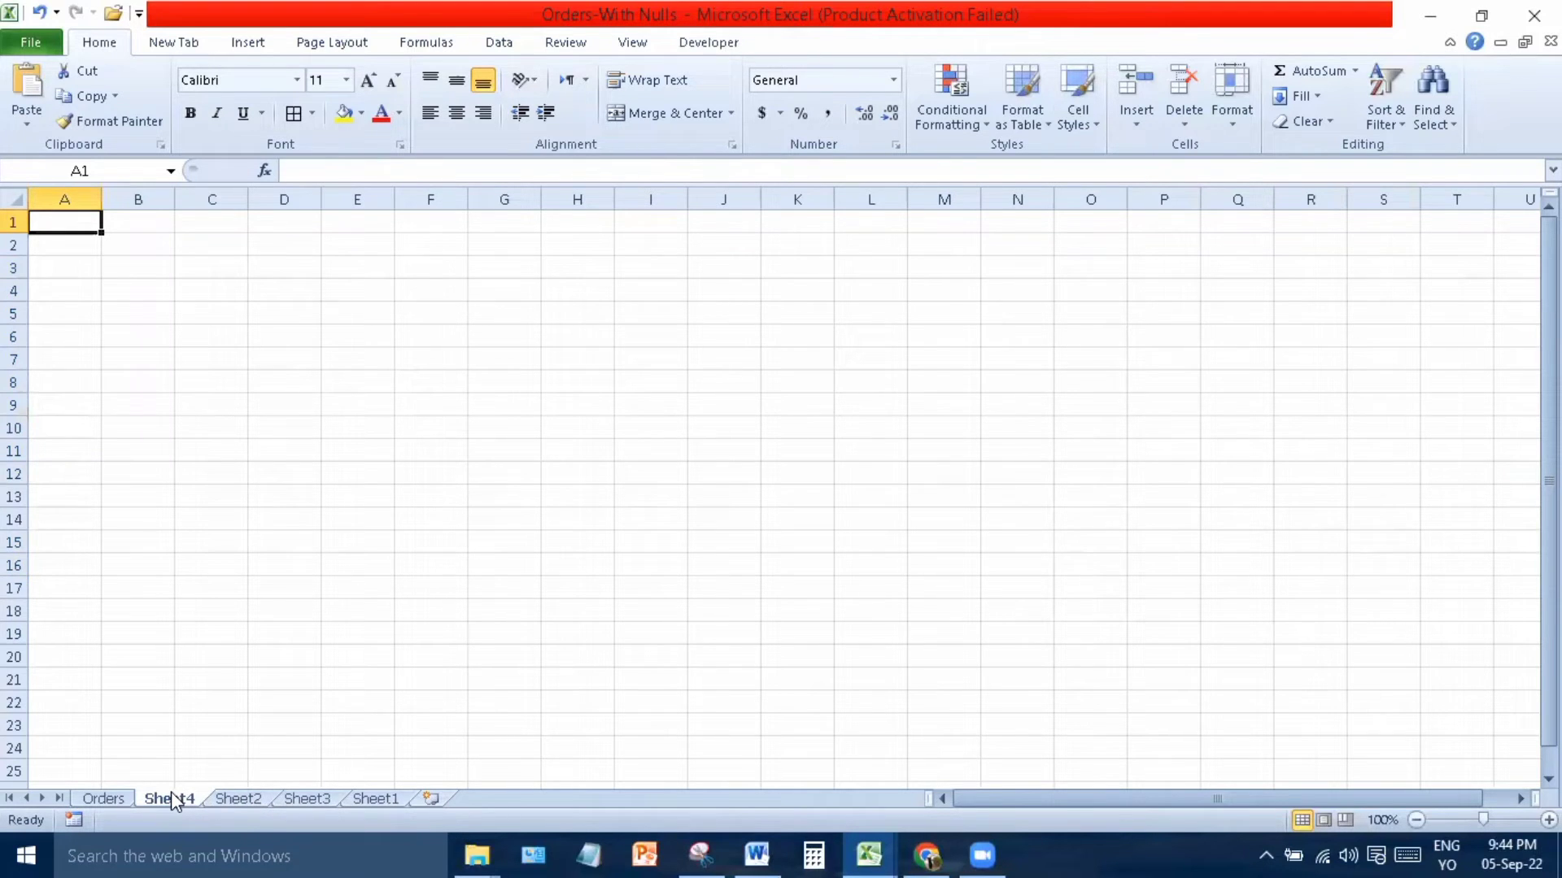
Insert another blank worksheet between Sheet4 and Sheet2.
{"action": "left_click", "coordinate": [242, 801]}
{"action": "right_click", "coordinate": [242, 801]}
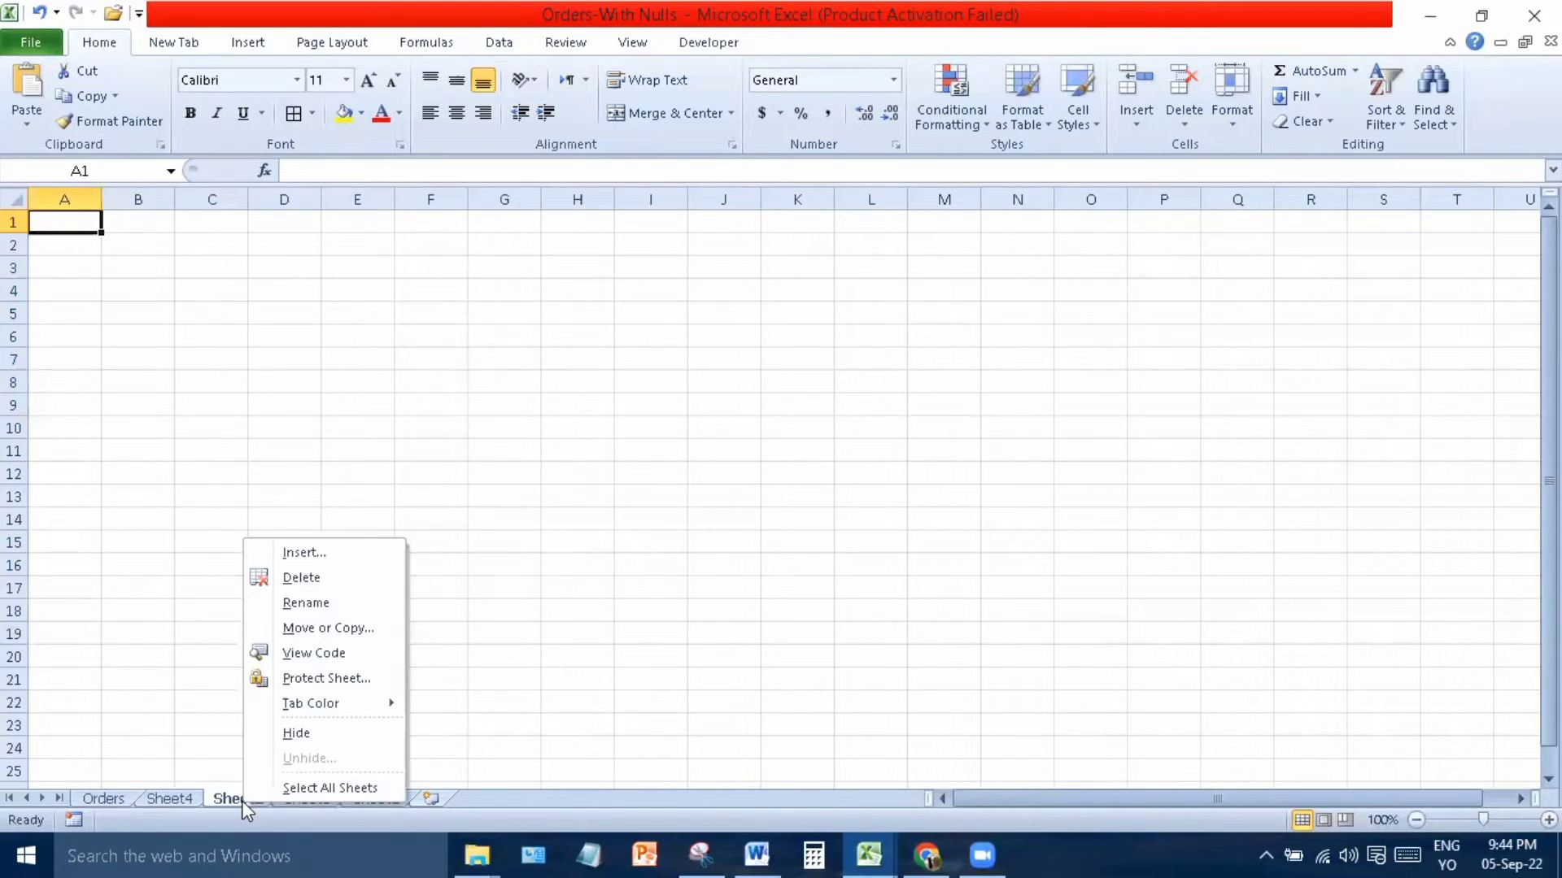
{"action": "left_click", "coordinate": [327, 554]}
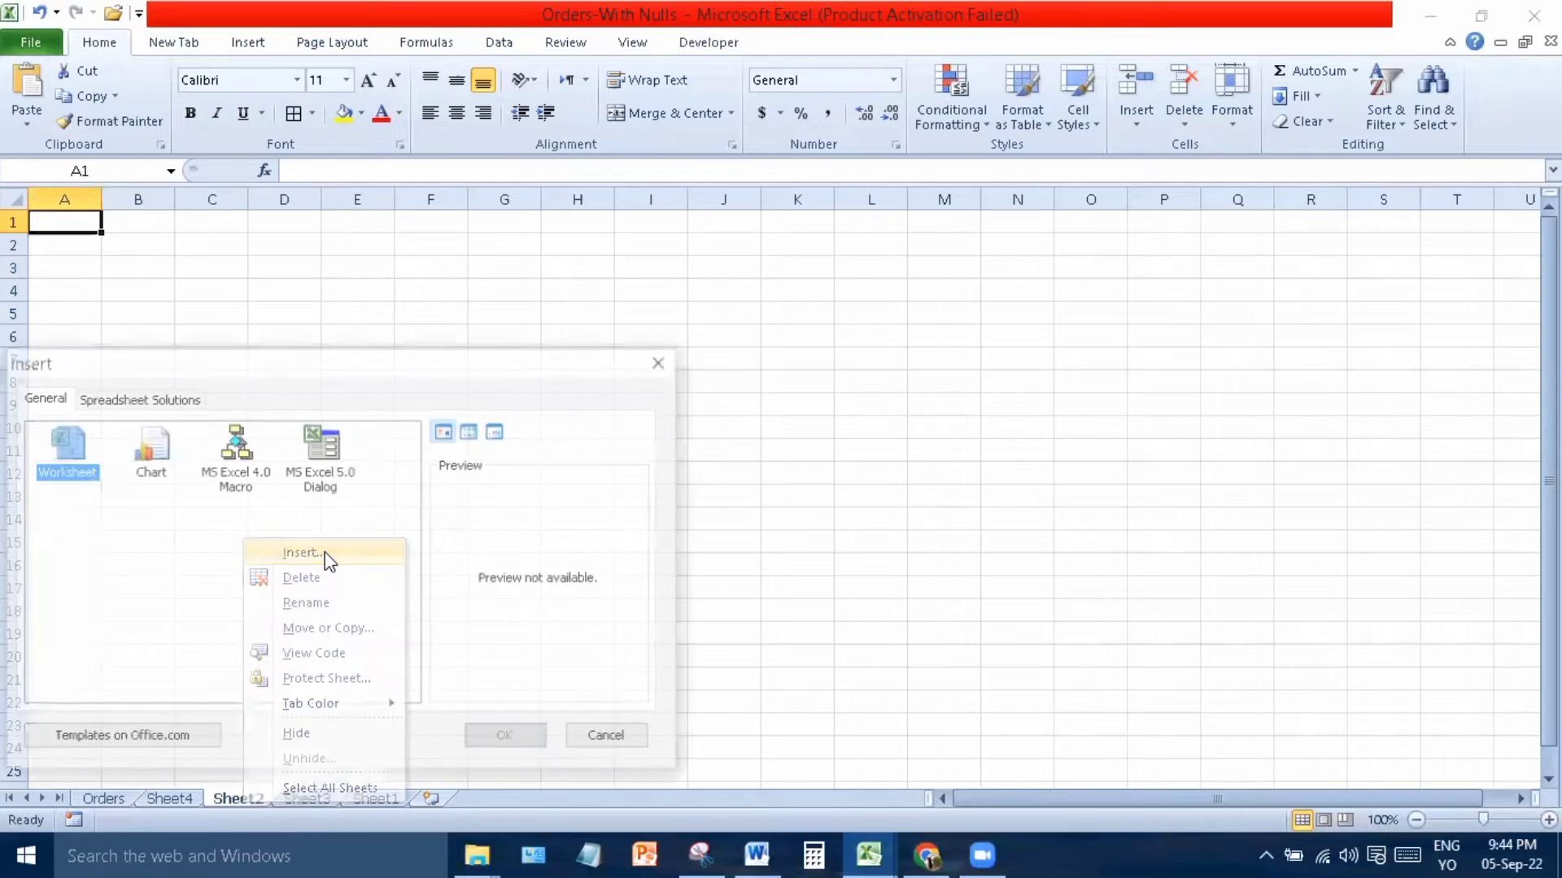
{"action": "left_click", "coordinate": [505, 739]}
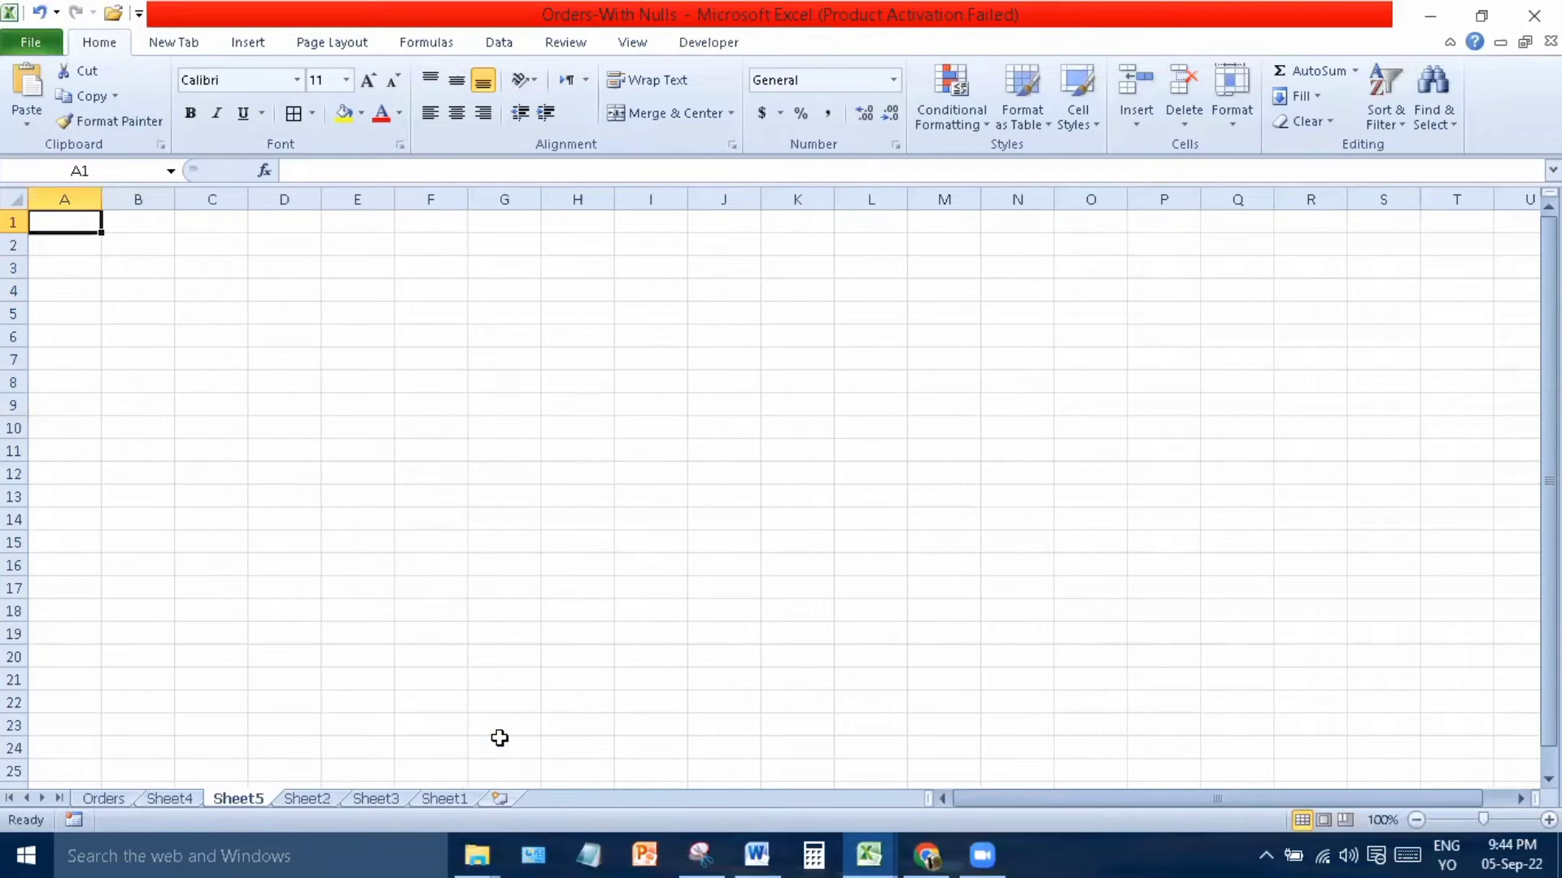
Delete the worksheets Sheet5 and Sheet4 from the workbook.
{"action": "right_click", "coordinate": [230, 800]}
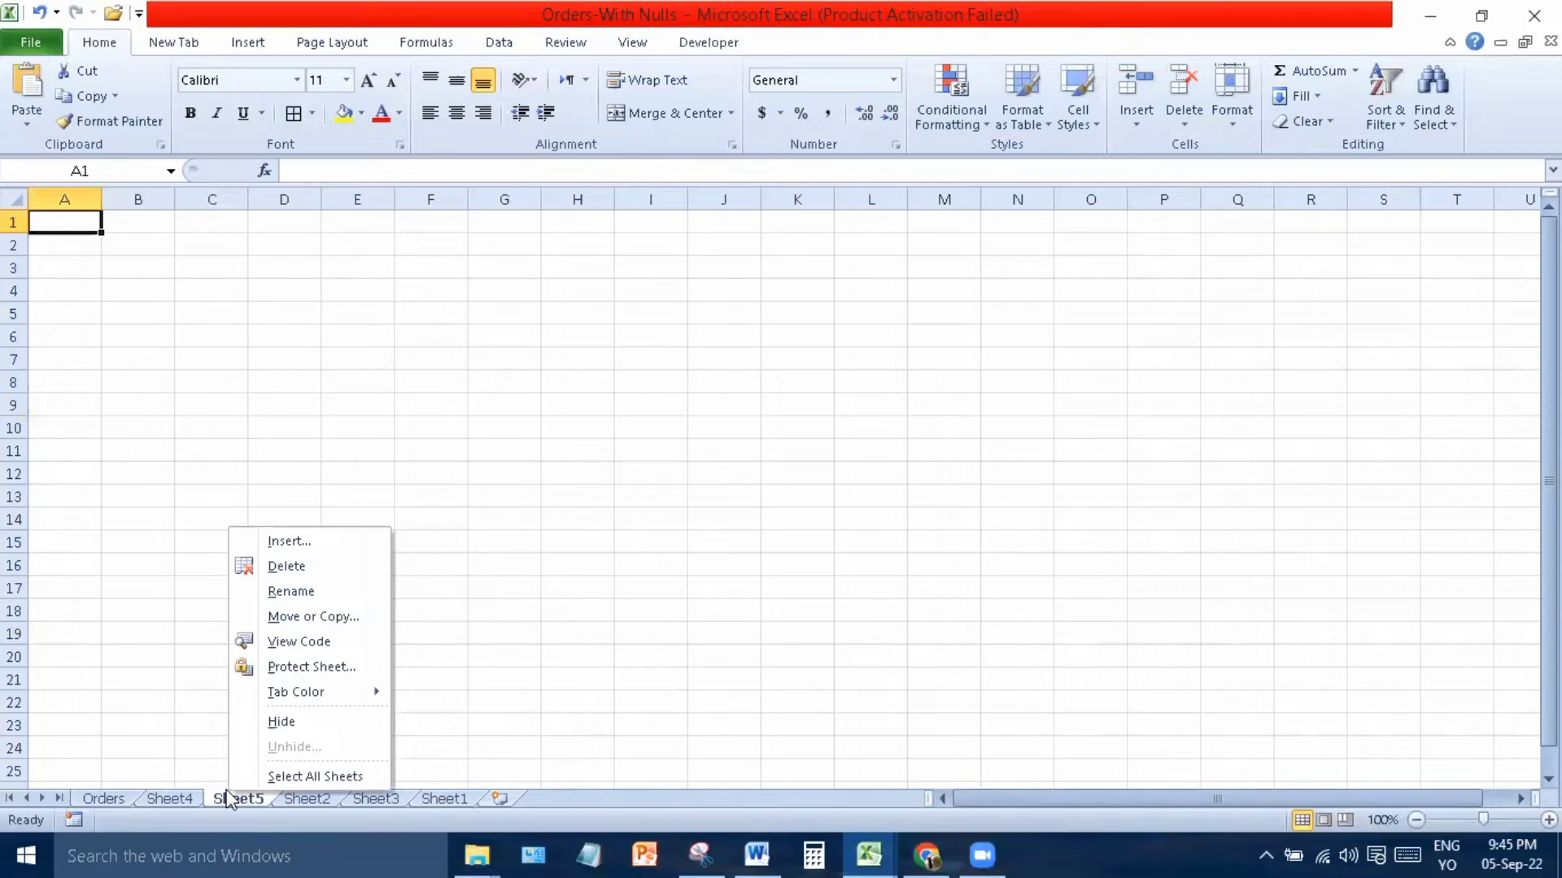
{"action": "left_click", "coordinate": [301, 564]}
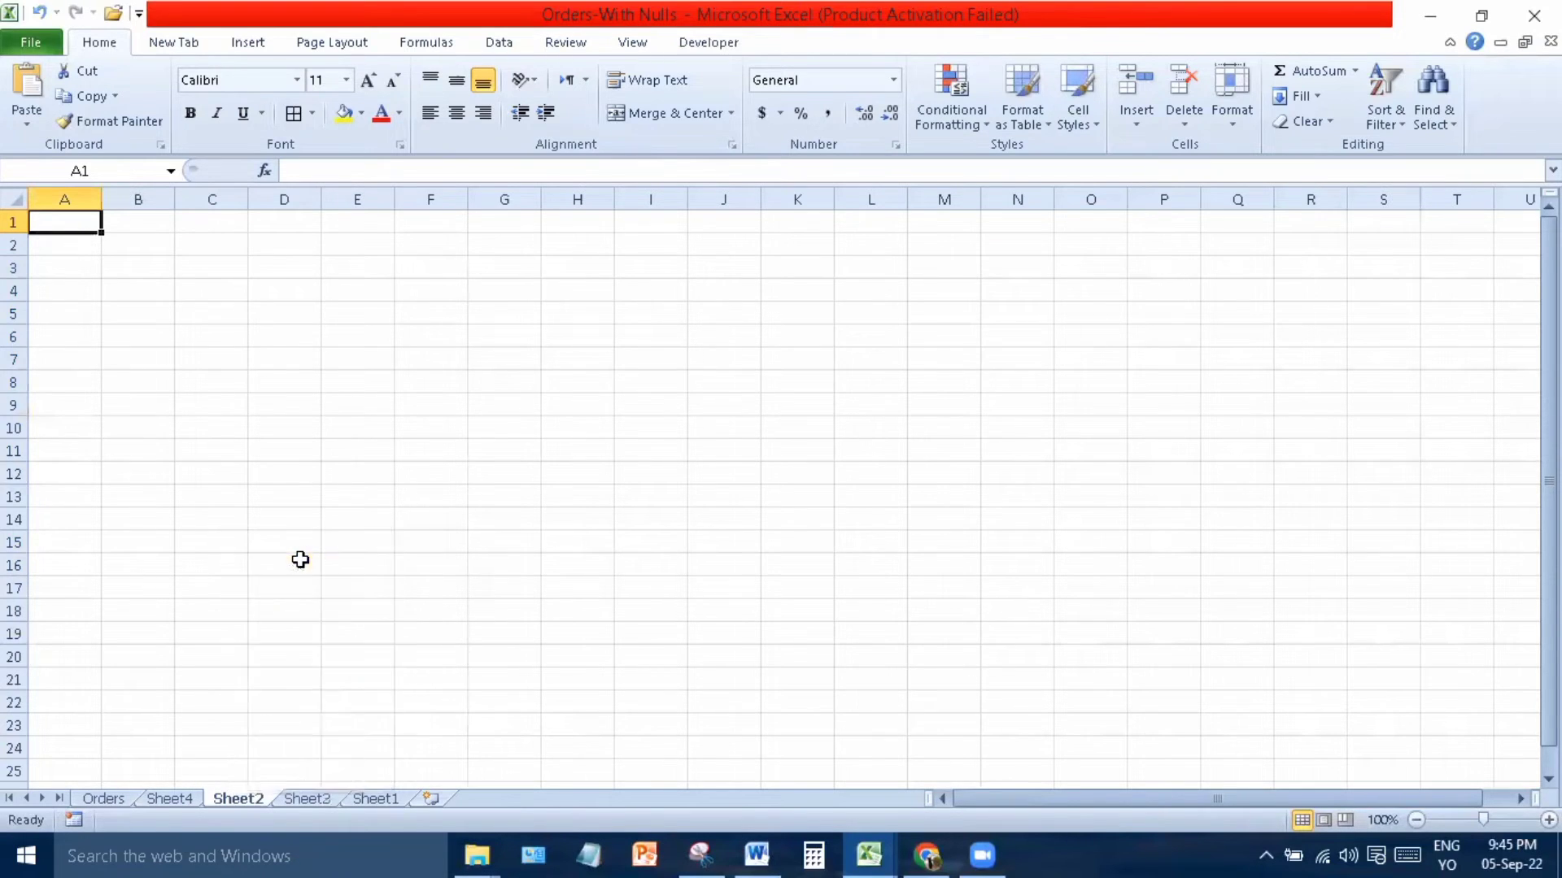
{"action": "right_click", "coordinate": [176, 797]}
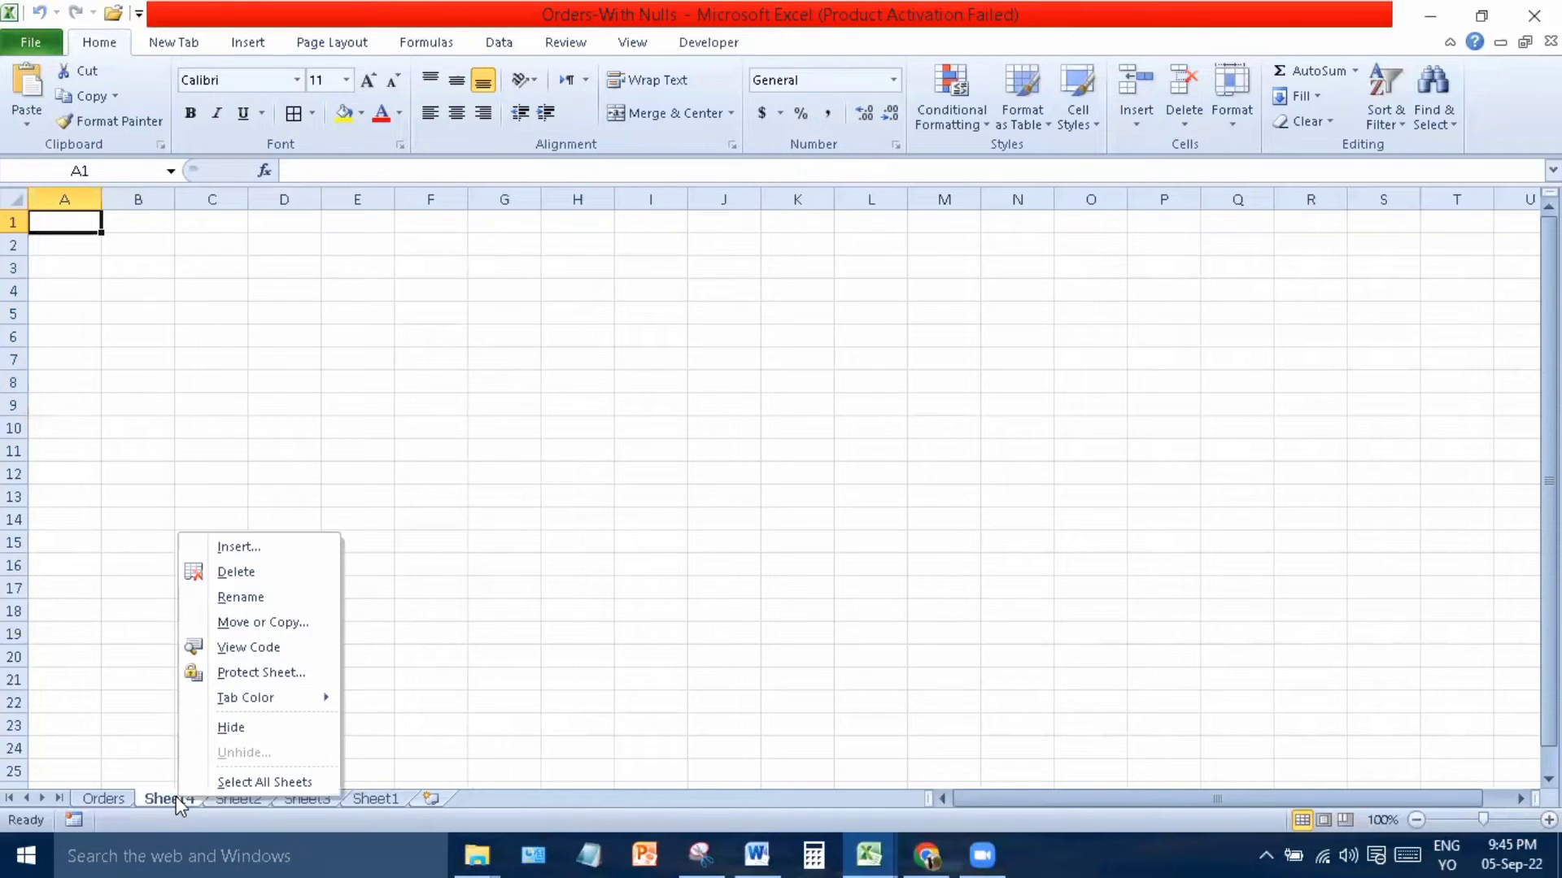
{"action": "left_click", "coordinate": [259, 574]}
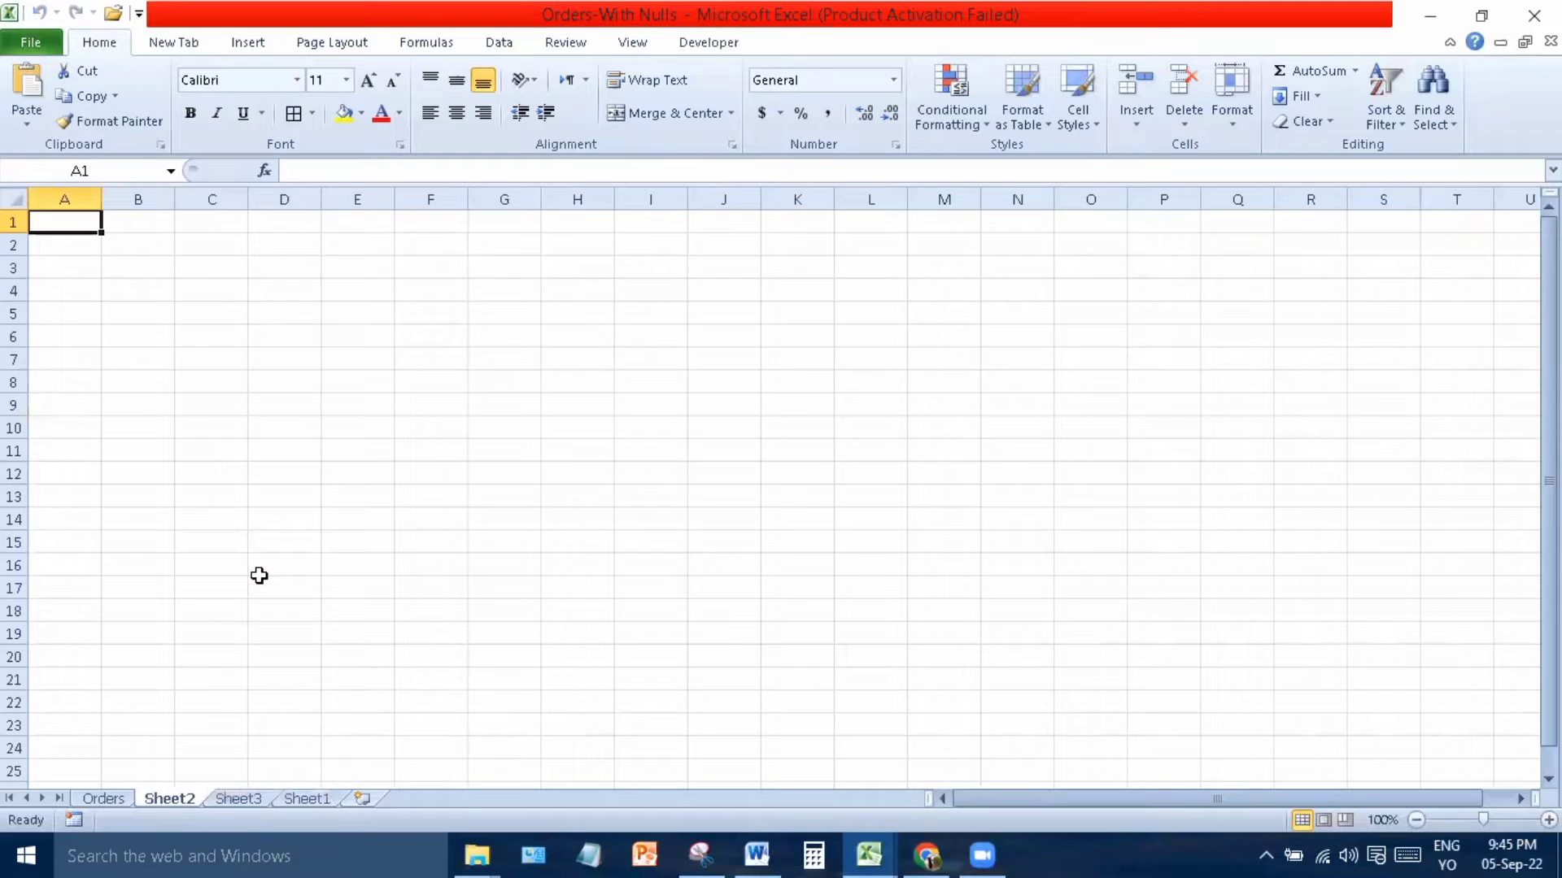
{"action": "left_click", "coordinate": [311, 567]}
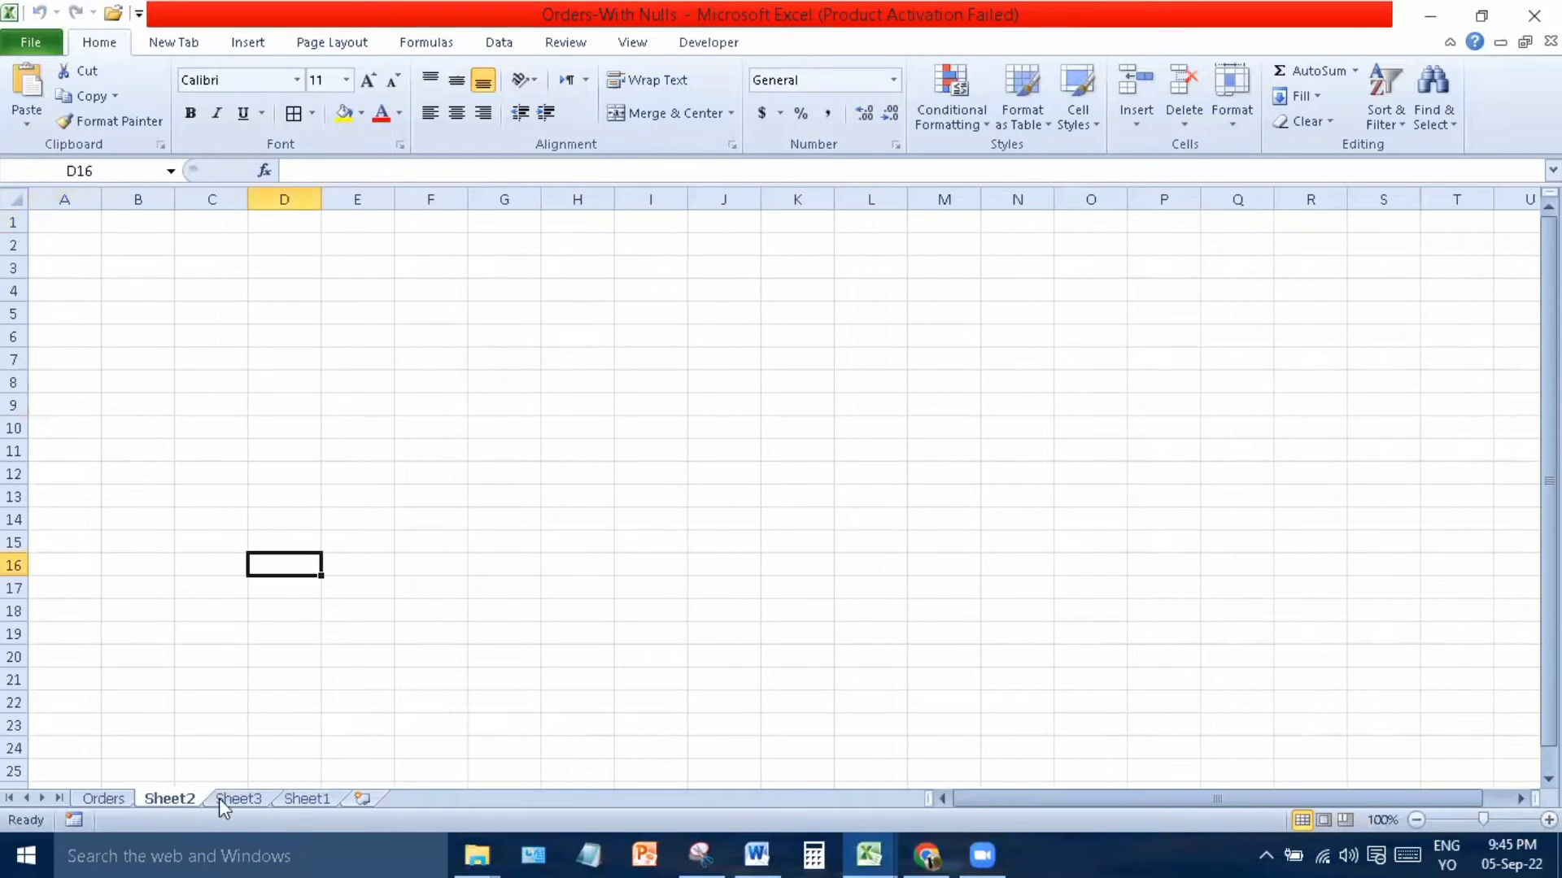
Rename the worksheet Sheet2 as Today.
{"action": "right_click", "coordinate": [174, 801]}
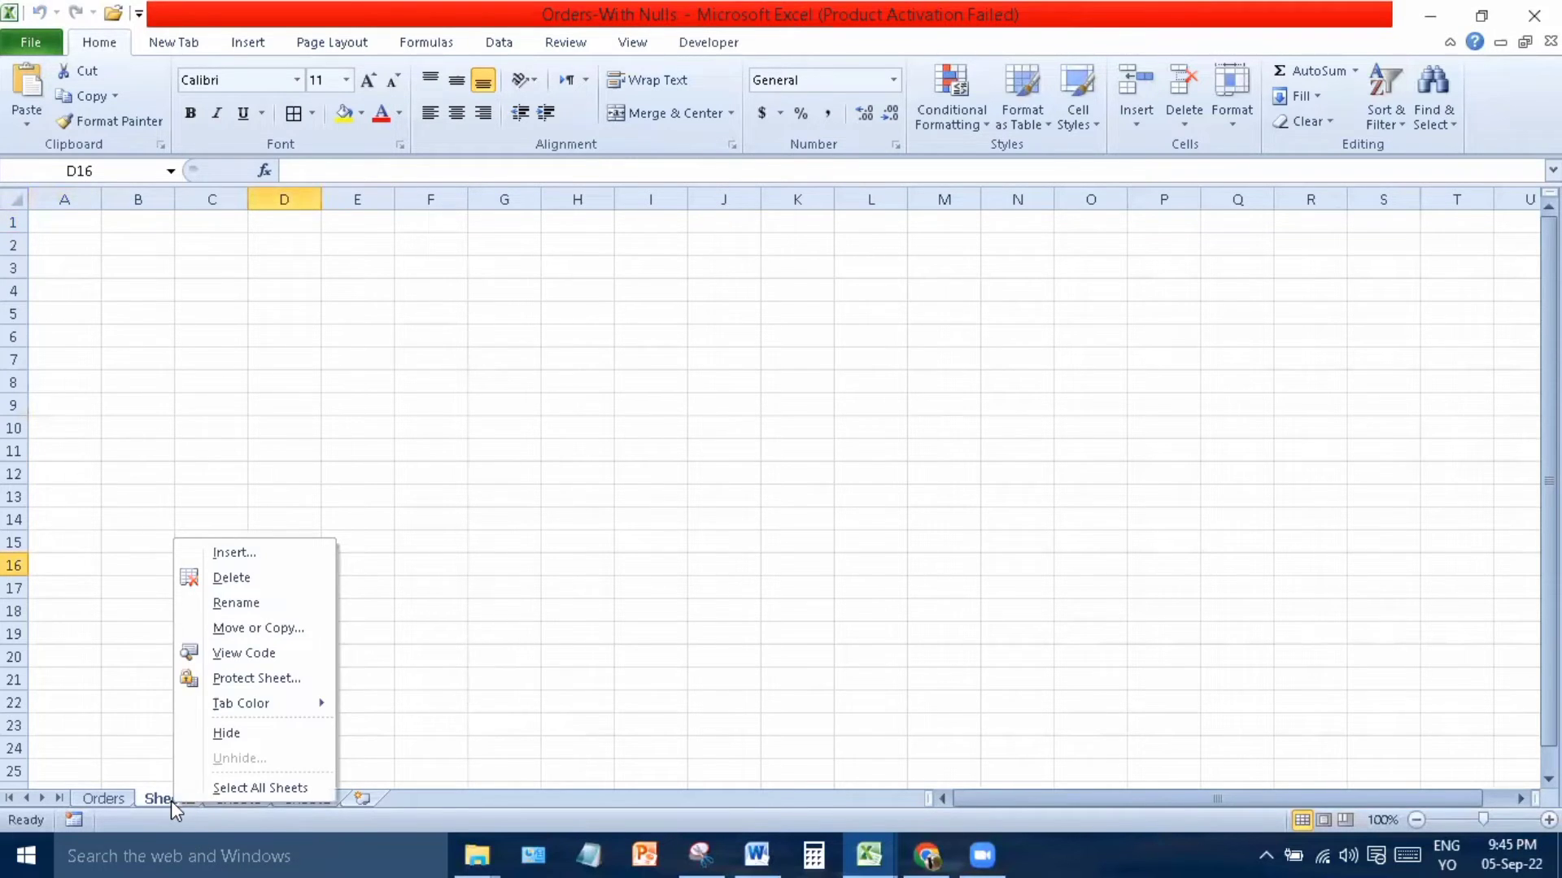
{"action": "left_click", "coordinate": [236, 603]}
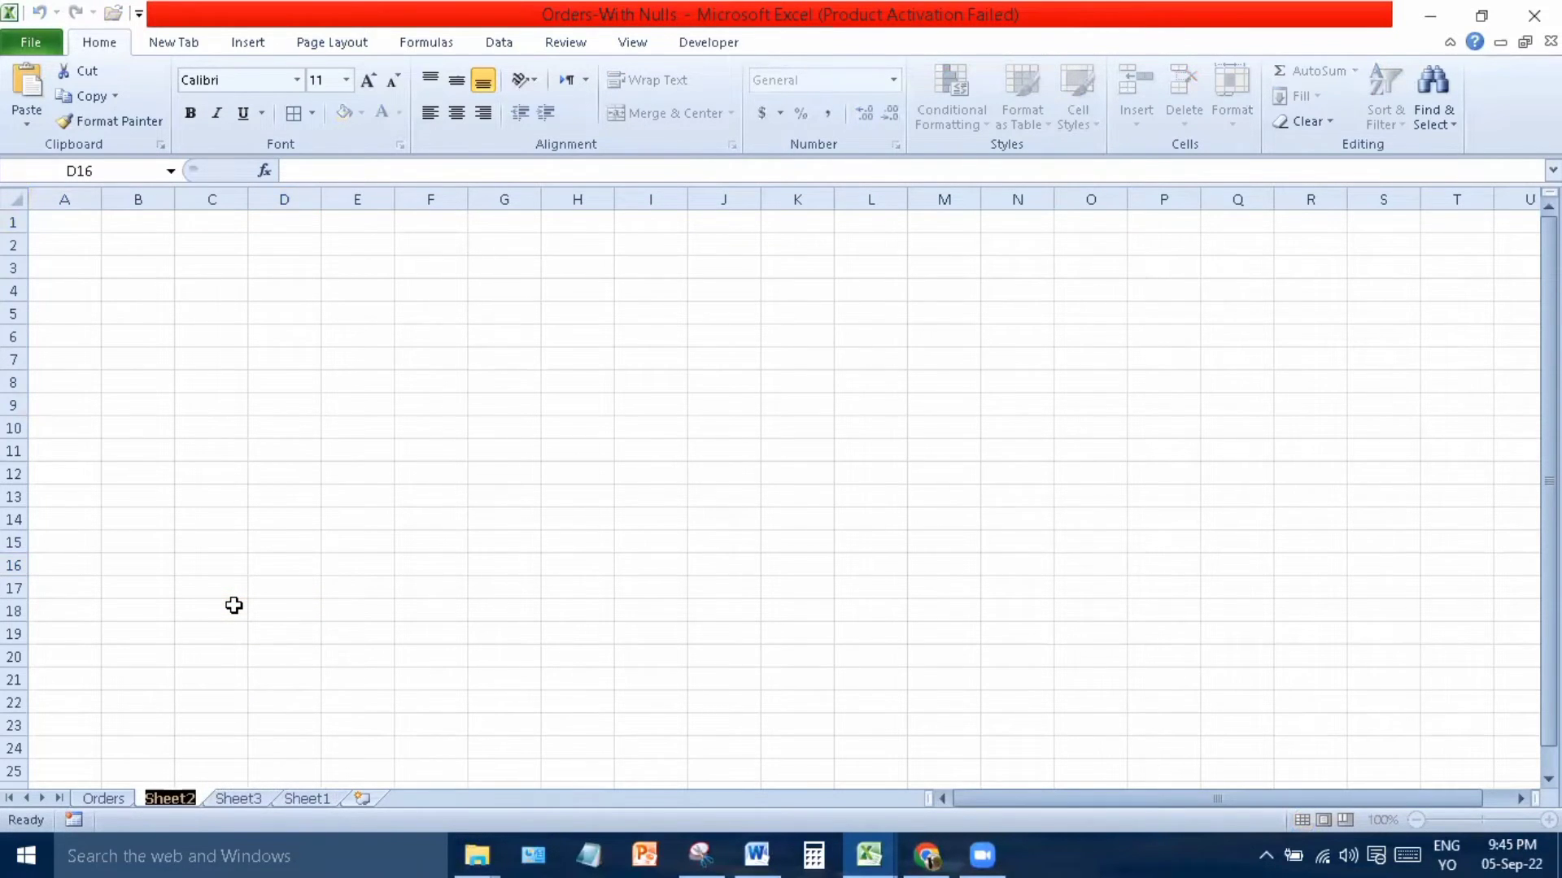
{"action": "type", "text": "Today"}
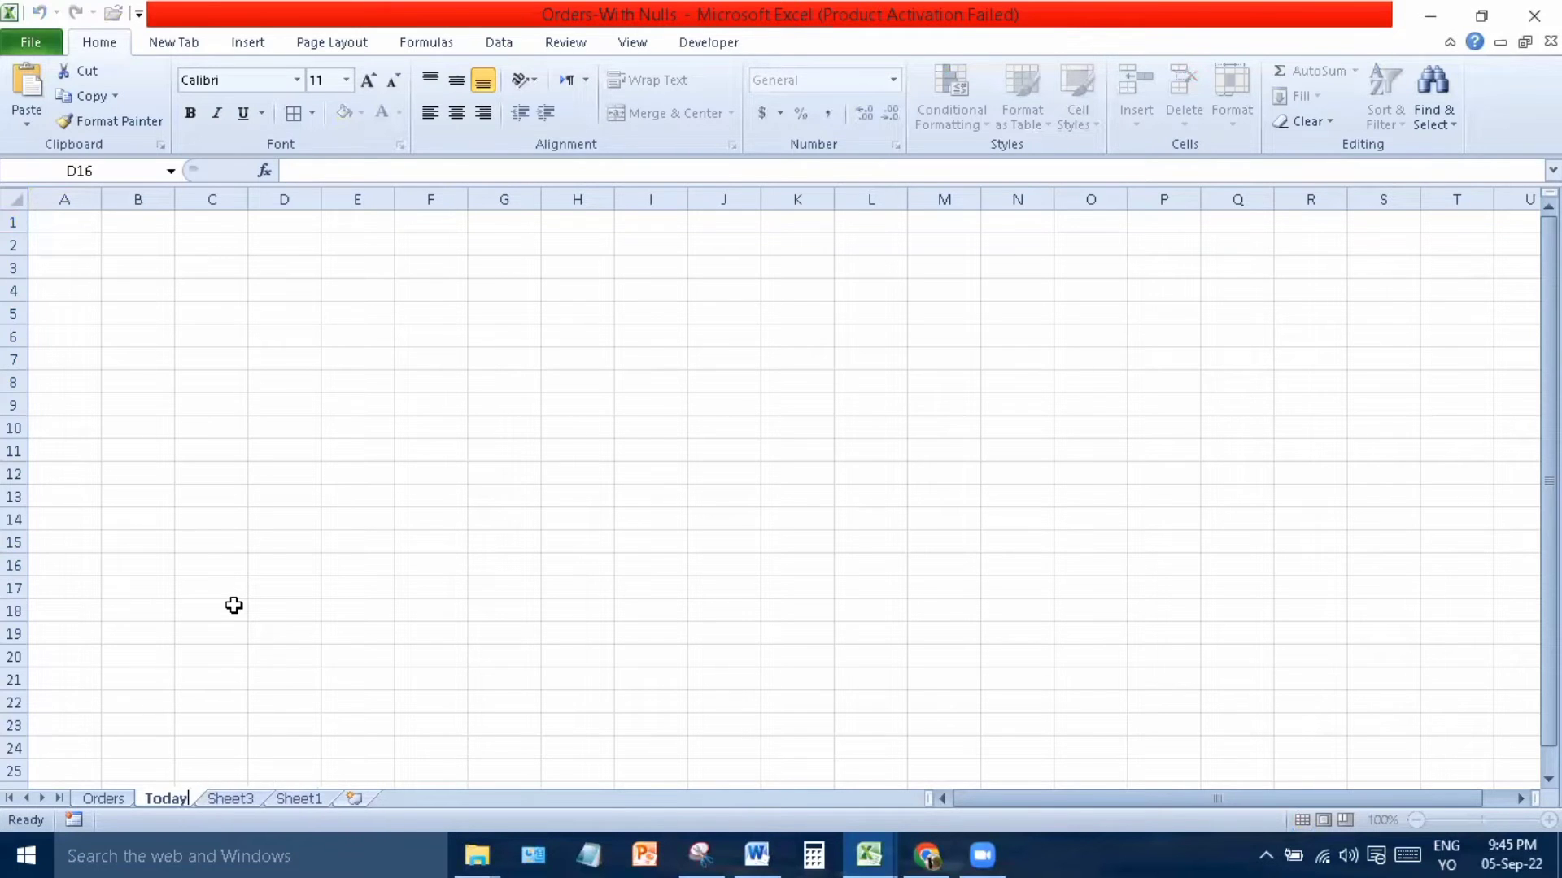
{"action": "key", "text": "Return"}
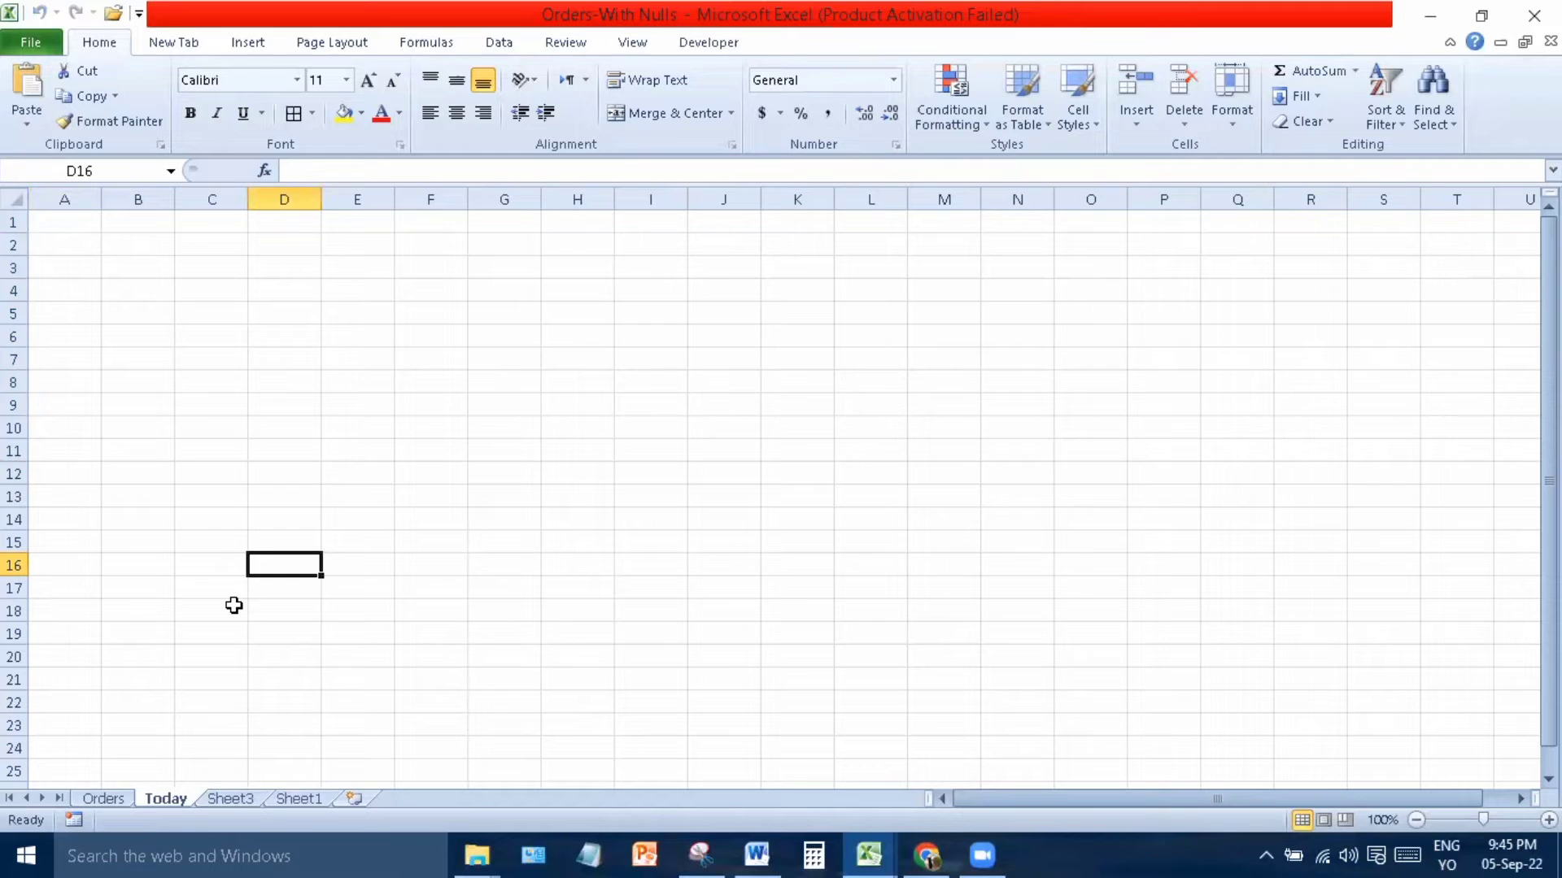
Set the tab colour of the Today worksheet to standard red and switch to Sheet3 to check it.
{"action": "right_click", "coordinate": [169, 796]}
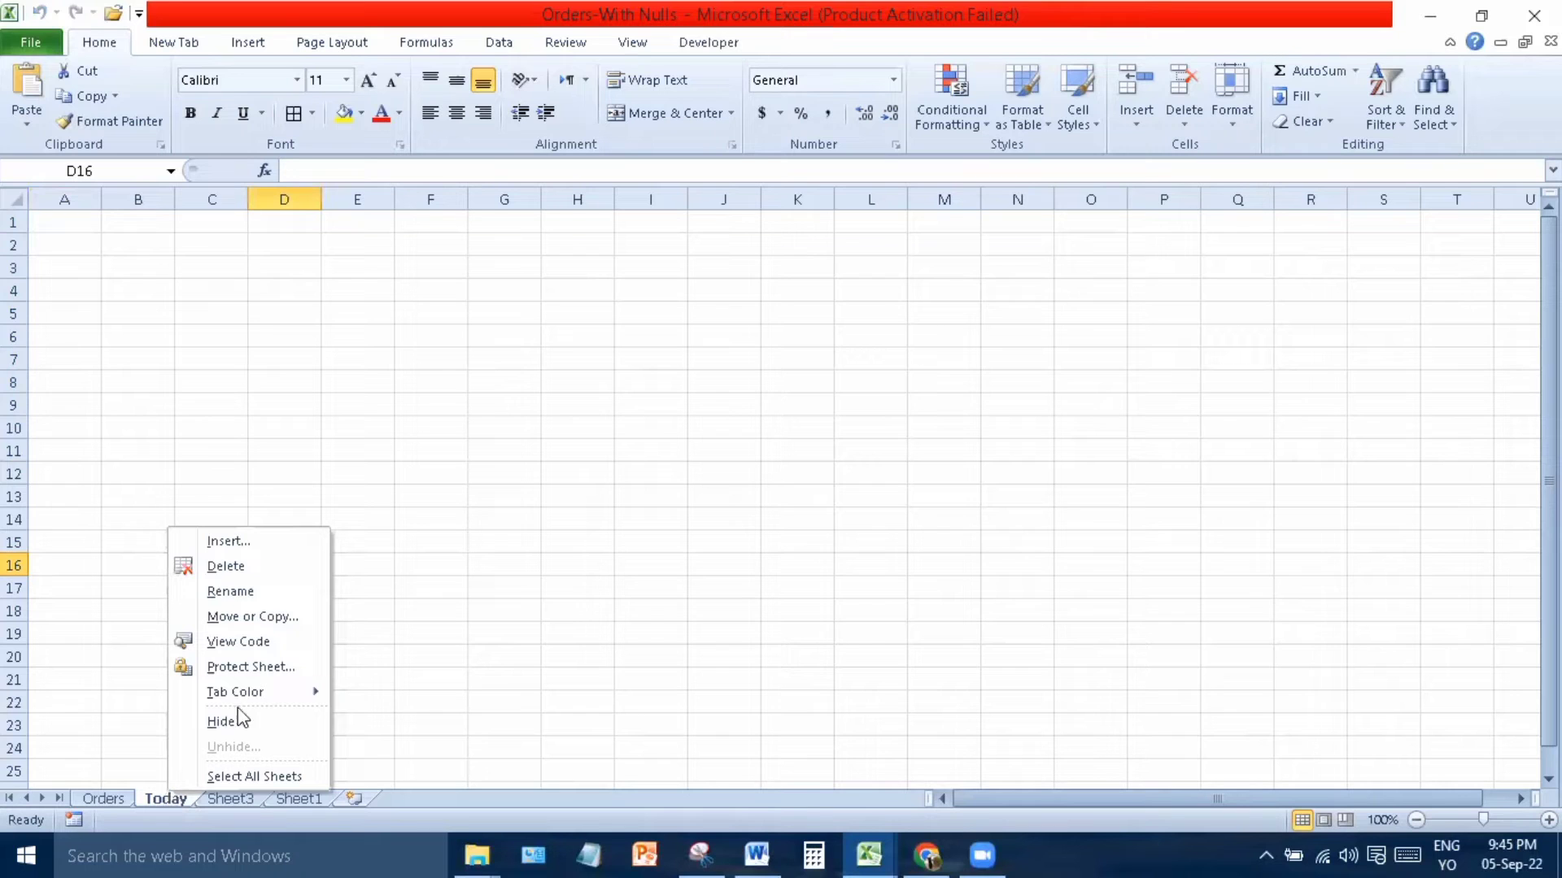
{"action": "mouse_move", "coordinate": [294, 695]}
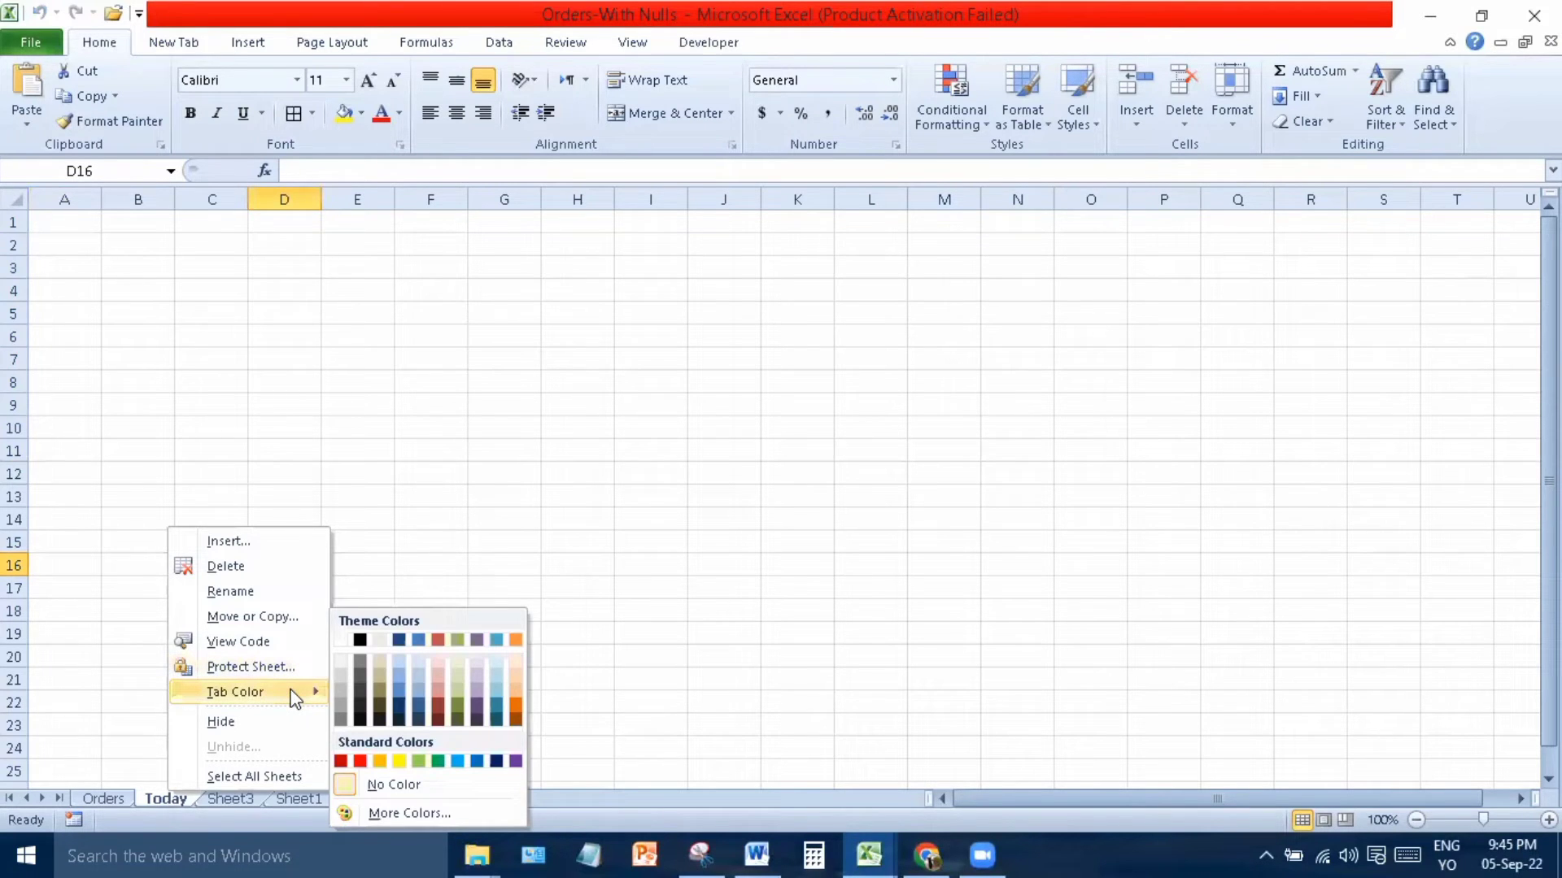
{"action": "left_click", "coordinate": [359, 763]}
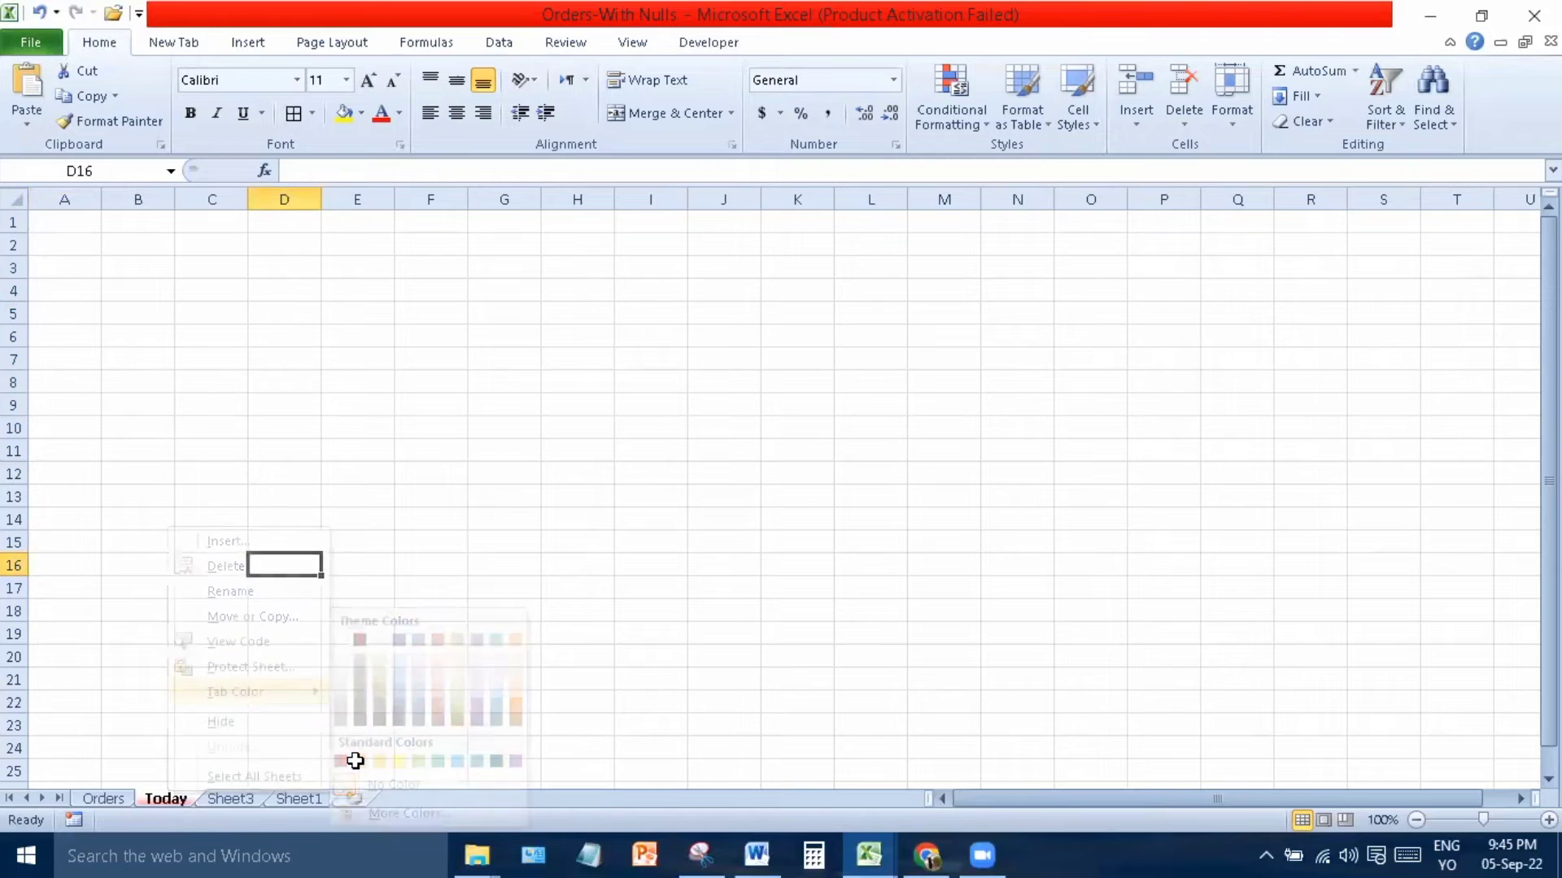
{"action": "left_click", "coordinate": [238, 796]}
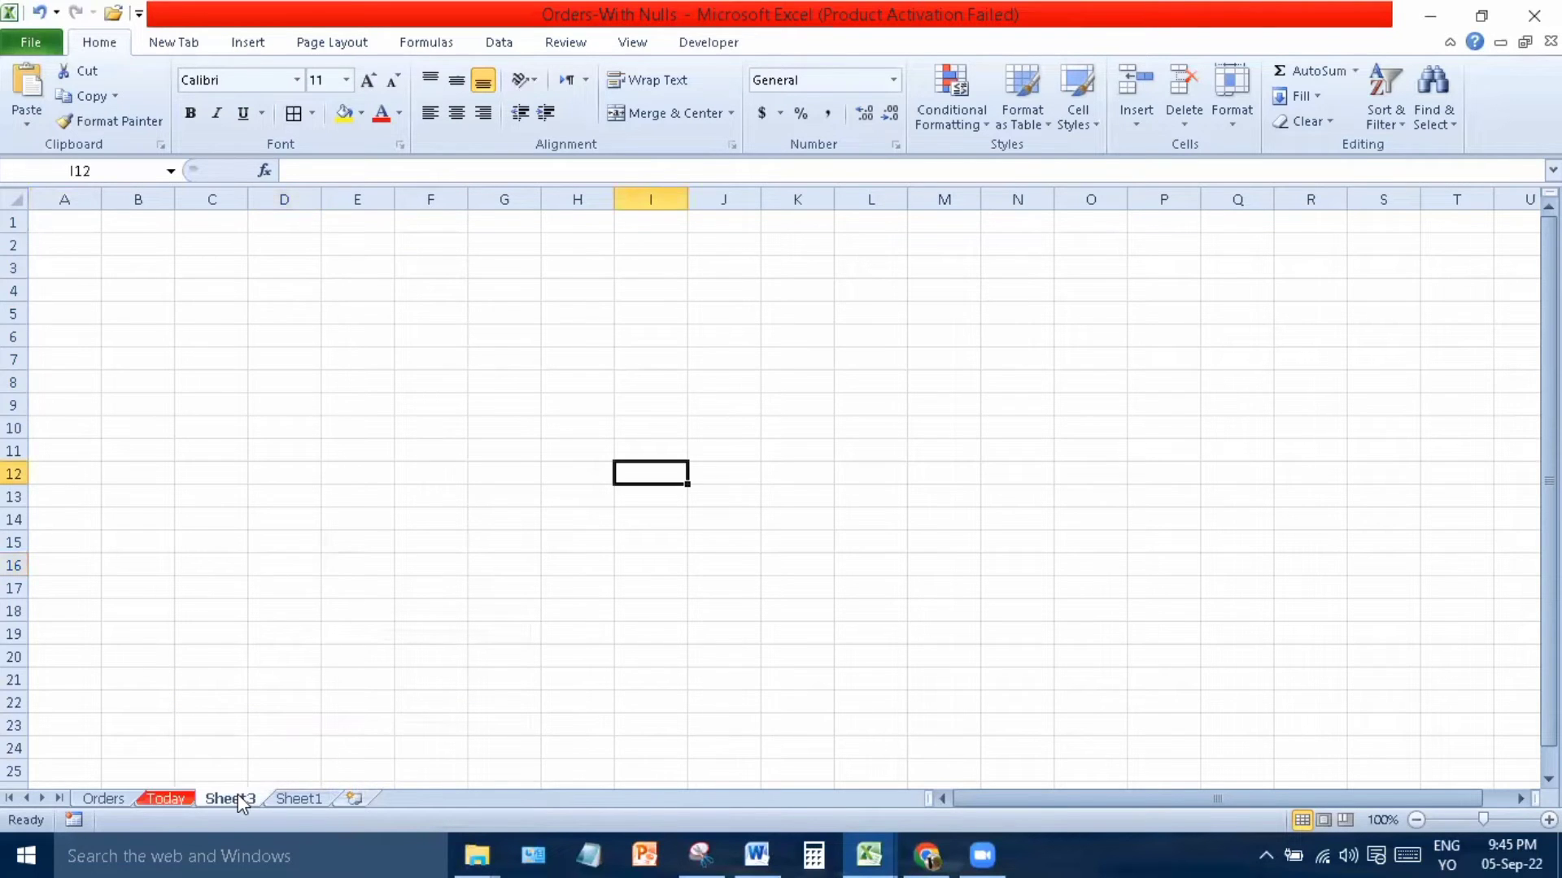
Set the tab colour of the Orders worksheet to standard dark blue and return to Sheet3.
{"action": "left_click", "coordinate": [95, 793]}
{"action": "right_click", "coordinate": [95, 793]}
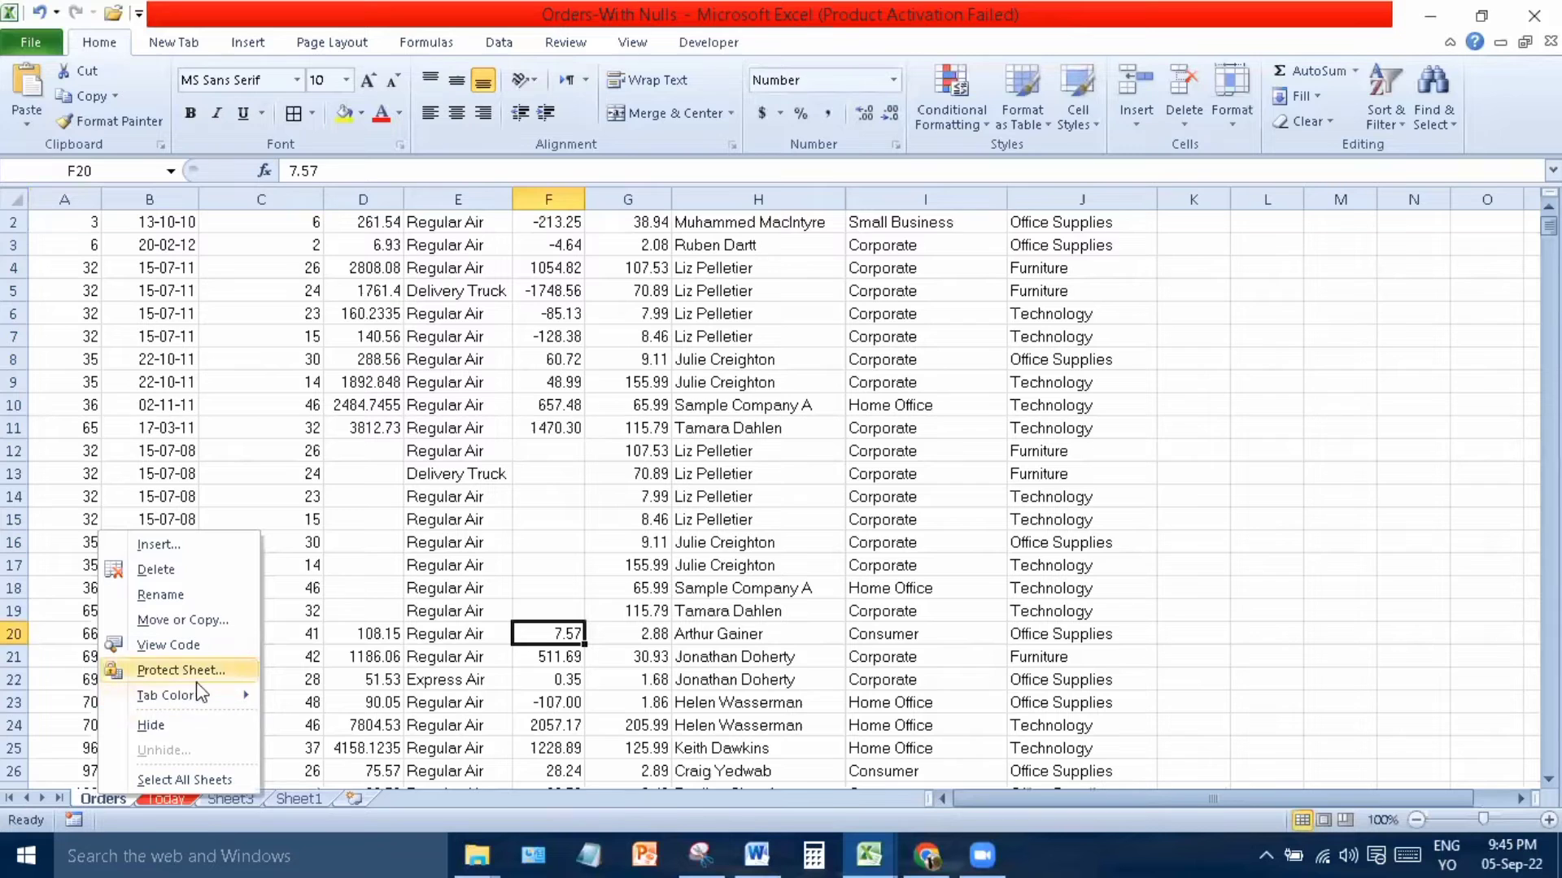
{"action": "mouse_move", "coordinate": [206, 704]}
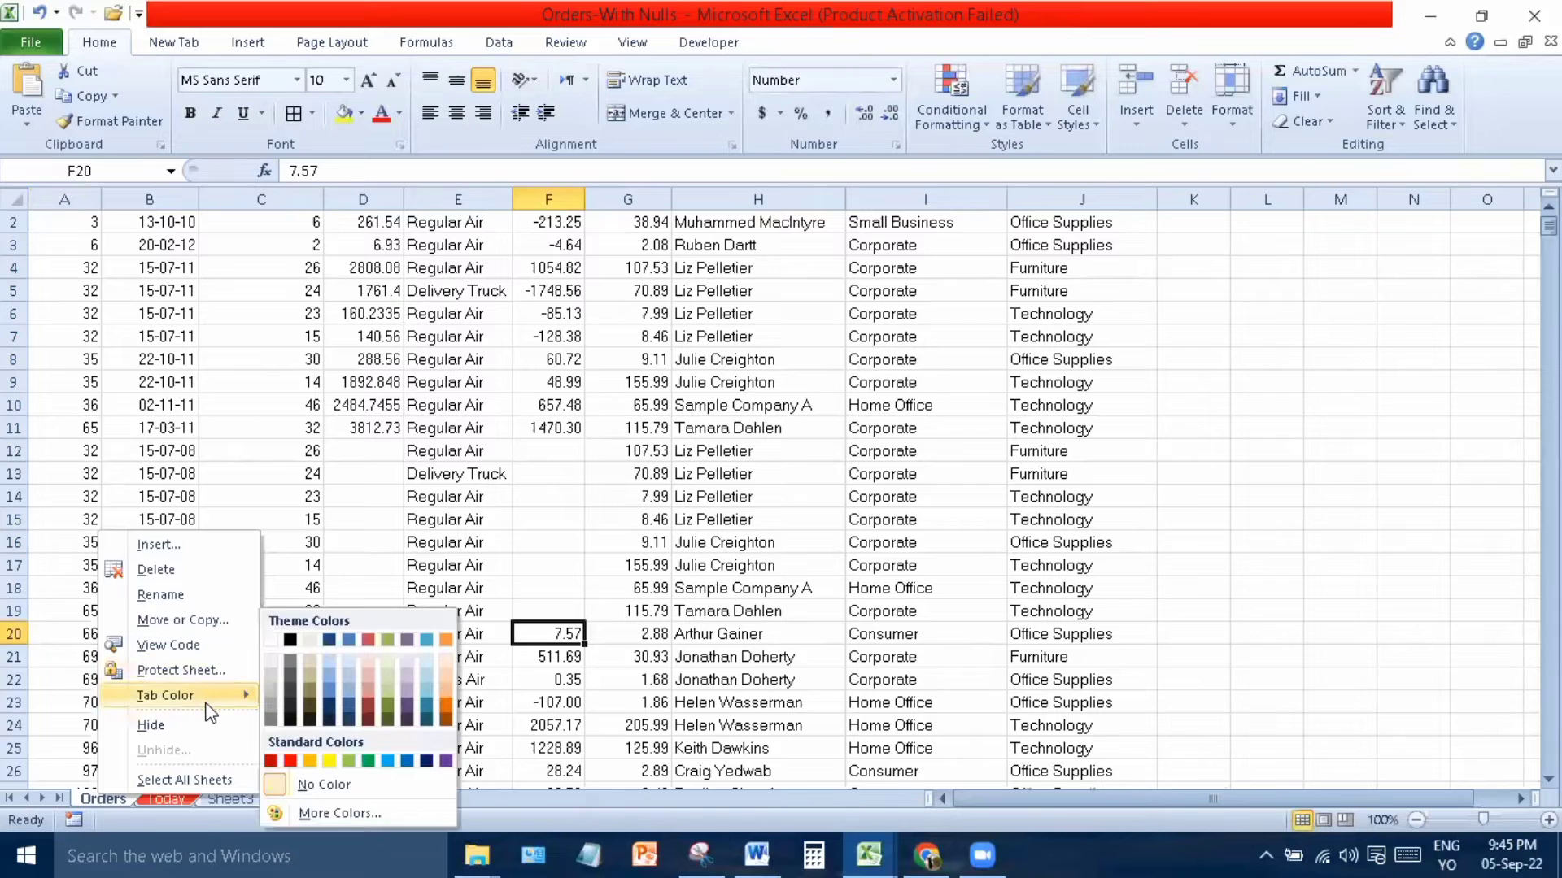
{"action": "left_click", "coordinate": [424, 758]}
{"action": "left_click", "coordinate": [224, 797]}
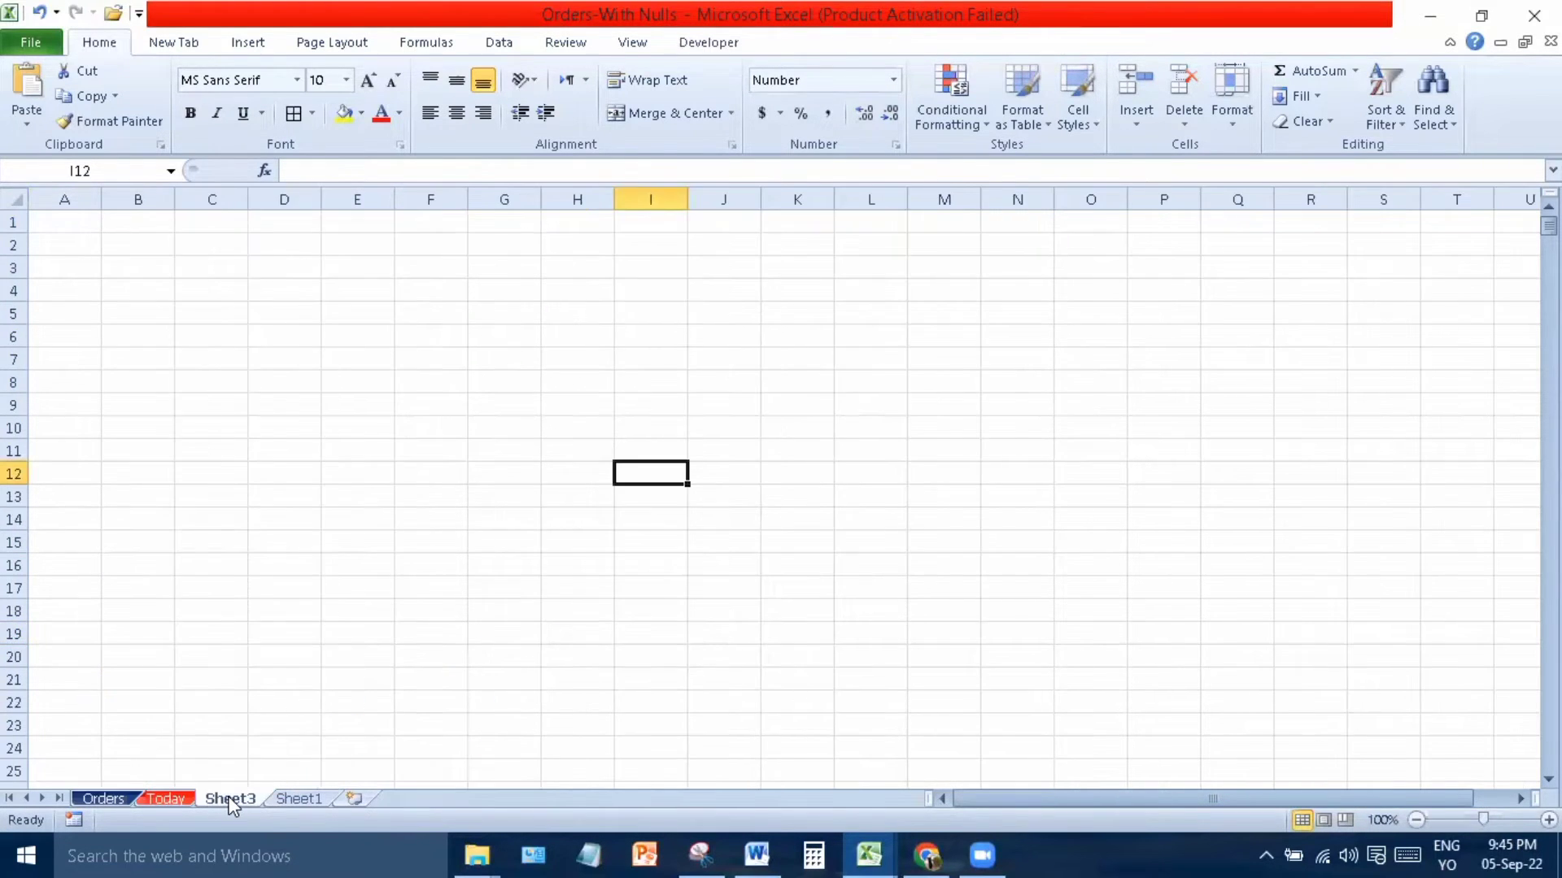
{"action": "left_click", "coordinate": [192, 698]}
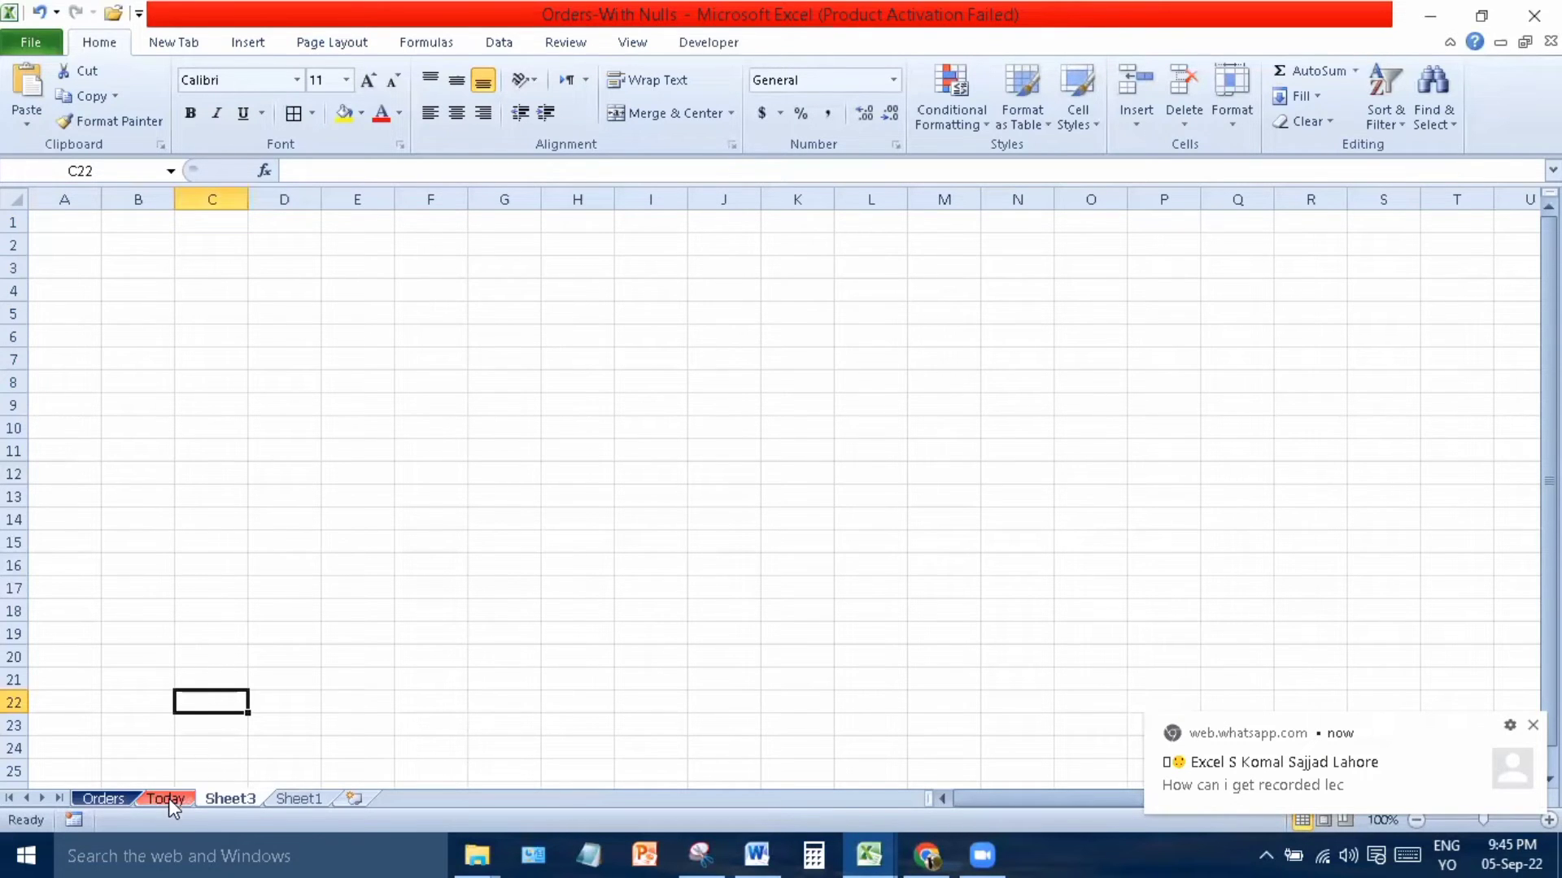
Create a copy of the Orders worksheet in the same workbook, placed directly before Orders.
{"action": "left_click", "coordinate": [95, 794]}
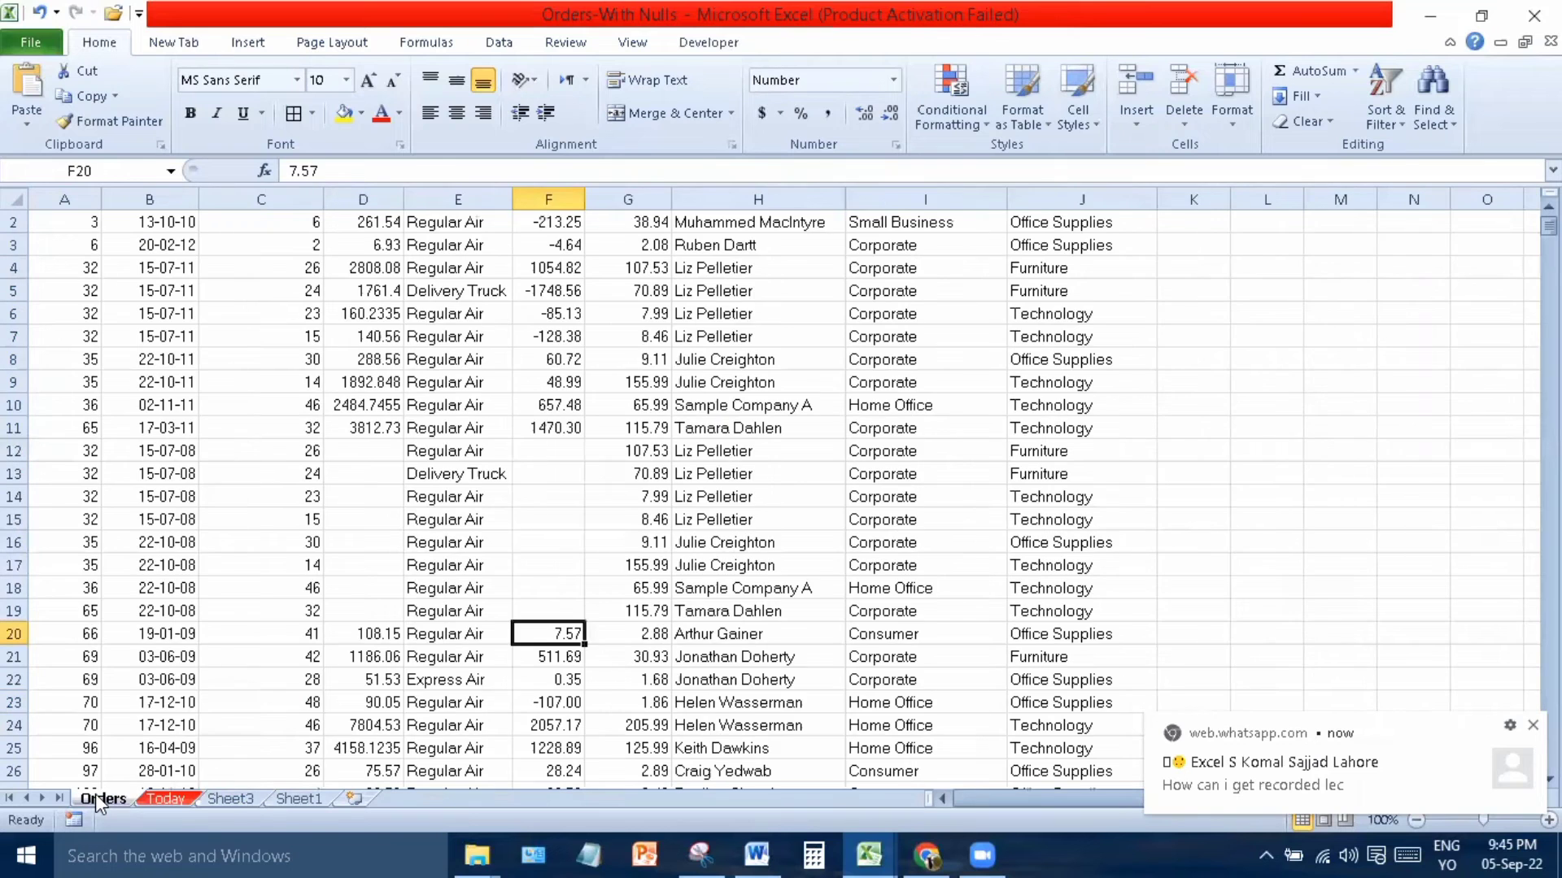
{"action": "right_click", "coordinate": [95, 794]}
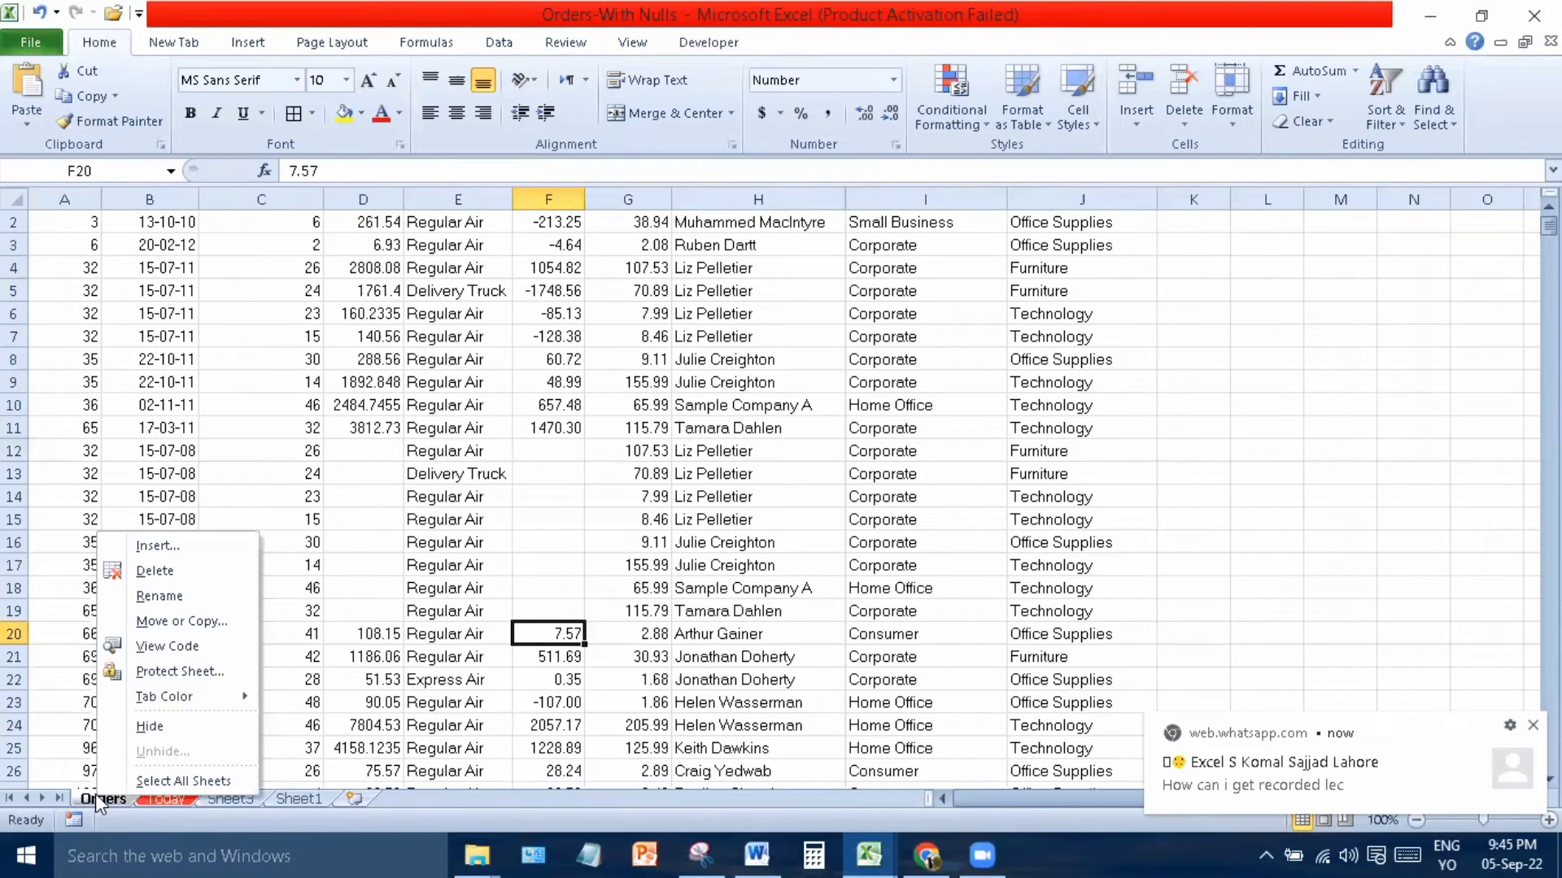
{"action": "left_click", "coordinate": [221, 629]}
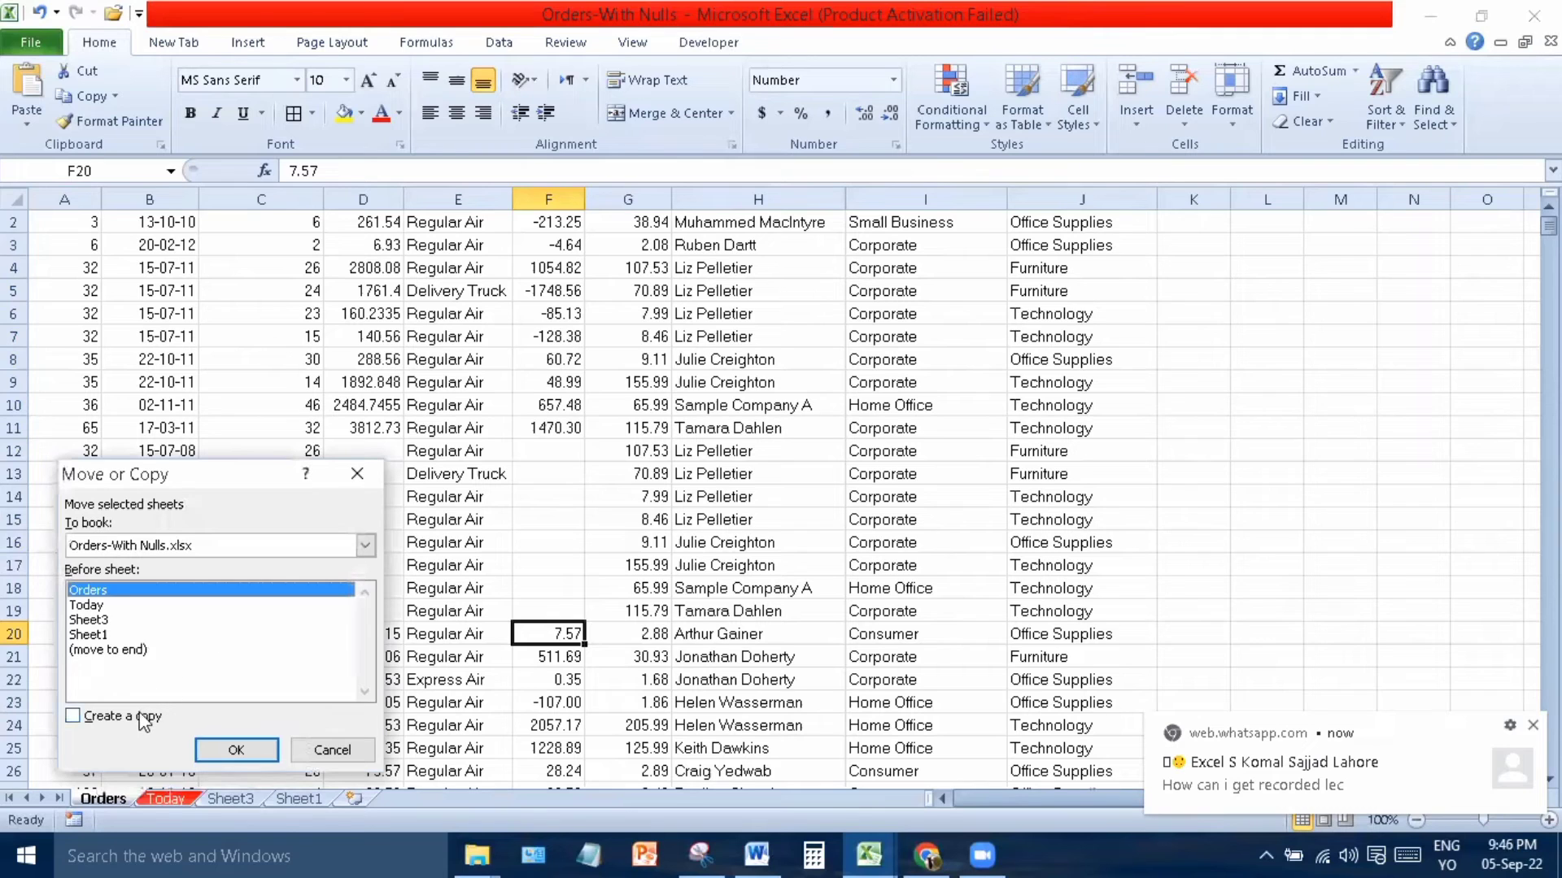
{"action": "left_click", "coordinate": [144, 721]}
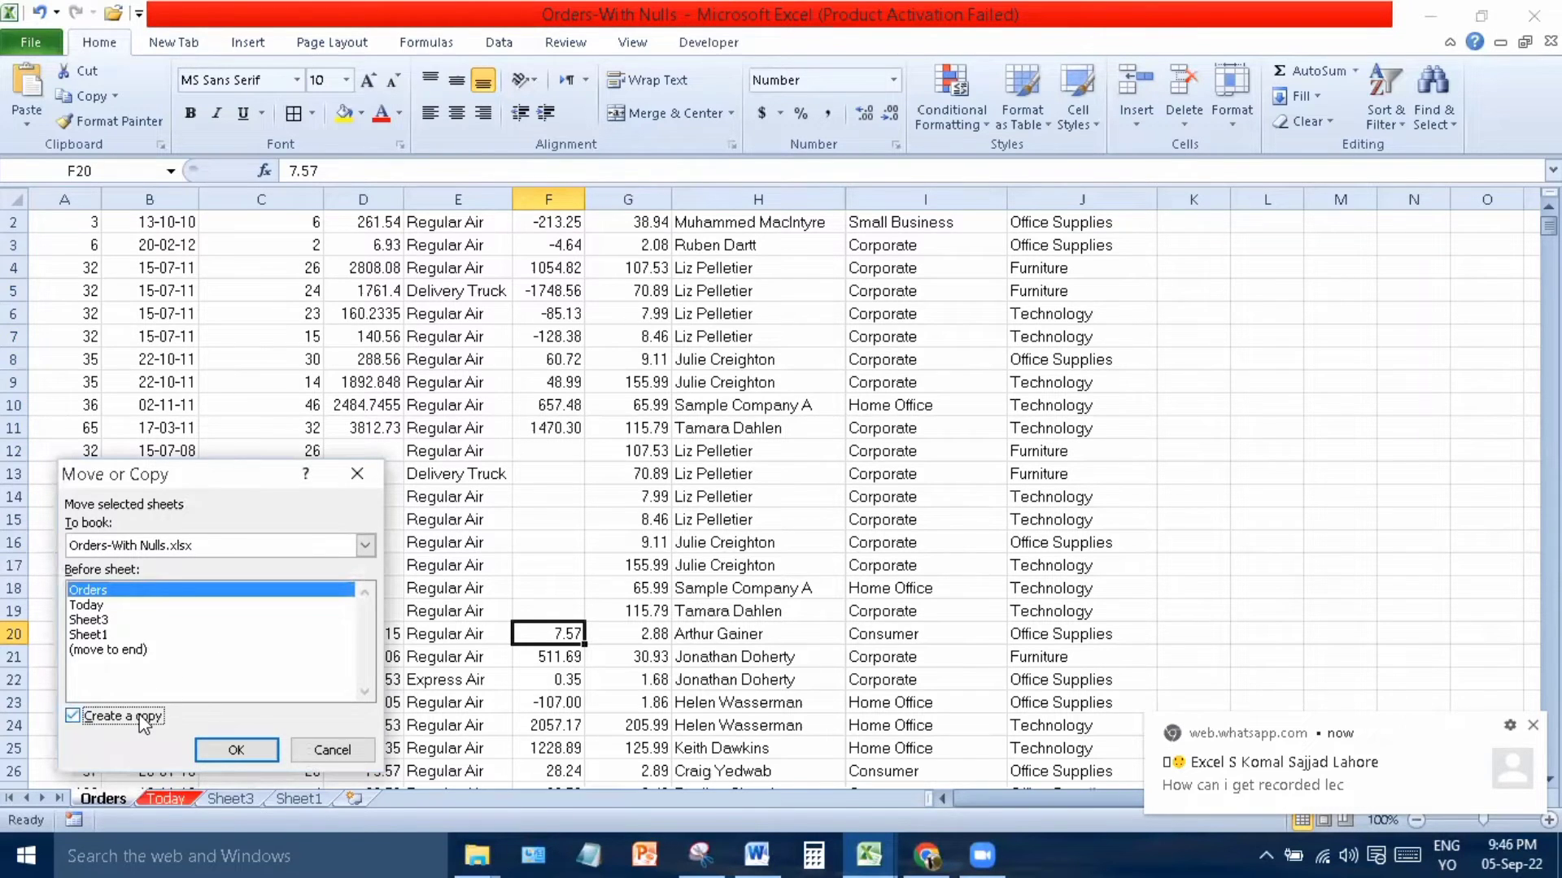
{"action": "left_click", "coordinate": [230, 752]}
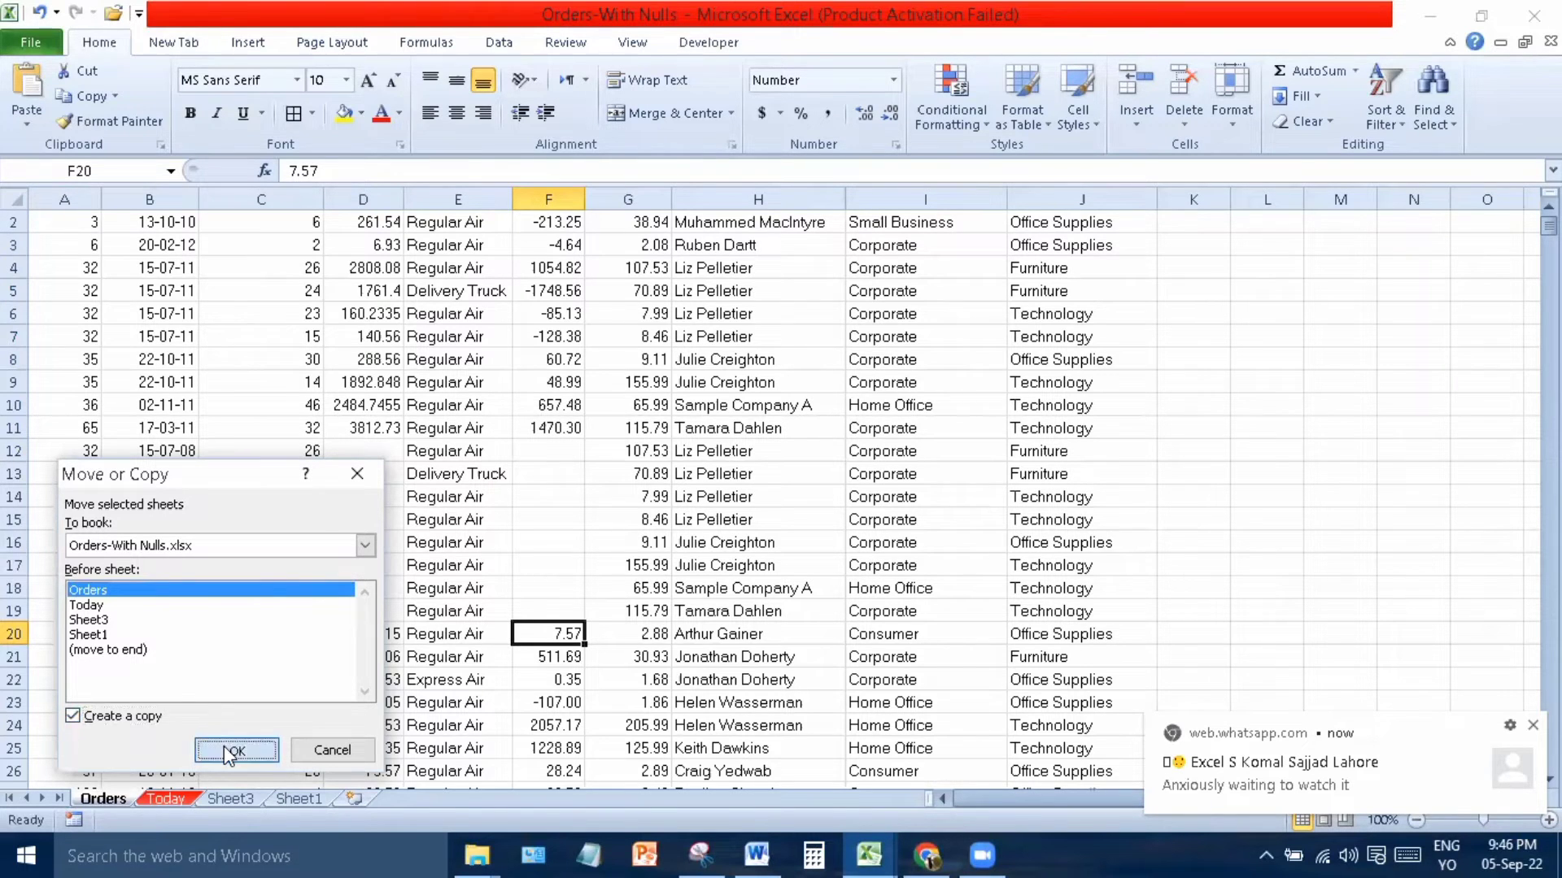
Copy the Orders (2) worksheet into a new workbook, then close that workbook without saving it.
{"action": "right_click", "coordinate": [113, 799]}
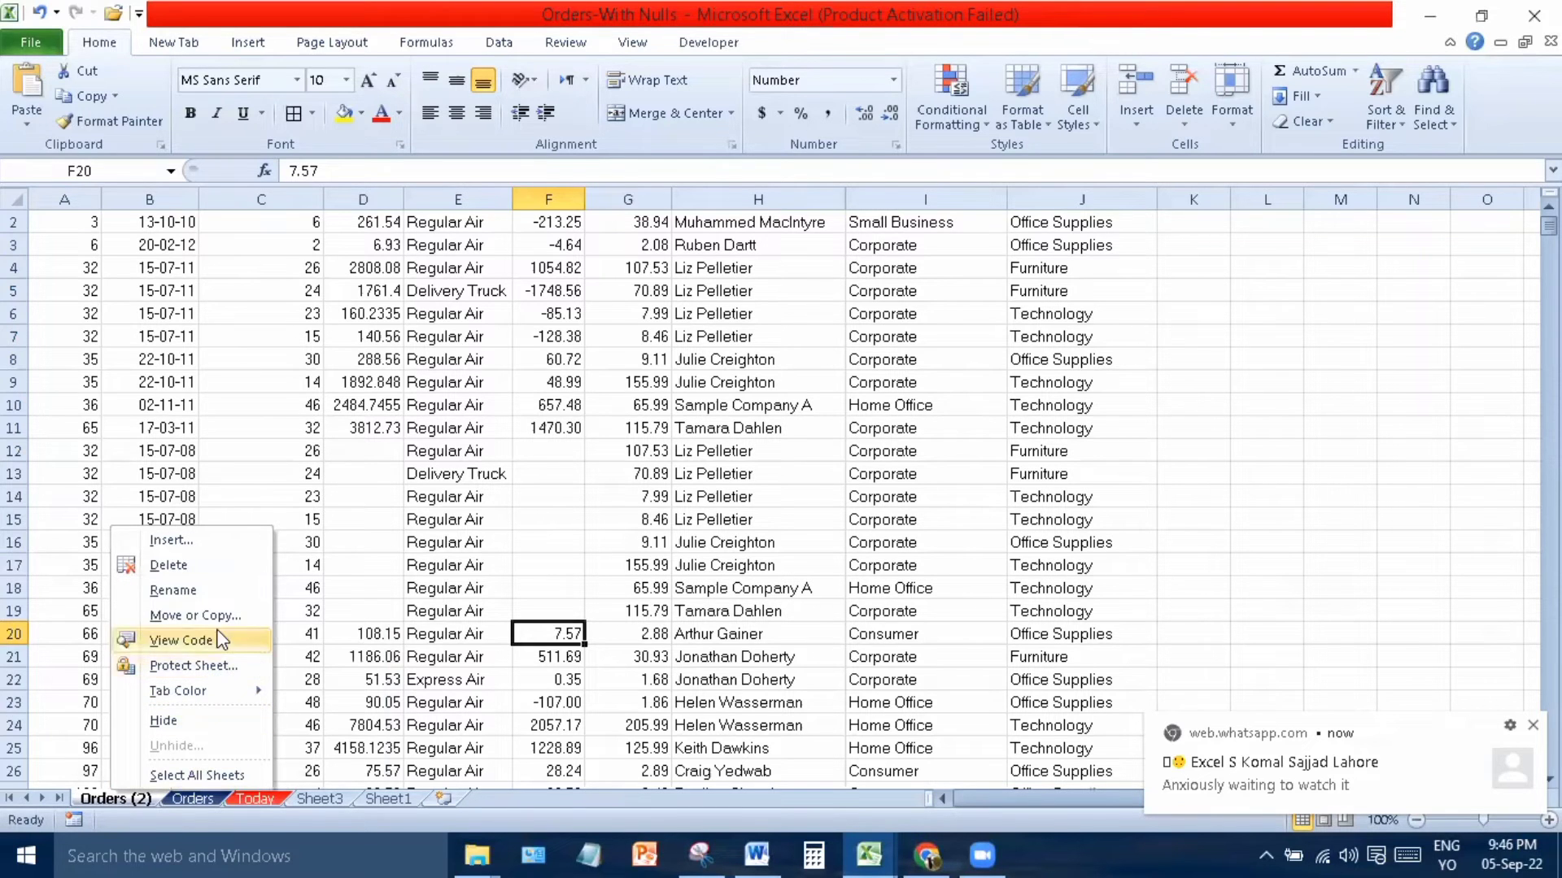
{"action": "left_click", "coordinate": [195, 616]}
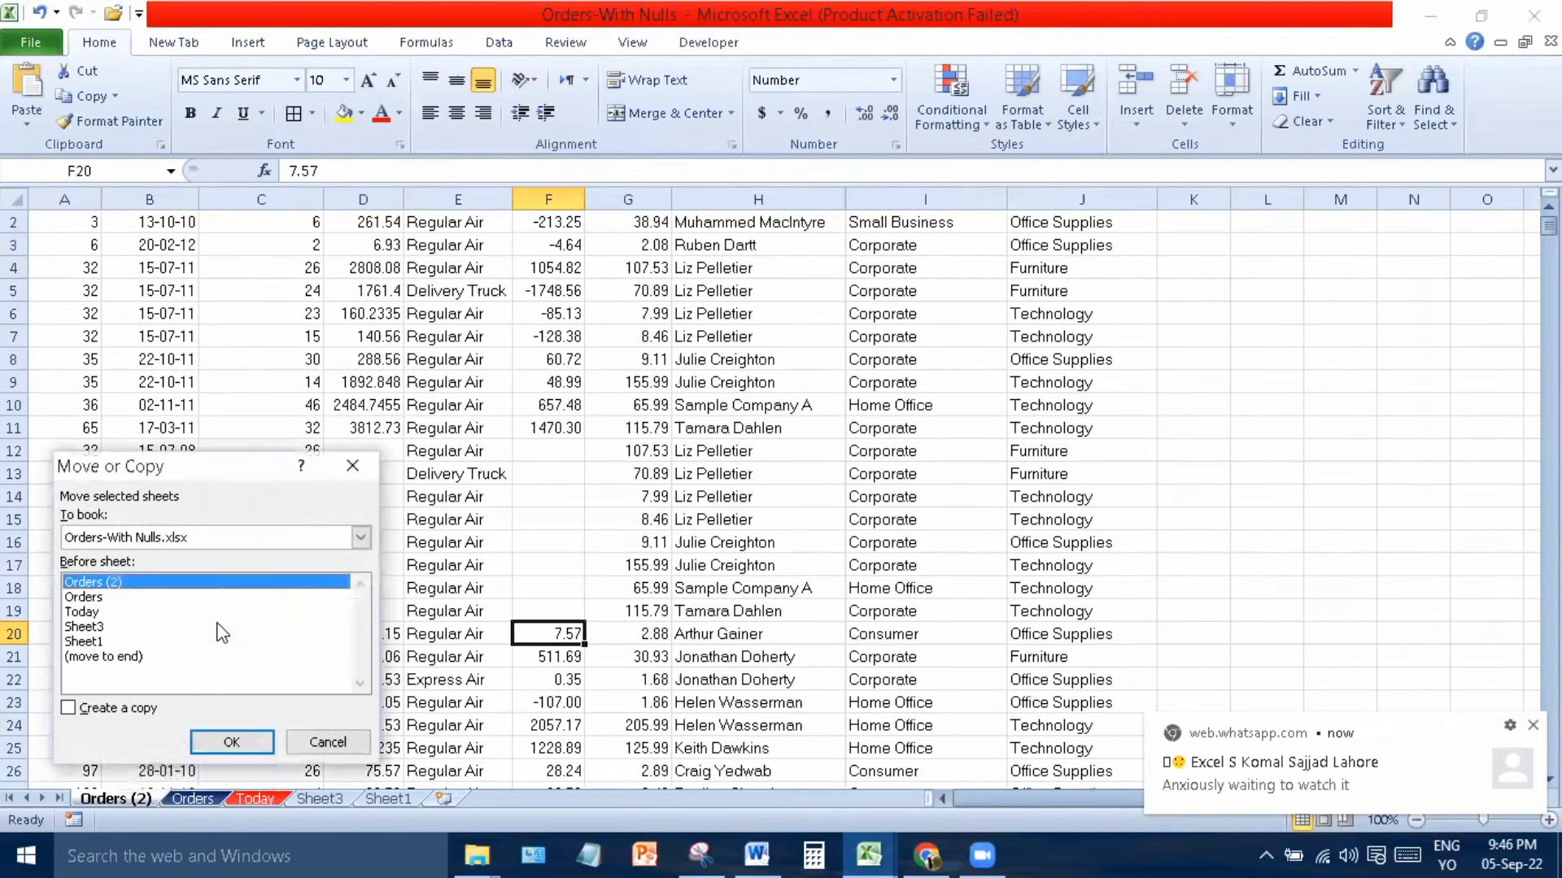
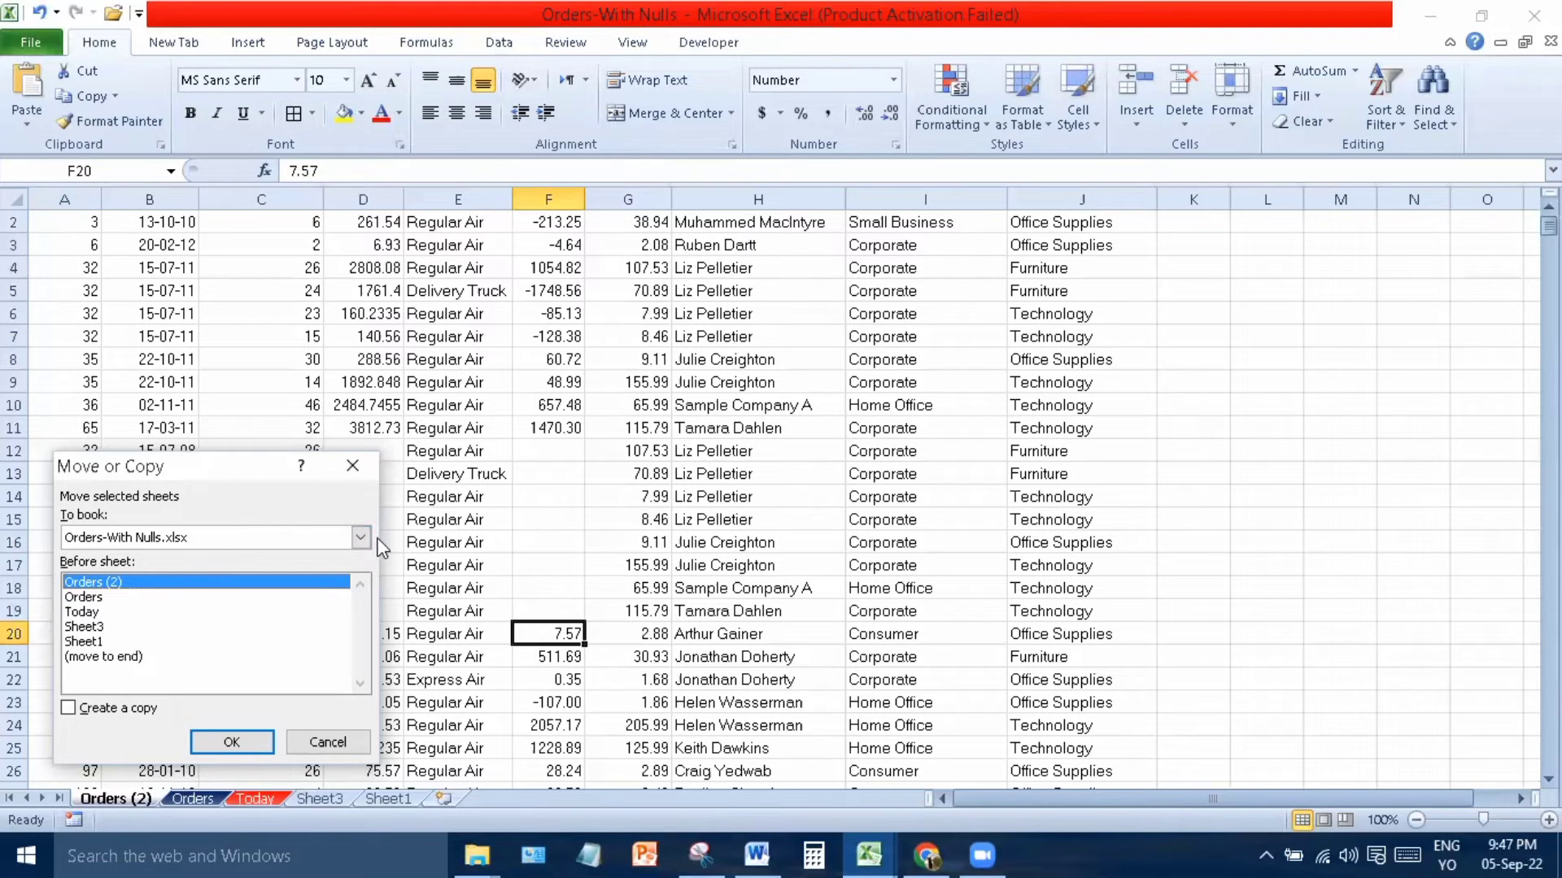
{"action": "left_click", "coordinate": [360, 537]}
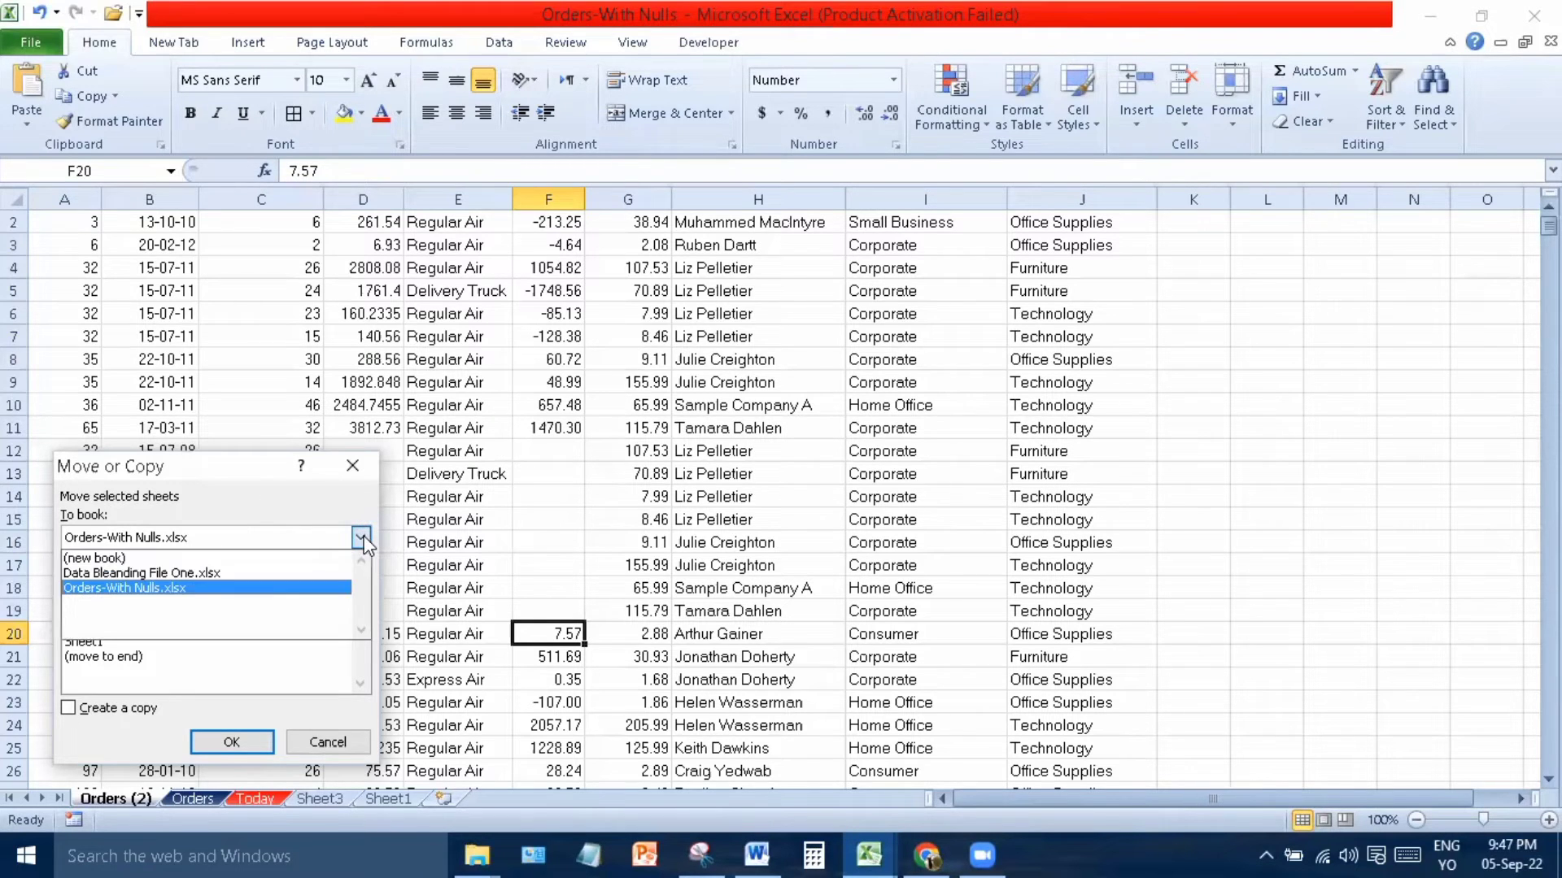
{"action": "left_click", "coordinate": [143, 559]}
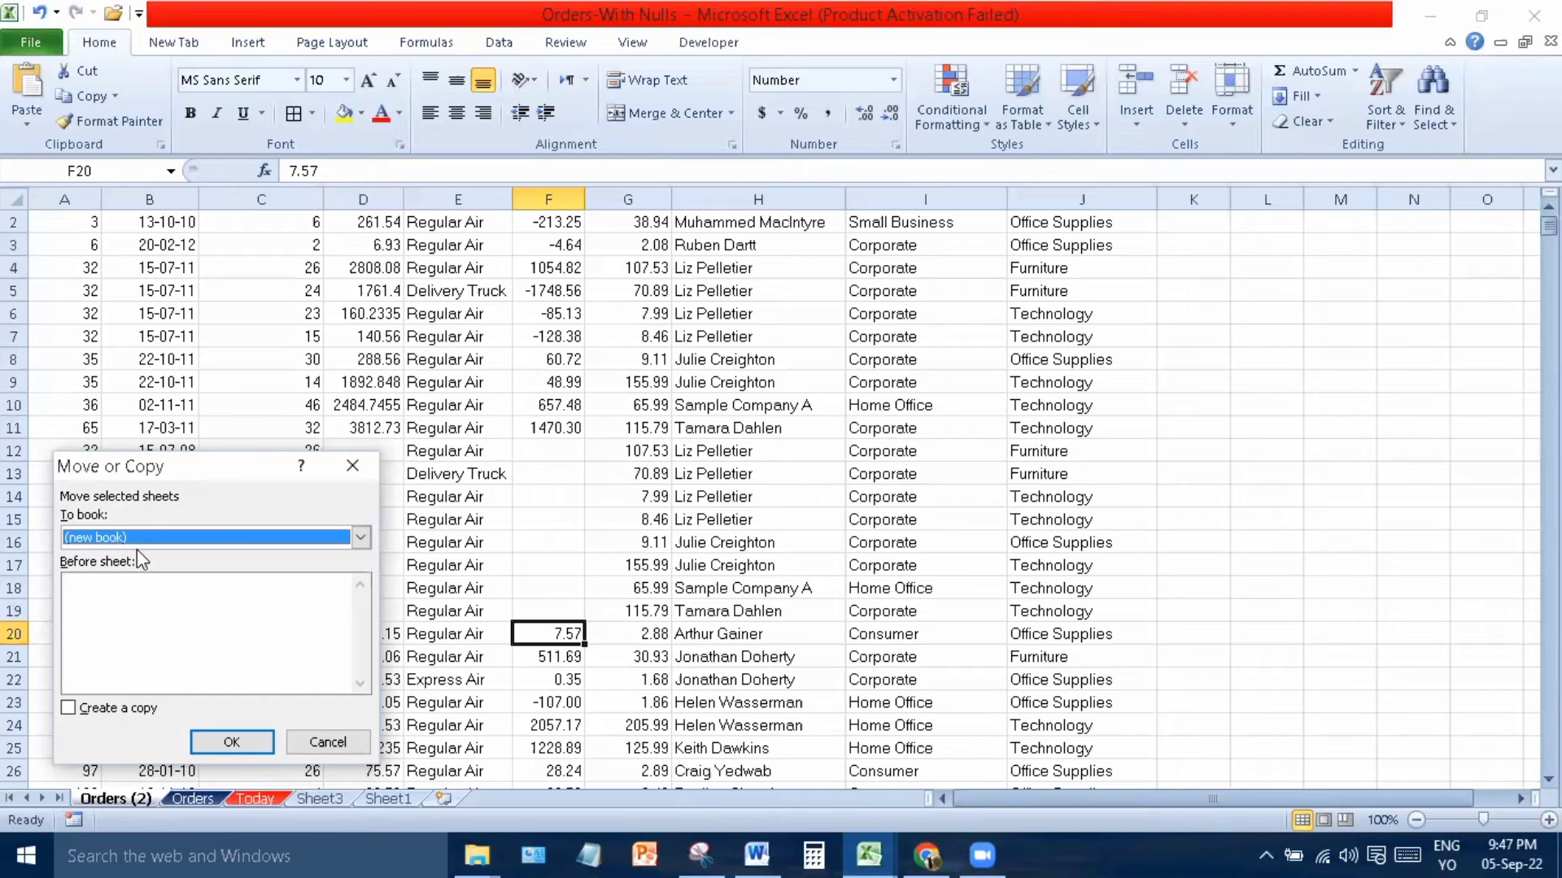
{"action": "left_click", "coordinate": [130, 718]}
{"action": "left_click", "coordinate": [220, 743]}
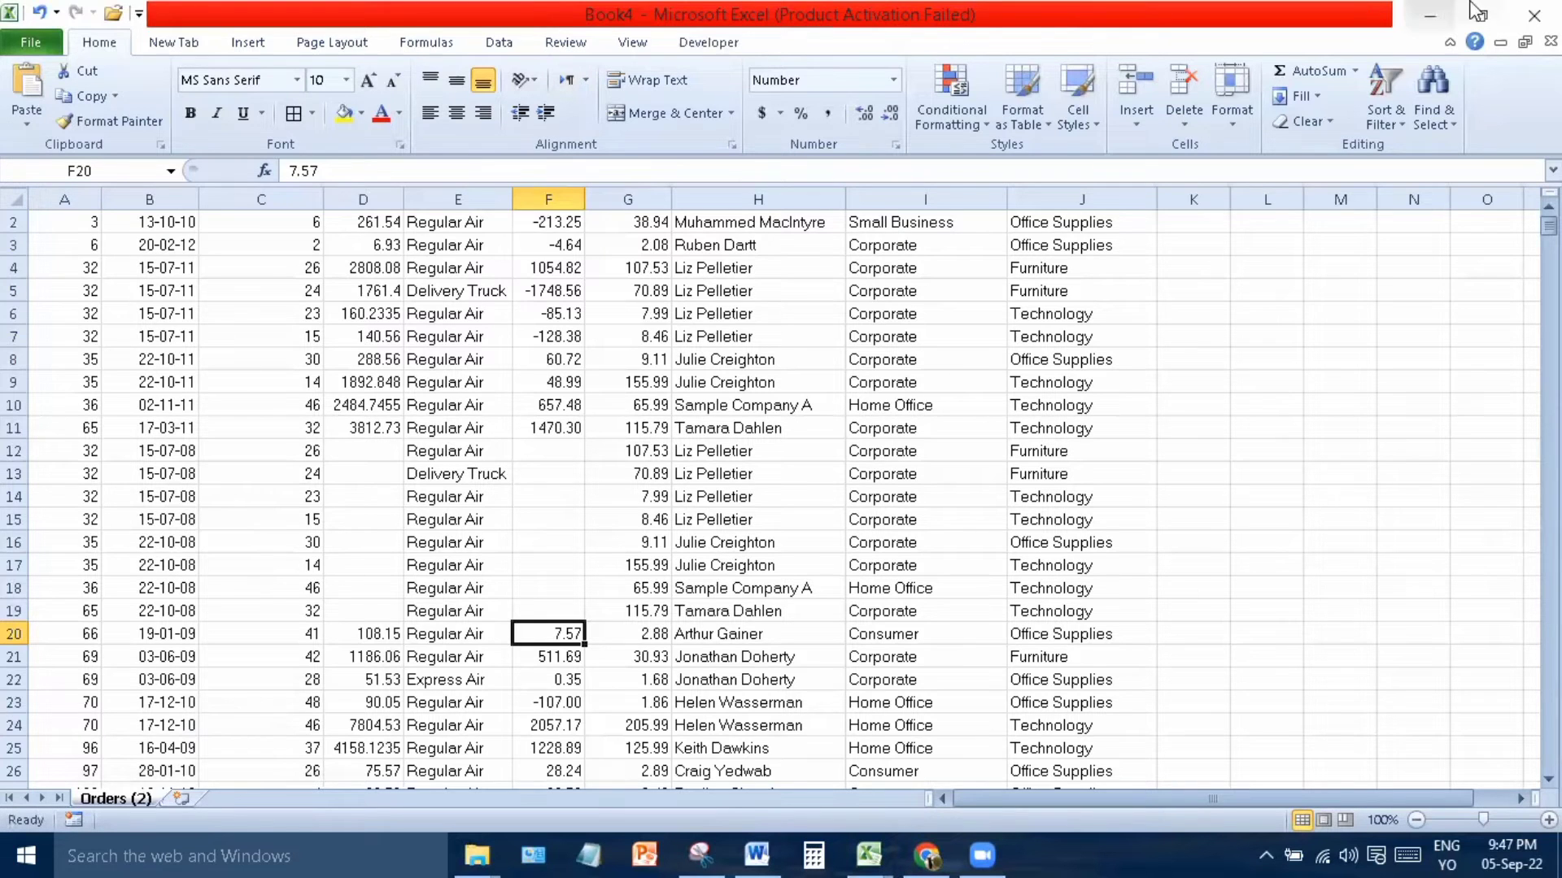
{"action": "left_click", "coordinate": [1533, 14]}
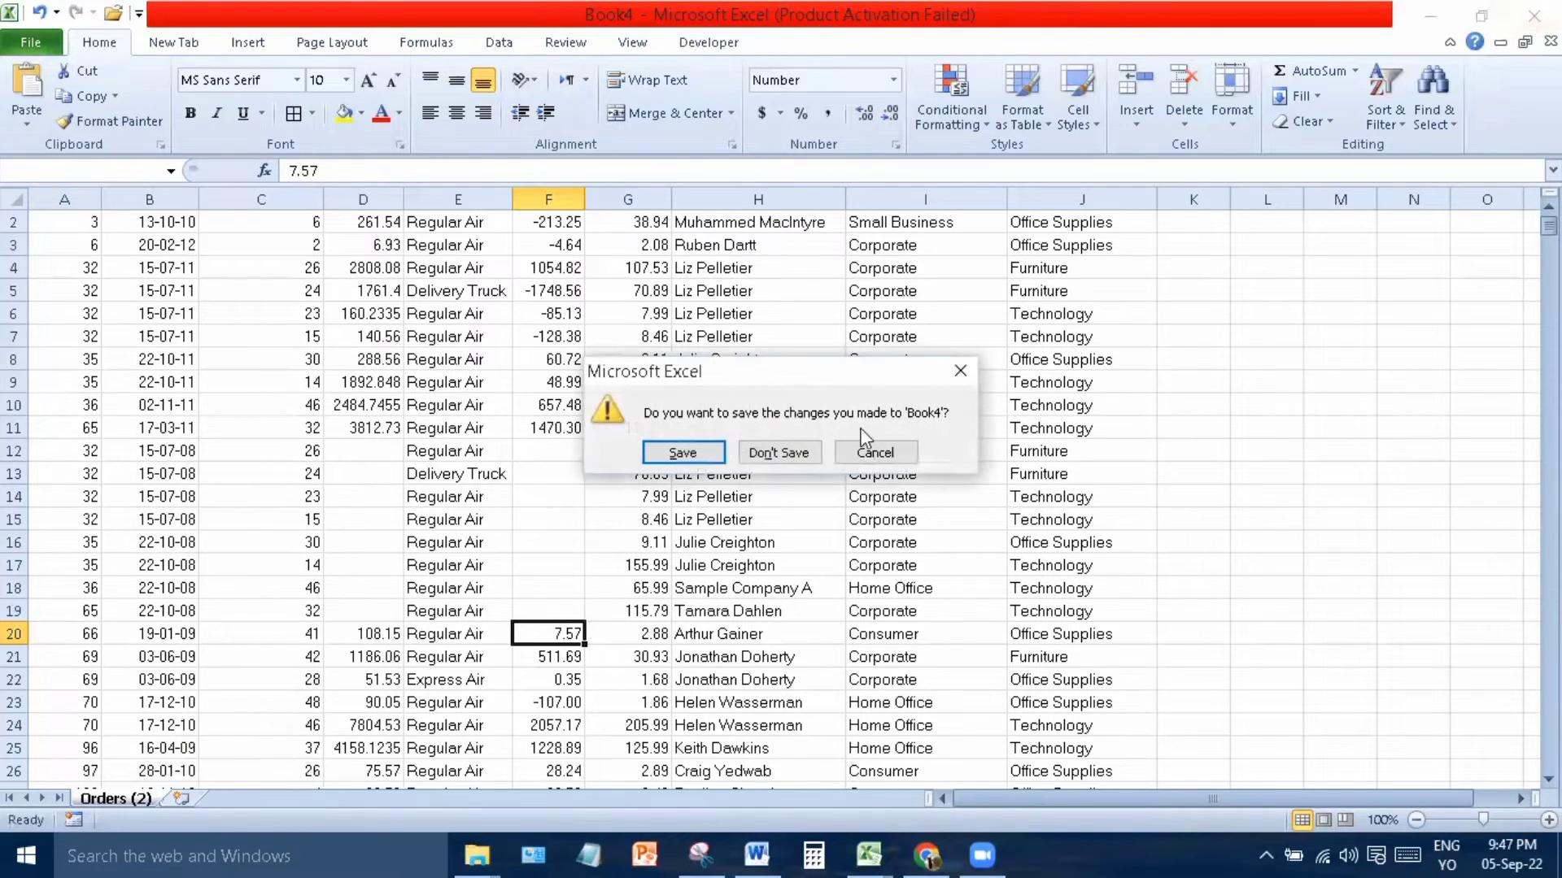
{"action": "left_click", "coordinate": [785, 453]}
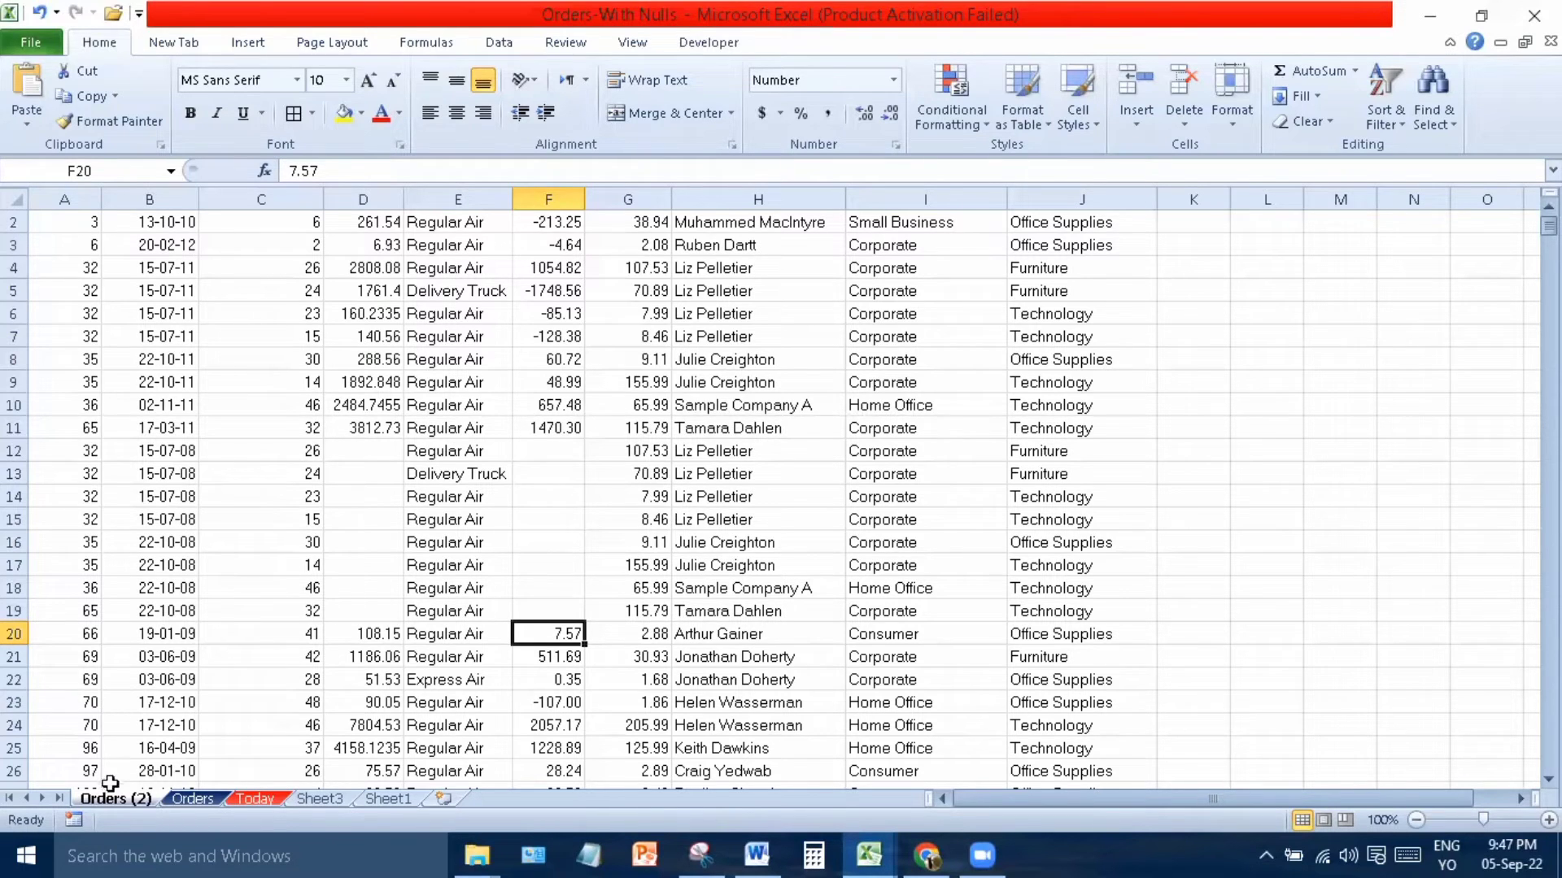
Create a copy of Orders (2) in the same workbook, placed directly before Orders (2).
{"action": "right_click", "coordinate": [120, 805]}
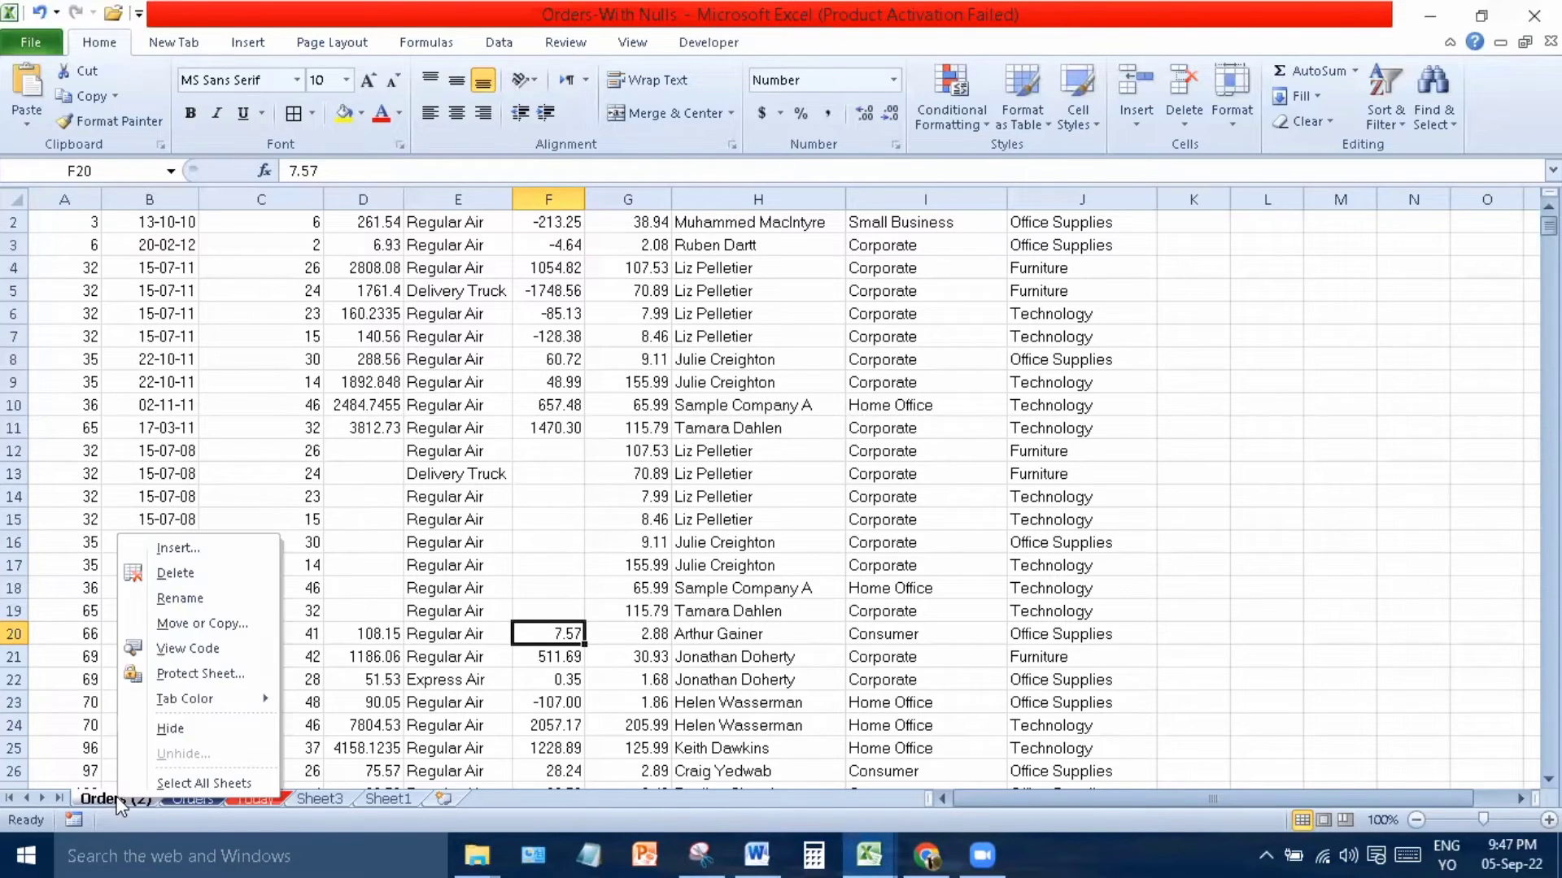
{"action": "left_click", "coordinate": [195, 624]}
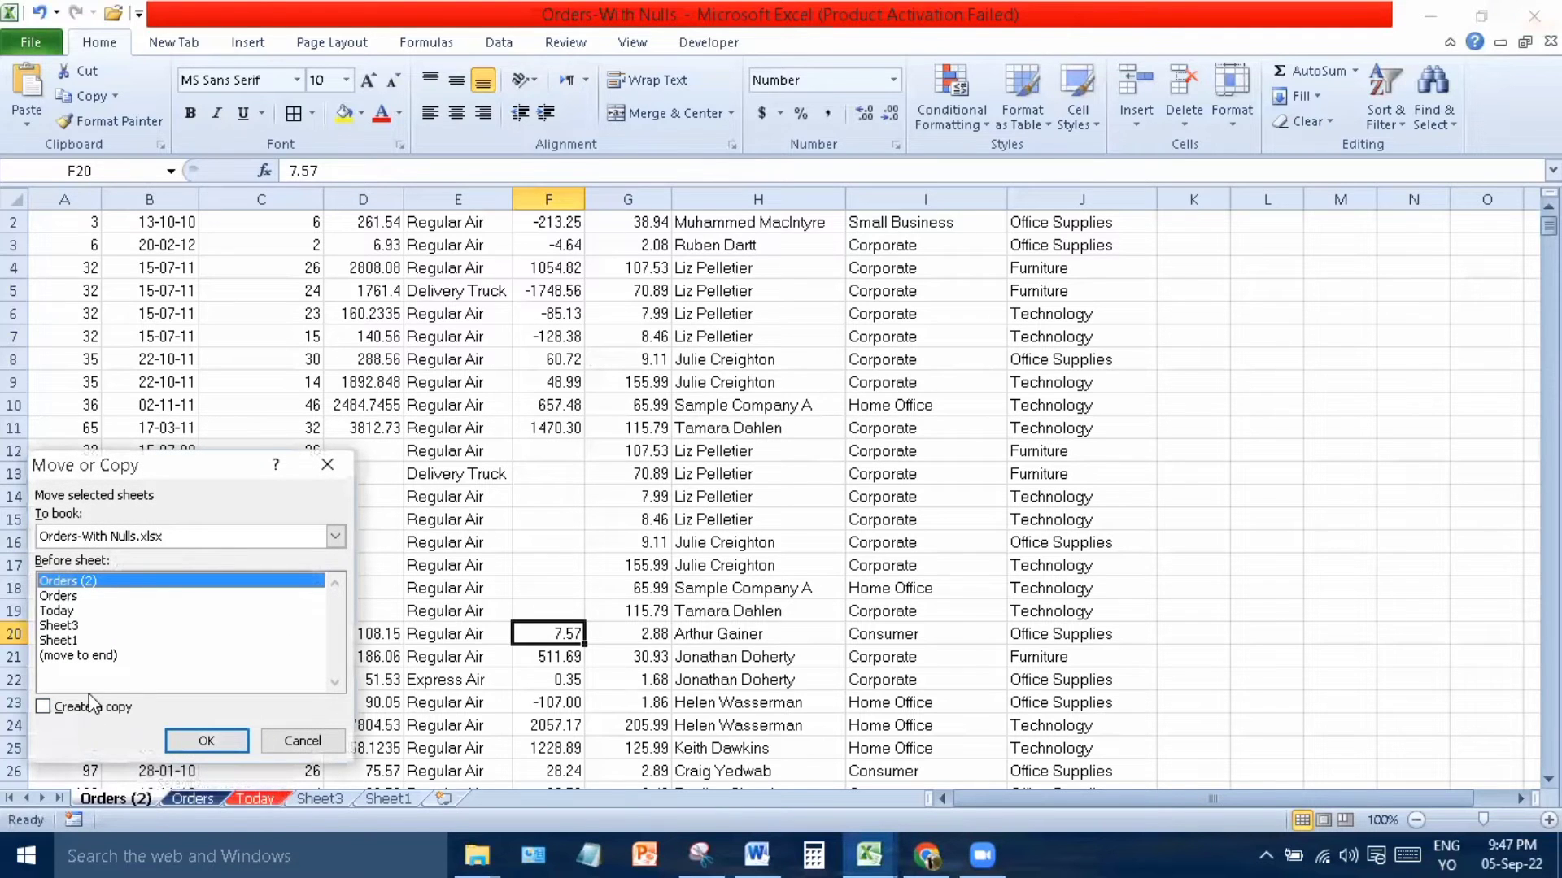
{"action": "left_click", "coordinate": [183, 737]}
{"action": "right_click", "coordinate": [119, 794]}
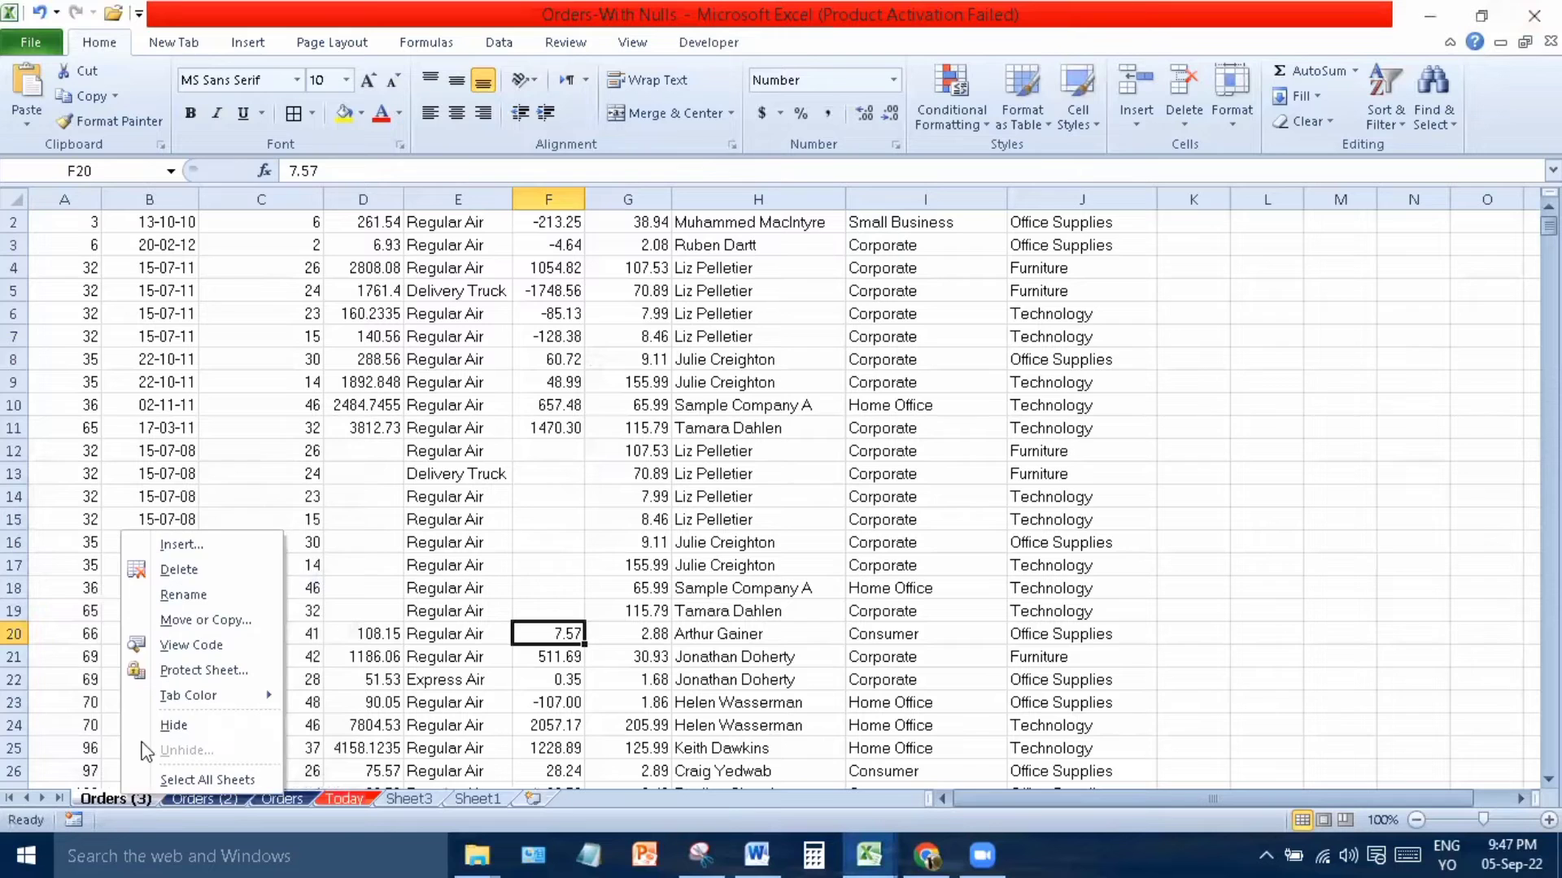
{"action": "left_click", "coordinate": [196, 622]}
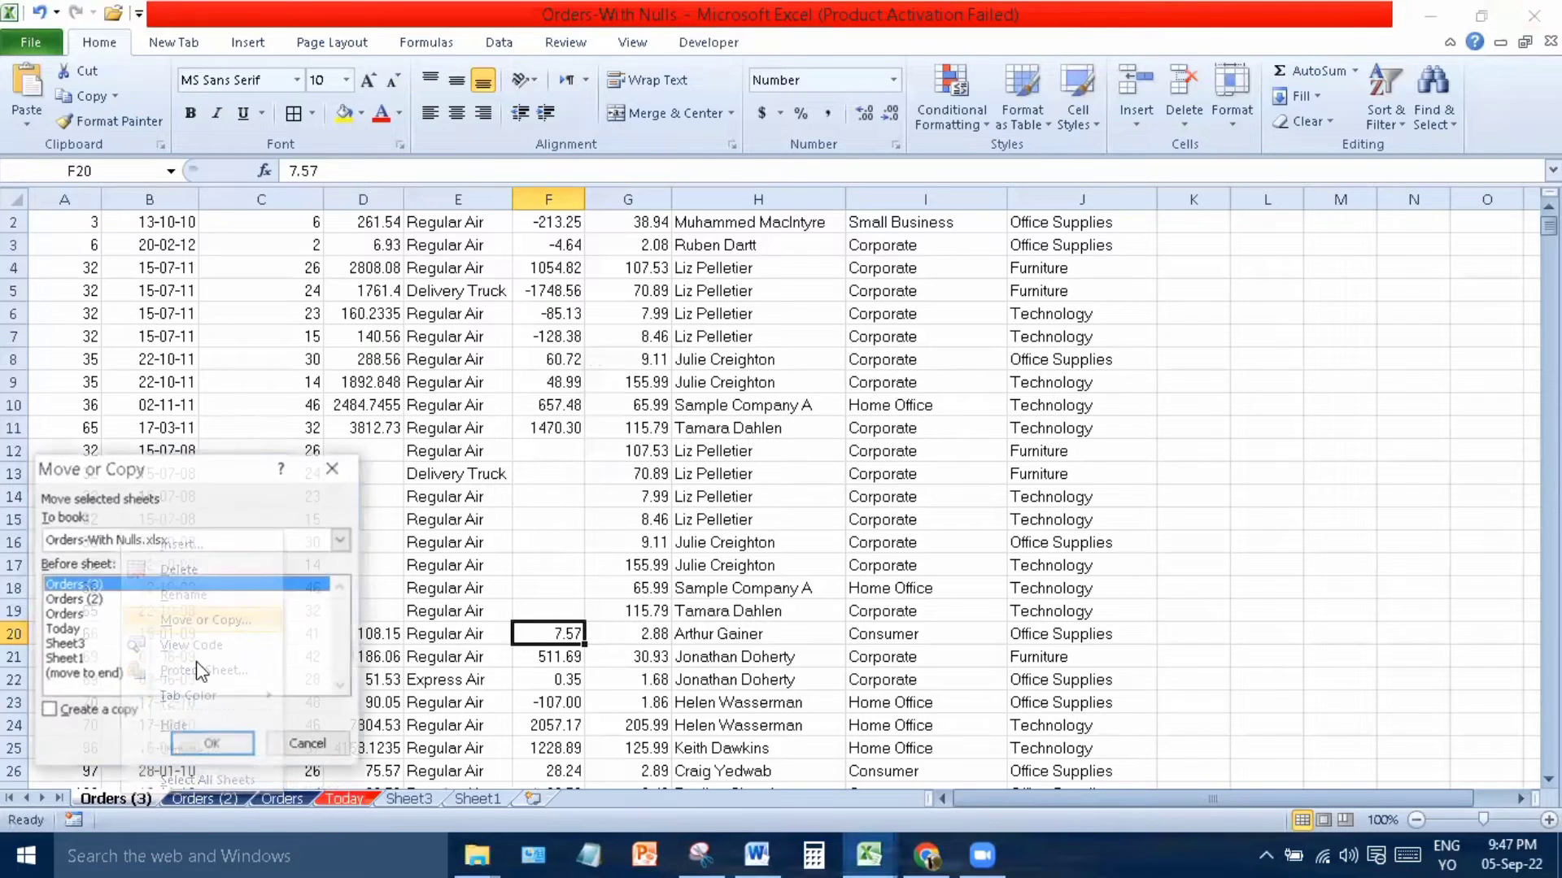
{"action": "left_click", "coordinate": [105, 706]}
{"action": "left_click", "coordinate": [212, 745]}
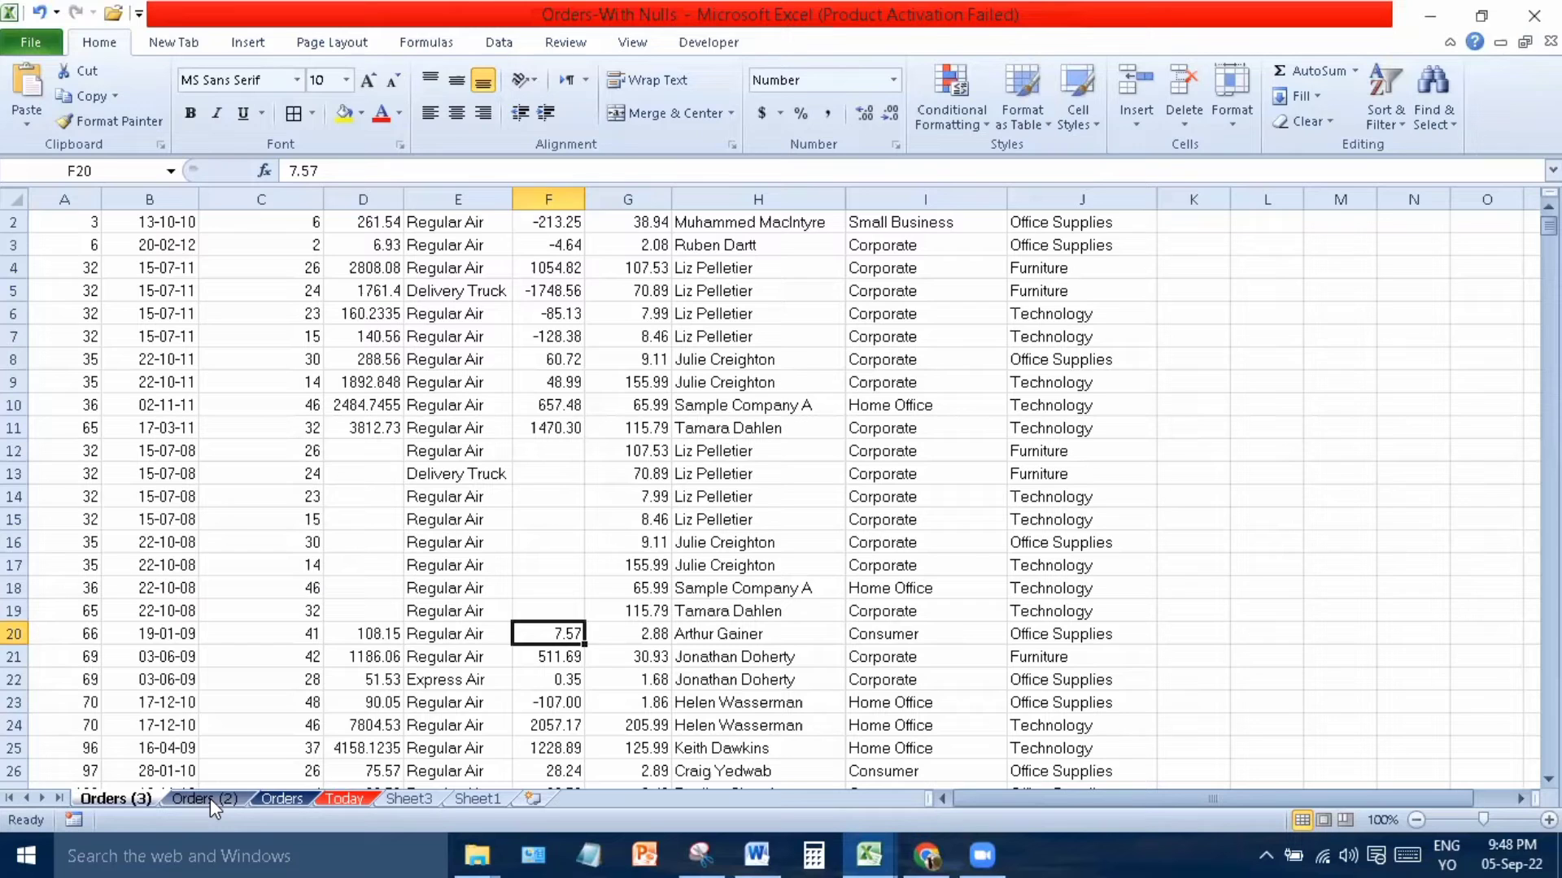
Group the worksheets Orders (3), Orders (2) and Orders, and set the font colour of their whole data range to red.
{"action": "left_click", "coordinate": [216, 724]}
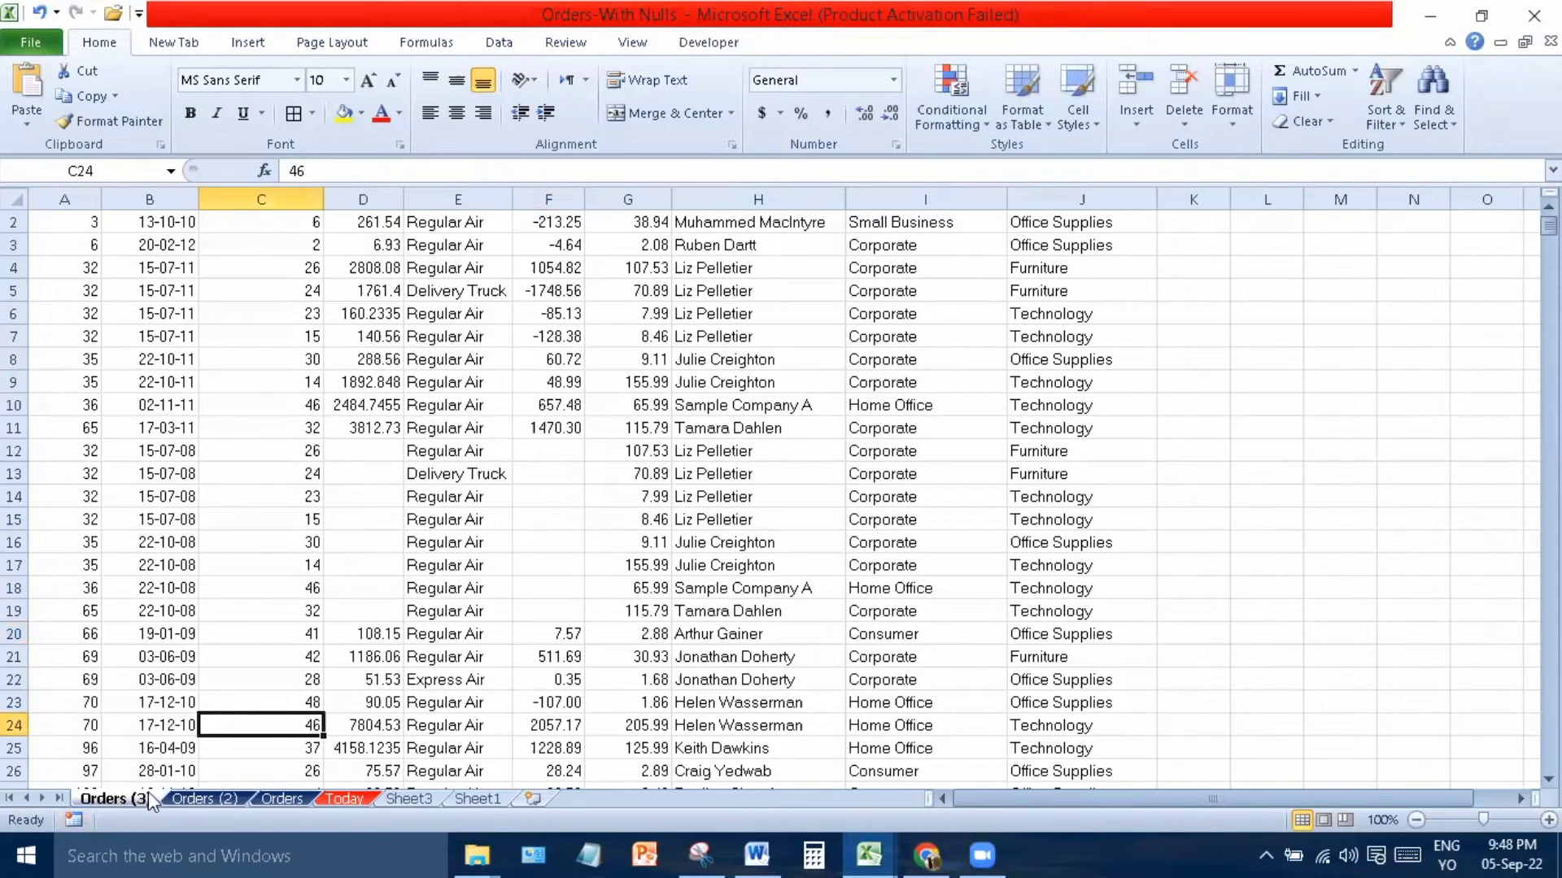
{"action": "left_click", "coordinate": [194, 797], "text": "ctrl"}
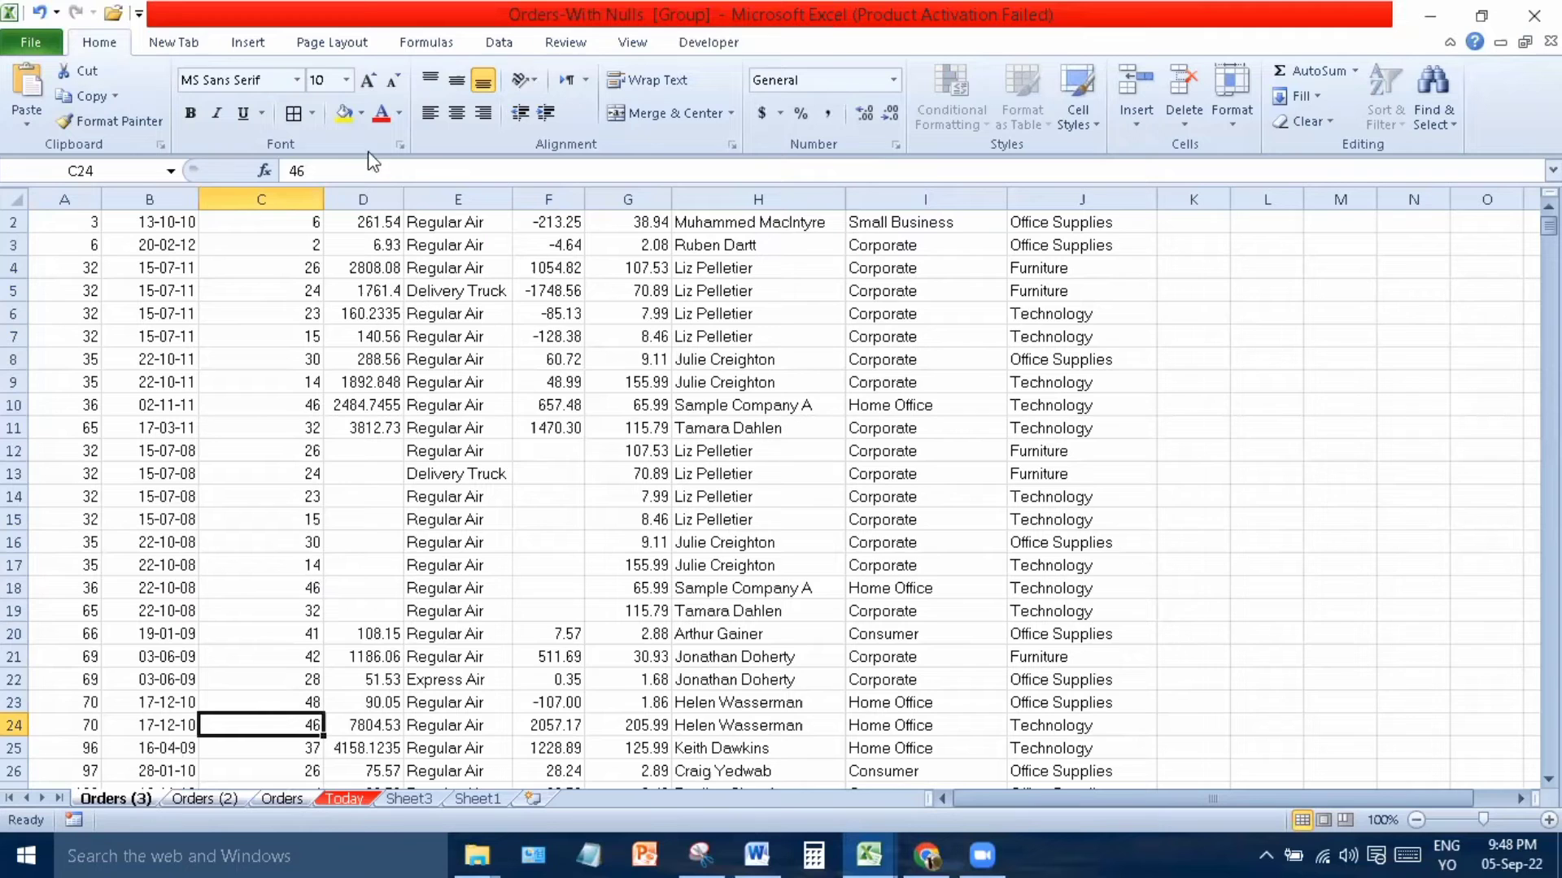
{"action": "left_click", "coordinate": [379, 113]}
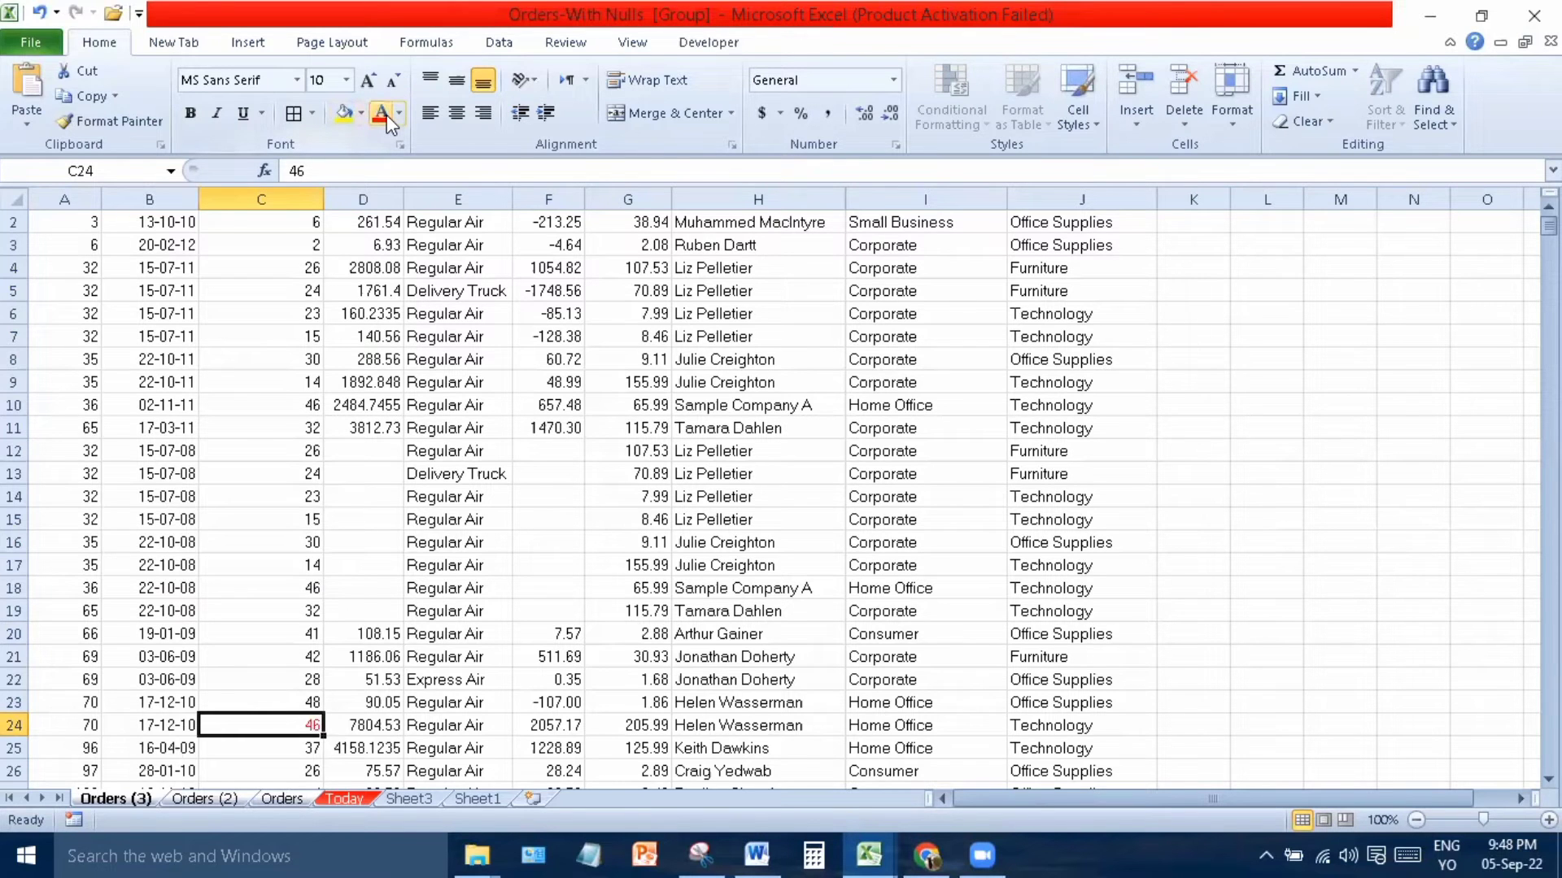
{"action": "key", "text": "ctrl+a"}
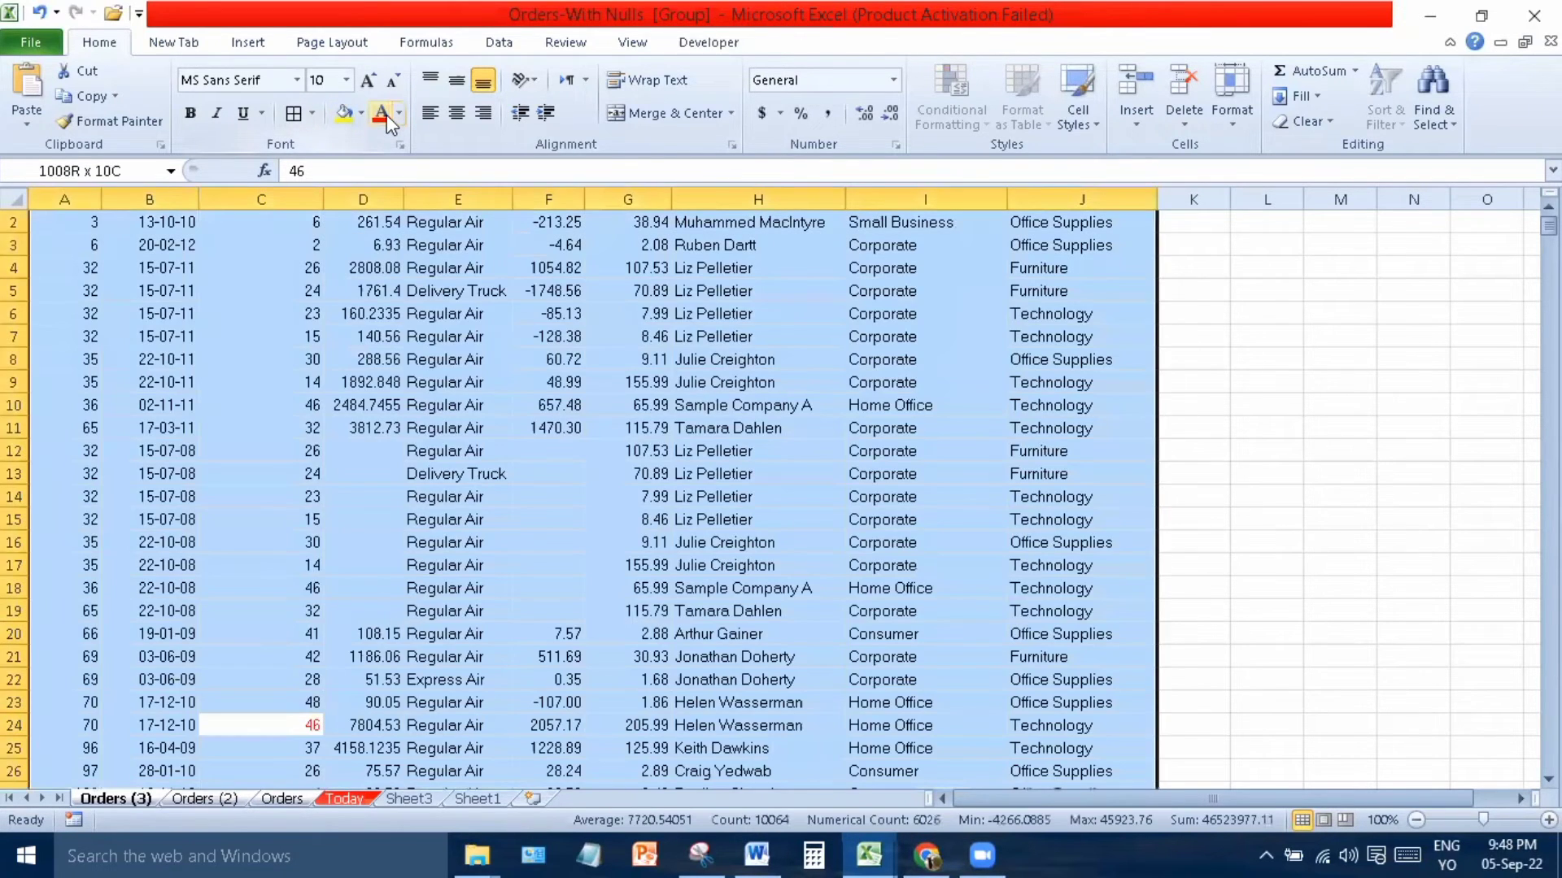
{"action": "left_click", "coordinate": [383, 114]}
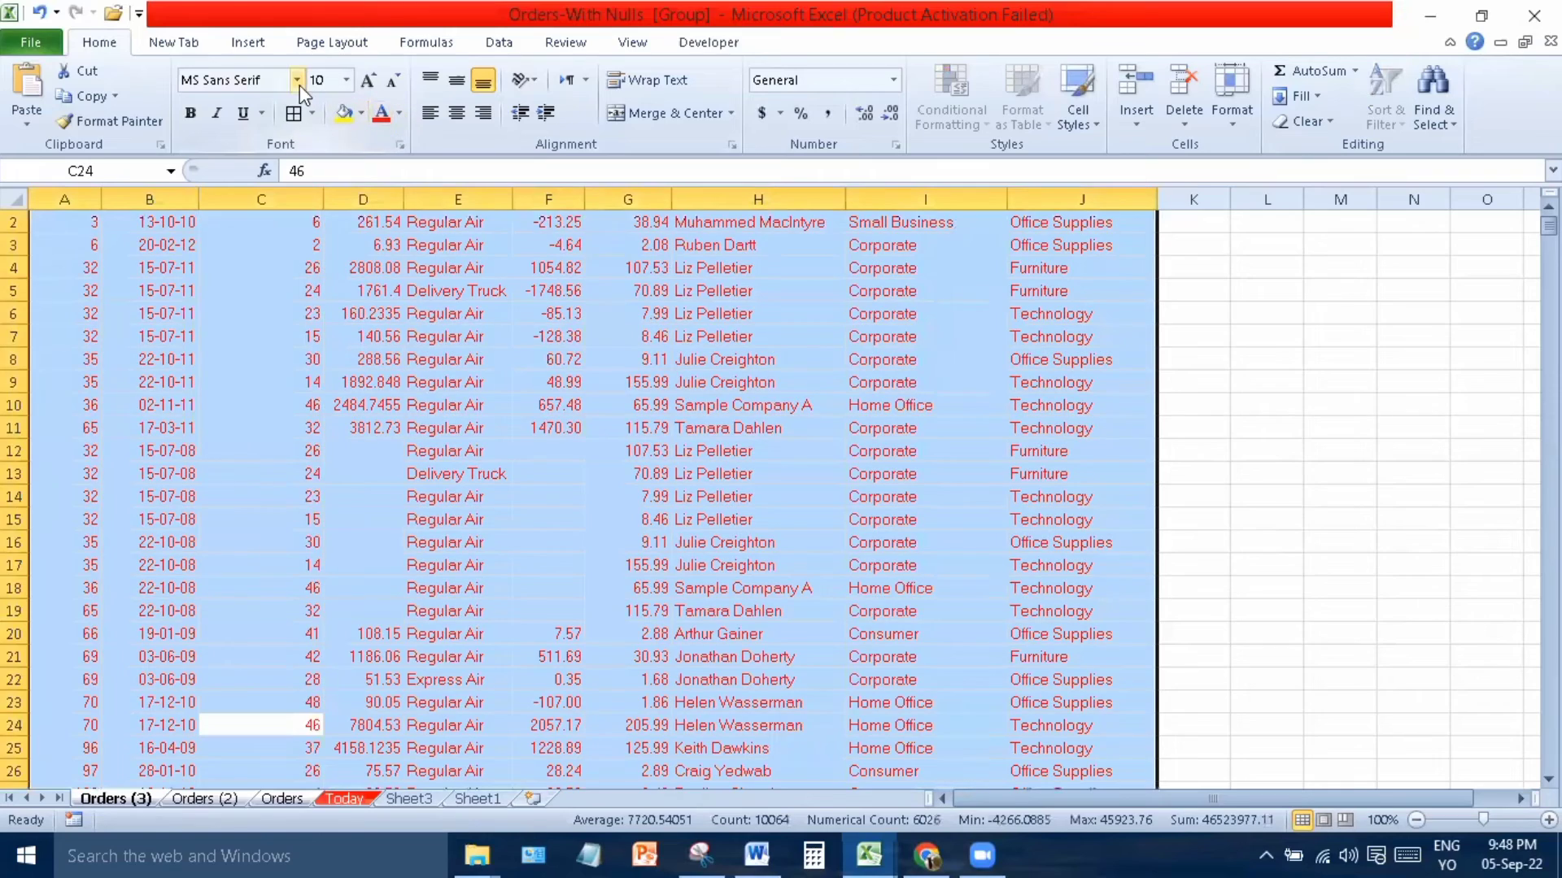
Increase the font size of the selected data on the grouped Orders worksheets to 18.
{"action": "left_click", "coordinate": [368, 81]}
{"action": "left_click", "coordinate": [368, 81]}
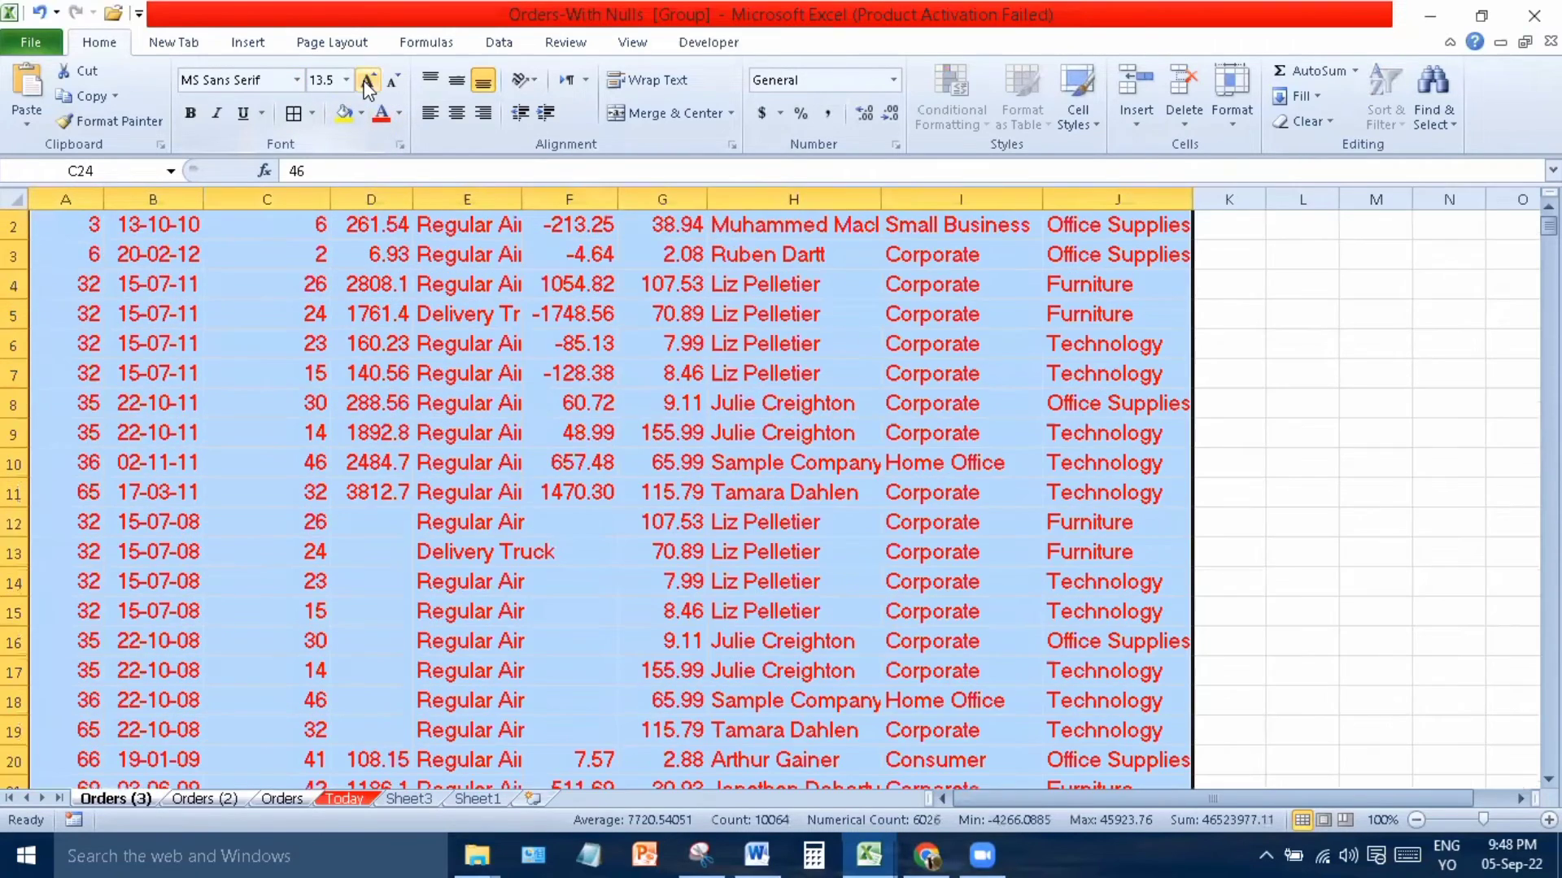
{"action": "left_click", "coordinate": [368, 82]}
{"action": "left_click", "coordinate": [367, 81]}
{"action": "left_click", "coordinate": [368, 82]}
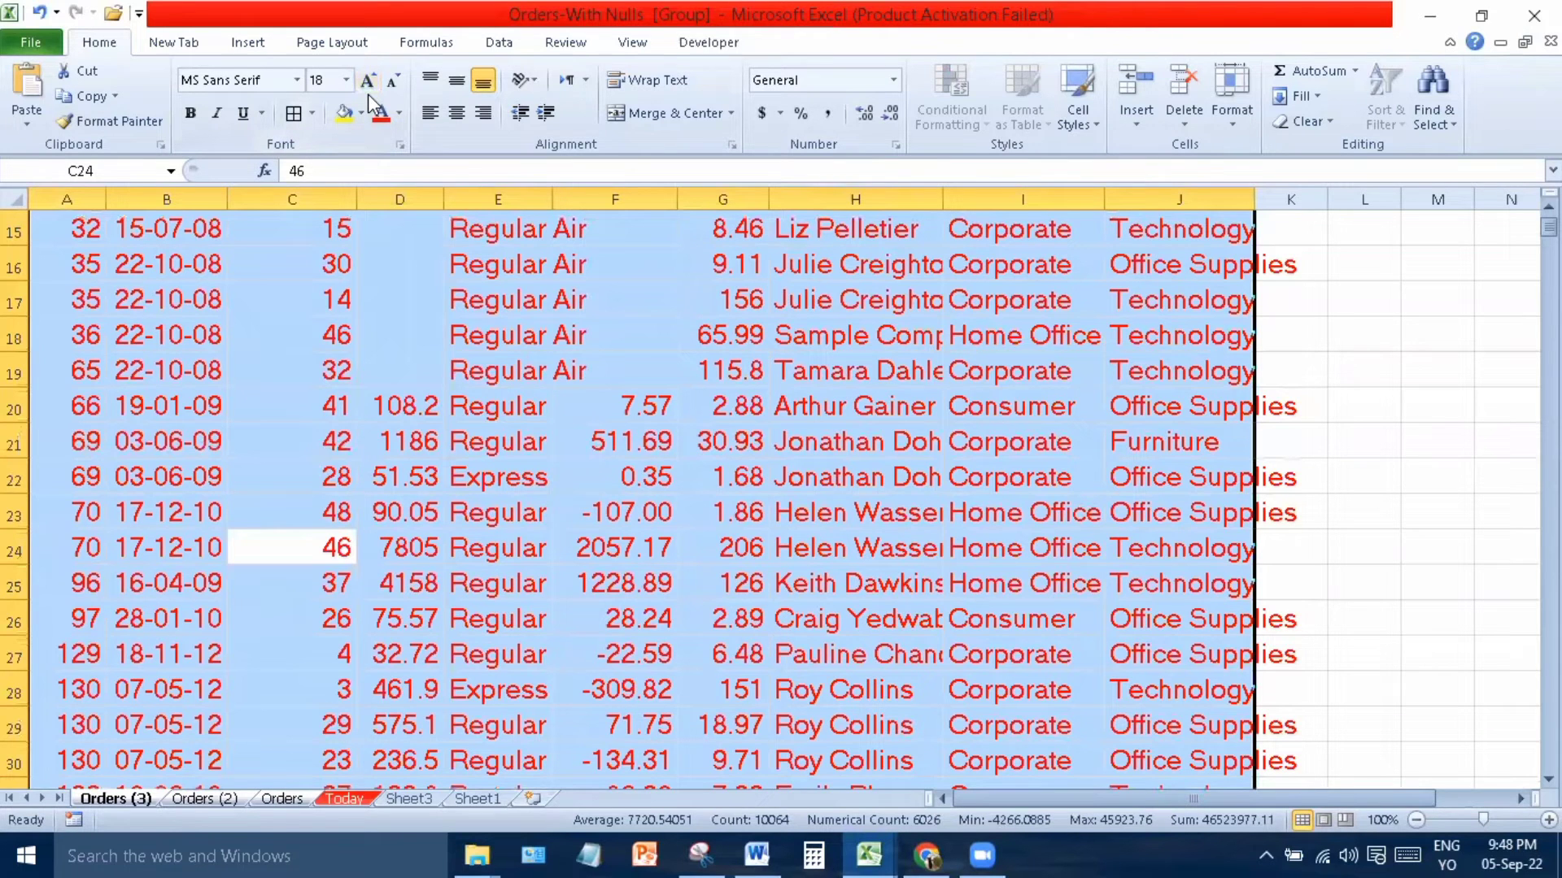
Check the enlarged text on the Orders (2) and Orders worksheets, ending on the Orders data.
{"action": "left_click", "coordinate": [183, 799]}
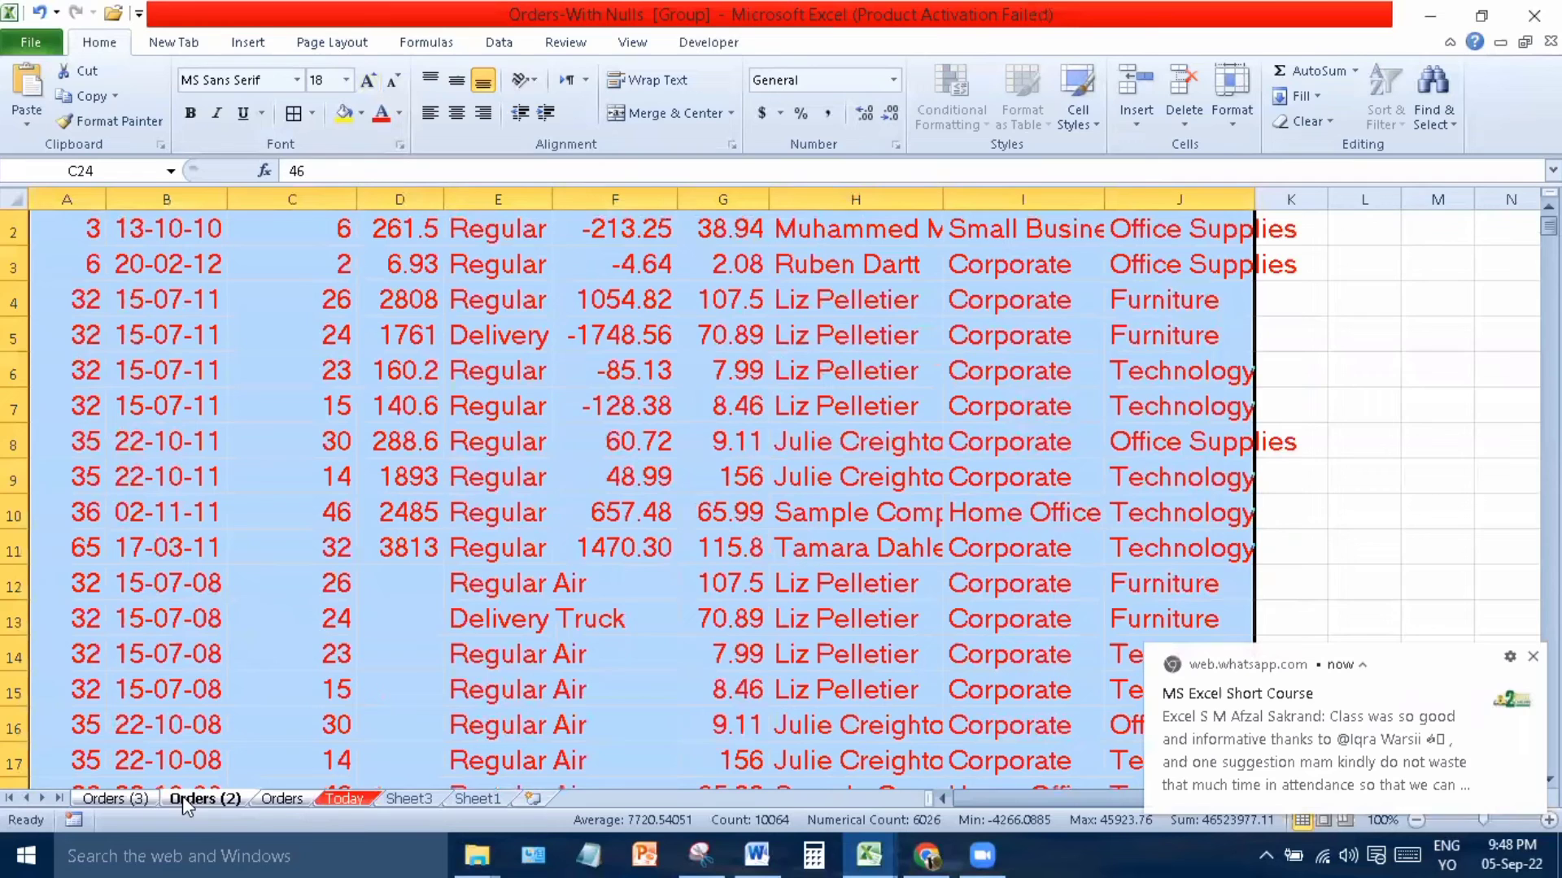
{"action": "left_click", "coordinate": [278, 799]}
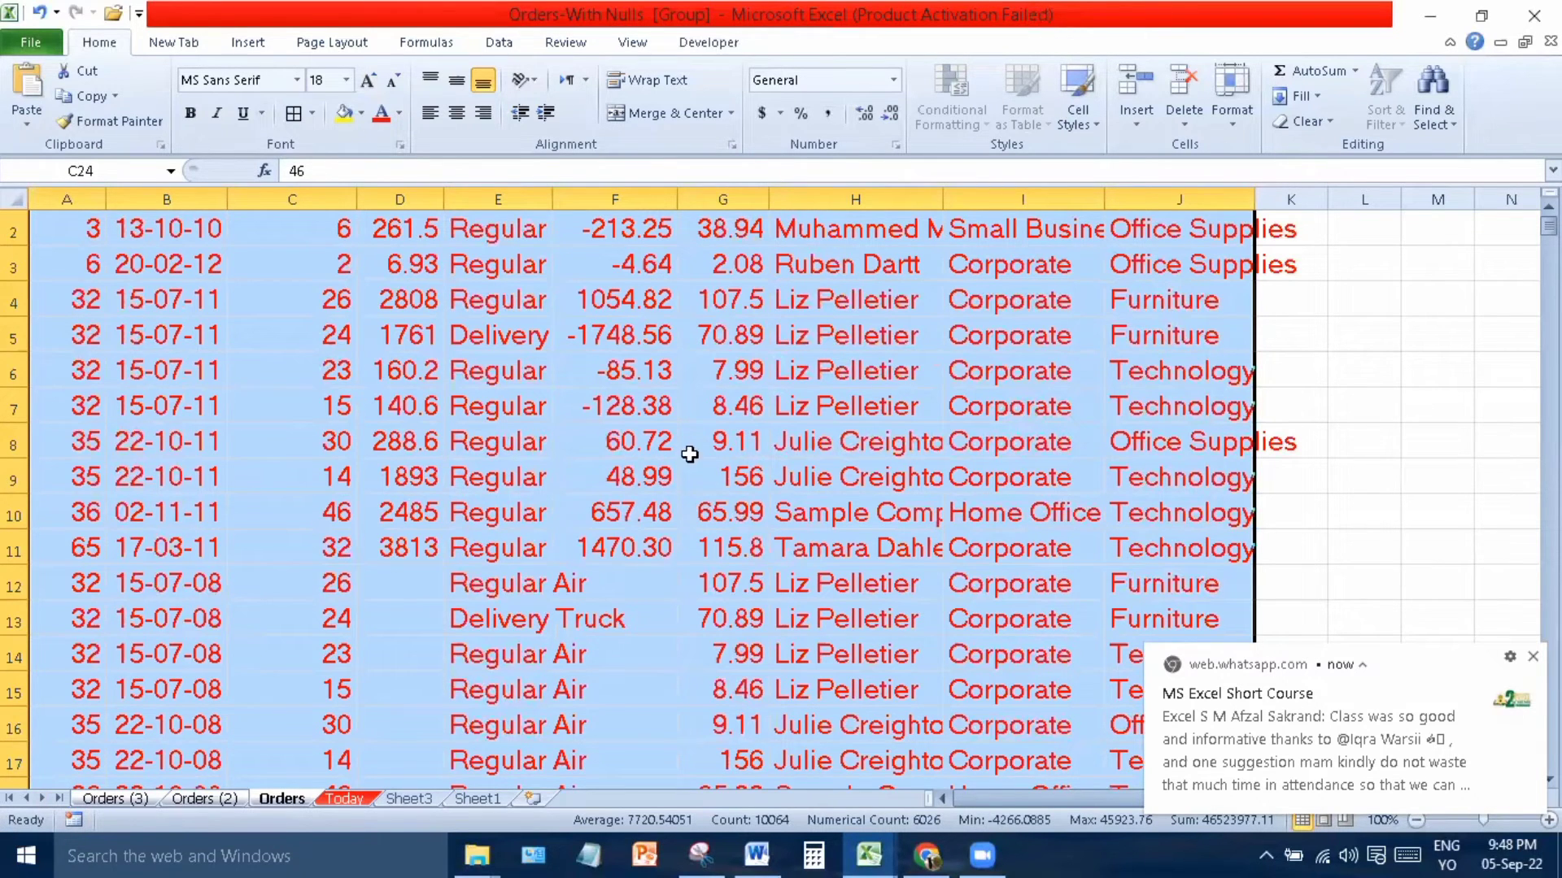
{"action": "left_click", "coordinate": [701, 491]}
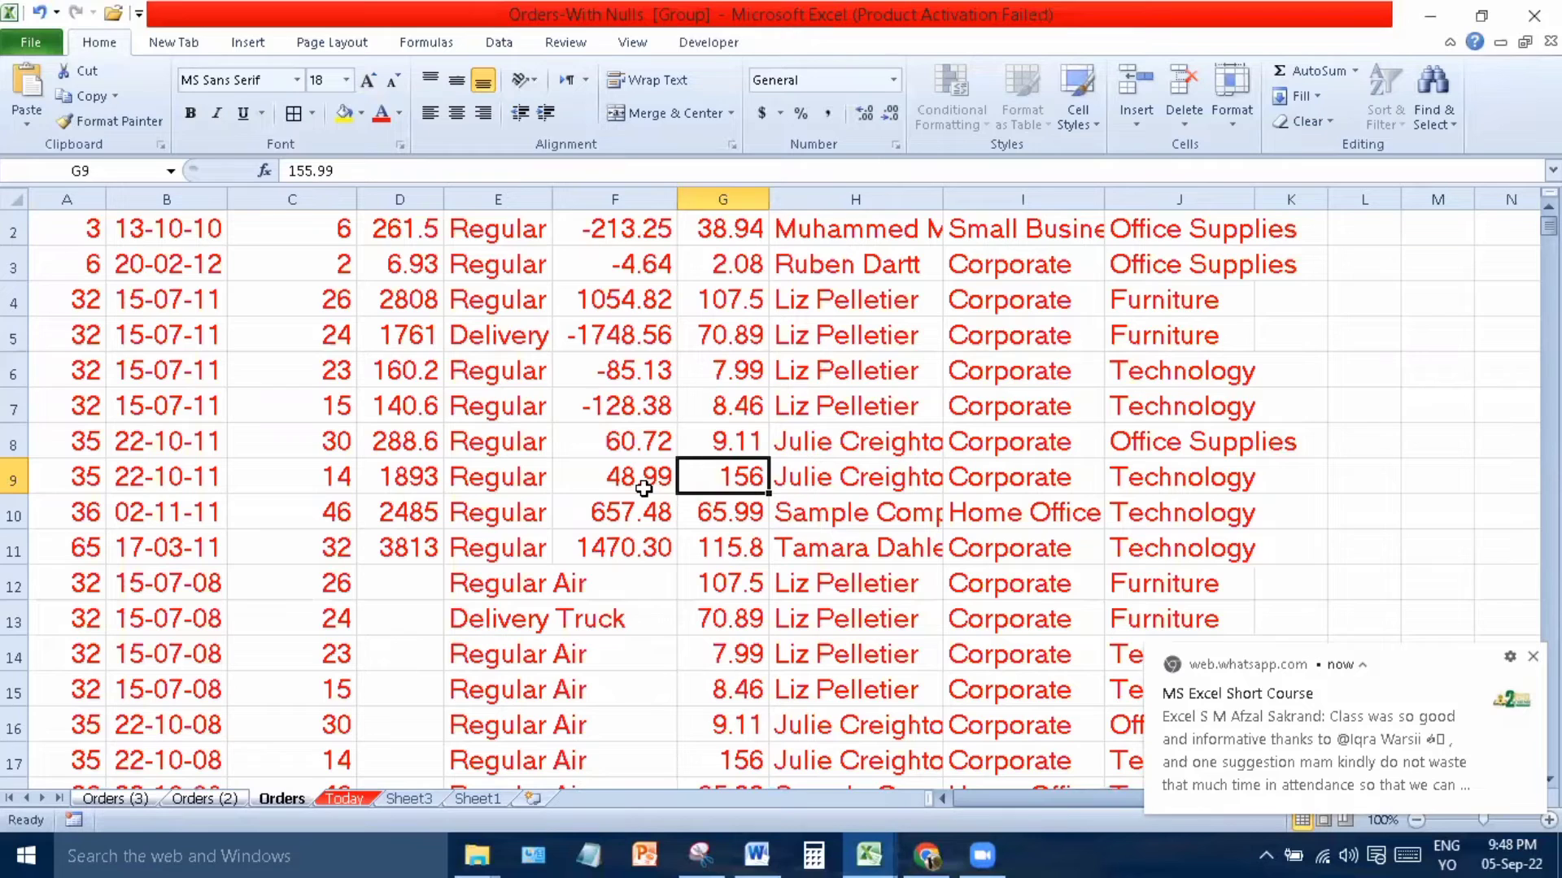
{"action": "left_click", "coordinate": [610, 488]}
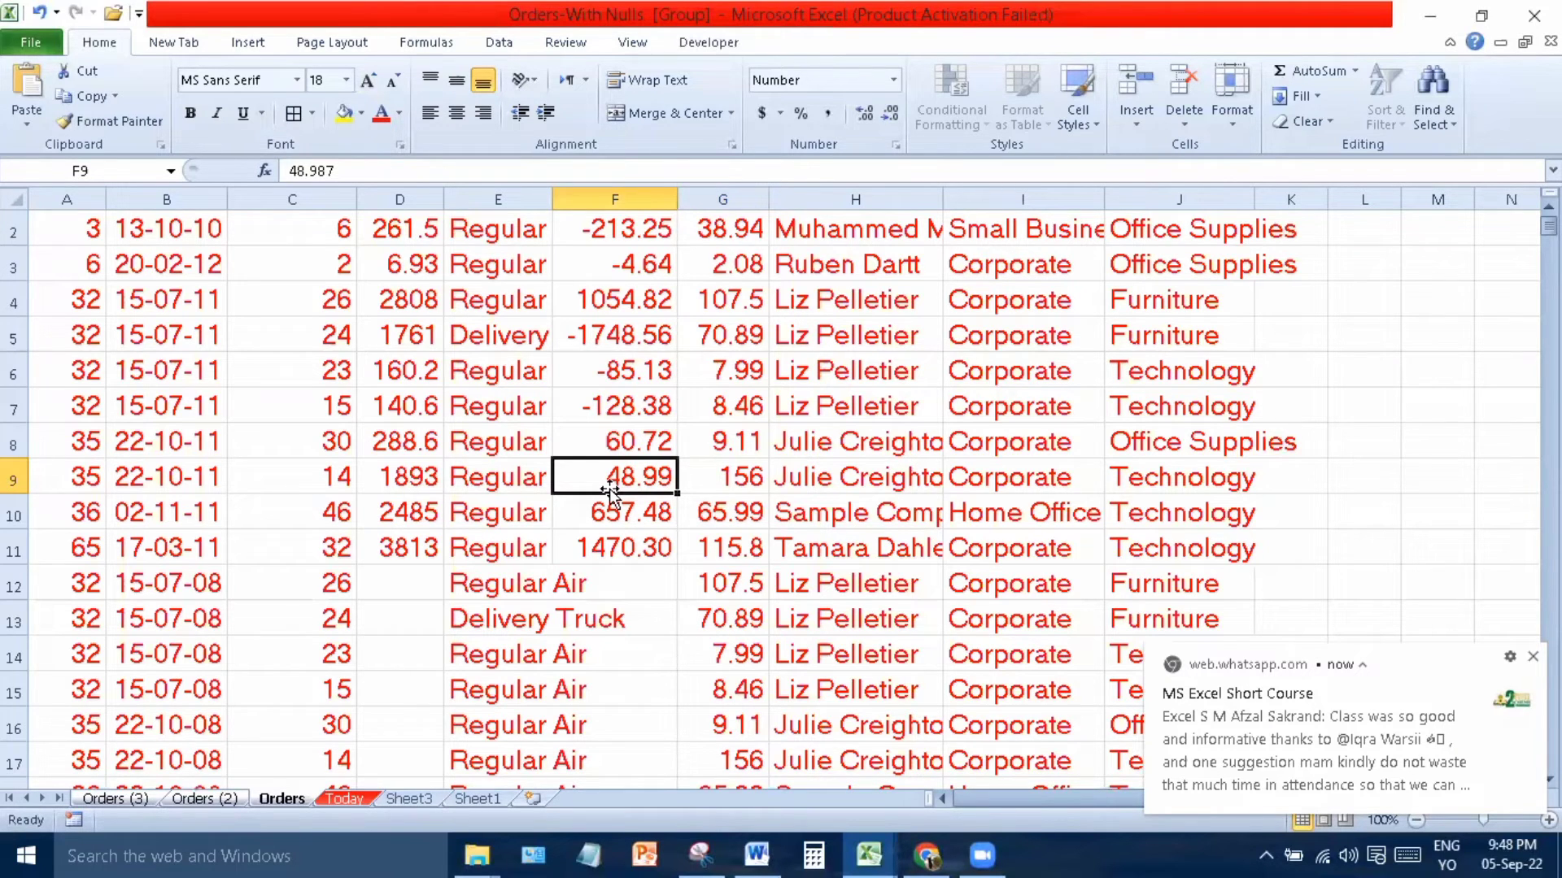
Page down through the Orders data and back to the header row to examine whether the column headings stay in view.
{"action": "key", "text": "Home"}
{"action": "scroll", "coordinate": [610, 488], "scroll_direction": "up", "scroll_amount": 1}
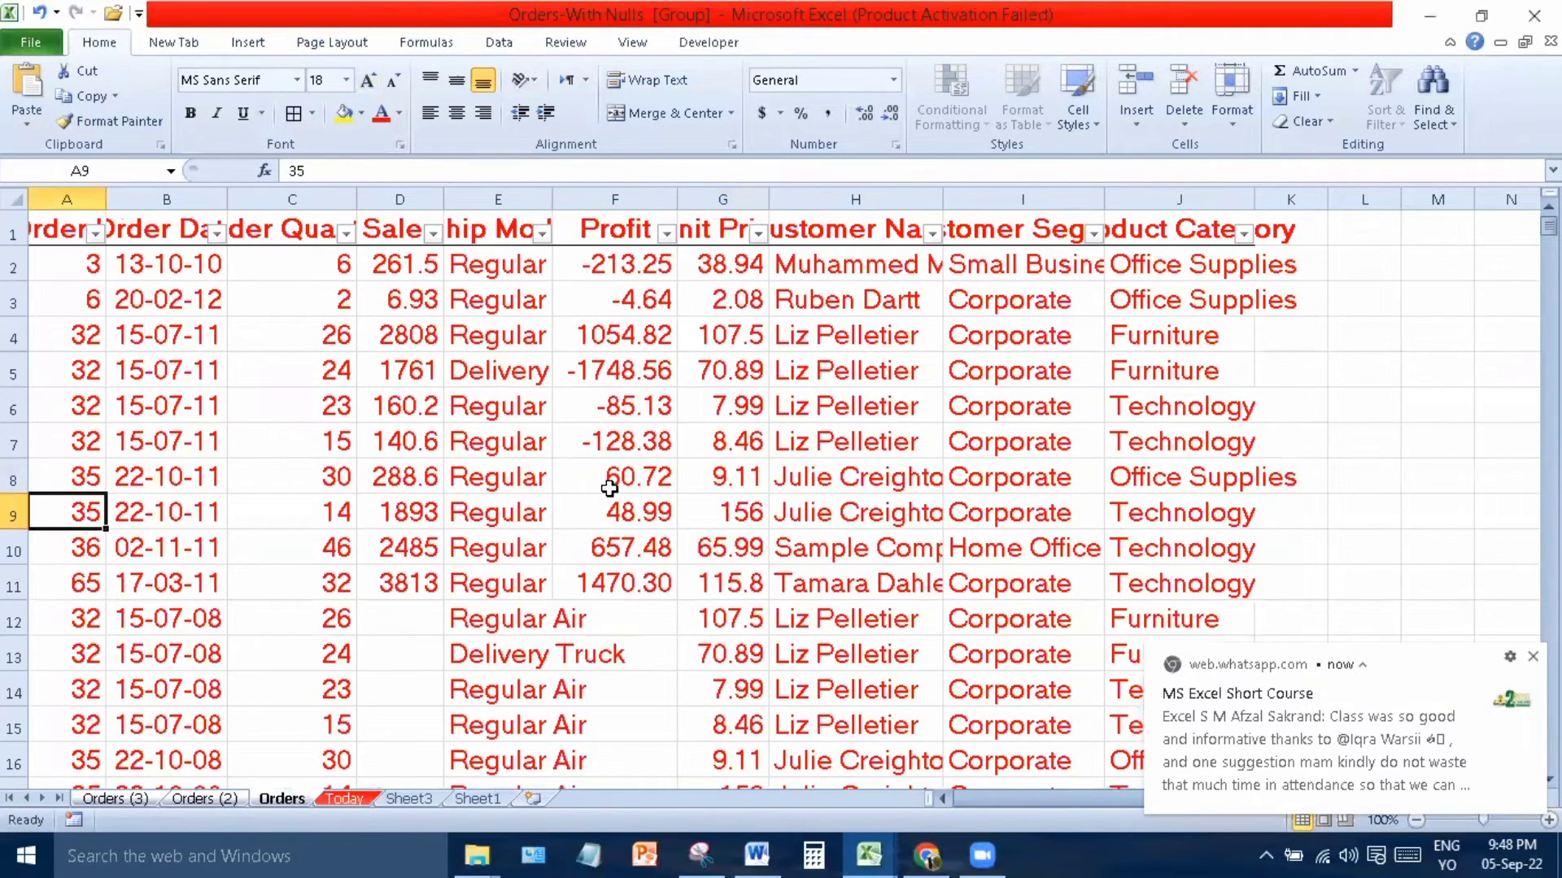
{"action": "key", "text": "Page_Down"}
{"action": "key", "text": "Page_Down"}
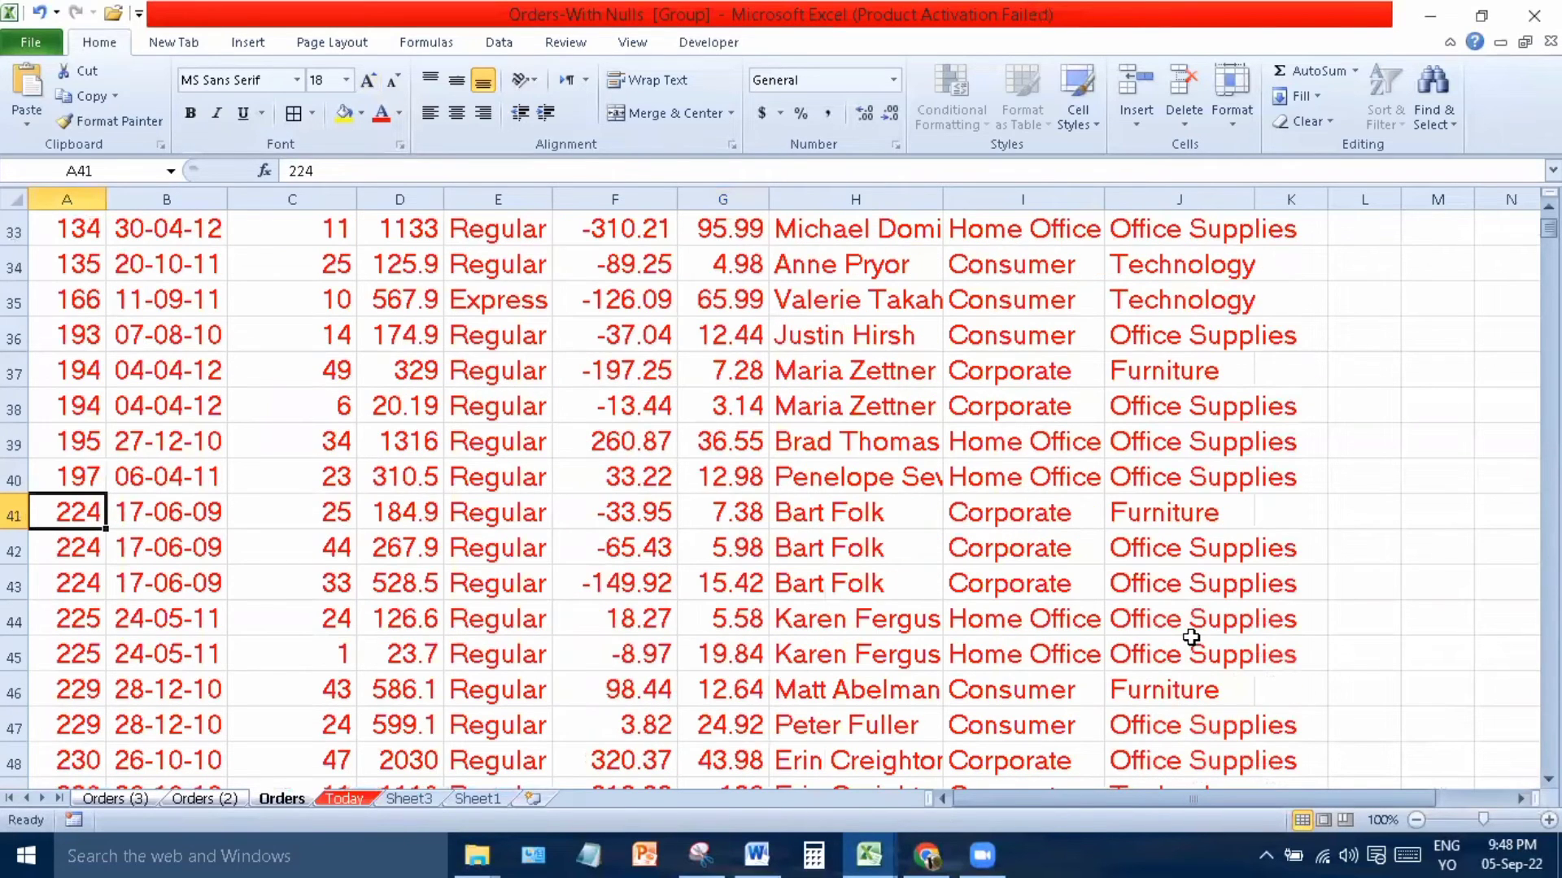
{"action": "key", "text": "Page_Down"}
{"action": "left_click", "coordinate": [757, 746]}
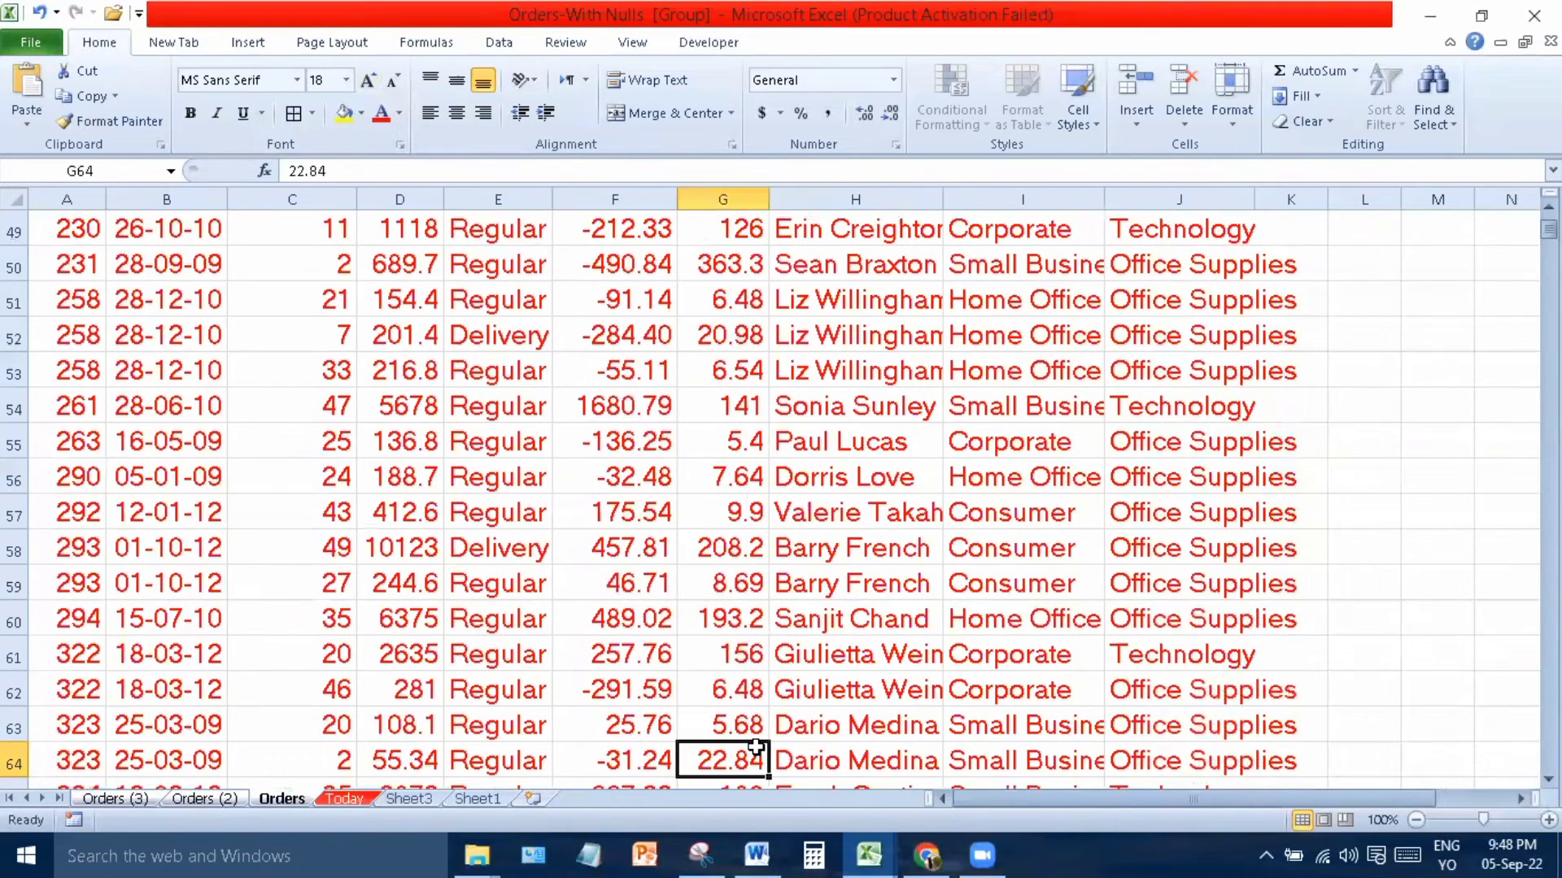
{"action": "key", "text": "Home"}
{"action": "key", "text": "Page_Up"}
{"action": "key", "text": "Page_Up"}
{"action": "key", "text": "Page_Up"}
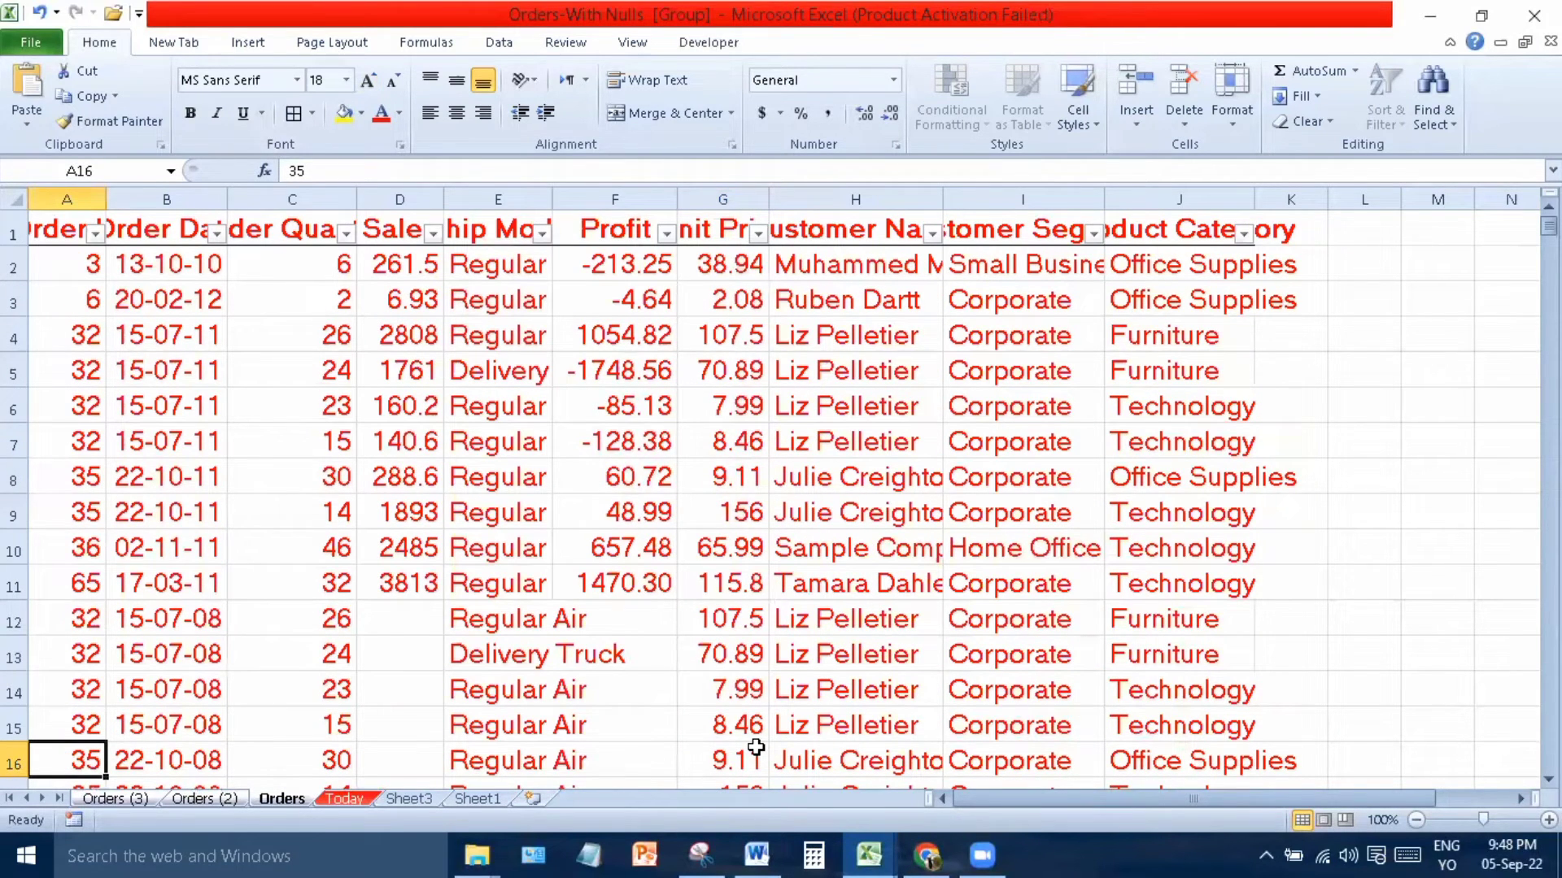
Freeze the top row of the Orders worksheet.
{"action": "left_click", "coordinate": [16, 234]}
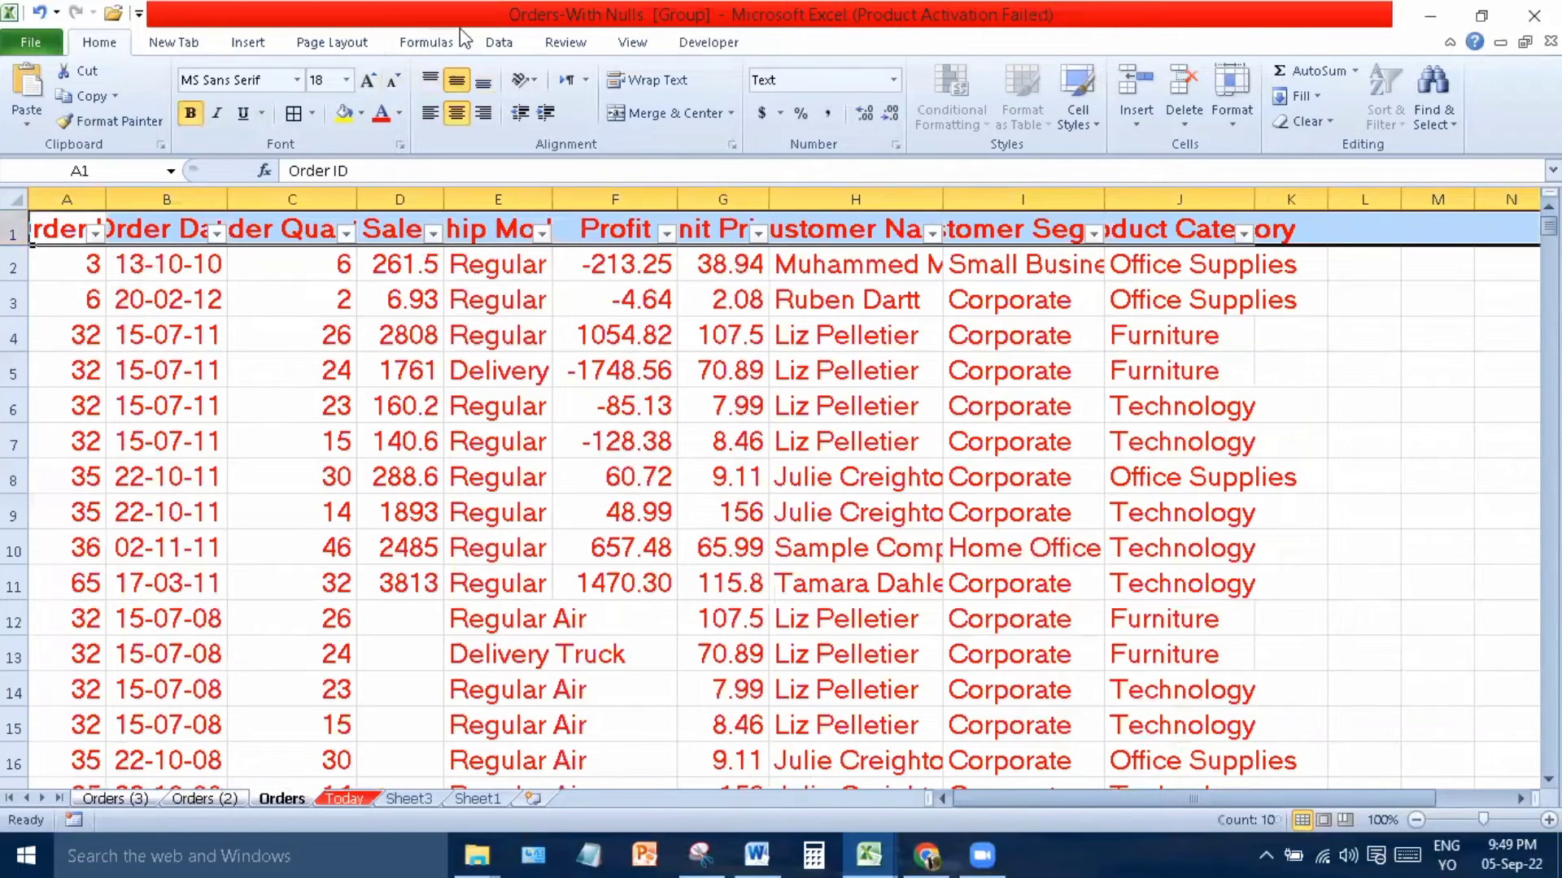
{"action": "left_click", "coordinate": [633, 42]}
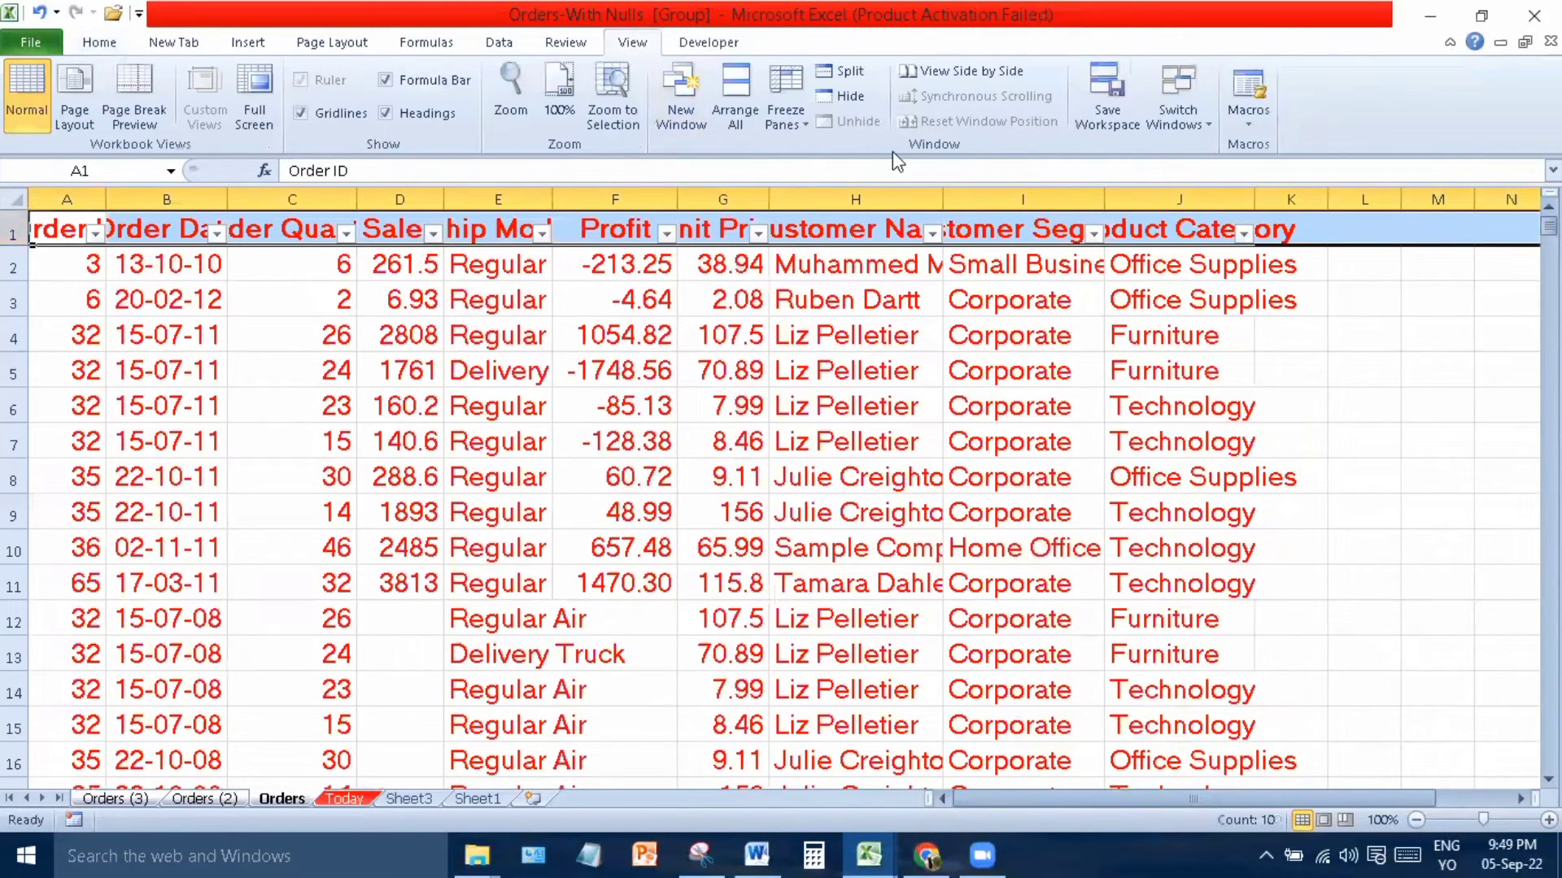
{"action": "left_click", "coordinate": [788, 119]}
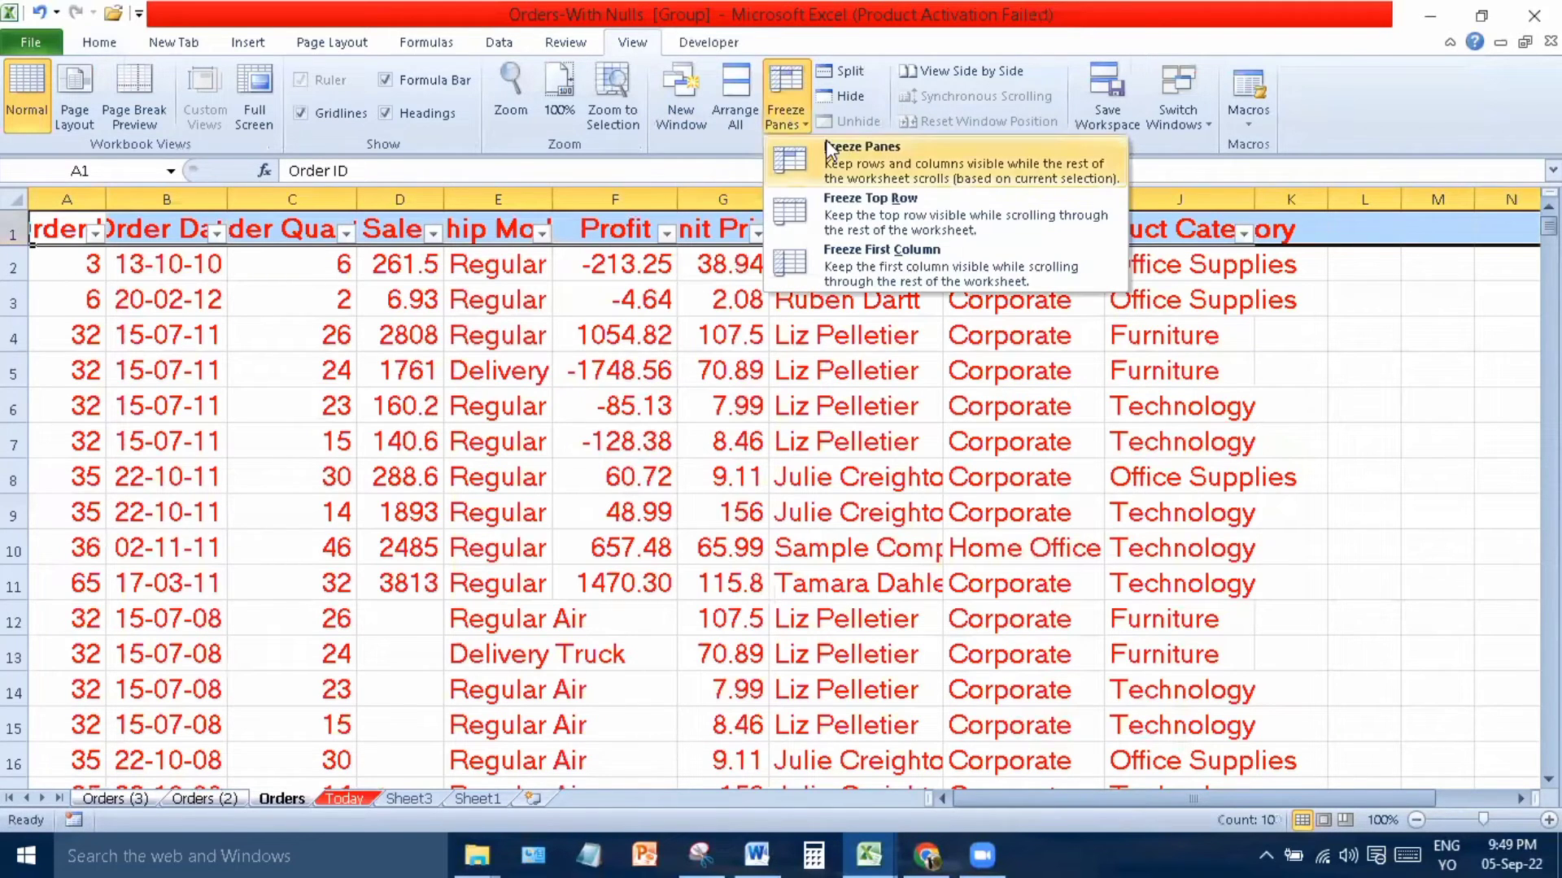
{"action": "left_click", "coordinate": [865, 218]}
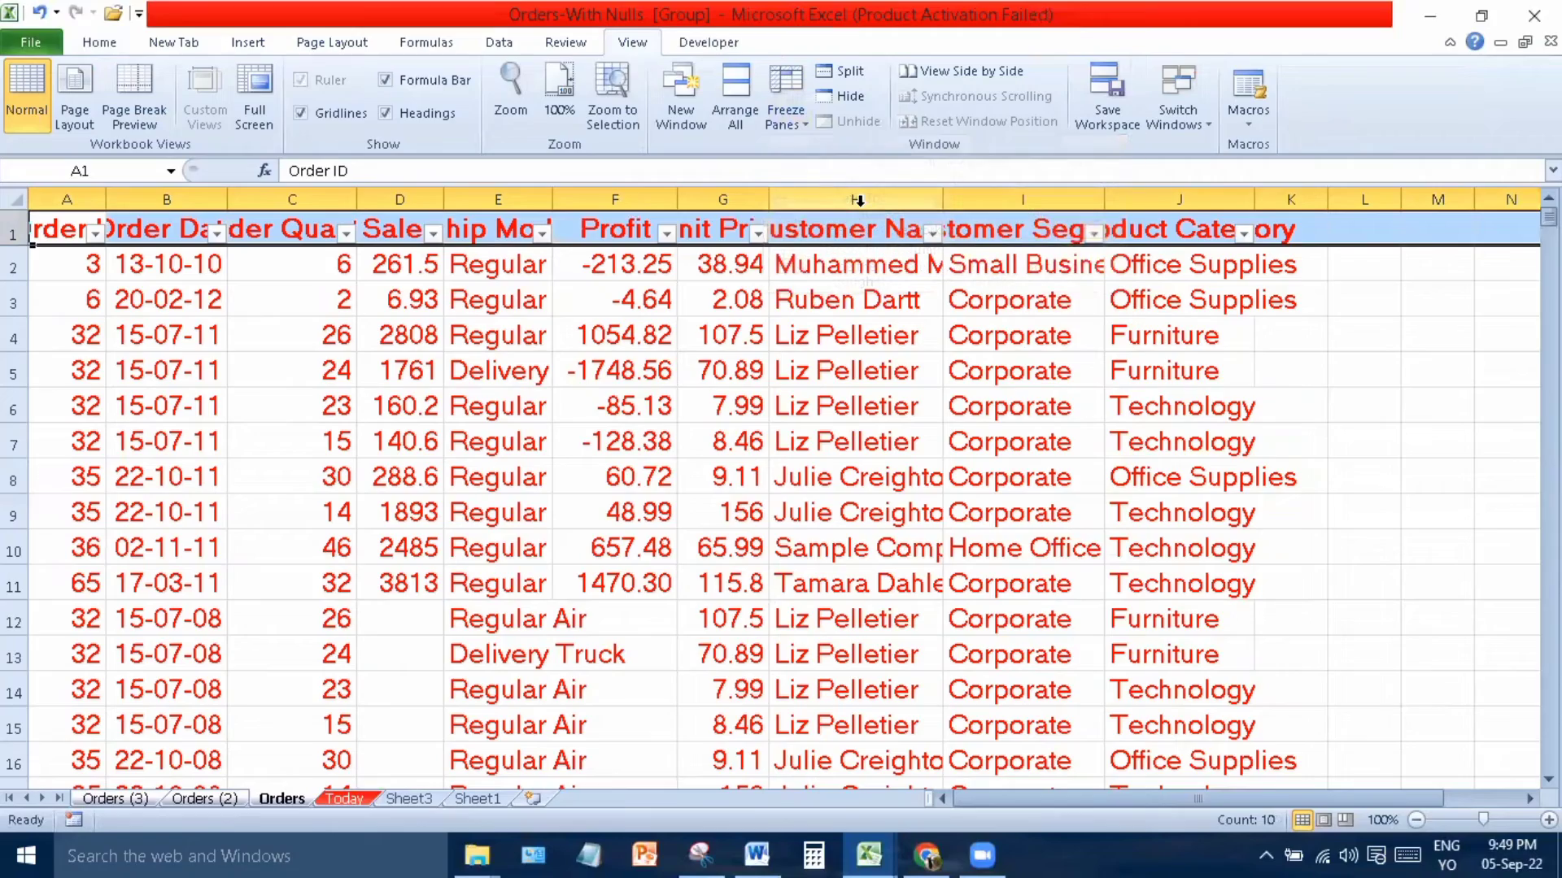
Page through several hundred rows of Orders to check the frozen headings, and return to the first data row.
{"action": "key", "text": "Page_Down"}
{"action": "key", "text": "Page_Down"}
{"action": "key", "text": "Page_Down"}
{"action": "key", "text": "Page_Down"}
{"action": "key", "text": "Page_Down"}
{"action": "key", "text": "Page_Down"}
{"action": "key", "text": "Page_Down"}
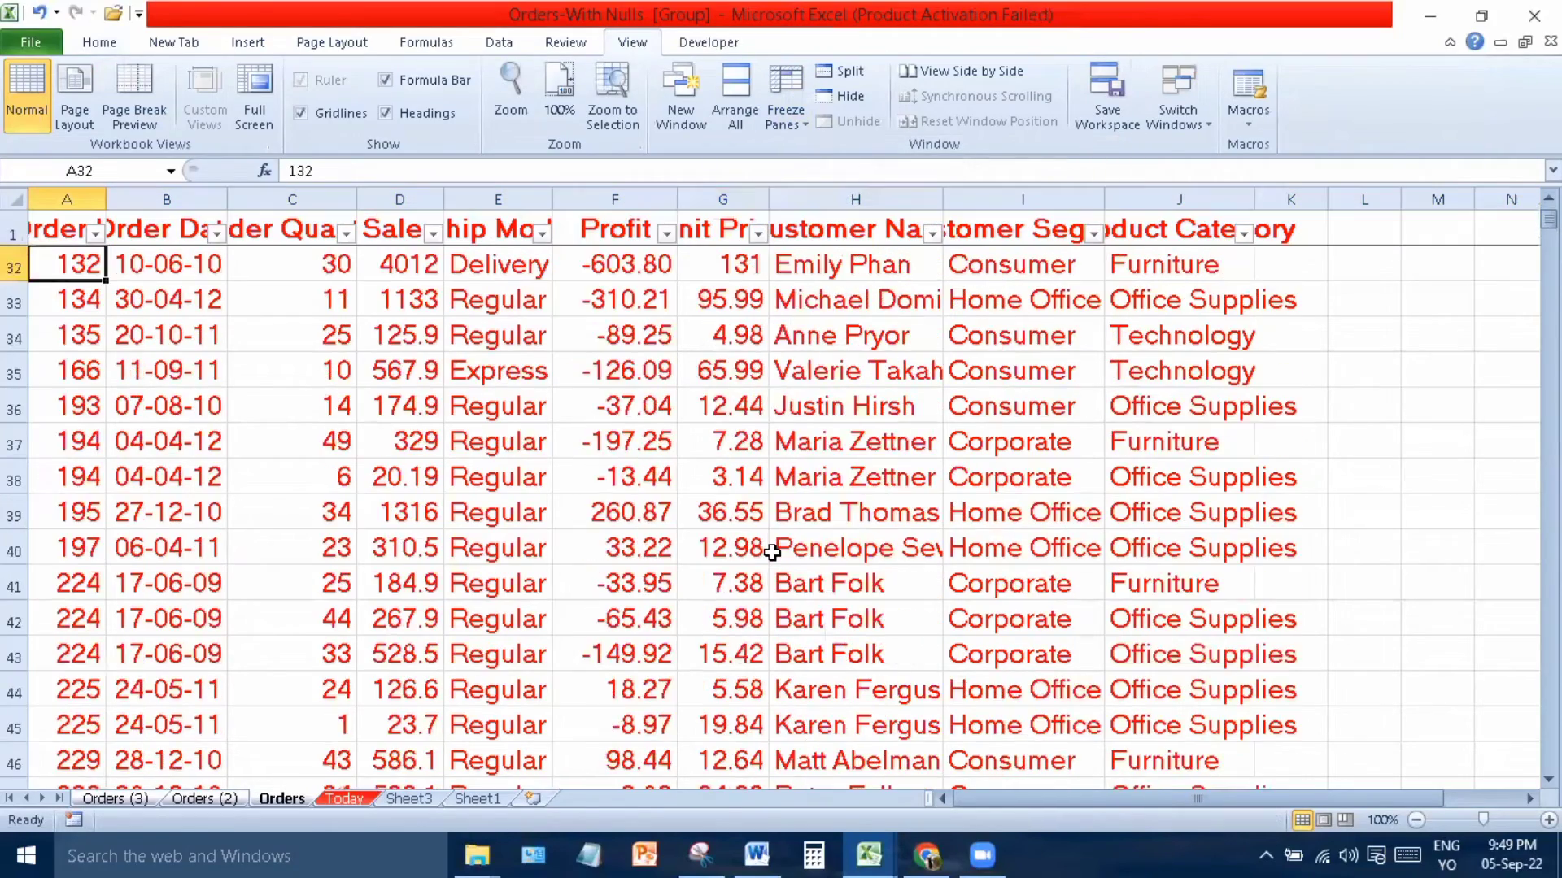
{"action": "key", "text": "Page_Down"}
{"action": "key", "text": "Page_Down"}
{"action": "key", "text": "Page_Down"}
{"action": "key", "text": "Page_Down"}
{"action": "key", "text": "Page_Down"}
{"action": "key", "text": "Page_Down"}
{"action": "key", "text": "Page_Down"}
{"action": "key", "text": "Page_Down"}
{"action": "key", "text": "Page_Down"}
{"action": "key", "text": "Page_Down"}
{"action": "key", "text": "Page_Down"}
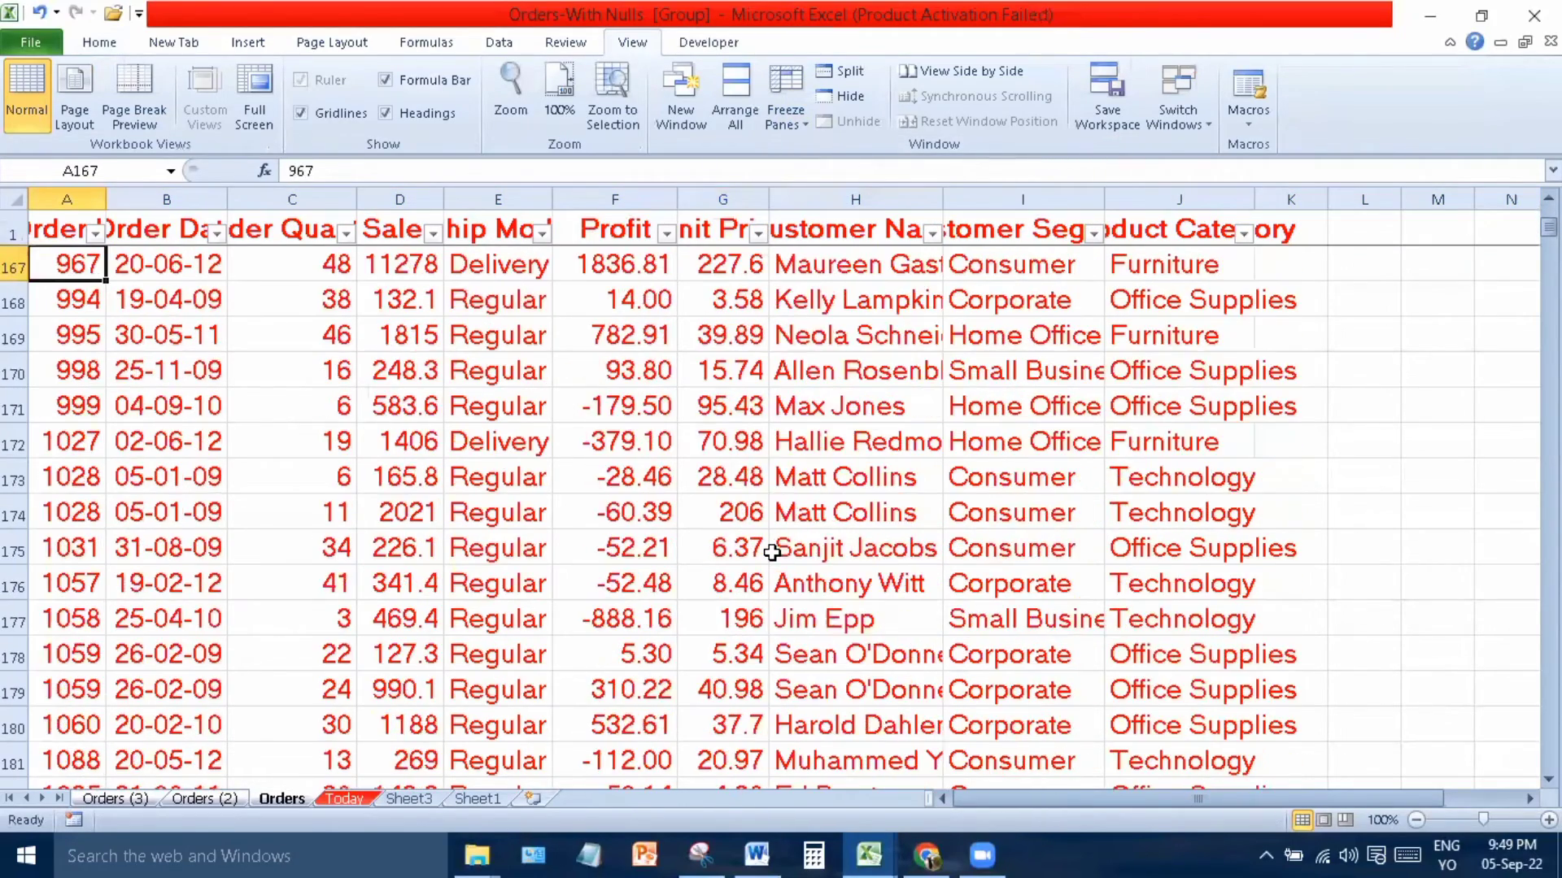
{"action": "key", "text": "Page_Down"}
{"action": "key", "text": "Page_Down"}
{"action": "key", "text": "Page_Down"}
{"action": "key", "text": "Page_Down"}
{"action": "key", "text": "Page_Down"}
{"action": "key", "text": "Page_Down"}
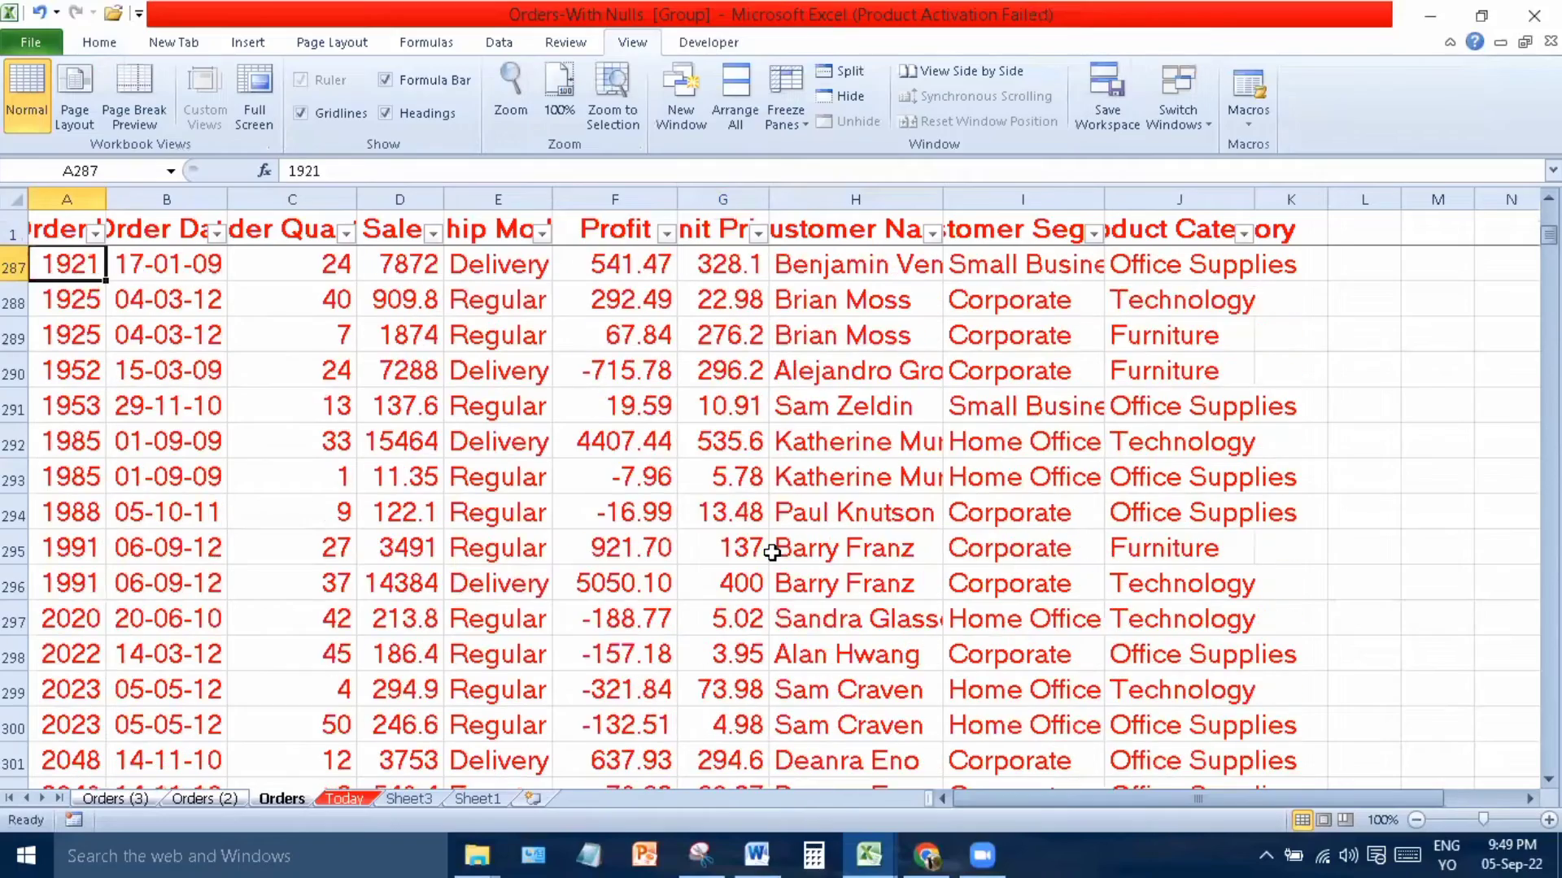
{"action": "key", "text": "Page_Down"}
{"action": "key", "text": "Page_Down"}
{"action": "key", "text": "Page_Down"}
{"action": "key", "text": "Page_Down"}
{"action": "key", "text": "Page_Down"}
{"action": "key", "text": "Page_Down"}
{"action": "key", "text": "Page_Down"}
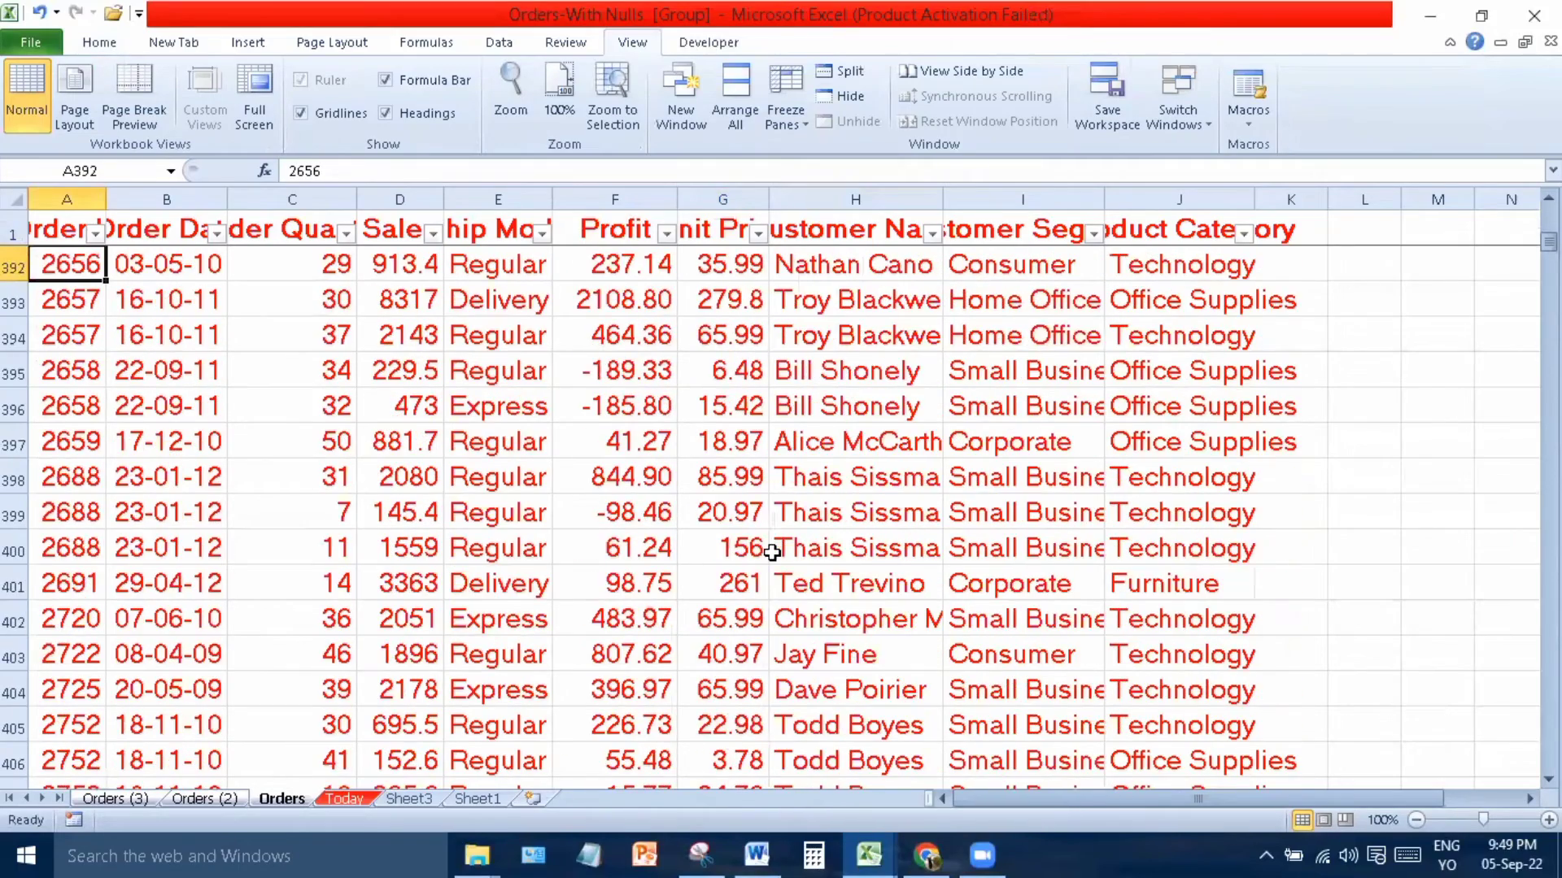
{"action": "key", "text": "Page_Down"}
{"action": "key", "text": "Page_Down"}
{"action": "key", "text": "Page_Down"}
{"action": "key", "text": "Page_Down"}
{"action": "key", "text": "Page_Down"}
{"action": "key", "text": "Page_Down"}
{"action": "key", "text": "Page_Down"}
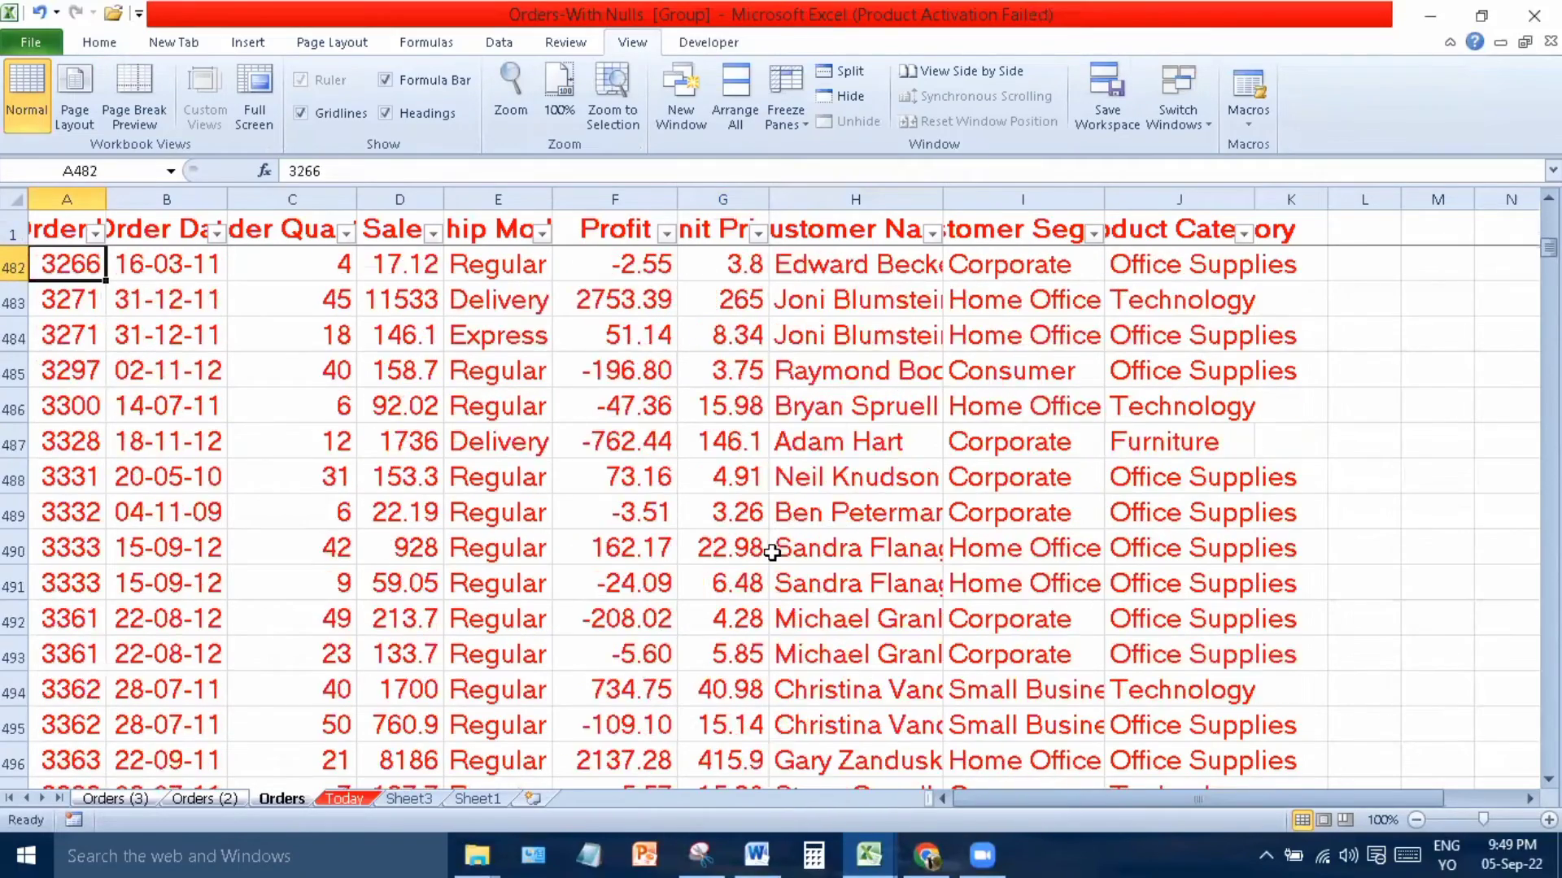
{"action": "key", "text": "Page_Down"}
{"action": "key", "text": "Page_Down"}
{"action": "key", "text": "Page_Down"}
{"action": "key", "text": "Page_Down"}
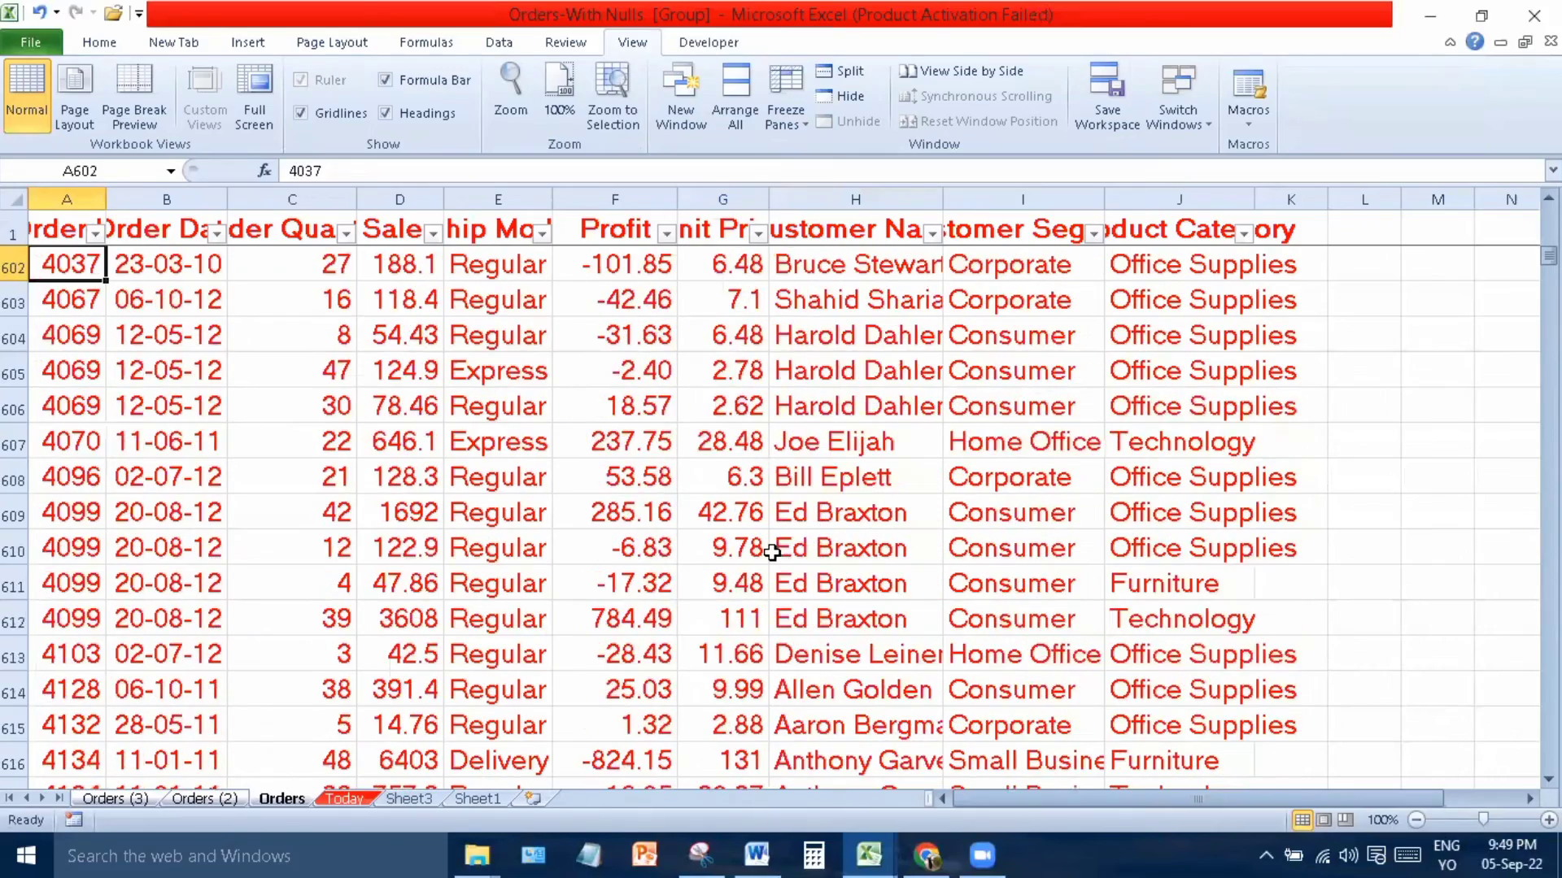
{"action": "key", "text": "Page_Up"}
{"action": "key", "text": "Page_Up"}
{"action": "key", "text": "Page_Up"}
{"action": "key", "text": "Page_Up"}
{"action": "key", "text": "Page_Up"}
{"action": "key", "text": "Page_Up"}
{"action": "key", "text": "Page_Up"}
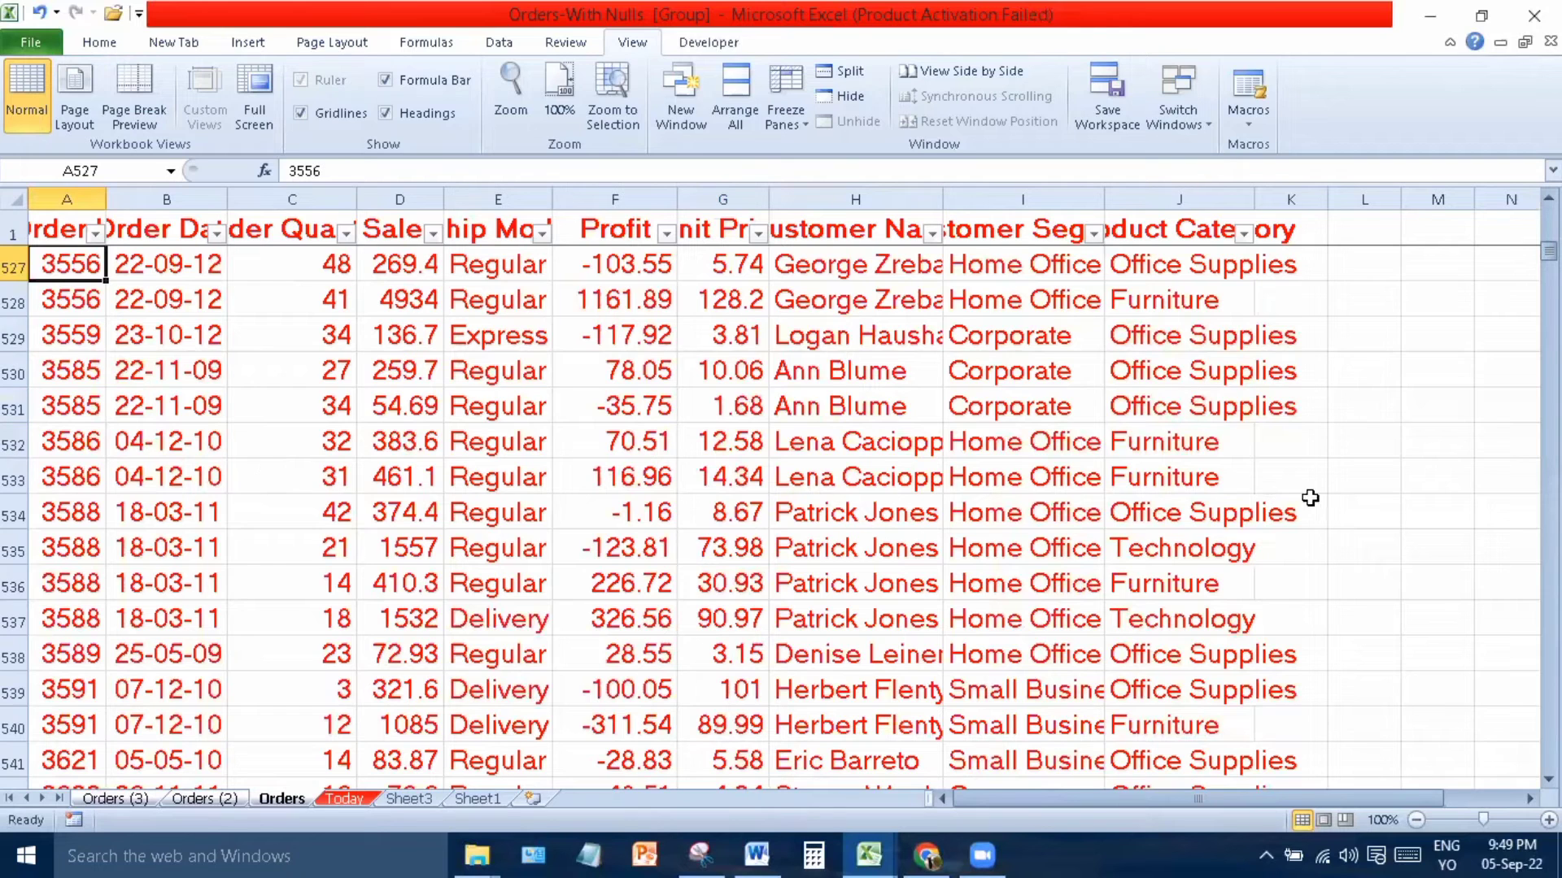
{"action": "key", "text": "ctrl+Home"}
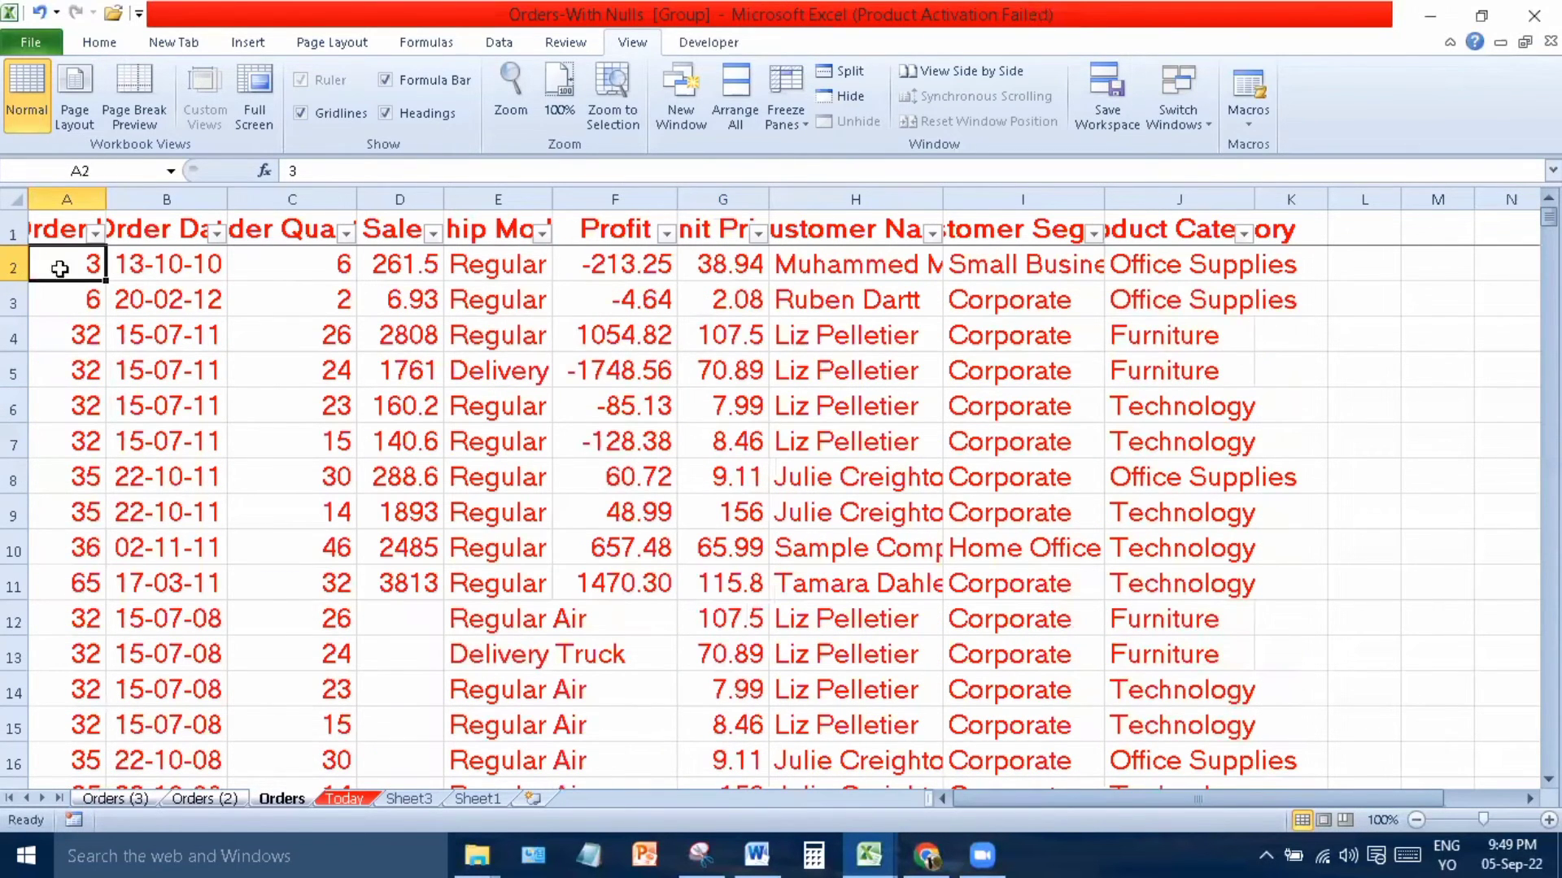
Apply text wrapping to the entire header row of the Orders worksheet.
{"action": "left_click", "coordinate": [63, 228]}
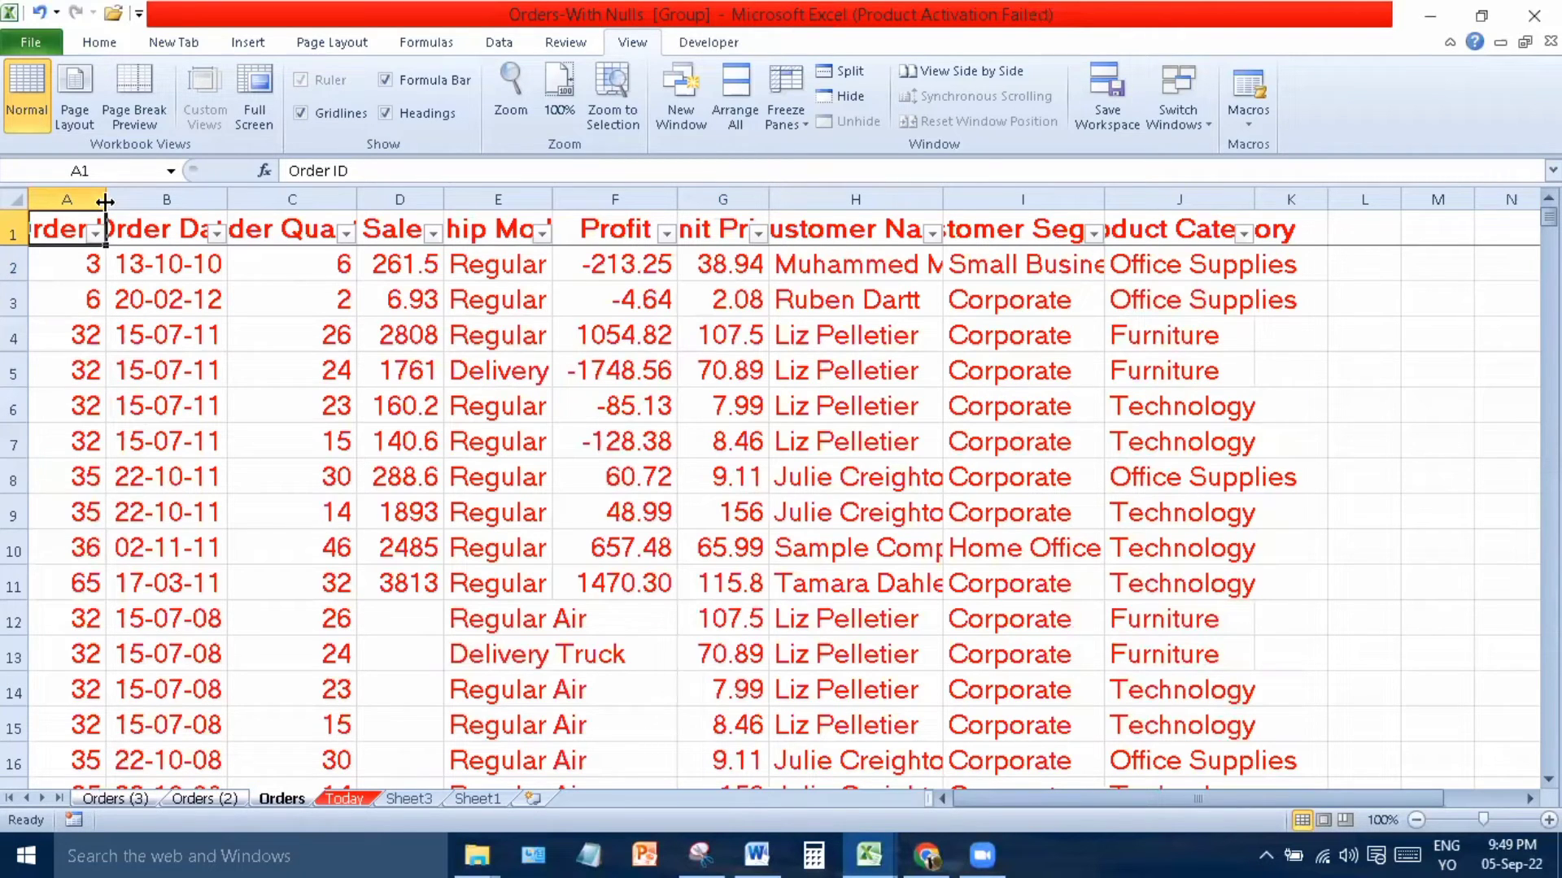
{"action": "left_click", "coordinate": [16, 230]}
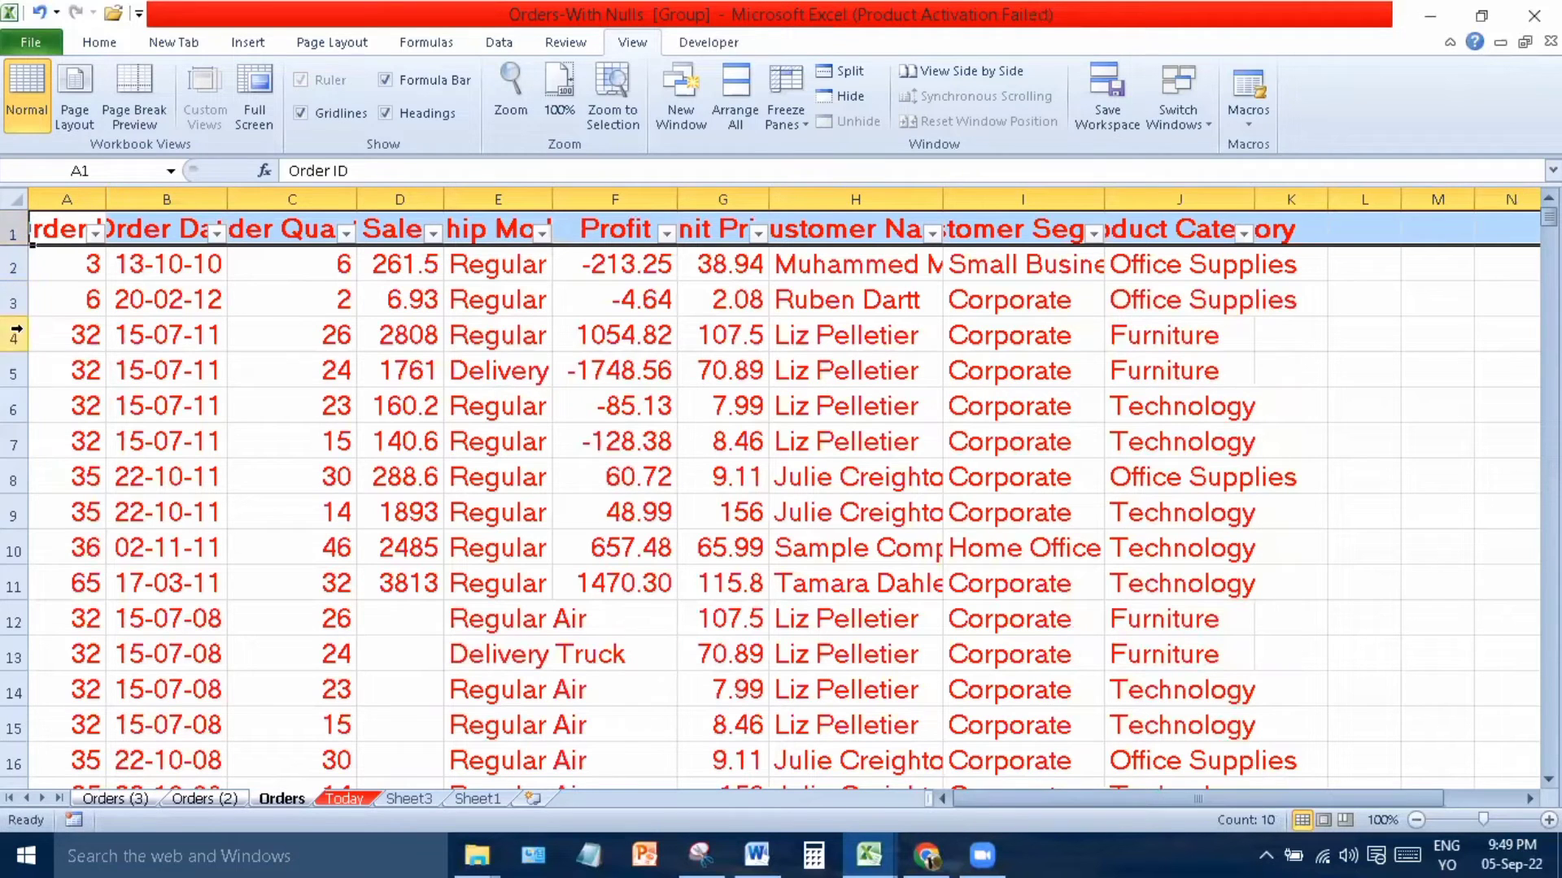
{"action": "left_click", "coordinate": [97, 51]}
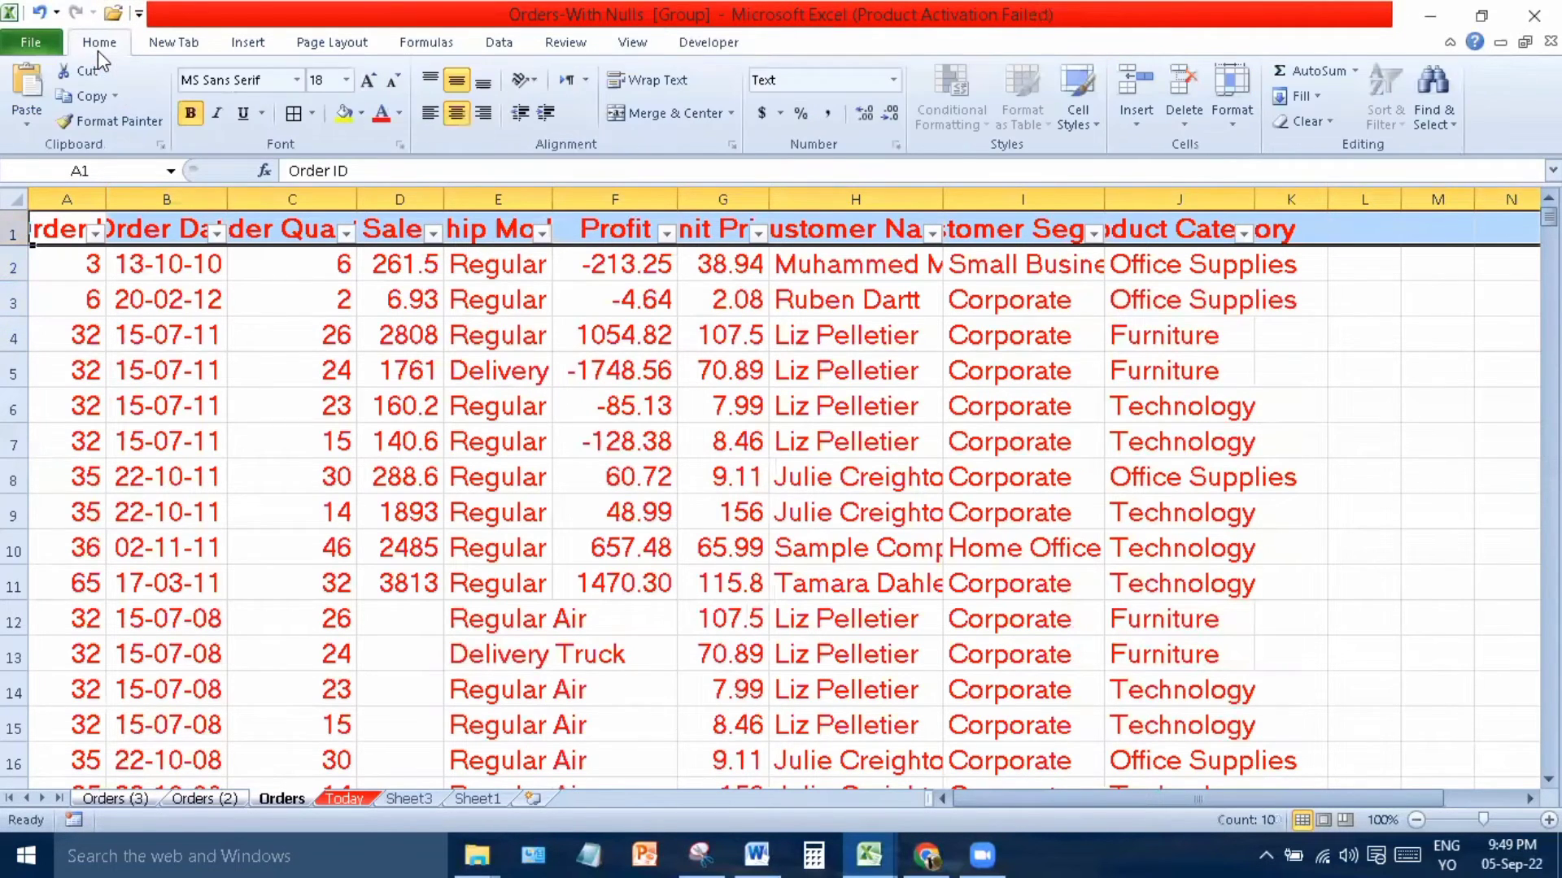
{"action": "left_click", "coordinate": [643, 85]}
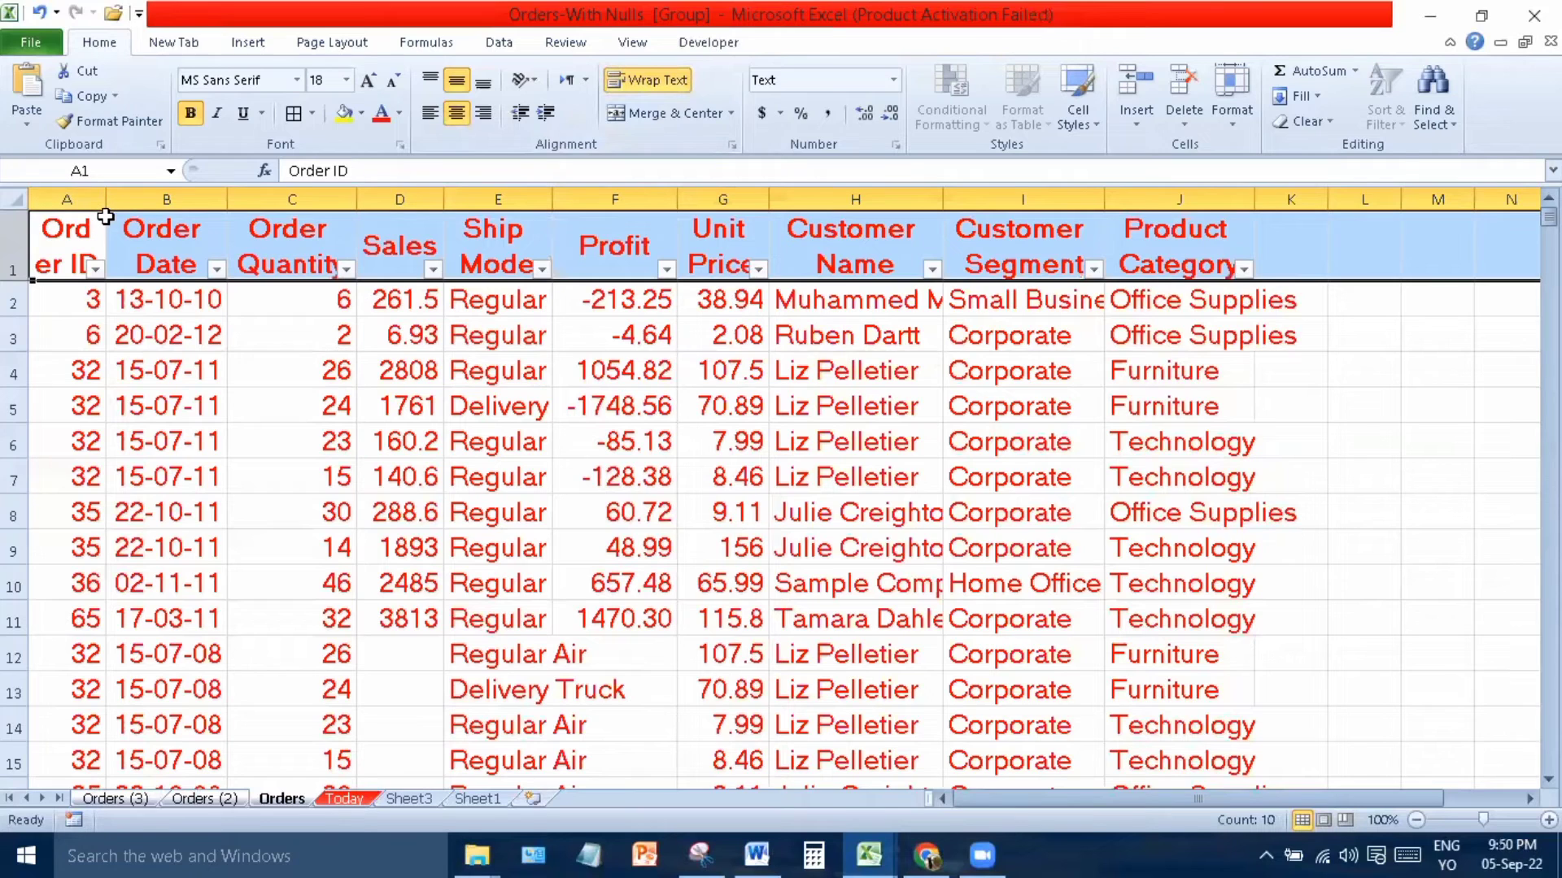
Make row 2 taller, try wider and narrower widths for the Order ID column, and AutoFit that column.
{"action": "left_click", "coordinate": [203, 323]}
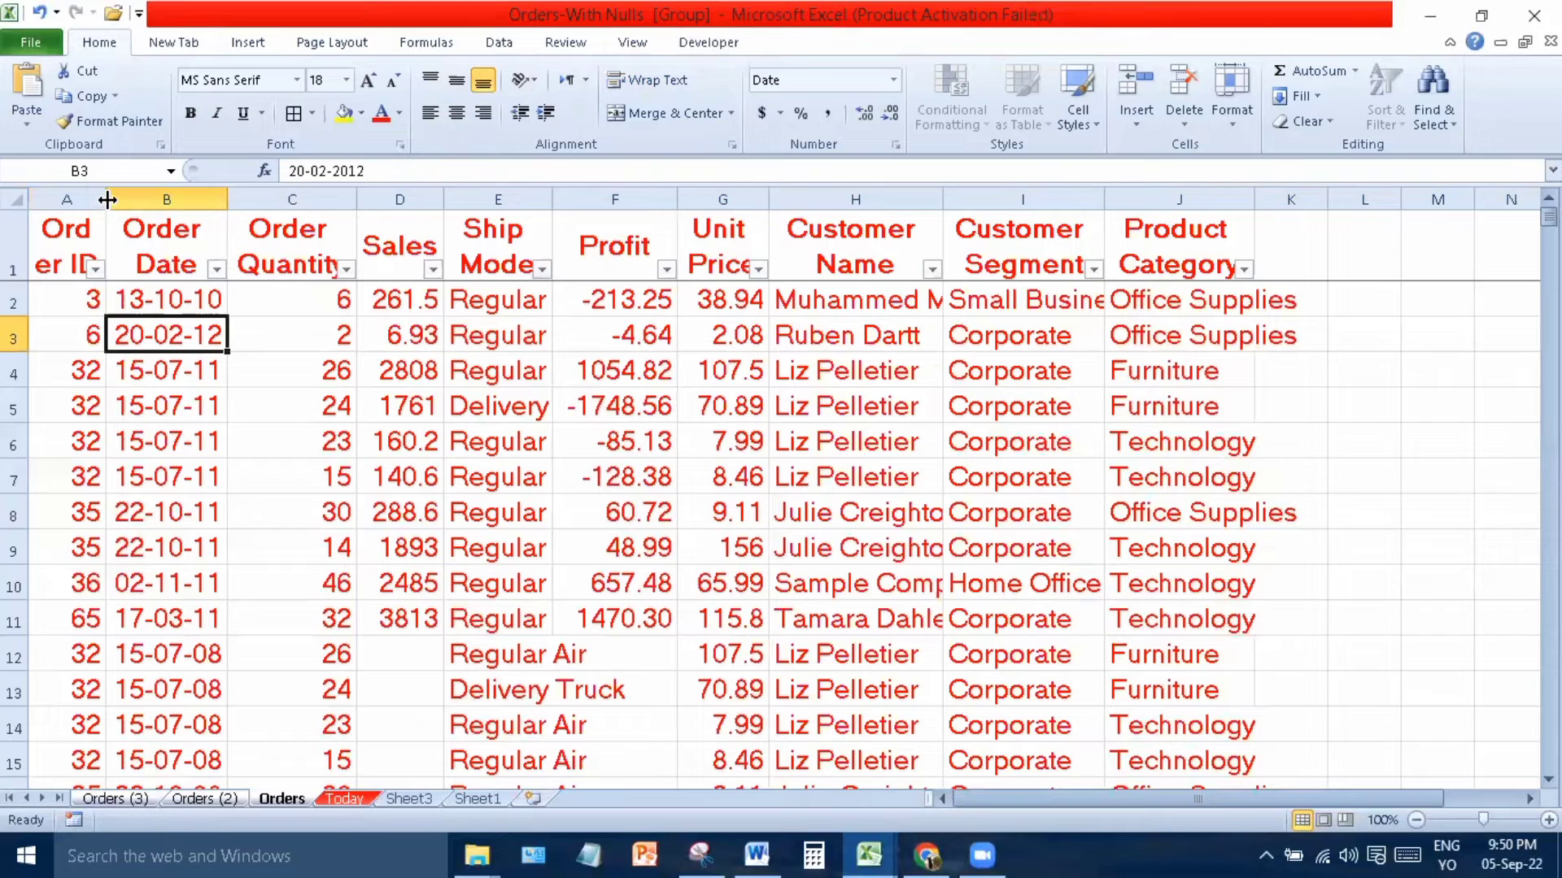
{"action": "left_click_drag", "start_coordinate": [106, 200], "coordinate": [163, 213]}
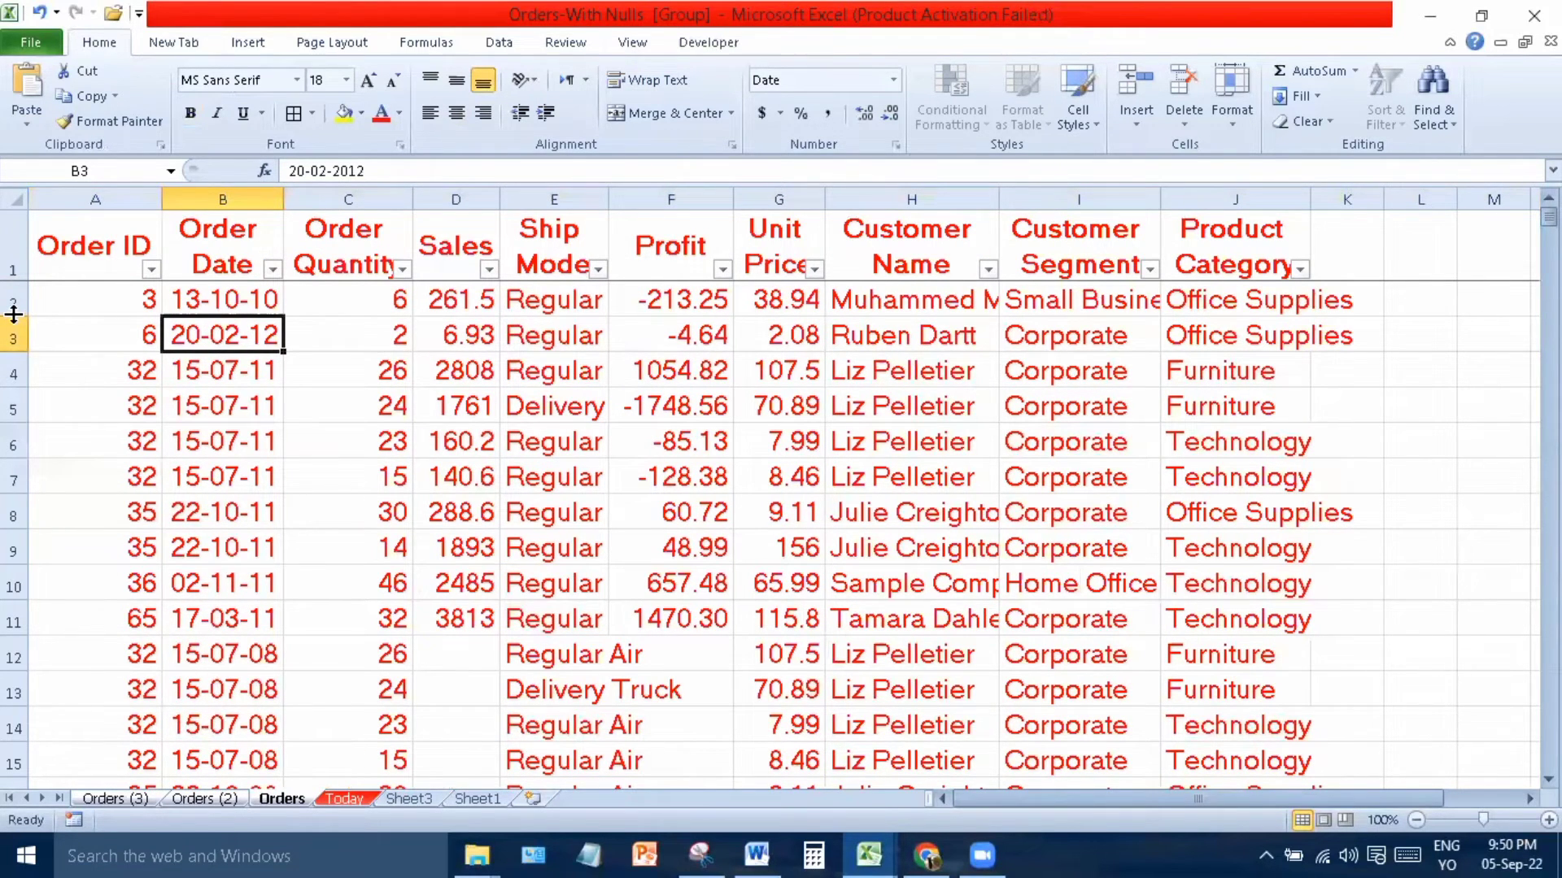
{"action": "left_click_drag", "start_coordinate": [14, 313], "coordinate": [13, 340]}
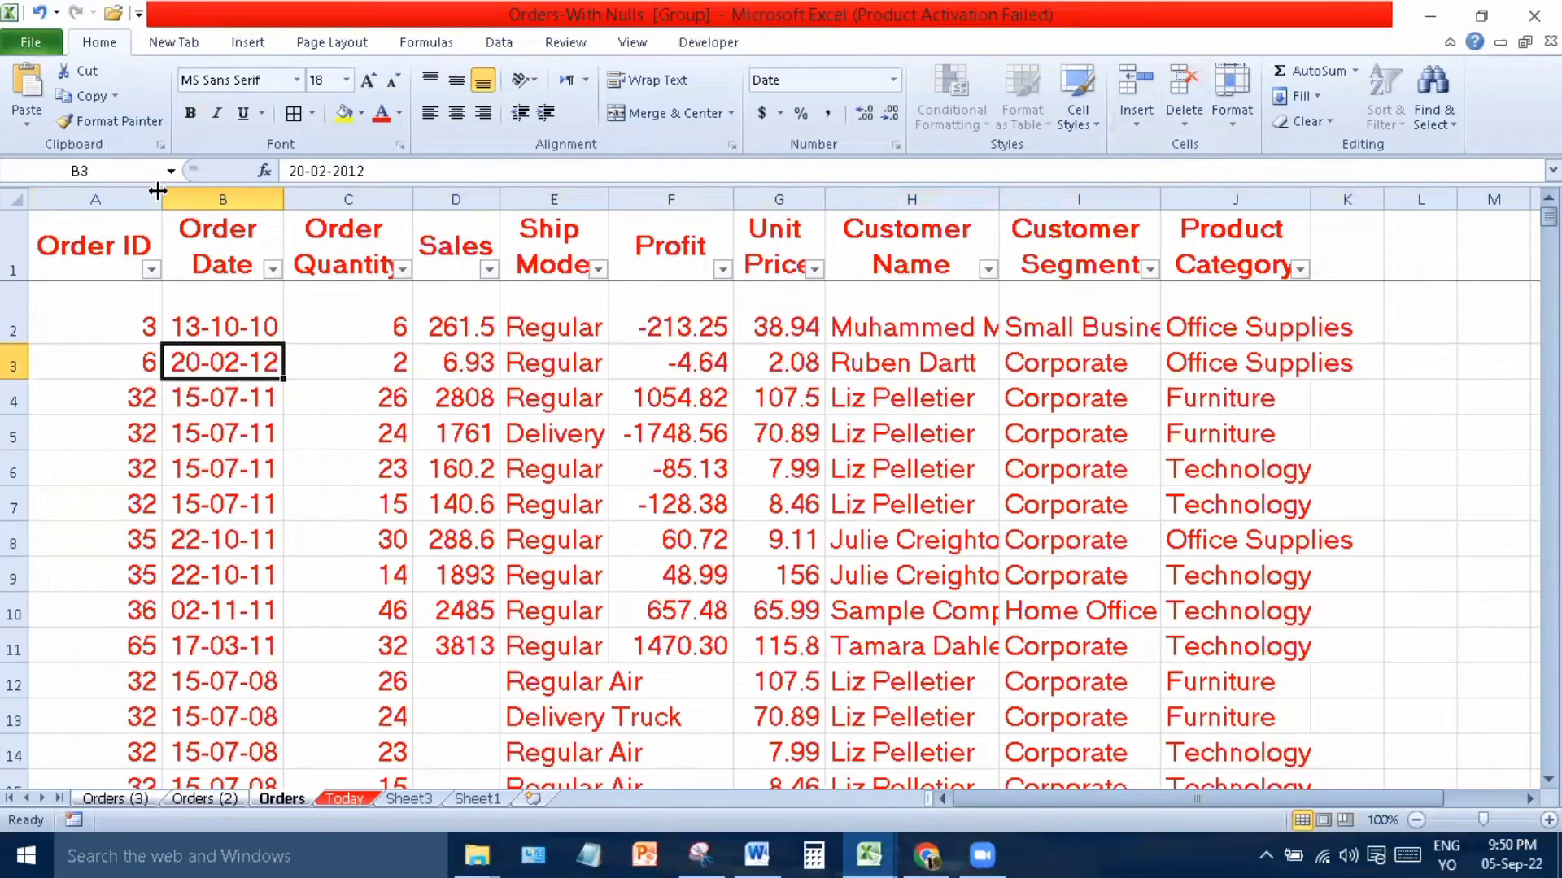
{"action": "left_click_drag", "start_coordinate": [162, 199], "coordinate": [93, 201]}
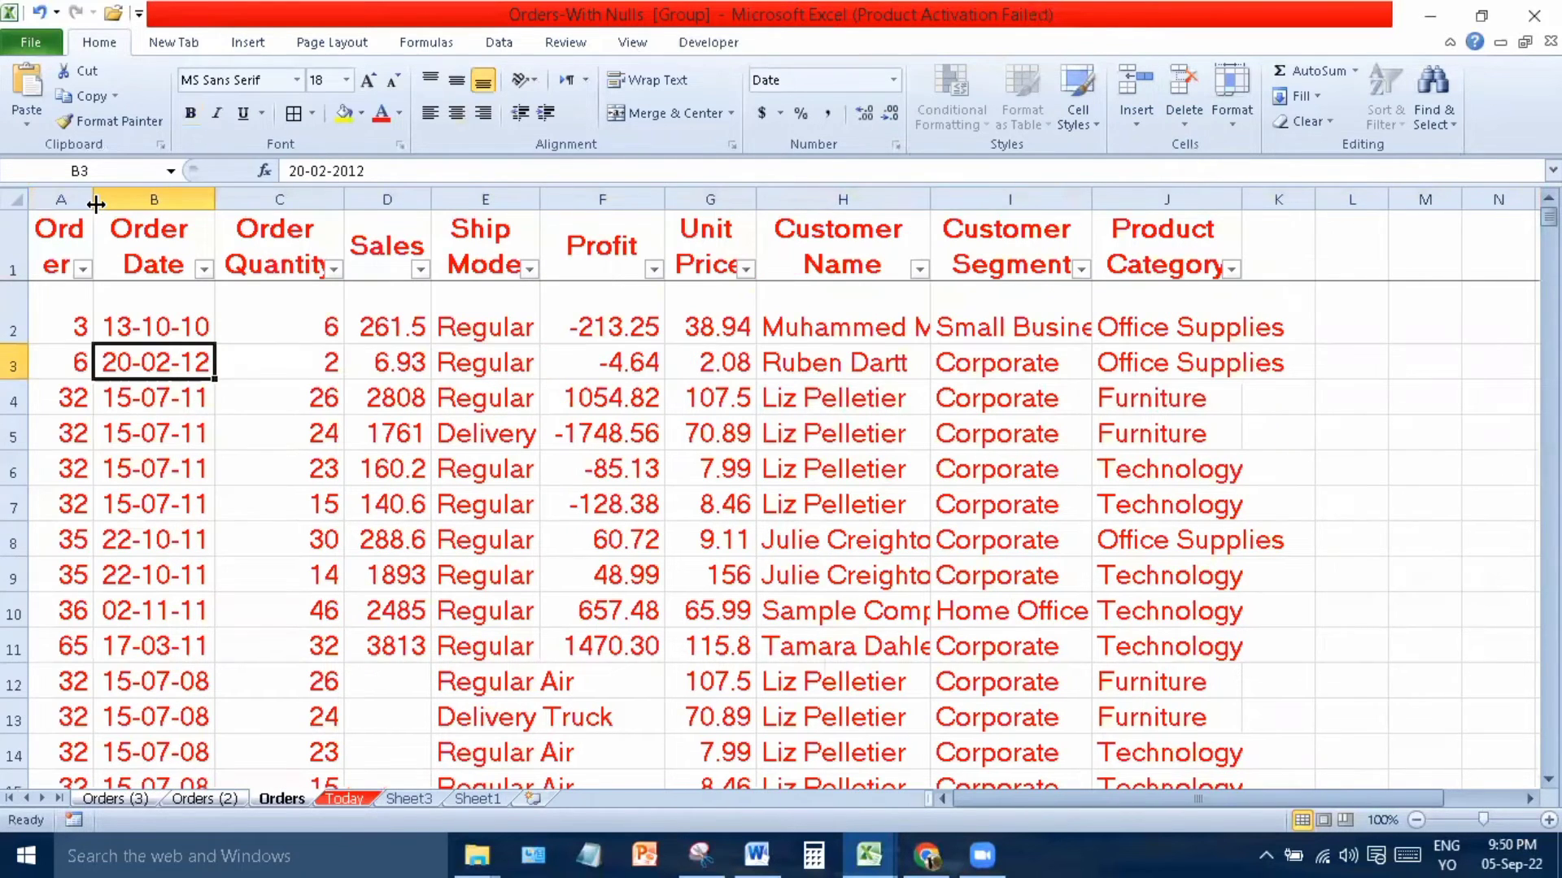
{"action": "double_click", "coordinate": [91, 199]}
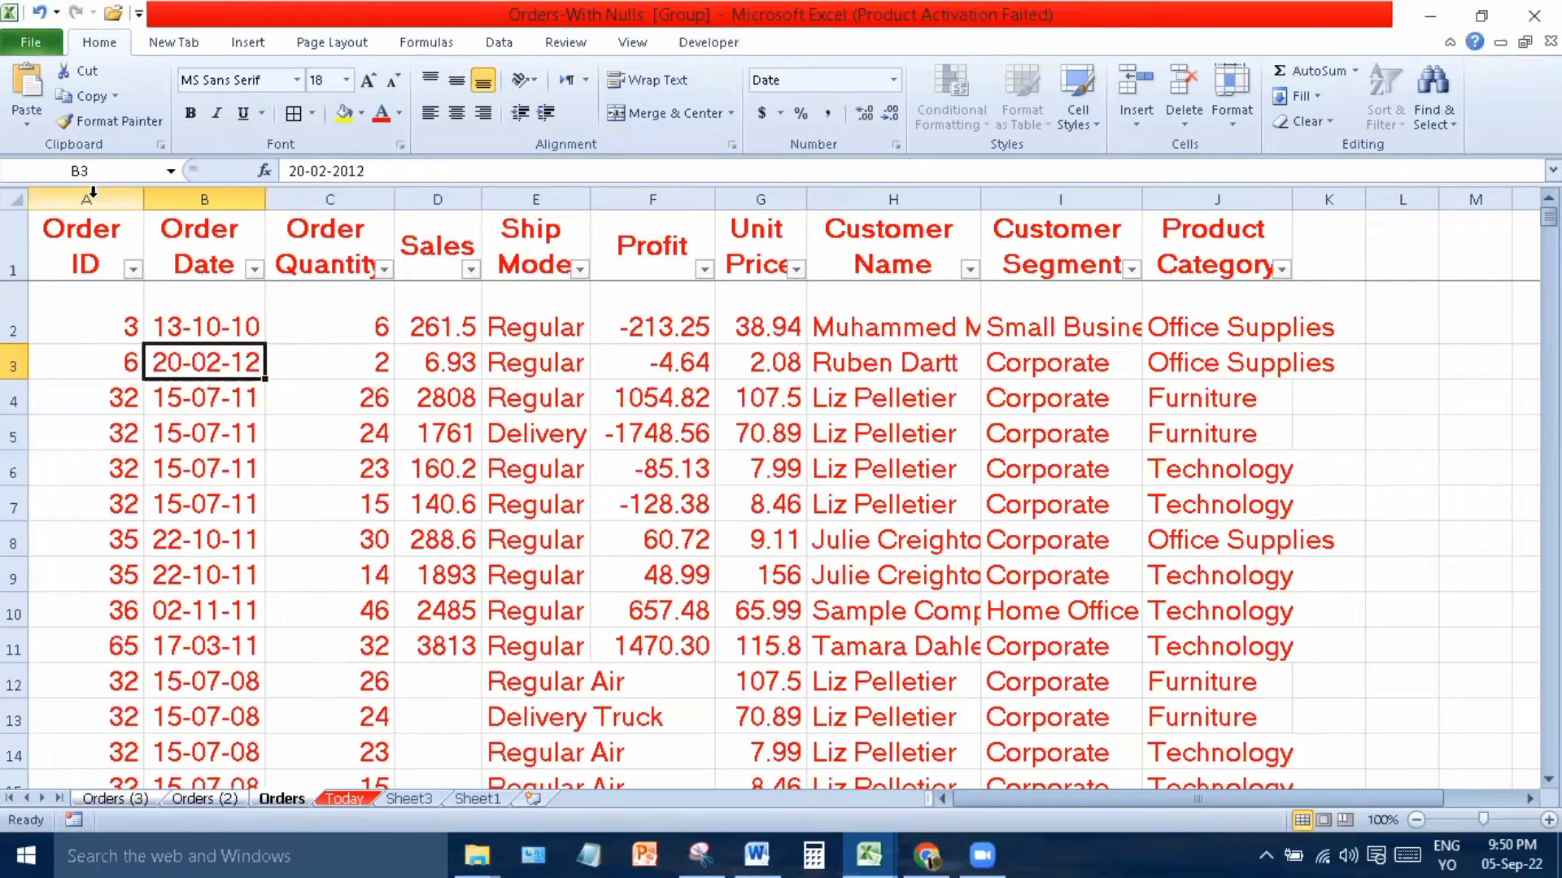
{"action": "left_click", "coordinate": [207, 392]}
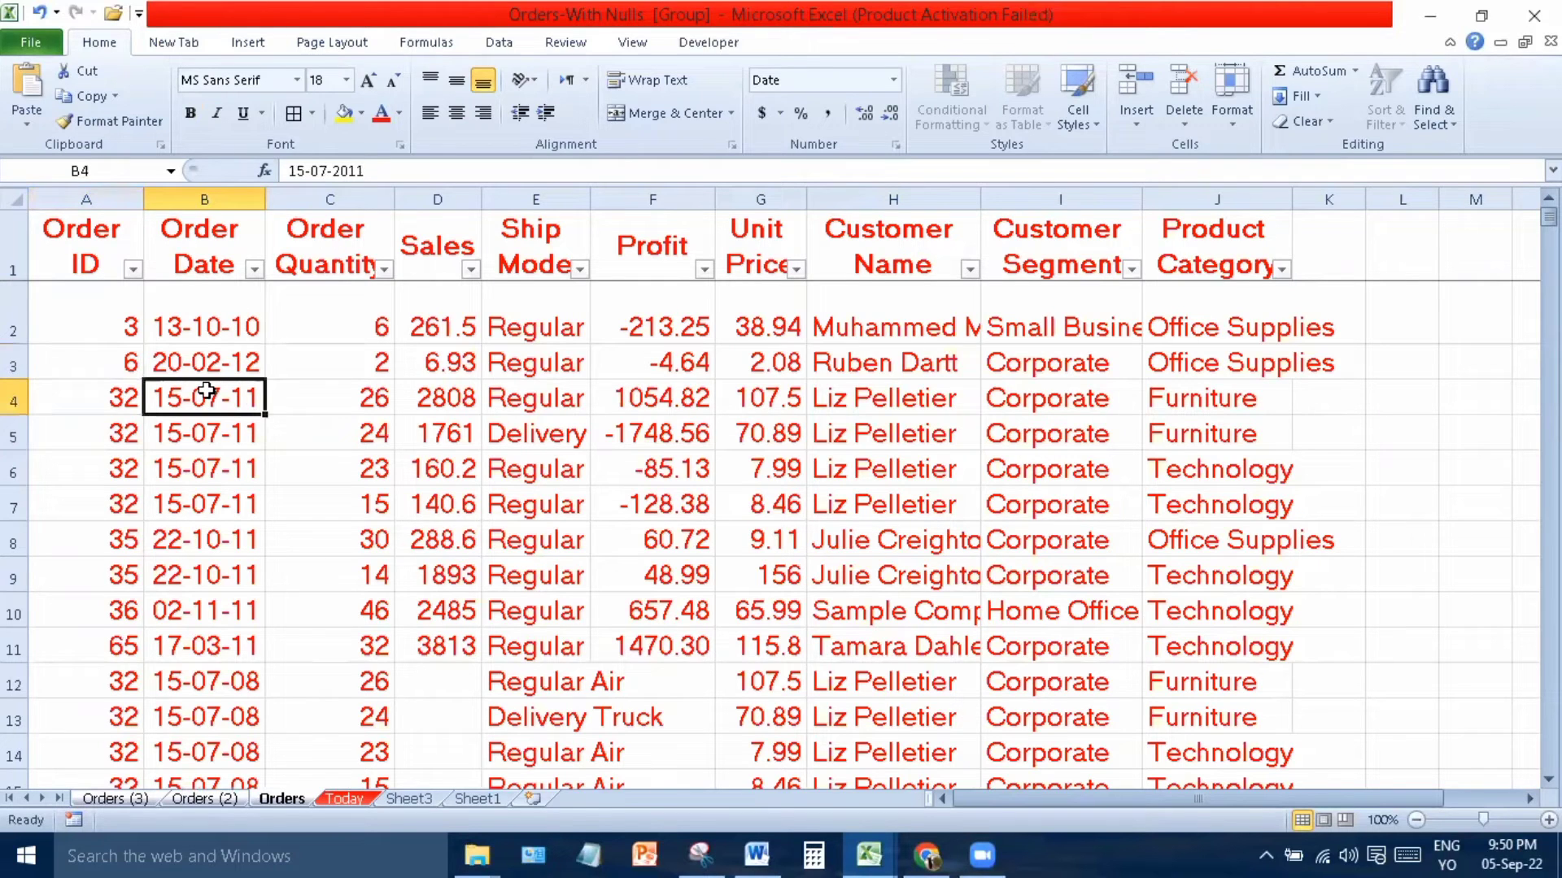
Insert a blank row above the header row of the Orders worksheet.
{"action": "left_click", "coordinate": [17, 237]}
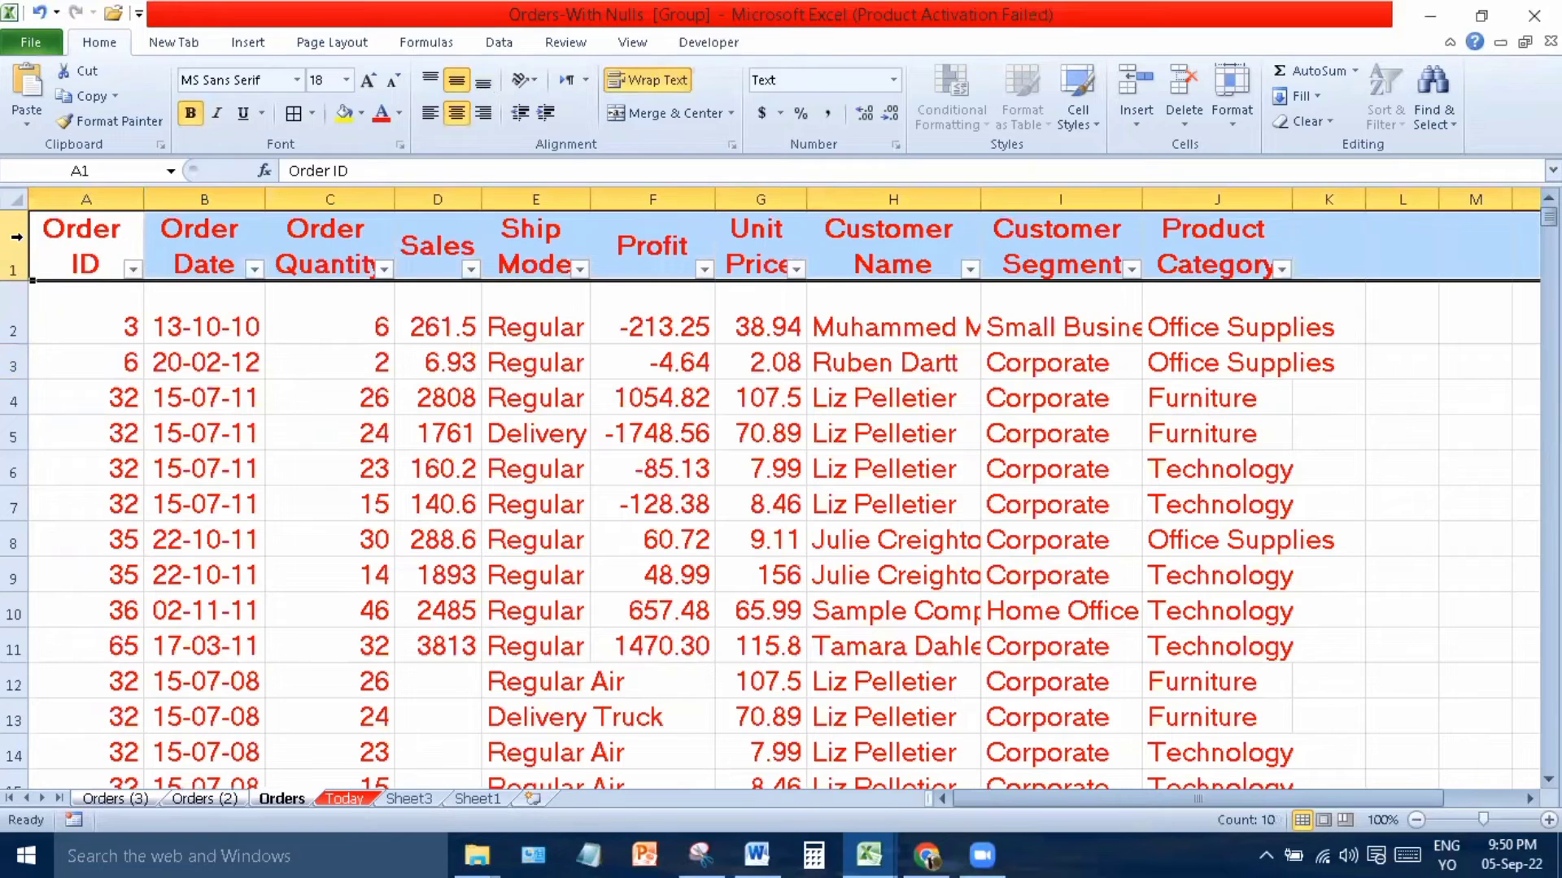
{"action": "key", "text": "ctrl+shift+plus"}
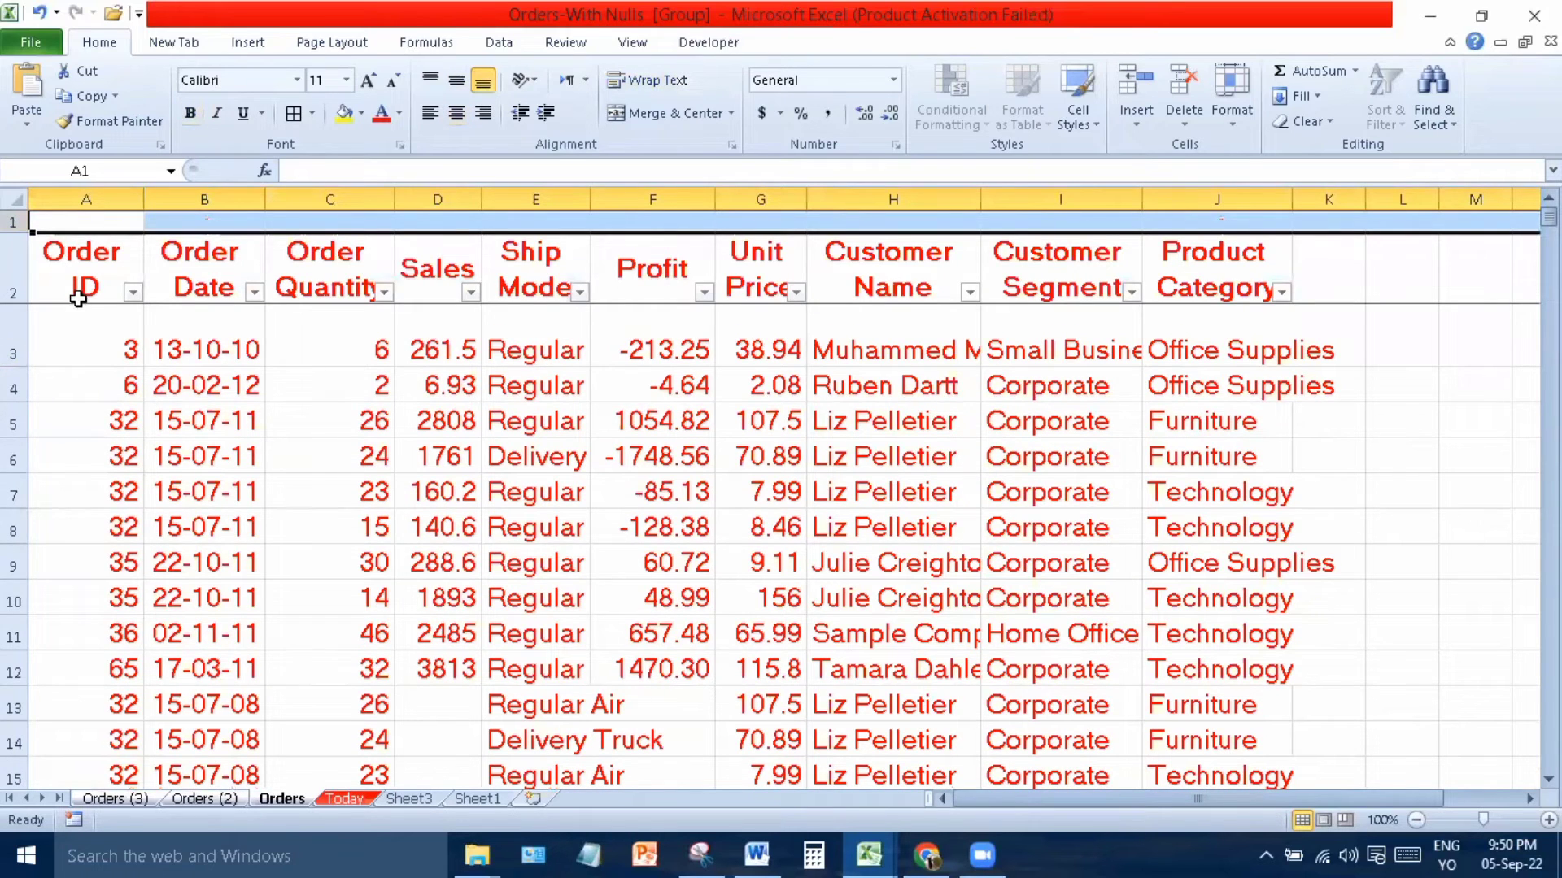
{"action": "left_click", "coordinate": [31, 261]}
{"action": "left_click", "coordinate": [16, 257]}
{"action": "right_click", "coordinate": [16, 258]}
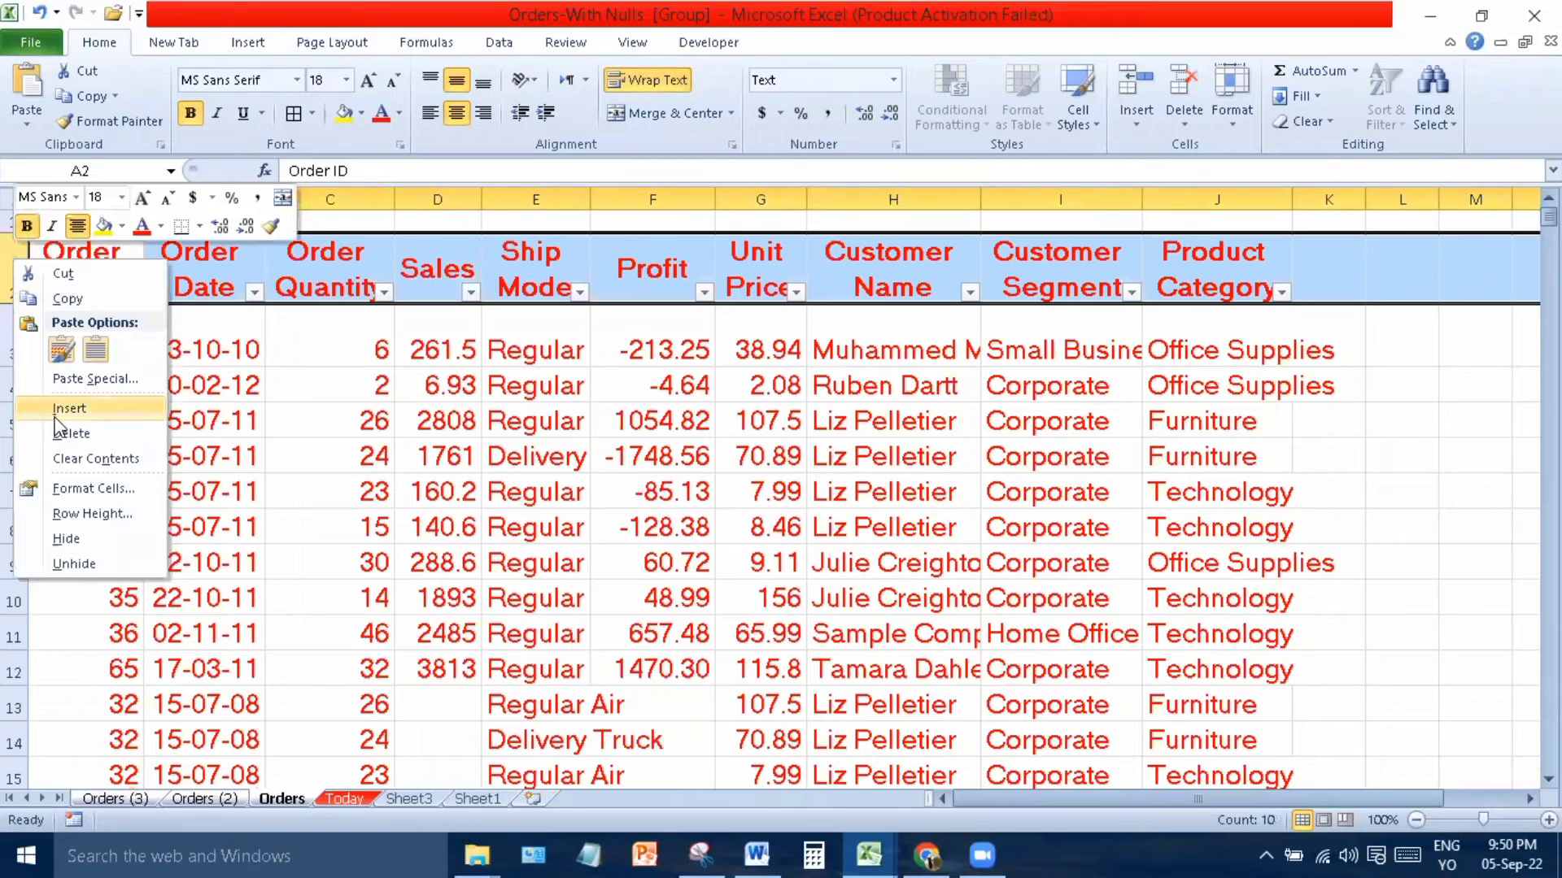
{"action": "key", "text": "Escape"}
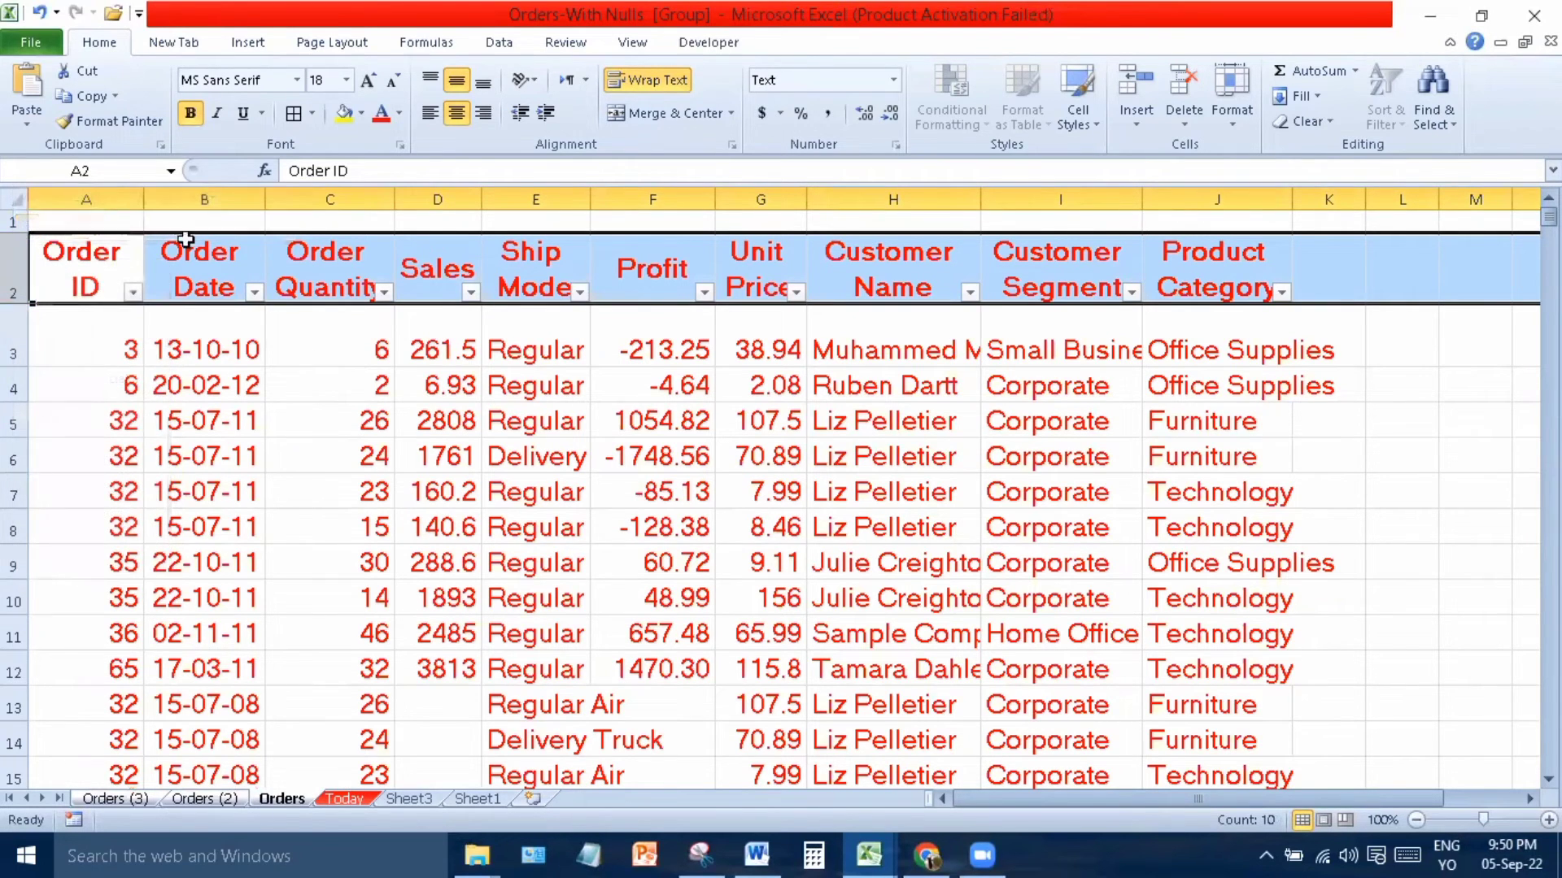
Make the blank row 1 taller, and merge and center cells A1:J1 across the table's width.
{"action": "left_click_drag", "start_coordinate": [13, 230], "coordinate": [1236, 157]}
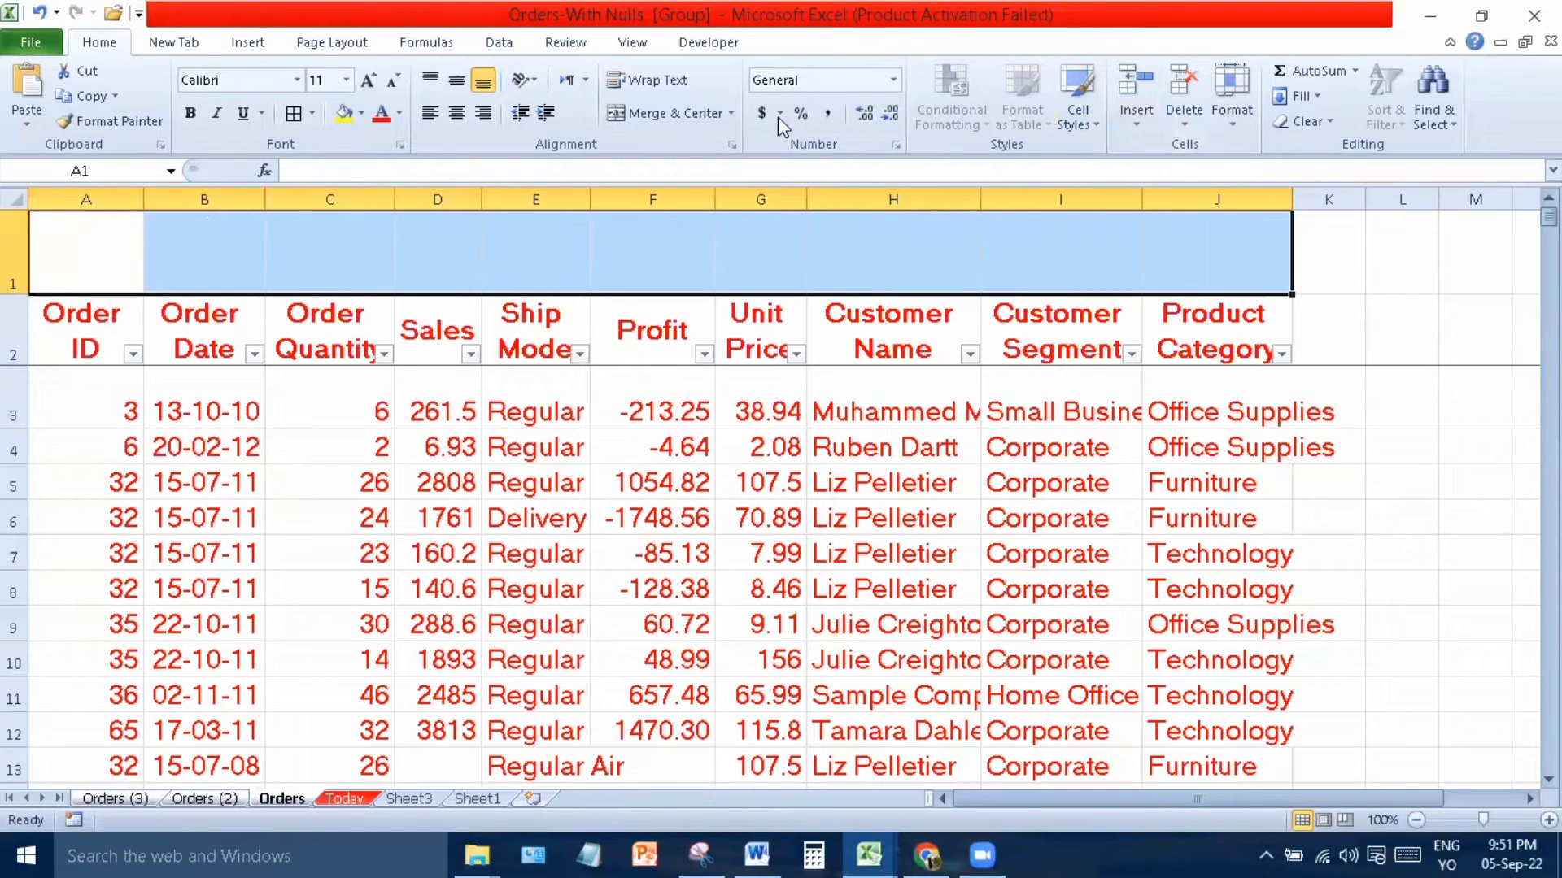
{"action": "left_click", "coordinate": [675, 114]}
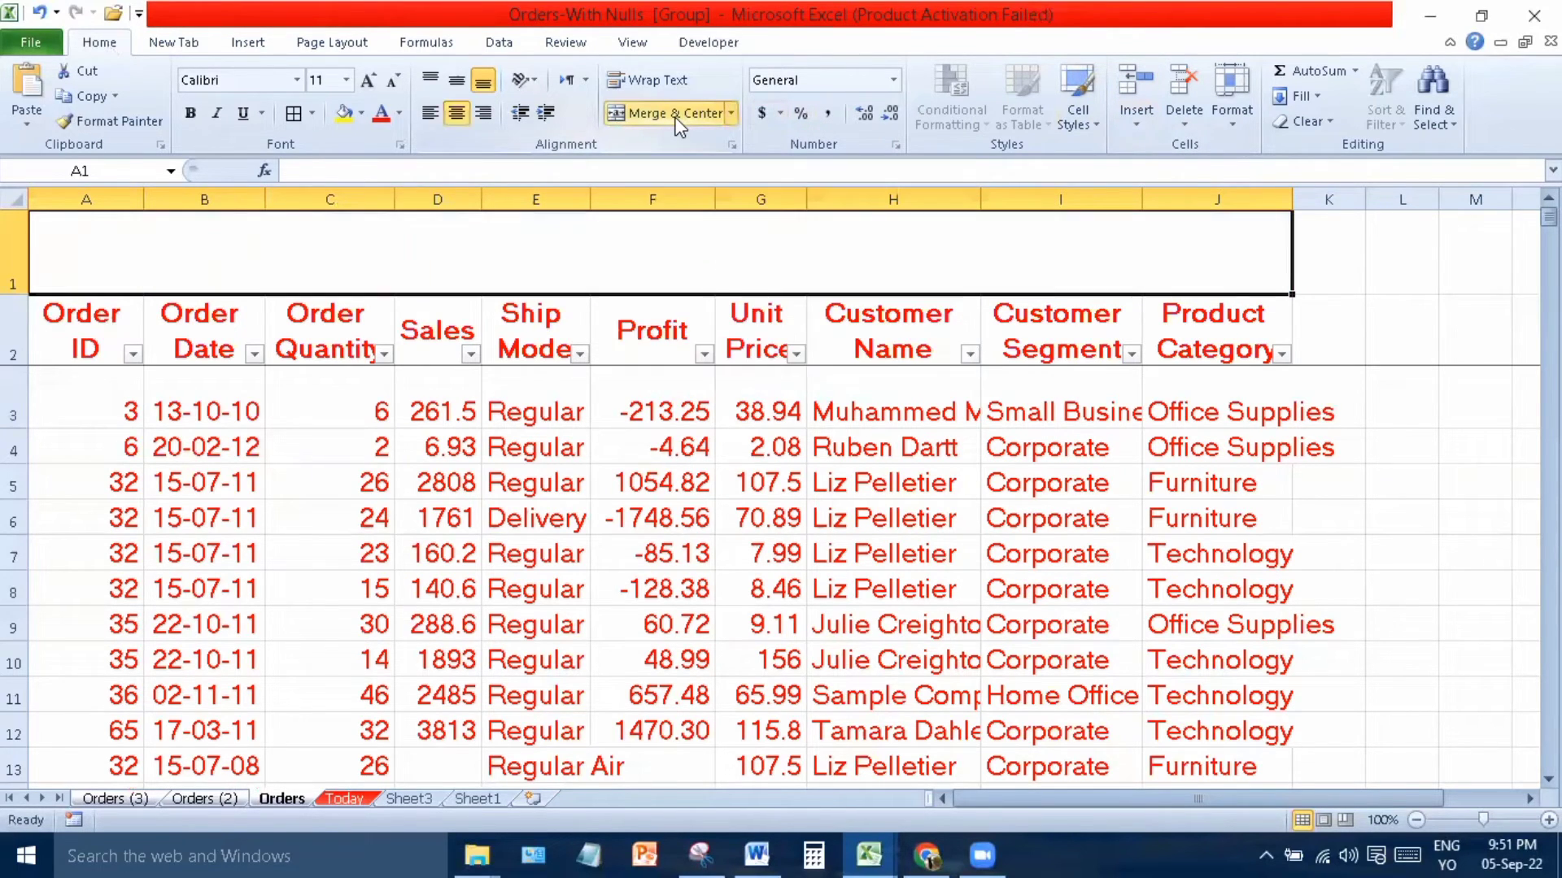
{"action": "left_click", "coordinate": [608, 348]}
Enter the title "Details with Null" in the merged cell above the table.
{"action": "left_click", "coordinate": [522, 282]}
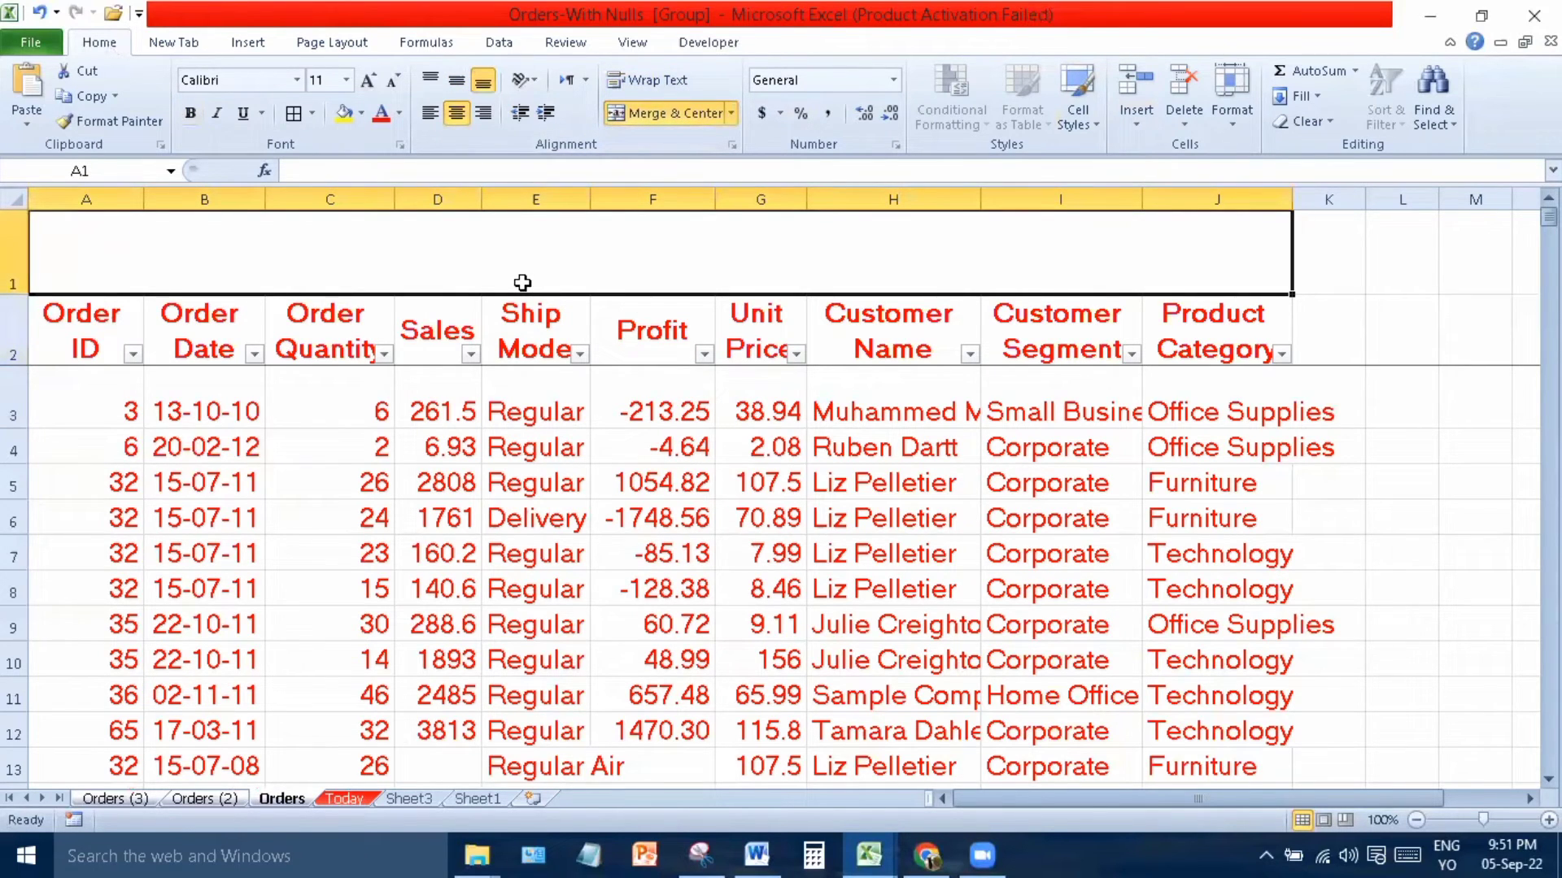
{"action": "type", "text": "Detail"}
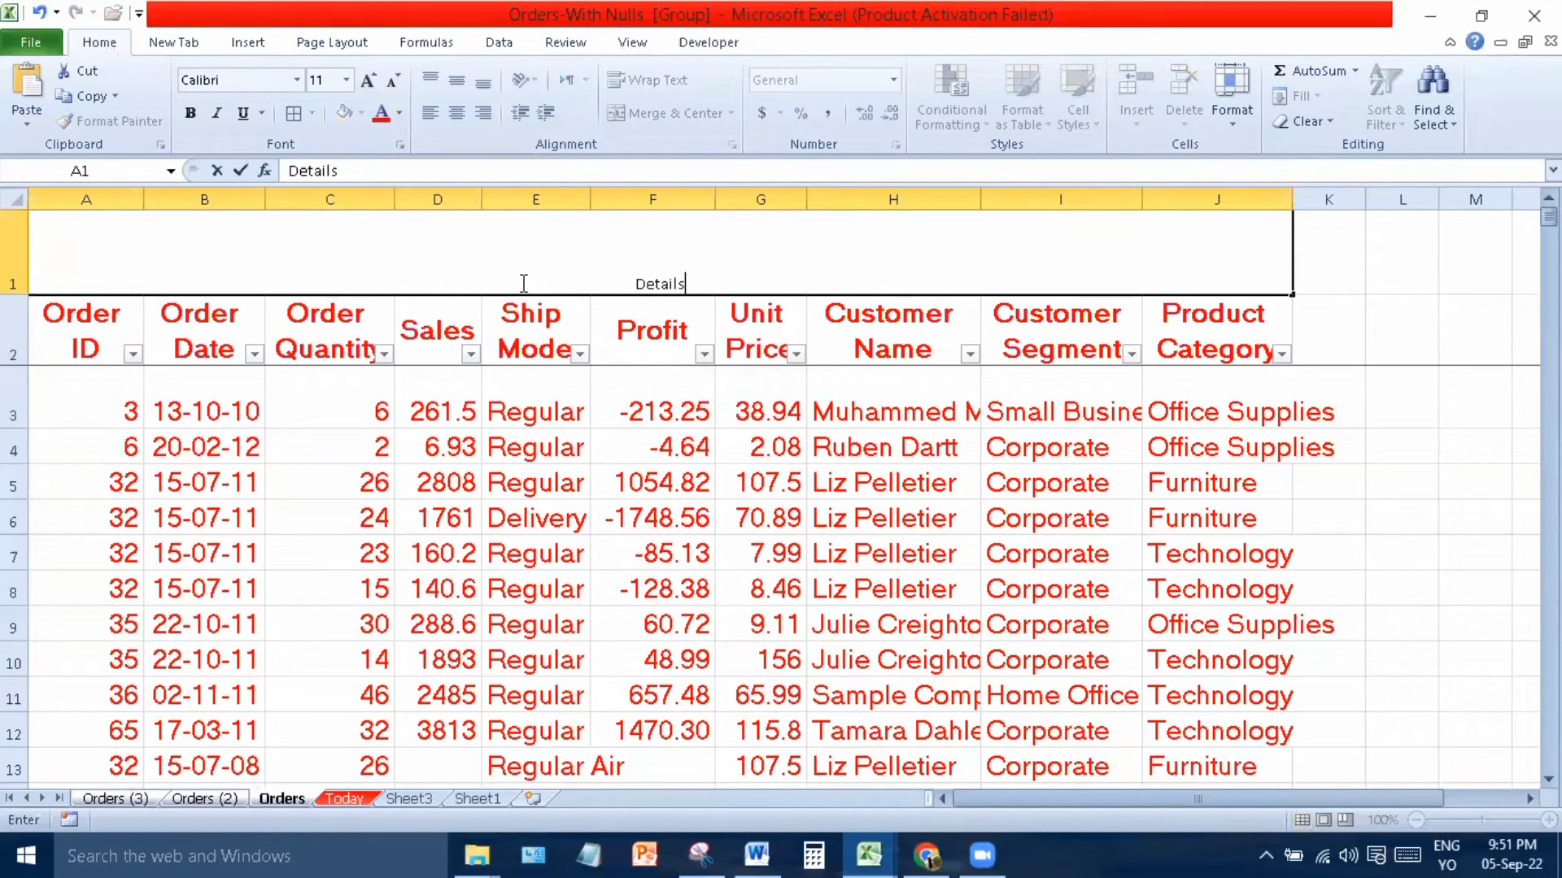
{"action": "type", "text": "s with Null"}
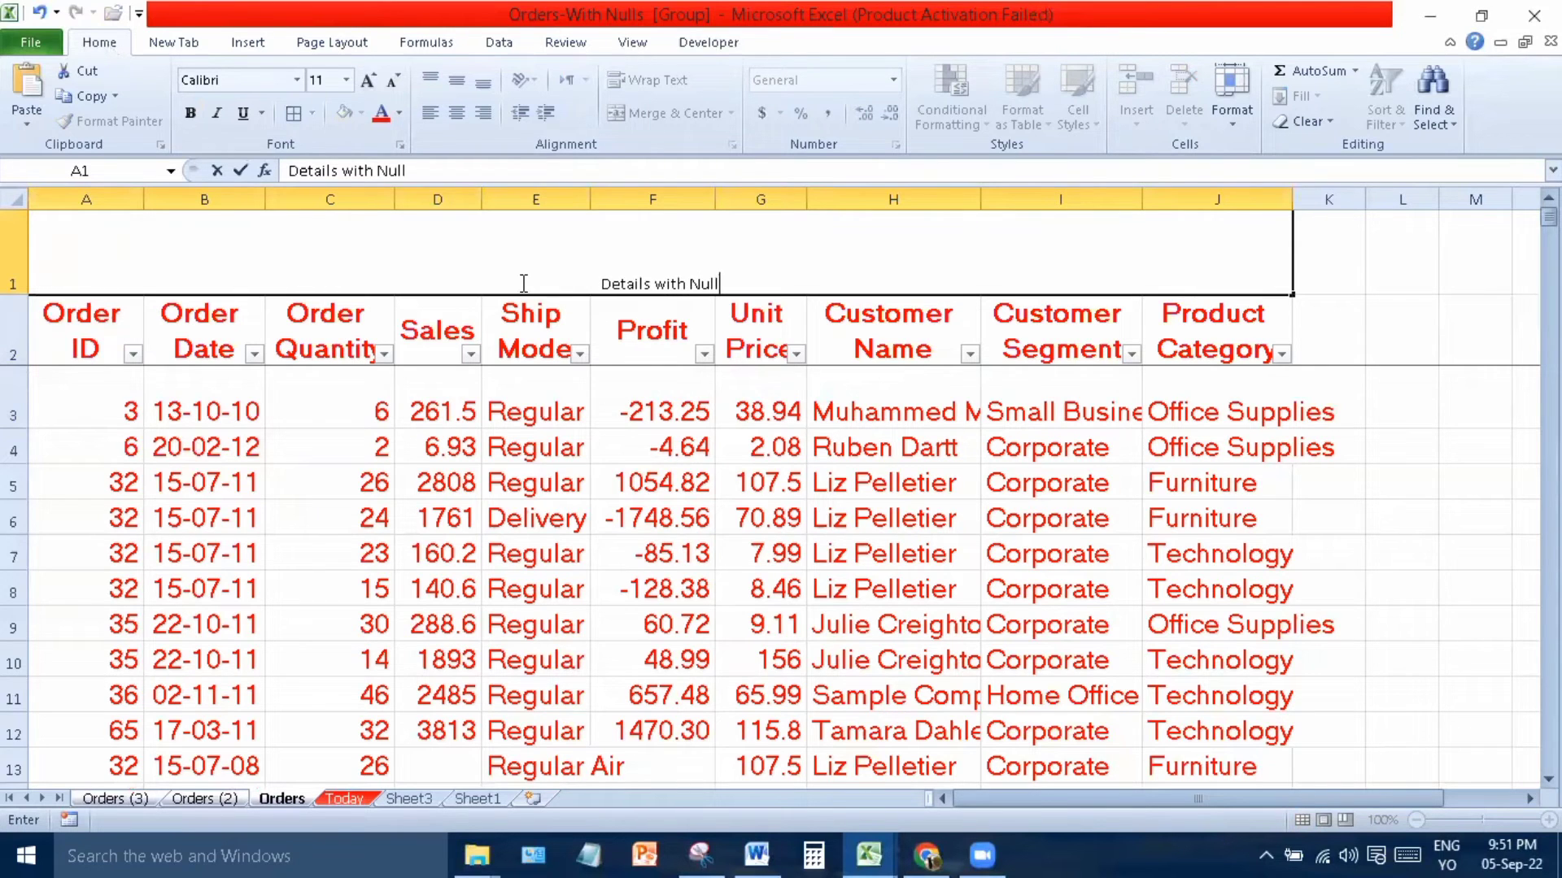
{"action": "key", "text": "Return"}
Middle-align the "Details with Null" title vertically and format it in Arial Unicode MS at size 24.
{"action": "left_click", "coordinate": [588, 271]}
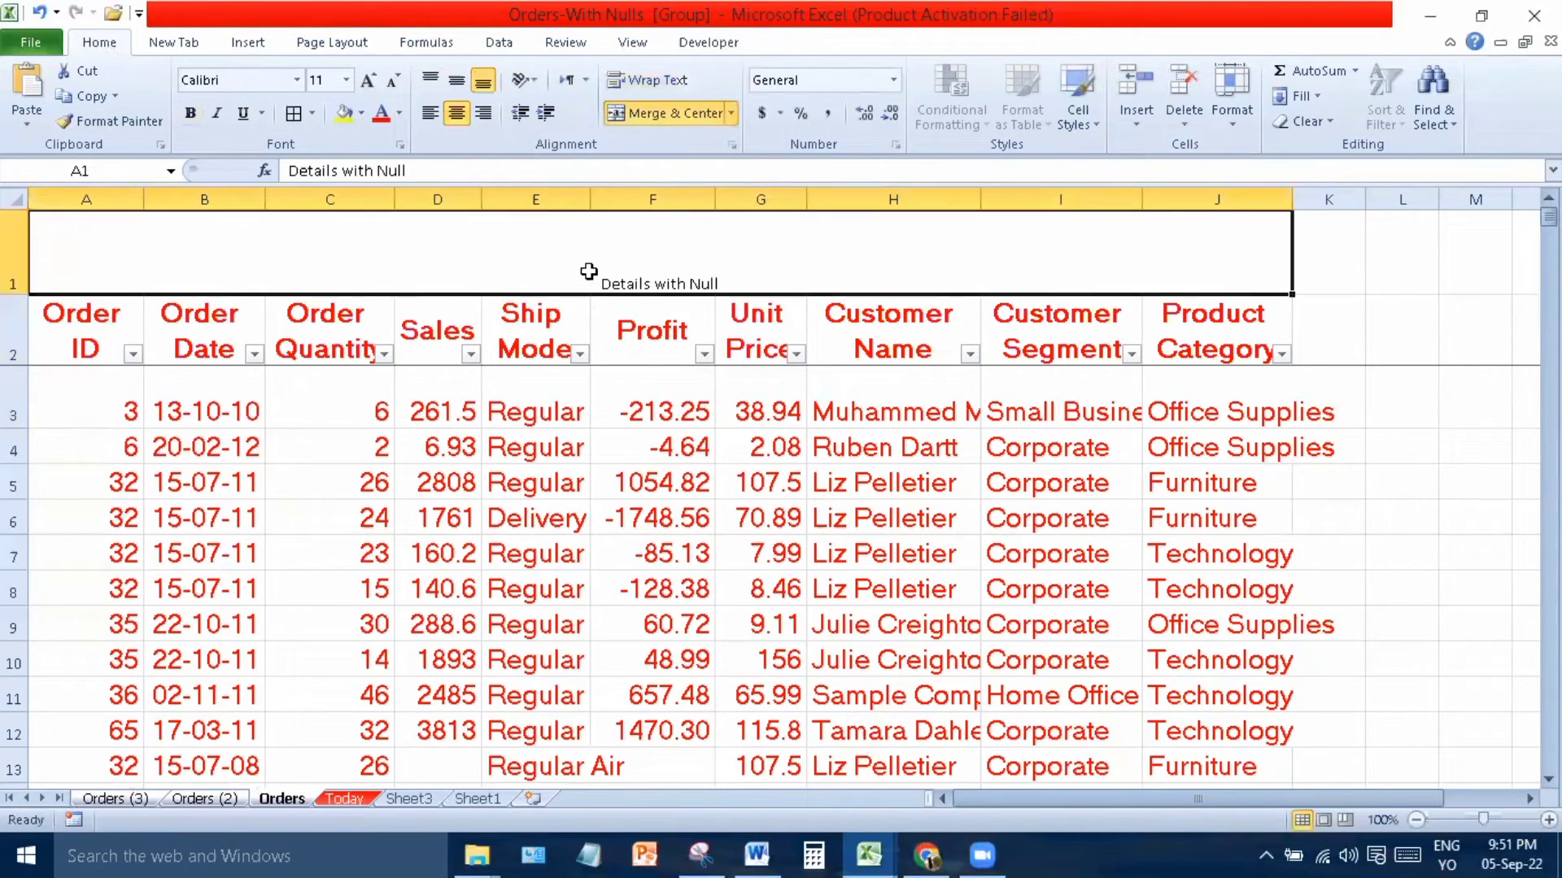
{"action": "left_click", "coordinate": [458, 82]}
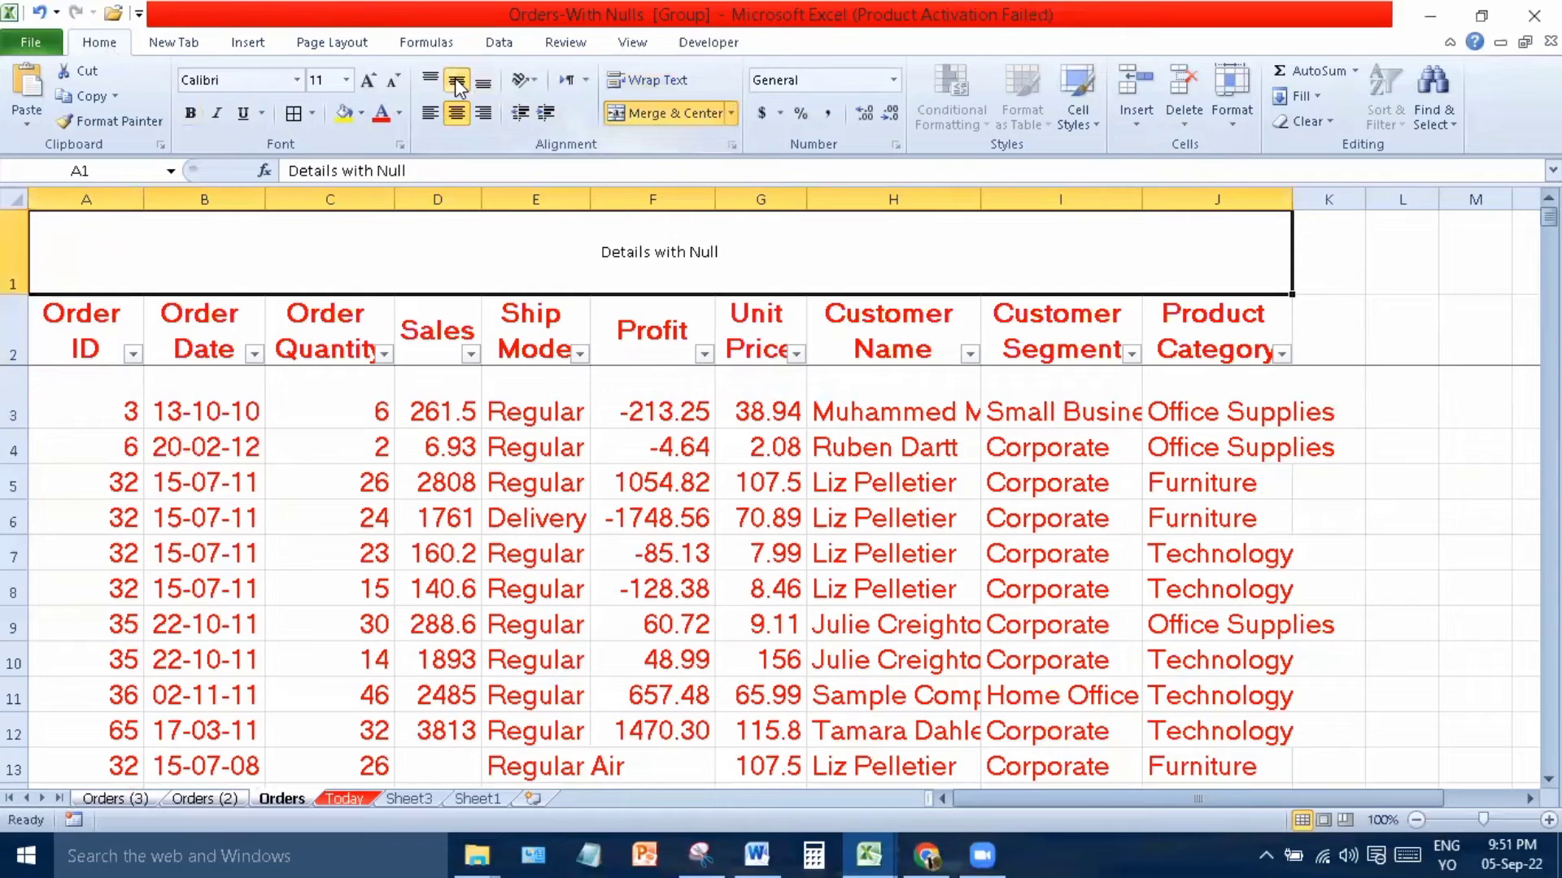
{"action": "left_click", "coordinate": [380, 82]}
{"action": "left_click", "coordinate": [380, 81]}
{"action": "left_click", "coordinate": [379, 82]}
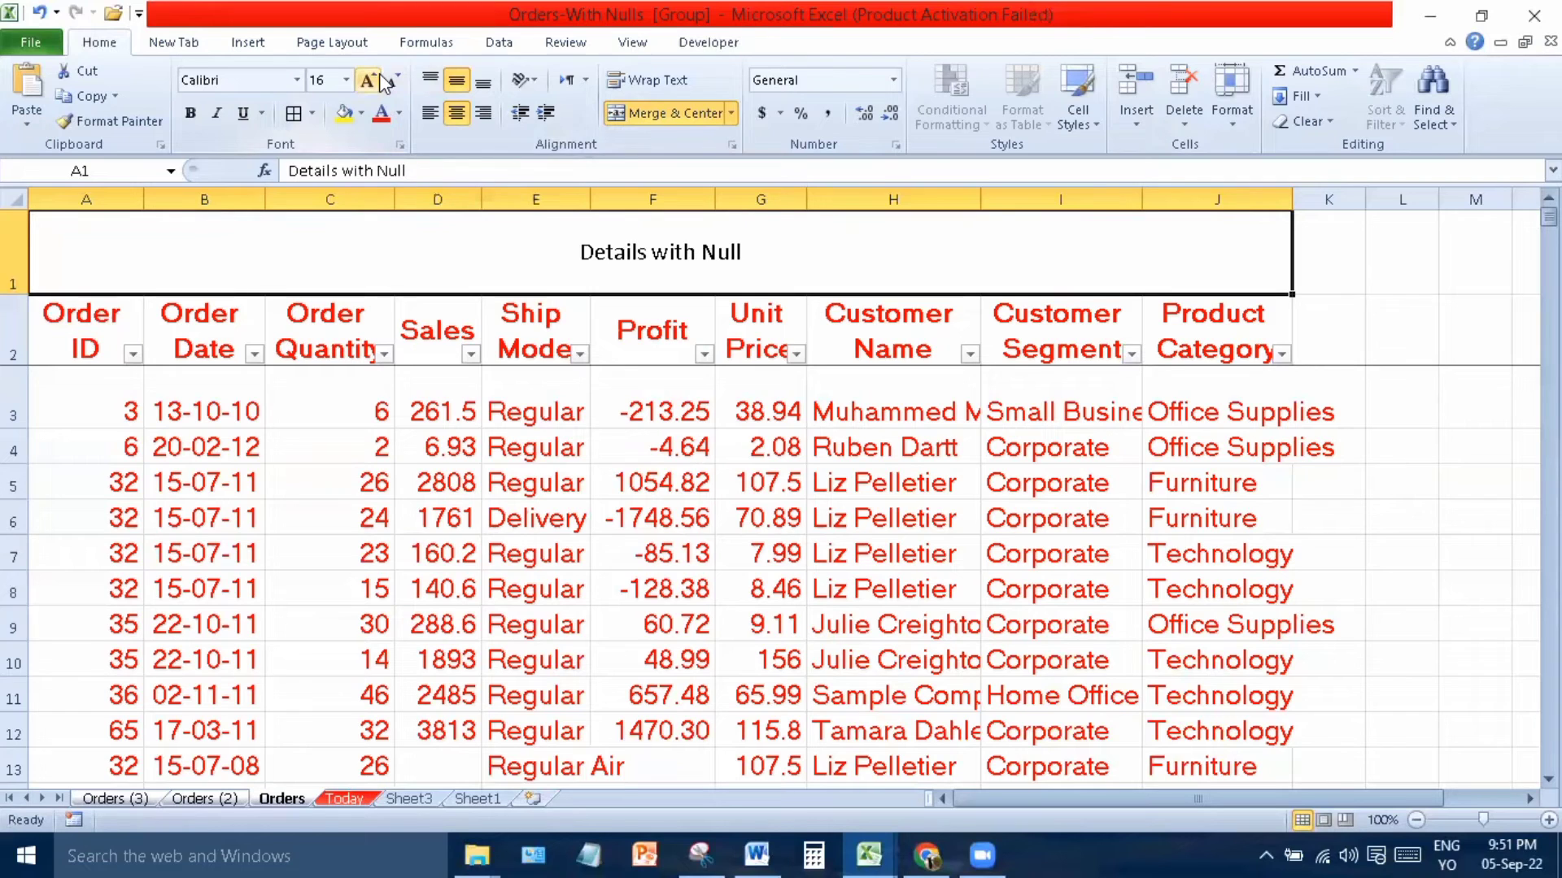
{"action": "left_click", "coordinate": [380, 81]}
{"action": "left_click", "coordinate": [380, 81]}
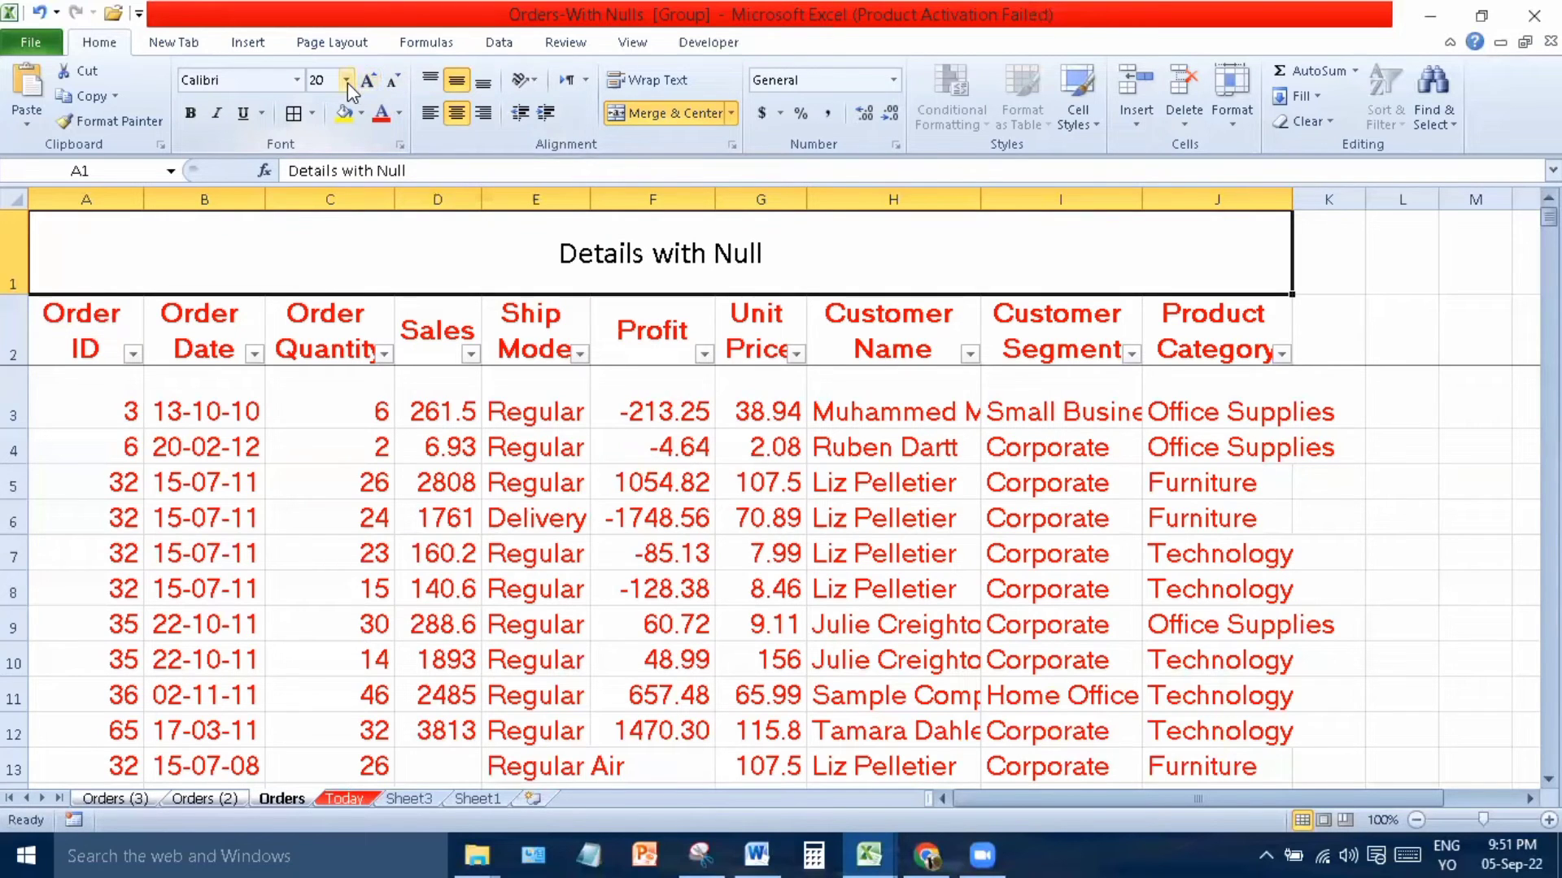
{"action": "left_click", "coordinate": [348, 81]}
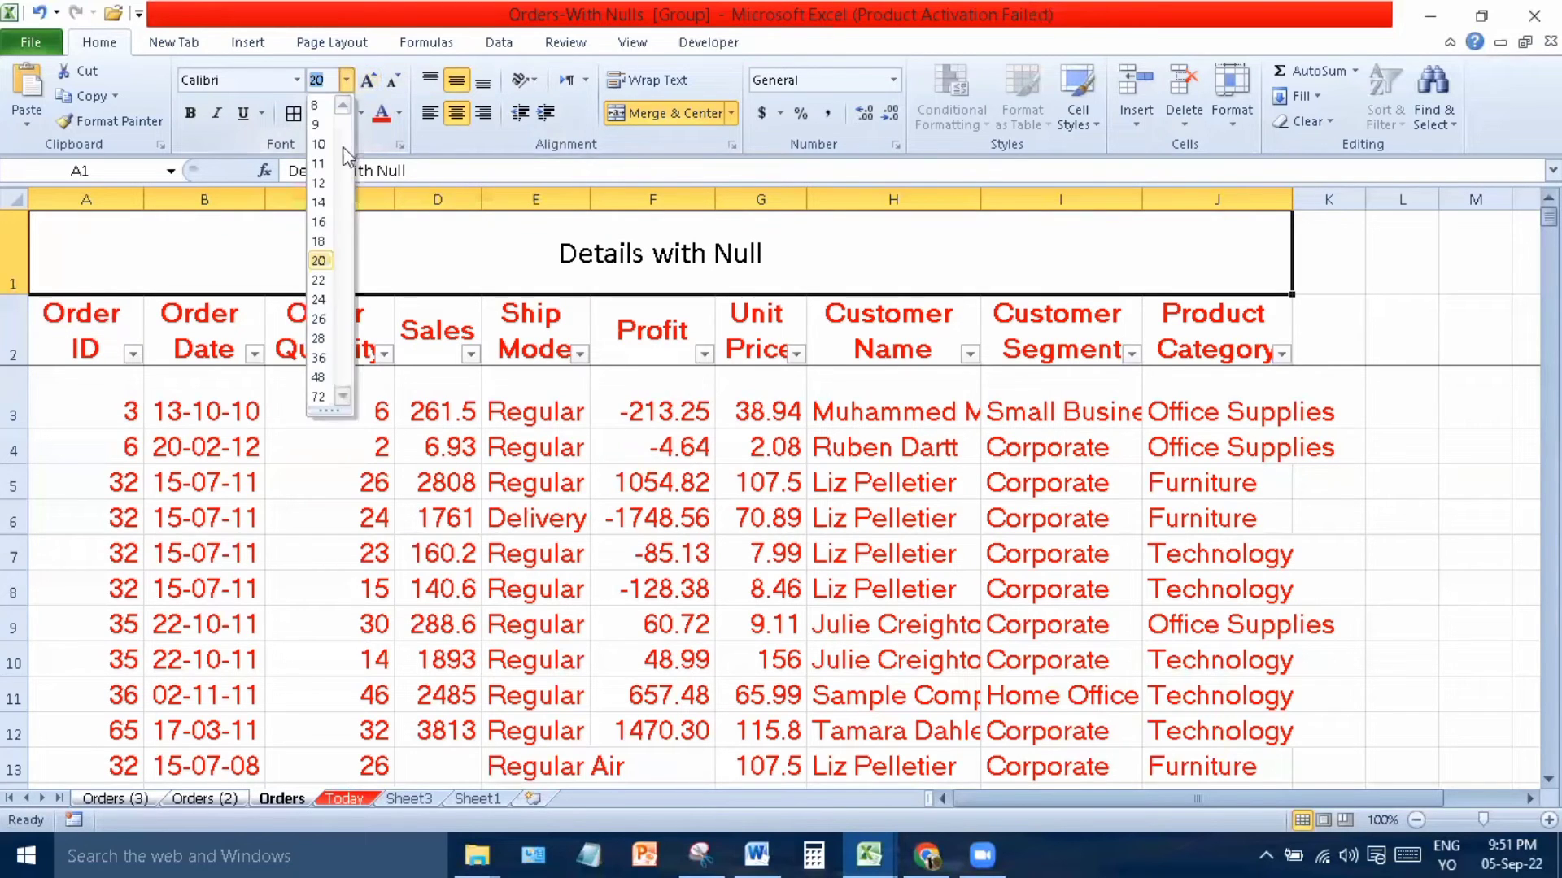
{"action": "left_click", "coordinate": [320, 301]}
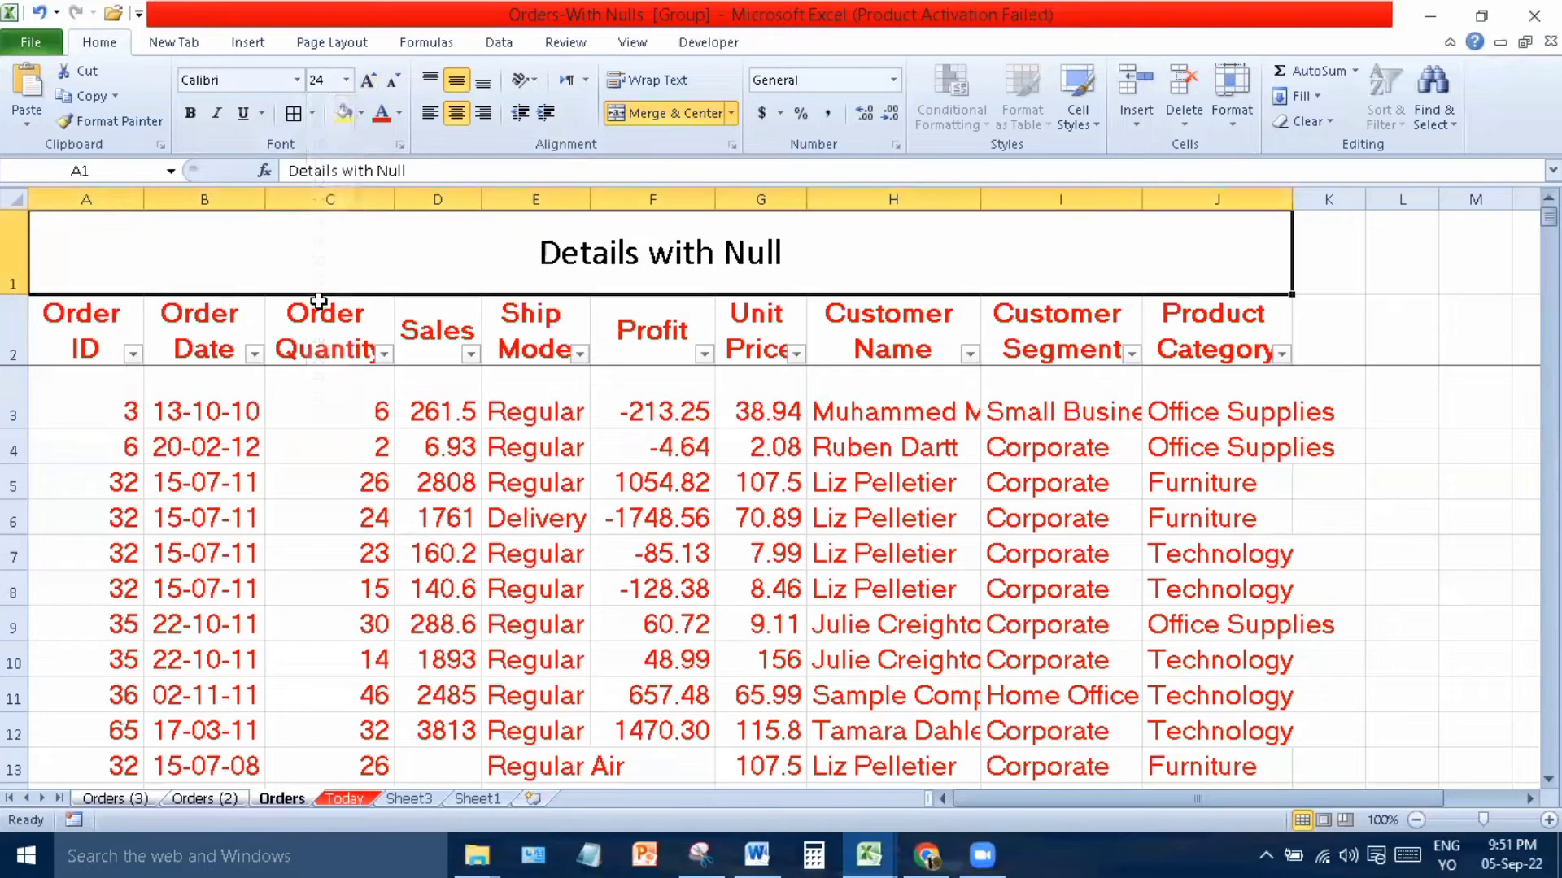
{"action": "left_click", "coordinate": [297, 81]}
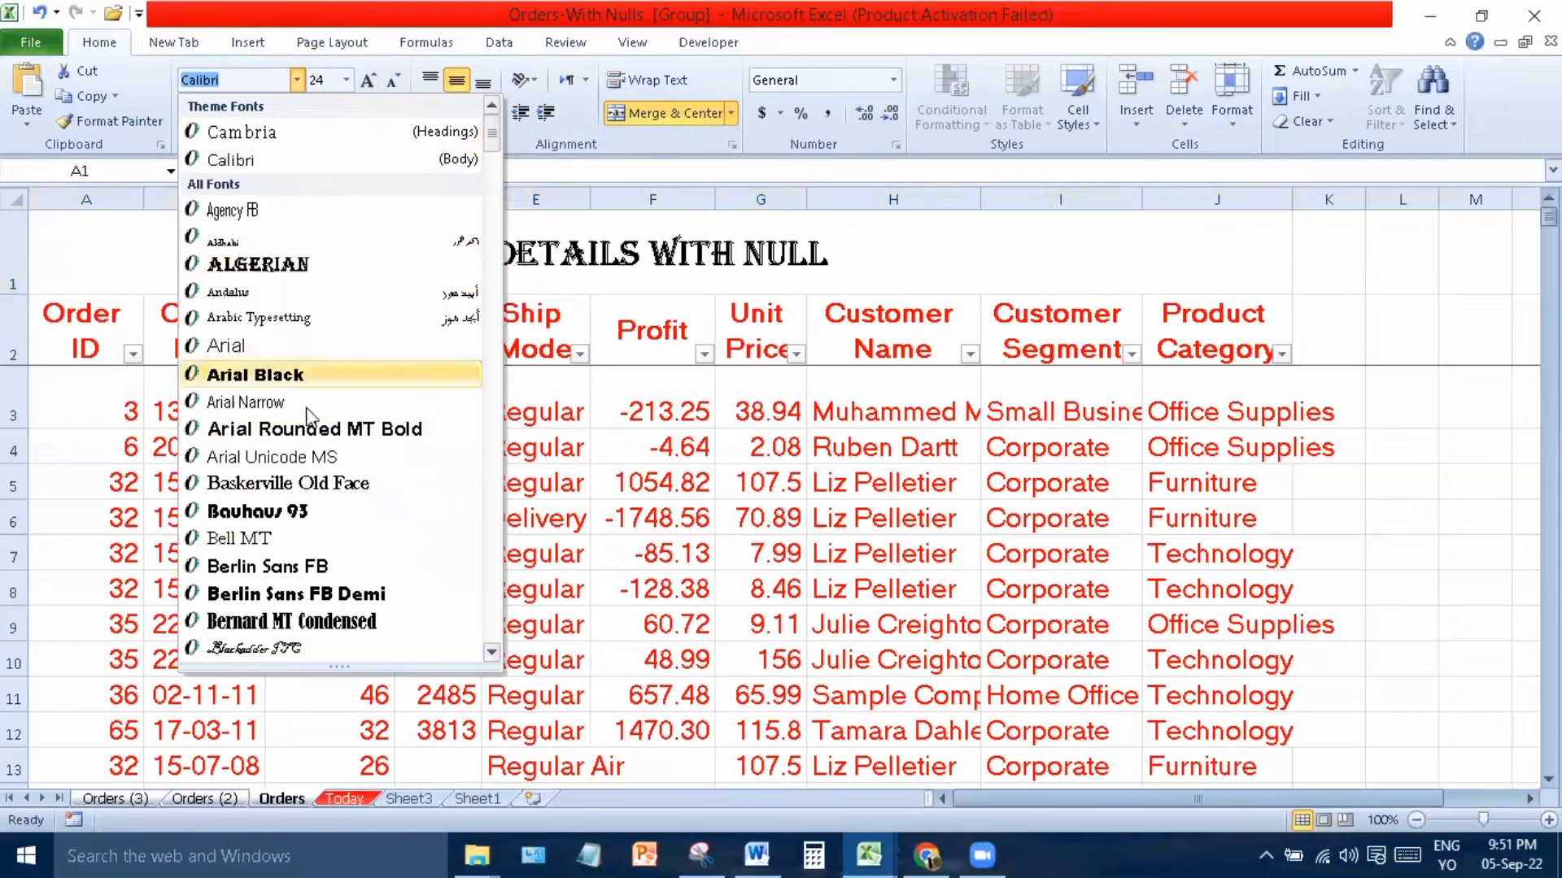
{"action": "left_click", "coordinate": [310, 462]}
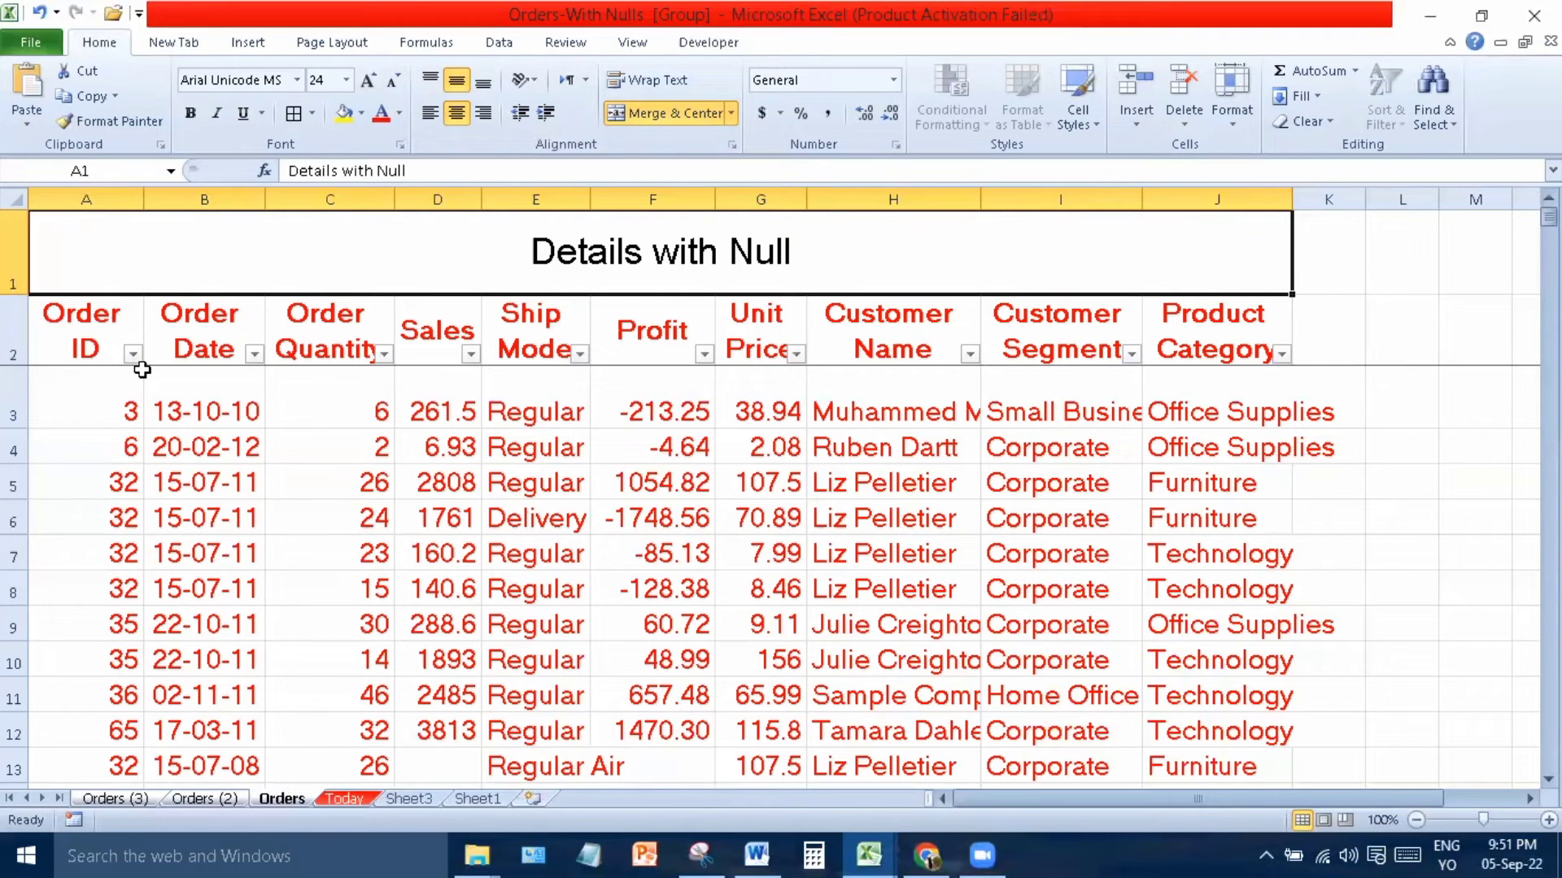
Apply text wrapping to the entire Orders table, including its data rows.
{"action": "left_click", "coordinate": [417, 560]}
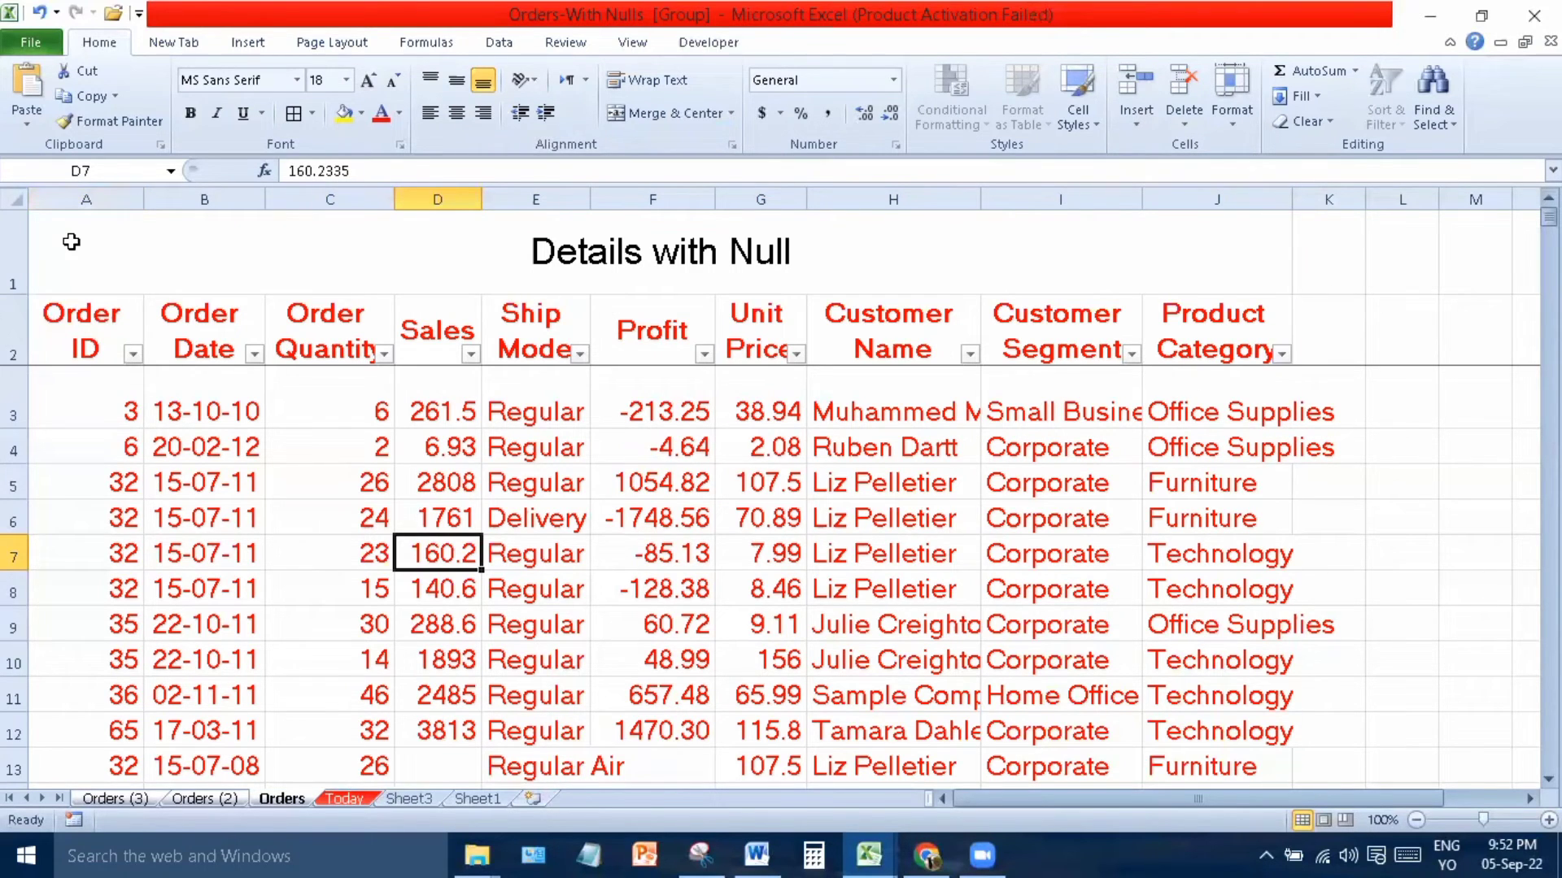
{"action": "key", "text": "ctrl+a"}
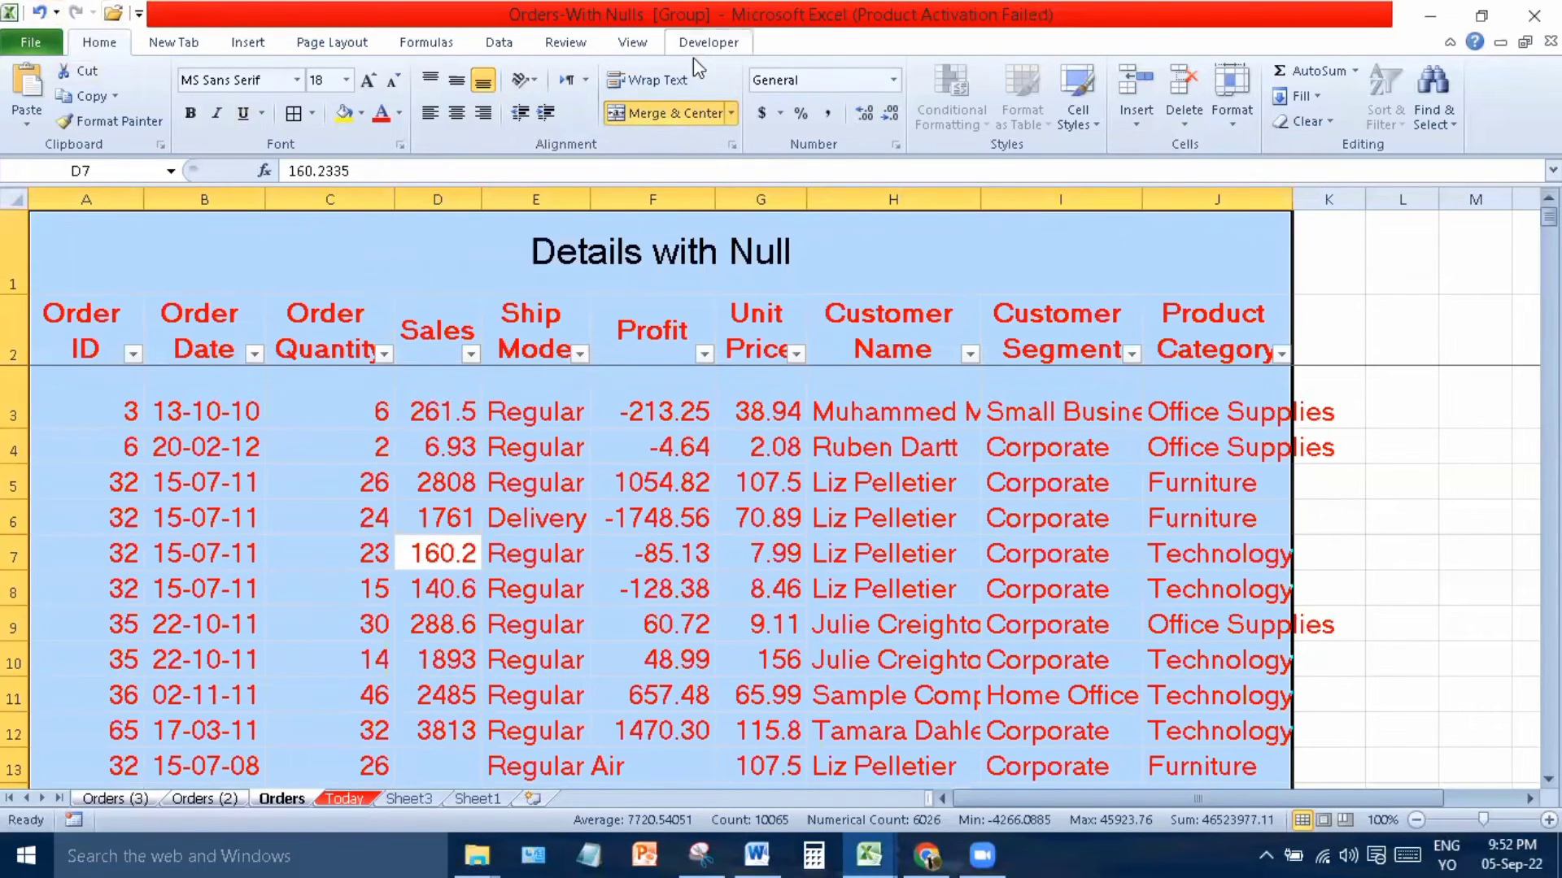
{"action": "left_click", "coordinate": [656, 80]}
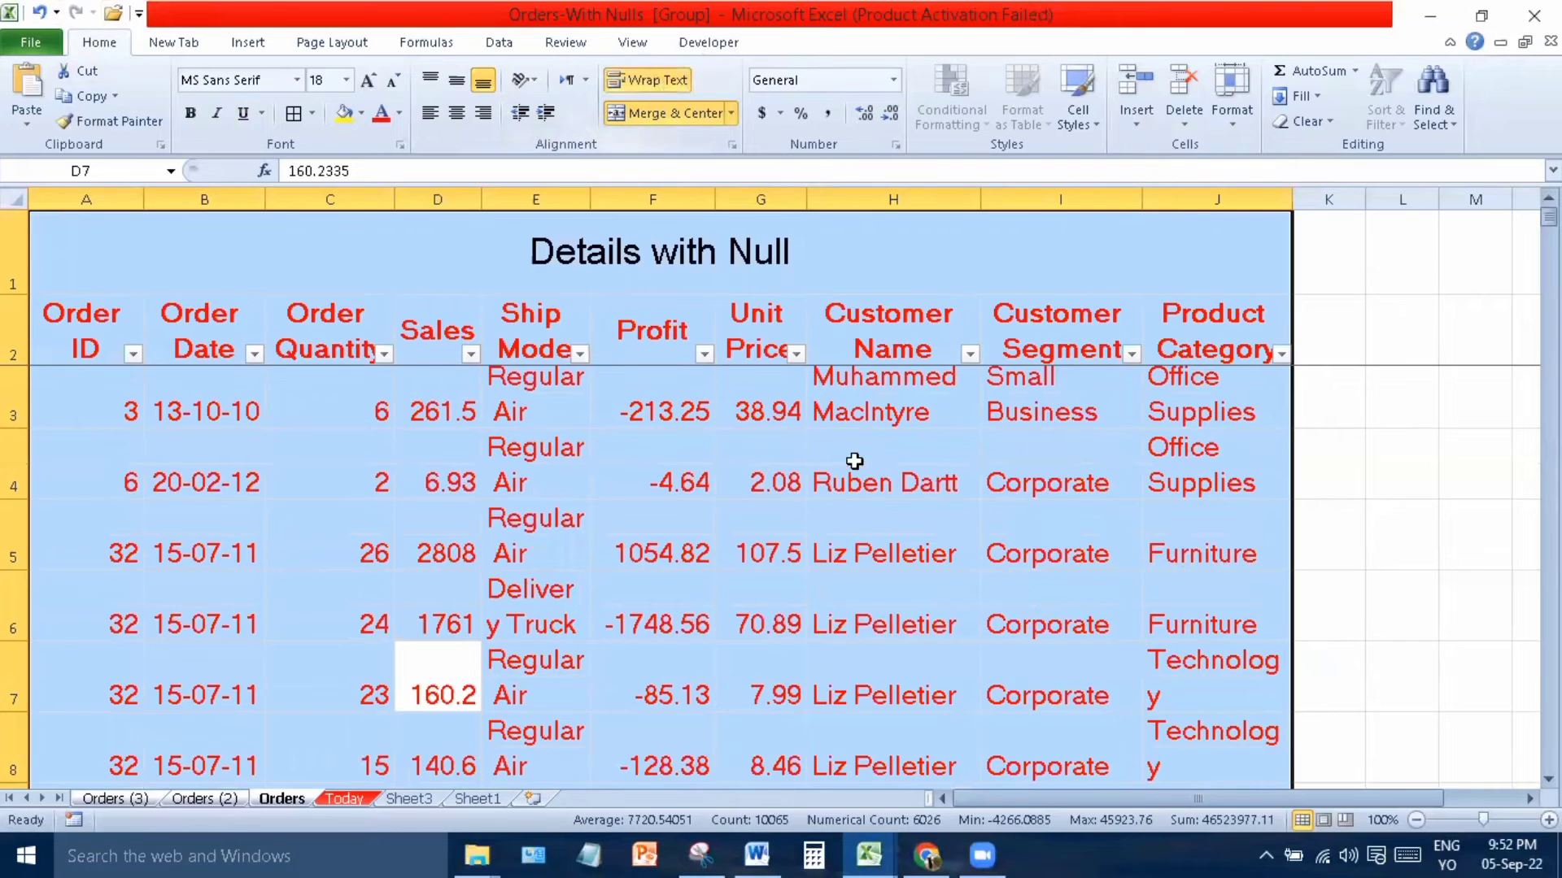
{"action": "left_click", "coordinate": [930, 622]}
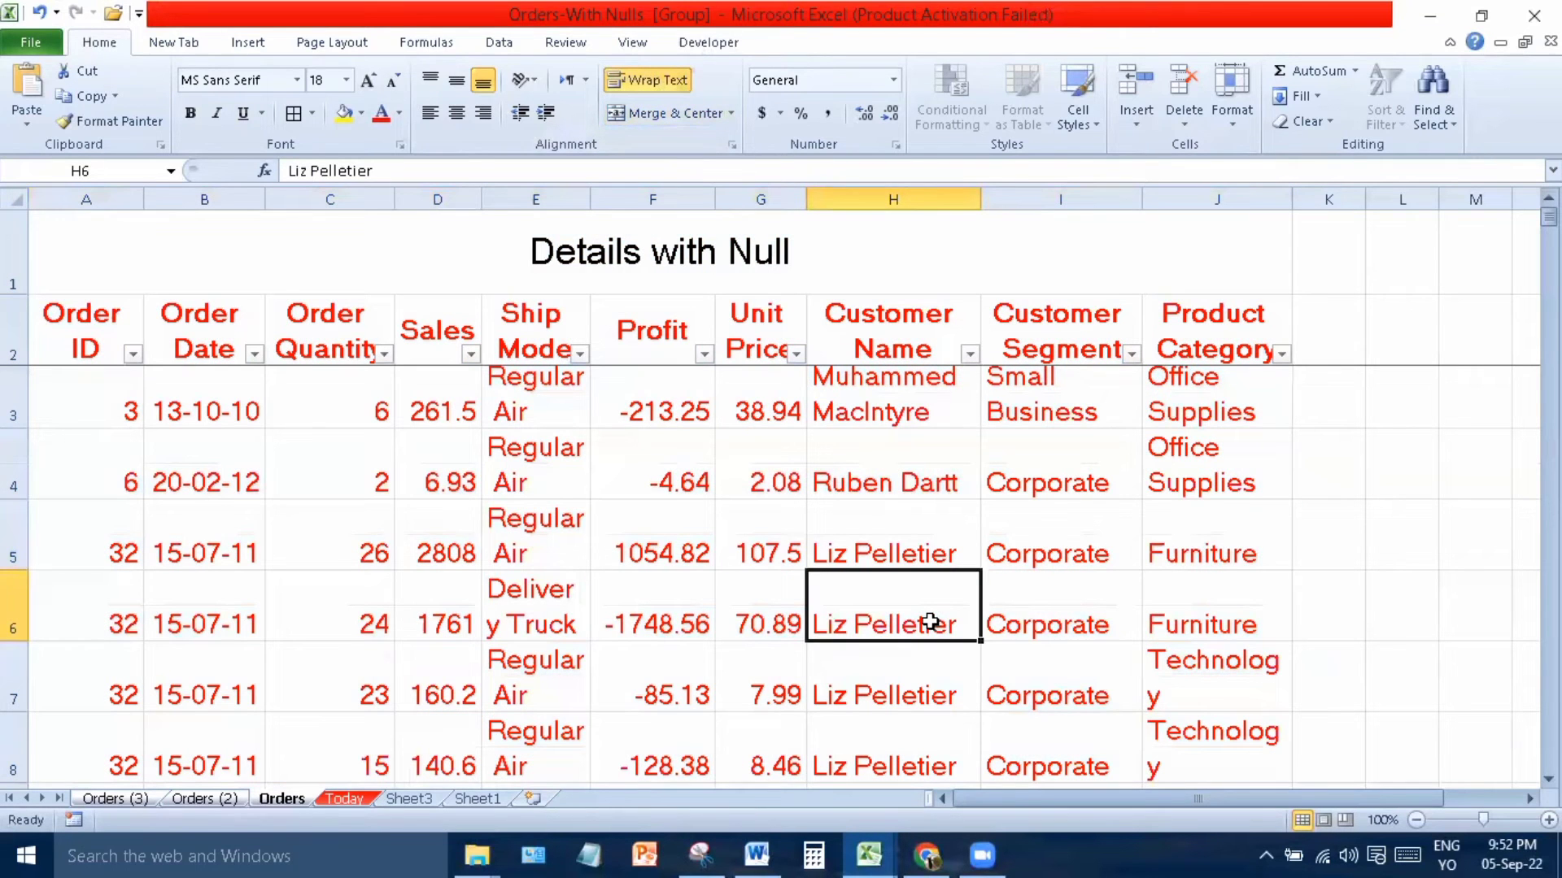
{"action": "left_click", "coordinate": [1497, 634]}
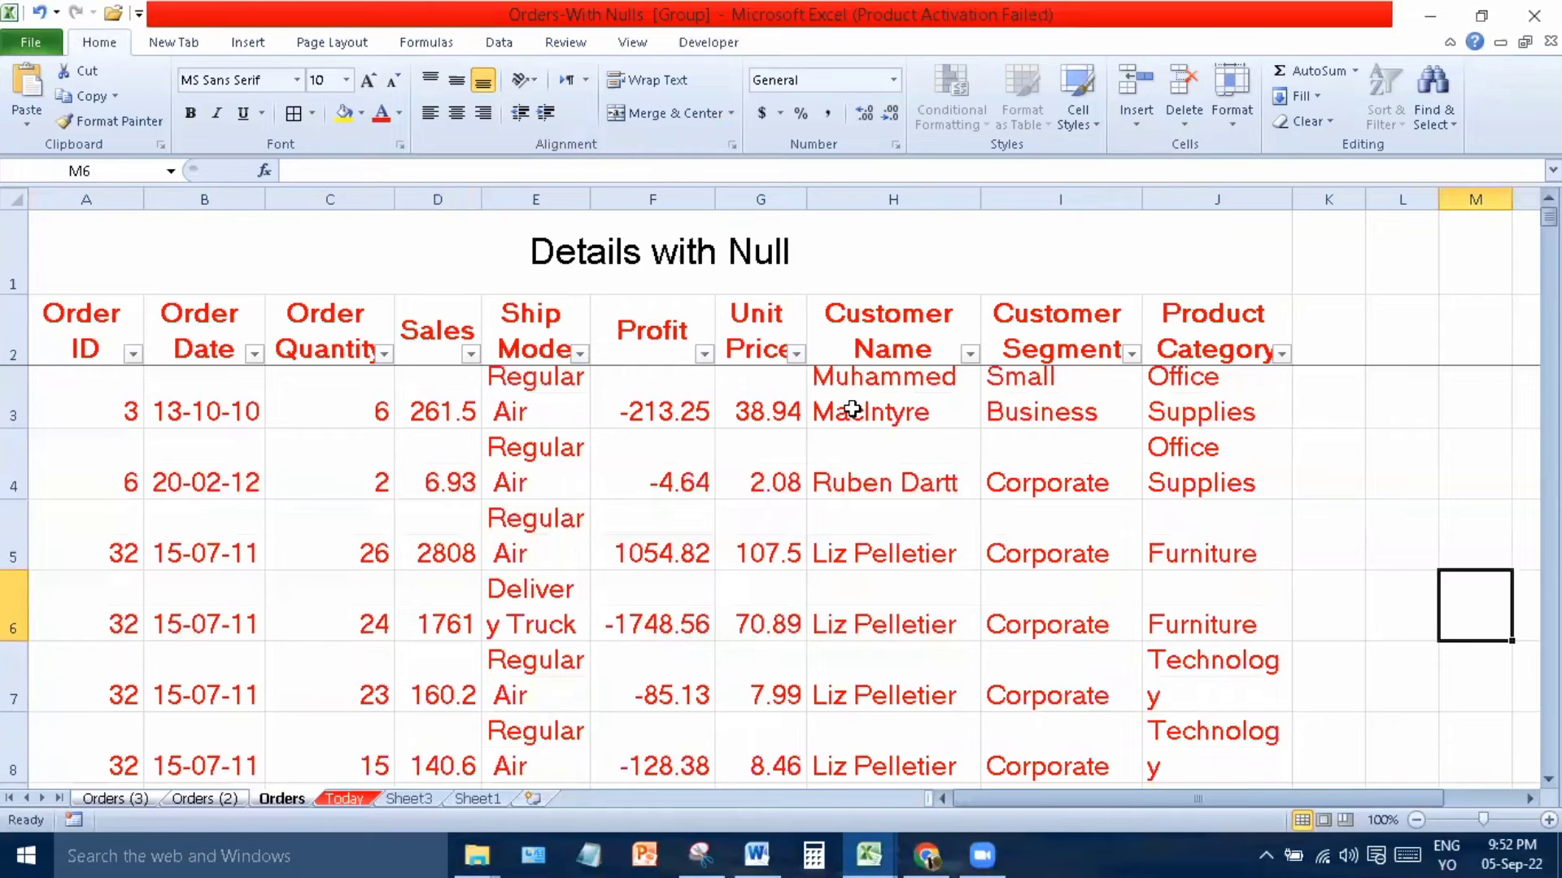
Apply All Borders to every cell of the Orders table, including the title row.
{"action": "left_click", "coordinate": [266, 259]}
{"action": "left_click", "coordinate": [242, 427]}
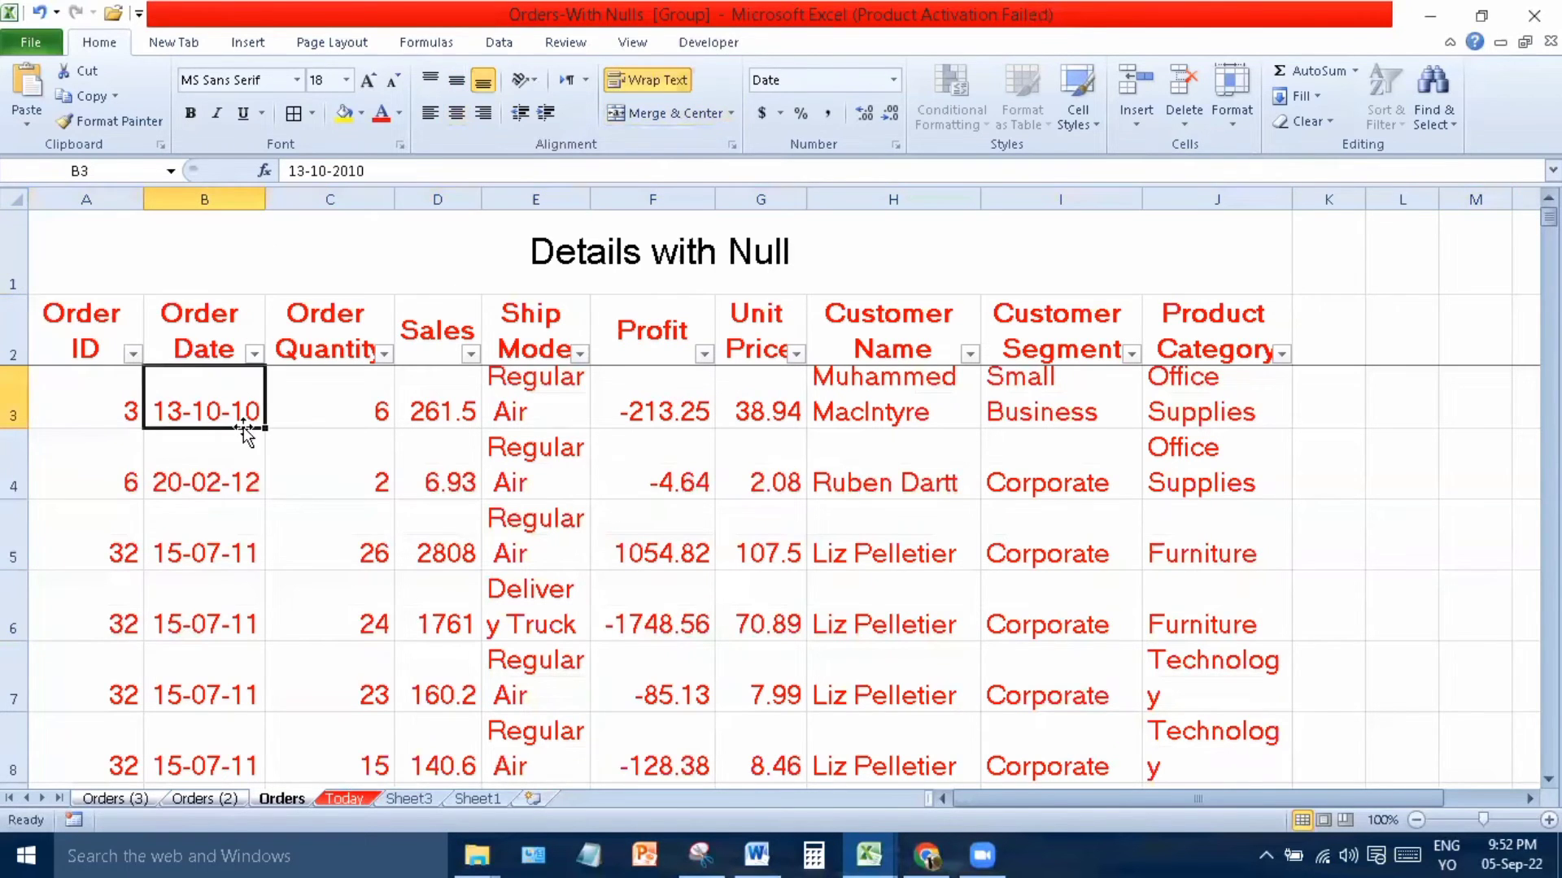
{"action": "key", "text": "ctrl+a"}
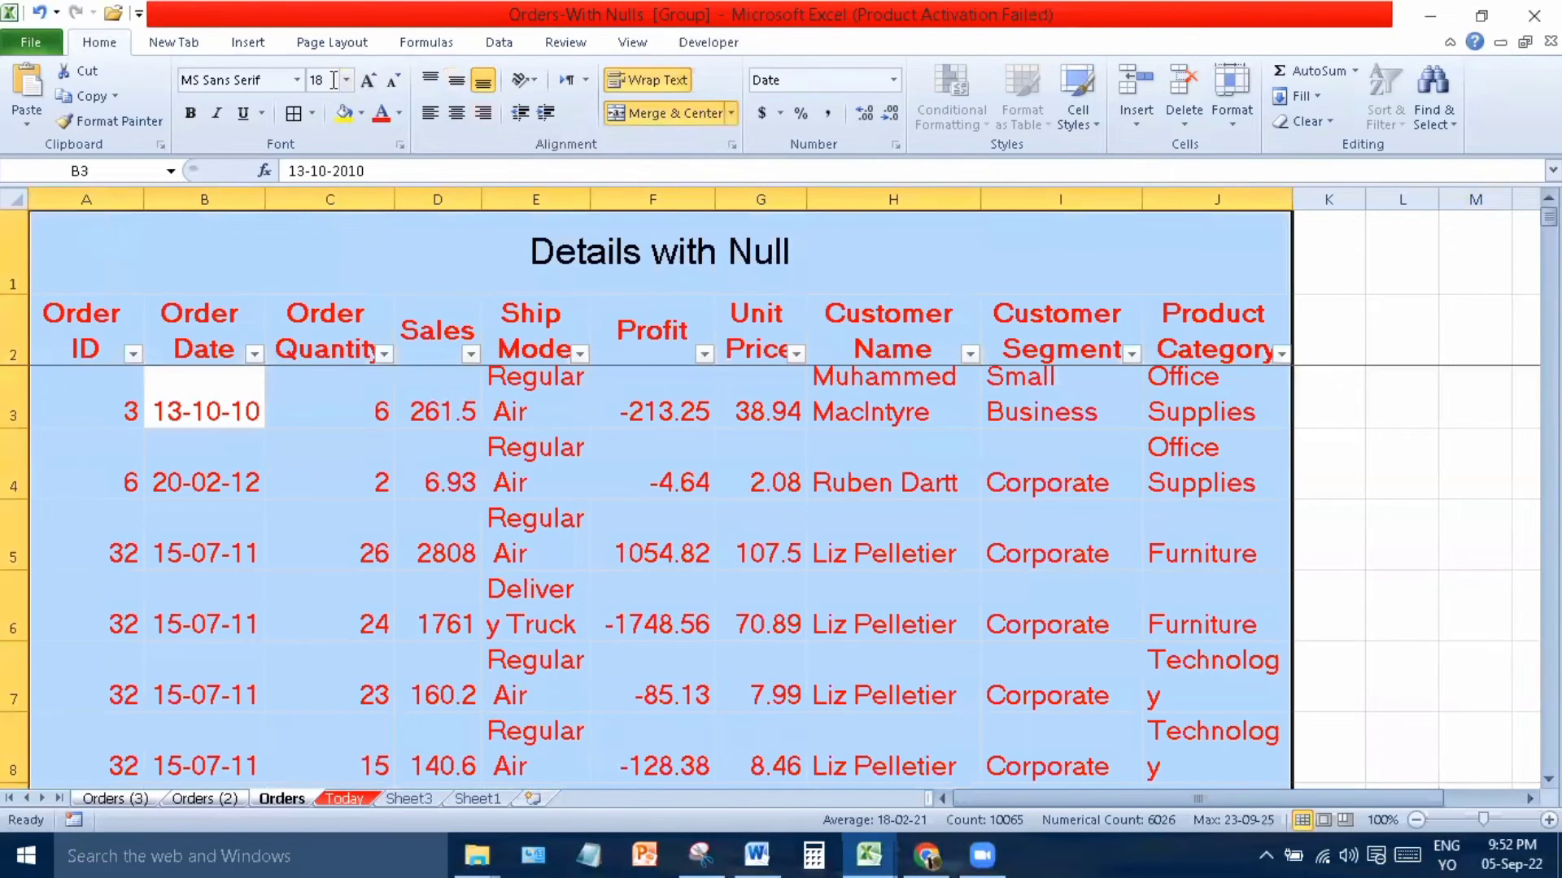
{"action": "right_click", "coordinate": [311, 114]}
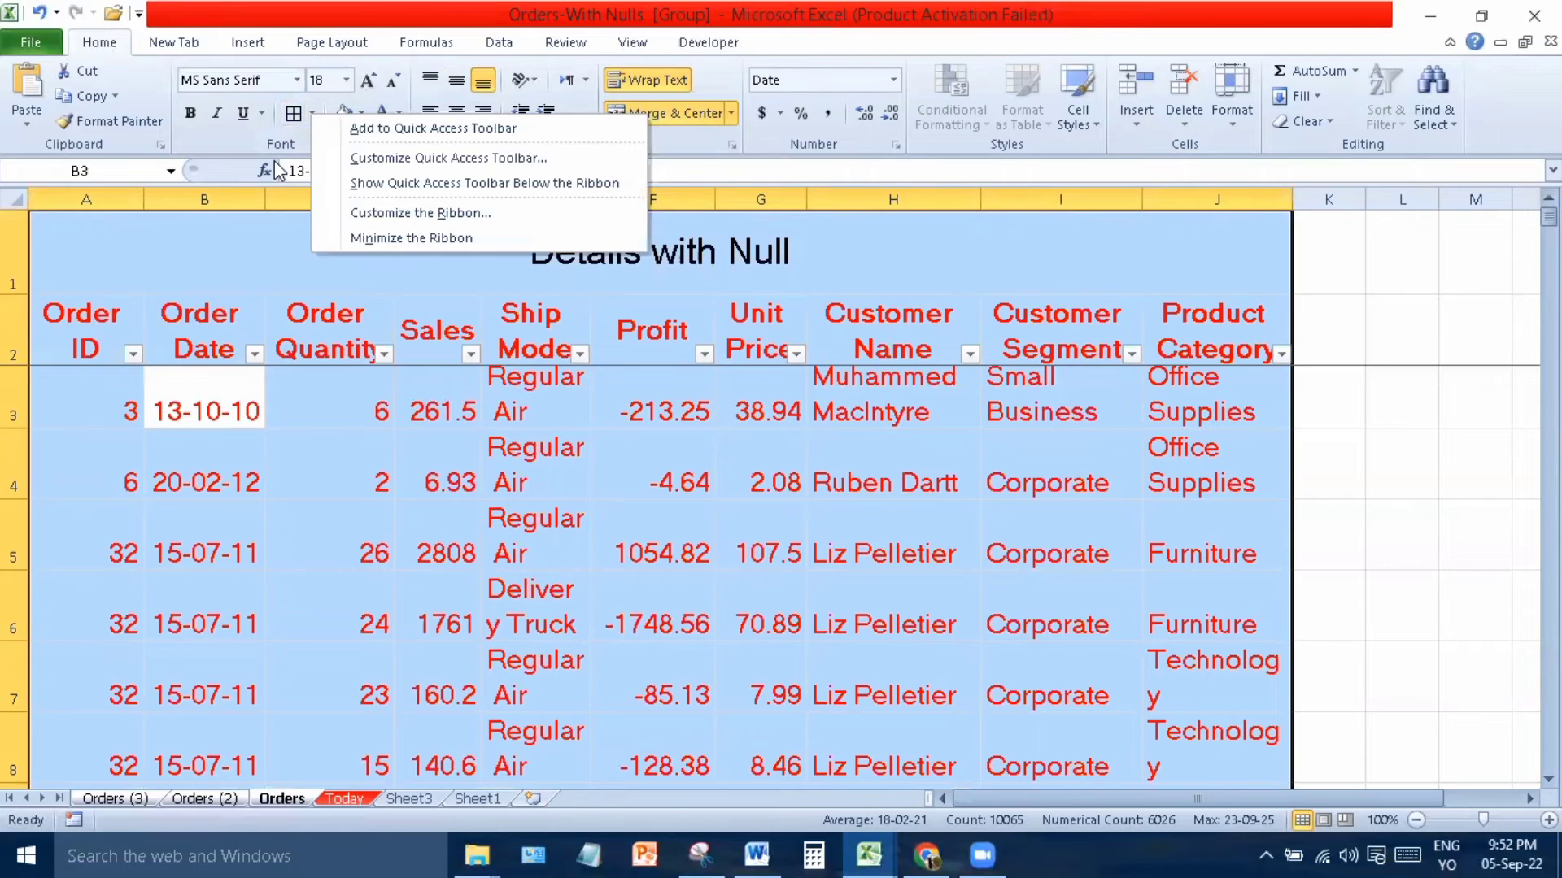
{"action": "left_click", "coordinate": [274, 159]}
{"action": "left_click", "coordinate": [311, 115]}
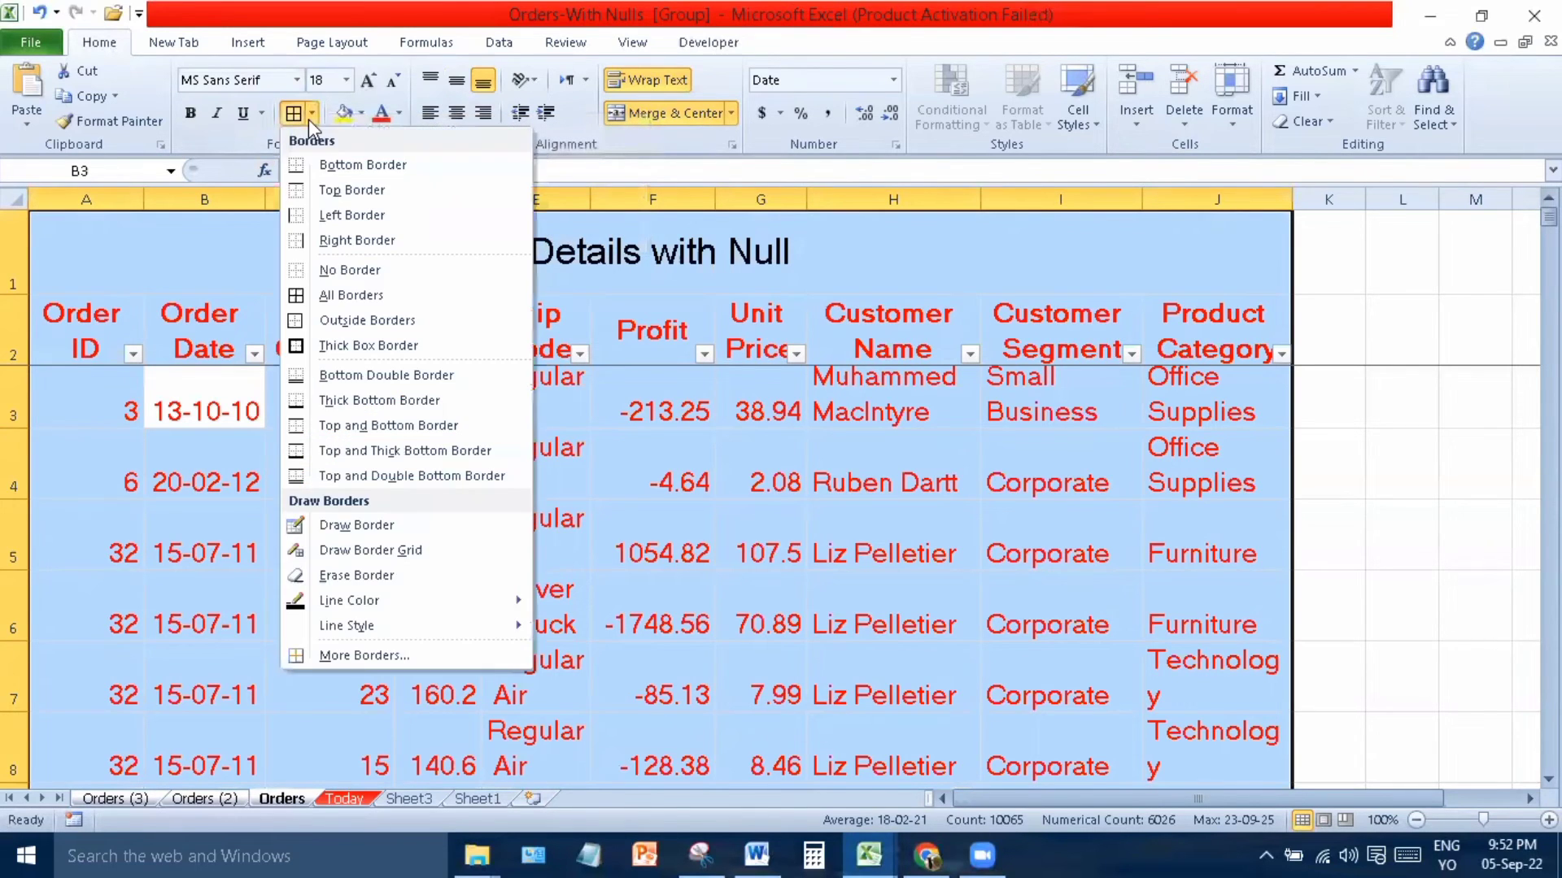
{"action": "left_click", "coordinate": [372, 295]}
{"action": "left_click", "coordinate": [508, 615]}
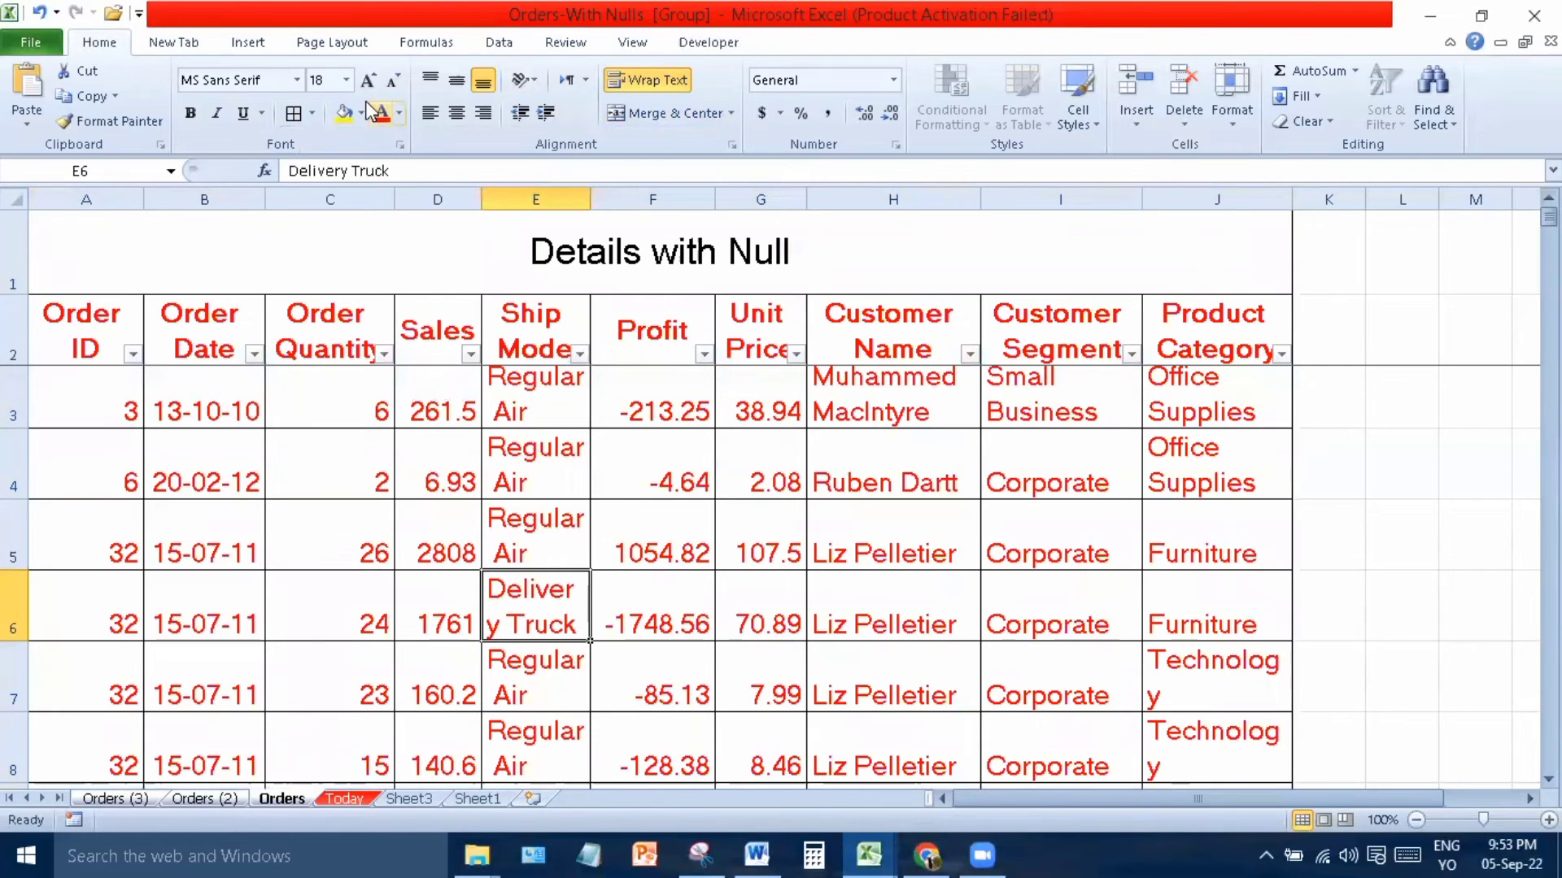
Apply Outside Borders to the Delivery Truck cell E6.
{"action": "left_click", "coordinate": [314, 115]}
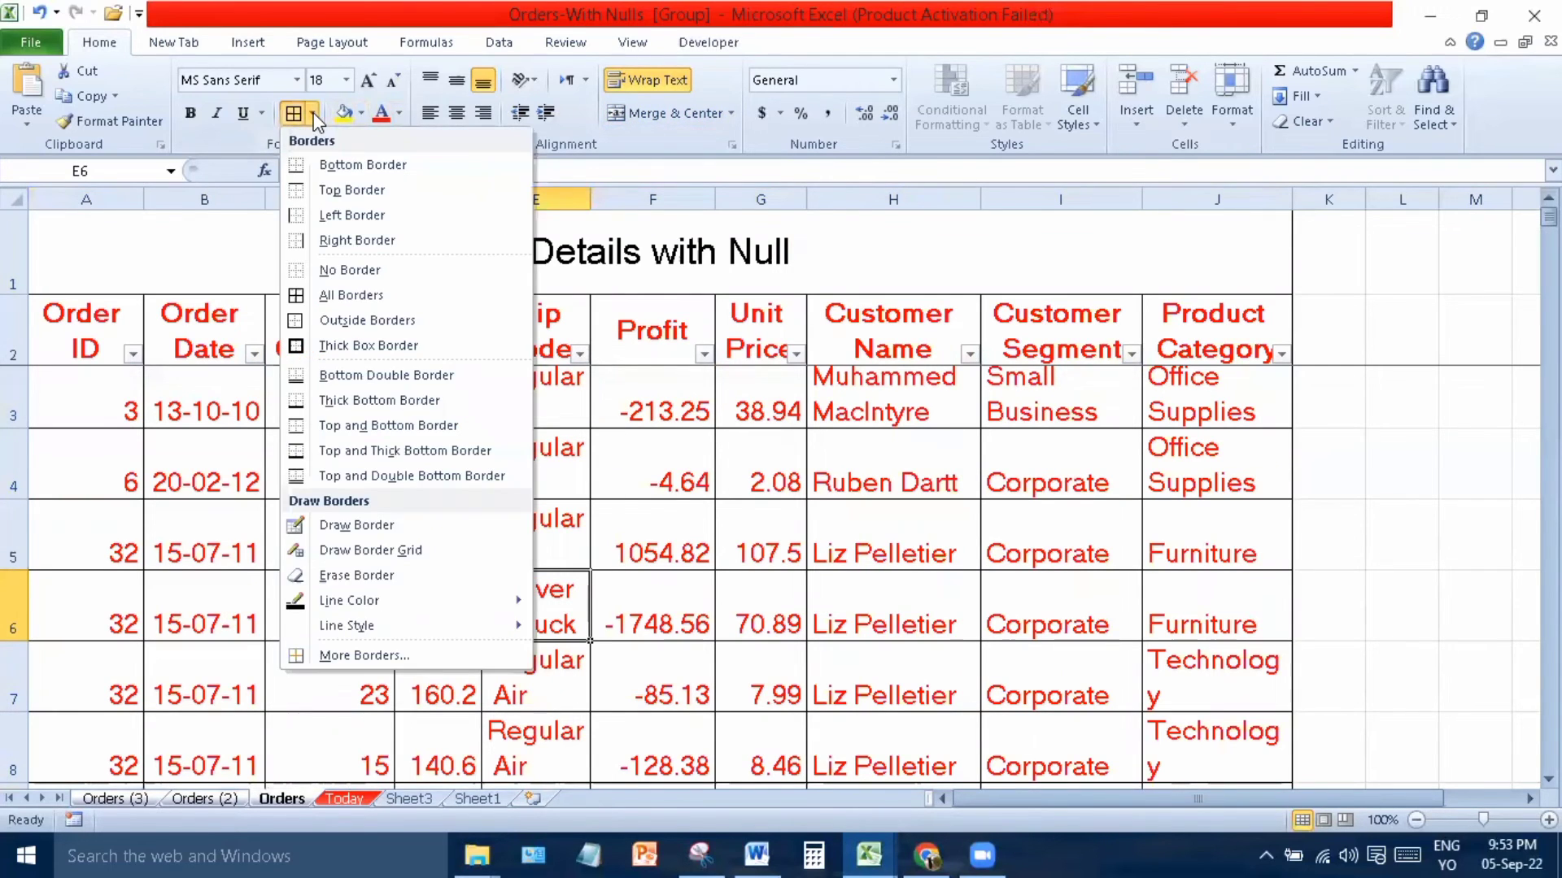
{"action": "left_click", "coordinate": [356, 319]}
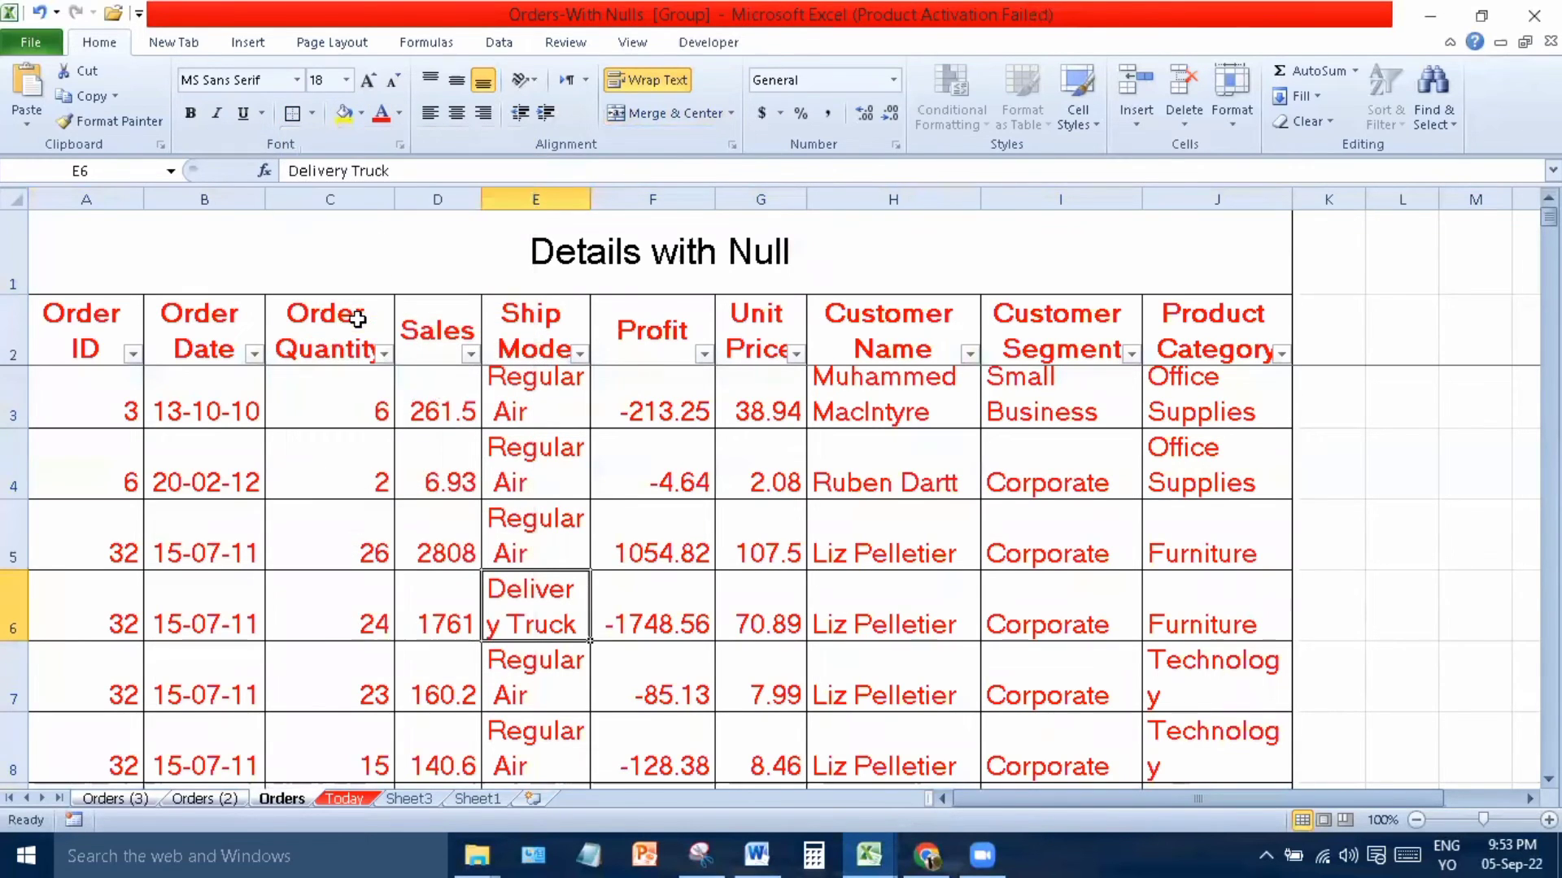
{"action": "left_click", "coordinate": [313, 115]}
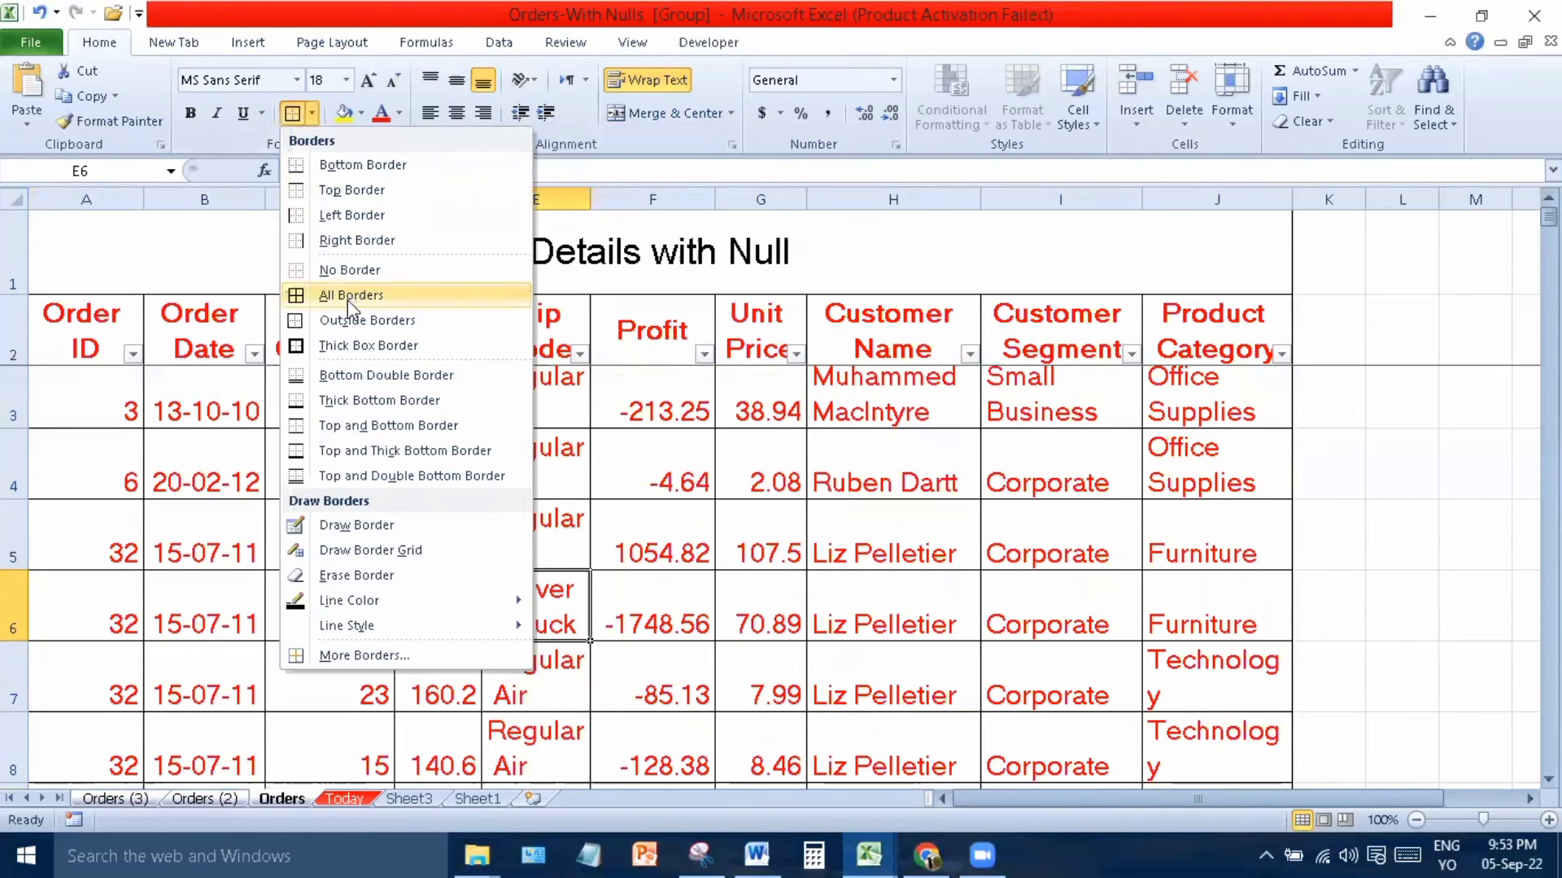
{"action": "left_click", "coordinate": [350, 320]}
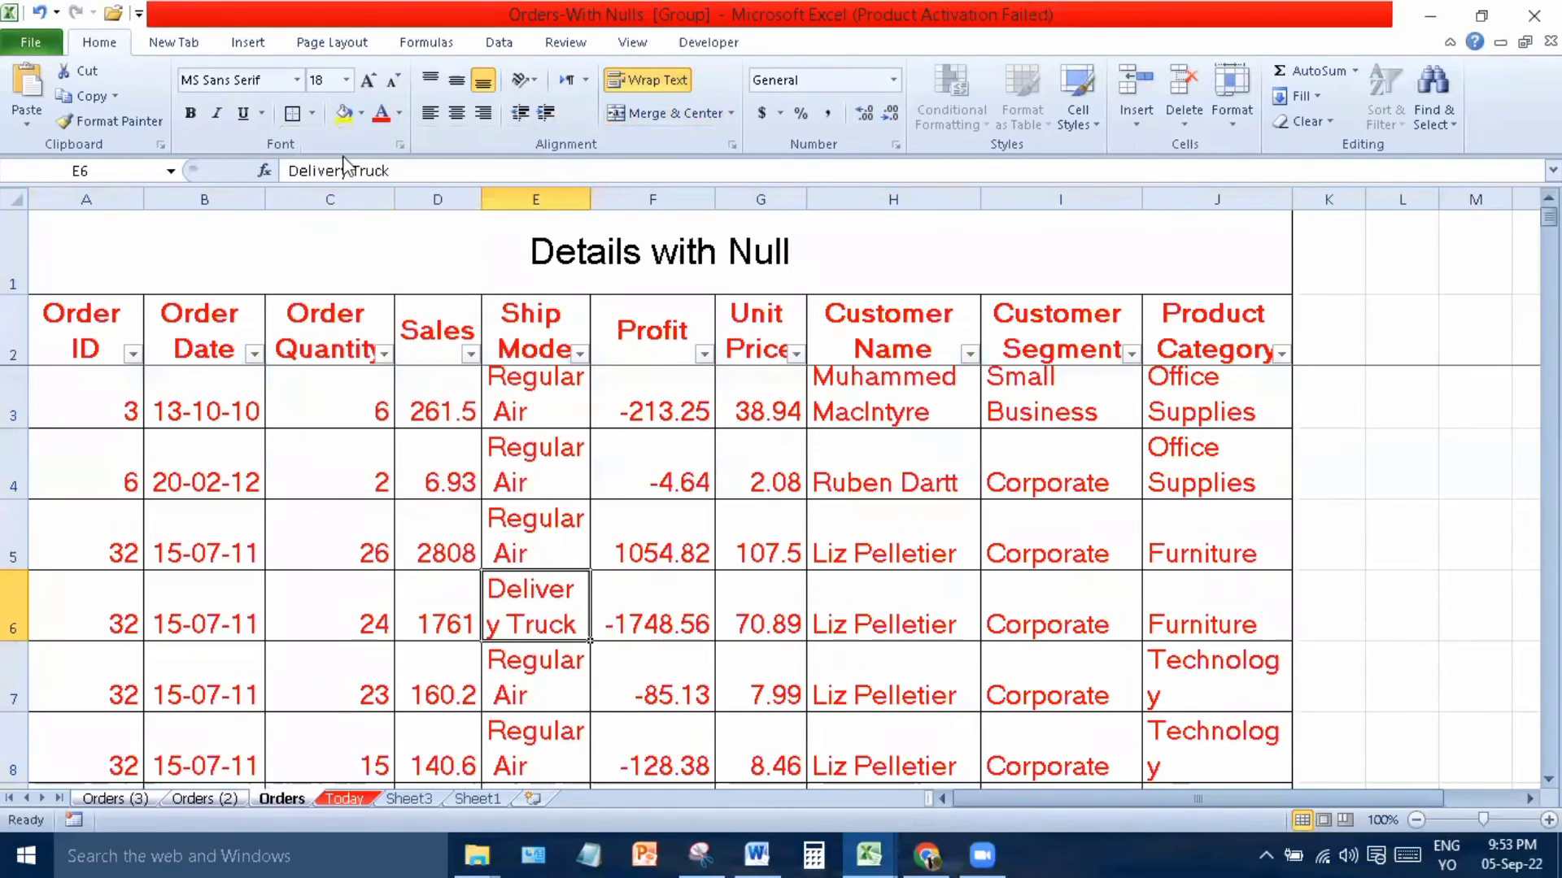
Apply a Thick Box Border around the merged "Details with Null" title cell.
{"action": "left_click", "coordinate": [307, 116]}
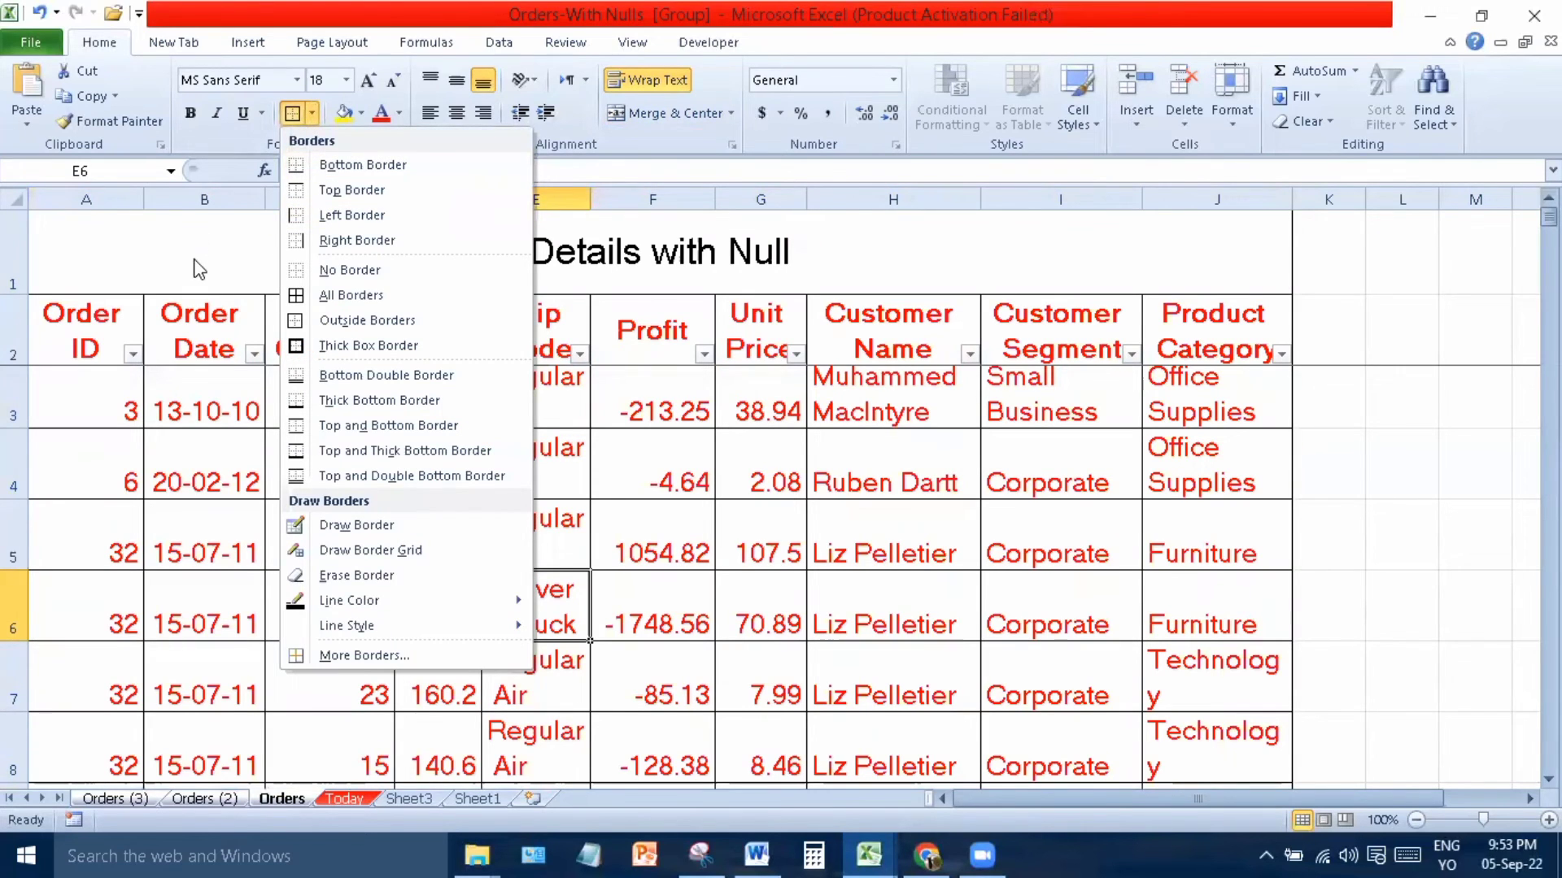
{"action": "left_click", "coordinate": [700, 290]}
{"action": "left_click", "coordinate": [700, 290]}
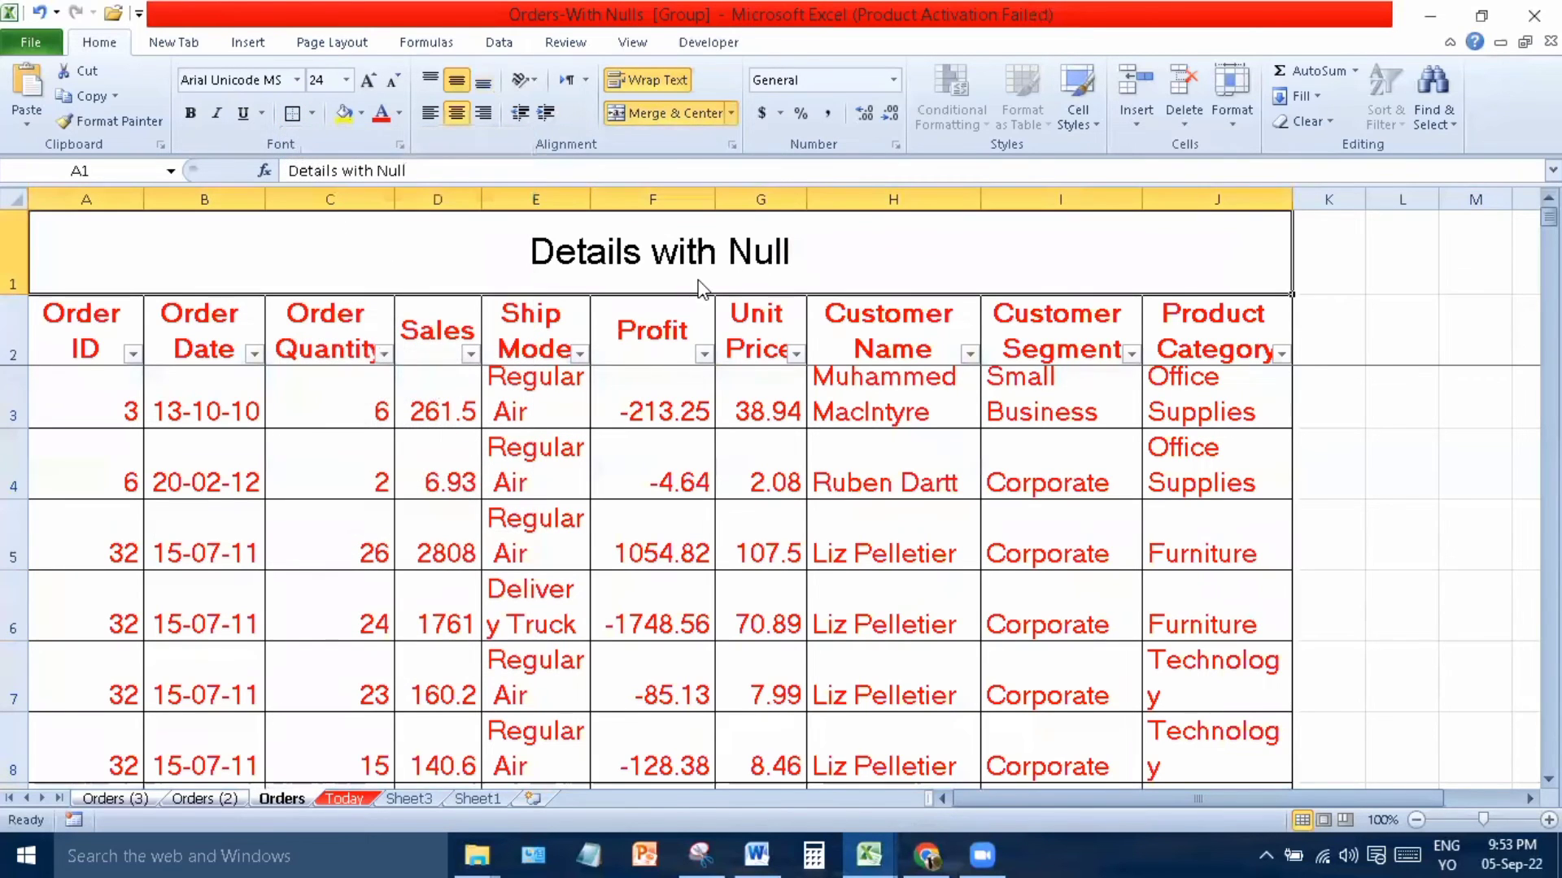
{"action": "left_click", "coordinate": [307, 114]}
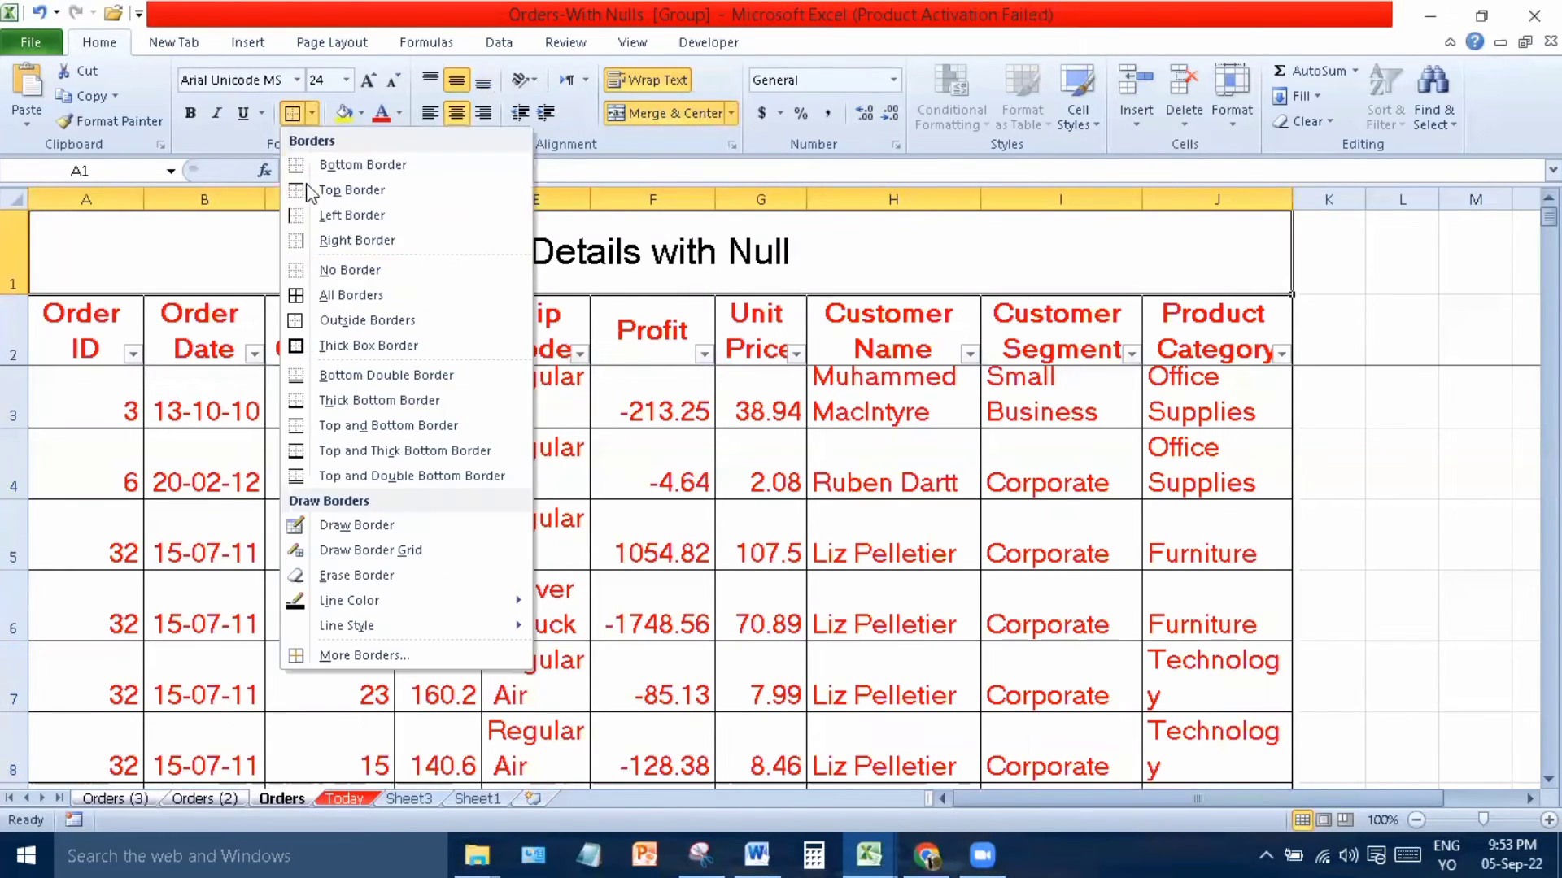
{"action": "left_click", "coordinate": [317, 345]}
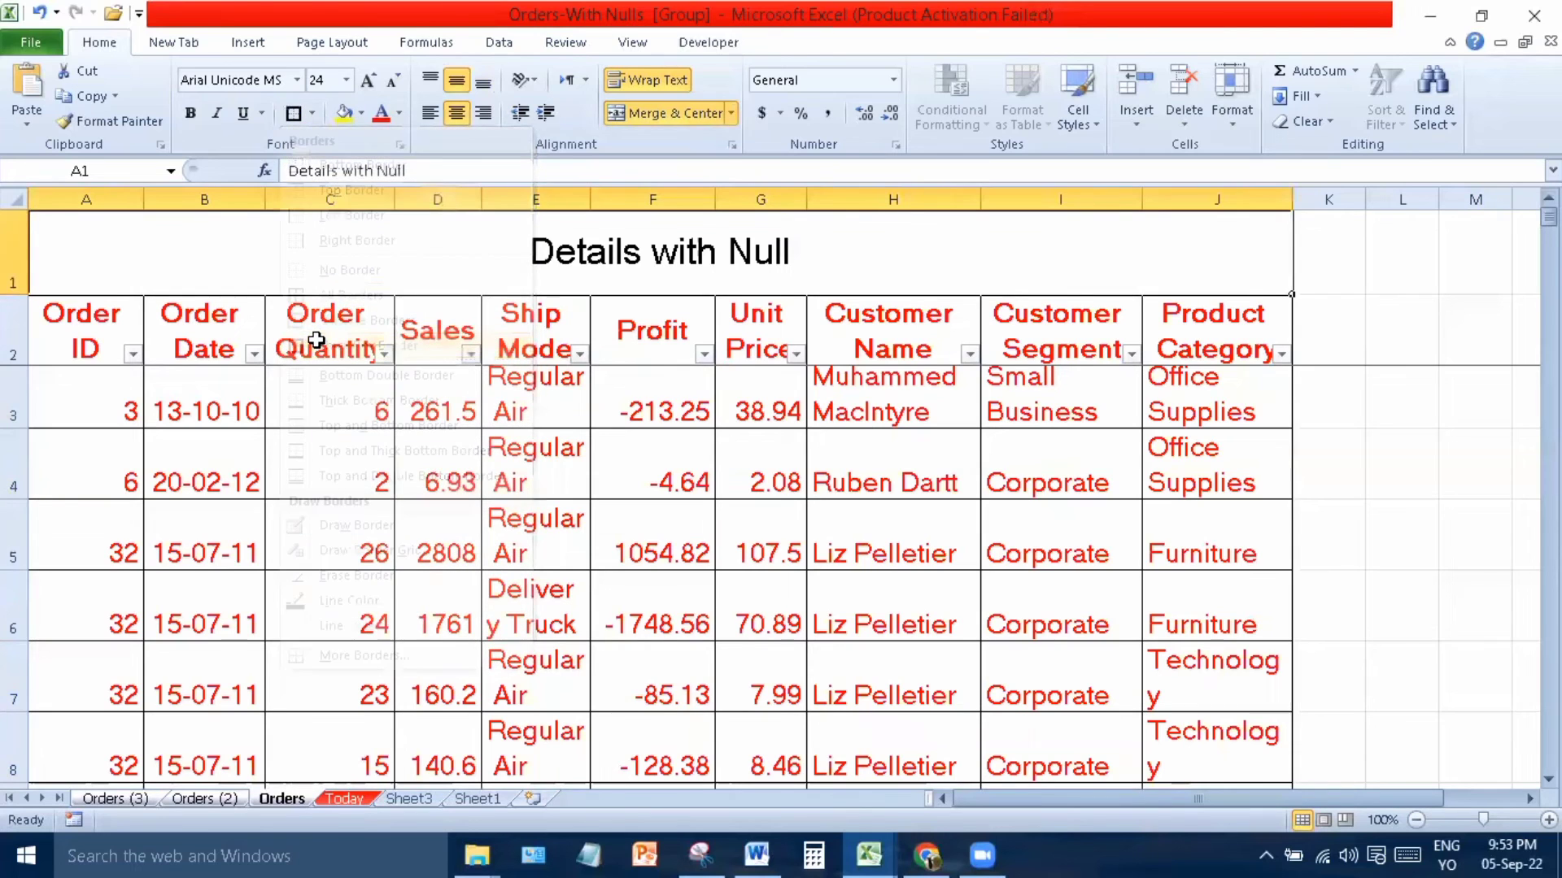
Examine the border styles and border-drawing options available for the Ship Mode cell E3.
{"action": "left_click", "coordinate": [488, 411]}
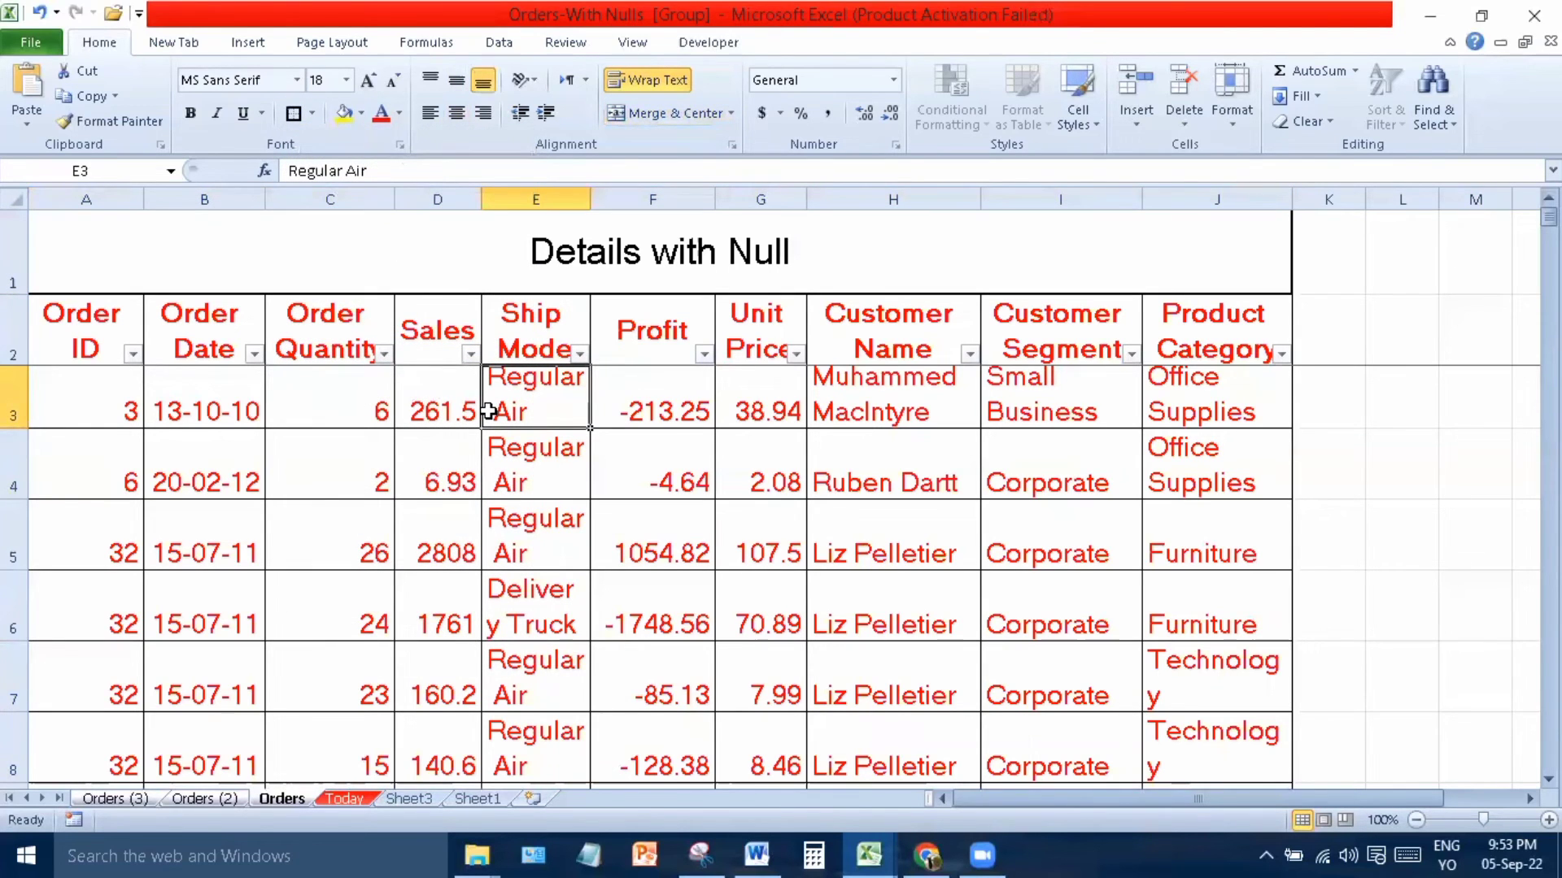
{"action": "left_click", "coordinate": [314, 115]}
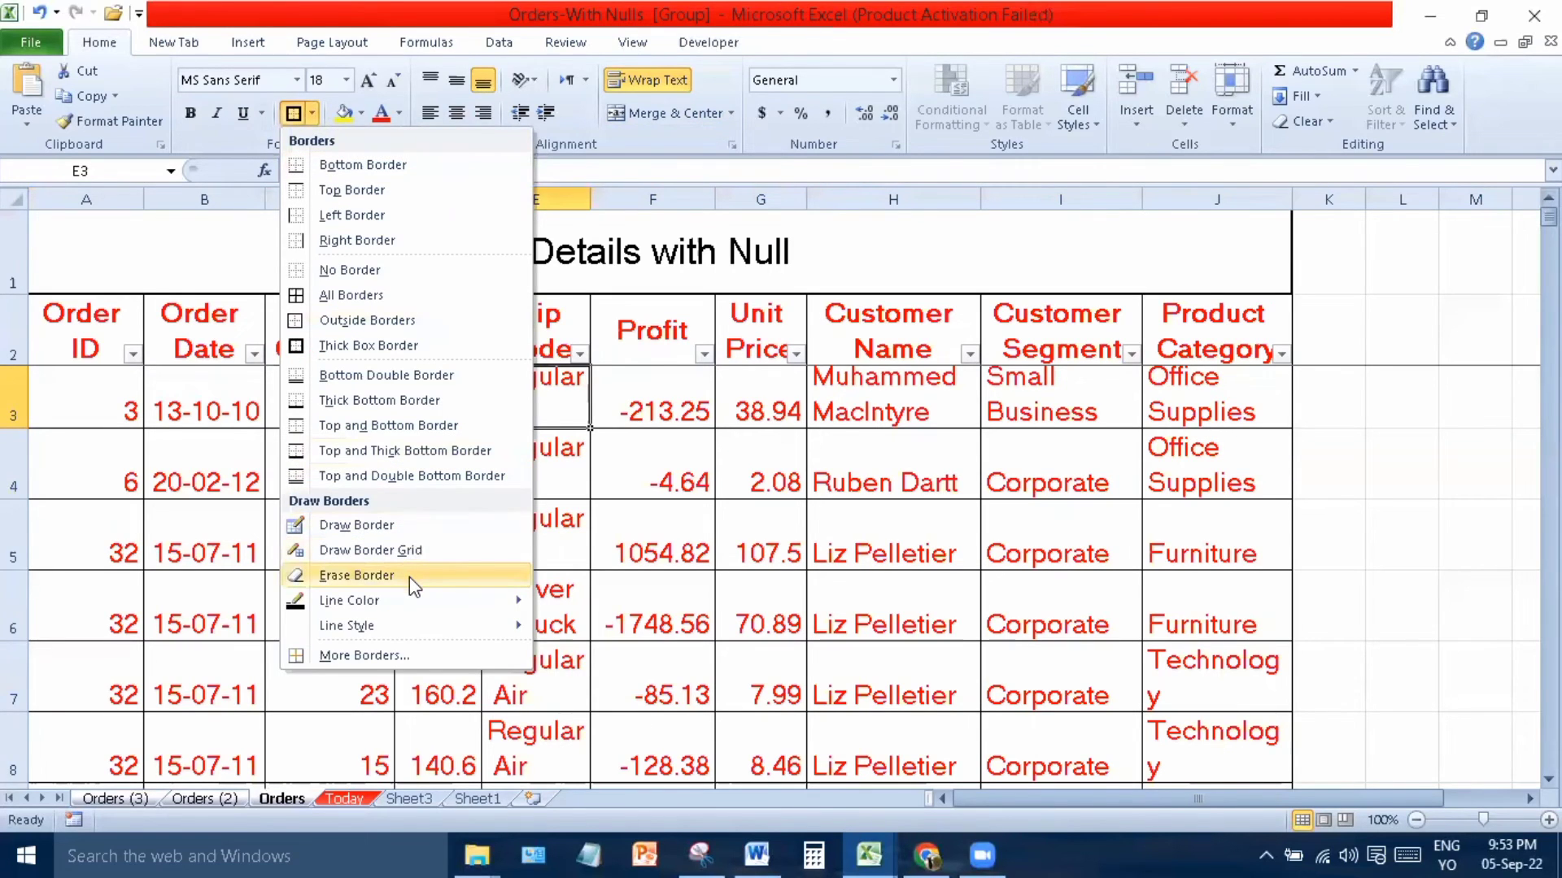
{"action": "left_click", "coordinate": [705, 484]}
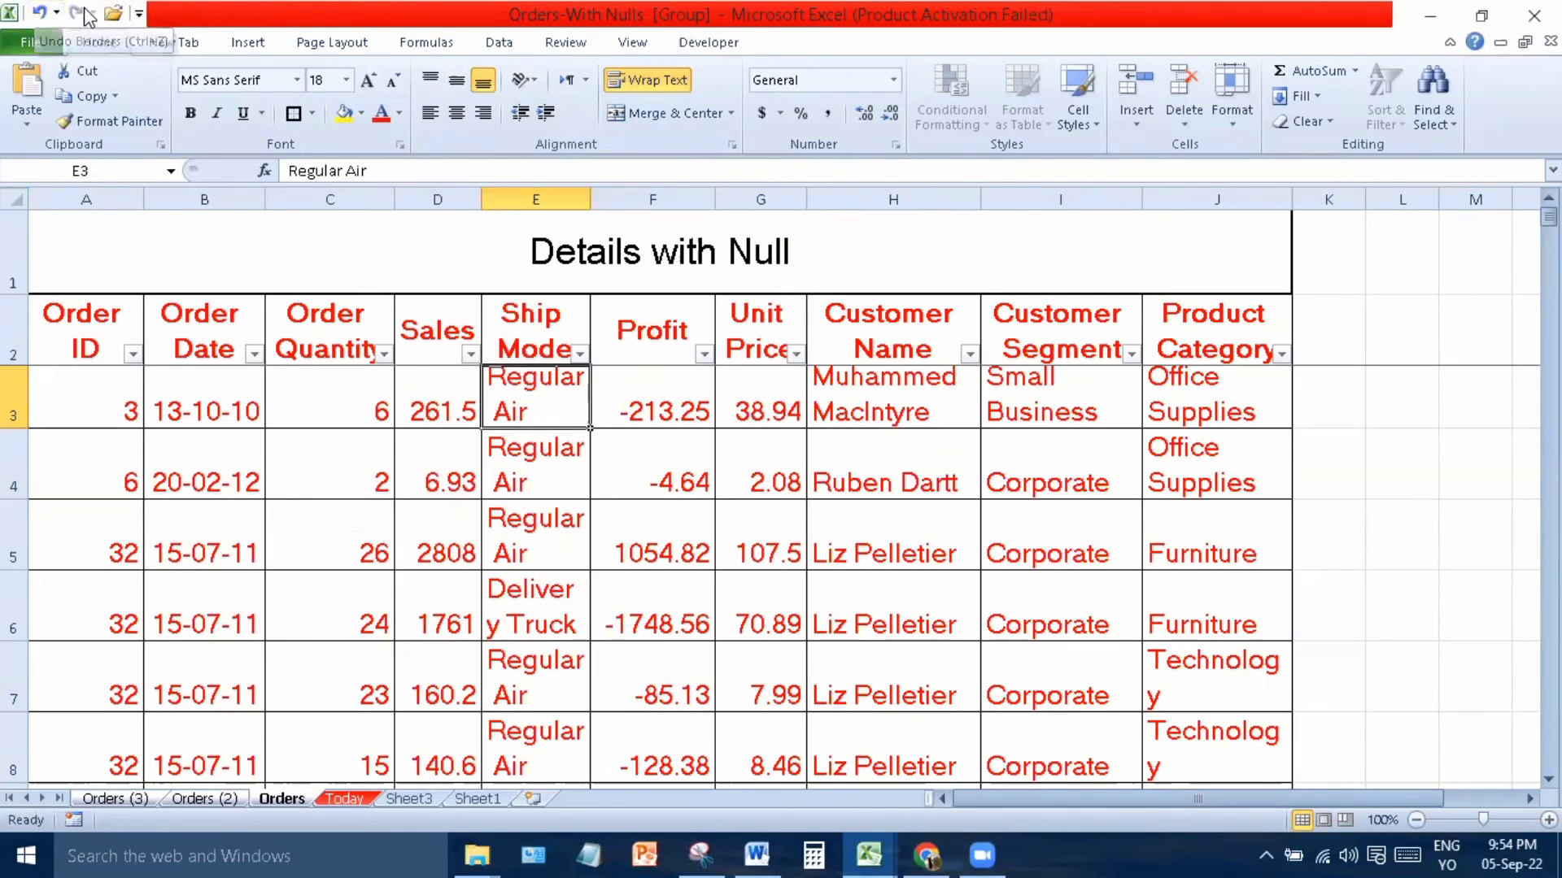
Add the Save command to the Quick Access Toolbar.
{"action": "left_click", "coordinate": [140, 14]}
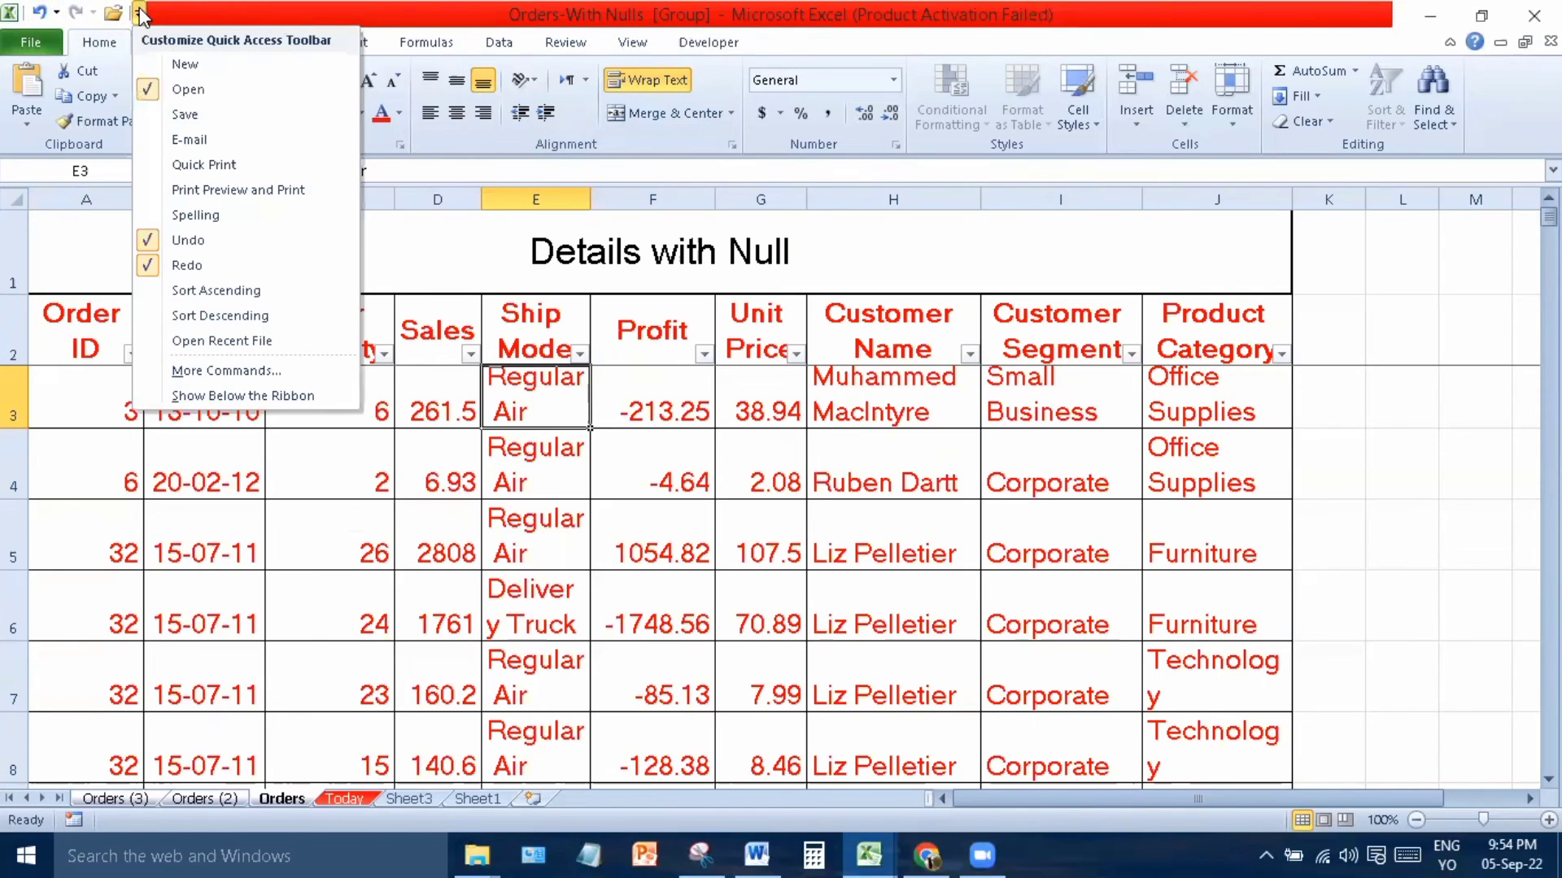
{"action": "left_click", "coordinate": [187, 115]}
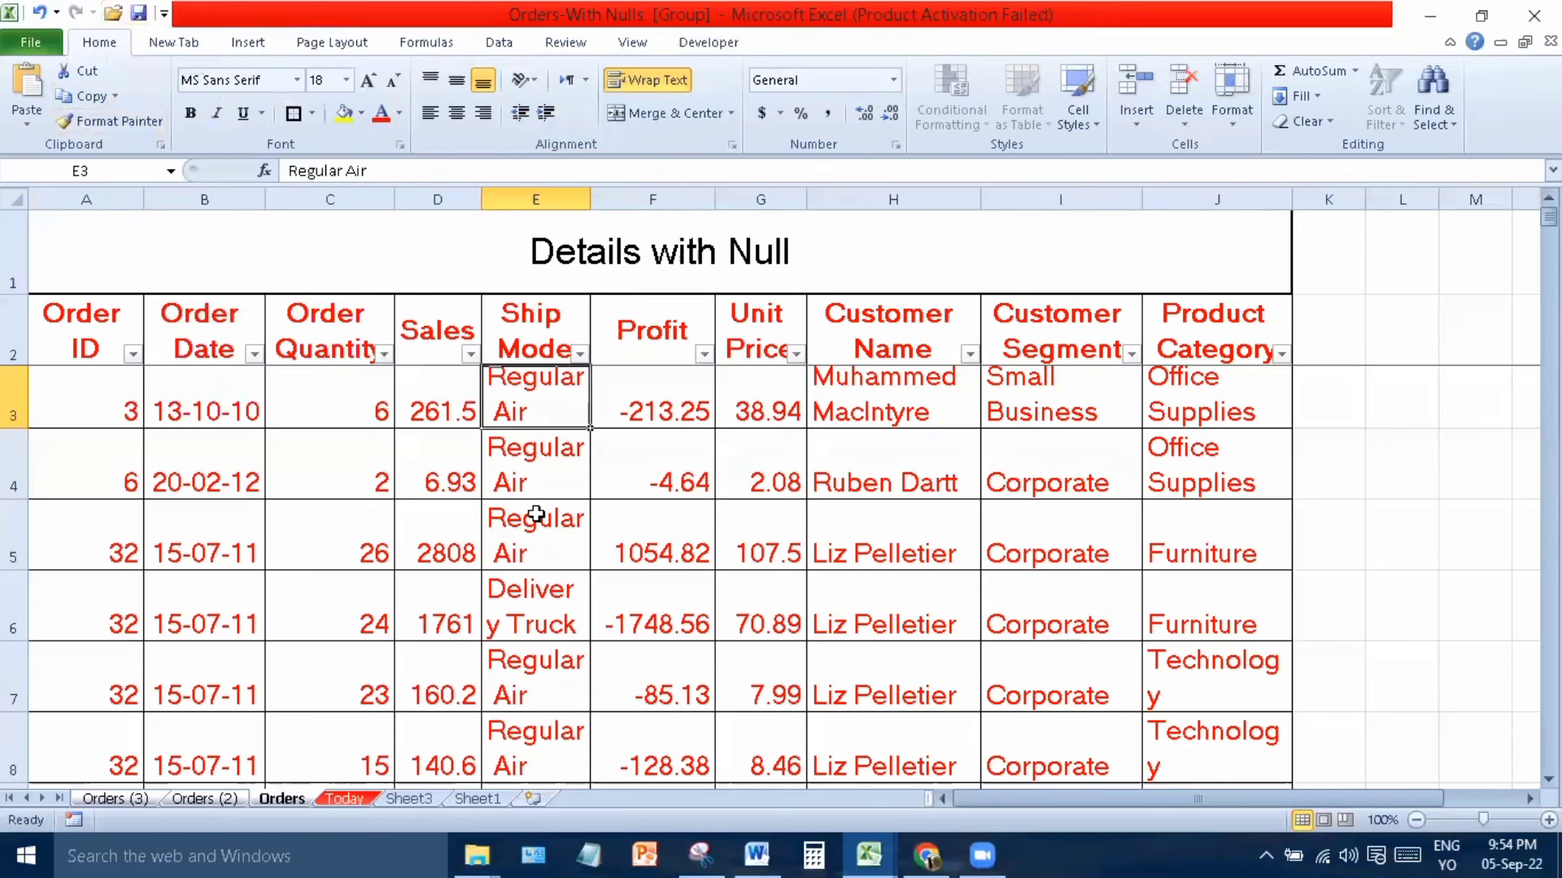
Switch from the Orders-With Nulls workbook to the Course Outline document in Microsoft Word.
{"action": "left_click", "coordinate": [536, 514]}
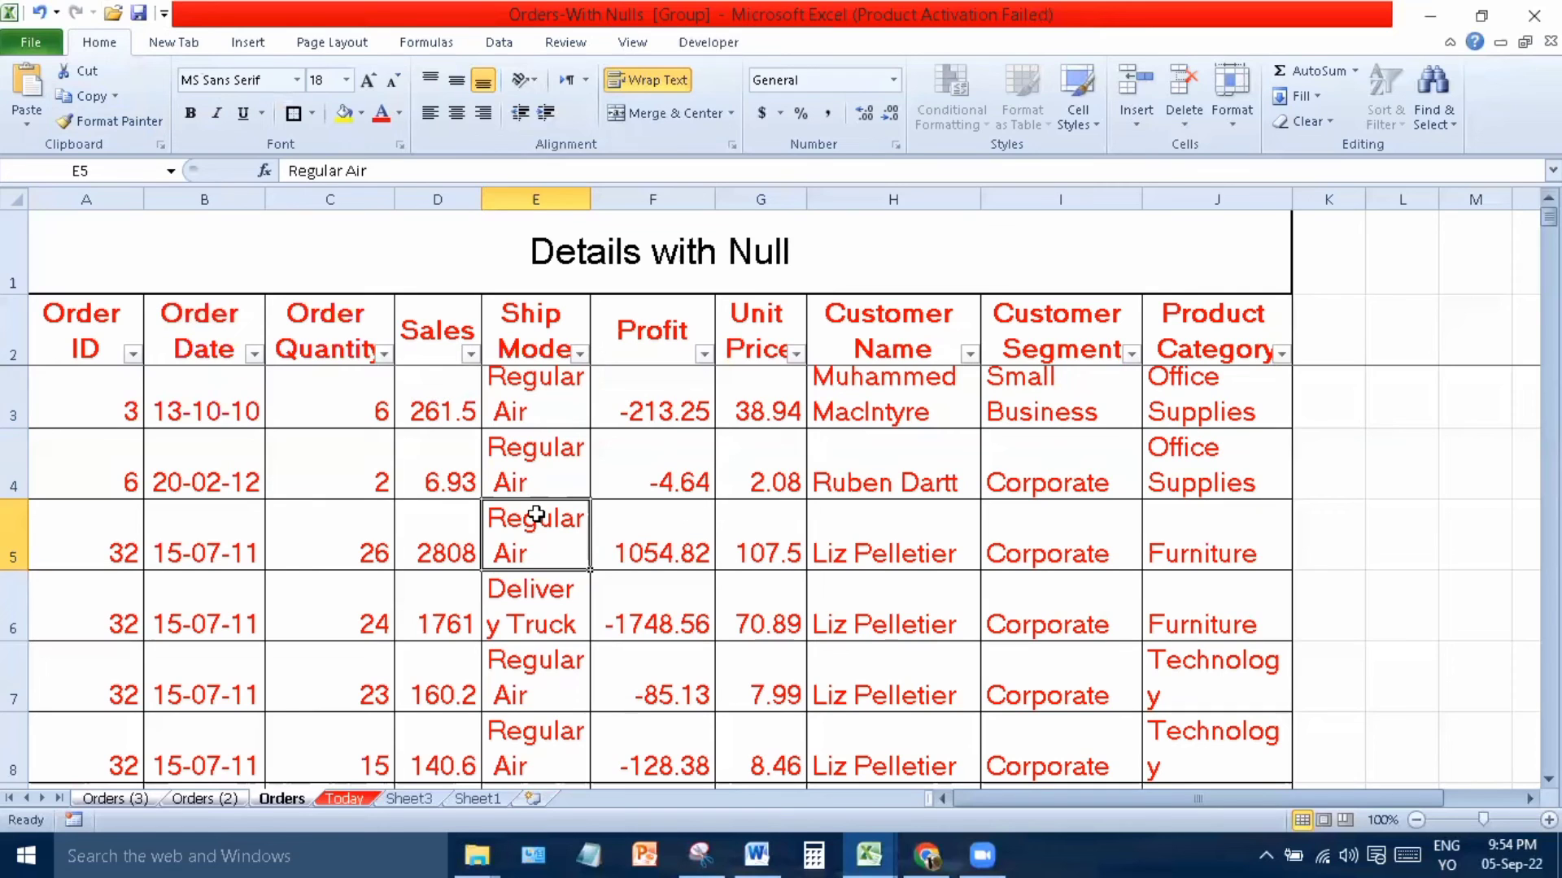
{"action": "key", "text": "alt+Tab"}
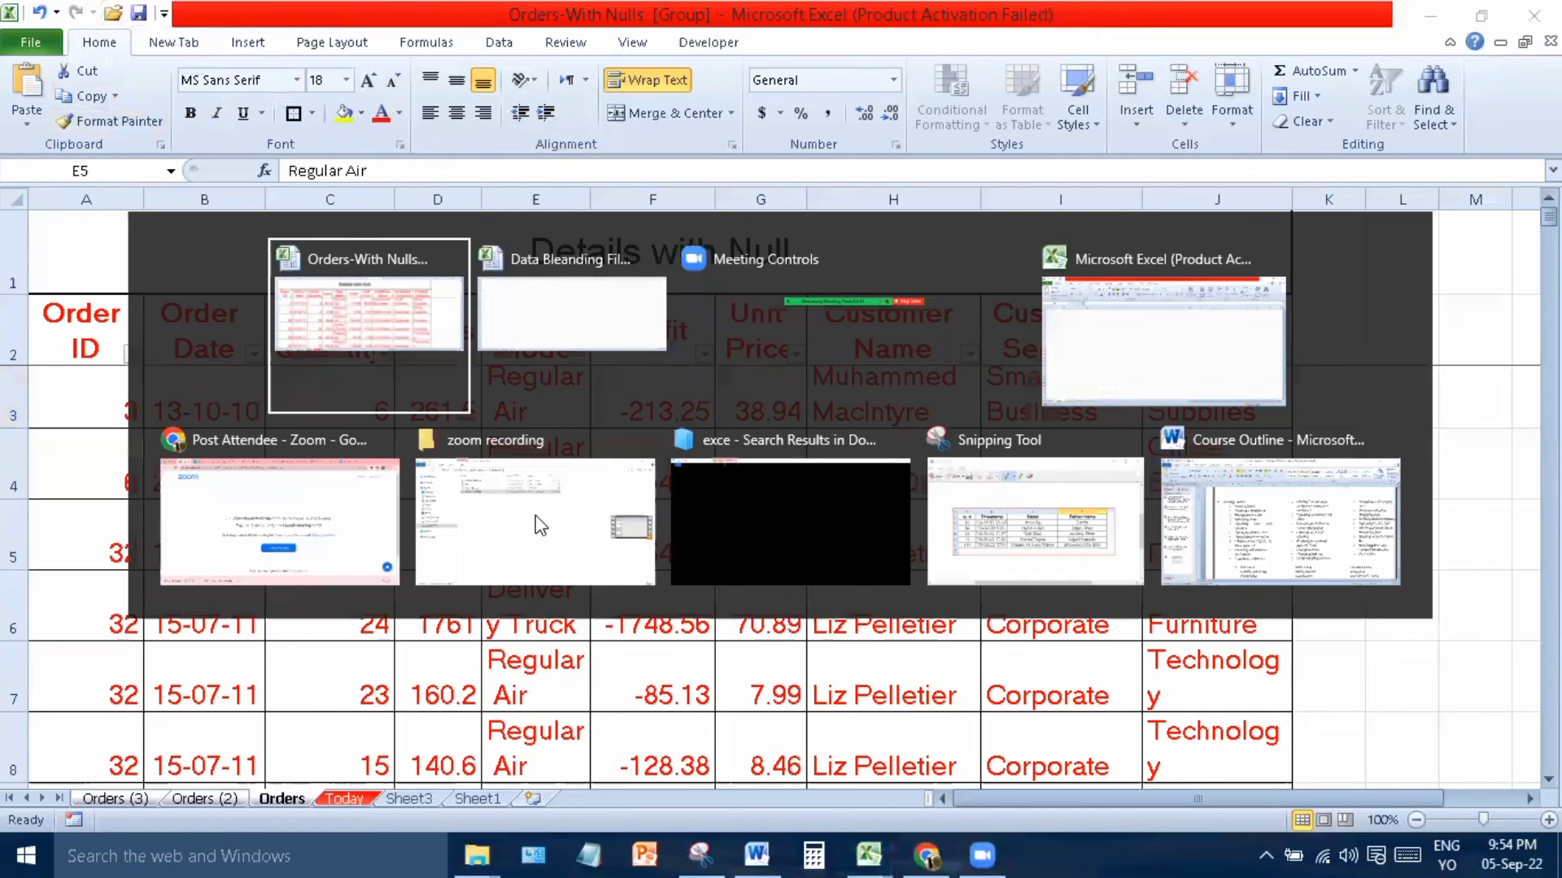
{"action": "key", "text": "alt+Tab"}
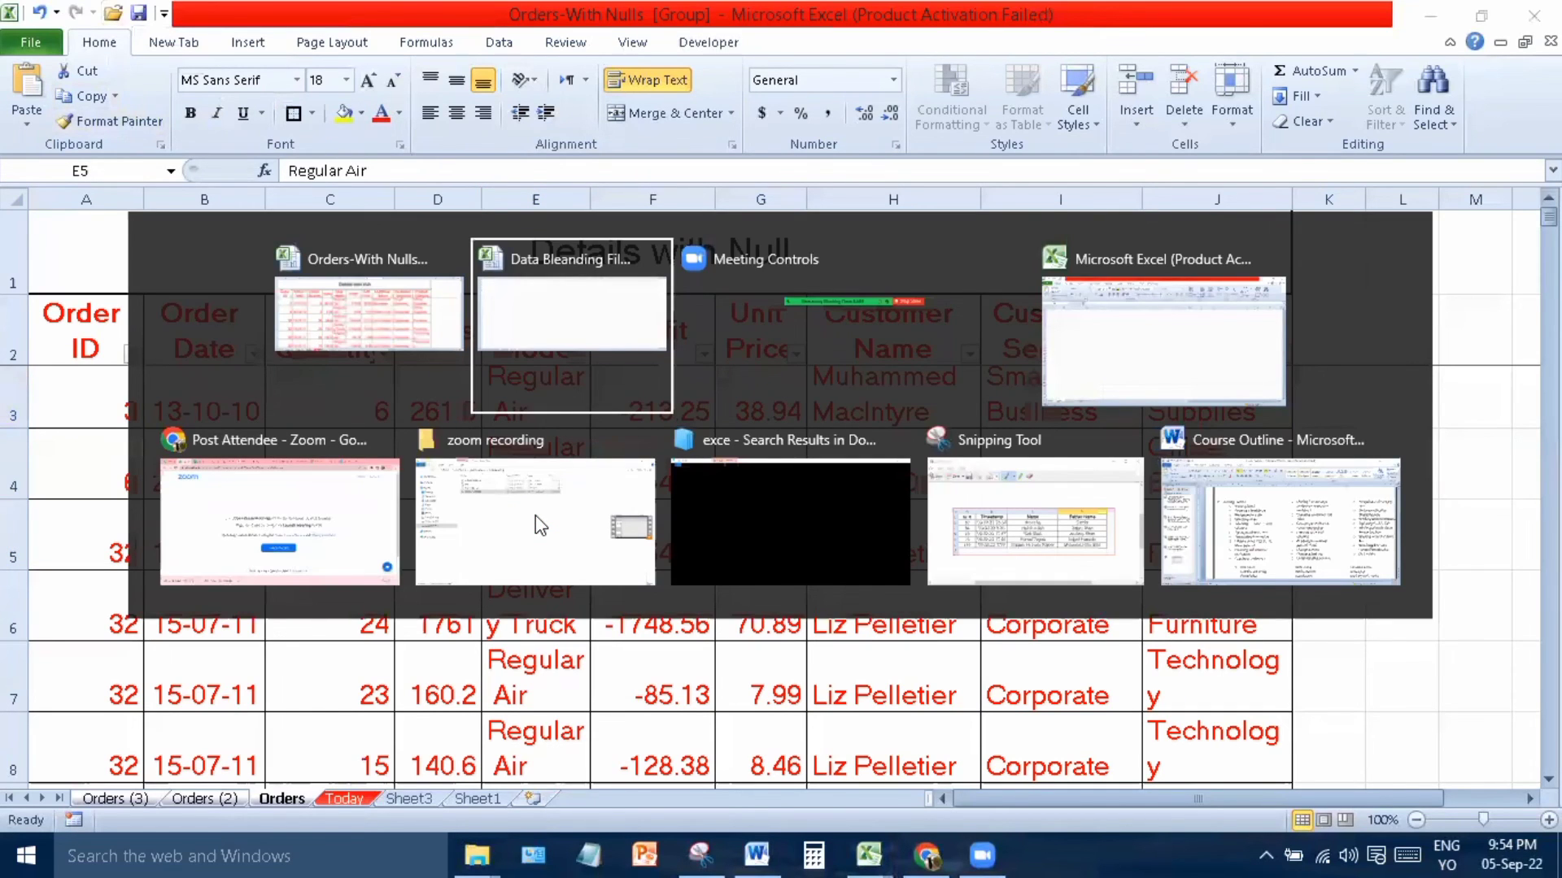
{"action": "key", "text": "alt+Tab"}
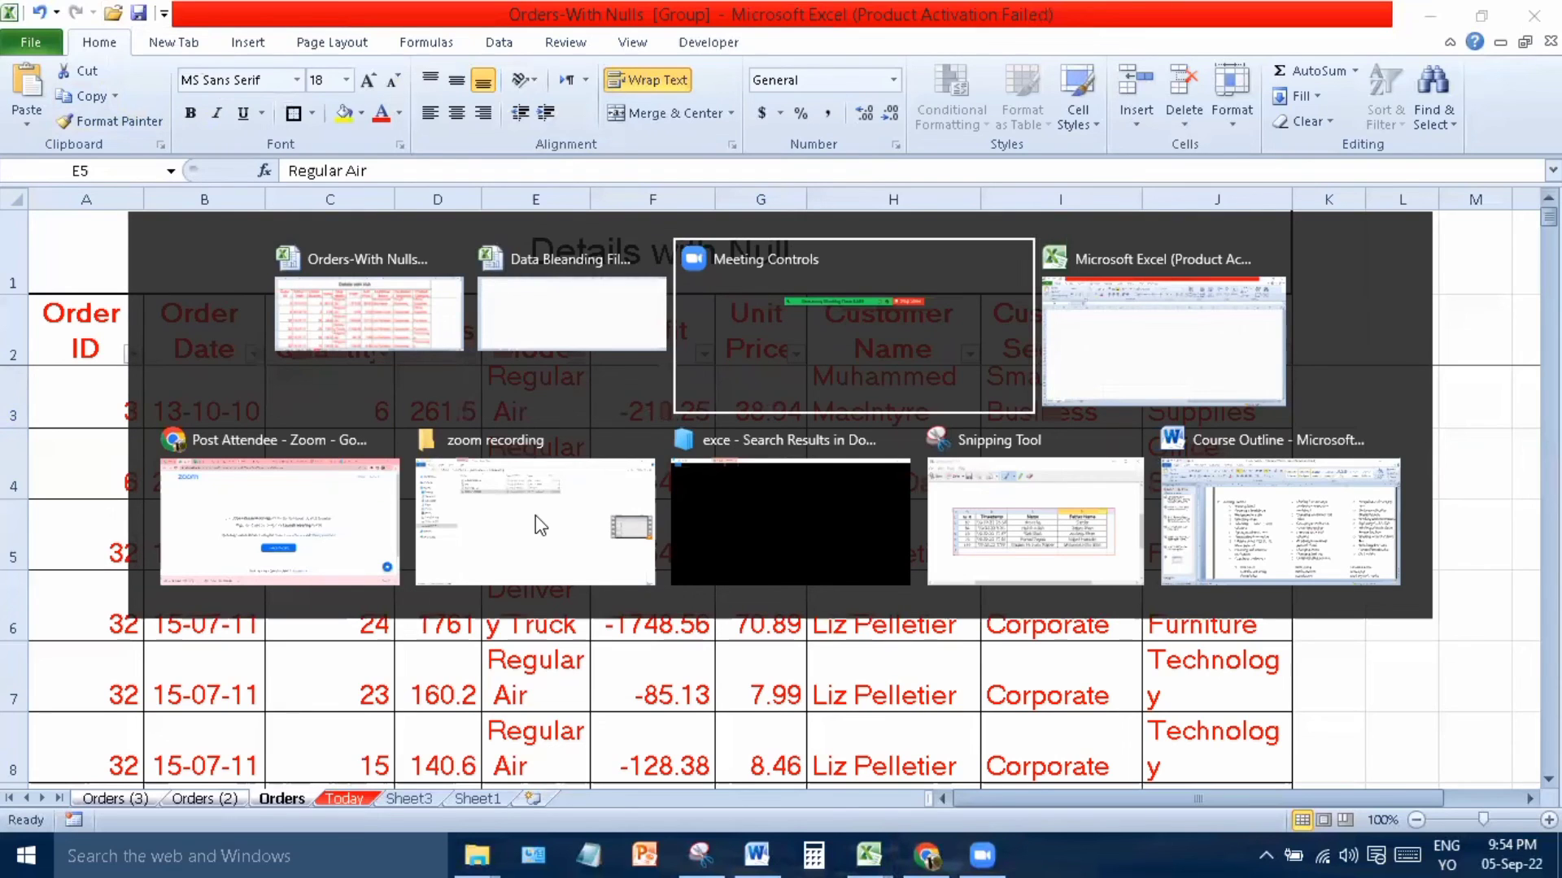
{"action": "key", "text": "alt+Tab"}
{"action": "key", "text": "alt+Tab"}
{"action": "key", "text": "alt+Tab"}
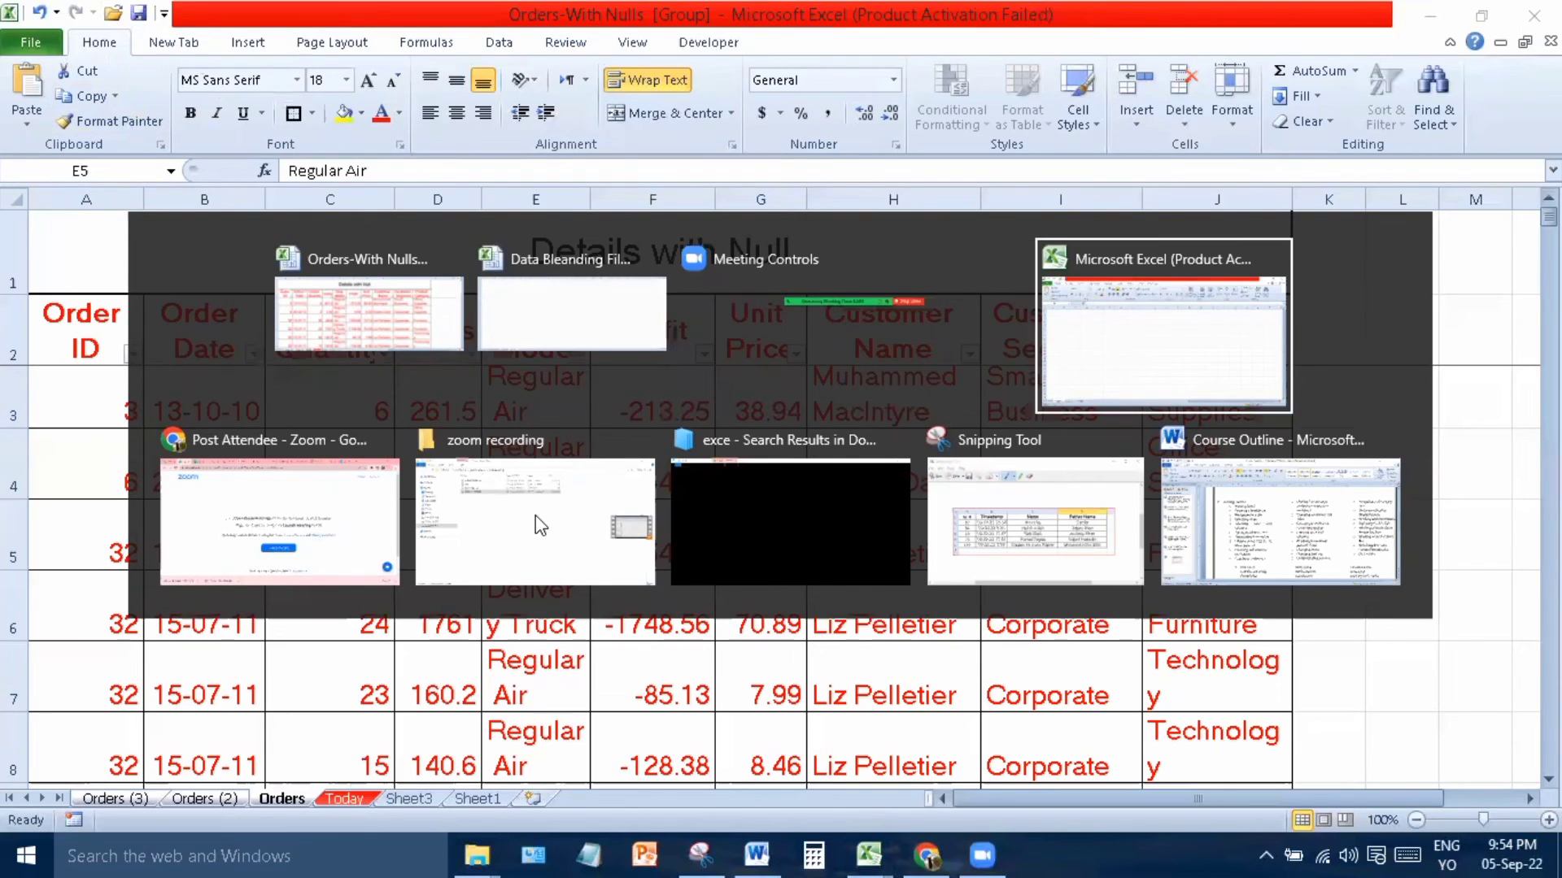
{"action": "key", "text": "alt+Tab"}
{"action": "key", "text": "alt+Tab"}
{"action": "key", "text": "alt+Tab"}
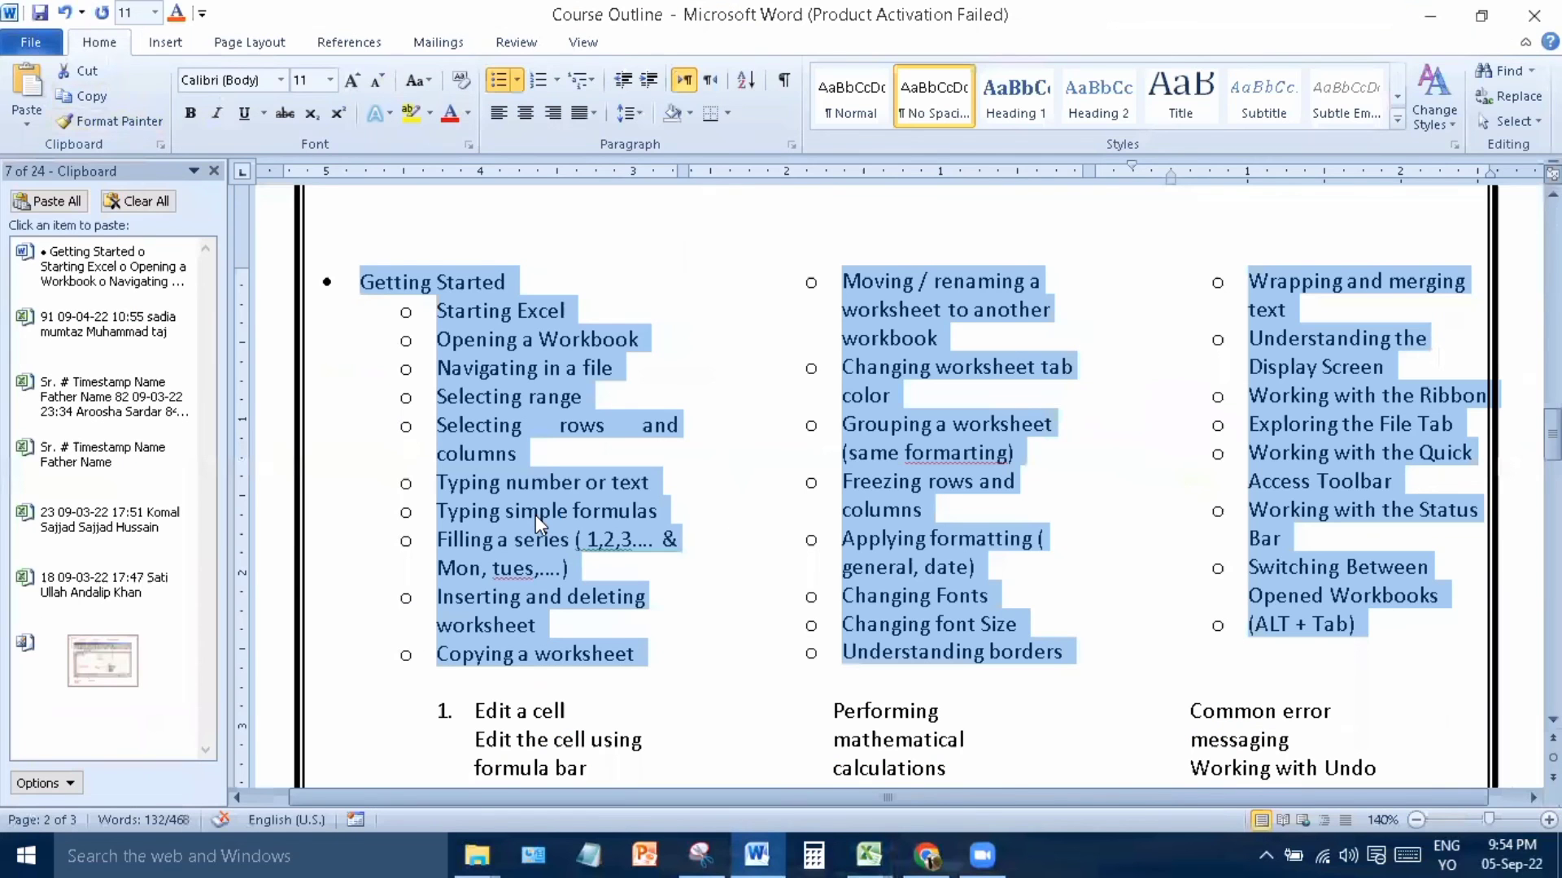
Cycle through the open windows from the Course Outline document and select the Orders-With Nulls workbook.
{"action": "key", "text": "alt+Tab"}
{"action": "key", "text": "alt+Tab"}
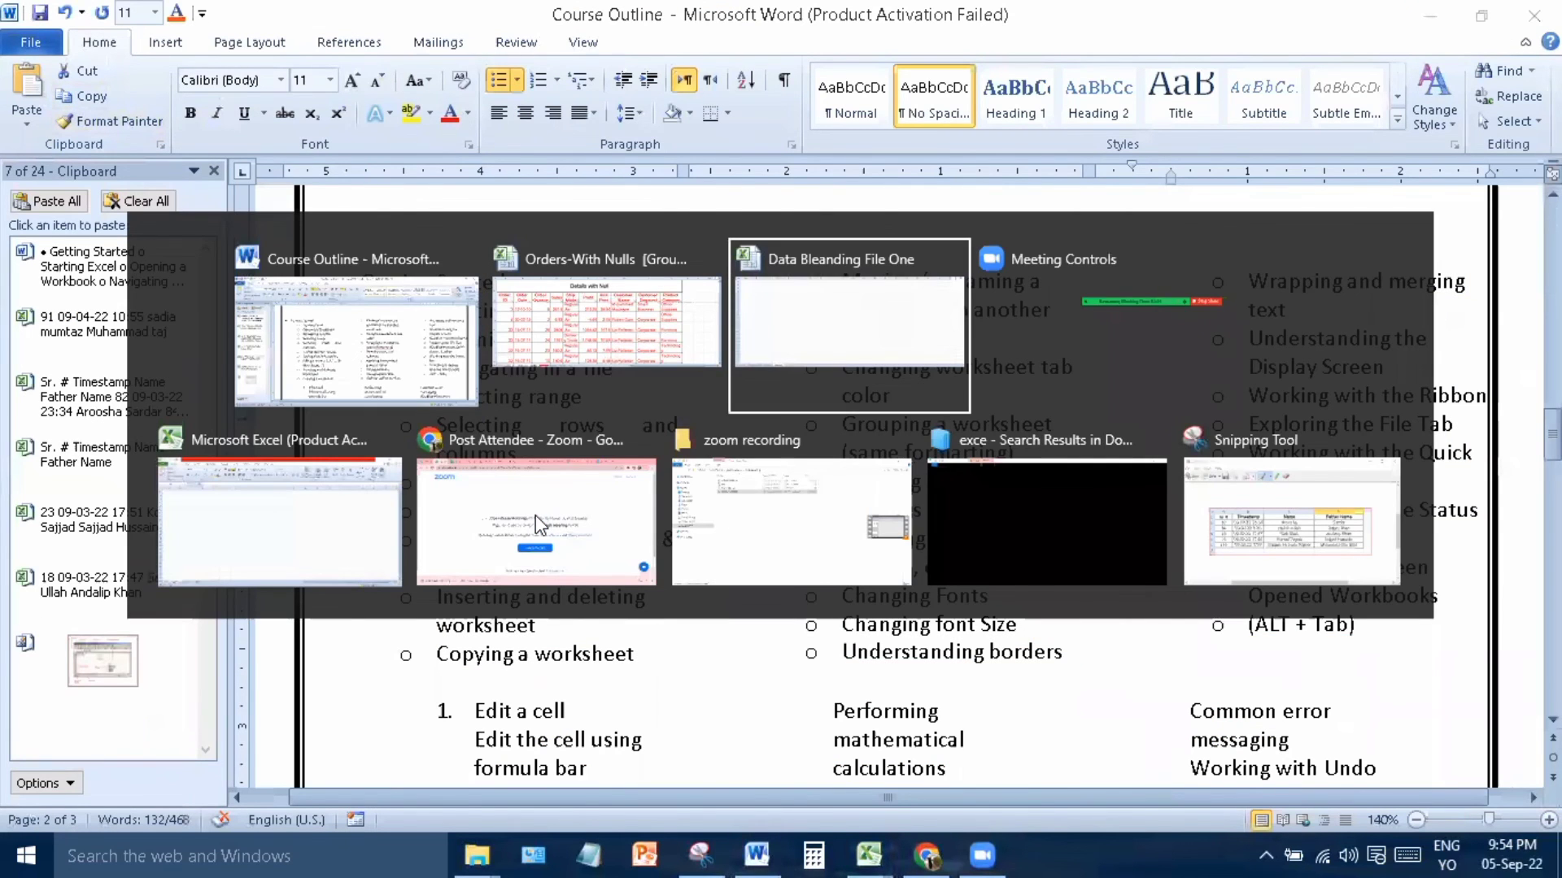
{"action": "key", "text": "alt+Tab"}
{"action": "key", "text": "alt+Tab"}
{"action": "key", "text": "alt+Tab"}
{"action": "key", "text": "alt+Tab"}
{"action": "key", "text": "alt+Tab"}
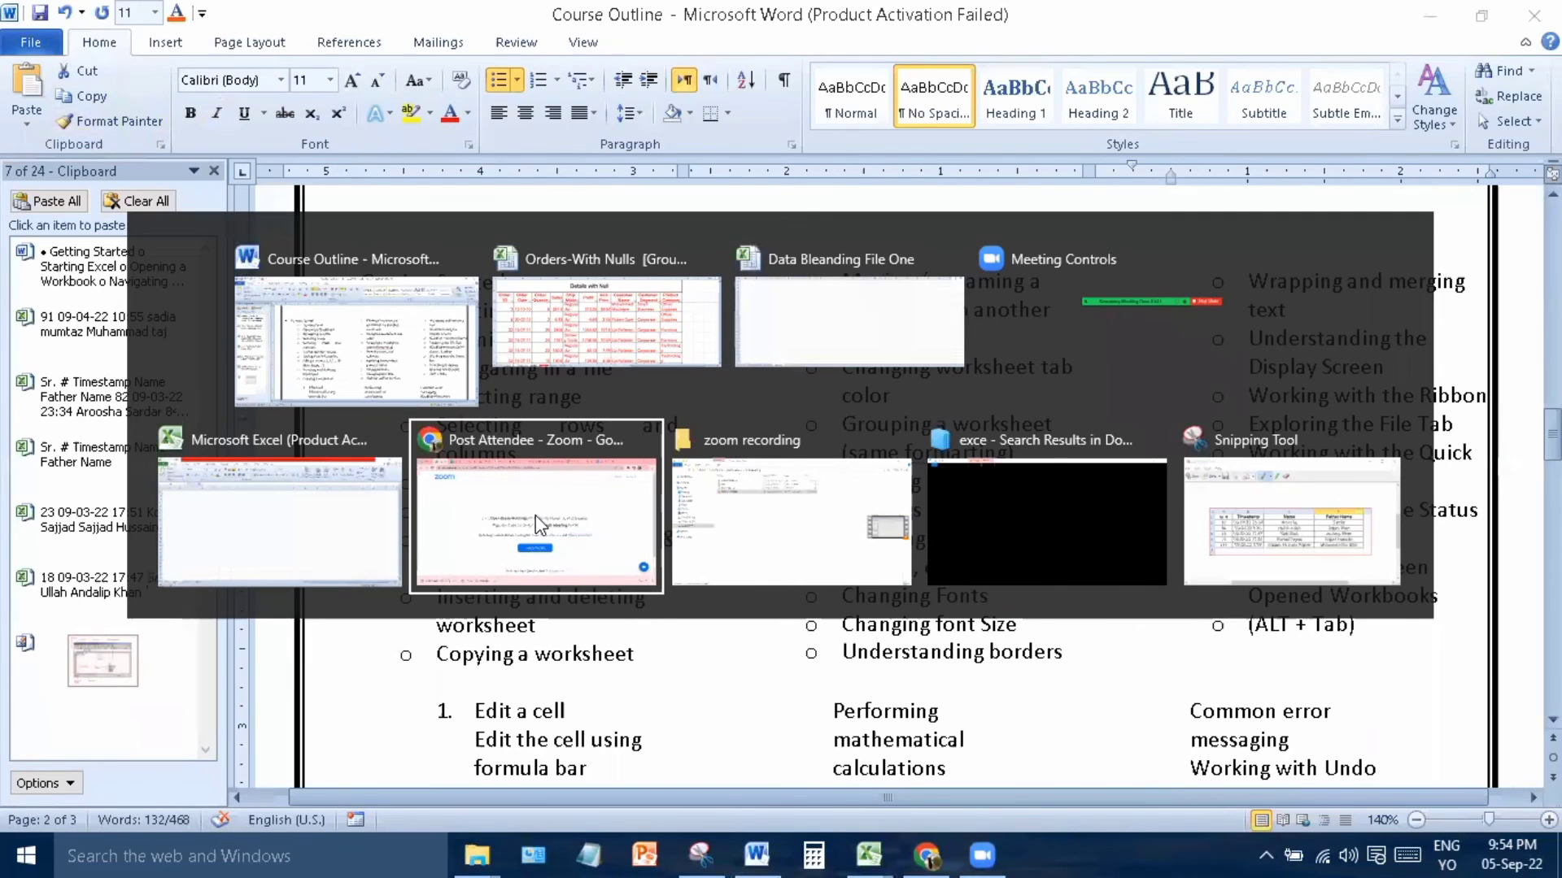
{"action": "key", "text": "alt+Tab"}
{"action": "key", "text": "alt+Tab"}
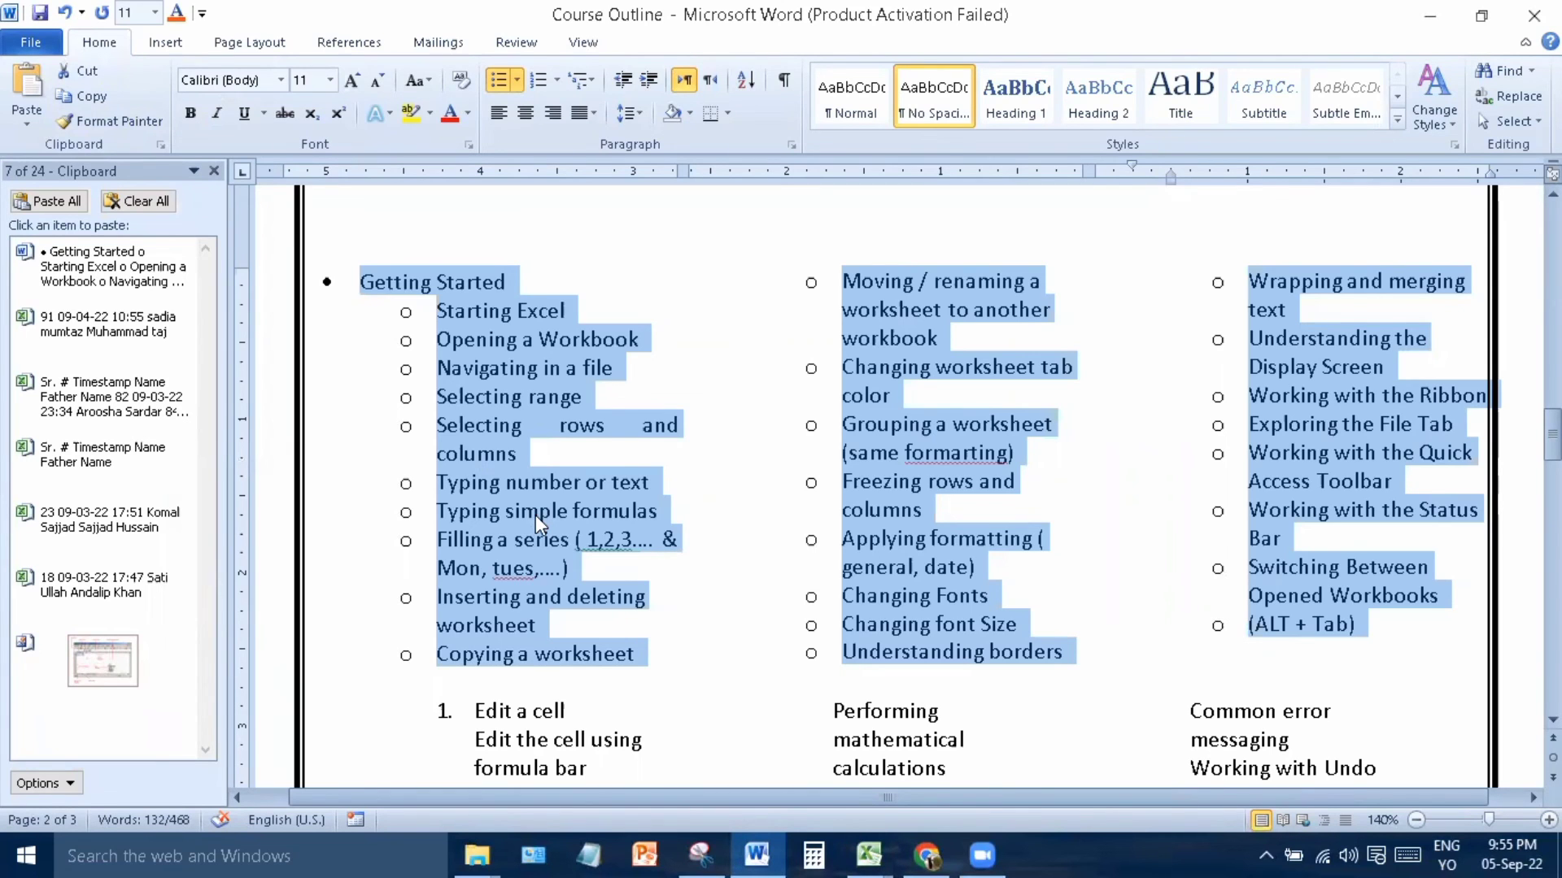
{"action": "key", "text": "alt+Tab"}
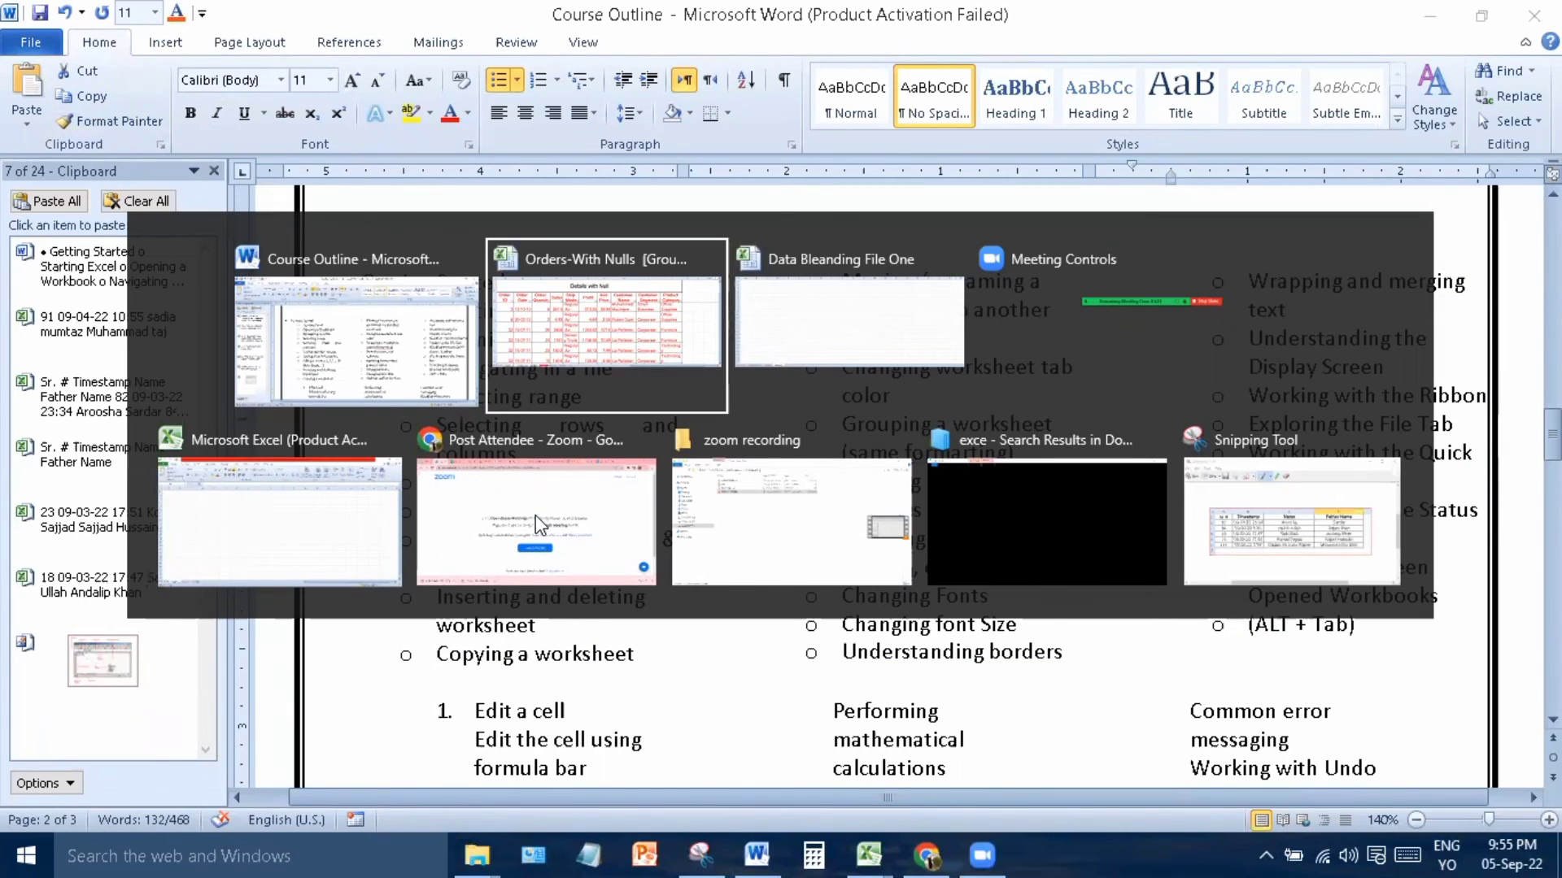